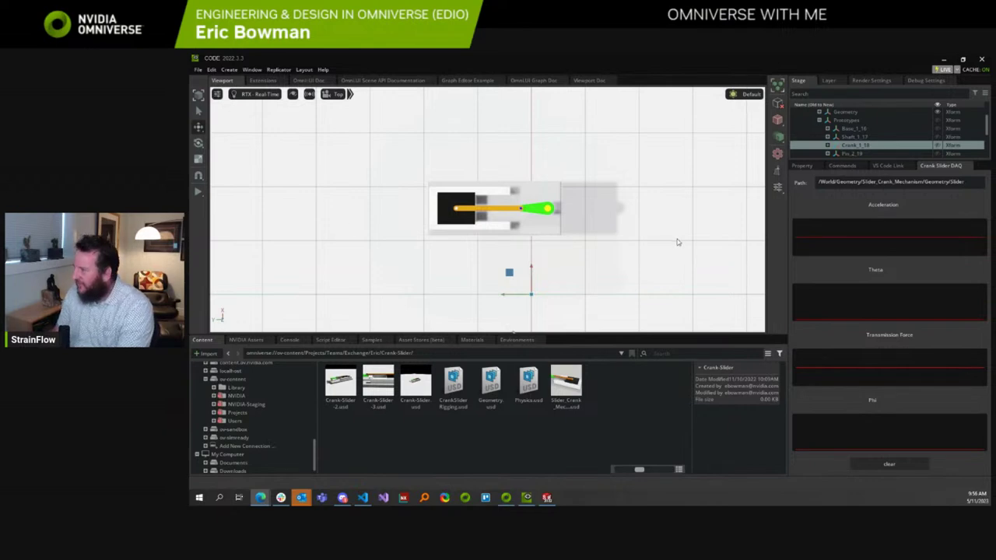
Run the crank-slider simulation and inspect the recorded Acceleration and Theta plots.
{"action": "left_click", "coordinate": [197, 191]}
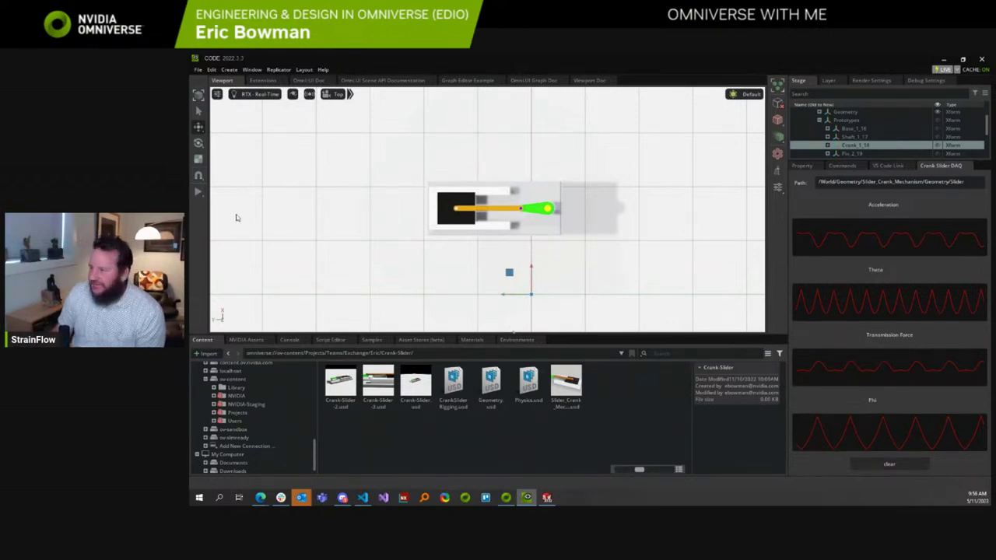
{"action": "mouse_move", "coordinate": [825, 239]}
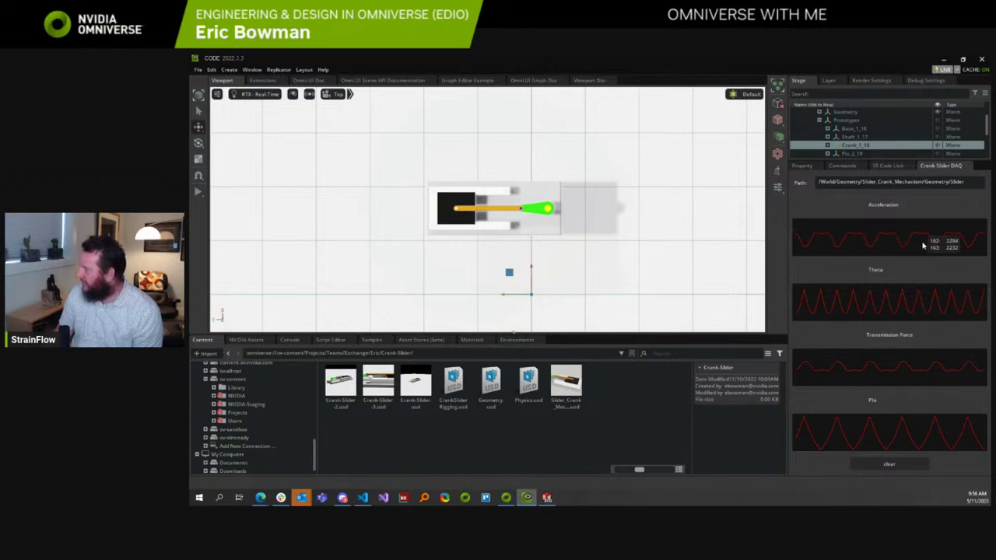
{"action": "mouse_move", "coordinate": [880, 308]}
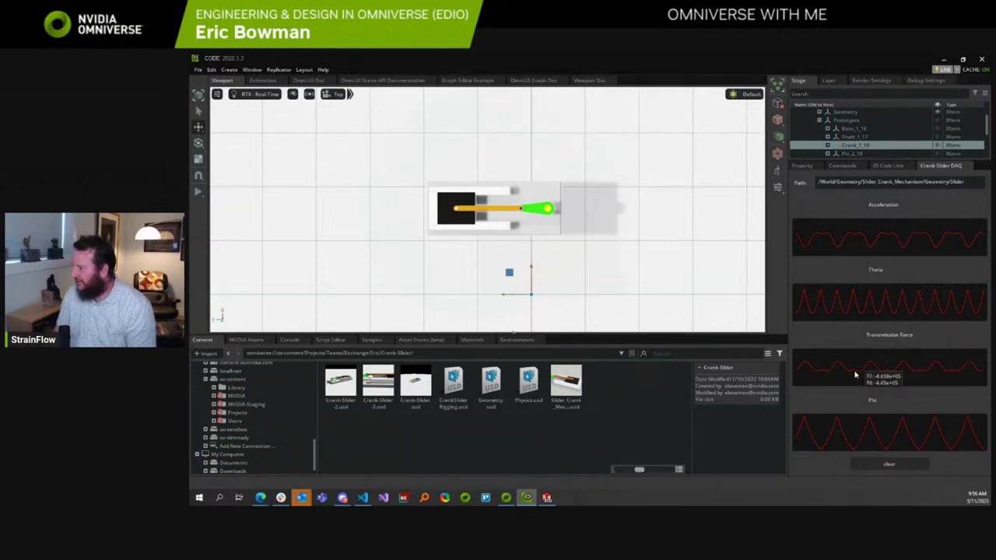
Resume and pause the crank-slider simulation at different crank positions while checking the Phi plot.
{"action": "left_click", "coordinate": [198, 193]}
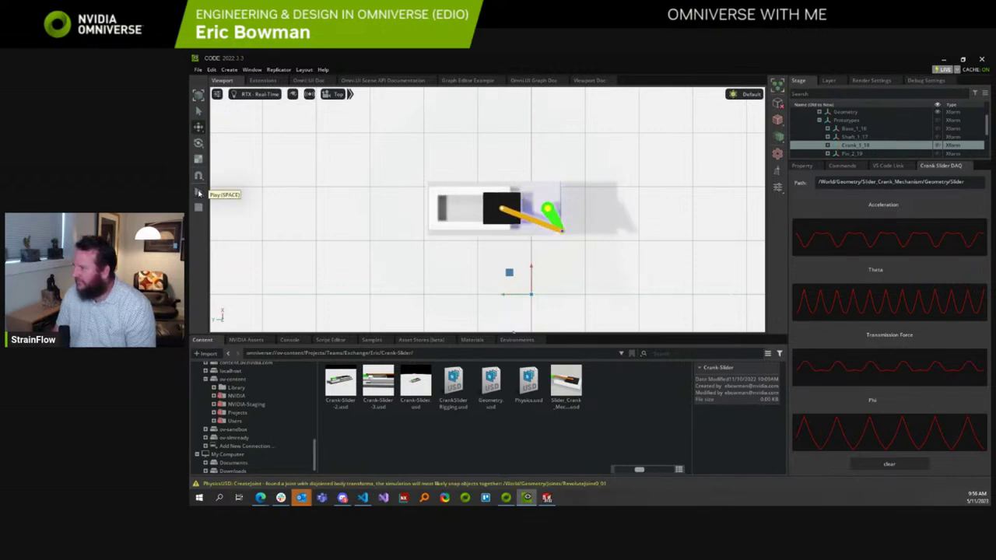
{"action": "mouse_move", "coordinate": [976, 424]}
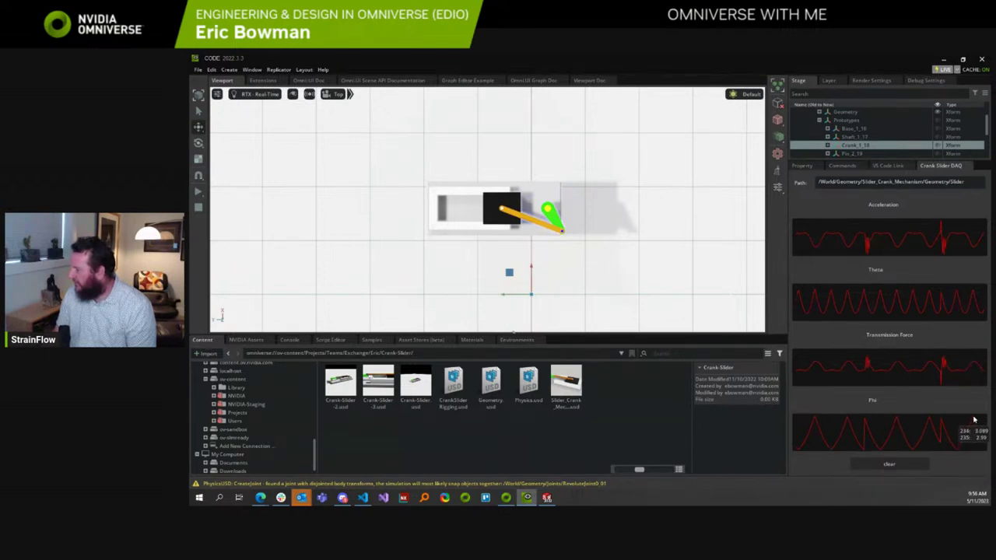
{"action": "left_click", "coordinate": [198, 191]}
{"action": "mouse_move", "coordinate": [937, 428]}
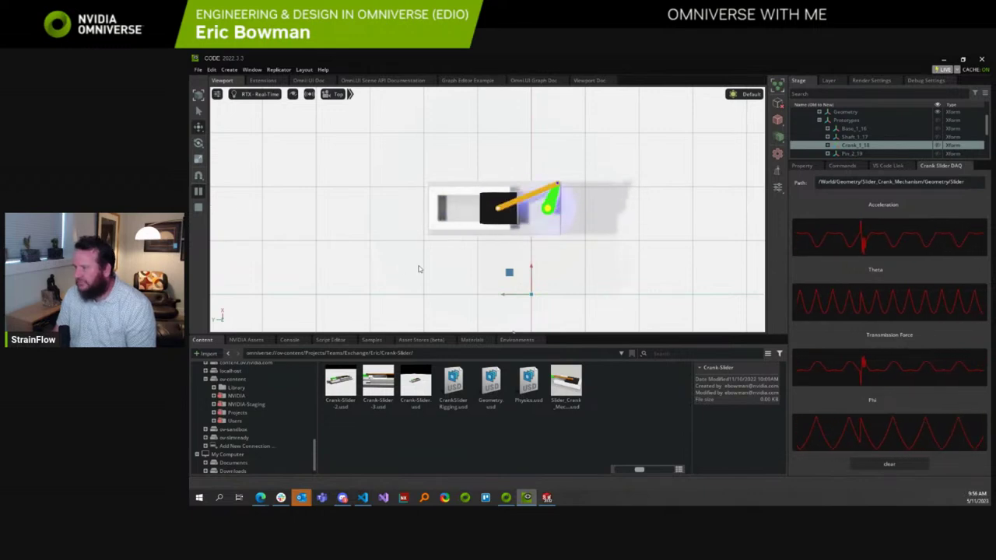
{"action": "mouse_move", "coordinate": [901, 425]}
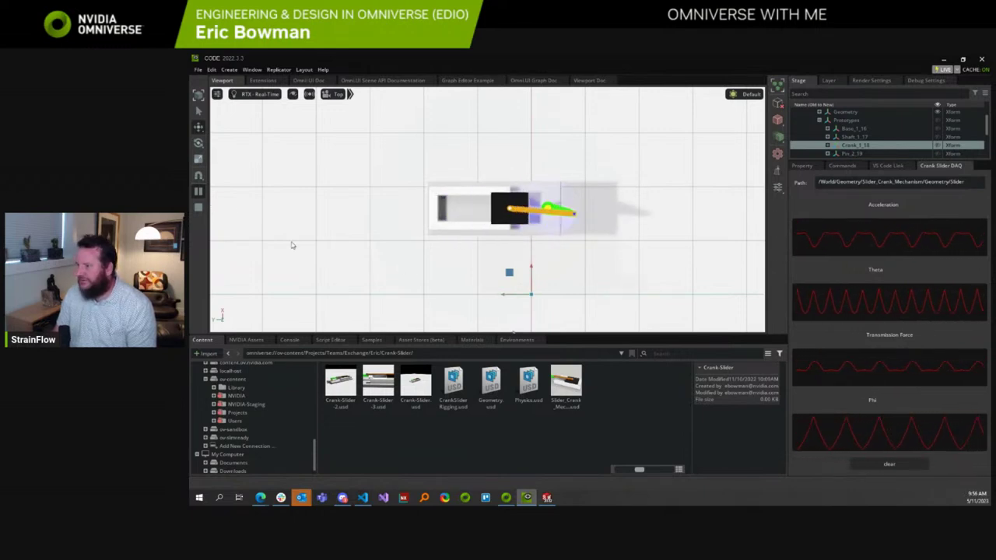
{"action": "left_click", "coordinate": [197, 192]}
Read sample values along the Phi, Theta and Transmission Force plots of the crank-slider run.
{"action": "mouse_move", "coordinate": [959, 427]}
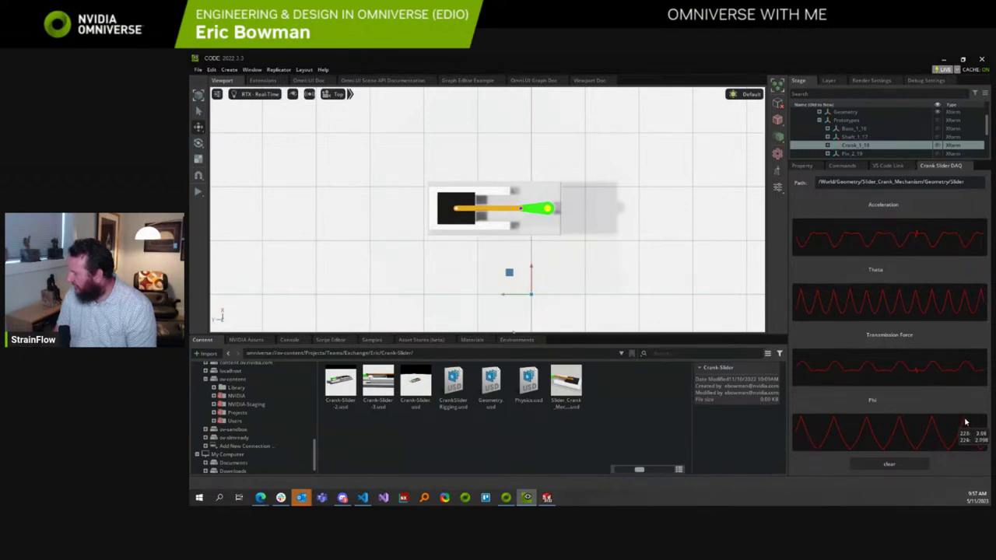
{"action": "mouse_move", "coordinate": [967, 296]}
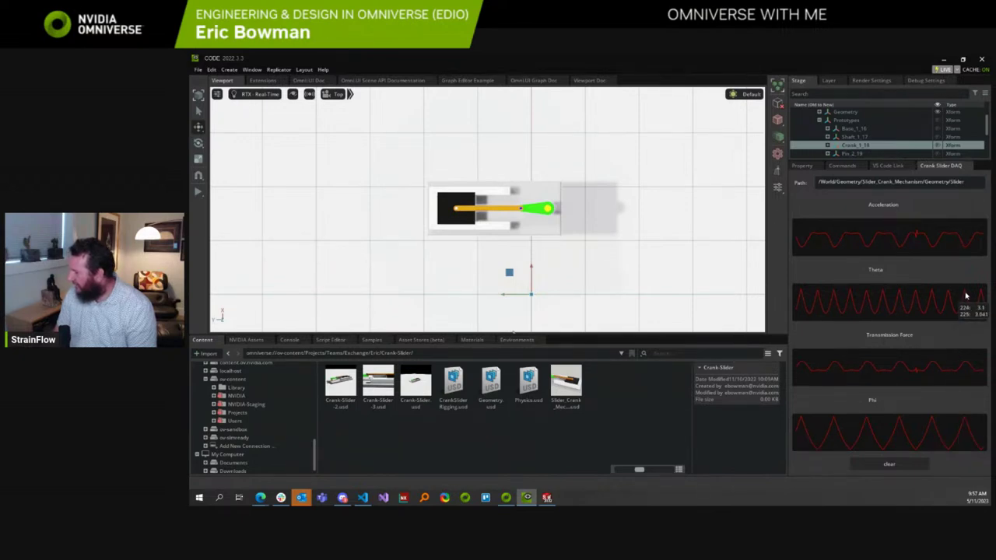
{"action": "mouse_move", "coordinate": [965, 367]}
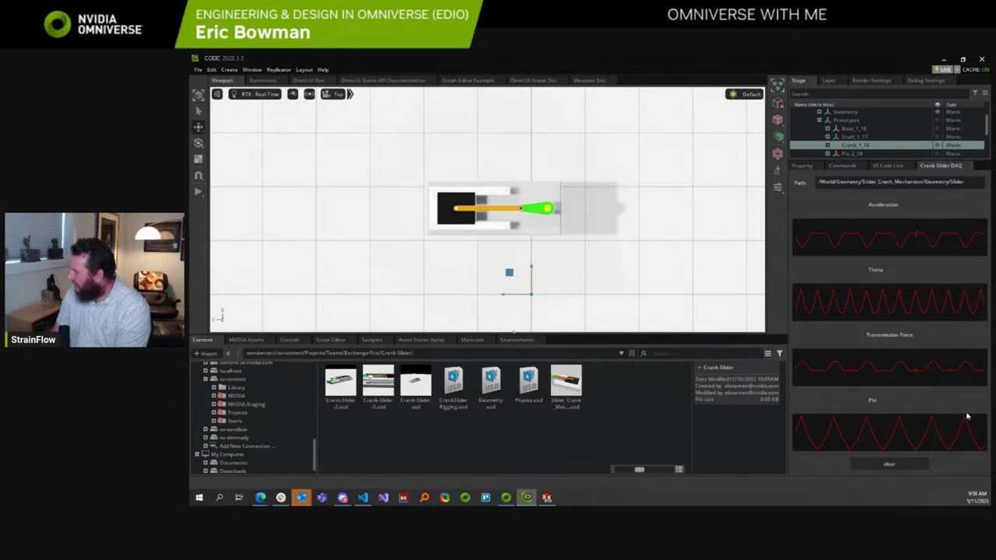
{"action": "mouse_move", "coordinate": [957, 448]}
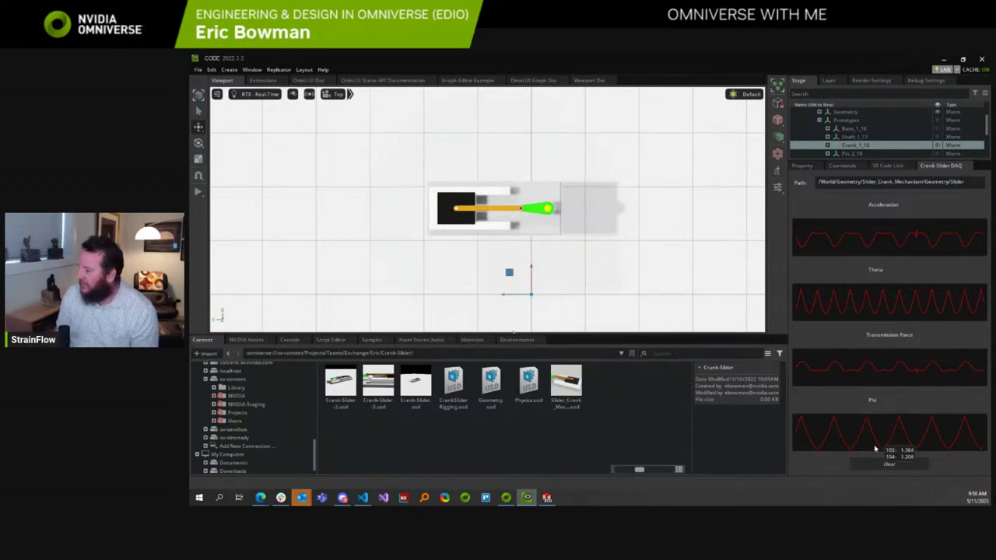
Switch to SOLIDWORKS and examine the crank in the CrankOverlay assembly from several angles.
{"action": "left_click", "coordinate": [548, 498]}
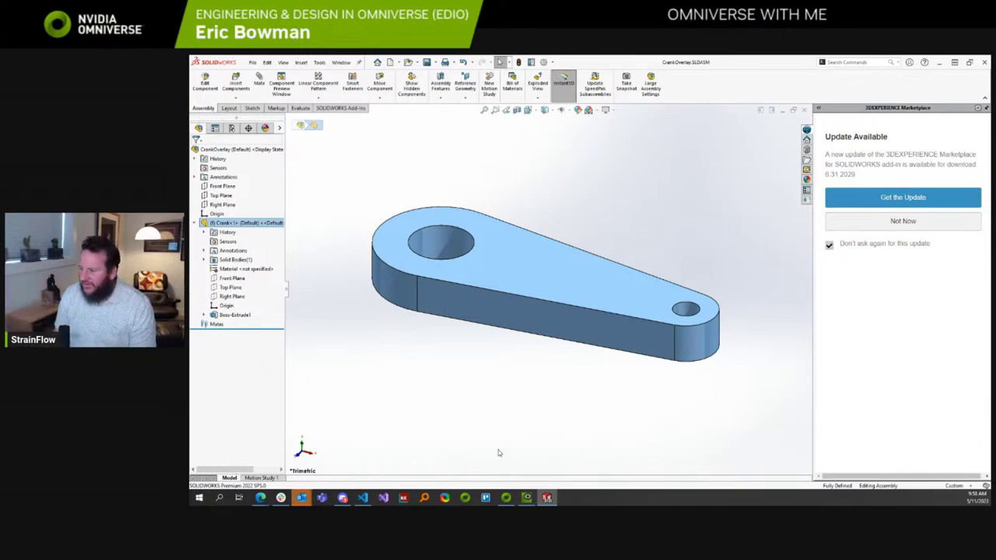
{"action": "left_click", "coordinate": [471, 358]}
{"action": "key", "text": "Down"}
{"action": "key", "text": "Down"}
{"action": "key", "text": "Down"}
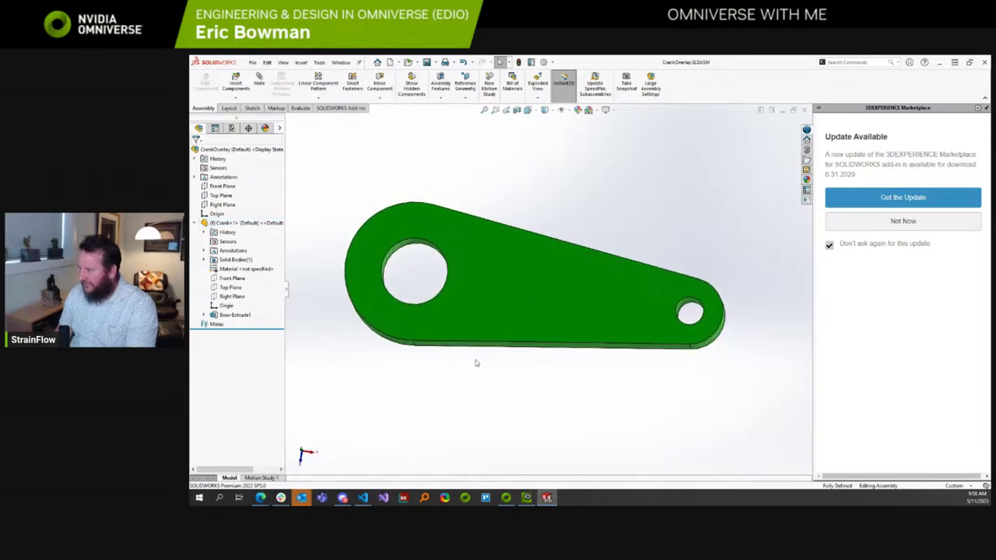
{"action": "key", "text": "Right"}
{"action": "key", "text": "Right"}
{"action": "key", "text": "Right"}
{"action": "scroll", "coordinate": [463, 374], "scroll_direction": "up", "scroll_amount": 5}
{"action": "key", "text": "Down"}
{"action": "key", "text": "Down"}
{"action": "key", "text": "Down"}
{"action": "key", "text": "Down"}
{"action": "key", "text": "Right"}
{"action": "key", "text": "Right"}
{"action": "key", "text": "Right"}
{"action": "key", "text": "Right"}
{"action": "key", "text": "ctrl+1"}
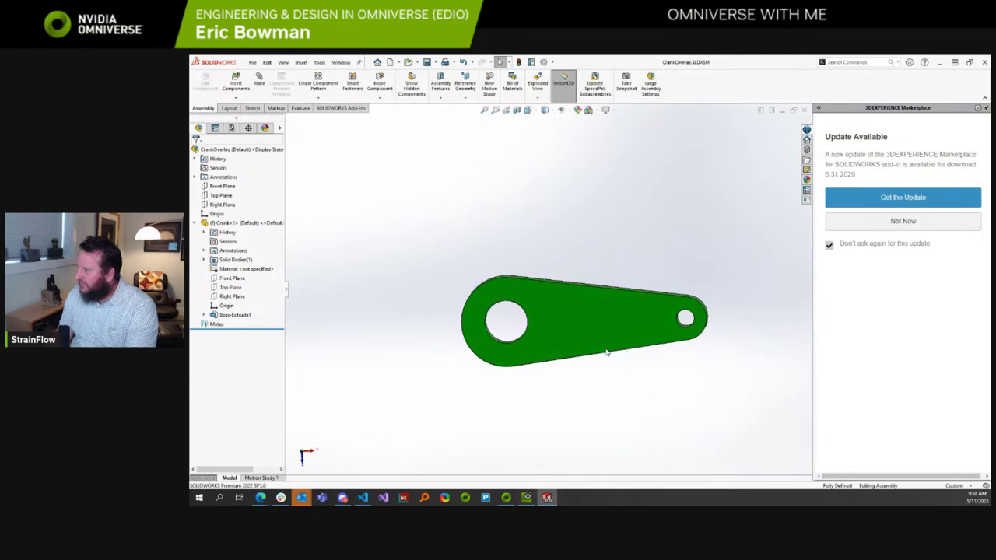
{"action": "key", "text": "f"}
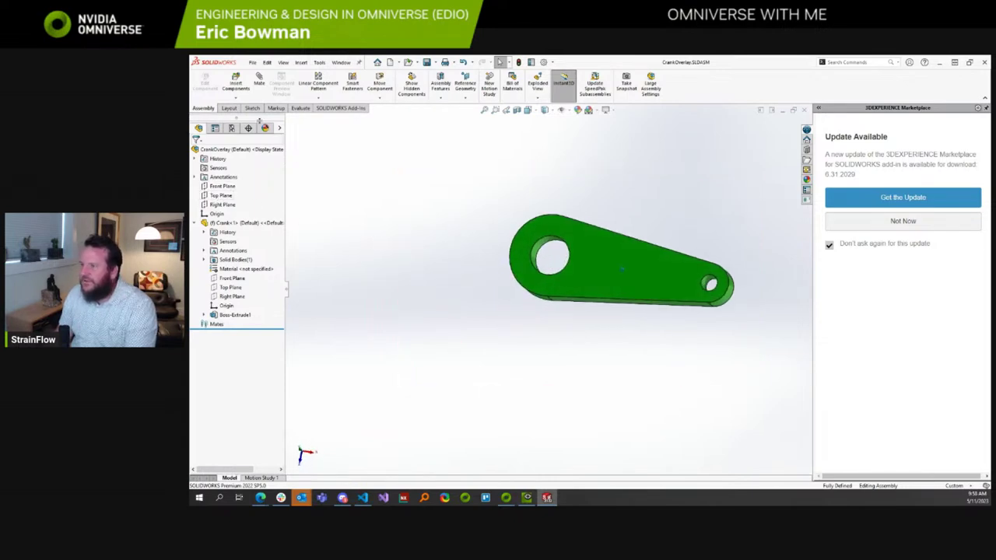
Insert a new part into the CrankOverlay assembly and expand its entry in the feature tree.
{"action": "left_click", "coordinate": [236, 96]}
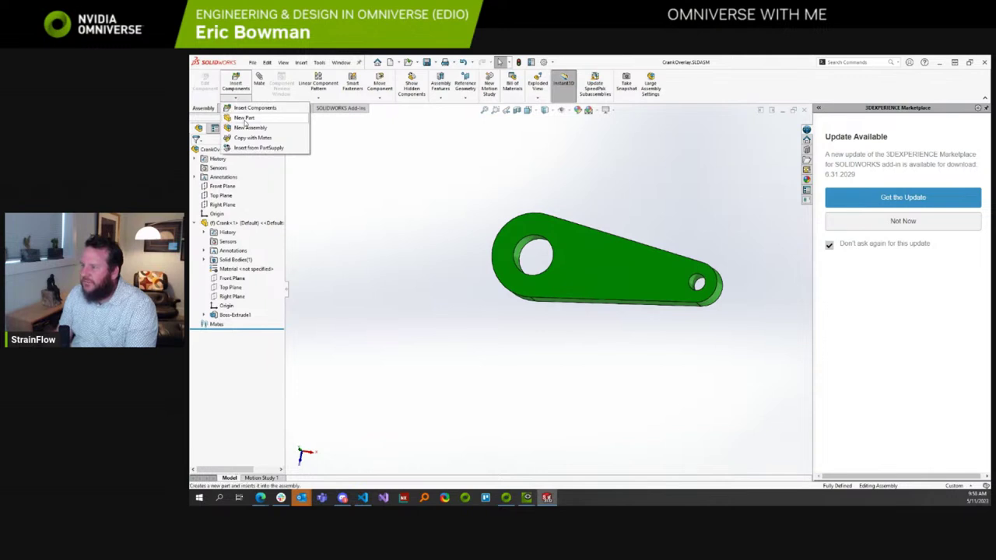
{"action": "left_click", "coordinate": [243, 118]}
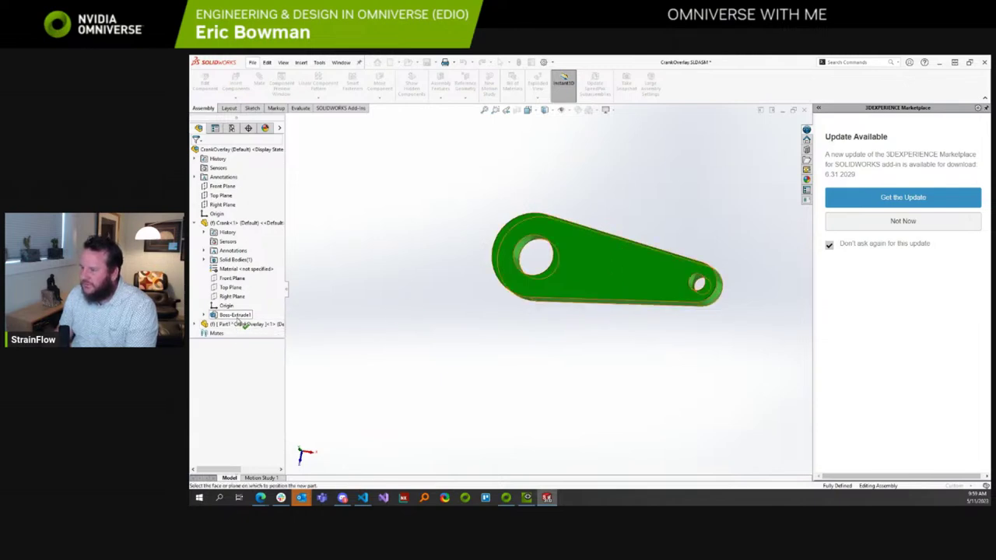
{"action": "left_click", "coordinate": [240, 323]}
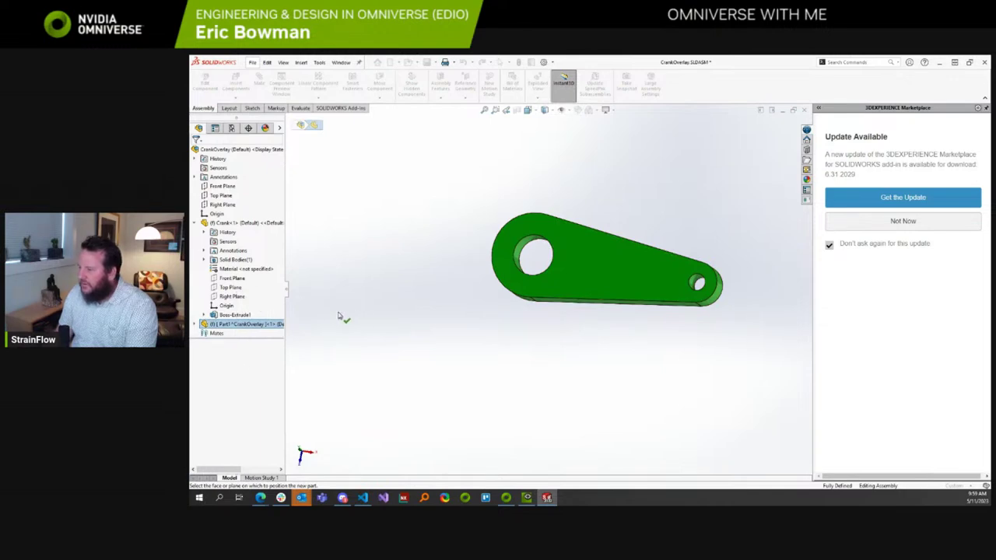
{"action": "left_click", "coordinate": [195, 325]}
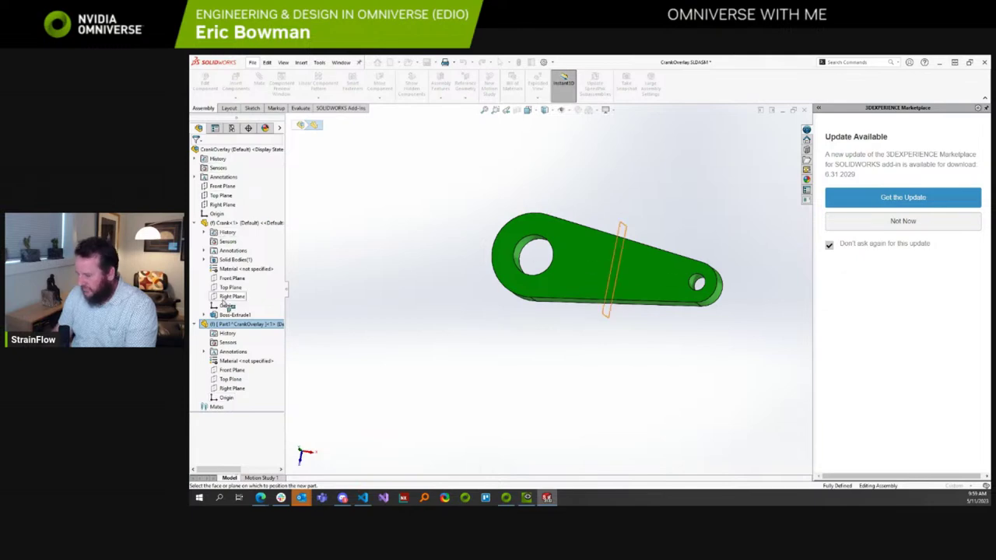
{"action": "left_click", "coordinate": [196, 324]}
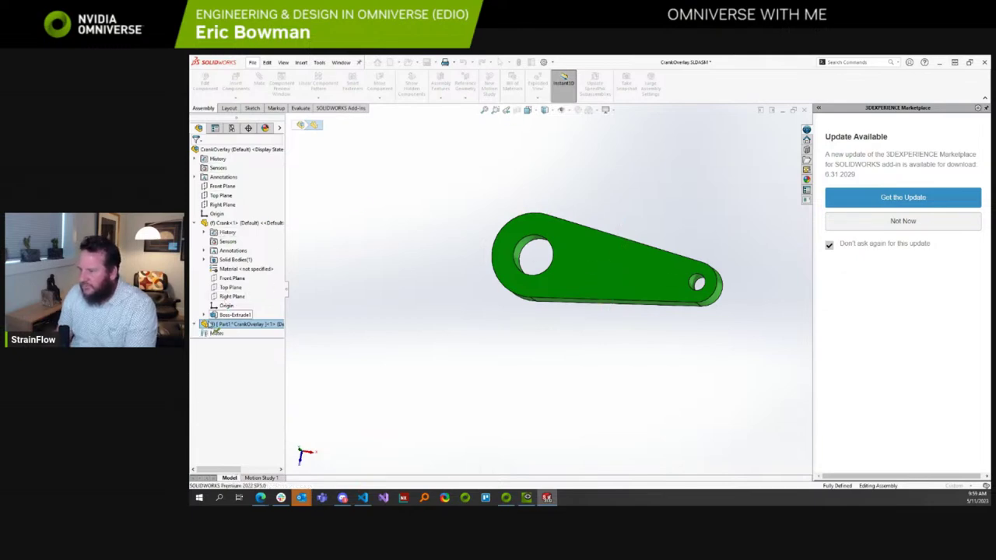
{"action": "left_click", "coordinate": [204, 325]}
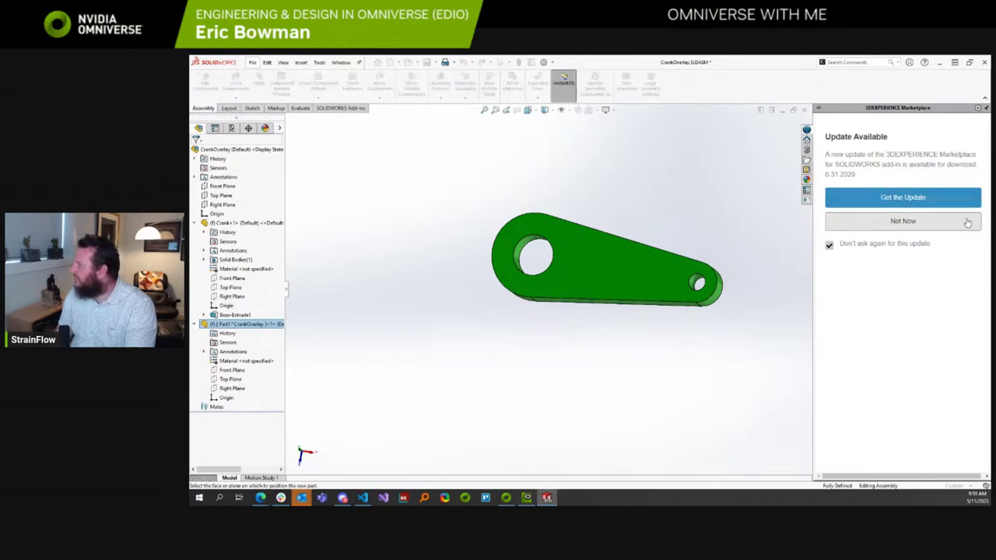
Unpin the 3DEXPERIENCE Marketplace pane and restore its narrow width to free up the modelling area.
{"action": "left_click", "coordinate": [930, 224]}
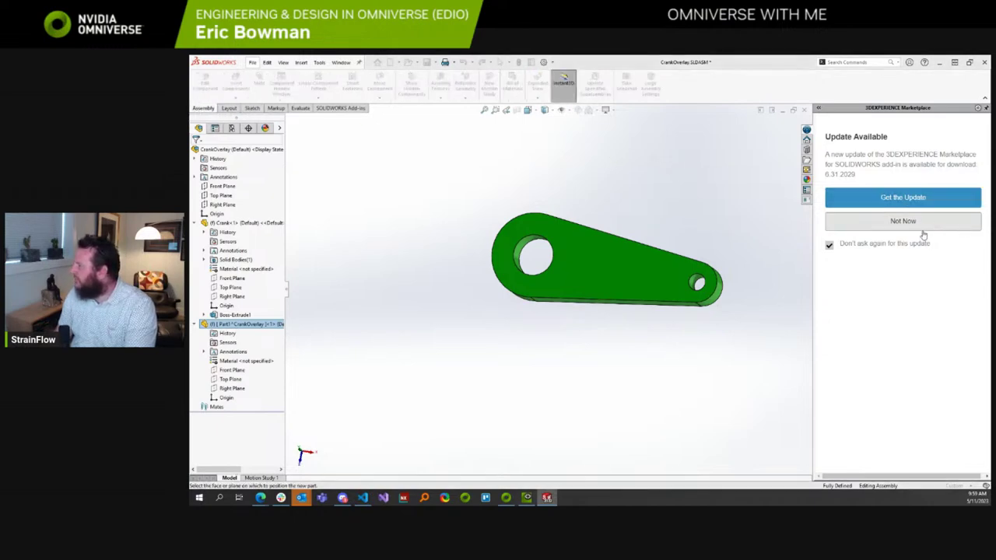
{"action": "left_click", "coordinate": [986, 109]}
{"action": "left_click", "coordinate": [986, 110]}
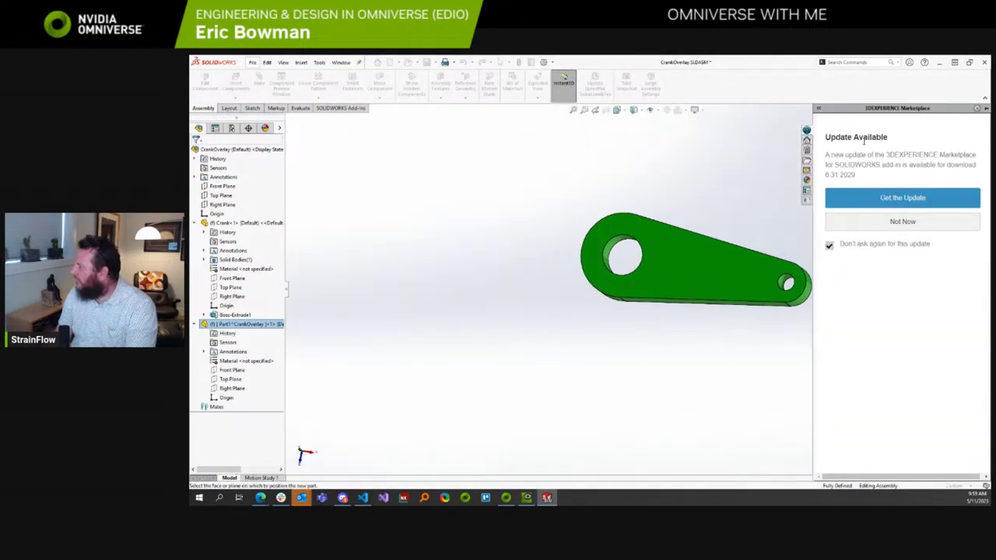
{"action": "left_click", "coordinate": [818, 109]}
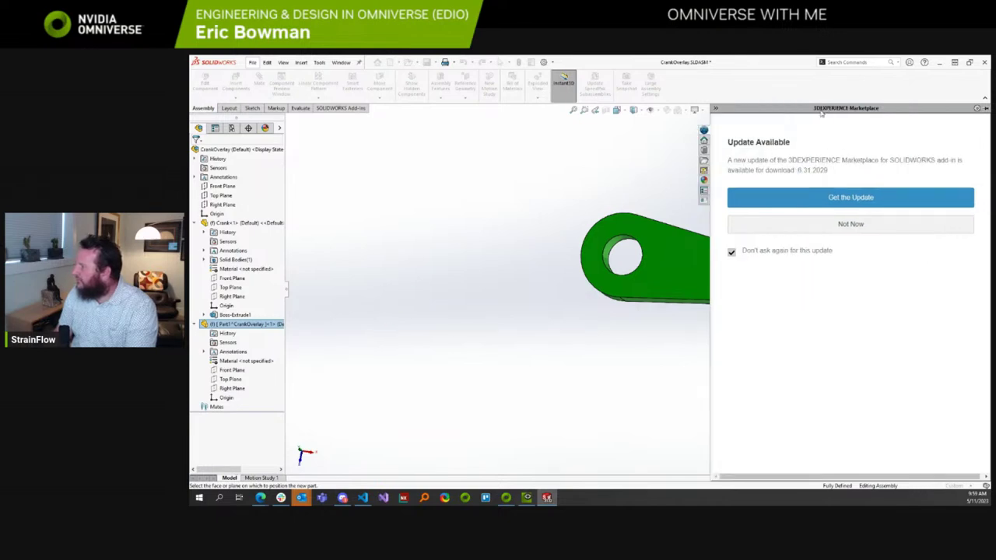
{"action": "left_click", "coordinate": [715, 108]}
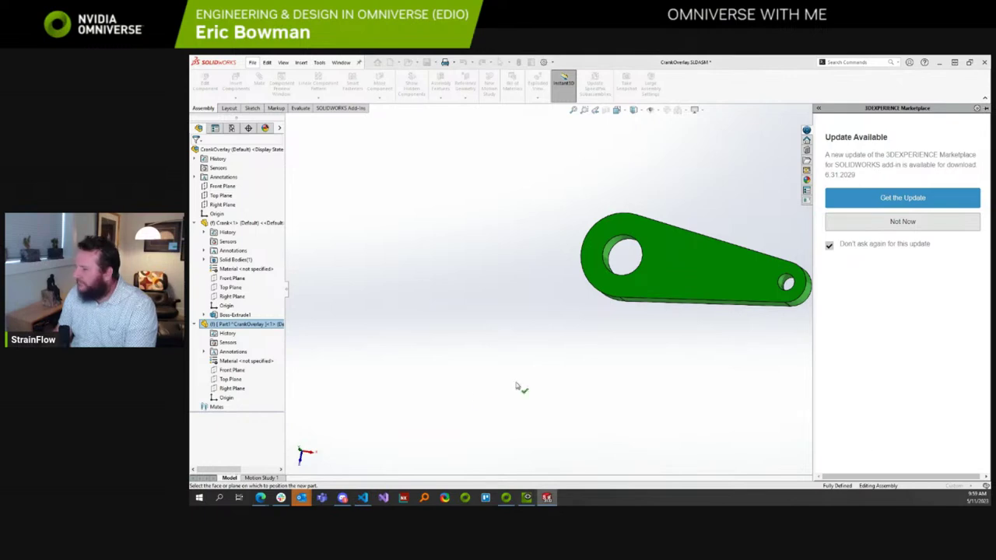
Position the new part on the crank to start its in-context sketch, and inspect the crank outline beneath it.
{"action": "left_click", "coordinate": [483, 365]}
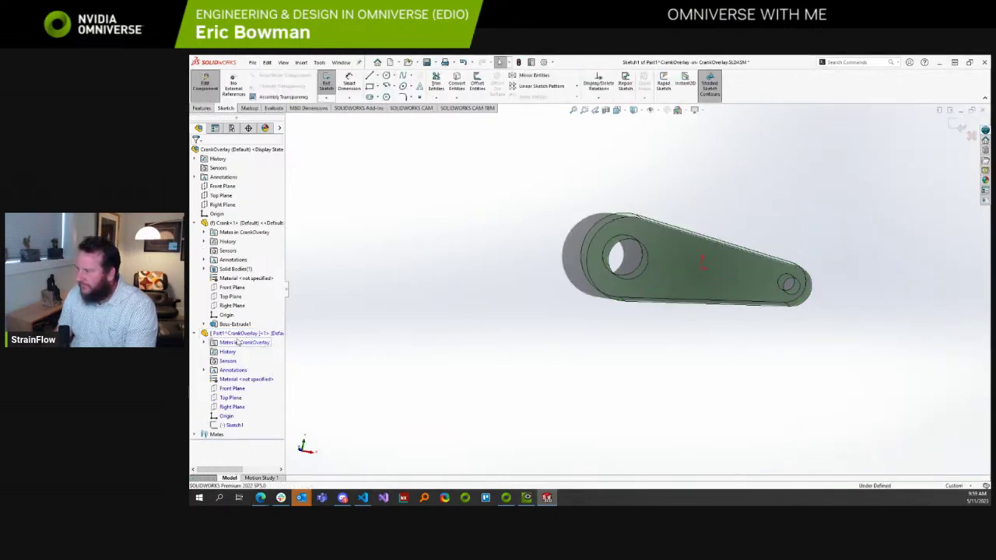
{"action": "middle_click_drag", "start_coordinate": [534, 308], "coordinate": [635, 374]}
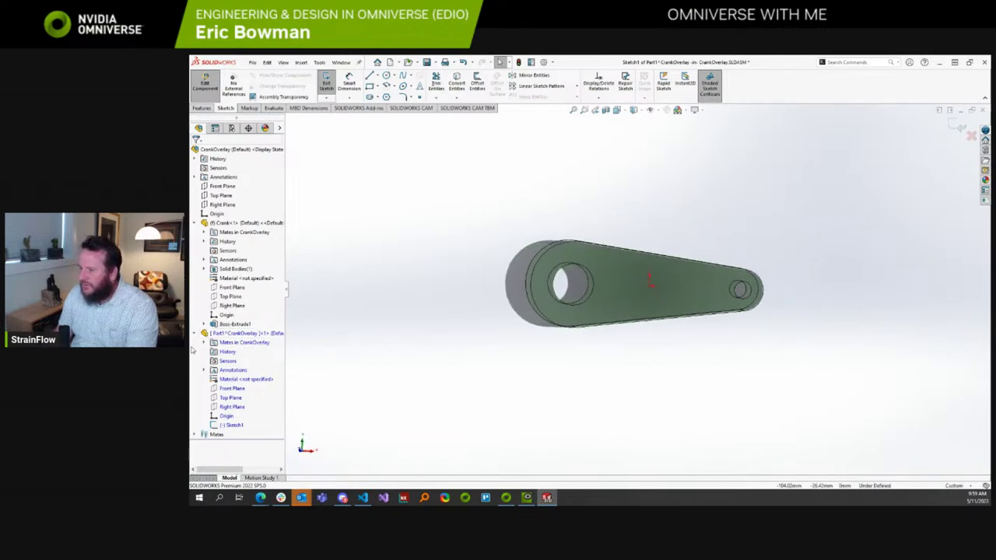
{"action": "left_click", "coordinate": [235, 337]}
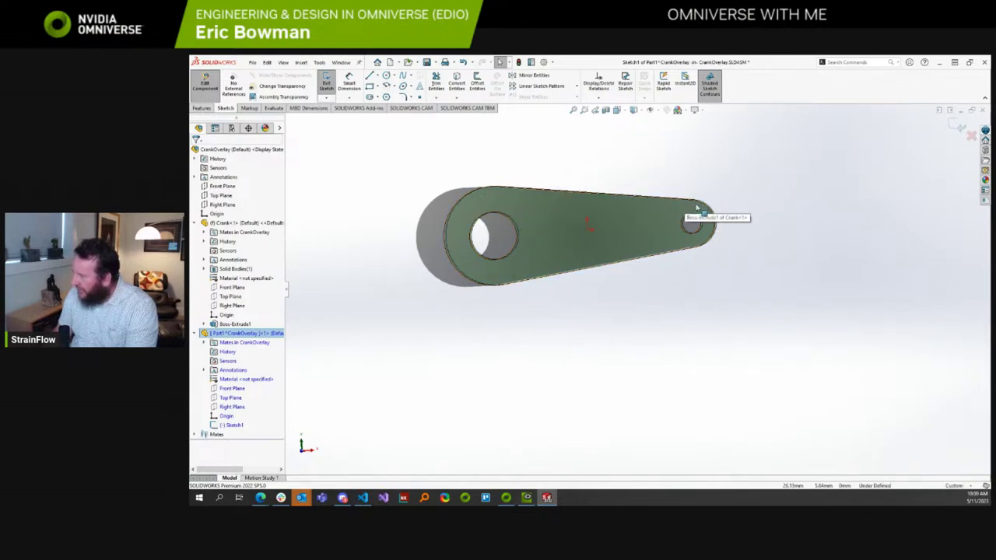
{"action": "middle_click_drag", "start_coordinate": [675, 236], "coordinate": [596, 320]}
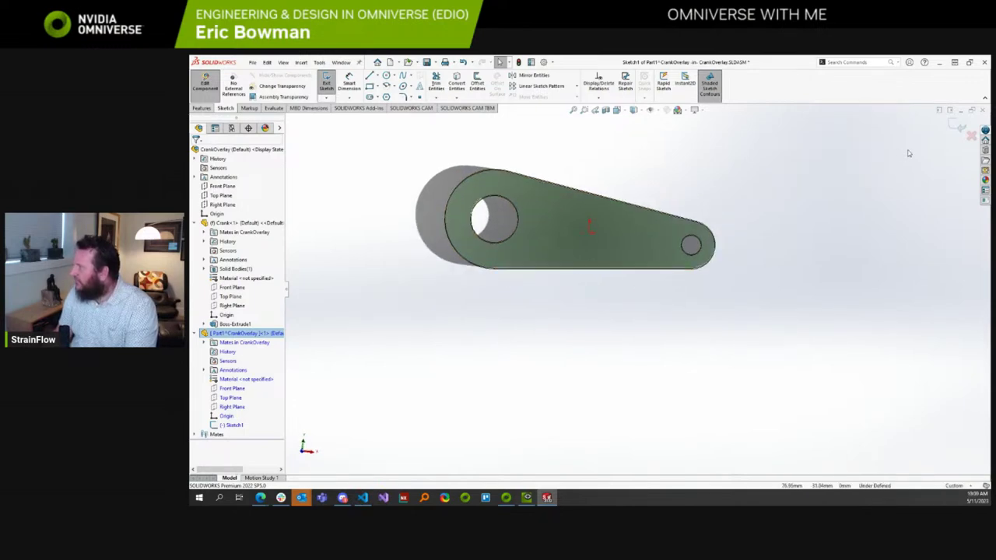
{"action": "right_click_drag", "start_coordinate": [566, 245], "coordinate": [601, 245]}
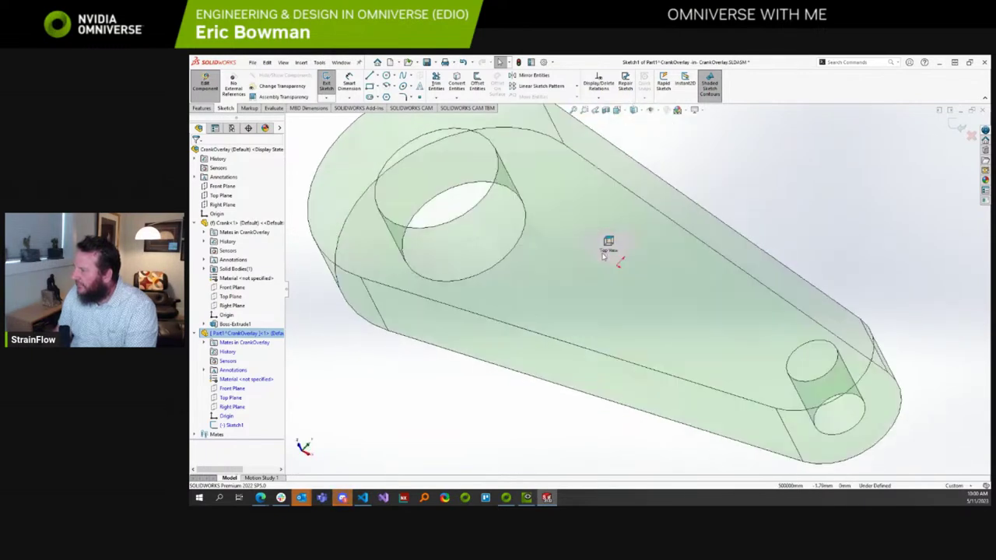
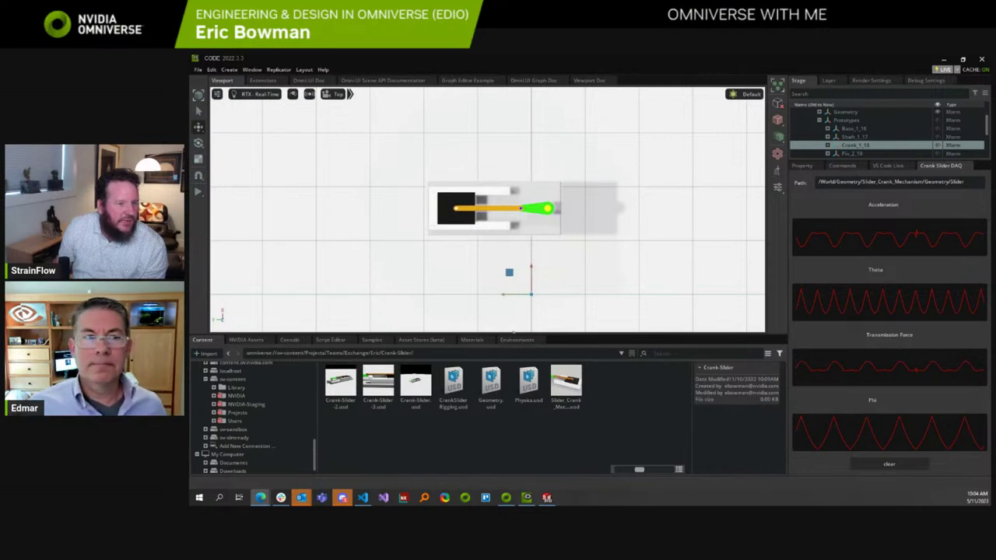
Switch to the browser and preview bell crank topology optimization images, including the stock versus optimized design from ResearchGate.
{"action": "key", "text": "alt+Tab"}
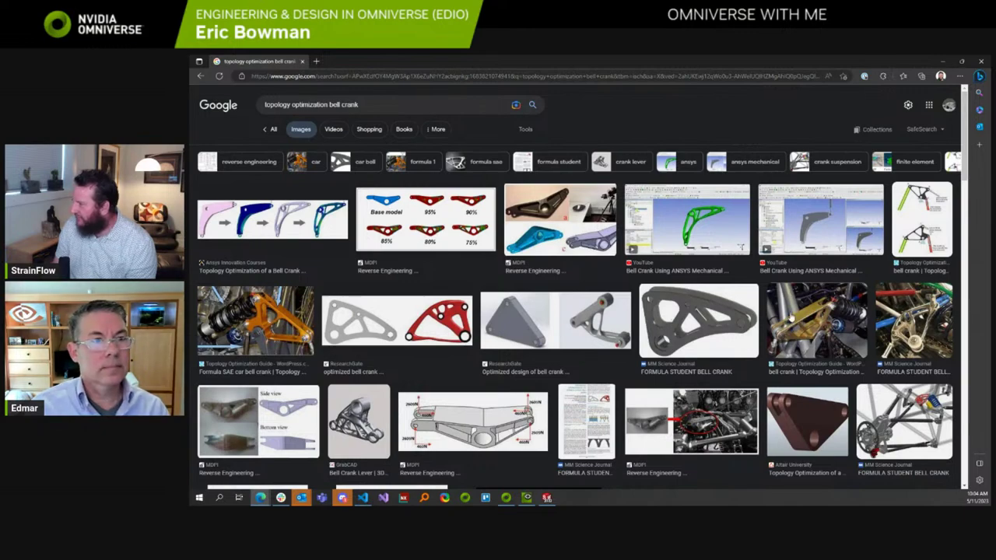
{"action": "left_click", "coordinate": [807, 319]}
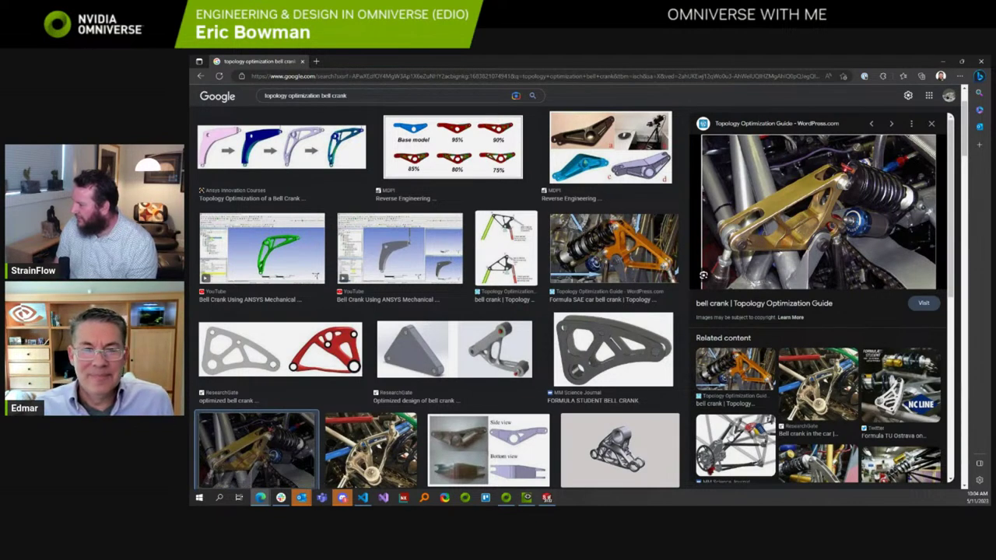
{"action": "left_click", "coordinate": [735, 440]}
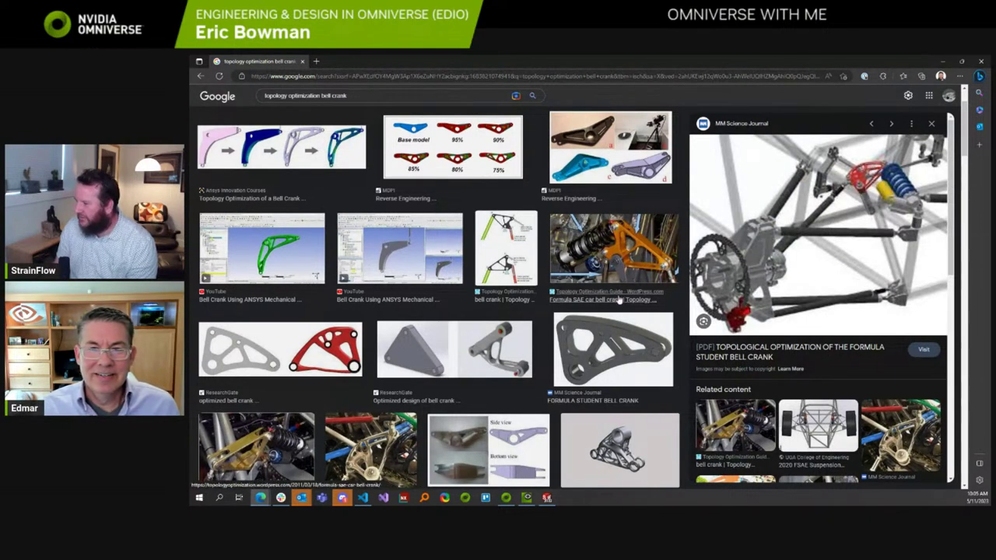
{"action": "left_click", "coordinate": [506, 354]}
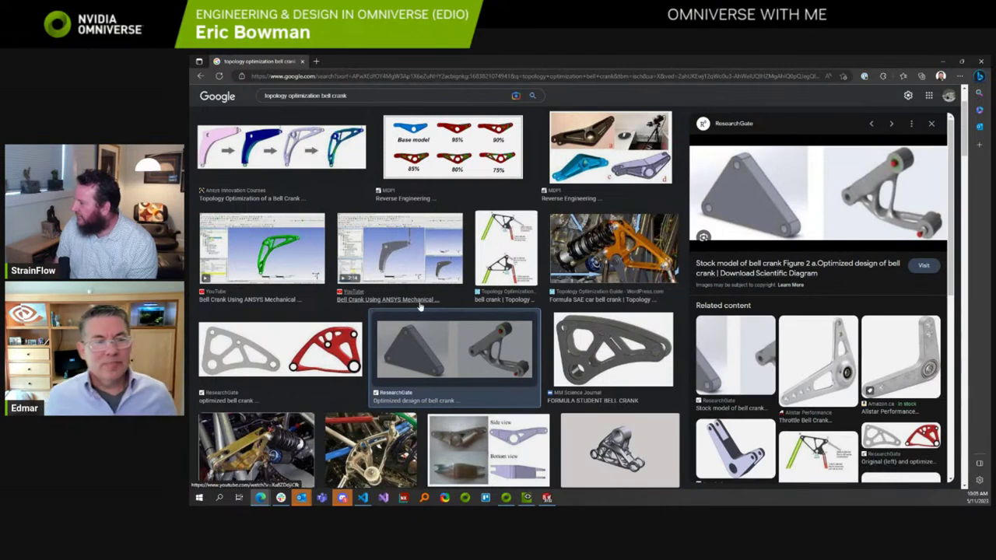
Look through further image results for bell crank topology optimization.
{"action": "scroll", "coordinate": [421, 308], "scroll_direction": "down", "scroll_amount": 2}
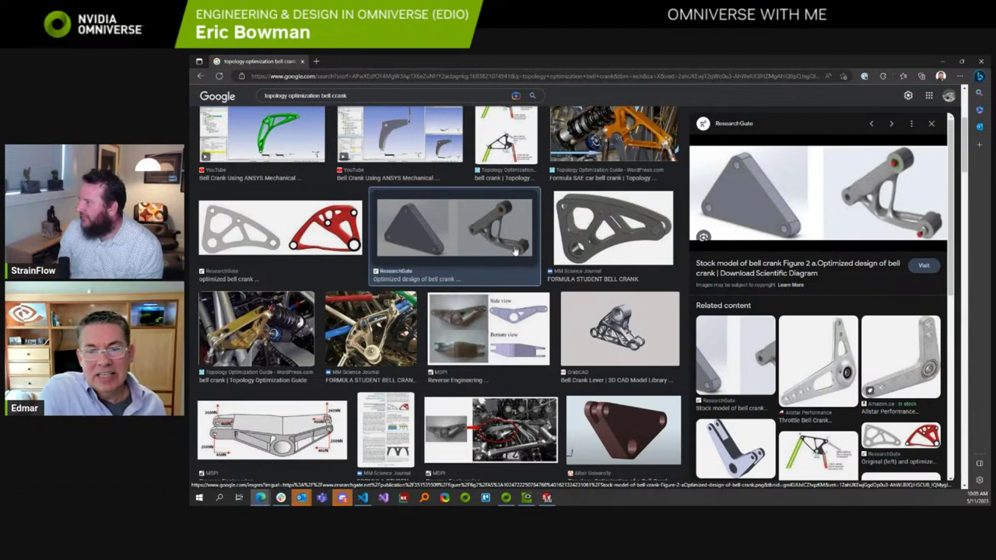
{"action": "scroll", "coordinate": [515, 252], "scroll_direction": "down", "scroll_amount": 5}
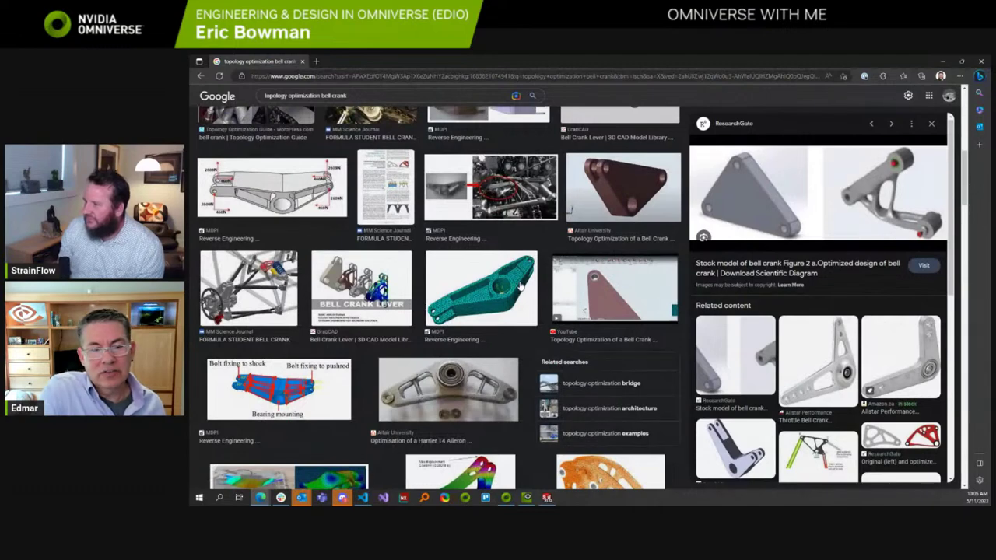
{"action": "scroll", "coordinate": [521, 287], "scroll_direction": "down", "scroll_amount": 4}
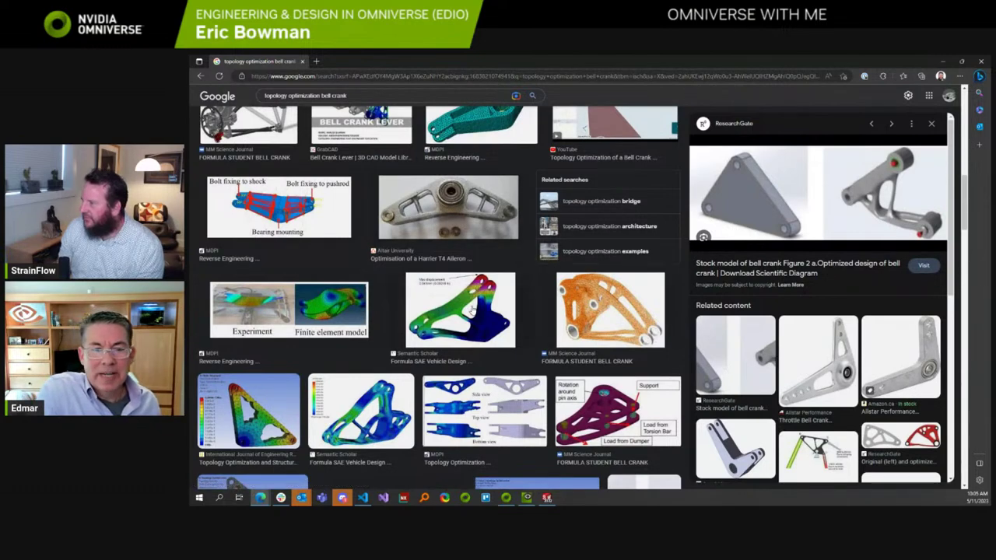
{"action": "scroll", "coordinate": [473, 310], "scroll_direction": "up", "scroll_amount": 10}
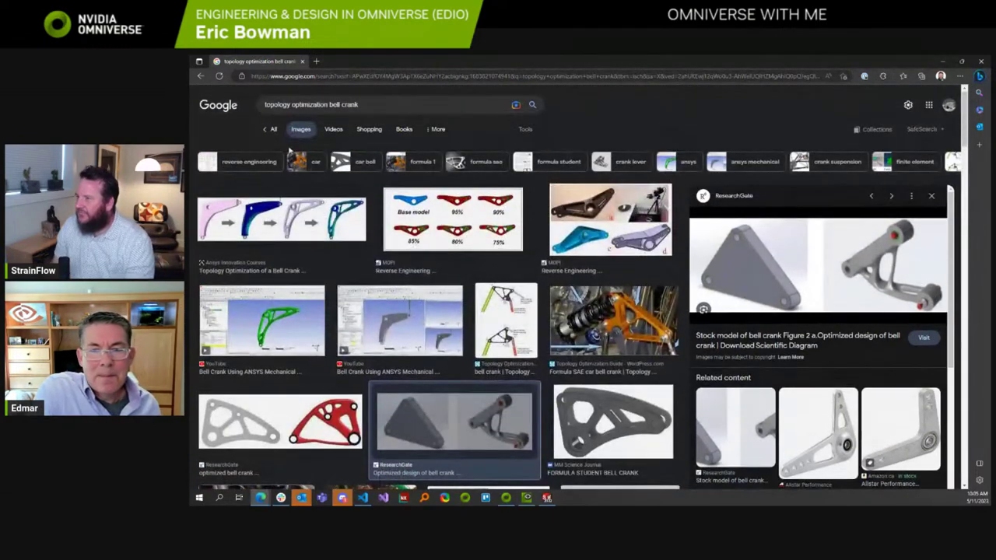
Search images for "cognicad", preview the XponentialWorks result, and browse the other generative design examples.
{"action": "triple_click", "coordinate": [362, 103]}
{"action": "type", "text": "cogni"}
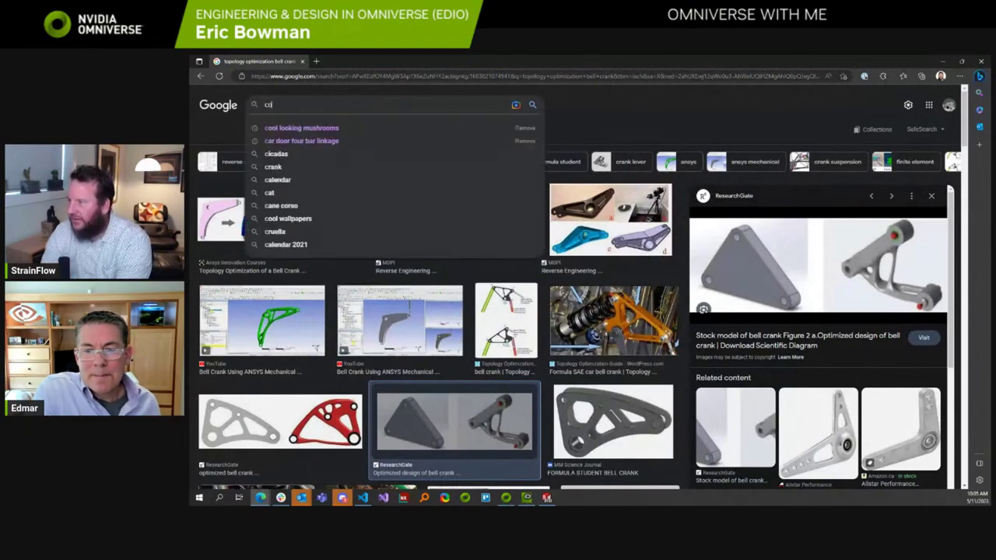
{"action": "type", "text": "cad"}
{"action": "key", "text": "Return"}
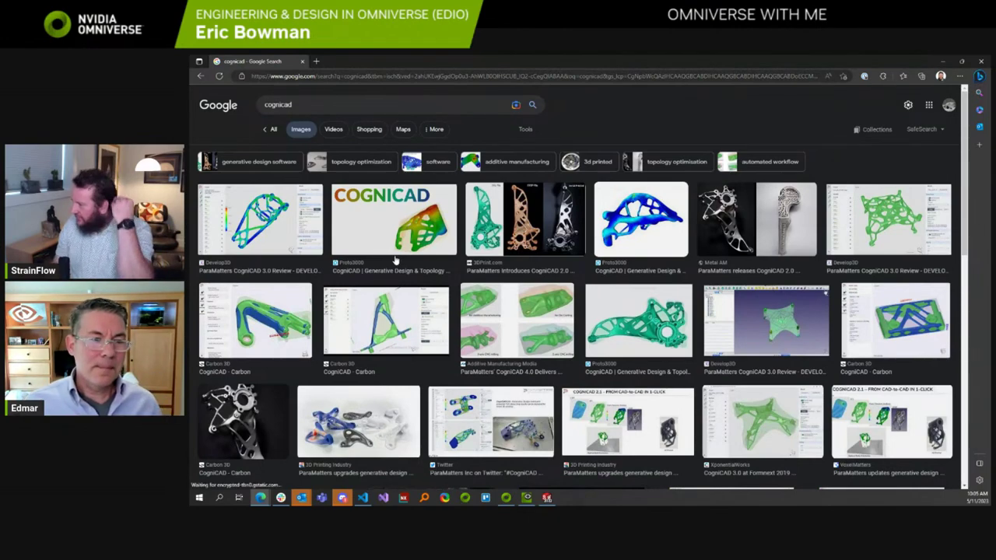
{"action": "left_click", "coordinate": [773, 413]}
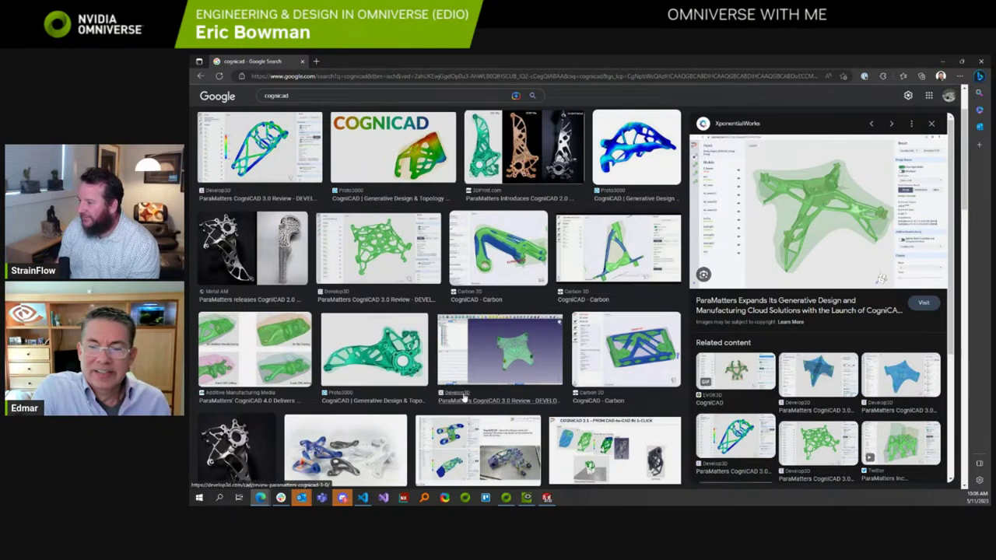
{"action": "scroll", "coordinate": [427, 321], "scroll_direction": "up", "scroll_amount": 1}
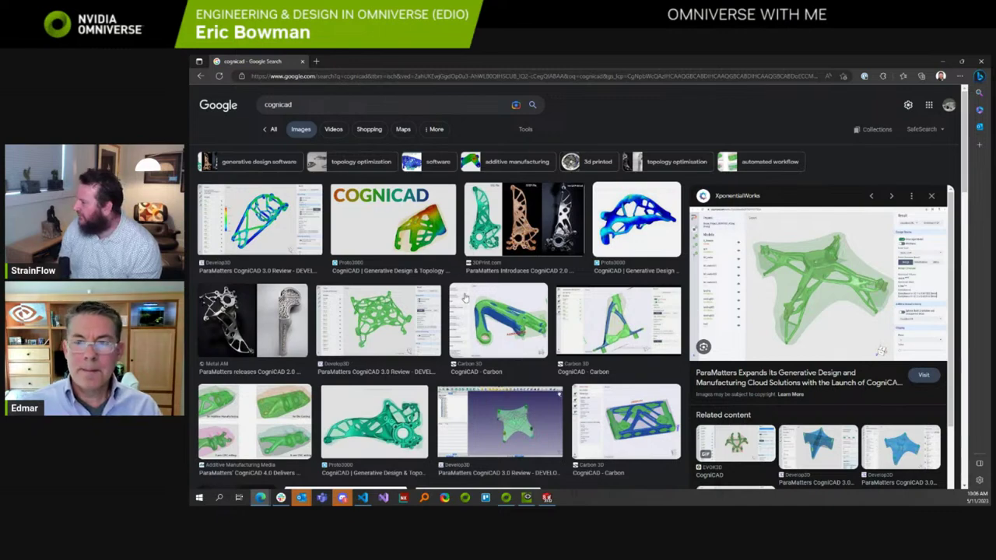
{"action": "scroll", "coordinate": [465, 298], "scroll_direction": "down", "scroll_amount": 5}
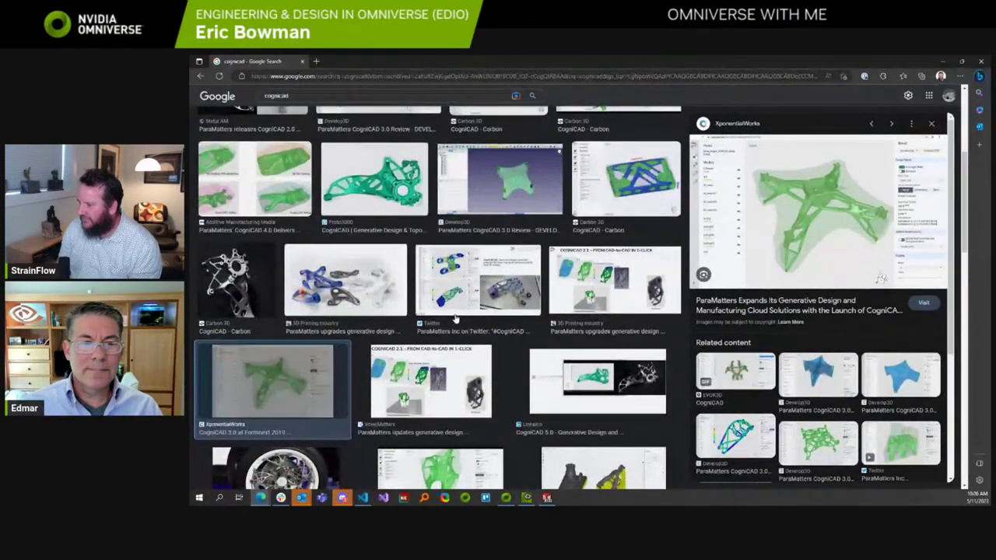
{"action": "scroll", "coordinate": [457, 319], "scroll_direction": "up", "scroll_amount": 5}
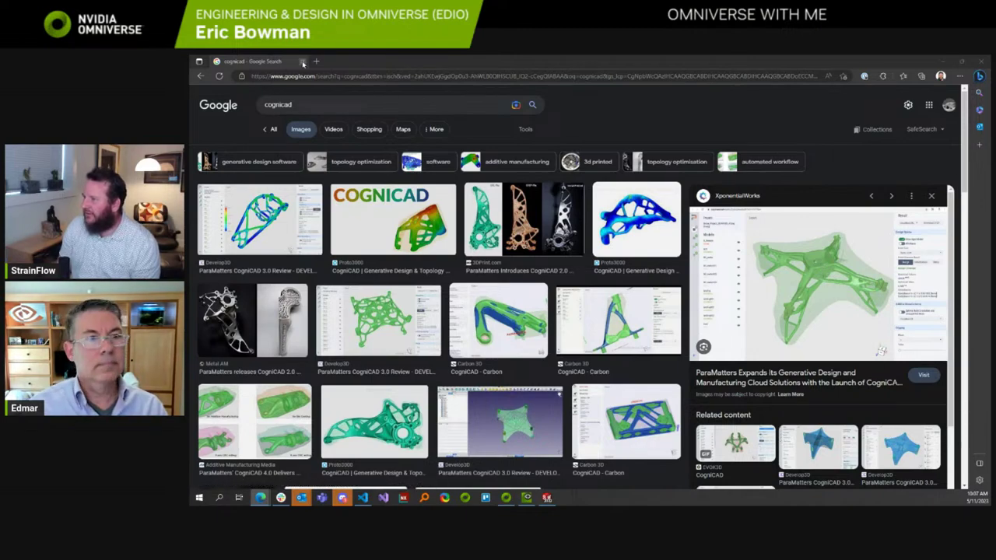
Close the image search, open a new isotropic project in CogniCAD to review its file requirements, and return to SOLIDWORKS.
{"action": "left_click", "coordinate": [302, 61]}
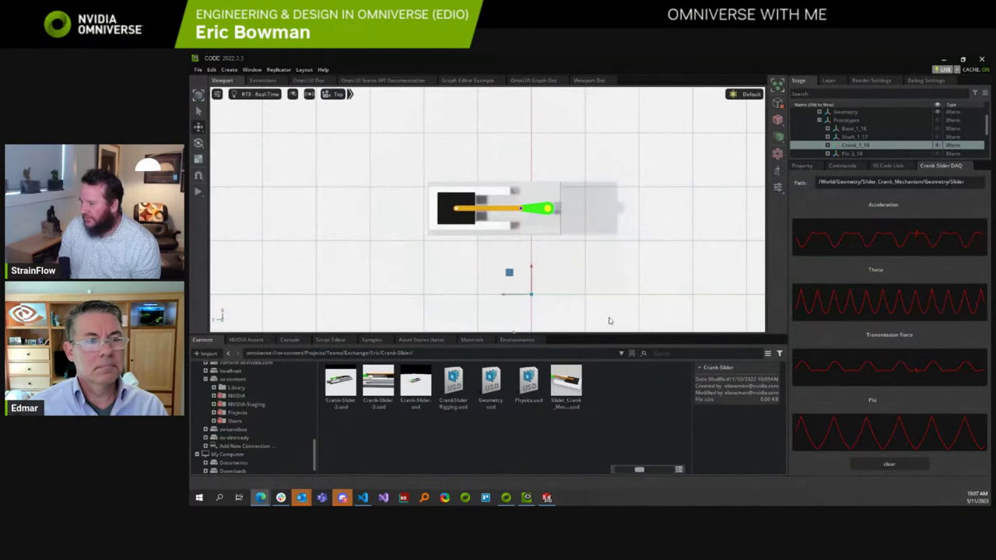
{"action": "left_click", "coordinate": [547, 498]}
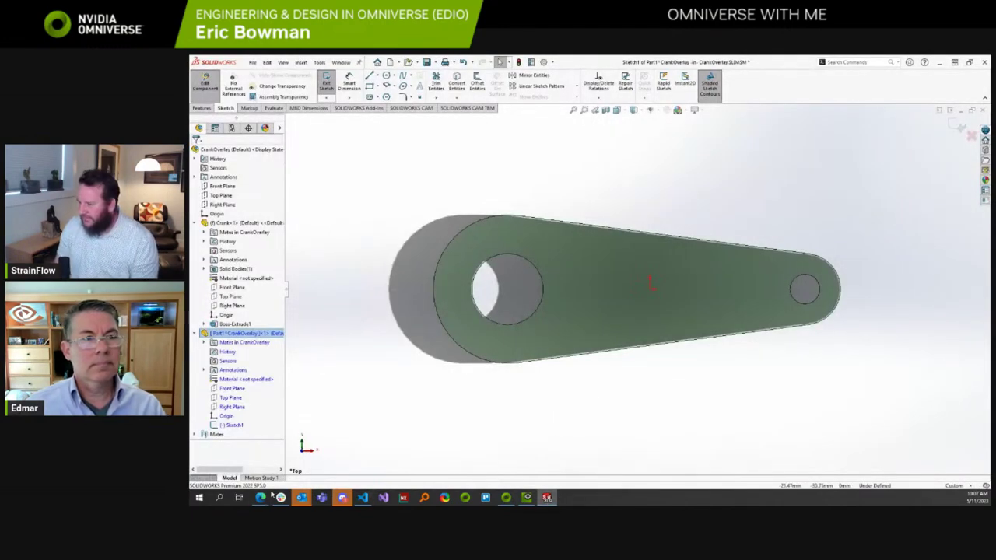
{"action": "mouse_move", "coordinate": [269, 499]}
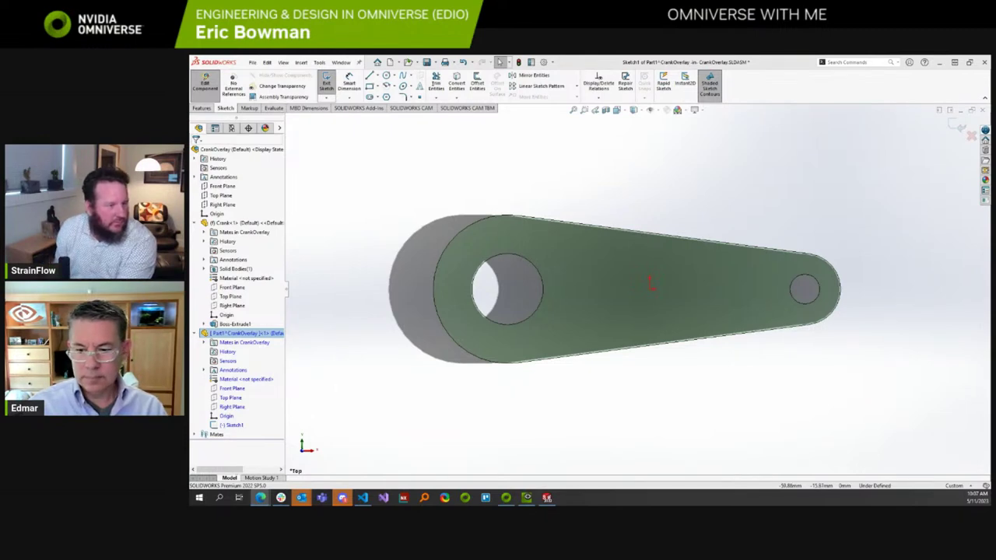
{"action": "key", "text": "alt+Tab"}
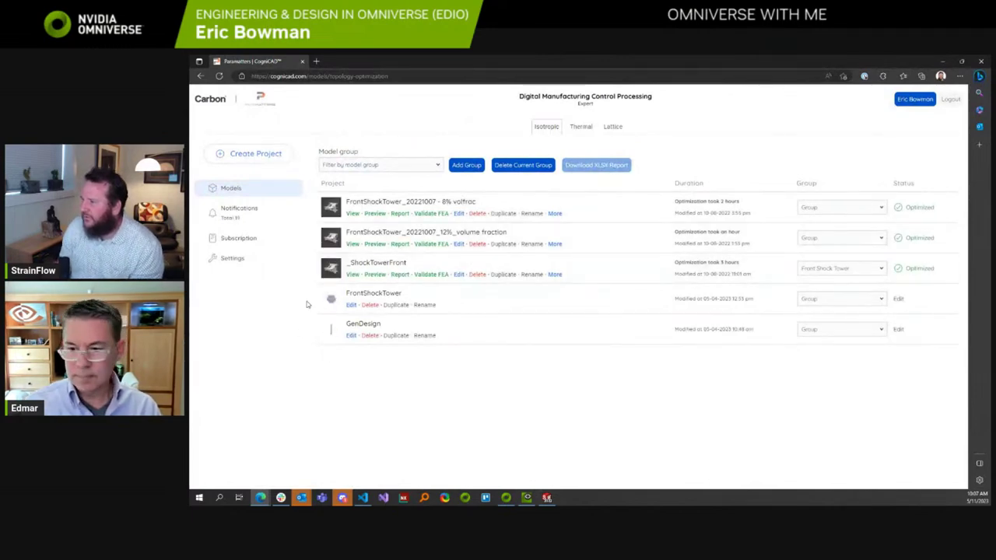
{"action": "left_click", "coordinate": [246, 157]}
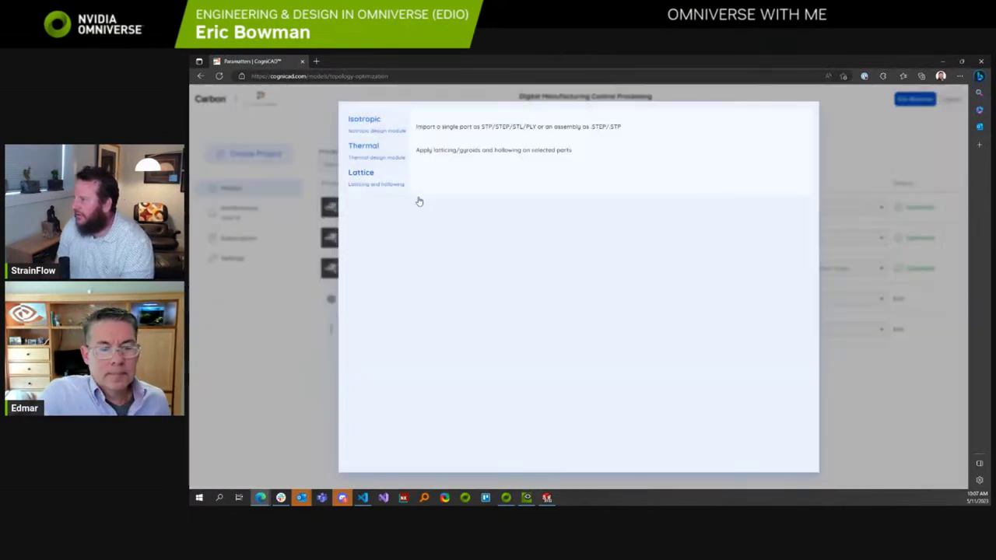
{"action": "left_click", "coordinate": [388, 128]}
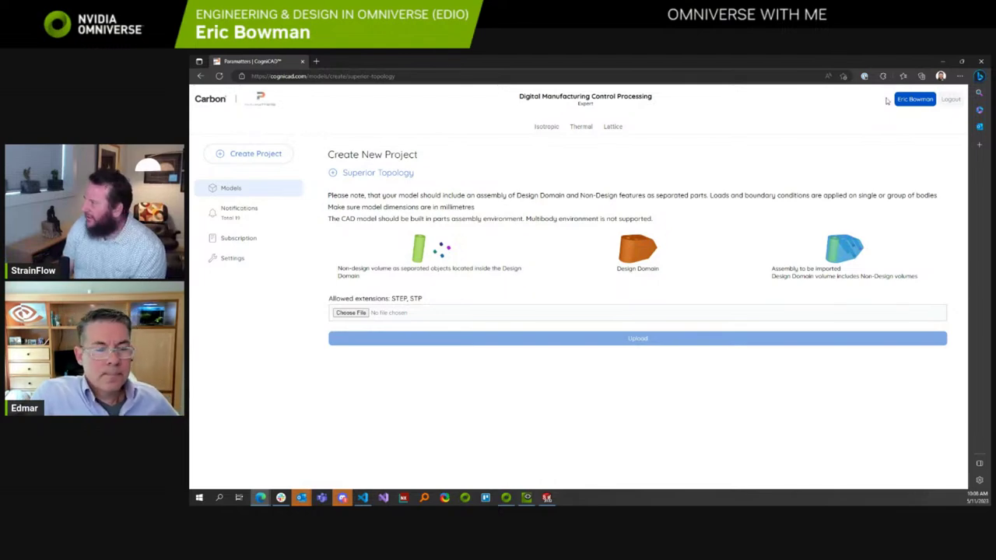
{"action": "left_click", "coordinate": [944, 61]}
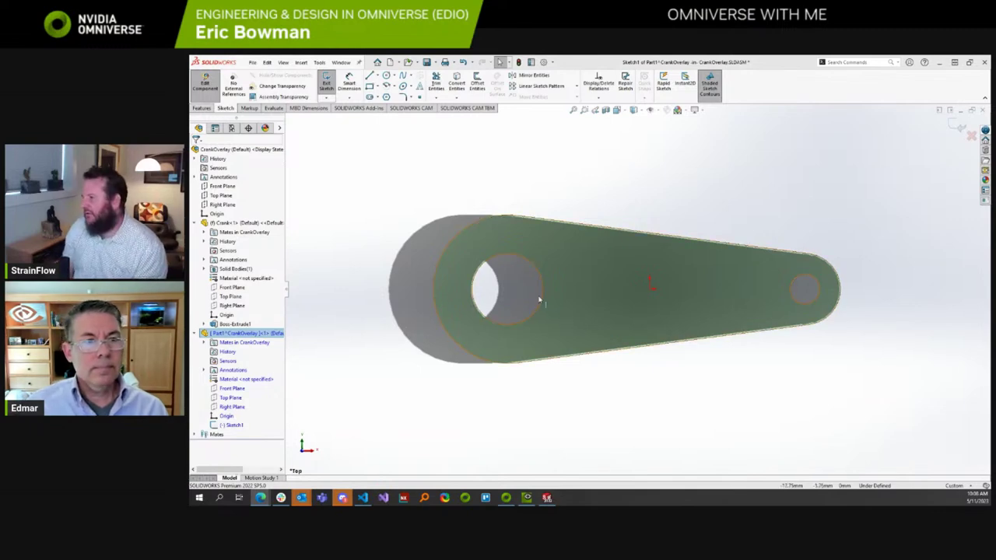
Exit the overlay part's empty sketch and start a new sketch on the crank's flat face.
{"action": "left_click", "coordinate": [542, 249]}
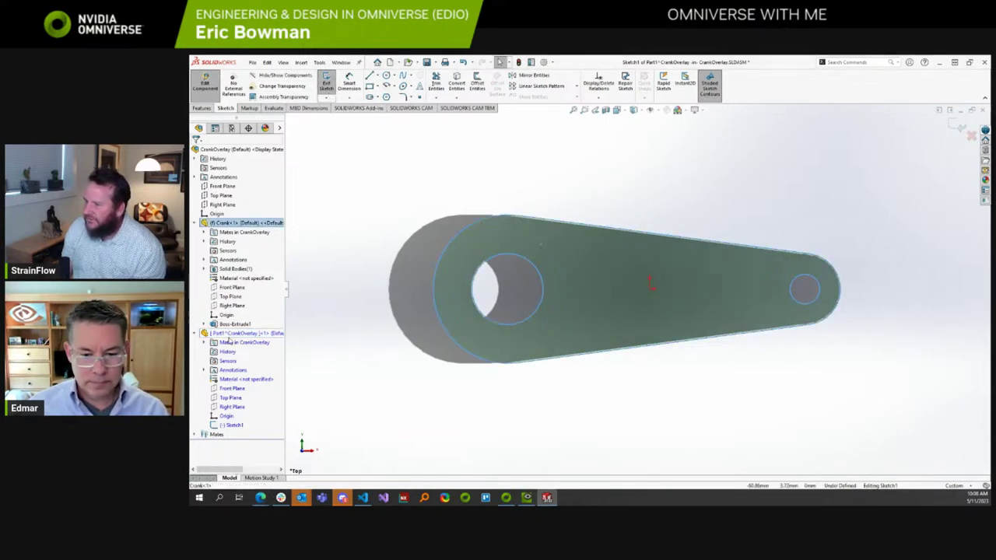
{"action": "left_click", "coordinate": [232, 335]}
{"action": "right_click", "coordinate": [232, 336]}
{"action": "left_click", "coordinate": [215, 333]}
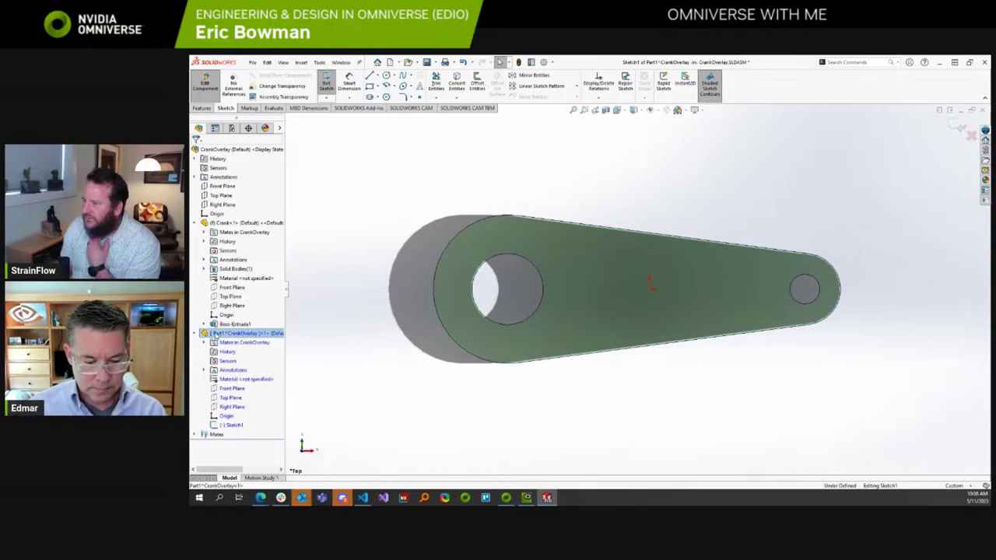
{"action": "left_click", "coordinate": [326, 81]}
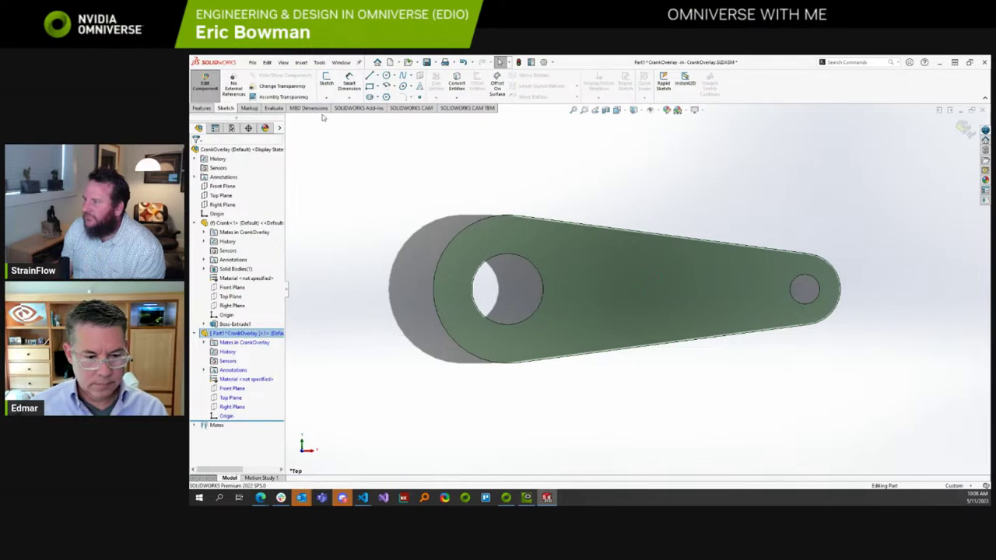
{"action": "left_click", "coordinate": [328, 81]}
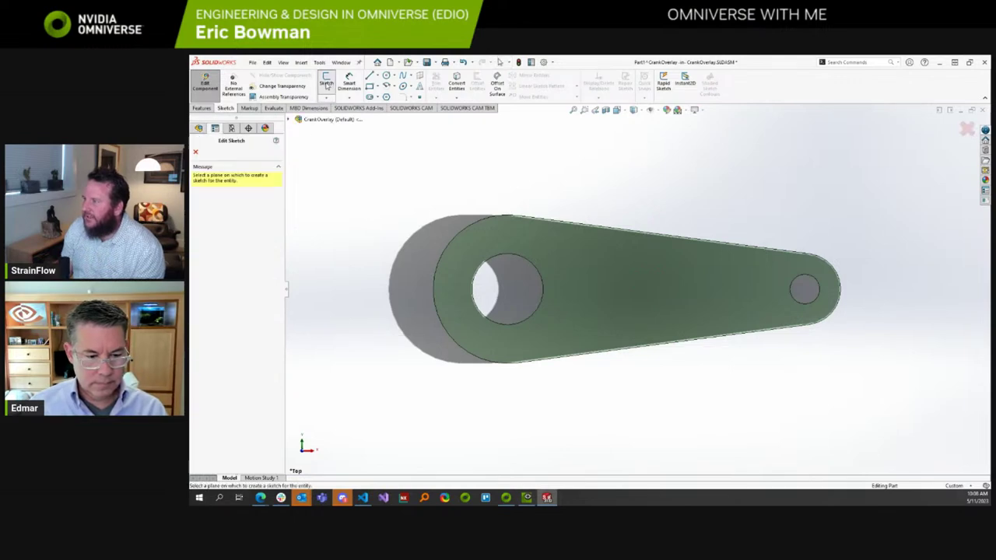
{"action": "left_click", "coordinate": [571, 271]}
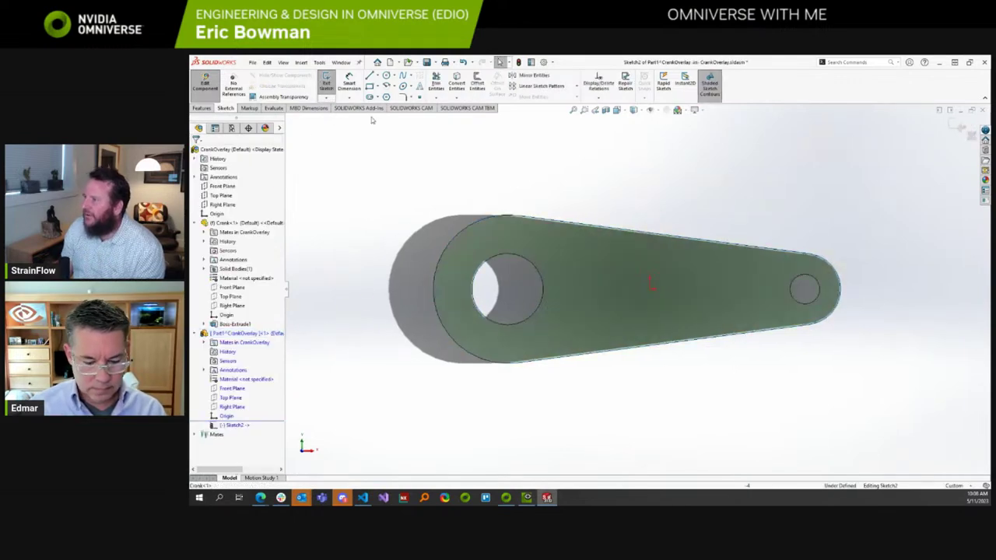
Offset the edge of the crank's large bore outward by 4 mm to form the ring's outer circle.
{"action": "left_click", "coordinate": [386, 74]}
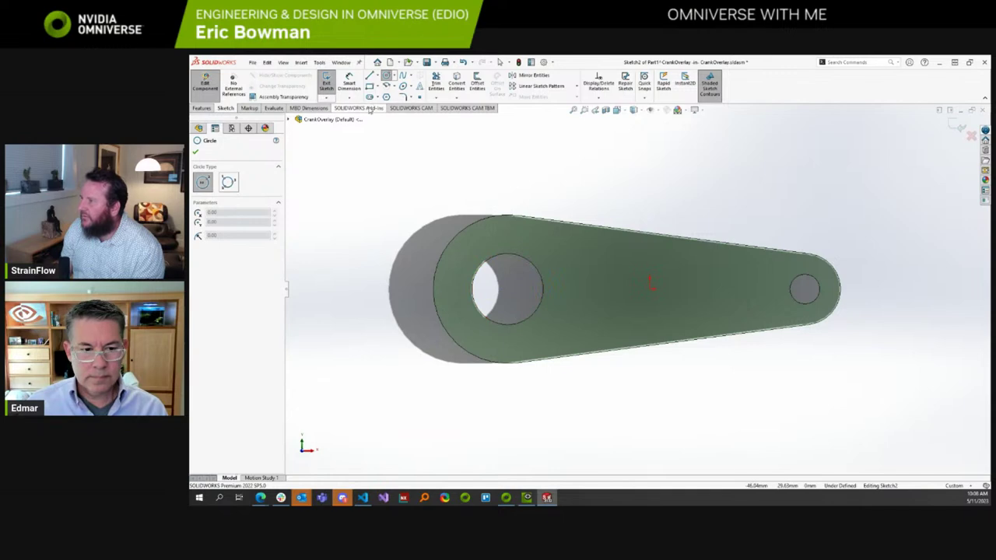
{"action": "left_click", "coordinate": [386, 75]}
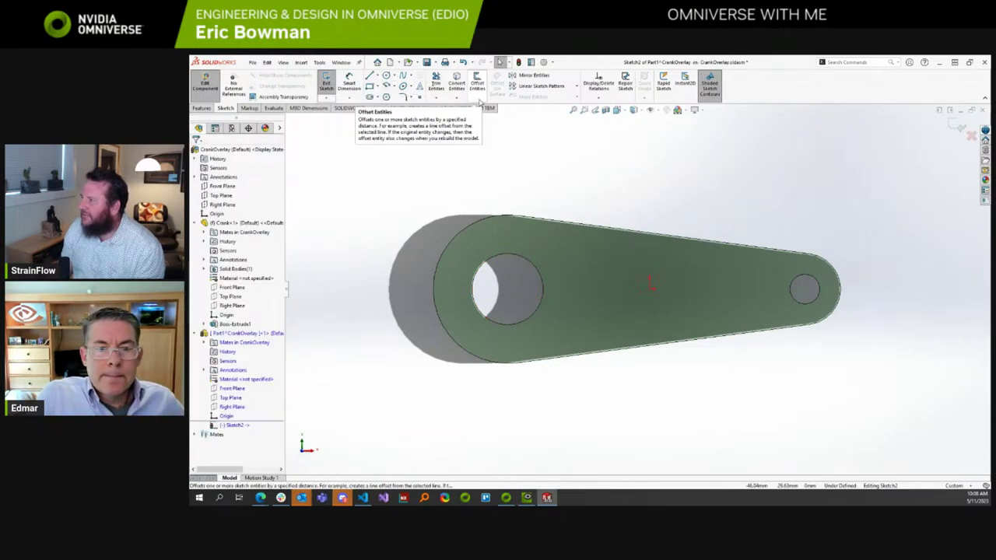
{"action": "left_click", "coordinate": [481, 90]}
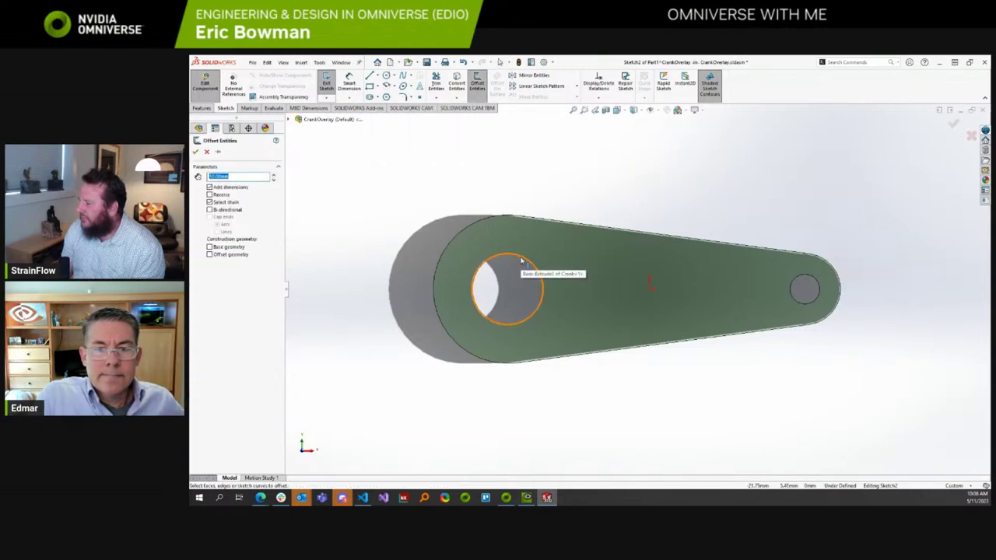
{"action": "left_click", "coordinate": [480, 90]}
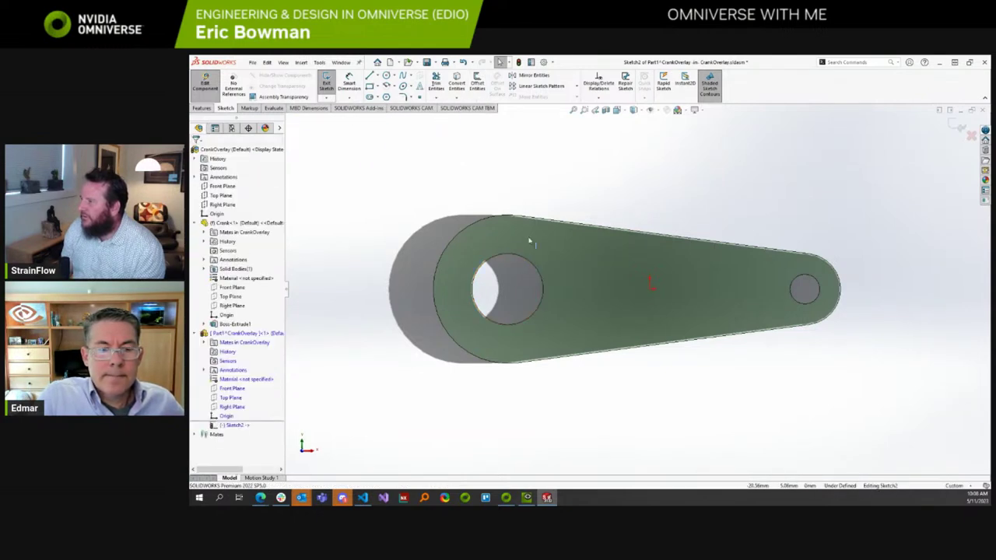
{"action": "left_click", "coordinate": [480, 84]}
{"action": "left_click", "coordinate": [537, 273]}
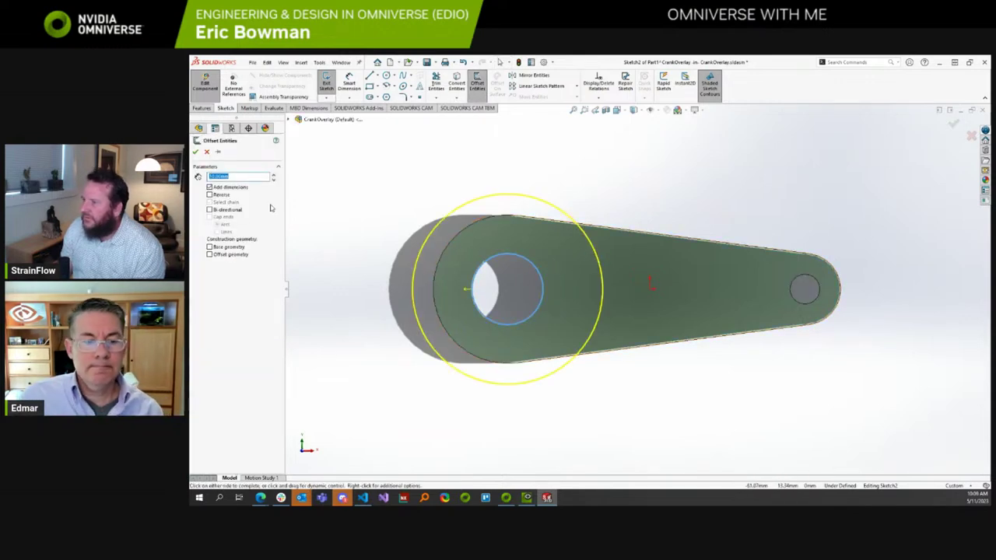
{"action": "type", "text": "5"}
{"action": "key", "text": "Return"}
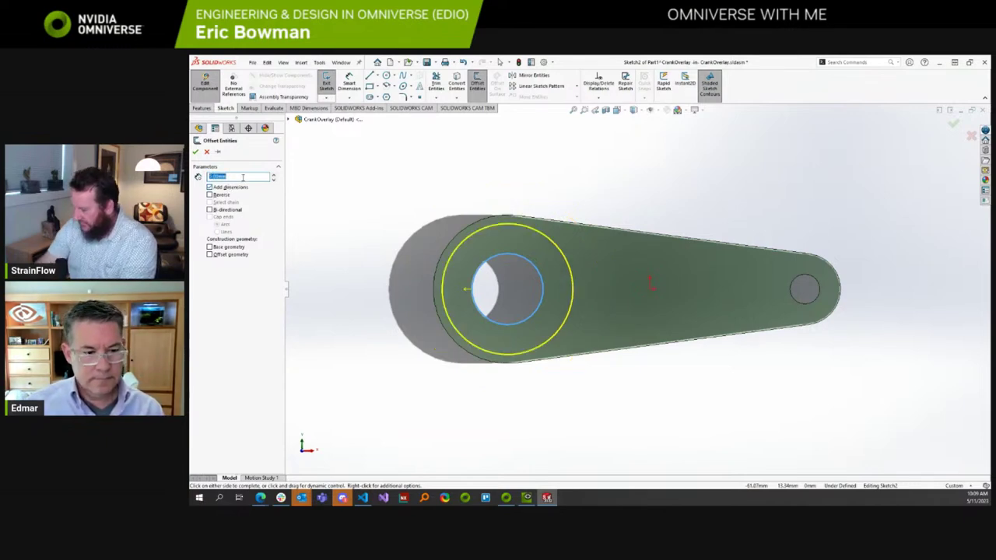
{"action": "type", "text": "4"}
{"action": "key", "text": "Return"}
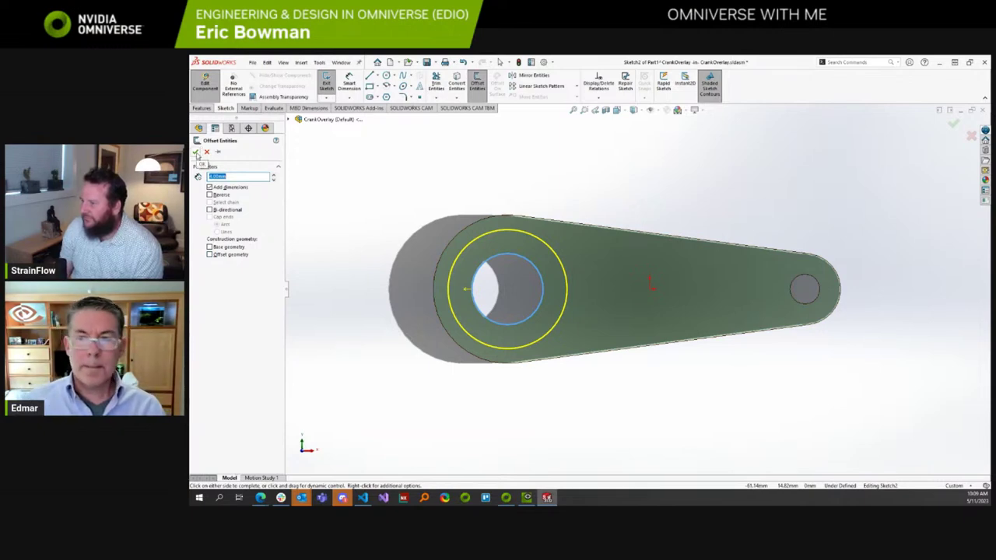
{"action": "left_click", "coordinate": [196, 152]}
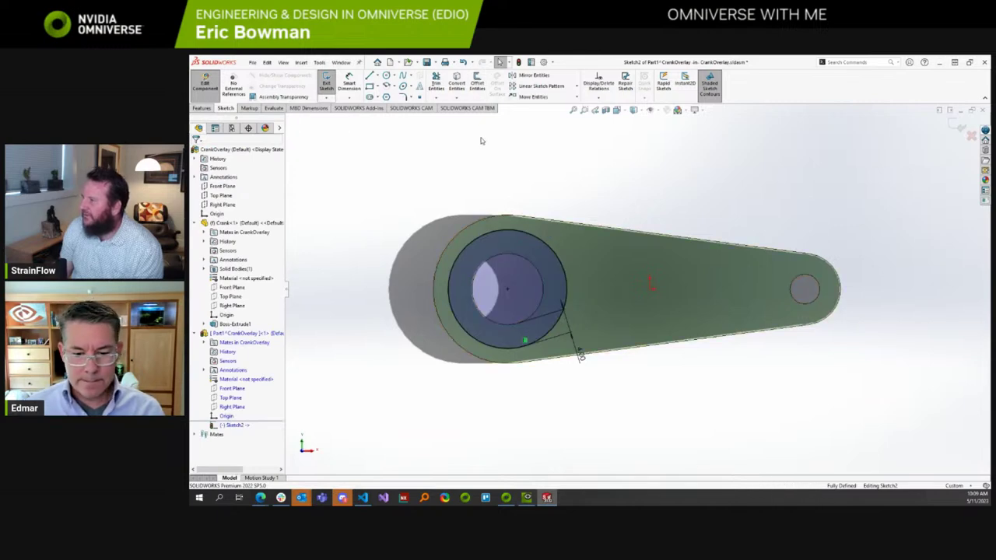
Offset the same bore edge by 0 mm for the ring's inner circle, and close the sketch ready for a feature.
{"action": "left_click", "coordinate": [479, 85]}
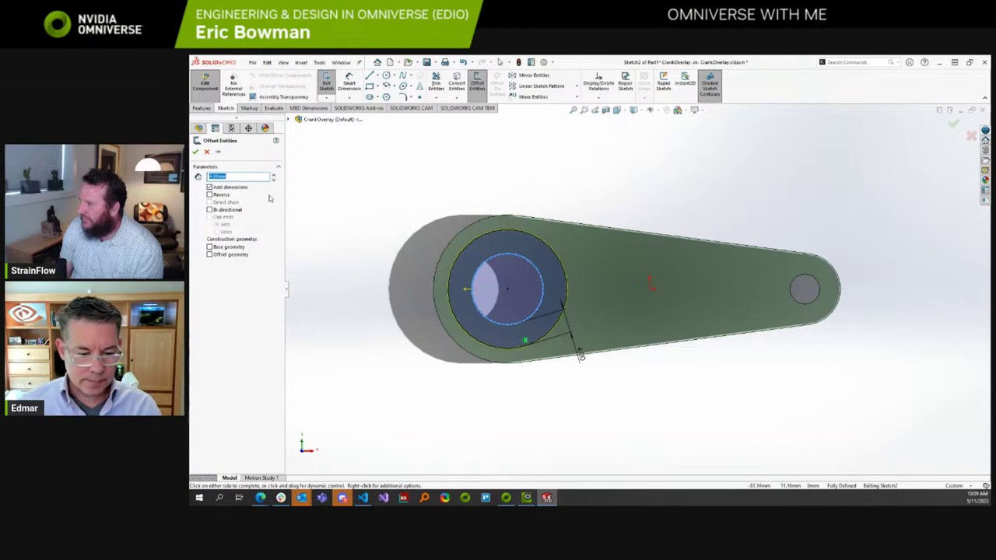
{"action": "double_click", "coordinate": [226, 178]}
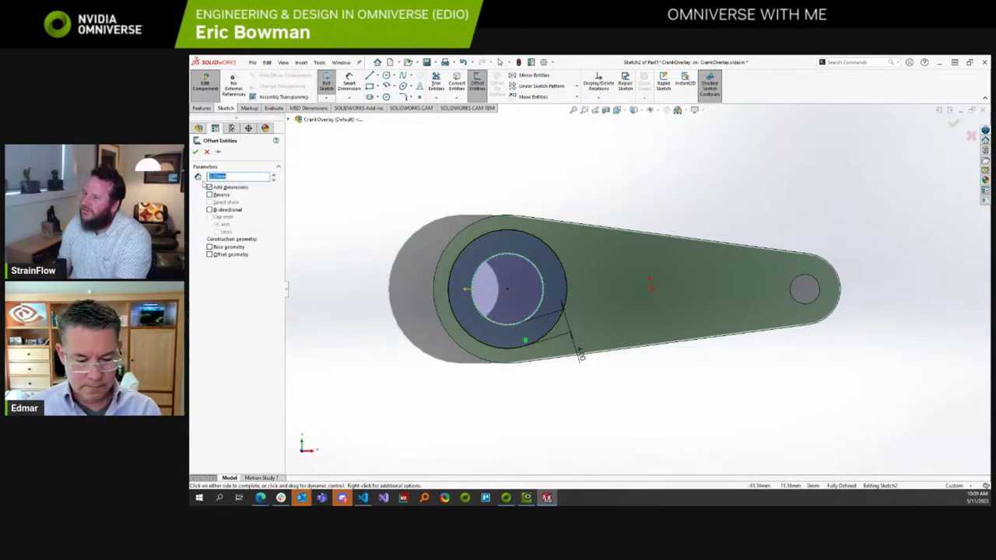
{"action": "key", "text": "Return"}
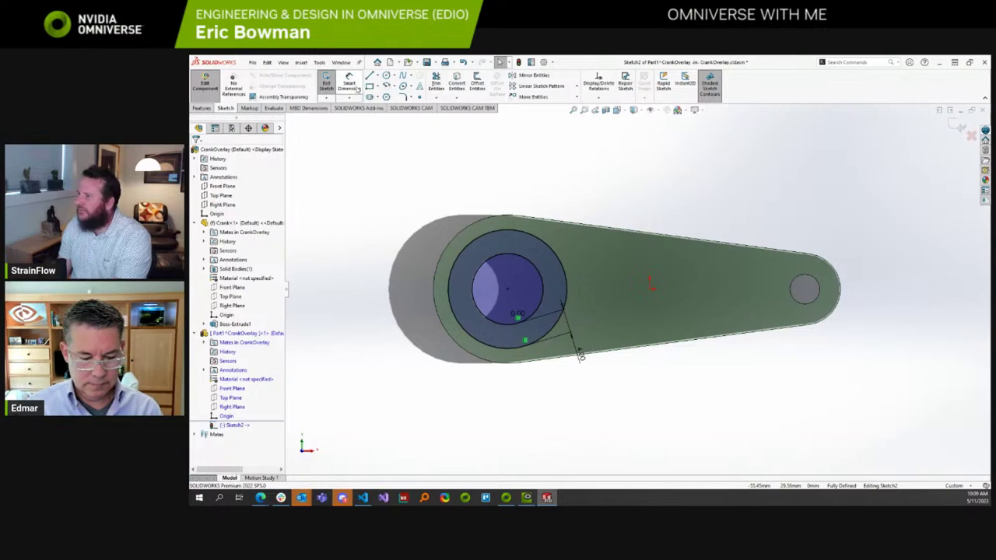
{"action": "left_click", "coordinate": [326, 81]}
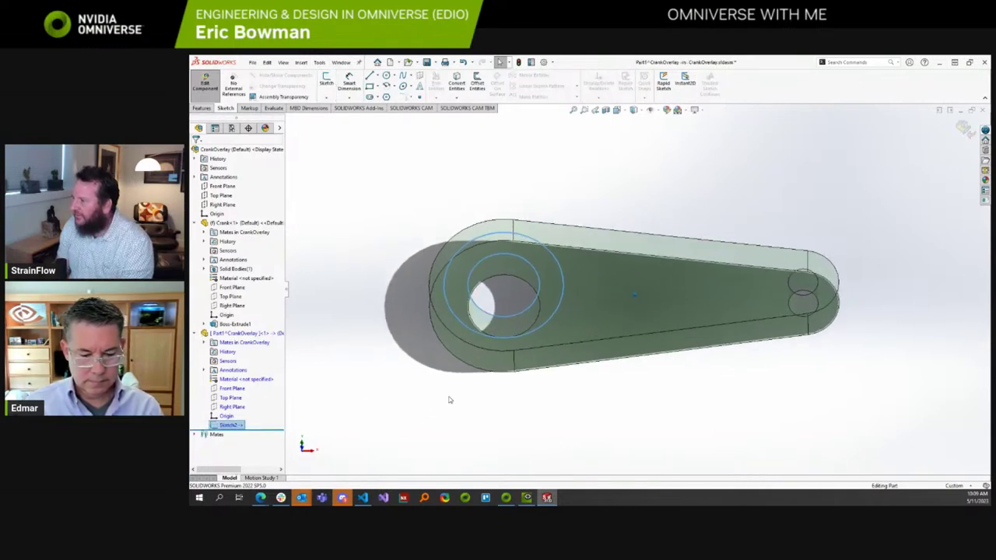
{"action": "left_click", "coordinate": [202, 109]}
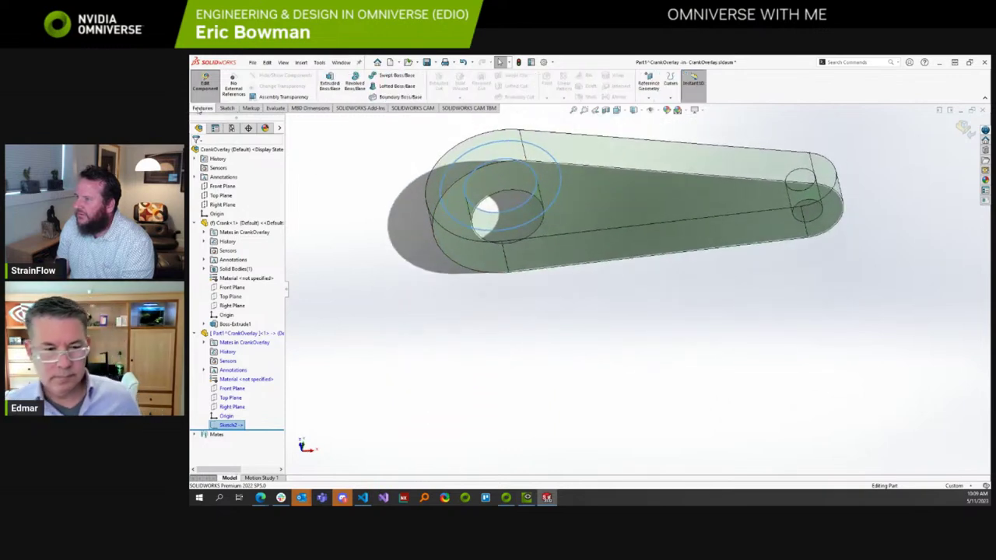
Extrude the large bore's ring sketch 7.5 mm with the direction reversed, into the crank's thickness.
{"action": "left_click", "coordinate": [329, 81]}
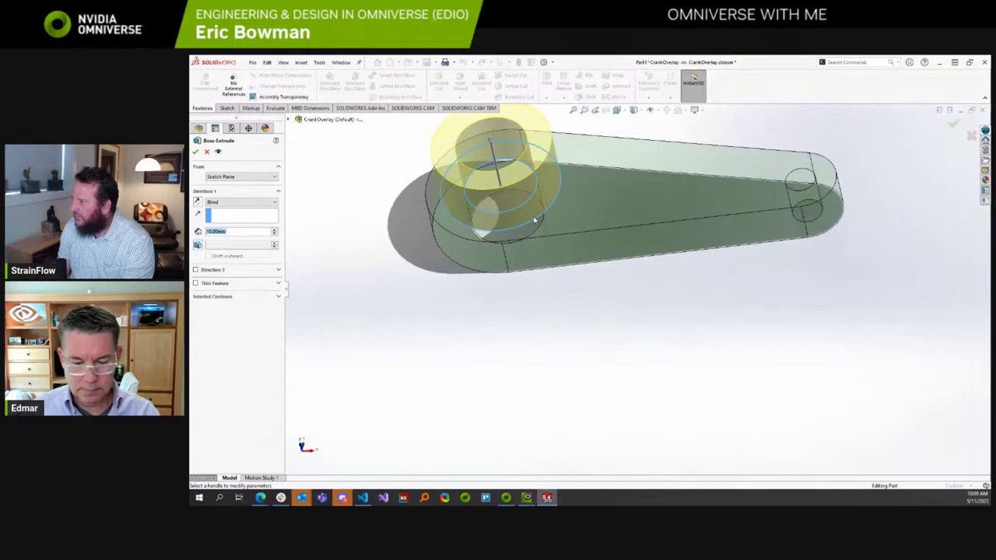
{"action": "middle_click_drag", "start_coordinate": [535, 223], "coordinate": [579, 381]}
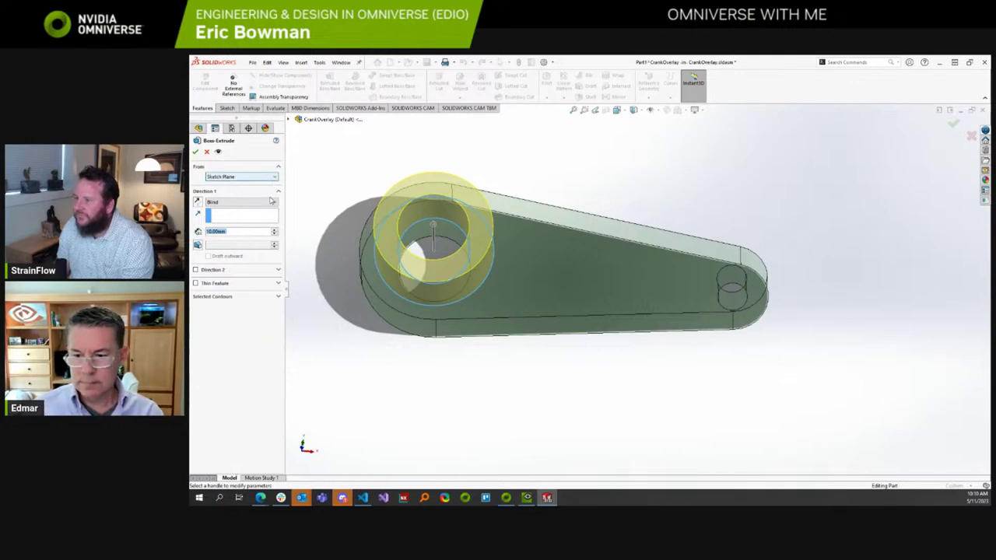
{"action": "left_click", "coordinate": [197, 202]}
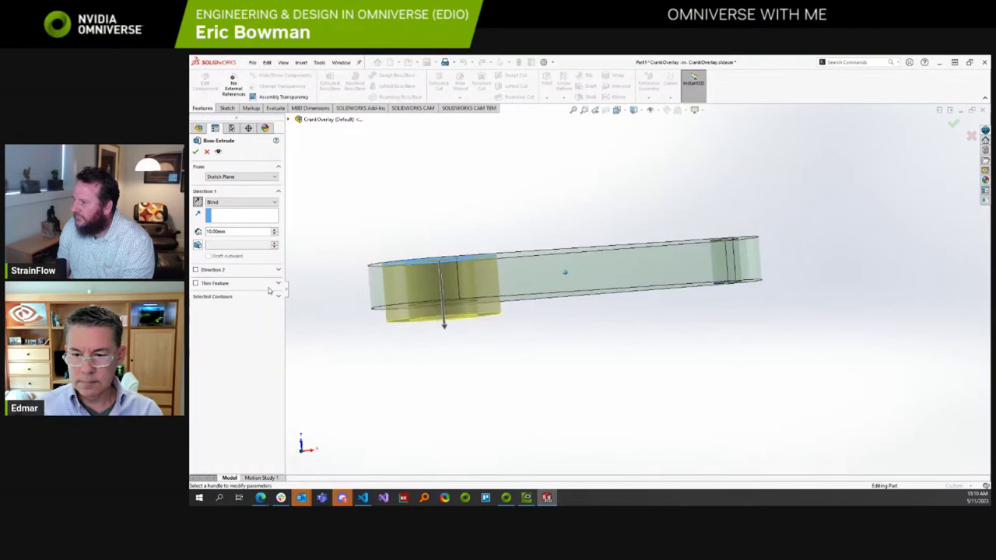
{"action": "double_click", "coordinate": [234, 231]}
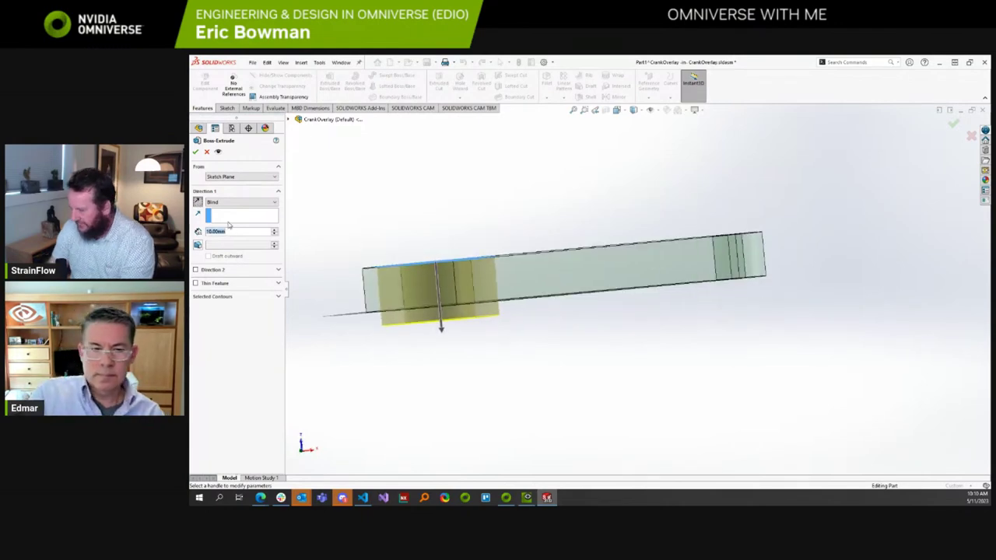
{"action": "type", "text": "8"}
{"action": "key", "text": "Return"}
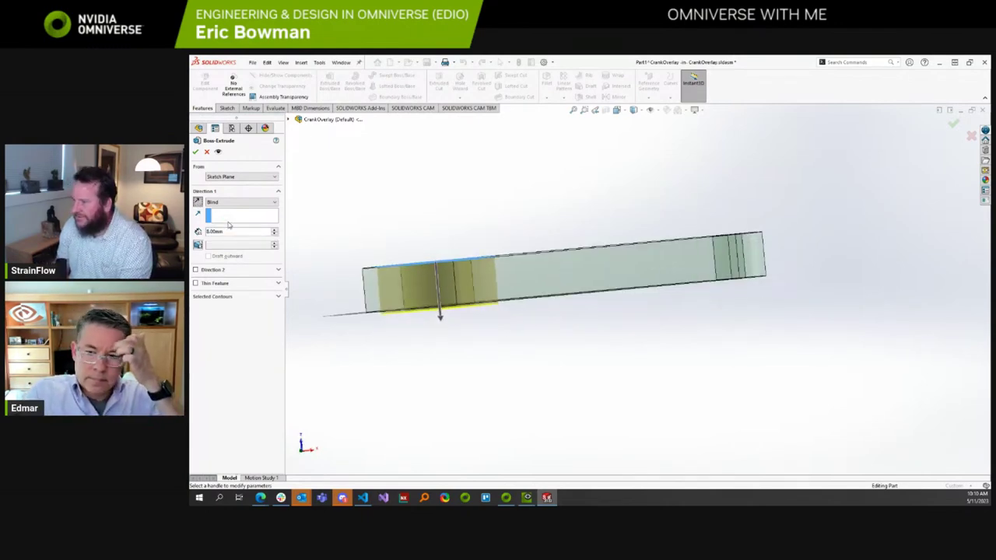
{"action": "double_click", "coordinate": [221, 232]}
{"action": "type", "text": "7"}
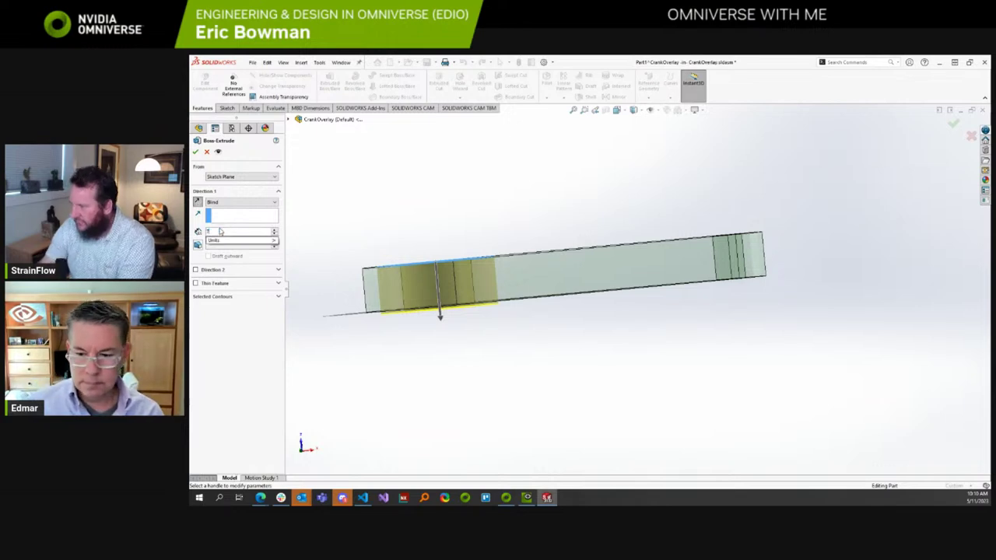
{"action": "key", "text": "Return"}
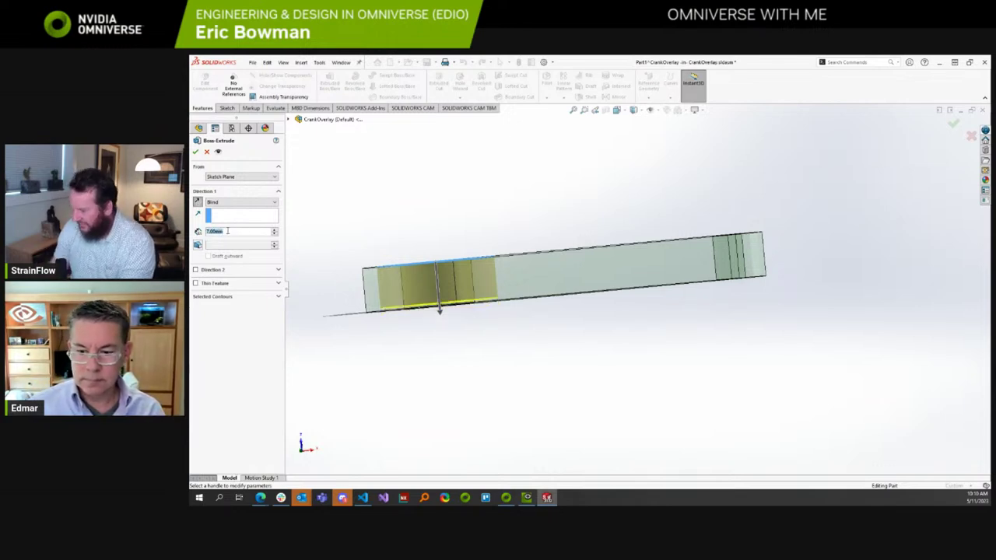
{"action": "type", "text": "7.5"}
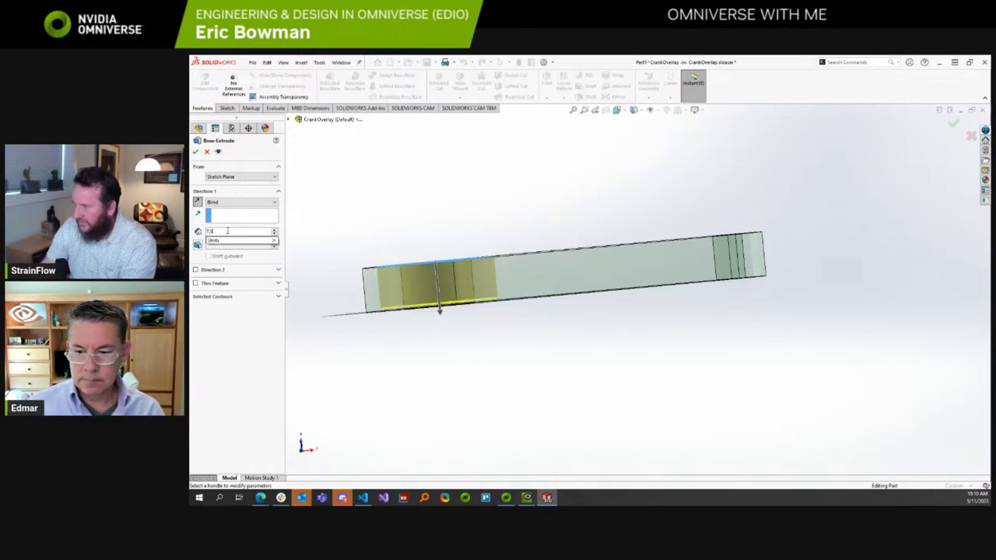
{"action": "key", "text": "Return"}
{"action": "key", "text": "ctrl+7"}
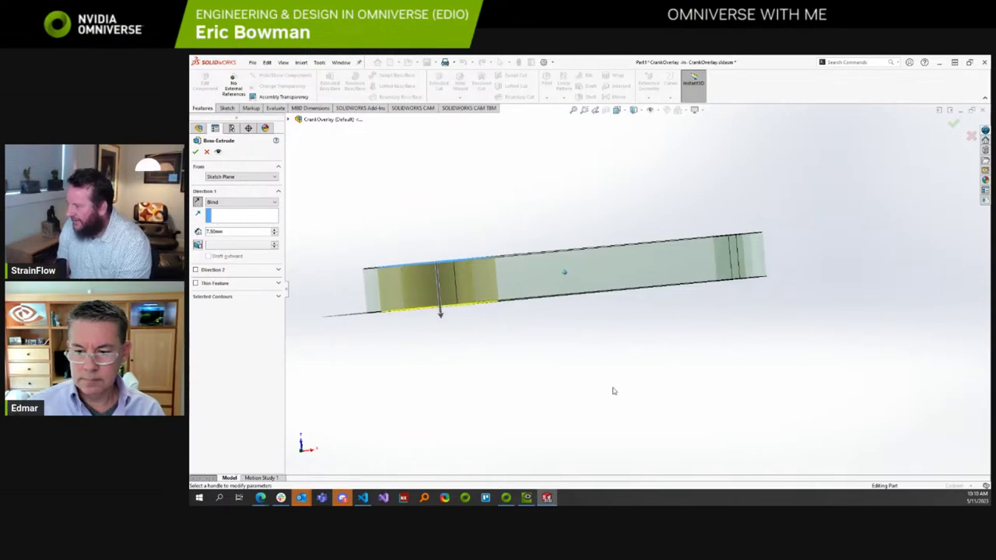
{"action": "key", "text": "ctrl+1"}
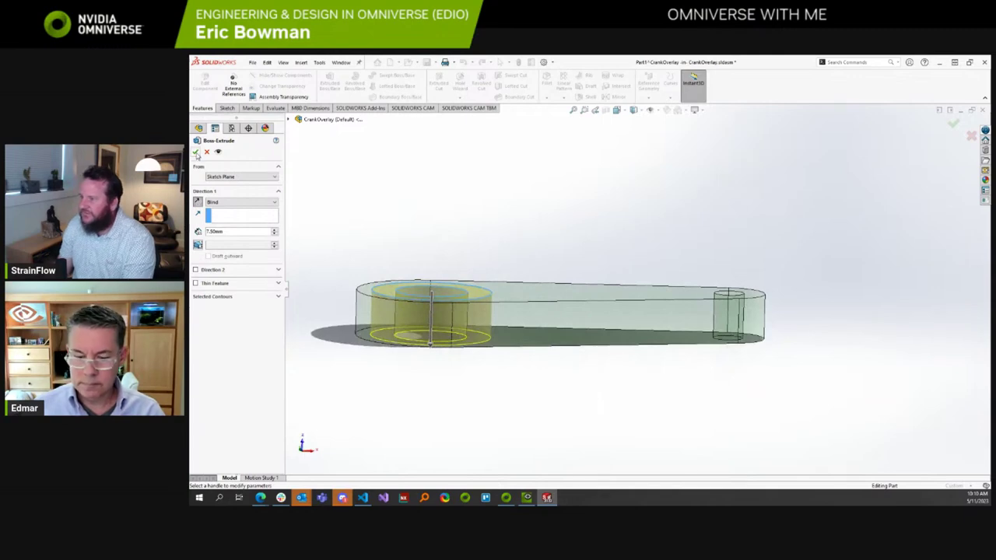
{"action": "left_click", "coordinate": [196, 152]}
Start a new sketch in the overlay part on the crank's flat face.
{"action": "key", "text": "ctrl+7"}
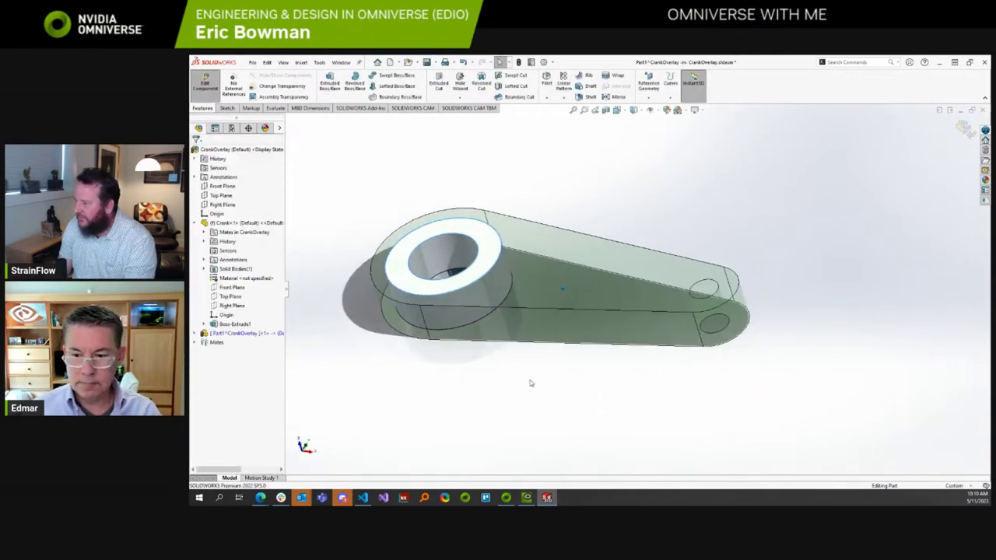
{"action": "key", "text": "ctrl+5"}
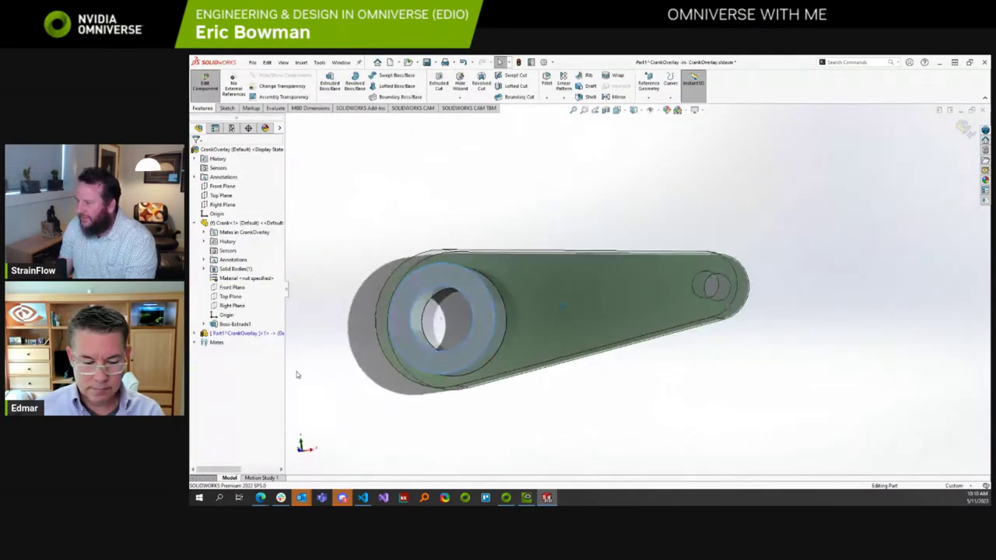
{"action": "middle_click_drag", "start_coordinate": [297, 375], "coordinate": [363, 389]}
{"action": "key", "text": "Up"}
{"action": "key", "text": "Up"}
{"action": "key", "text": "Up"}
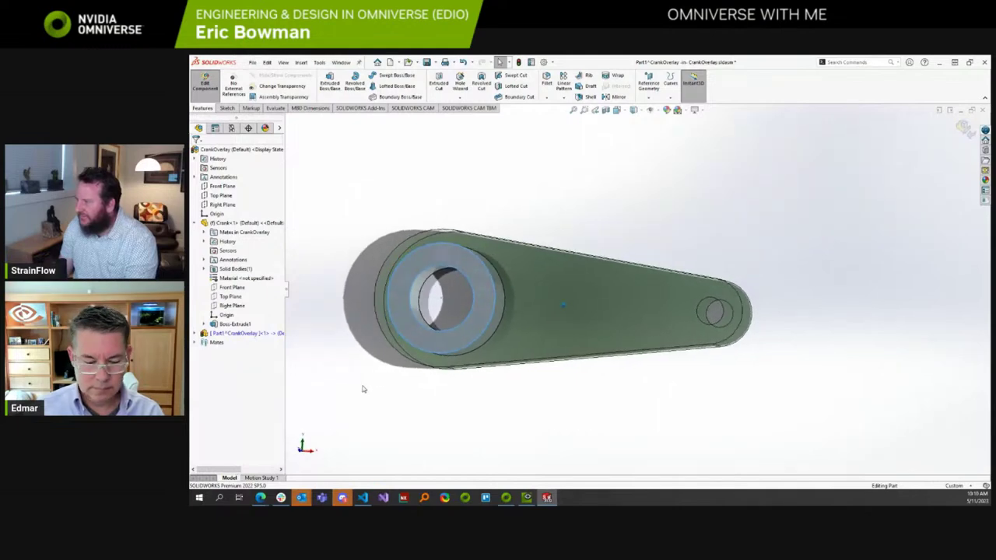
{"action": "key", "text": "Up"}
{"action": "key", "text": "Up"}
{"action": "key", "text": "Up"}
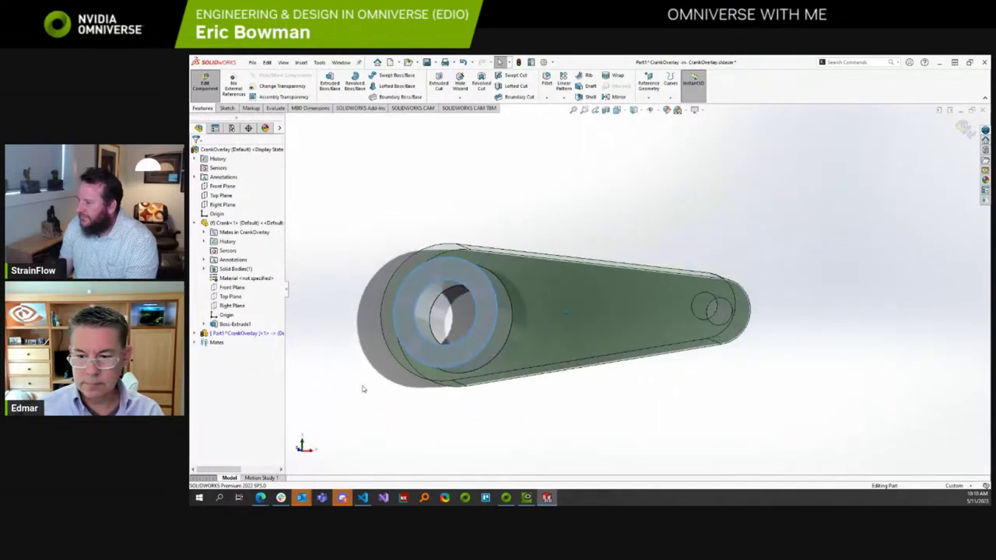
{"action": "key", "text": "Up"}
{"action": "key", "text": "Up"}
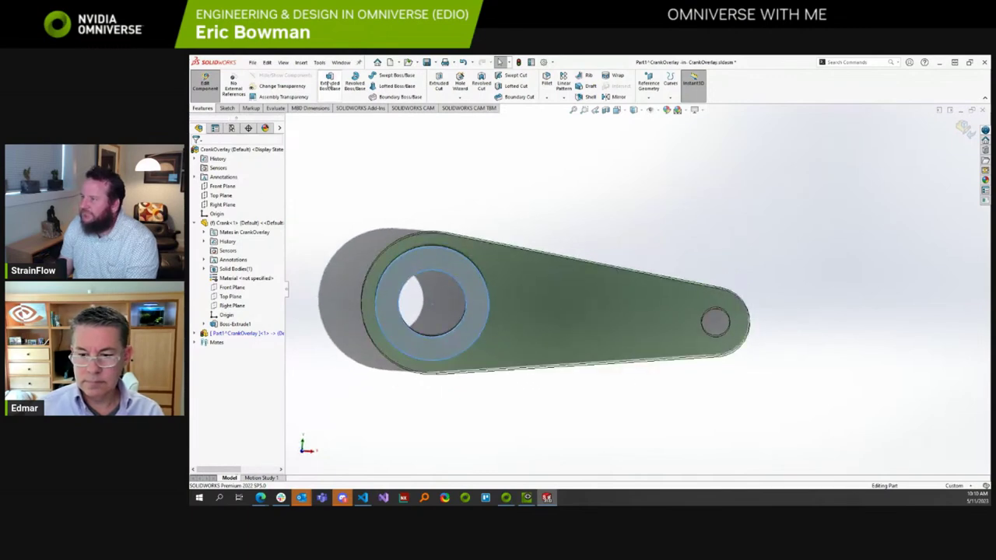
{"action": "left_click", "coordinate": [227, 108]}
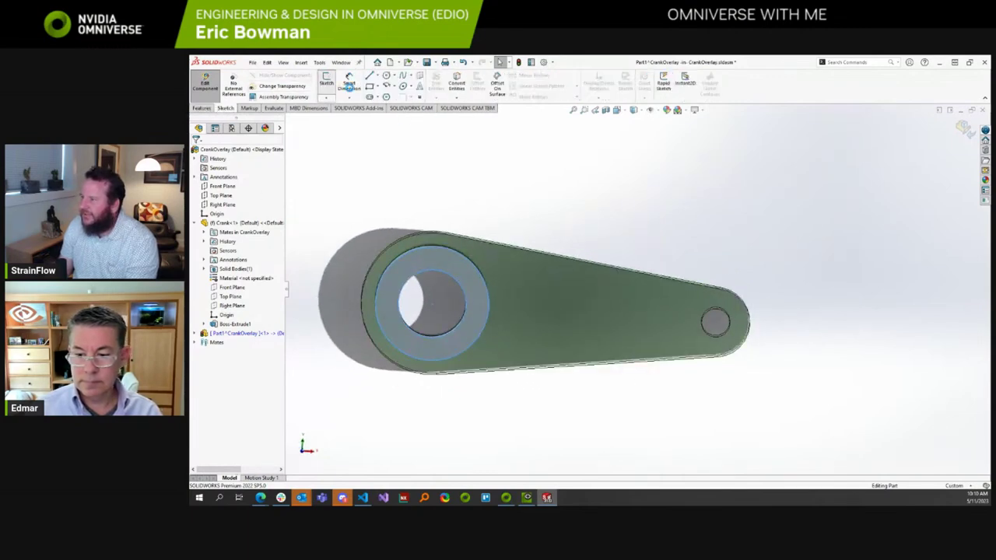
{"action": "left_click", "coordinate": [327, 81]}
{"action": "left_click", "coordinate": [619, 310]}
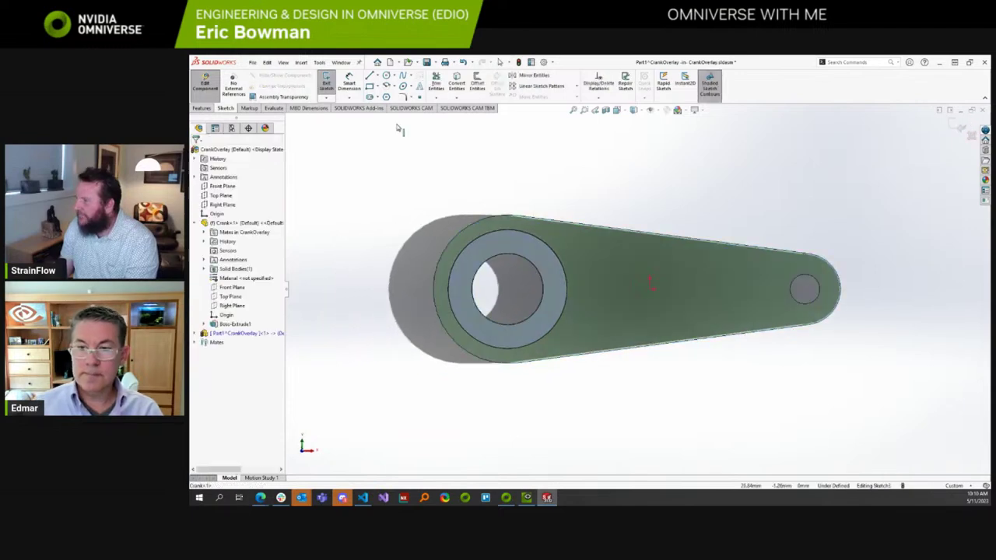
Offset the edge of the crank's small bore by 0 mm to form the second ring's inner circle.
{"action": "left_click", "coordinate": [477, 82]}
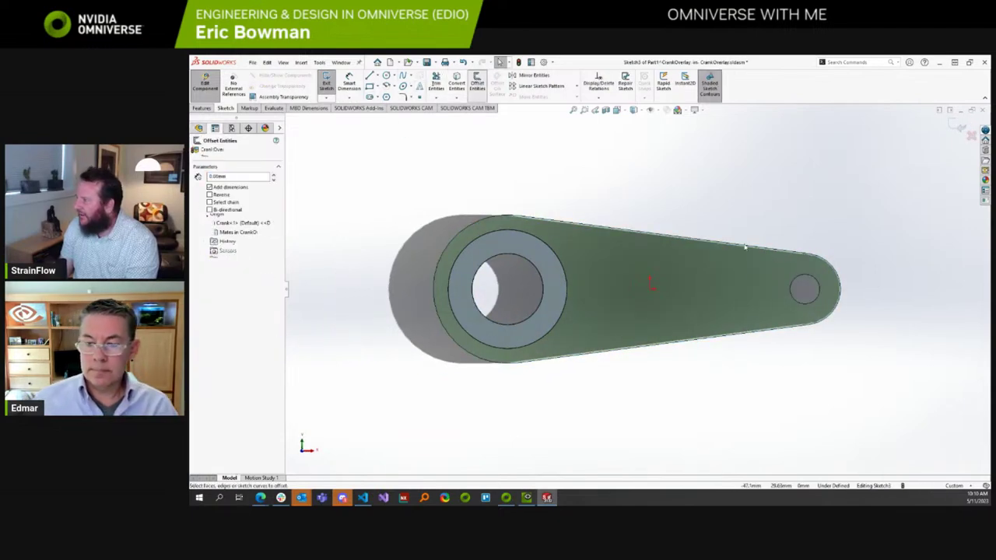
{"action": "left_click", "coordinate": [794, 299]}
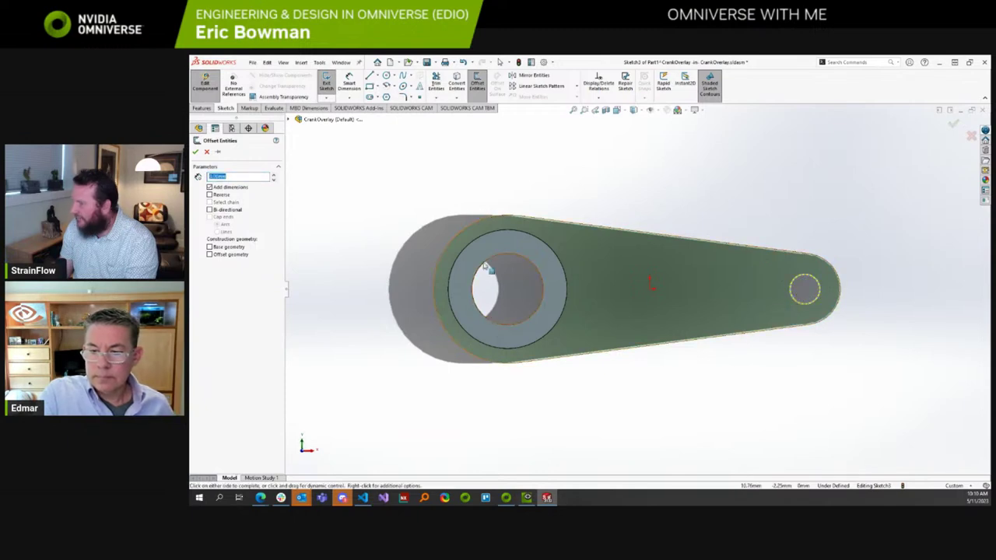
{"action": "left_click", "coordinate": [784, 289]}
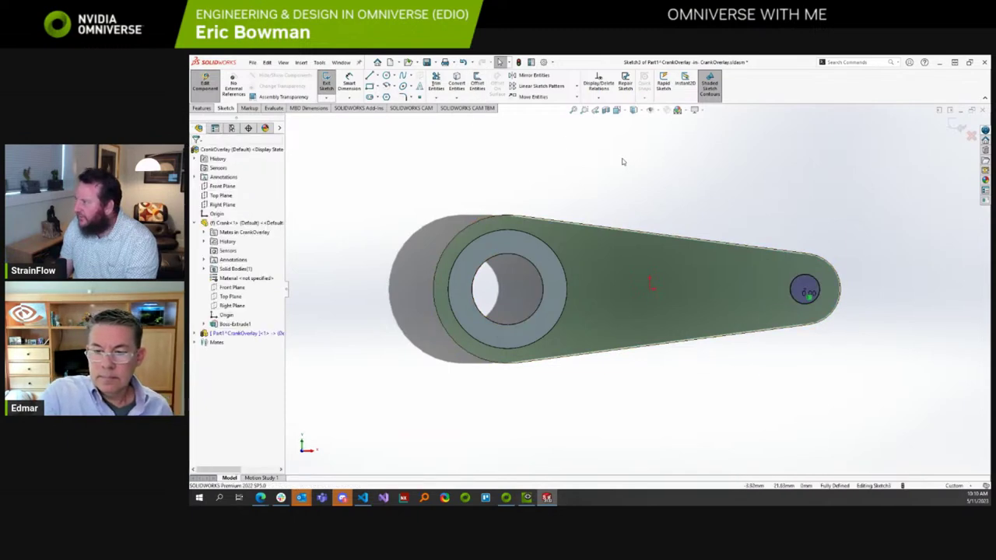
Offset the small bore's circle outward by 2 mm to form the second ring's outer circle.
{"action": "left_click", "coordinate": [476, 84]}
{"action": "left_click", "coordinate": [817, 286]}
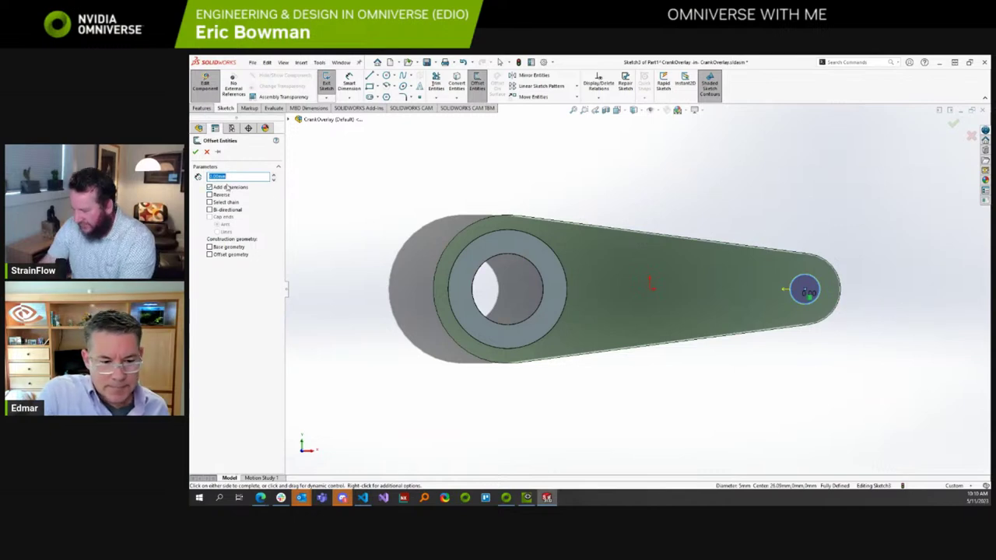
{"action": "type", "text": "4"}
{"action": "key", "text": "Return"}
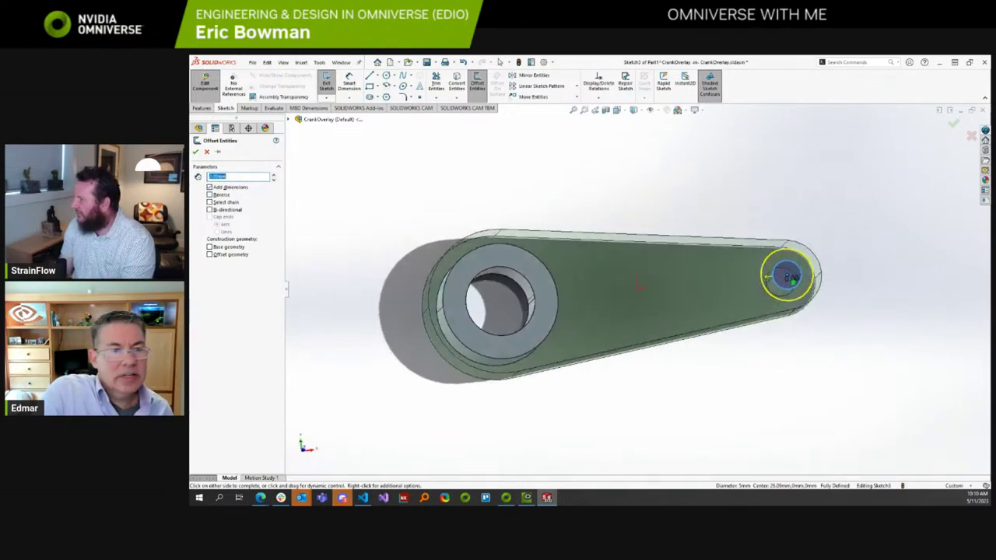
{"action": "left_click", "coordinate": [196, 153]}
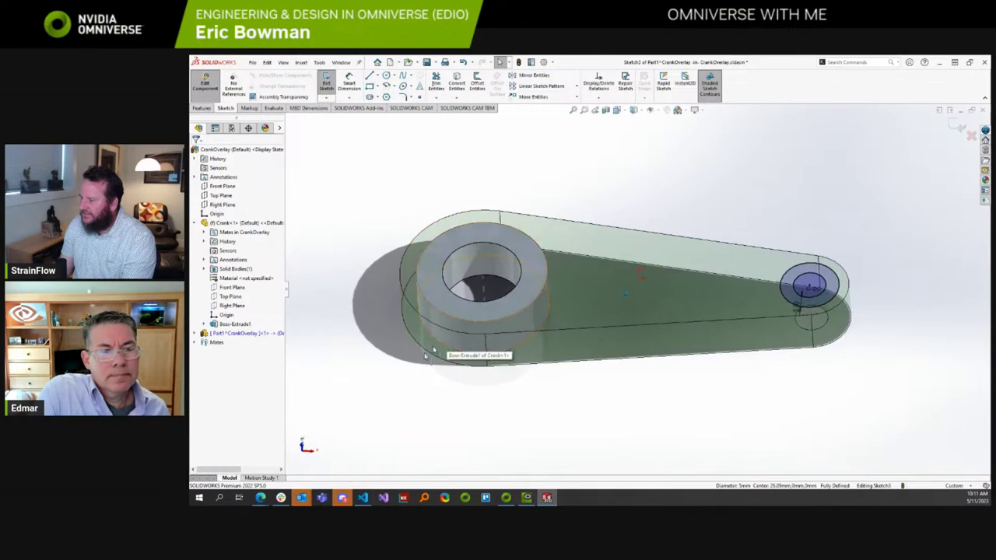
Switch to CogniCAD, open the FrontShockTower project for editing, and examine its design space and non-design features from several angles.
{"action": "mouse_move", "coordinate": [259, 502]}
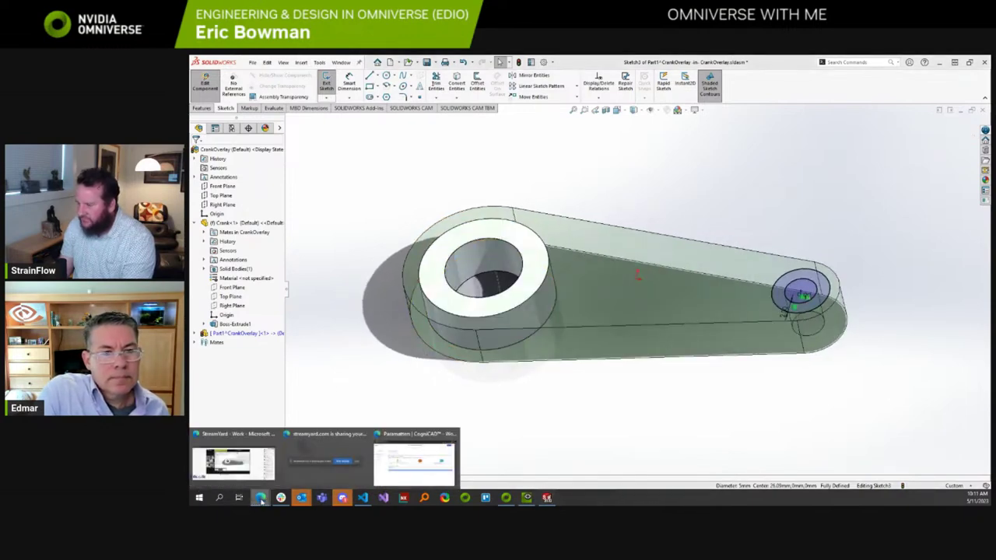
{"action": "left_click", "coordinate": [414, 463]}
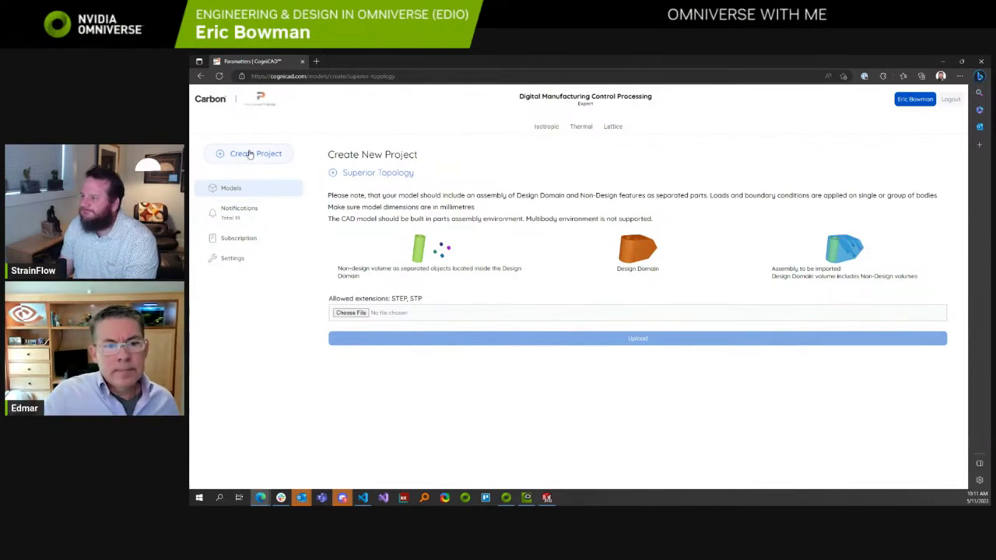
{"action": "left_click", "coordinate": [232, 191]}
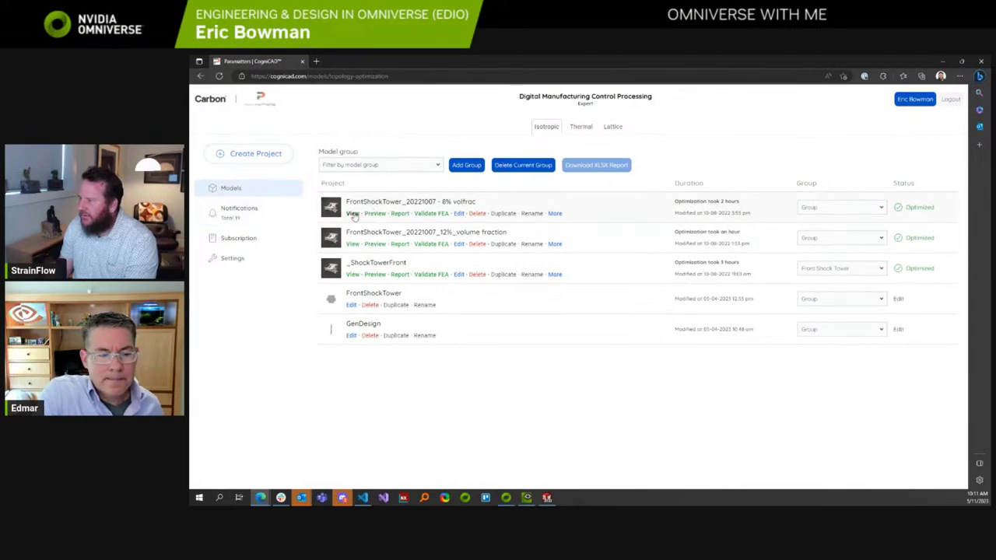
{"action": "left_click", "coordinate": [352, 305]}
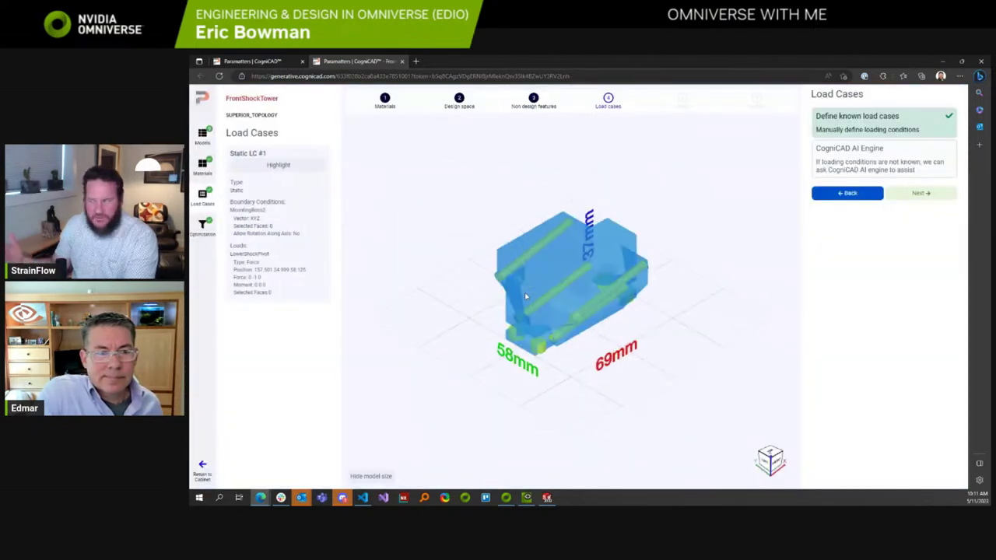
{"action": "scroll", "coordinate": [559, 371], "scroll_direction": "up", "scroll_amount": 2}
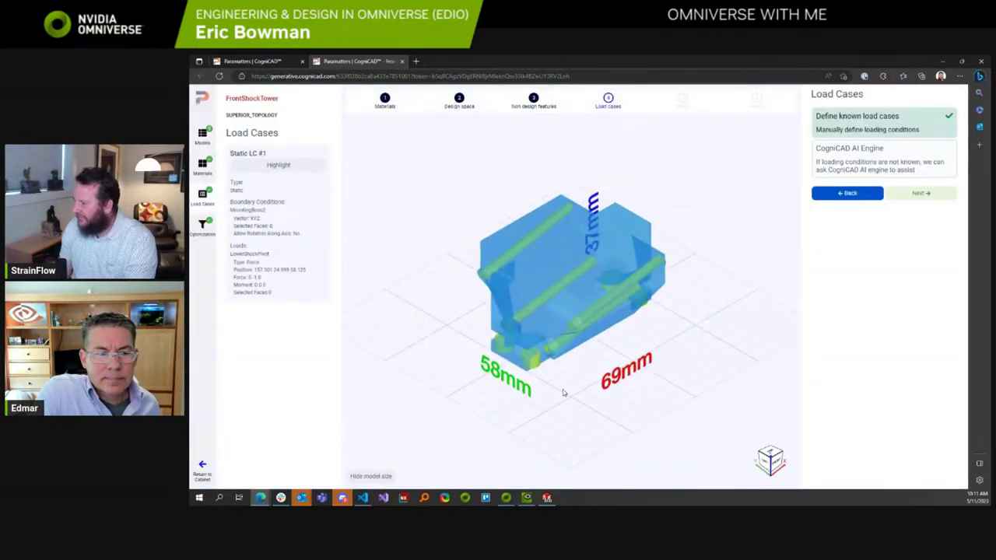
{"action": "left_click_drag", "start_coordinate": [568, 384], "coordinate": [601, 277]}
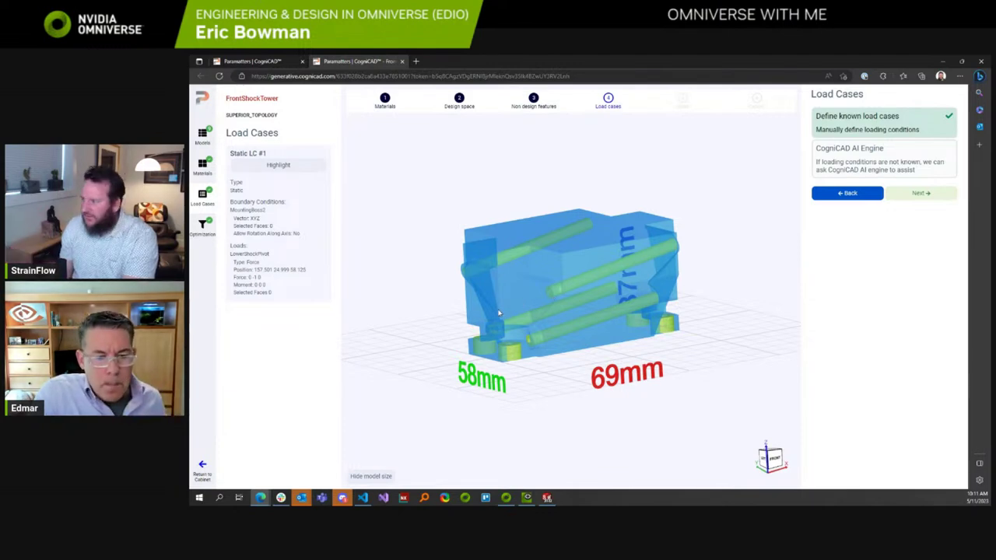
{"action": "left_click_drag", "start_coordinate": [521, 303], "coordinate": [548, 202]}
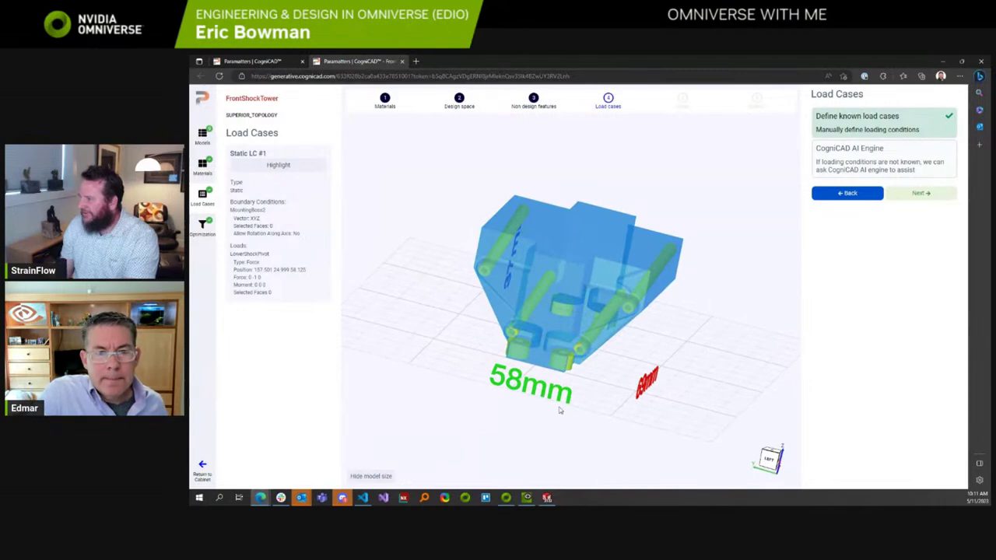
{"action": "left_click_drag", "start_coordinate": [559, 410], "coordinate": [502, 414]}
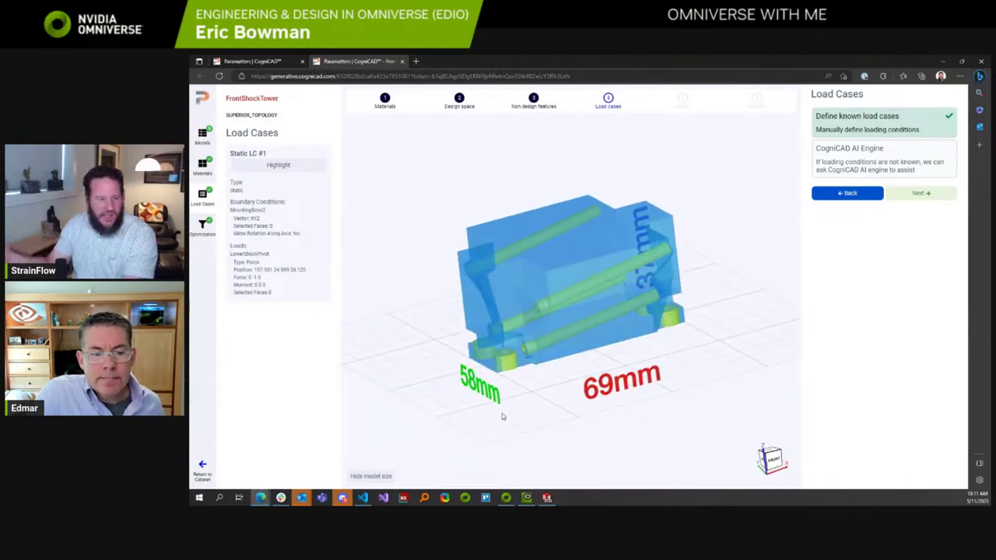
Return to the project list, open the optimized result of "FrontShockTower_20221007 - 8% volfrac", and inspect the optimized shape up close.
{"action": "left_click", "coordinate": [202, 467]}
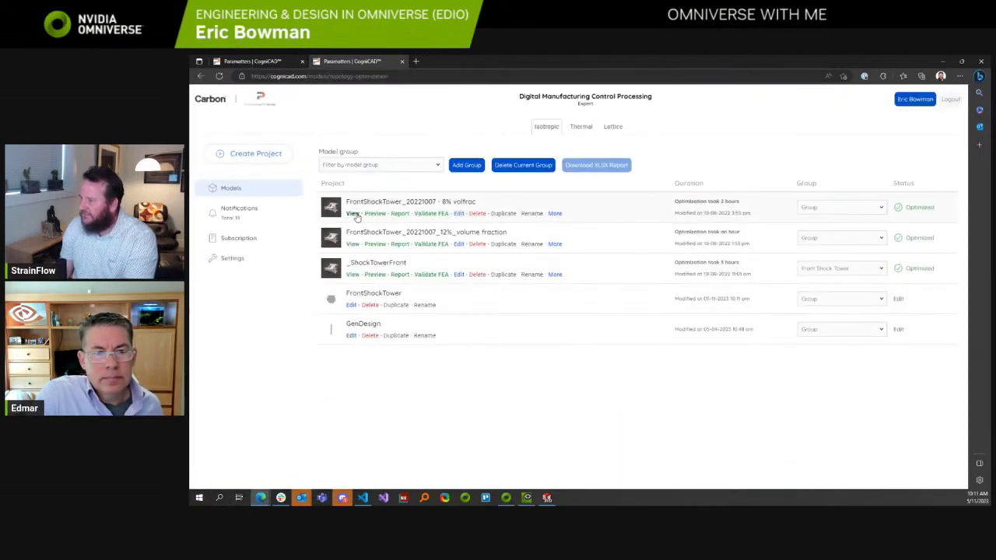
{"action": "left_click", "coordinate": [356, 218]}
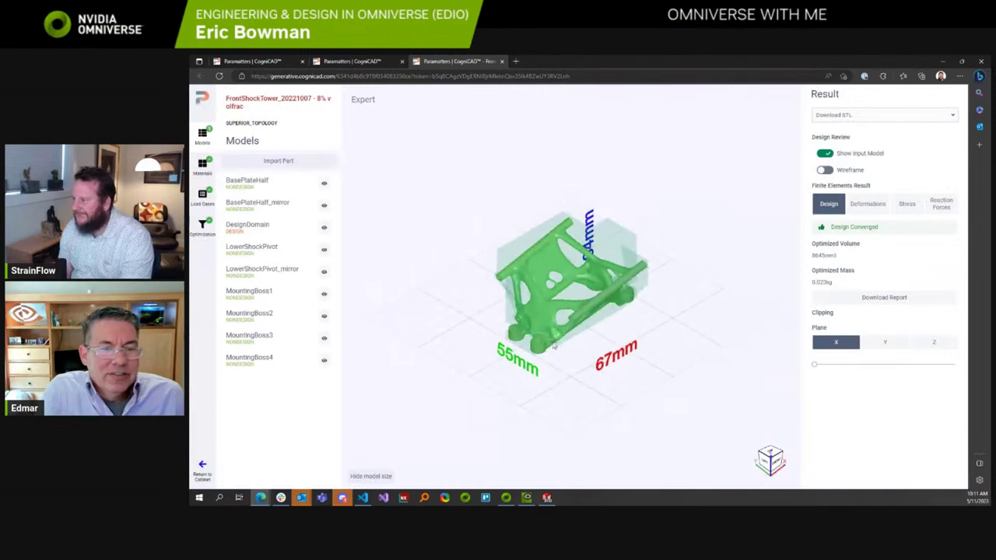
{"action": "mouse_move", "coordinate": [554, 344]}
{"action": "left_mouse_down"}
{"action": "mouse_move", "coordinate": [571, 381]}
{"action": "mouse_move", "coordinate": [556, 363]}
{"action": "mouse_move", "coordinate": [573, 347]}
{"action": "left_mouse_up"}
{"action": "scroll", "coordinate": [567, 340], "scroll_direction": "up", "scroll_amount": 5}
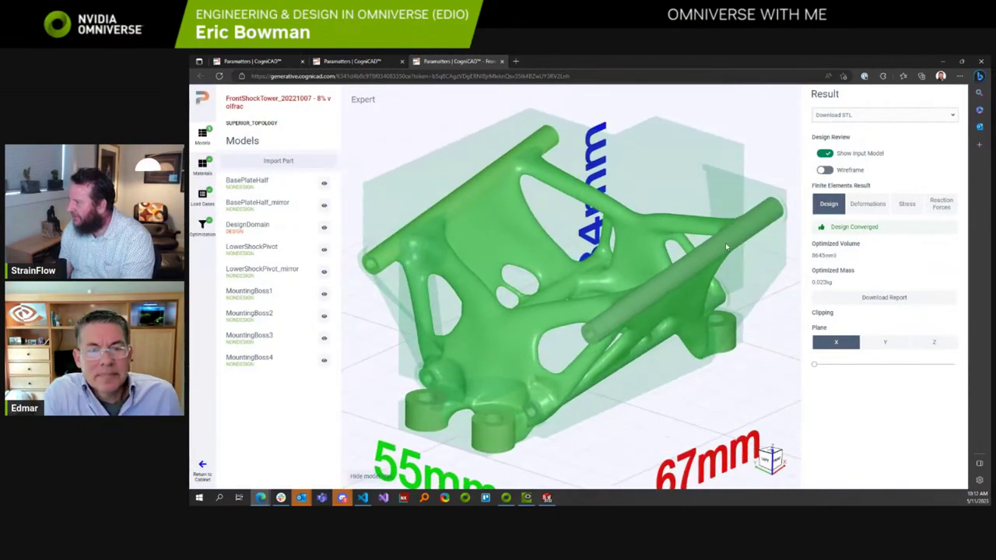
{"action": "left_click_drag", "start_coordinate": [580, 425], "coordinate": [527, 346]}
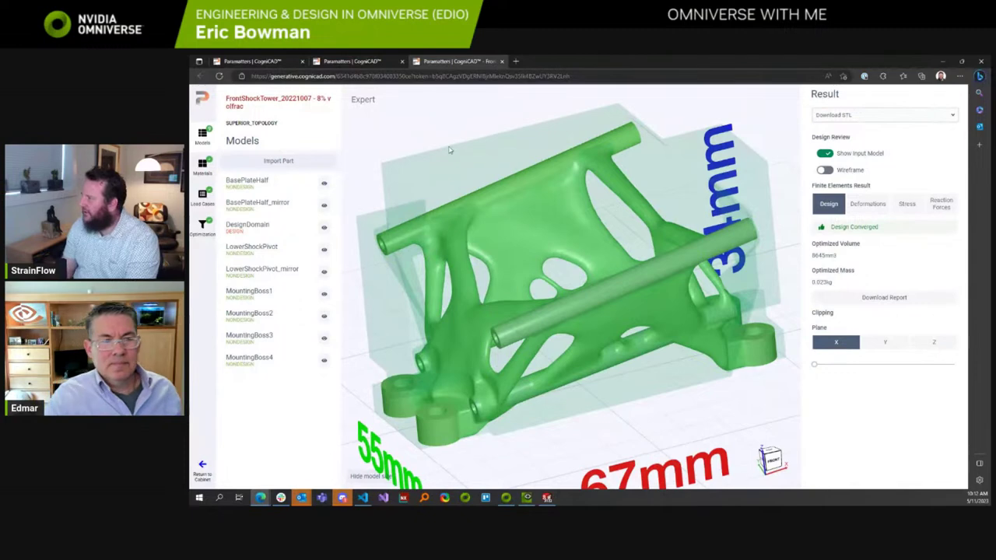
Examine the optimized shock tower from several angles, close the CogniCAD pages, and switch back to SOLIDWORKS.
{"action": "left_click_drag", "start_coordinate": [451, 151], "coordinate": [488, 149]}
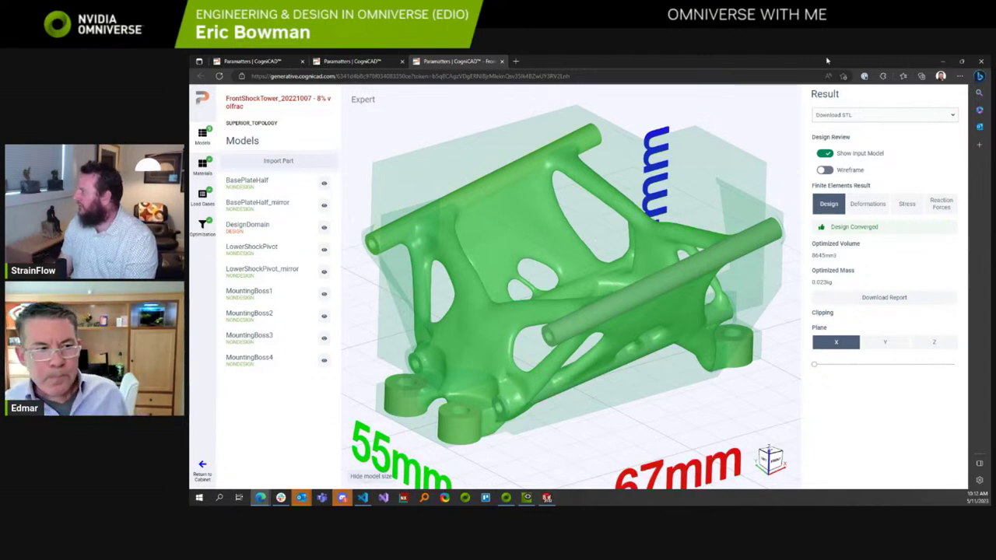
{"action": "left_click_drag", "start_coordinate": [570, 414], "coordinate": [460, 445]}
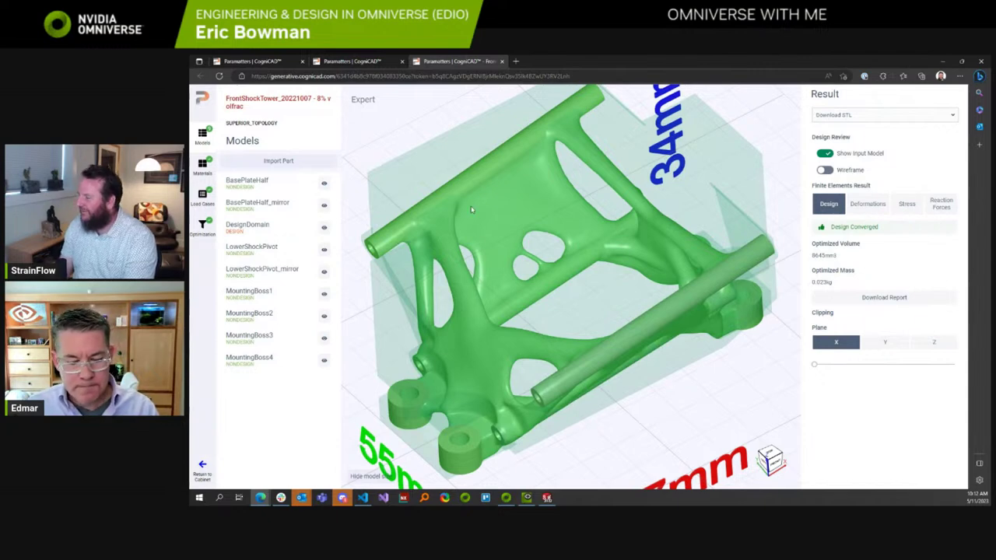
{"action": "left_click_drag", "start_coordinate": [471, 209], "coordinate": [646, 291]}
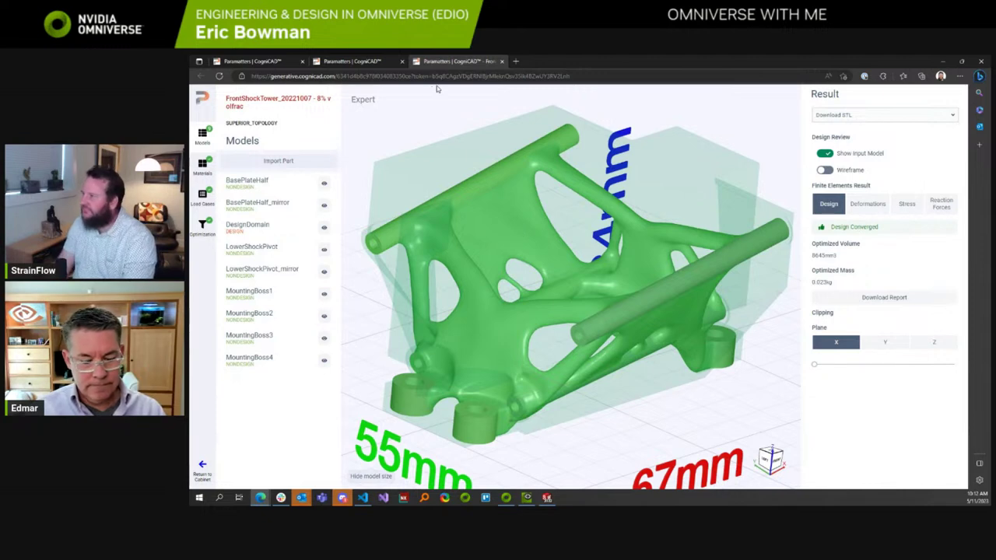
{"action": "middle_click", "coordinate": [460, 59]}
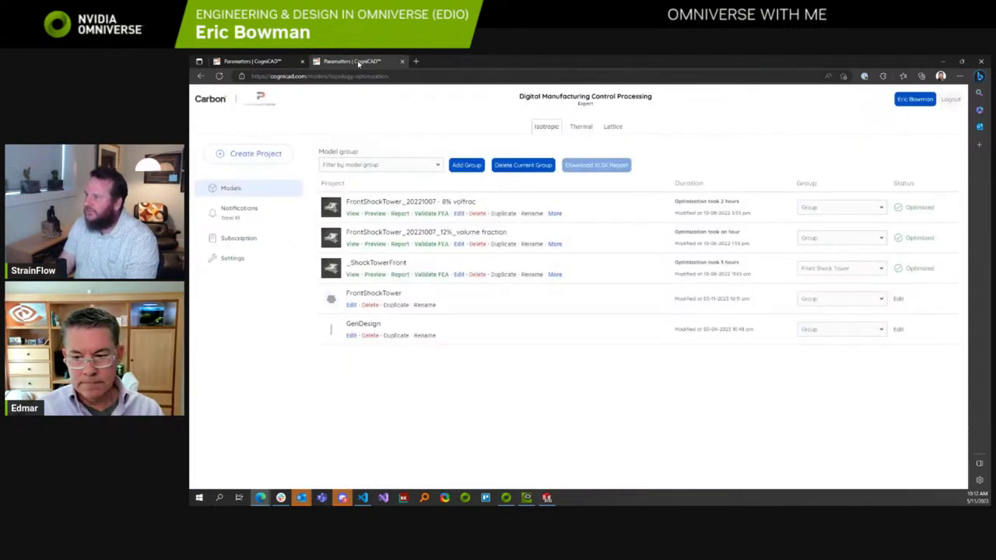
{"action": "middle_click", "coordinate": [358, 62]}
{"action": "left_click", "coordinate": [547, 497]}
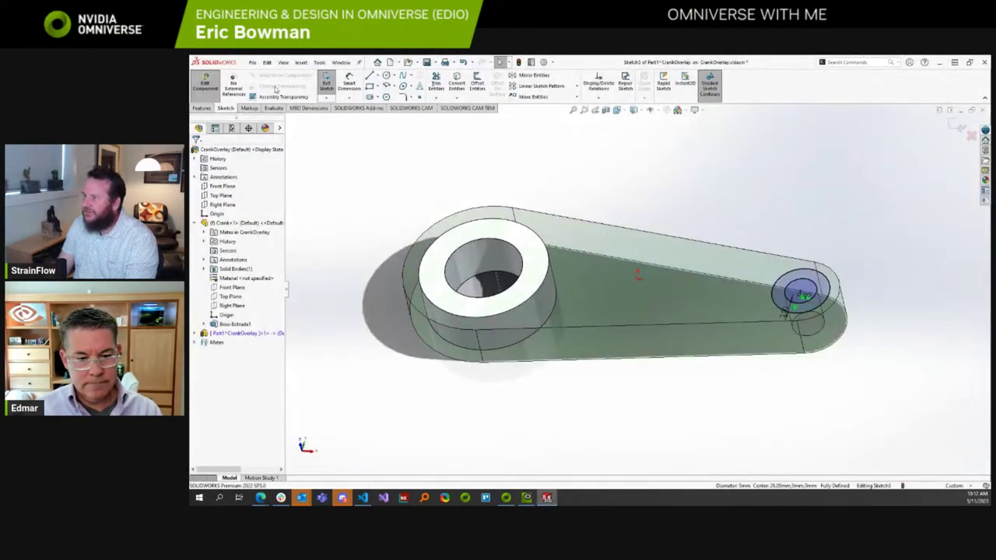
Exit the small bore's ring sketch and extrude it as a 7.5 mm blind boss in the reversed direction, through the crank's thickness.
{"action": "left_click", "coordinate": [201, 107]}
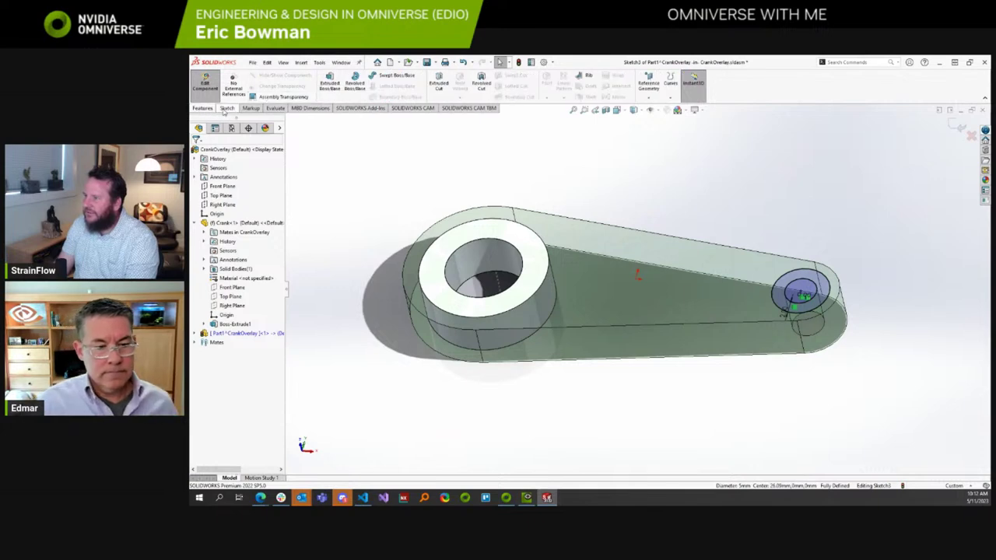
{"action": "left_click", "coordinate": [226, 108]}
{"action": "left_click", "coordinate": [326, 80]}
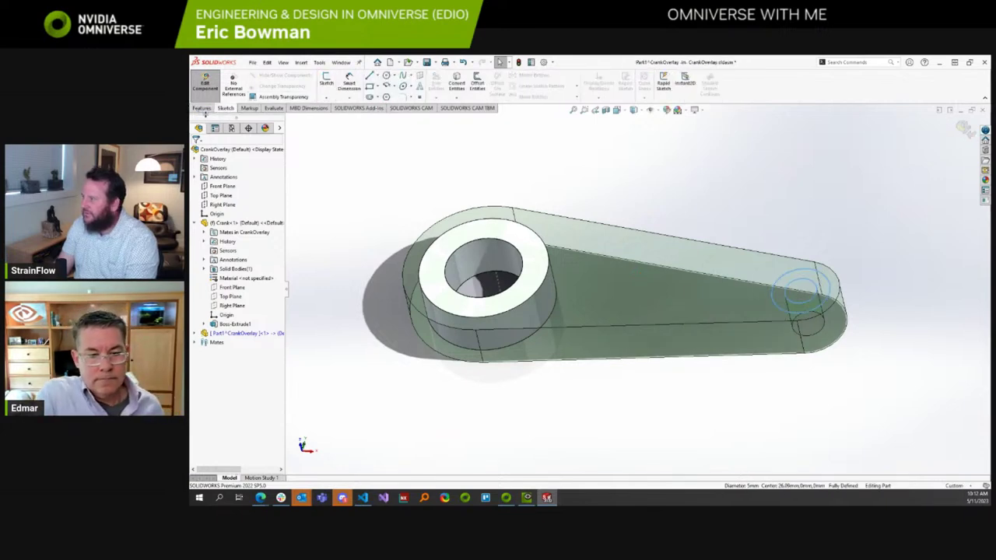
{"action": "left_click", "coordinate": [207, 109]}
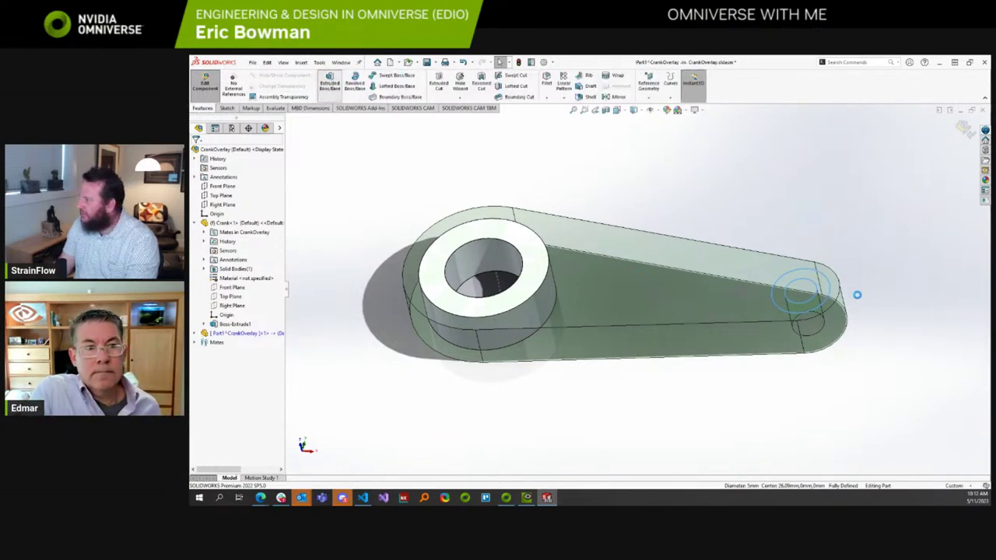
{"action": "left_click", "coordinate": [799, 312]}
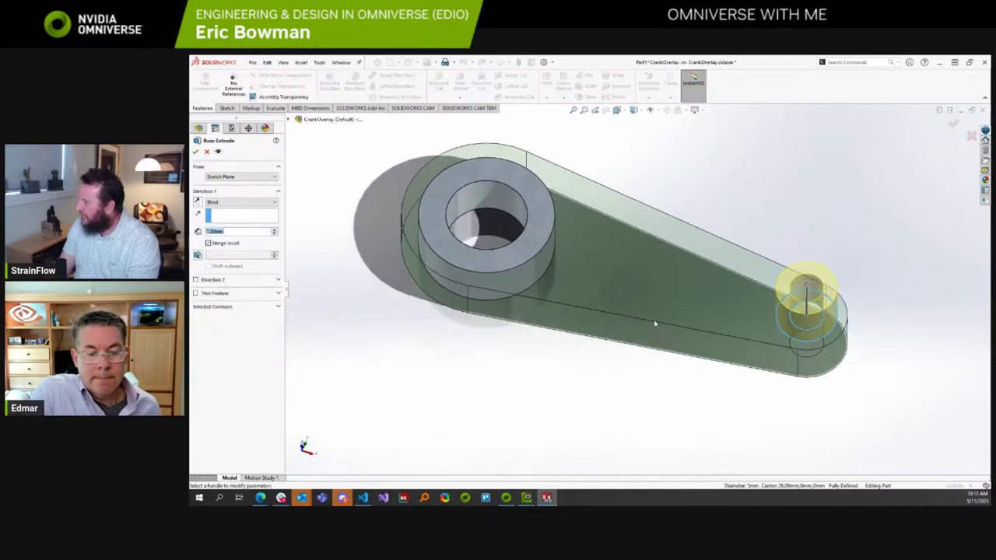
{"action": "left_click", "coordinate": [197, 202]}
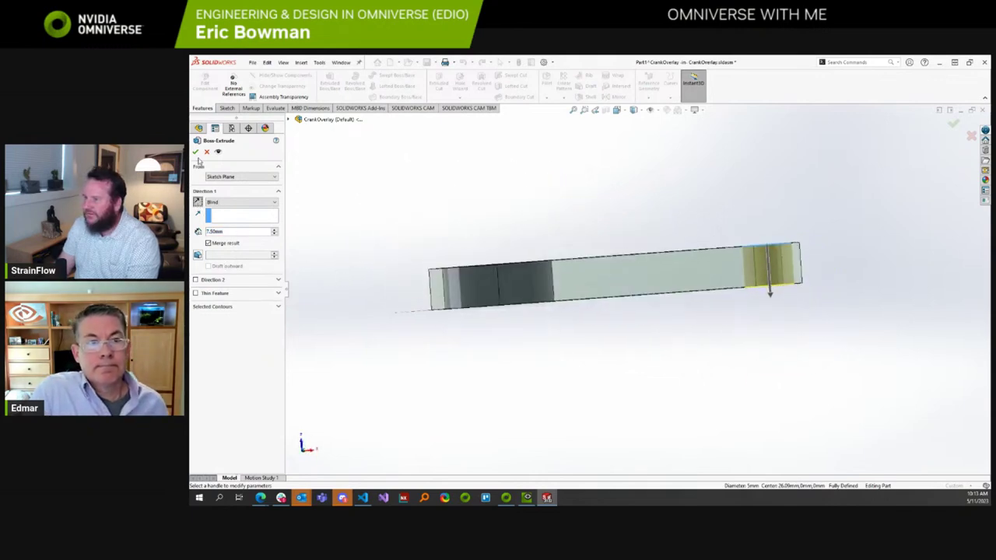
{"action": "key", "text": "Return"}
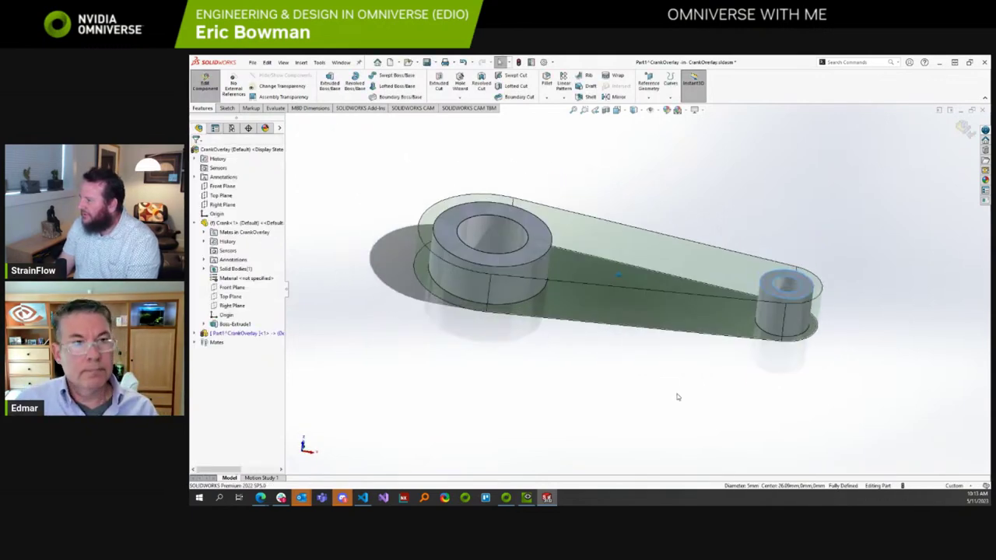
Examine the crank with both non-design rings from several angles, checking how they fill the bores from each side.
{"action": "middle_click_drag", "start_coordinate": [672, 398], "coordinate": [499, 303]}
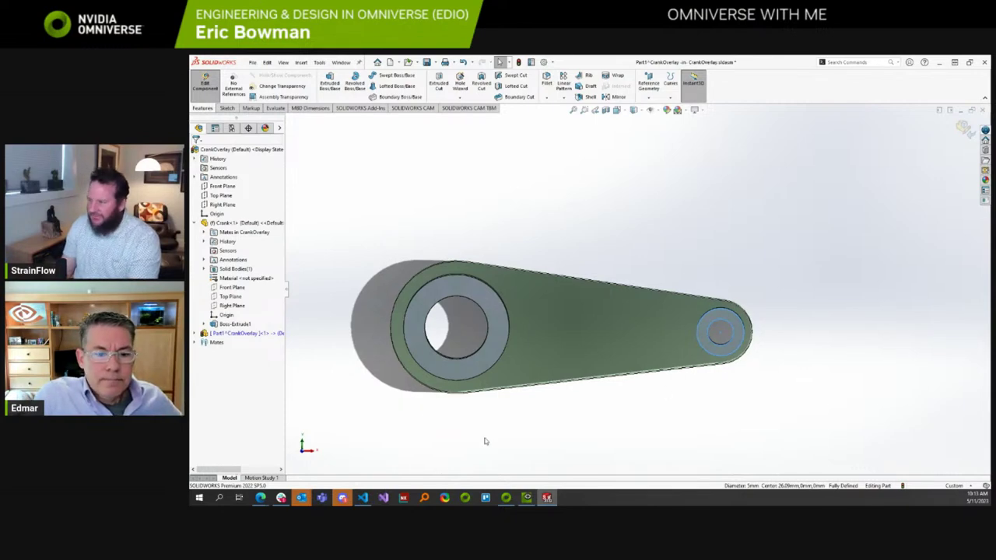
{"action": "middle_click_drag", "start_coordinate": [485, 440], "coordinate": [480, 436]}
{"action": "key", "text": "ctrl+7"}
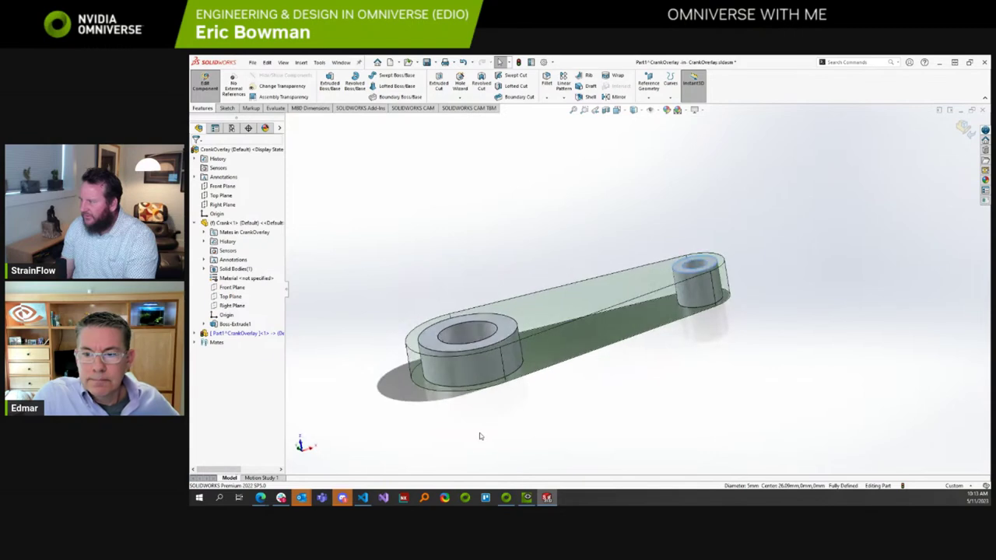
{"action": "middle_click_drag", "start_coordinate": [480, 437], "coordinate": [544, 478]}
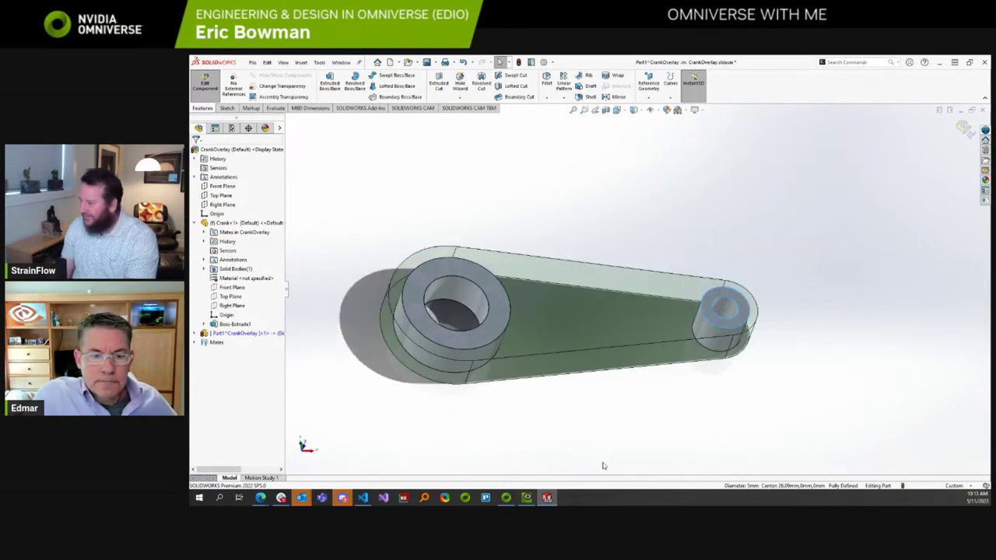
{"action": "middle_click_drag", "start_coordinate": [603, 465], "coordinate": [524, 366]}
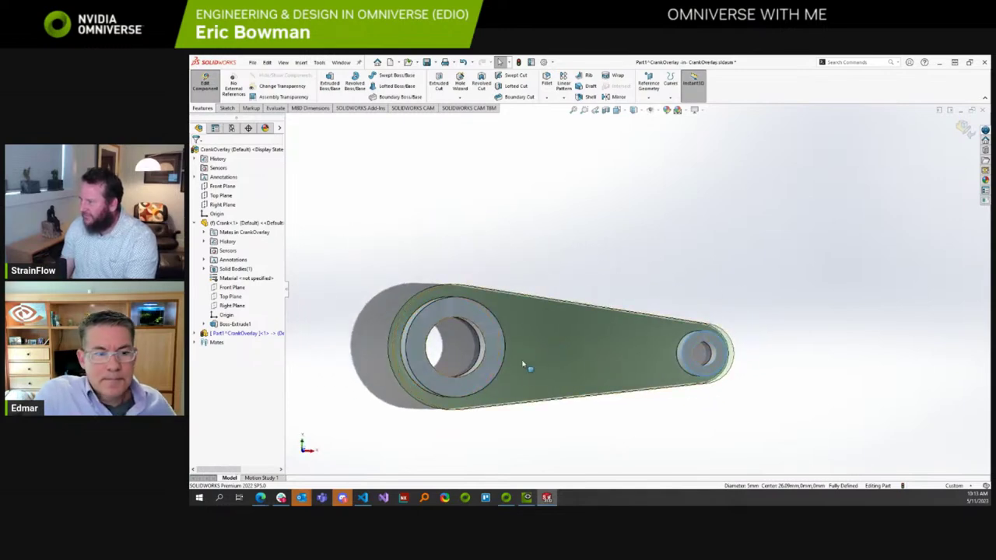
{"action": "middle_click_drag", "start_coordinate": [587, 349], "coordinate": [574, 428]}
{"action": "scroll", "coordinate": [580, 435], "scroll_direction": "down", "scroll_amount": 3}
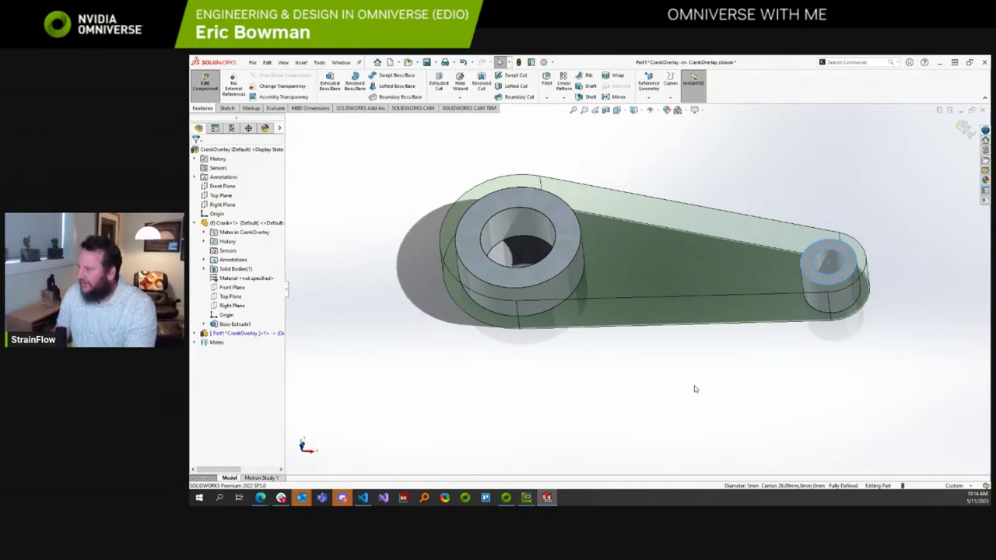
{"action": "key", "text": "Down"}
{"action": "key", "text": "Down"}
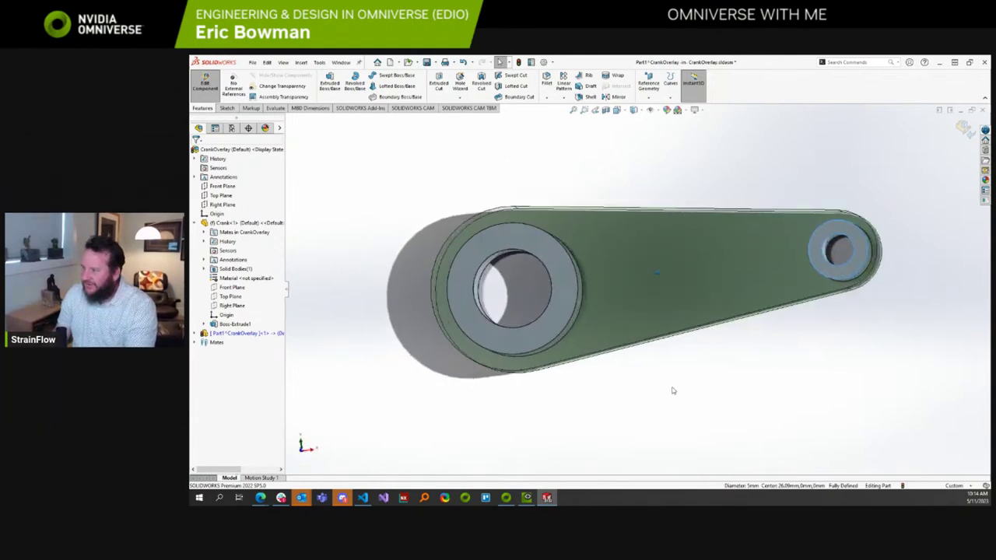
{"action": "key", "text": "Down"}
{"action": "key", "text": "Down"}
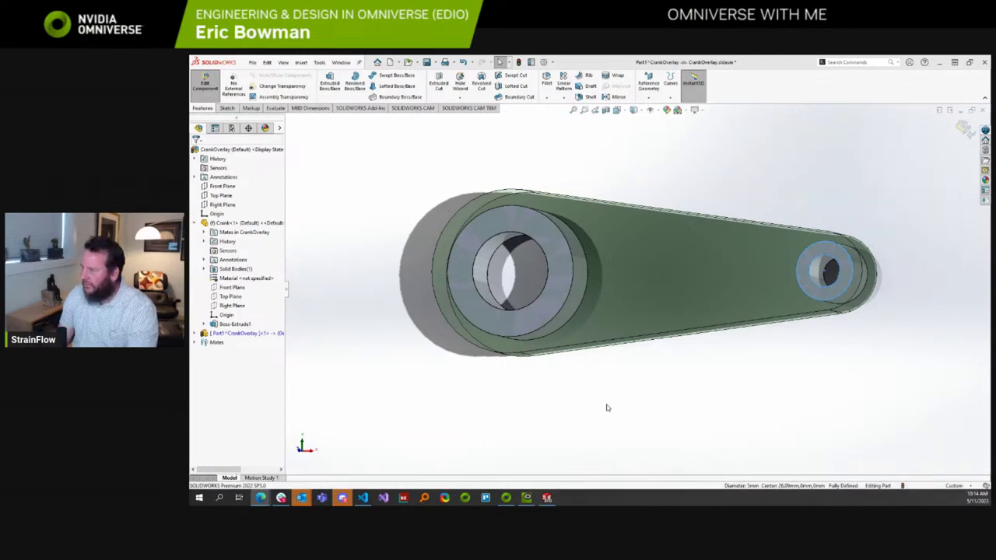
{"action": "scroll", "coordinate": [604, 407], "scroll_direction": "up", "scroll_amount": 3}
{"action": "key", "text": "Down"}
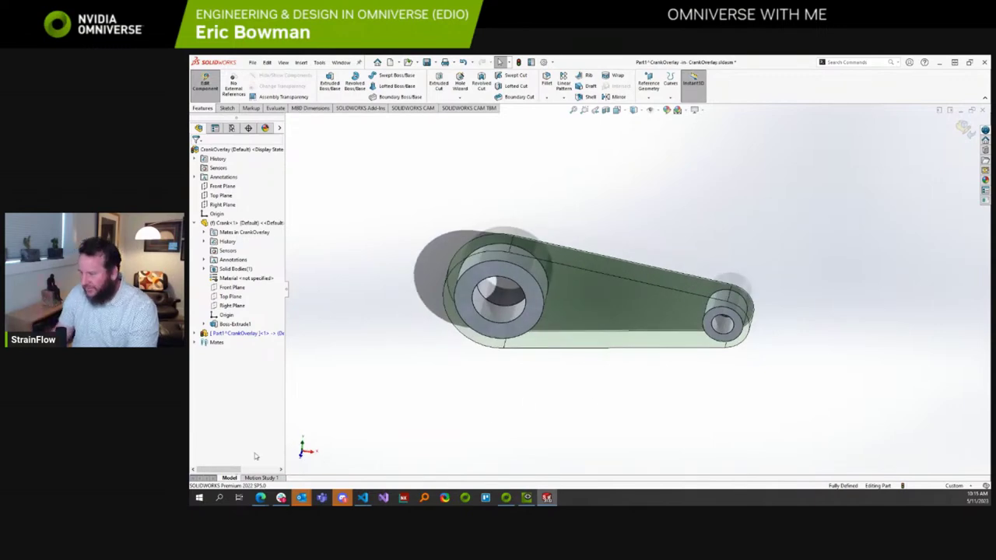
{"action": "mouse_move", "coordinate": [263, 501]}
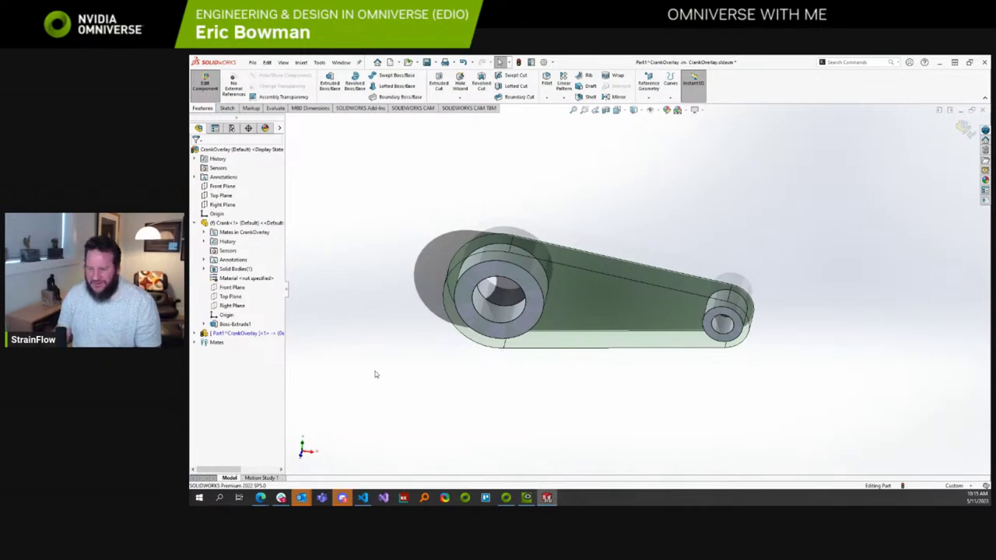
{"action": "middle_click_drag", "start_coordinate": [554, 372], "coordinate": [536, 385]}
{"action": "key", "text": "Down"}
{"action": "key", "text": "Down"}
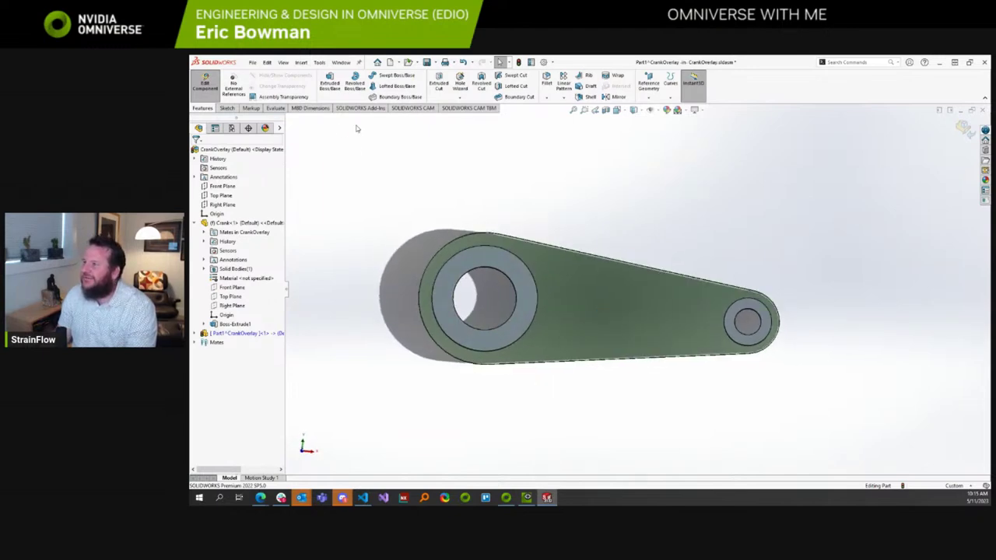
Expand the overlay part's features and start a new sketch on the crank's flat face between the two rings.
{"action": "left_click", "coordinate": [226, 107]}
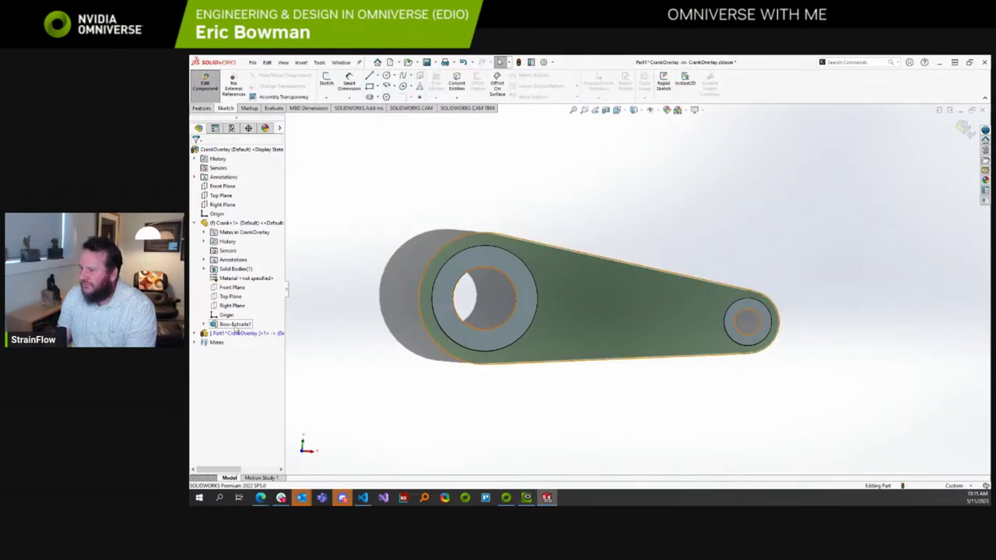
{"action": "left_click", "coordinate": [204, 324]}
{"action": "left_click", "coordinate": [205, 325]}
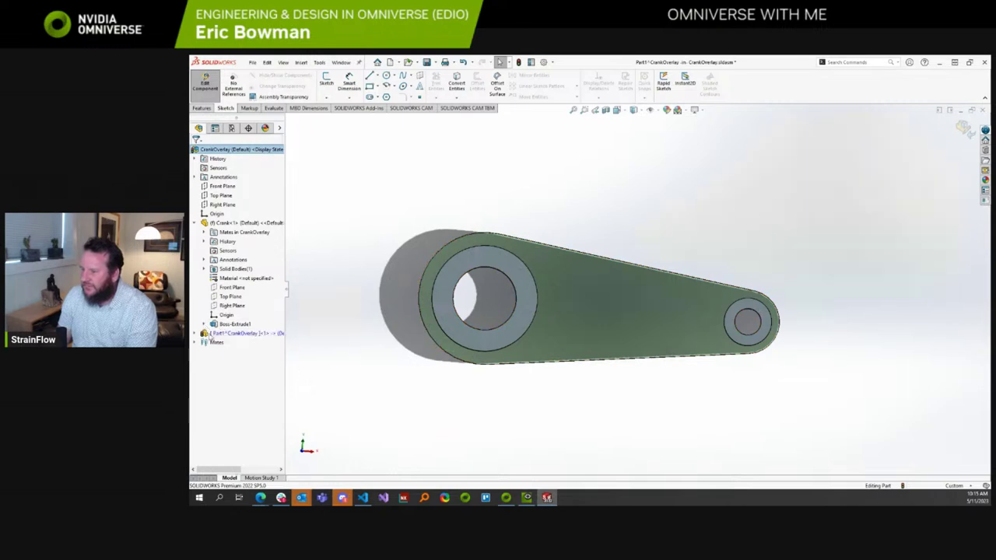
{"action": "left_click", "coordinate": [195, 333]}
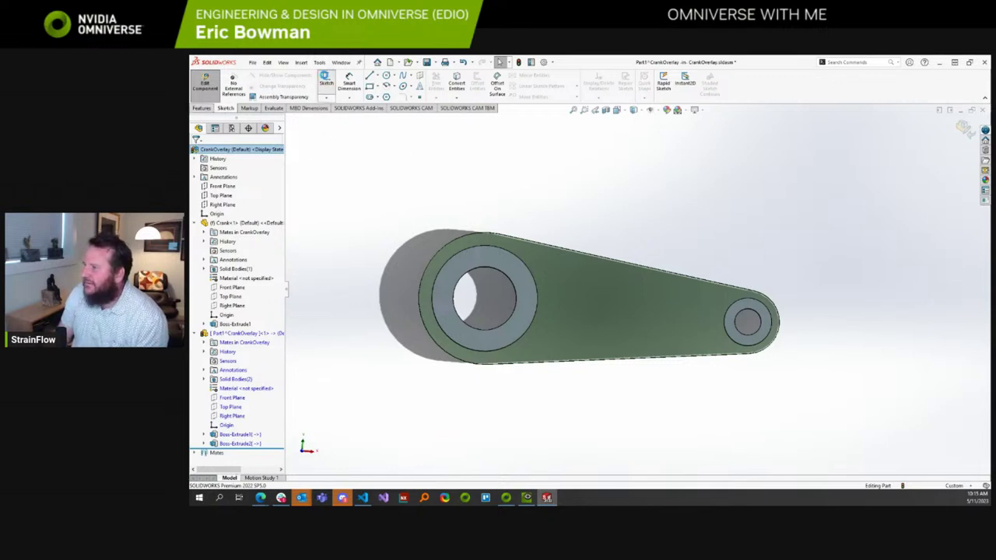
{"action": "left_click", "coordinate": [326, 81]}
{"action": "left_click", "coordinate": [595, 291]}
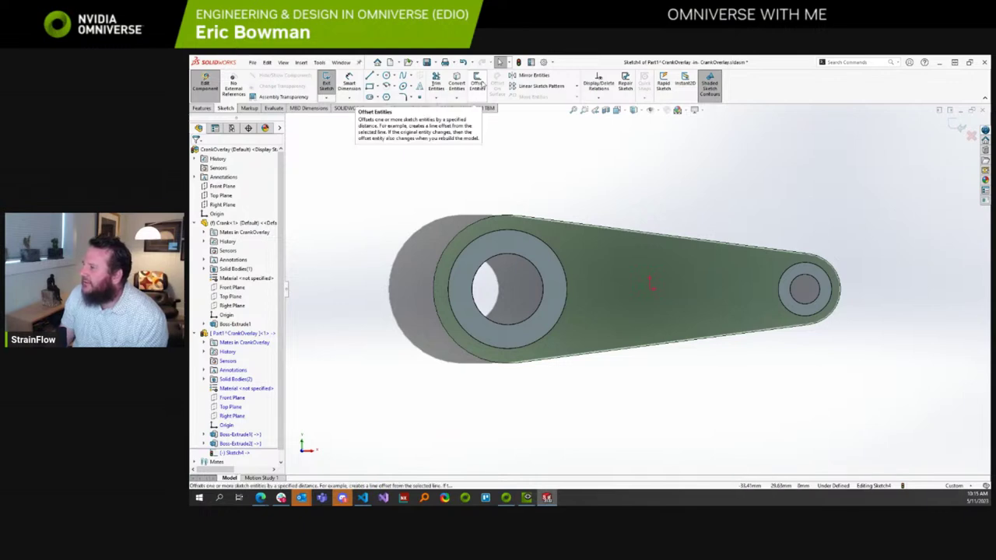
Offset the outer arcs at the crank's large and small ends by 0 mm to trace them into the sketch.
{"action": "left_click", "coordinate": [477, 86]}
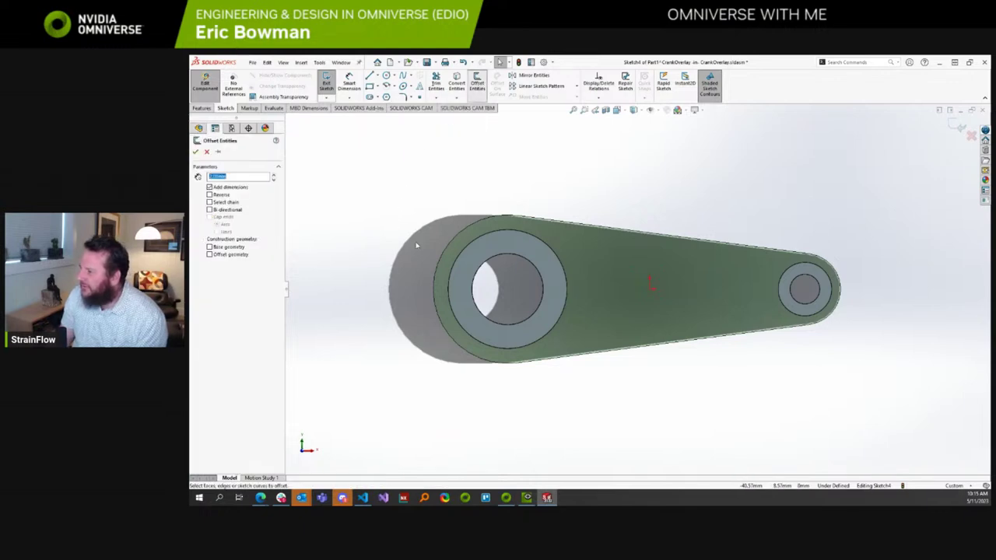
{"action": "left_click", "coordinate": [438, 273]}
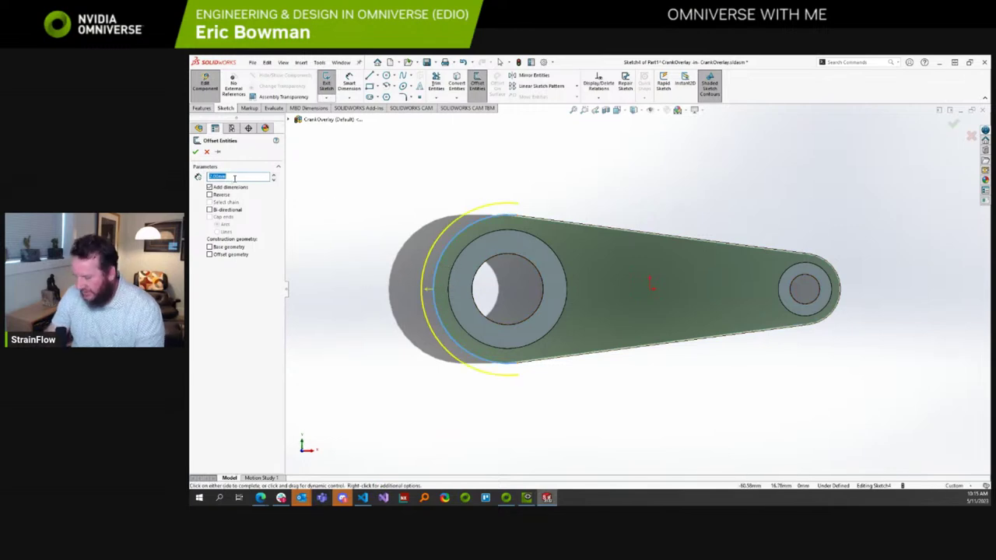
{"action": "type", "text": "1"}
{"action": "key", "text": "Return"}
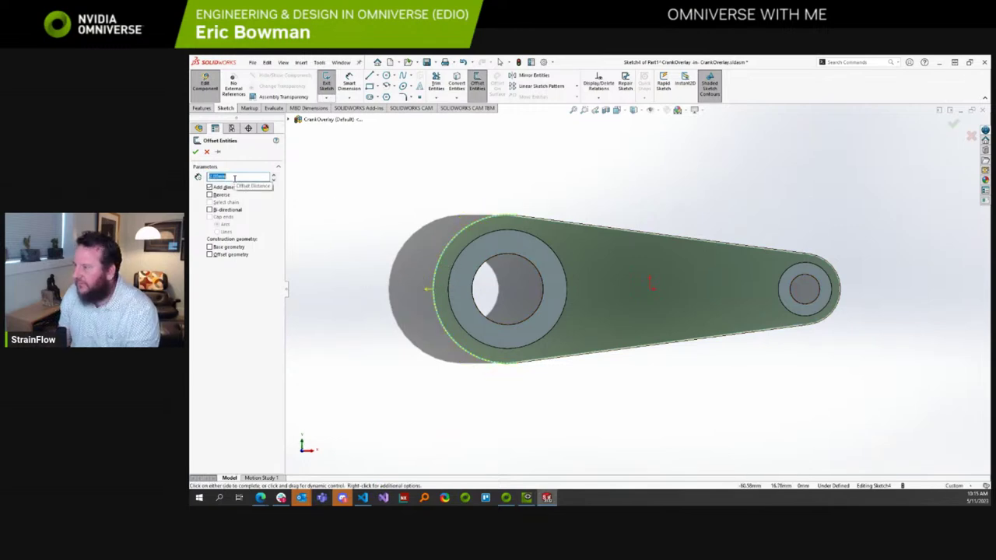
{"action": "left_click", "coordinate": [195, 152]}
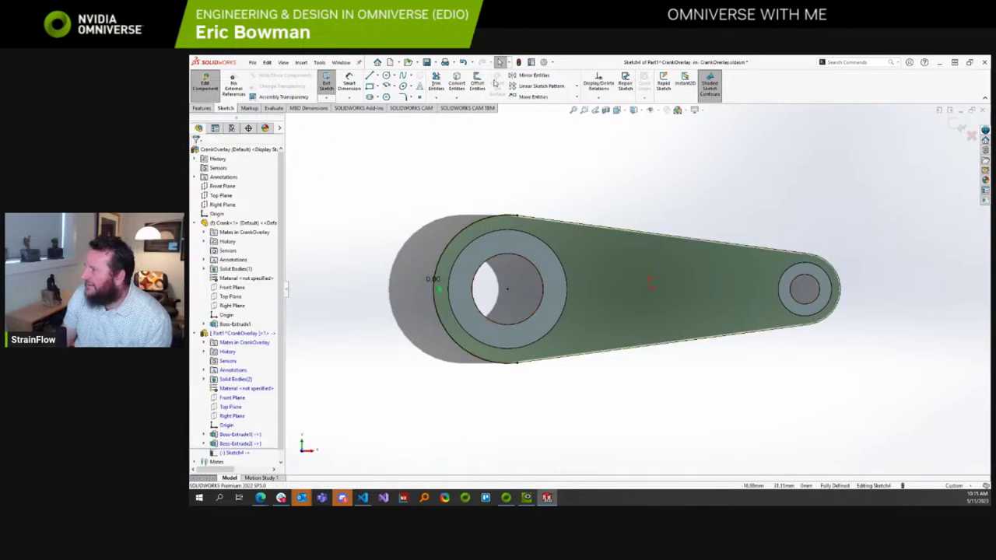
{"action": "left_click", "coordinate": [478, 83]}
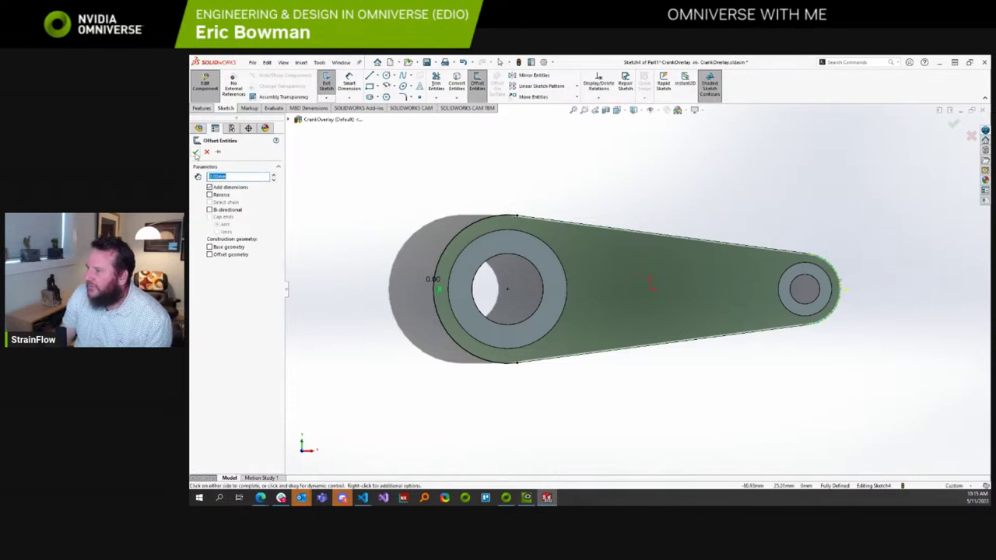
{"action": "left_click", "coordinate": [195, 152]}
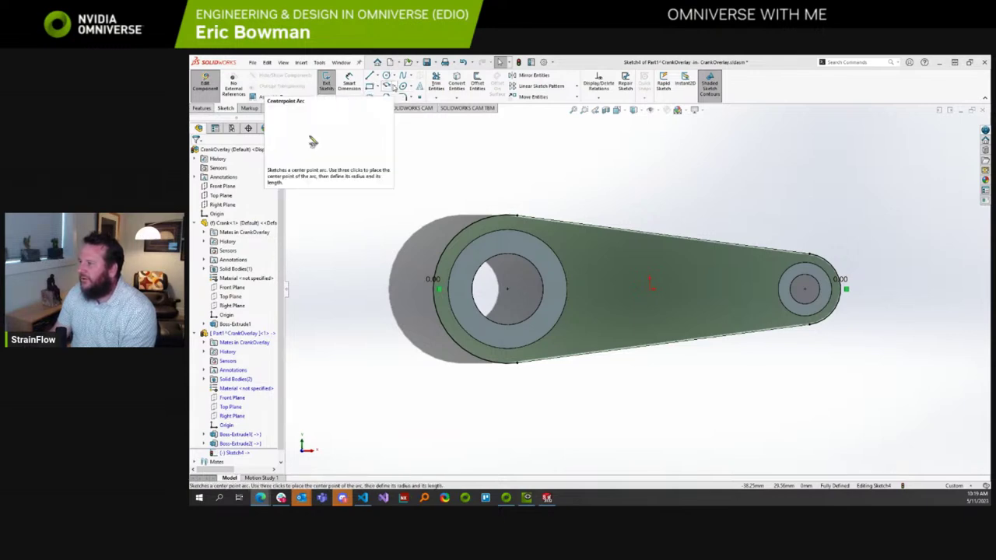
{"action": "left_click", "coordinate": [394, 86]}
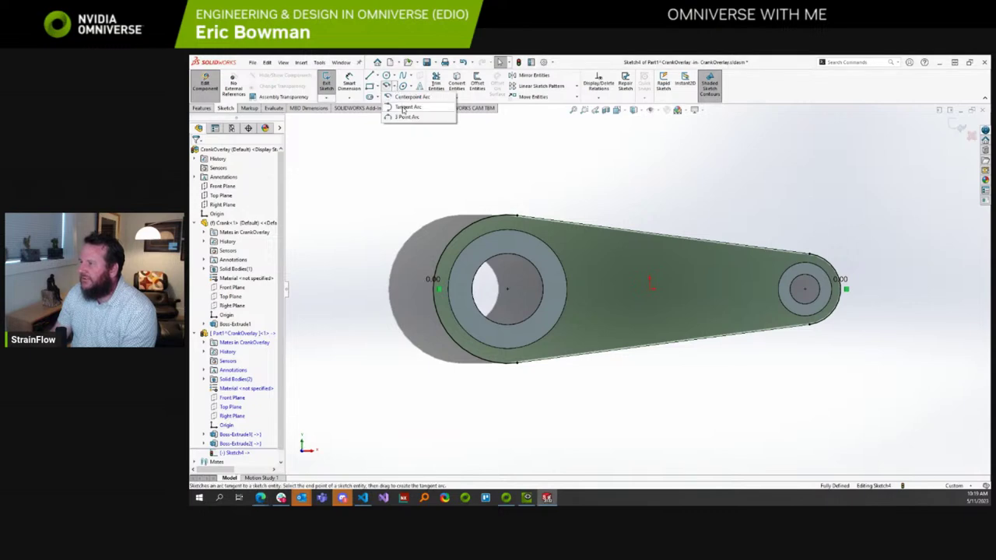
{"action": "left_click", "coordinate": [403, 109]}
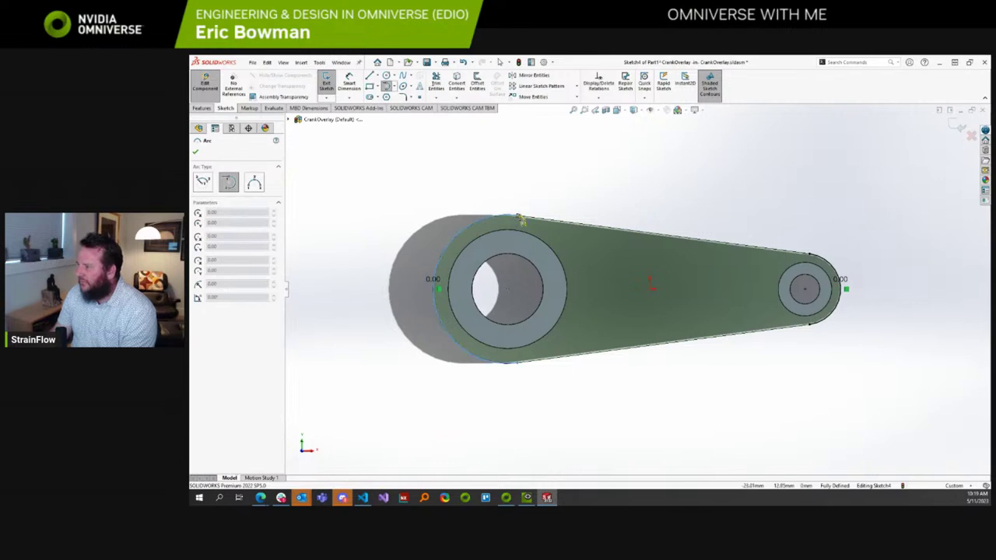
{"action": "left_click", "coordinate": [477, 235]}
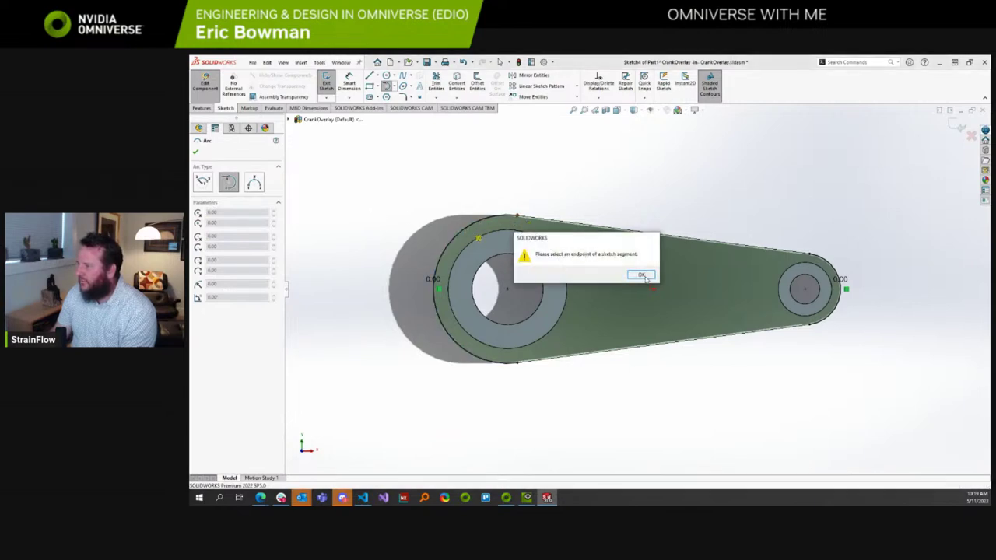
{"action": "left_click", "coordinate": [641, 276]}
Sketch a three-point arc of about 43.4 mm radius bulging above the crank, from the large-end arc to the small-end arc.
{"action": "left_click", "coordinate": [395, 88]}
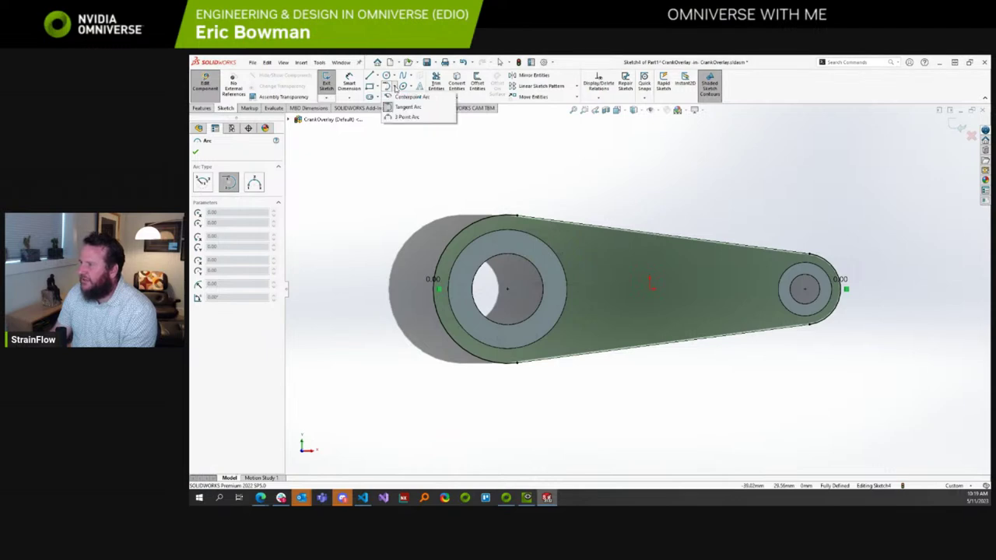
{"action": "left_click", "coordinate": [413, 116]}
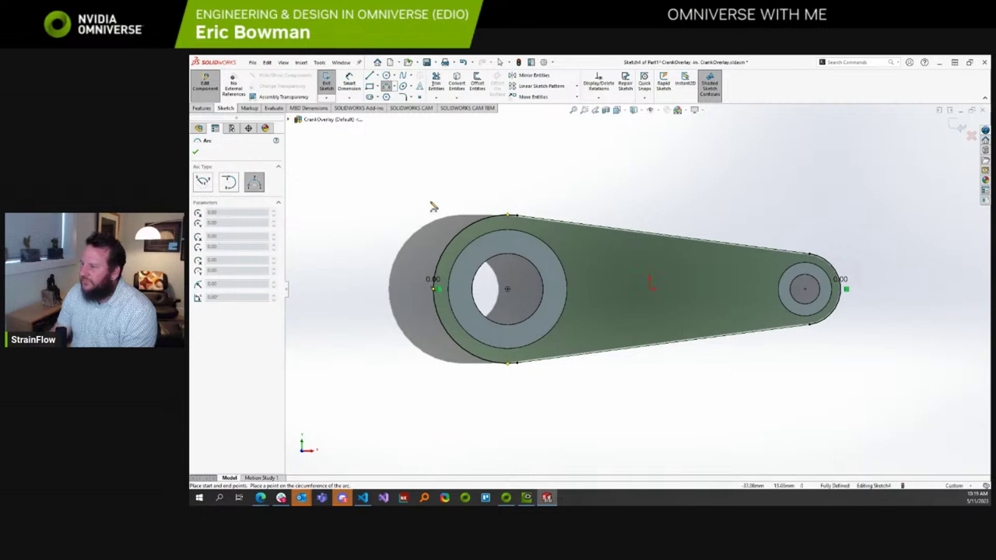
{"action": "left_click", "coordinate": [471, 215]}
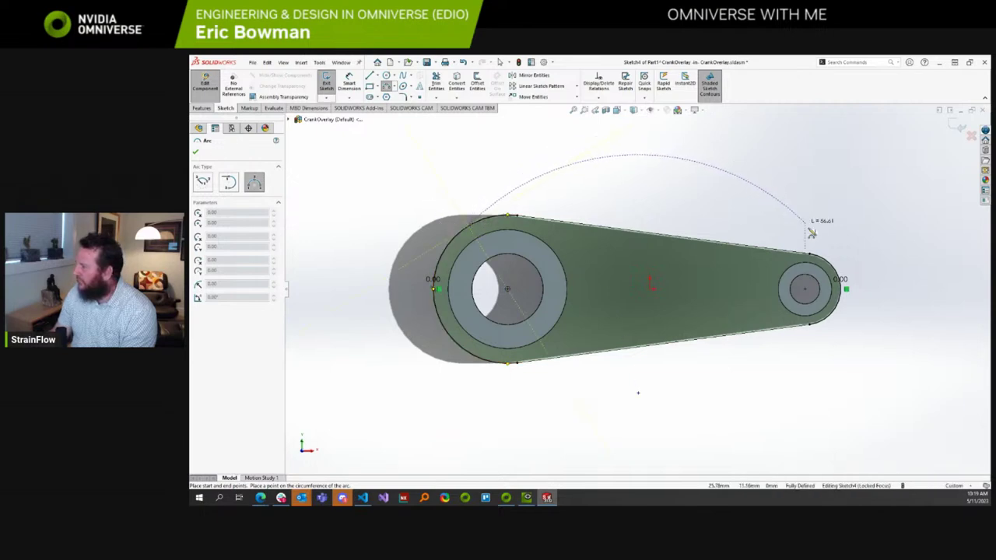
{"action": "left_click", "coordinate": [837, 263]}
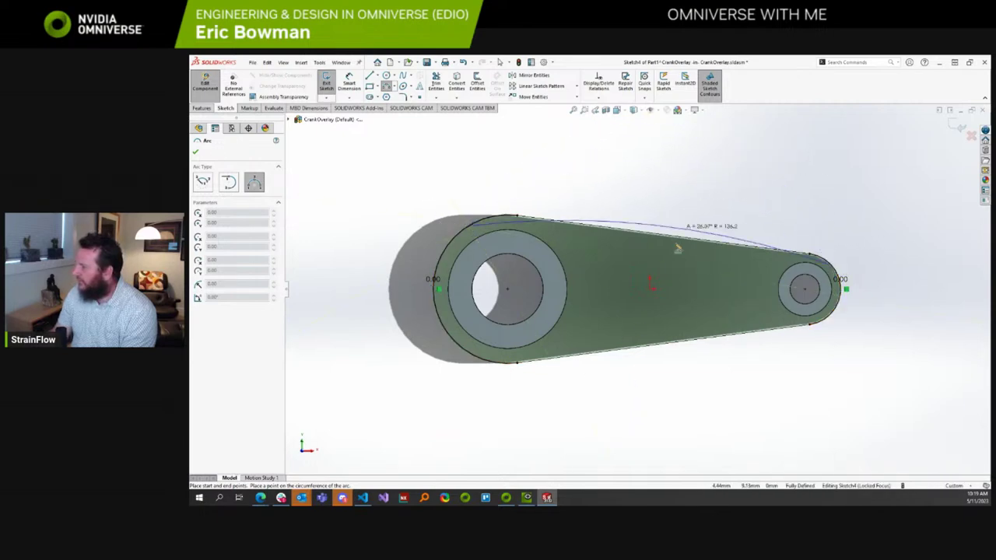
{"action": "left_click", "coordinate": [658, 169]}
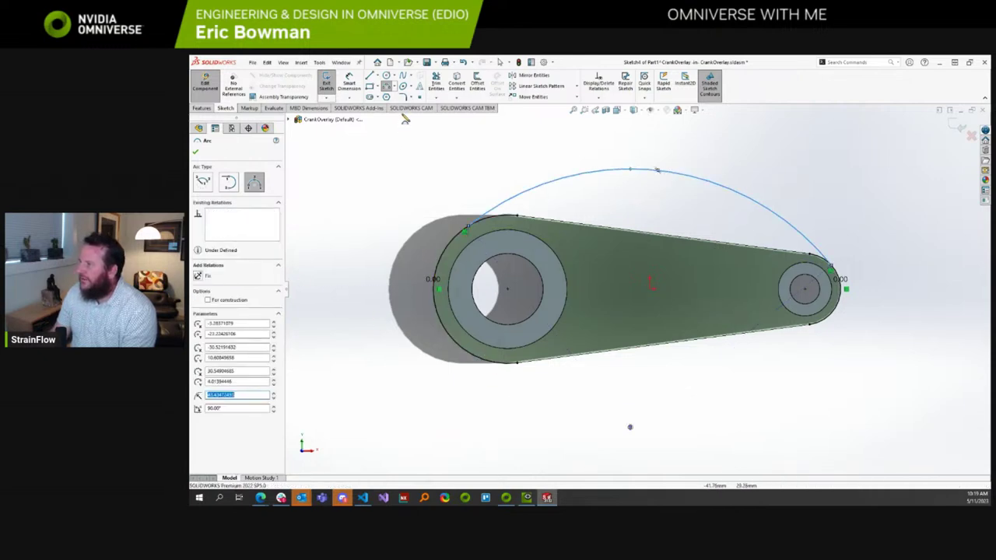
Sketch a three-point arc of about 39.9 mm radius bulging below the crank, joining the large-end and small-end arcs.
{"action": "left_click", "coordinate": [480, 363]}
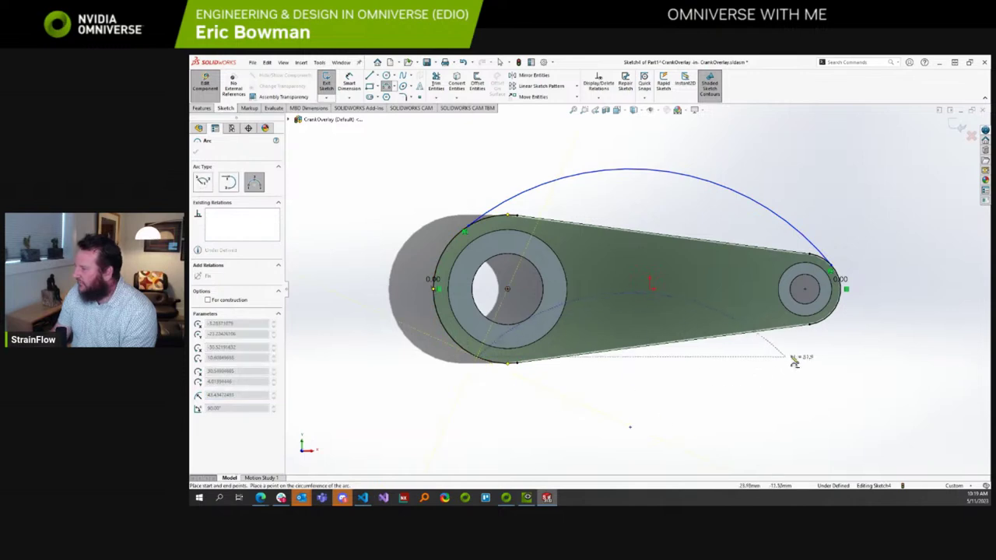
{"action": "left_click", "coordinate": [839, 313]}
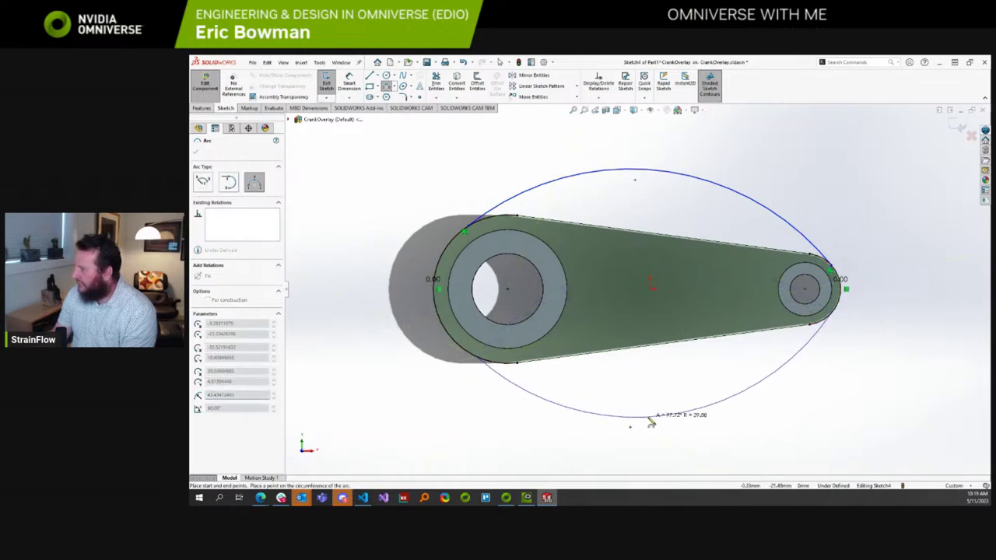
{"action": "left_click", "coordinate": [661, 417]}
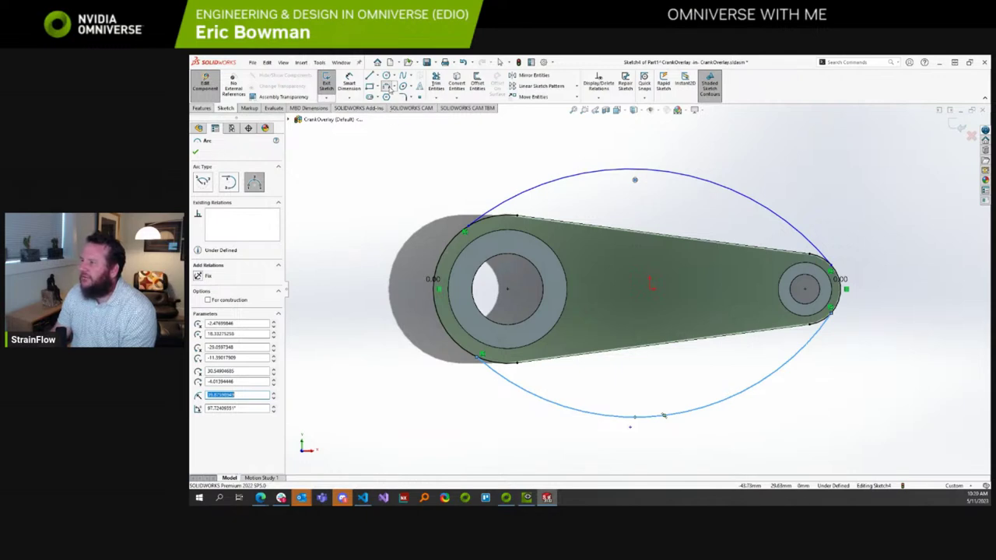
{"action": "left_click", "coordinate": [500, 62]}
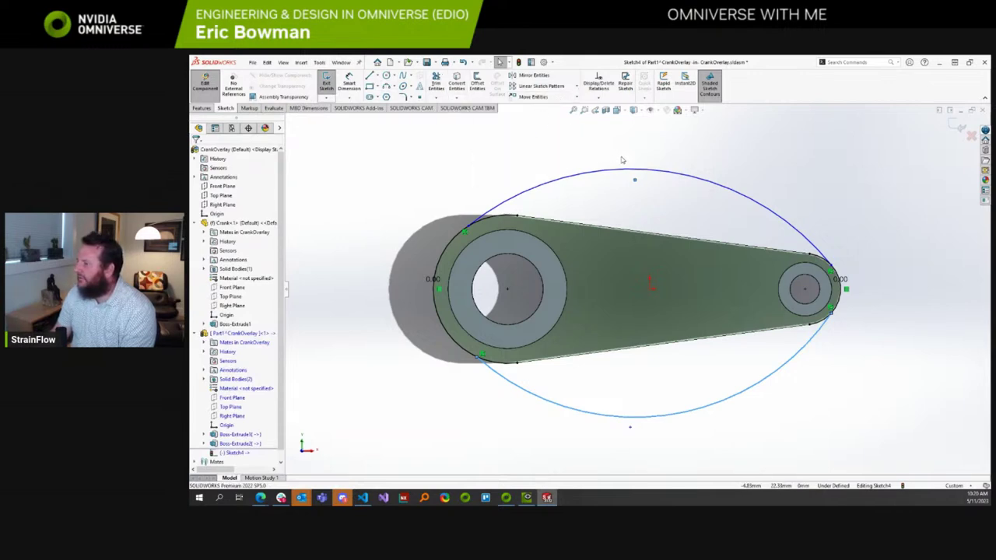
Add a tangent relation between the upper bulging arc and the traced arc at the crank's large end.
{"action": "left_click", "coordinate": [543, 161]}
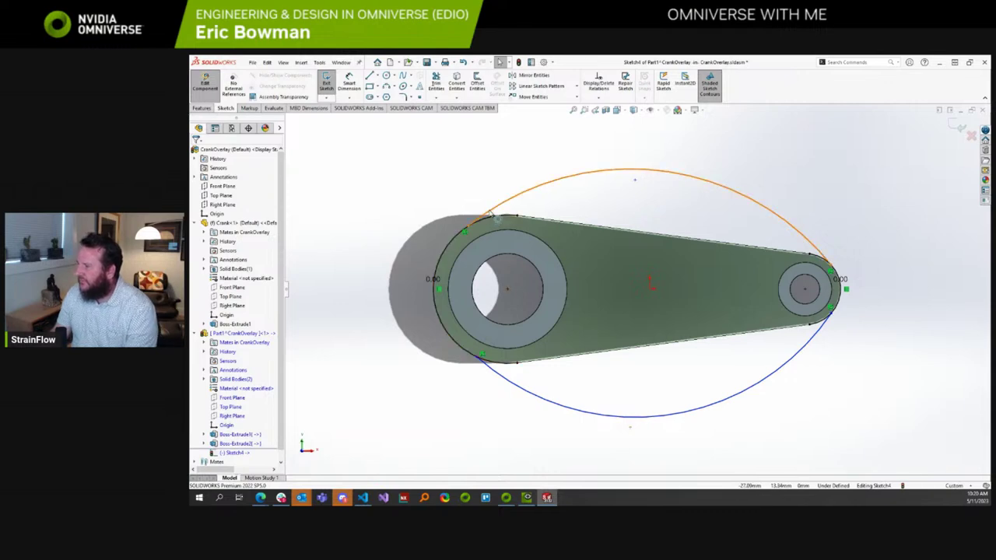
{"action": "left_click", "coordinate": [439, 219]}
{"action": "left_click", "coordinate": [448, 247], "text": "ctrl"}
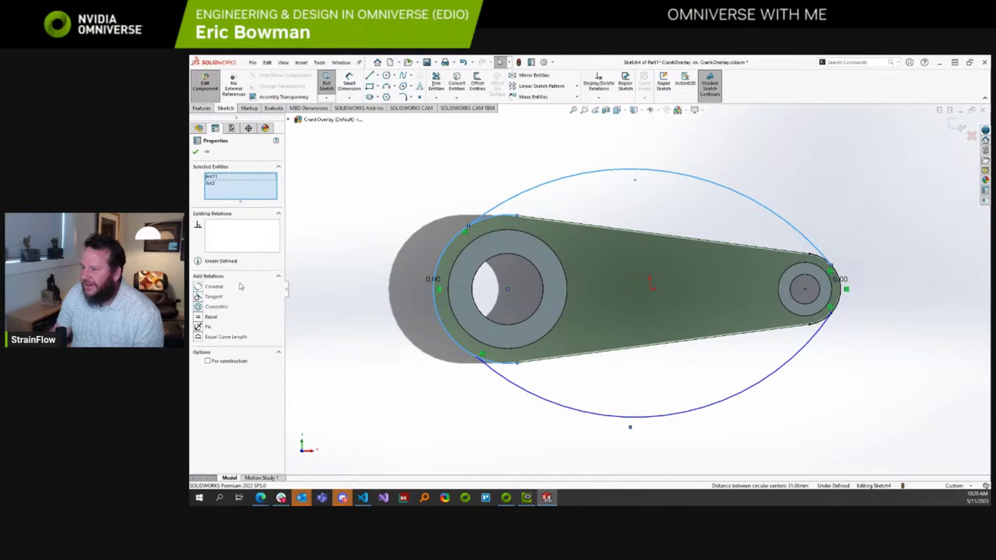
{"action": "left_click", "coordinate": [214, 298]}
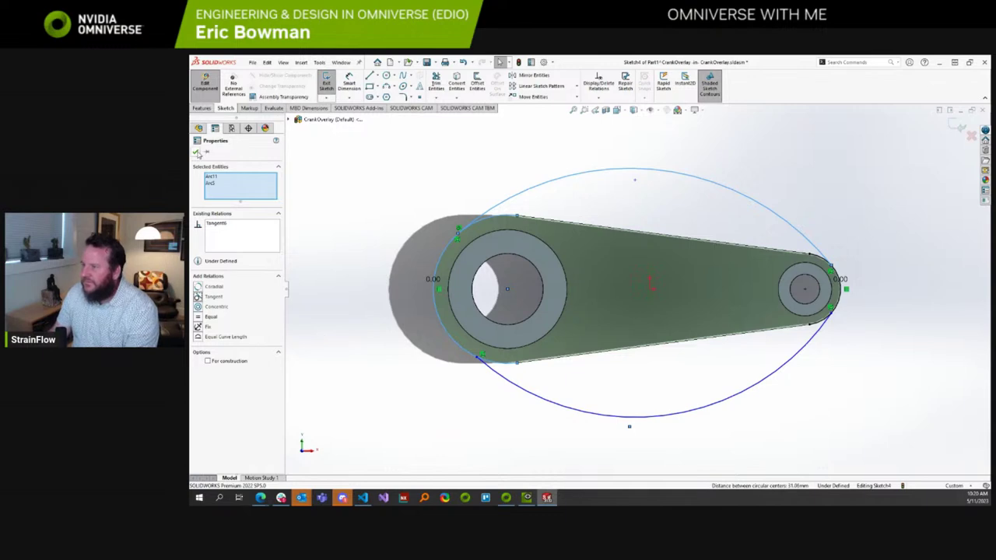
{"action": "left_click", "coordinate": [195, 152]}
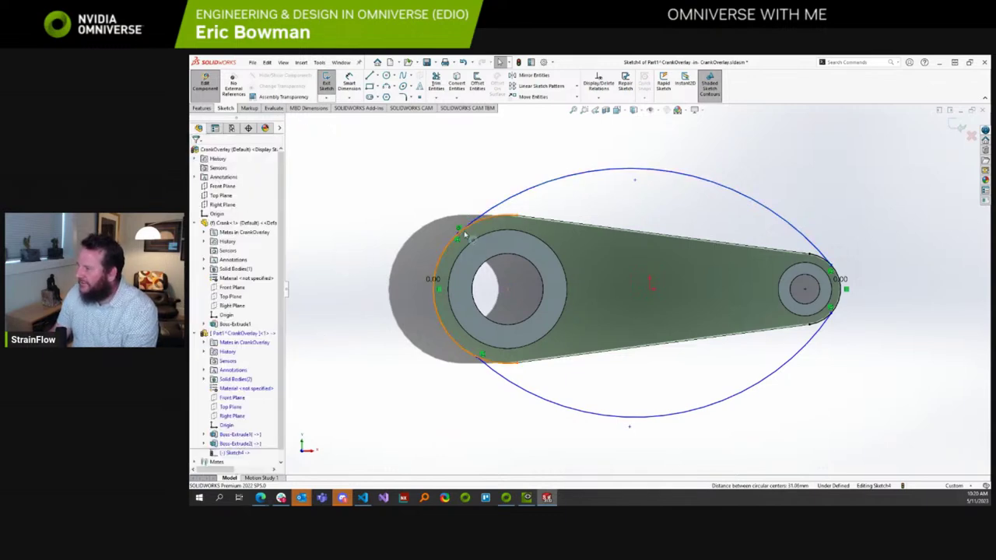
Add a tangent relation between the lower bulging arc and the traced large-end arc.
{"action": "left_click", "coordinate": [516, 388]}
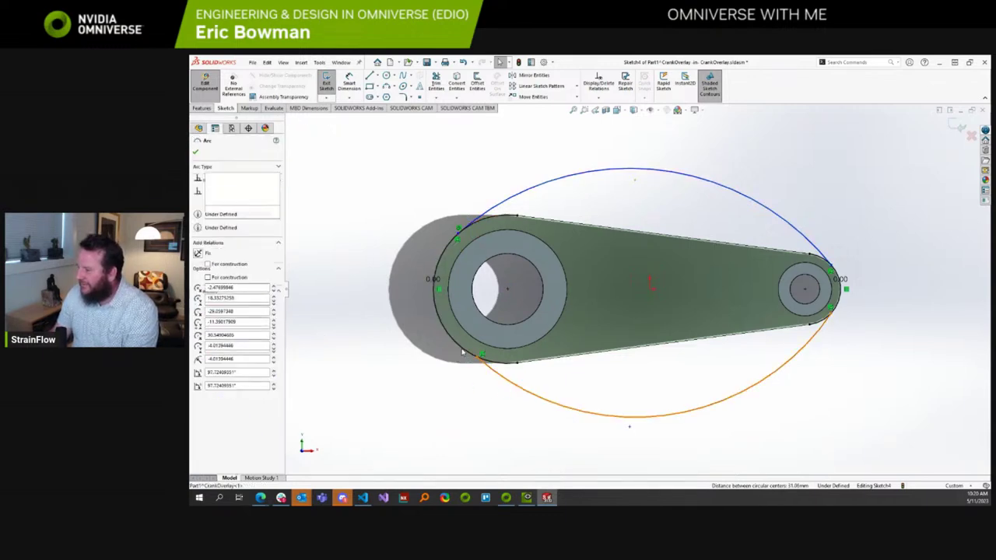
{"action": "left_click", "coordinate": [464, 352], "text": "ctrl"}
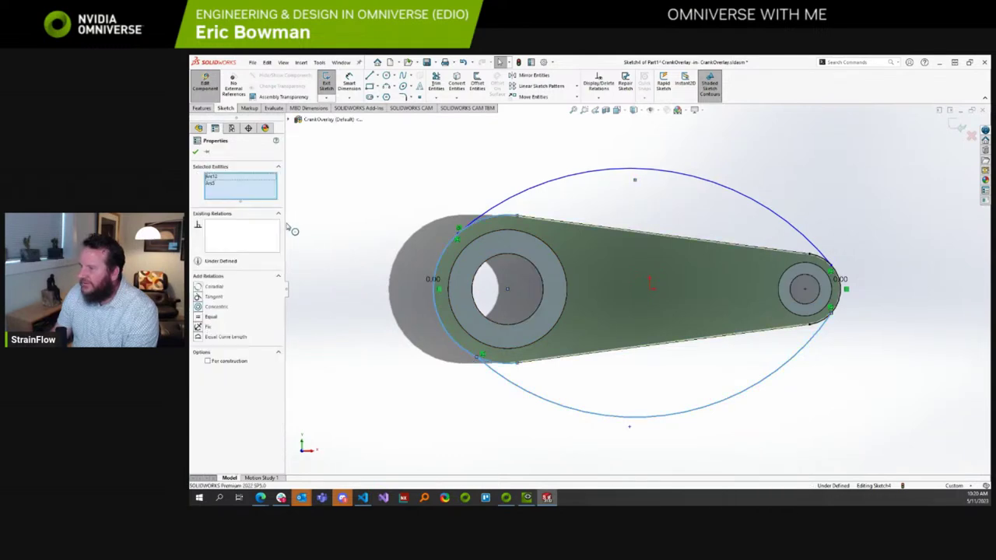
{"action": "left_click", "coordinate": [201, 297]}
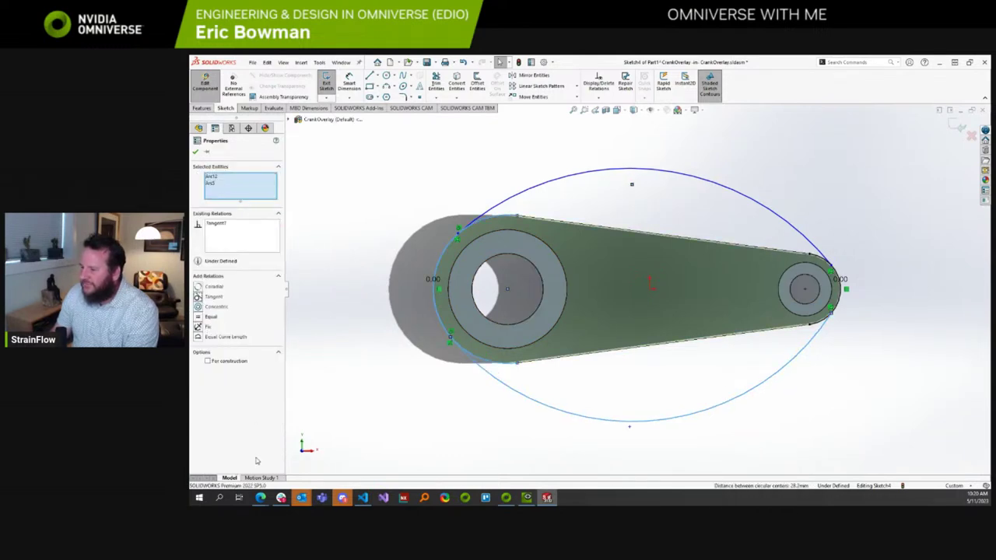
{"action": "left_click", "coordinate": [196, 153]}
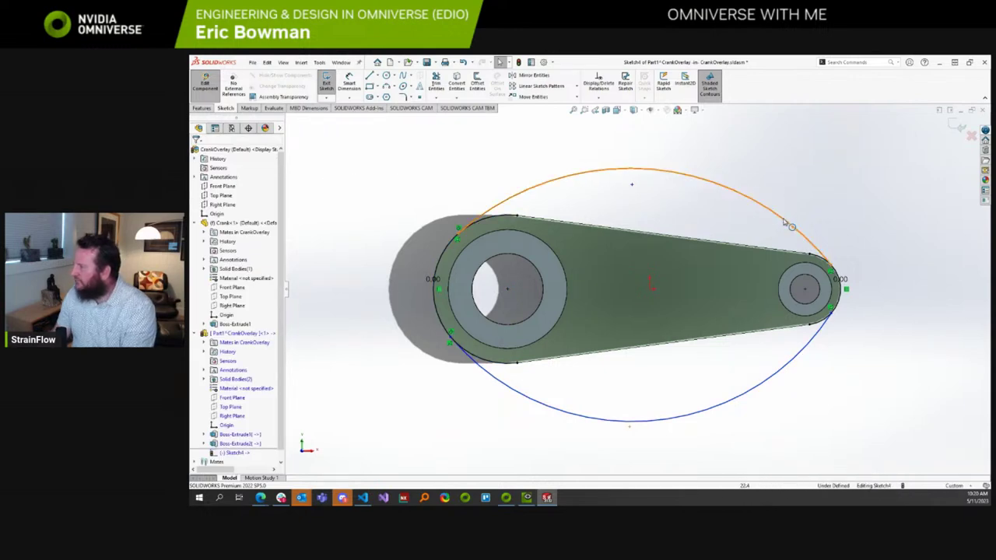
Make the upper bulging arc tangent to the traced arc at the crank's small end.
{"action": "left_click", "coordinate": [839, 279]}
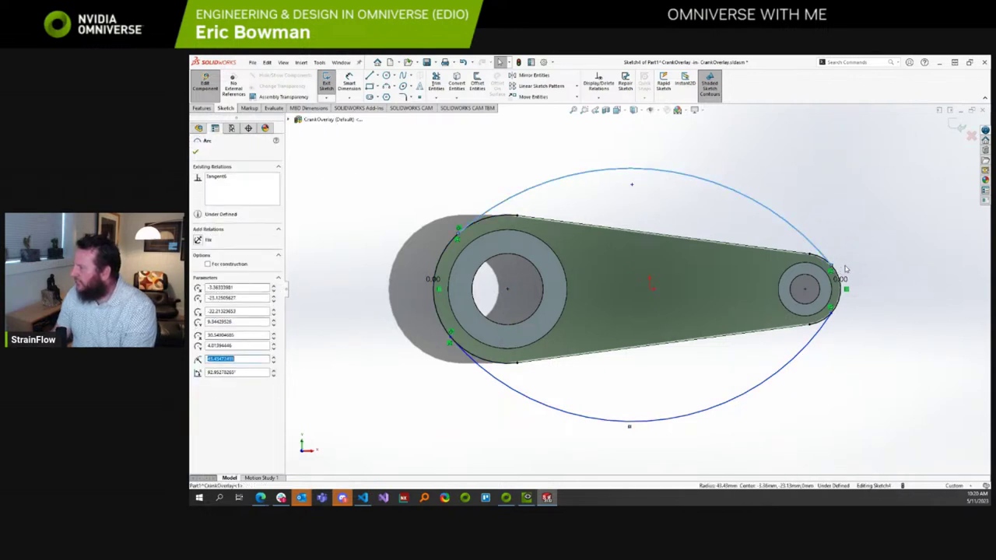
{"action": "left_click", "coordinate": [839, 274]}
{"action": "left_click", "coordinate": [498, 204], "text": "ctrl"}
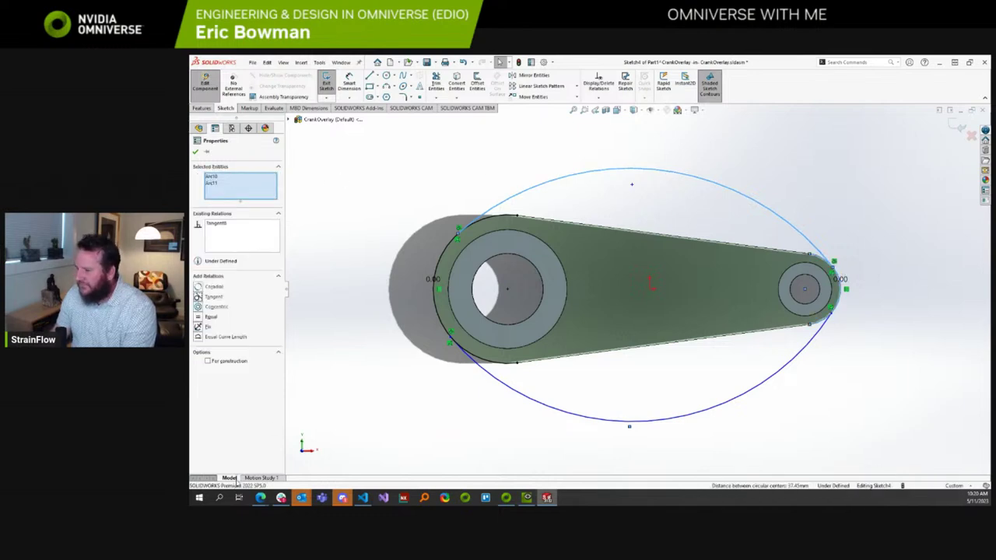
{"action": "left_click", "coordinate": [836, 351]}
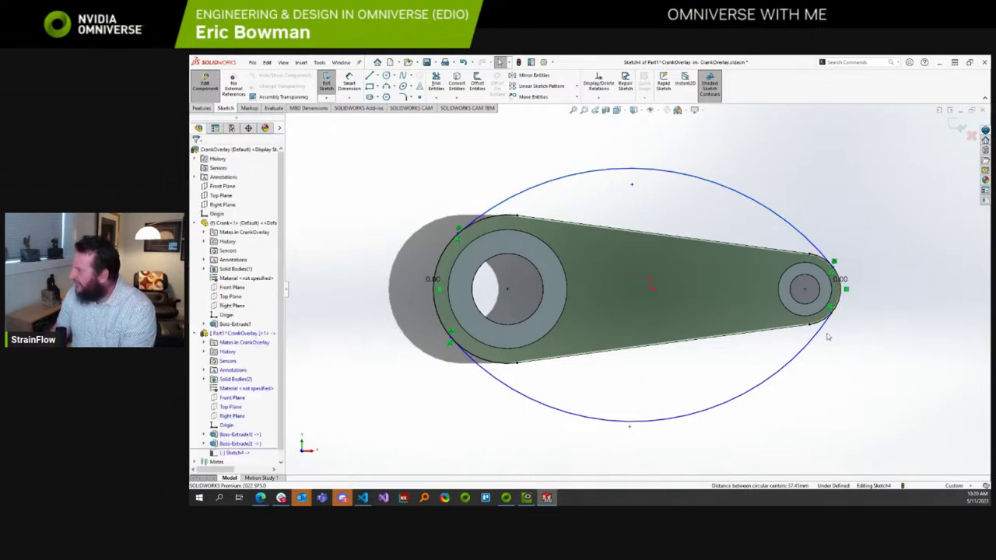
Make the lower bulging arc tangent to the traced arc at the crank's small end.
{"action": "left_click", "coordinate": [828, 339]}
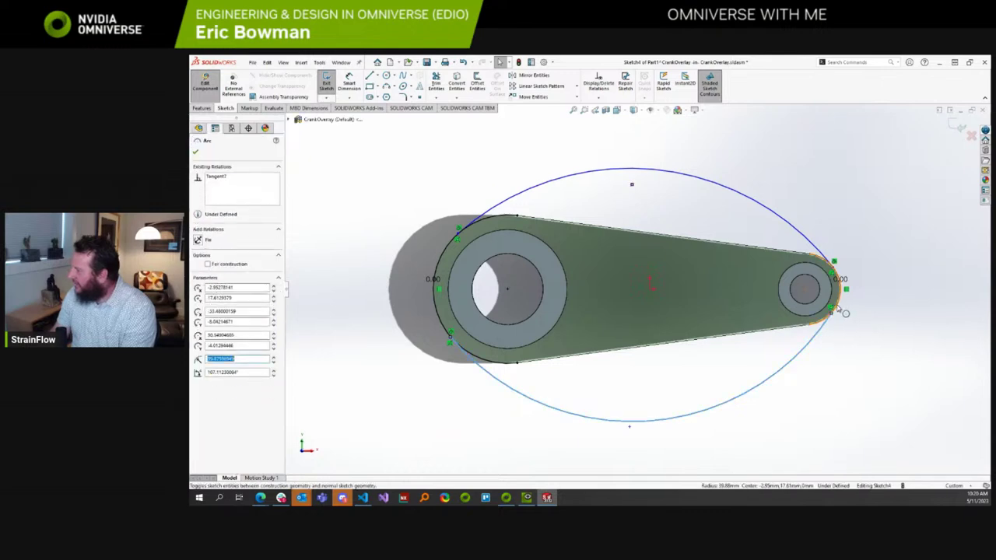
{"action": "left_click", "coordinate": [843, 308], "text": "ctrl"}
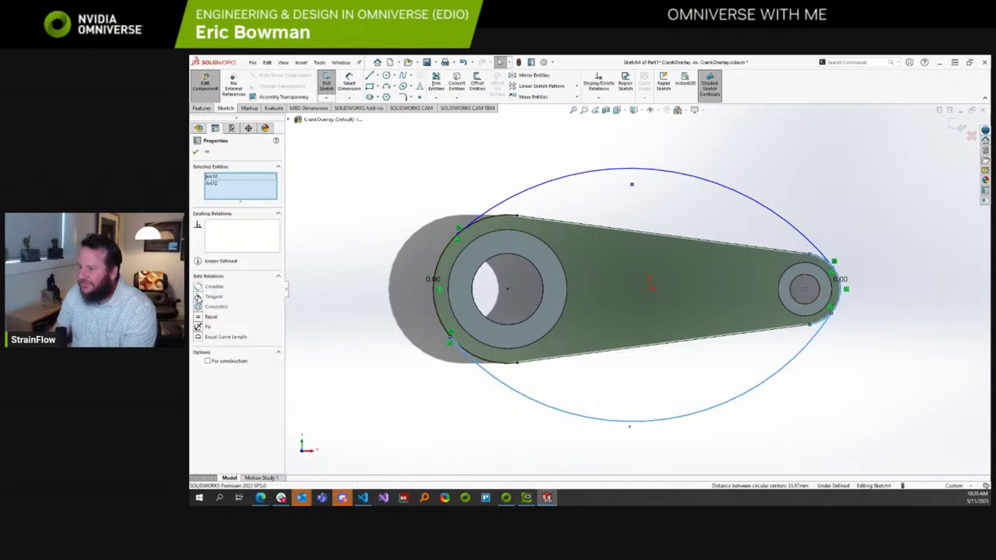
{"action": "left_click", "coordinate": [204, 298]}
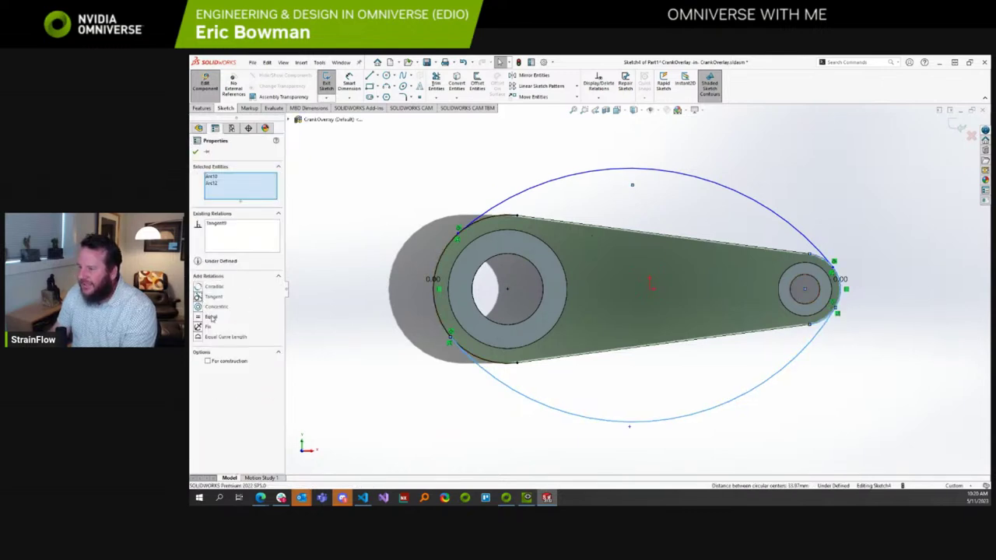
{"action": "left_click", "coordinate": [195, 152]}
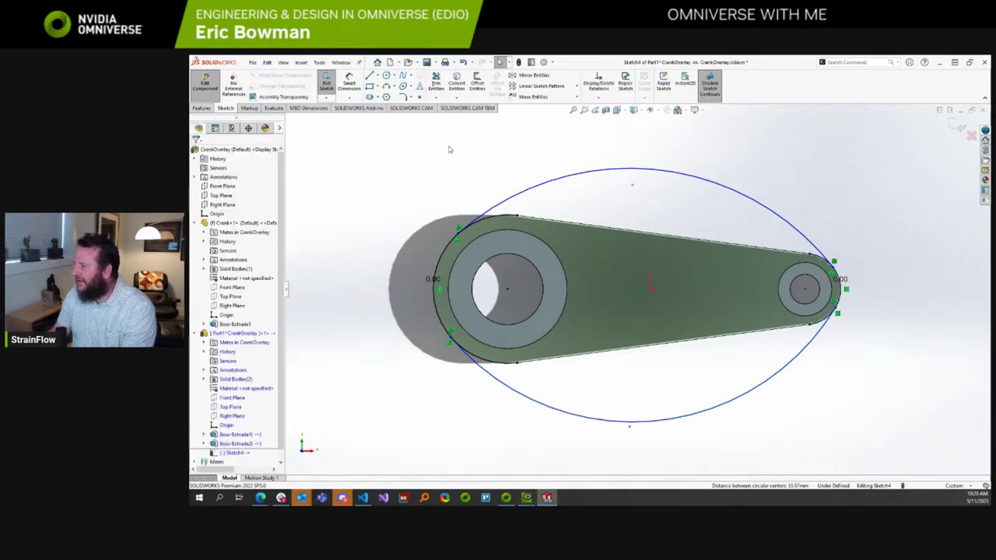
Try to power-trim the large-end arc's excess beyond the points where the bulging arcs touch it.
{"action": "left_click", "coordinate": [436, 80]}
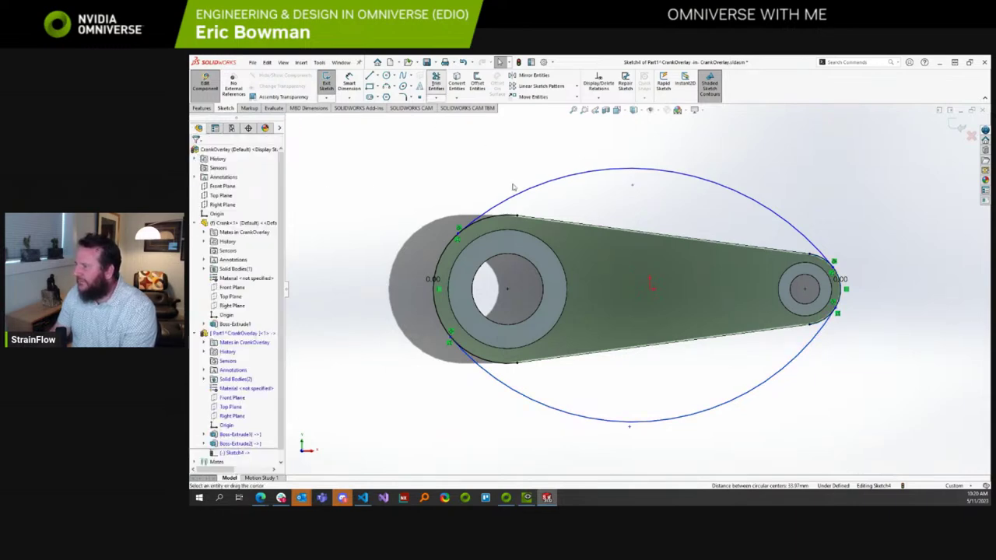
{"action": "left_click", "coordinate": [498, 222]}
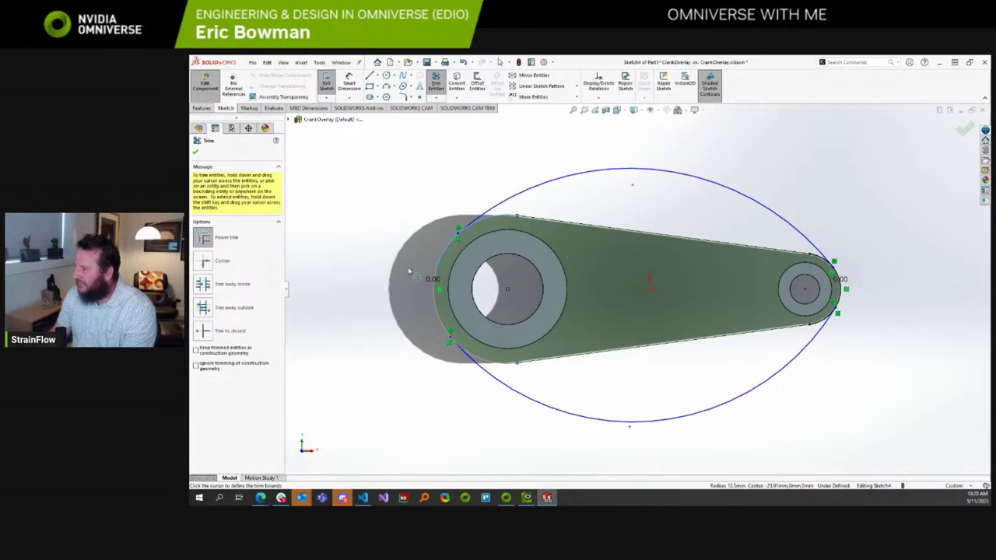
{"action": "left_click", "coordinate": [440, 319]}
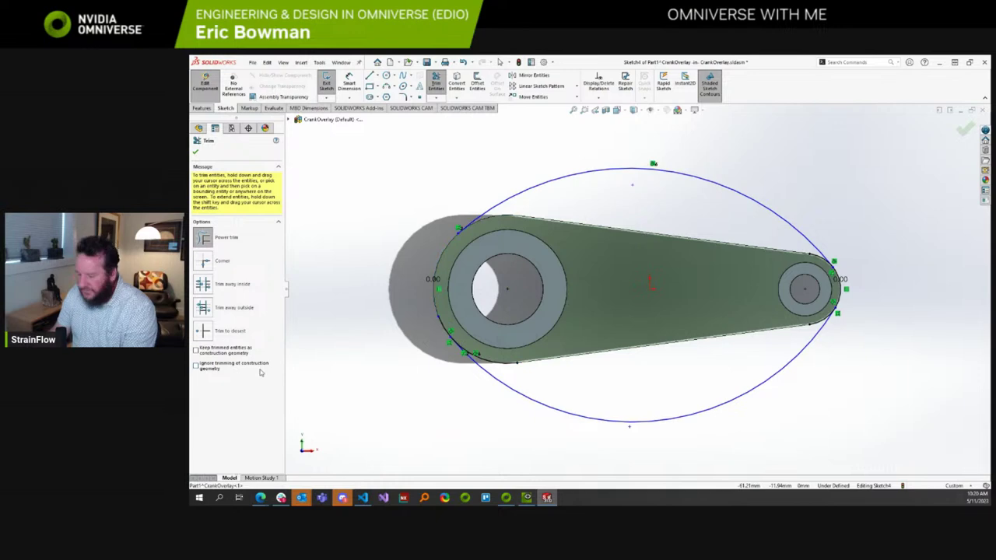
{"action": "key", "text": "Escape"}
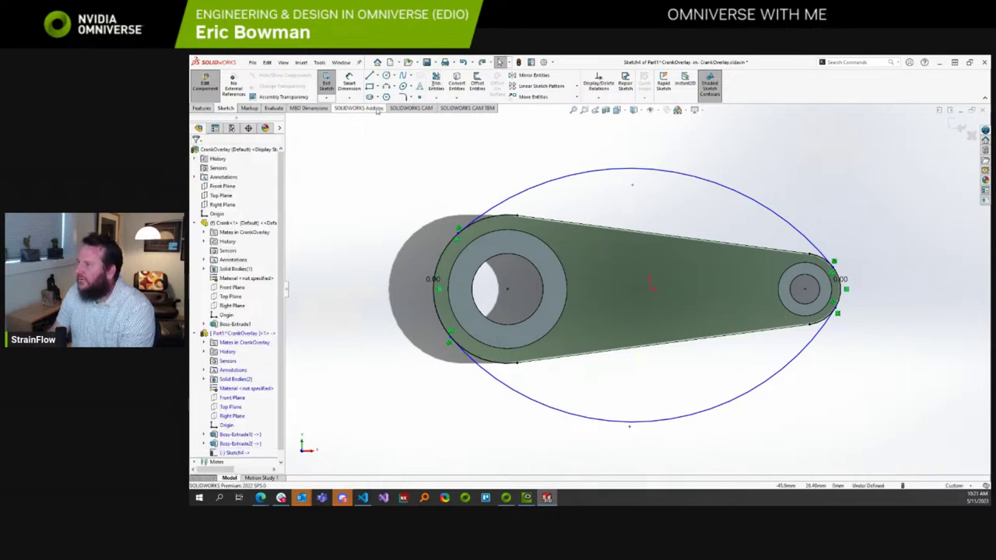
Try again to power-trim the large-end arc's excess back to the lower bulging arc.
{"action": "left_click", "coordinate": [436, 97]}
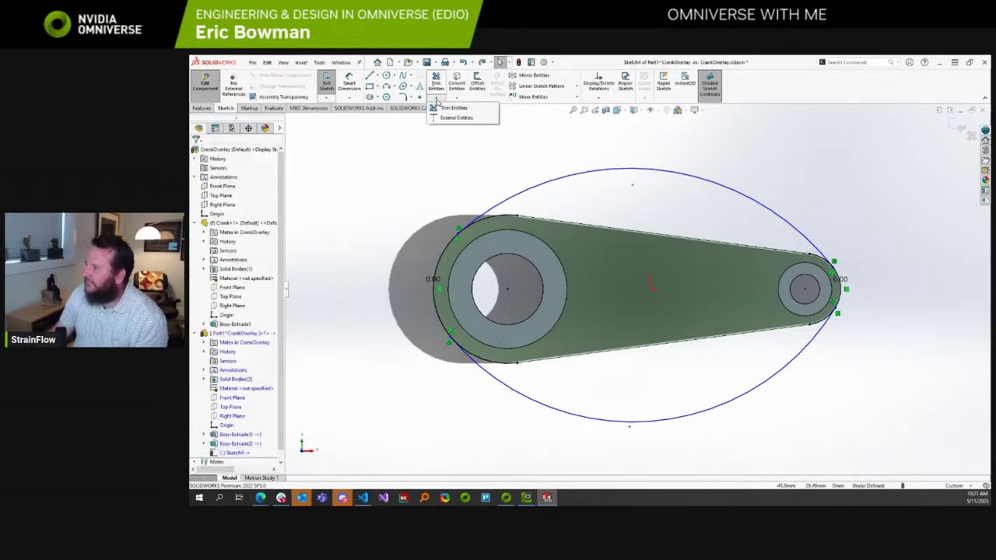
{"action": "left_click", "coordinate": [451, 105]}
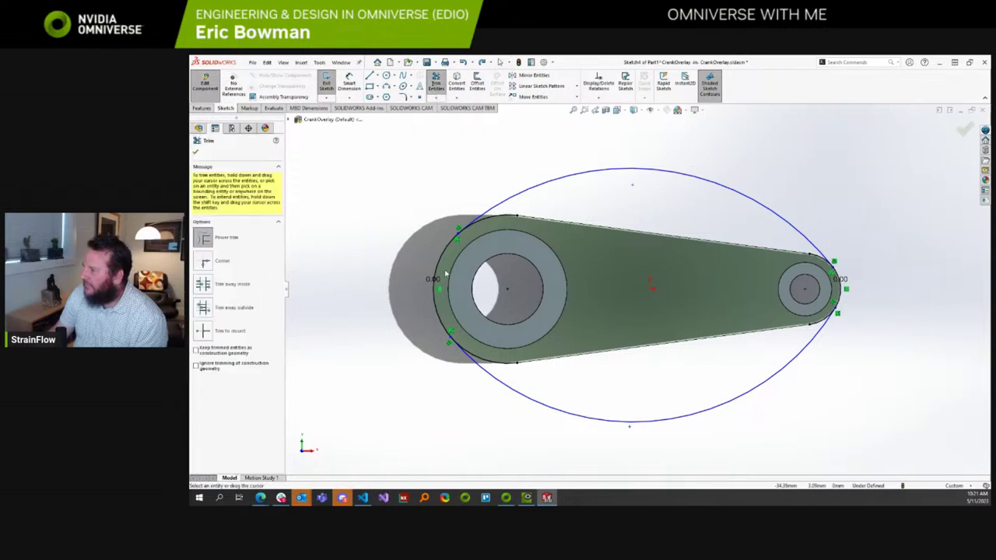
{"action": "left_click_drag", "start_coordinate": [473, 281], "coordinate": [444, 268]}
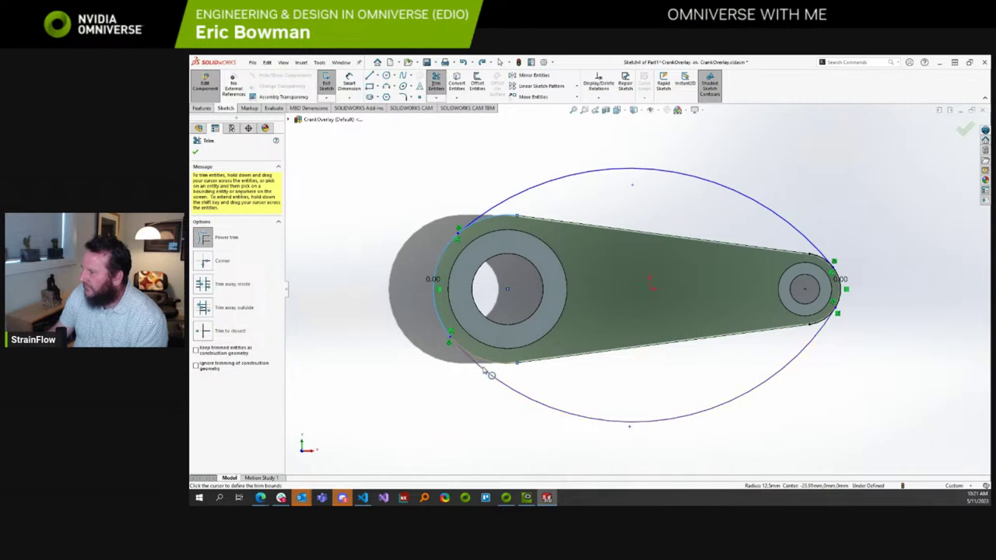
{"action": "left_click", "coordinate": [491, 375]}
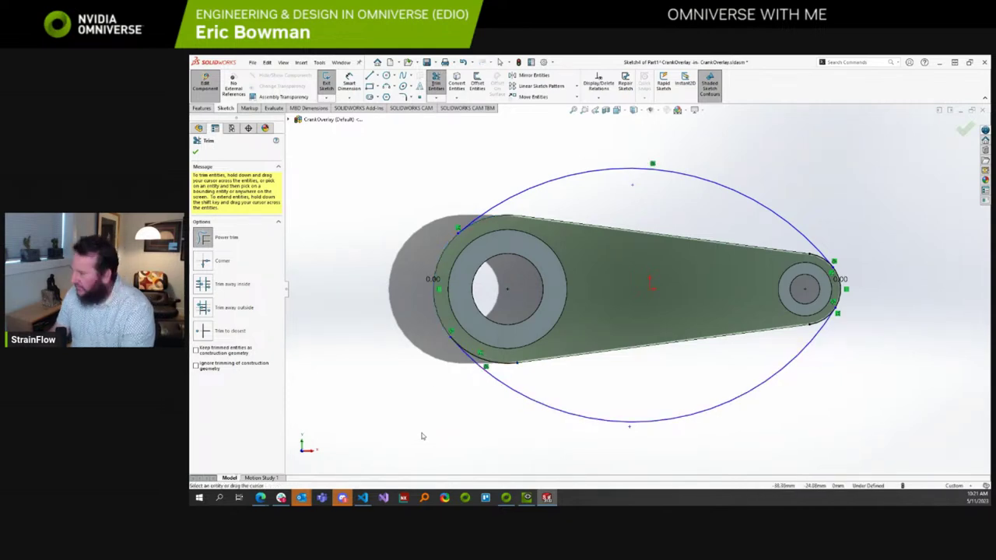
{"action": "key", "text": "Escape"}
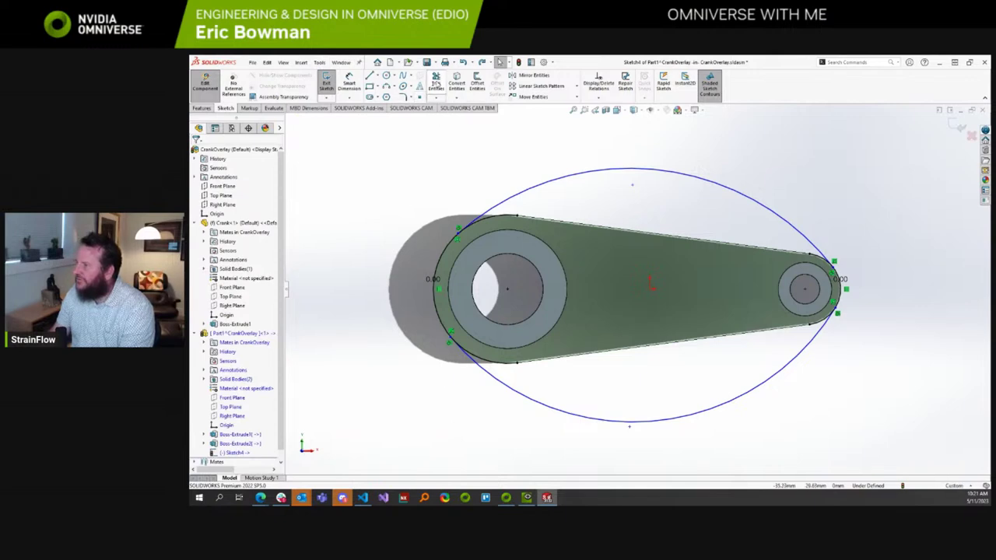
Trim the large-end arc's excess segments beyond its contact points with the upper and lower bulging arcs.
{"action": "left_click", "coordinate": [436, 82]}
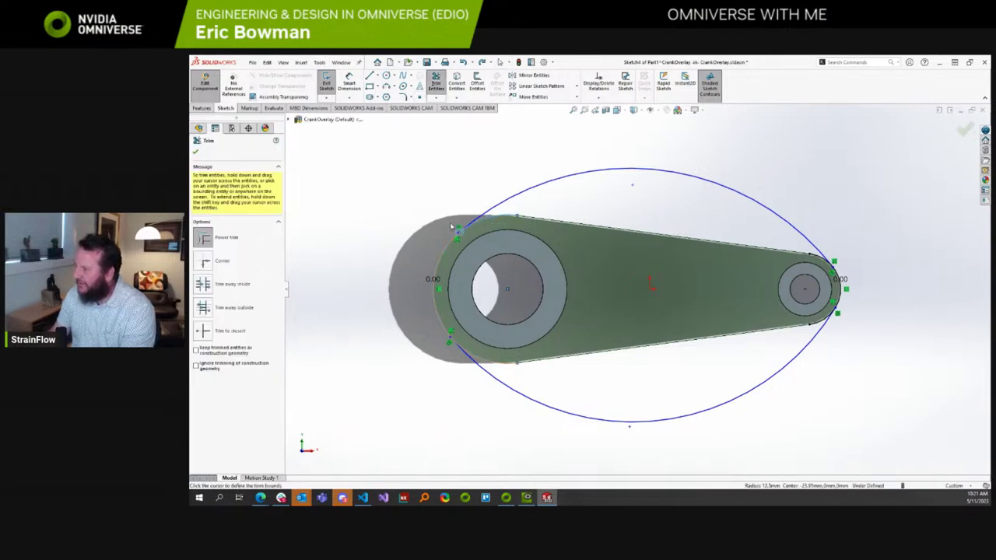
{"action": "left_click", "coordinate": [491, 220]}
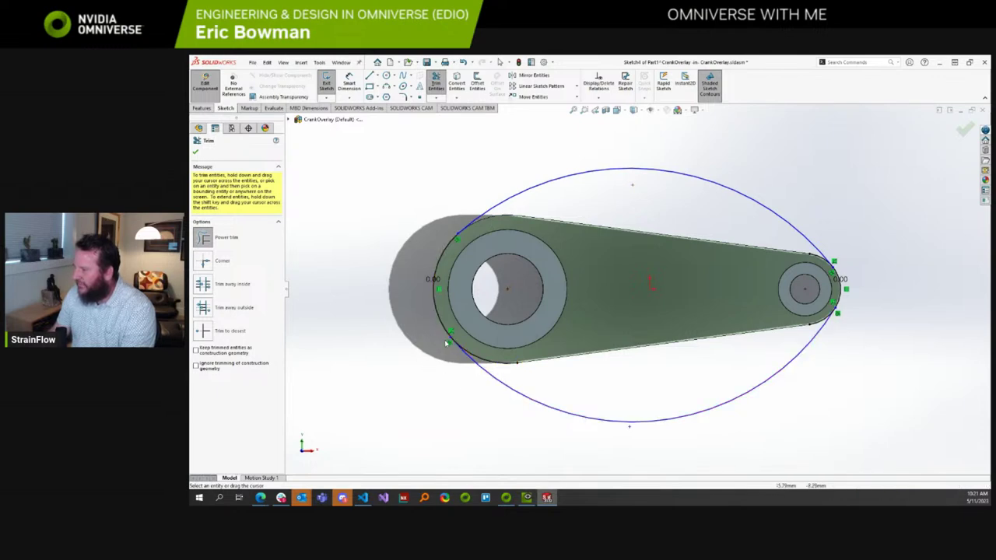
{"action": "left_click", "coordinate": [488, 364]}
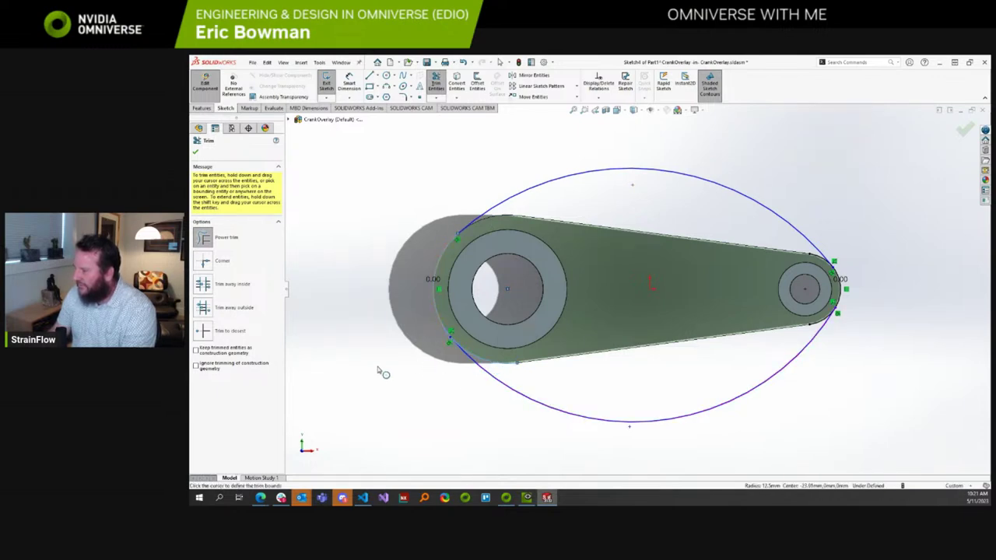
{"action": "left_click", "coordinate": [494, 380]}
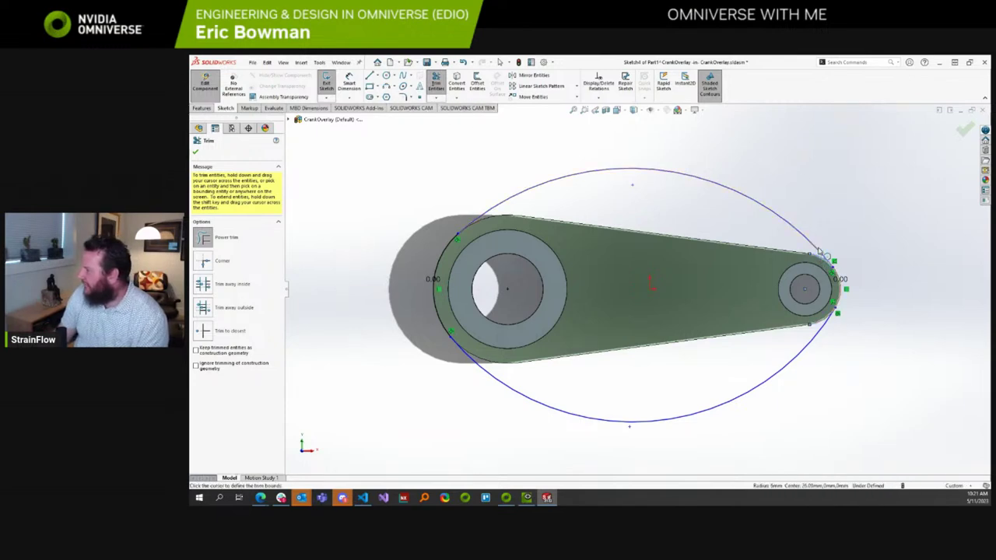
Trim the small-end arc's excess beyond both bulging arcs to close the profile, and exit the sketch.
{"action": "left_click_drag", "start_coordinate": [823, 257], "coordinate": [823, 343]}
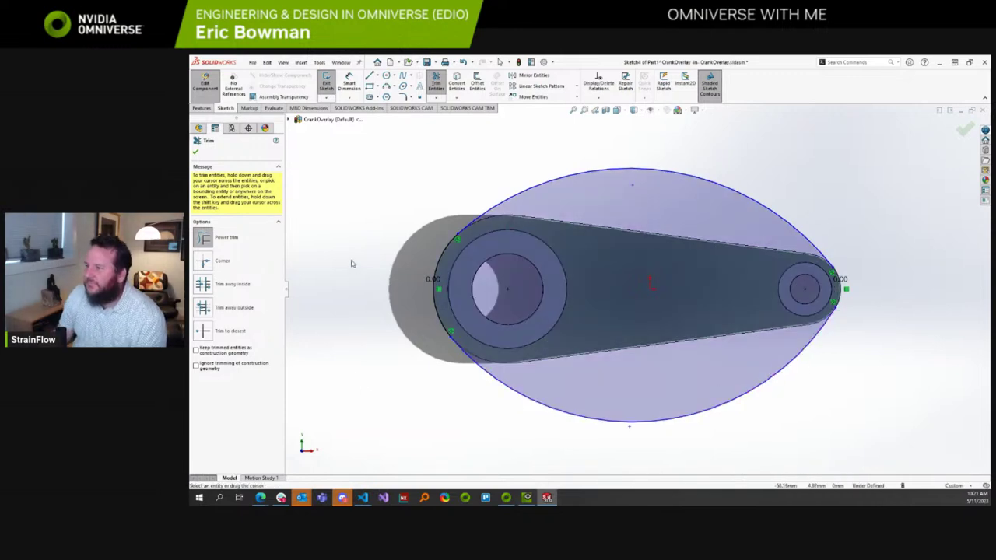
{"action": "left_click", "coordinate": [196, 151]}
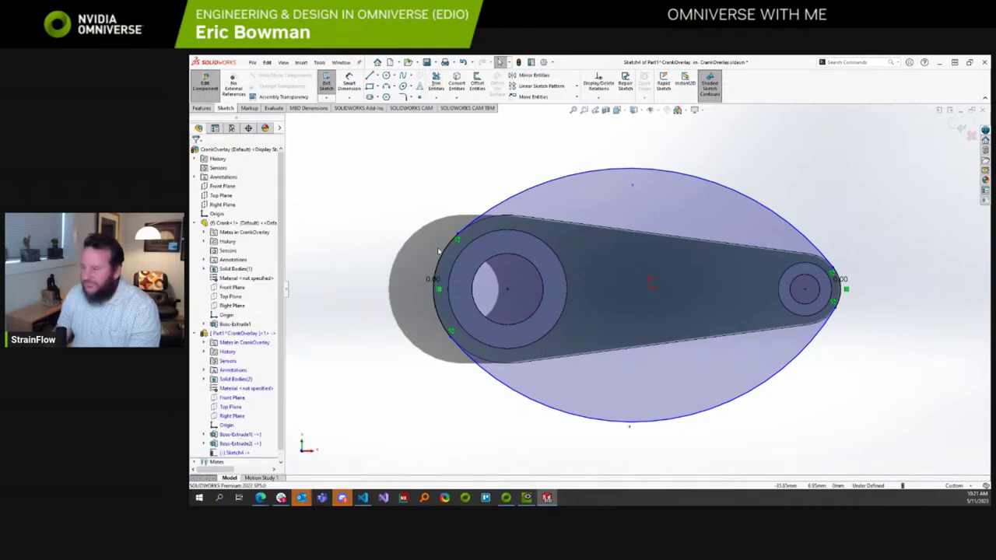
{"action": "middle_click_drag", "start_coordinate": [438, 250], "coordinate": [381, 234]}
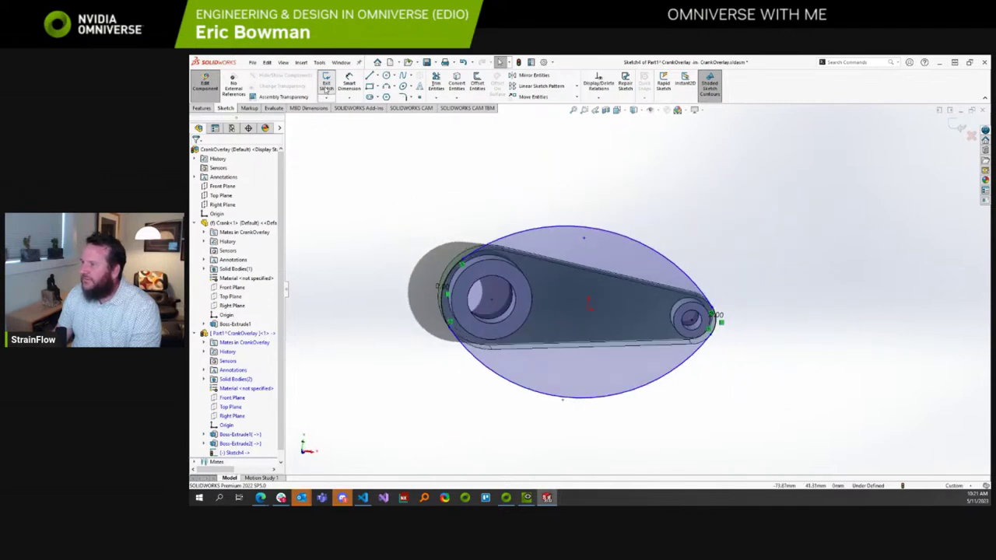
{"action": "left_click", "coordinate": [326, 85]}
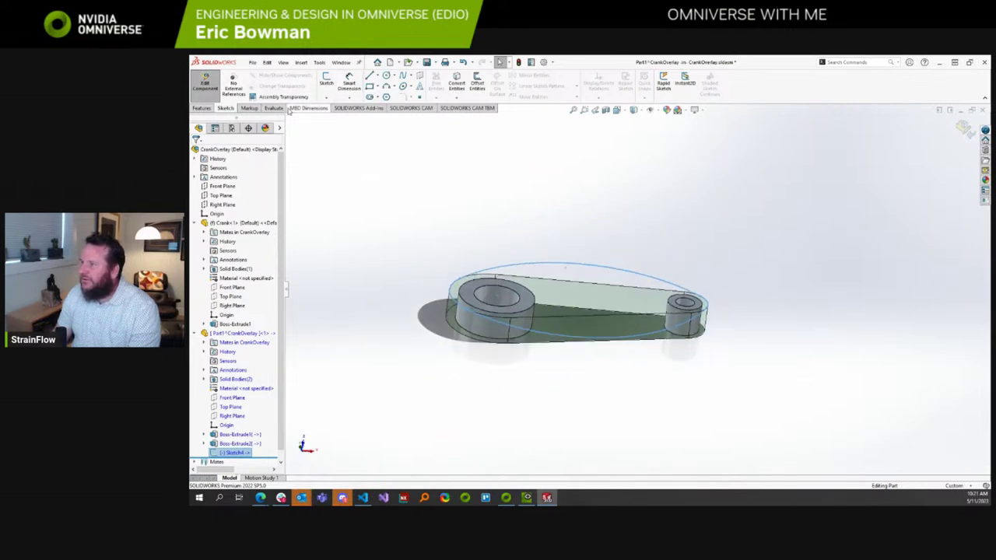
Extrude the closed bulging profile 7.5 mm as a blind boss, reversed so it runs through the crank's thickness.
{"action": "left_click", "coordinate": [201, 109]}
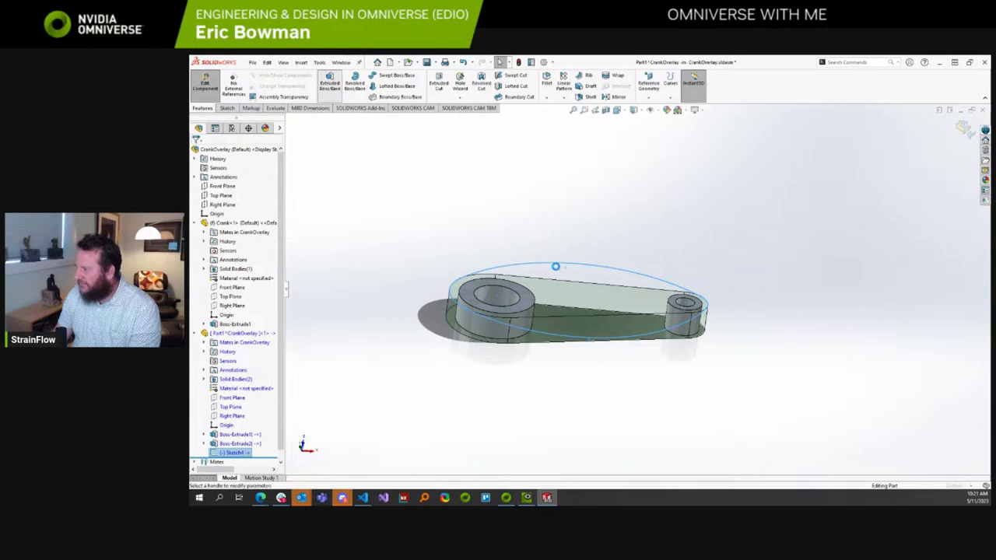
{"action": "left_click", "coordinate": [554, 258]}
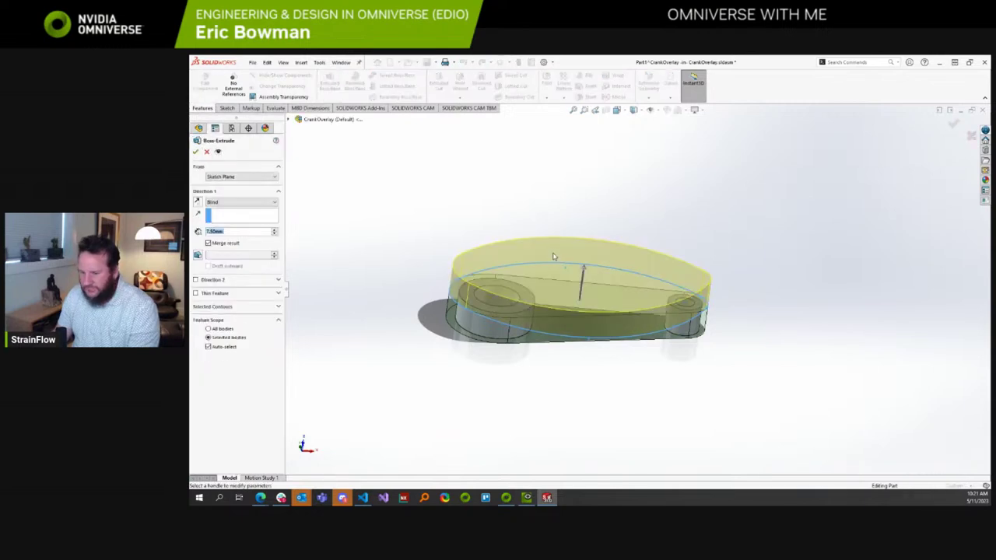
{"action": "middle_click_drag", "start_coordinate": [554, 260], "coordinate": [311, 230]}
{"action": "mouse_move", "coordinate": [440, 355]}
{"action": "middle_mouse_down"}
{"action": "mouse_move", "coordinate": [456, 361]}
{"action": "mouse_move", "coordinate": [444, 362]}
{"action": "middle_mouse_up"}
{"action": "left_click", "coordinate": [196, 151]}
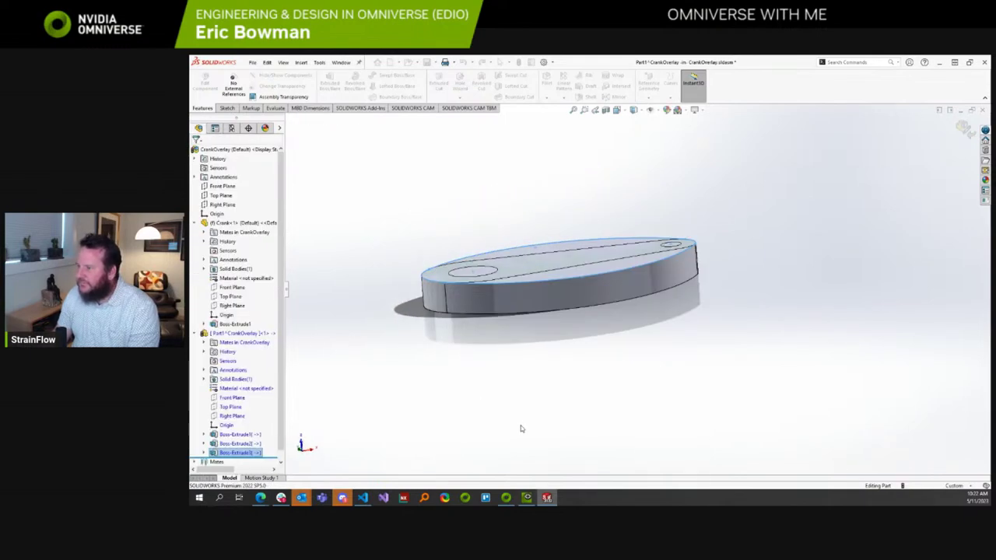
{"action": "middle_click_drag", "start_coordinate": [336, 410], "coordinate": [263, 447]}
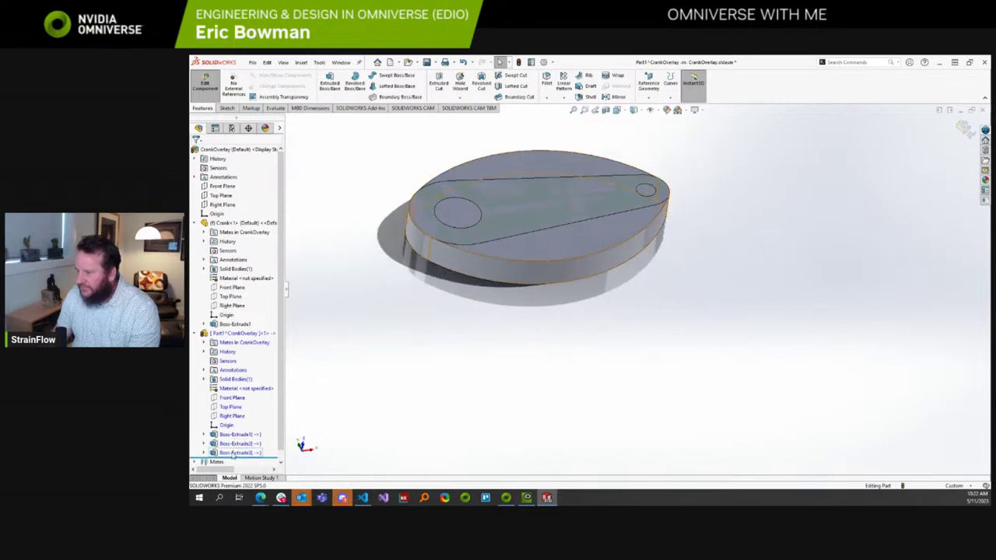
{"action": "left_click", "coordinate": [204, 453]}
{"action": "left_click", "coordinate": [223, 445]}
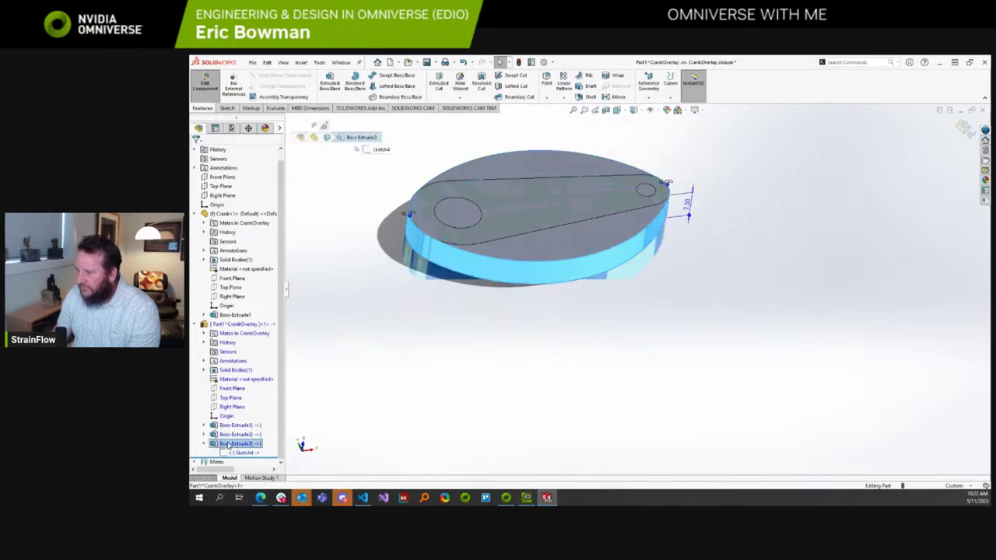
{"action": "right_click", "coordinate": [228, 445]}
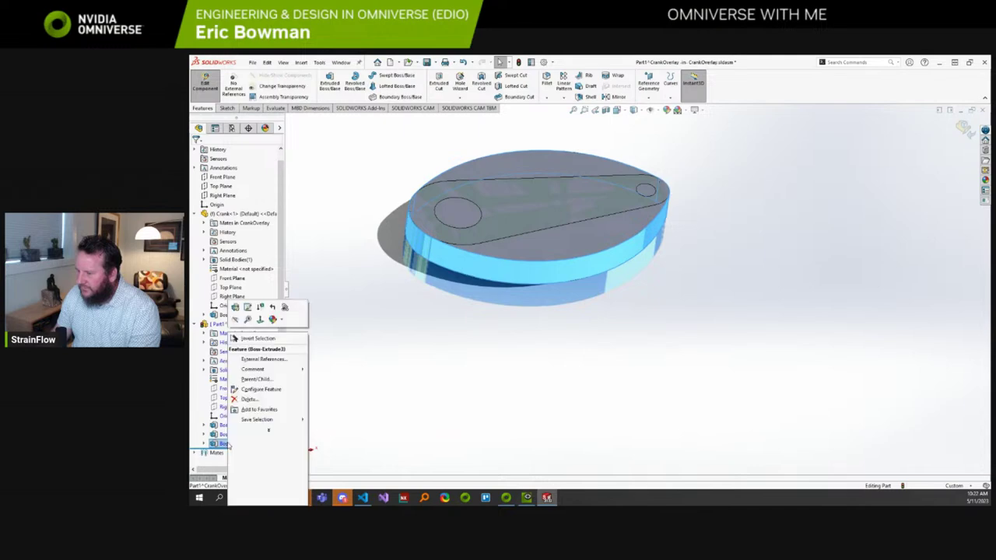
{"action": "left_click", "coordinate": [260, 392]}
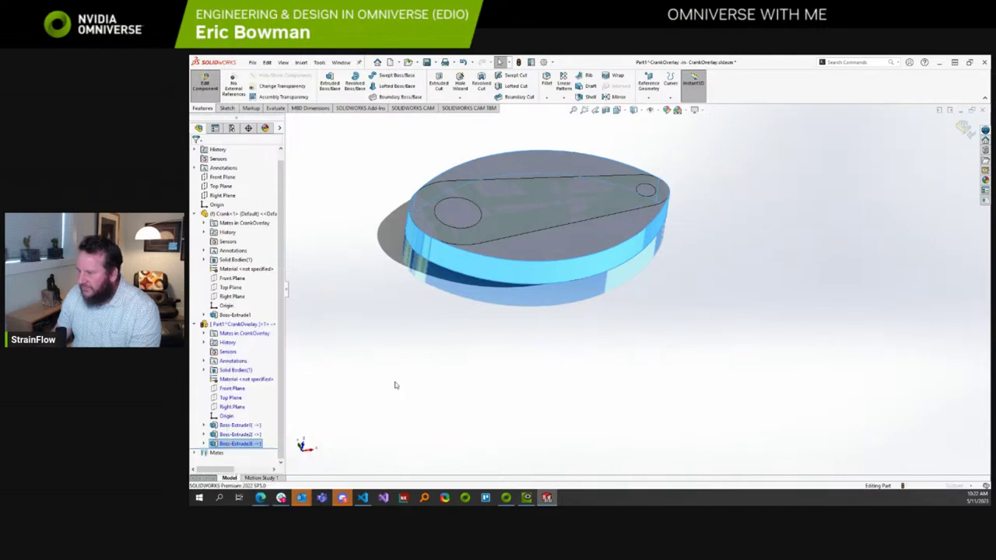
{"action": "left_click", "coordinate": [486, 173]}
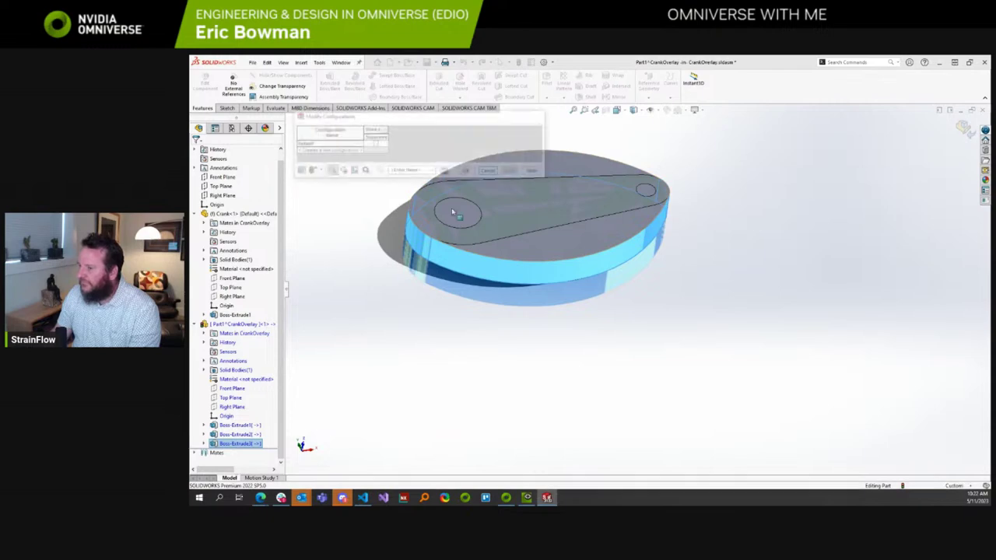
Edit the bulging body's extrusion and turn off Merge result to keep it separate from the two rings.
{"action": "right_click", "coordinate": [242, 444]}
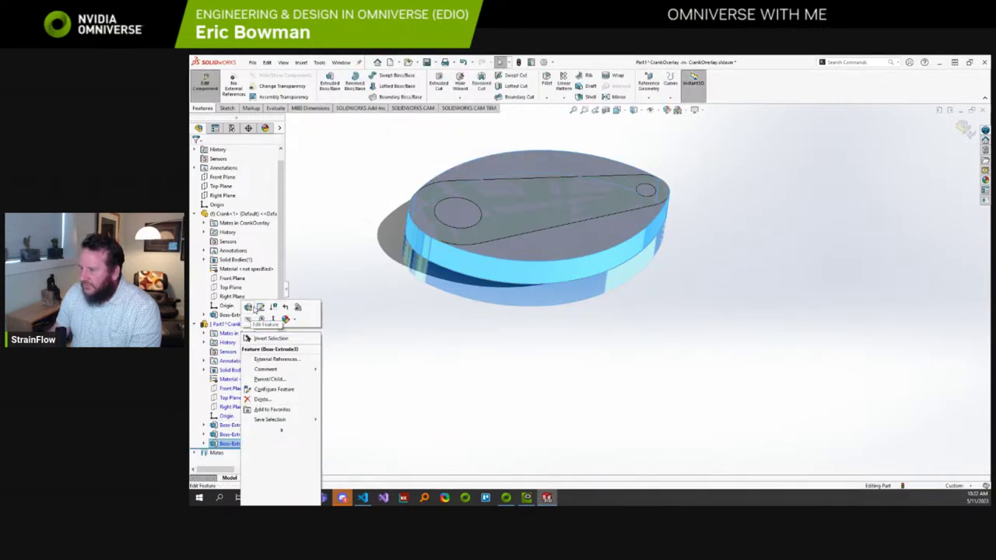
{"action": "left_click", "coordinate": [248, 308]}
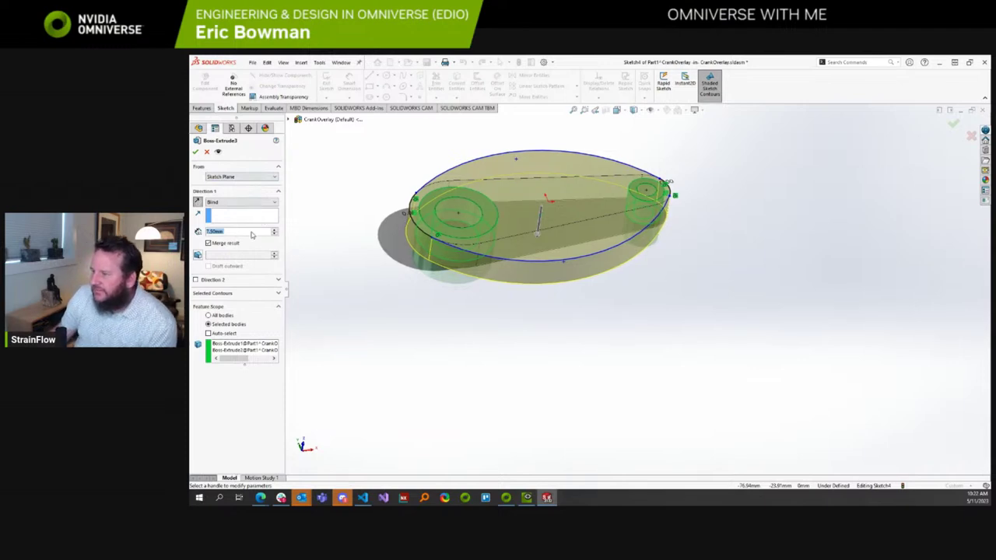
{"action": "left_click", "coordinate": [208, 243]}
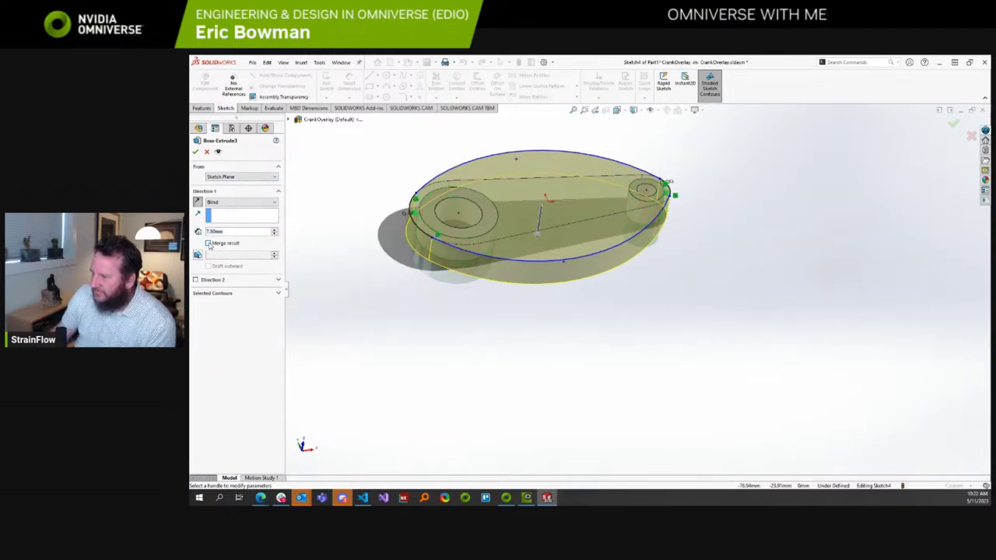
{"action": "left_click", "coordinate": [195, 151]}
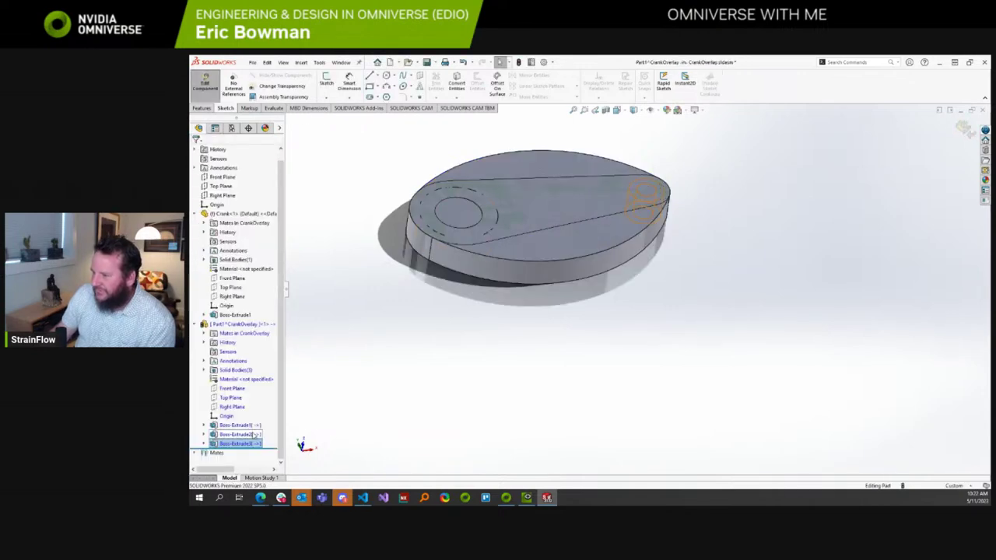
Check the Merge result setting of the small-end ring's extrusion without changing it.
{"action": "left_click", "coordinate": [245, 435]}
{"action": "right_click", "coordinate": [245, 437]}
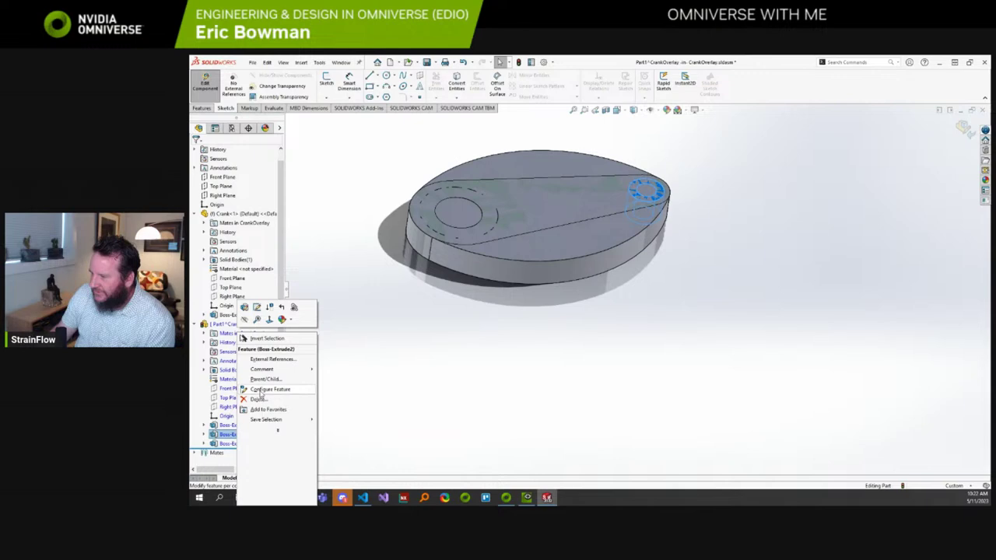
{"action": "left_click", "coordinate": [245, 307]}
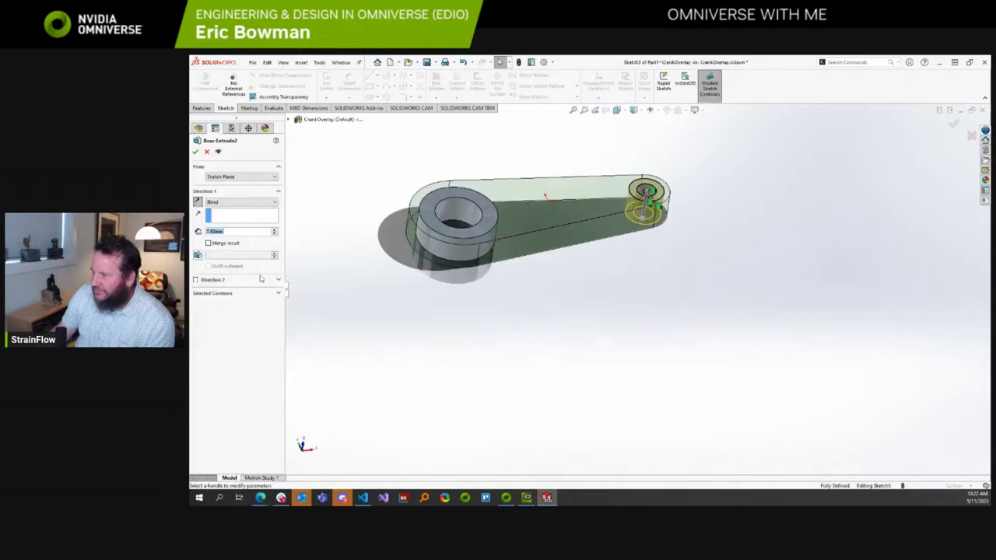
{"action": "left_click", "coordinate": [196, 150]}
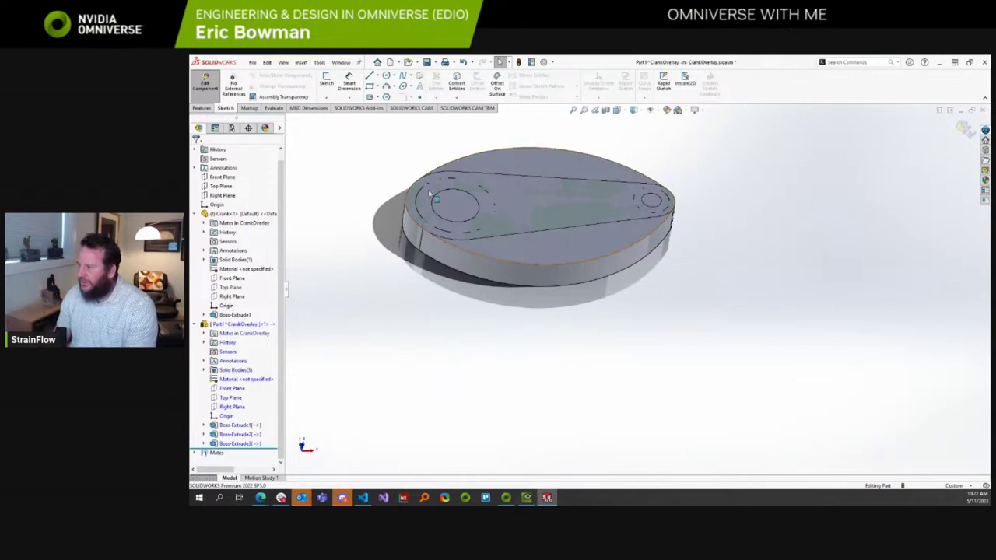
Highlight the three extrusions in turn and inspect how the rings sit inside the bulging body.
{"action": "left_click", "coordinate": [238, 426]}
{"action": "left_click", "coordinate": [238, 434]}
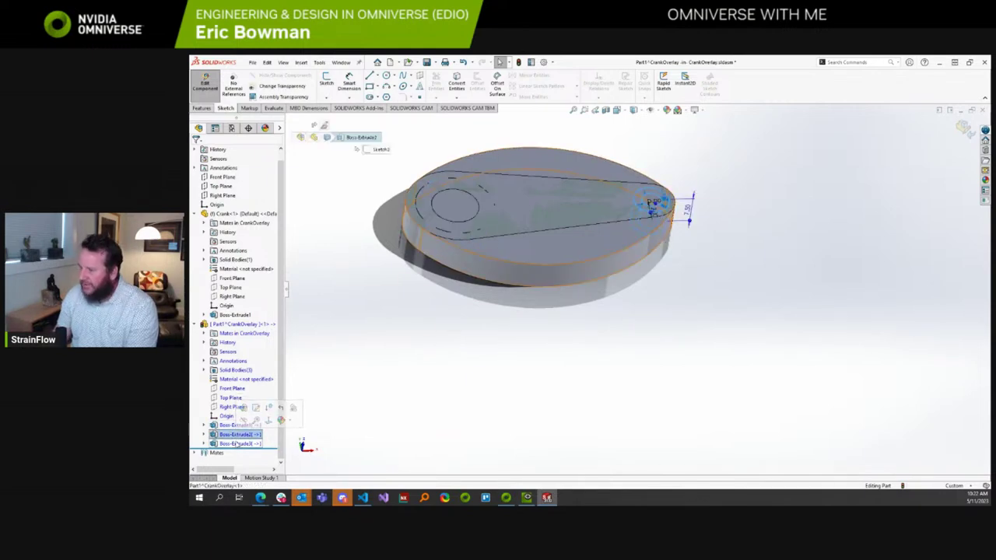
{"action": "left_click", "coordinate": [238, 443]}
{"action": "left_click", "coordinate": [440, 413]}
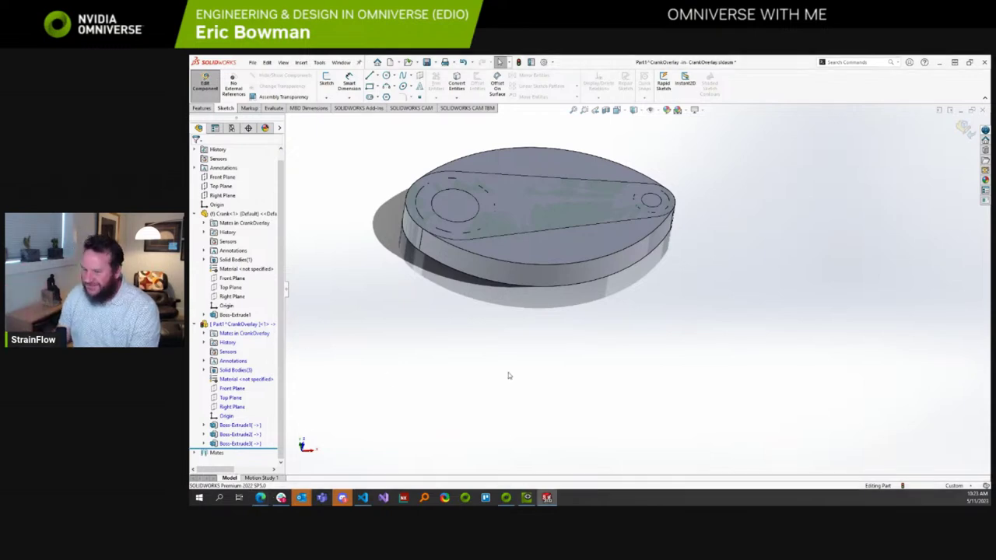
{"action": "middle_click_drag", "start_coordinate": [509, 373], "coordinate": [483, 400]}
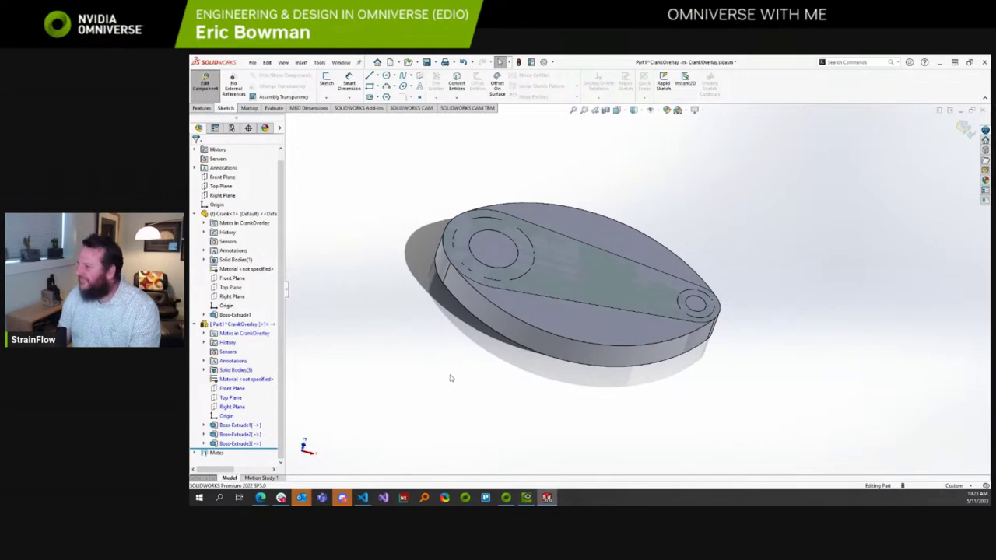
{"action": "middle_click_drag", "start_coordinate": [452, 378], "coordinate": [440, 378]}
Isolate the overlay part in the crank assembly and open it in its own part window.
{"action": "left_click", "coordinate": [233, 324]}
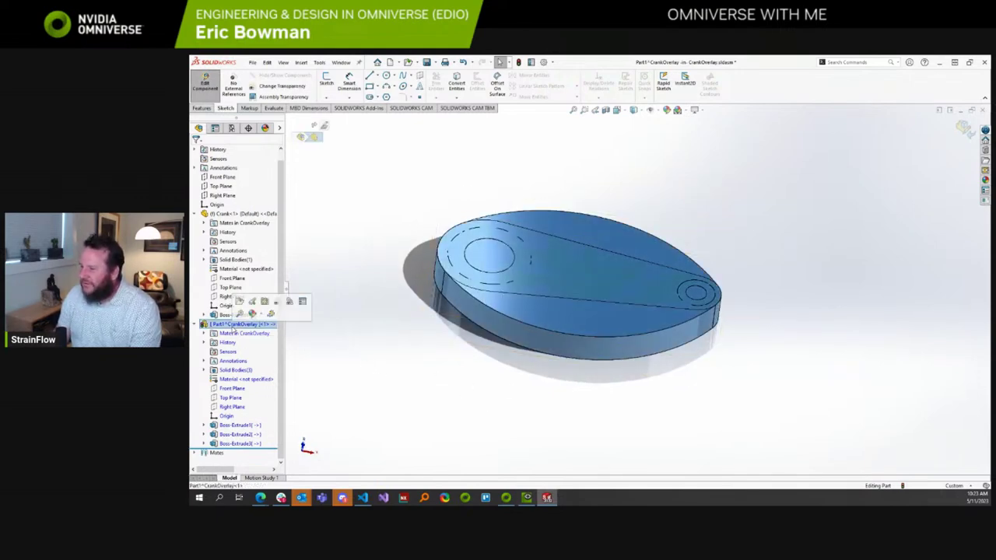
{"action": "right_click", "coordinate": [233, 325]}
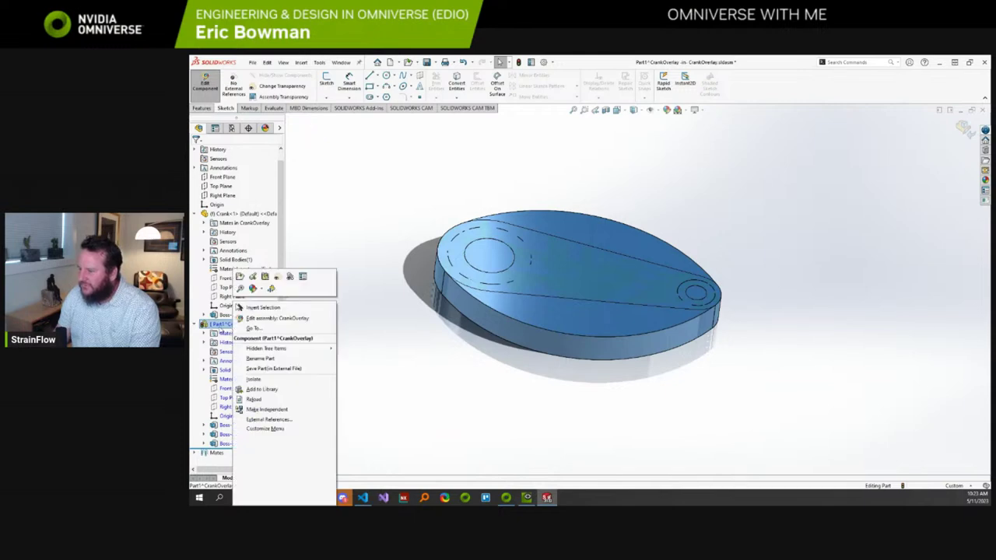
{"action": "left_click", "coordinate": [254, 379]}
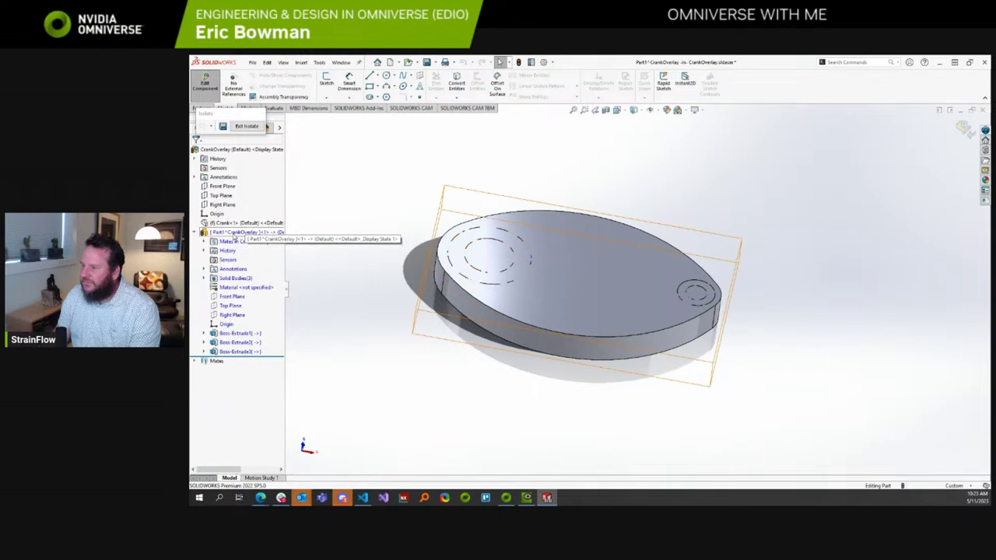
{"action": "right_click", "coordinate": [235, 236]}
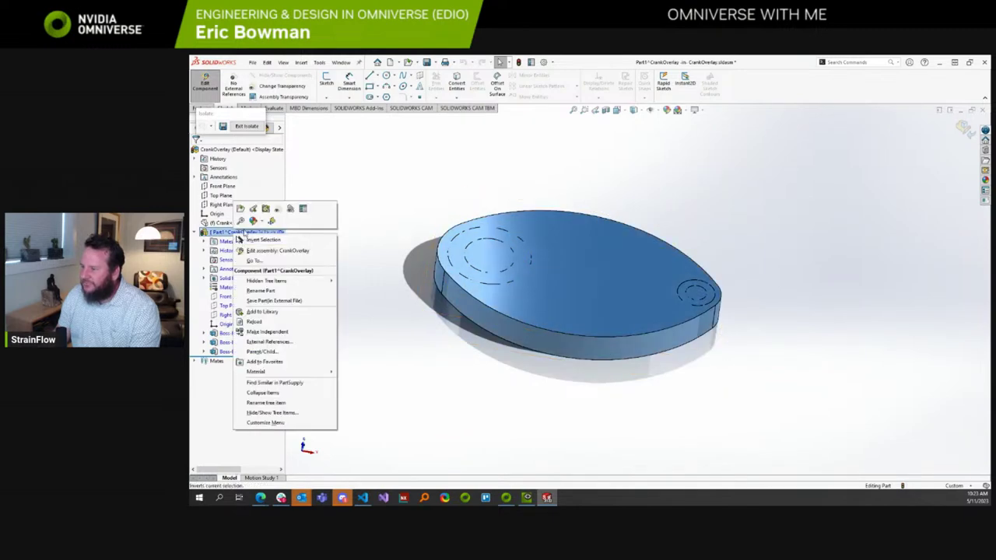
{"action": "left_click", "coordinate": [241, 210]}
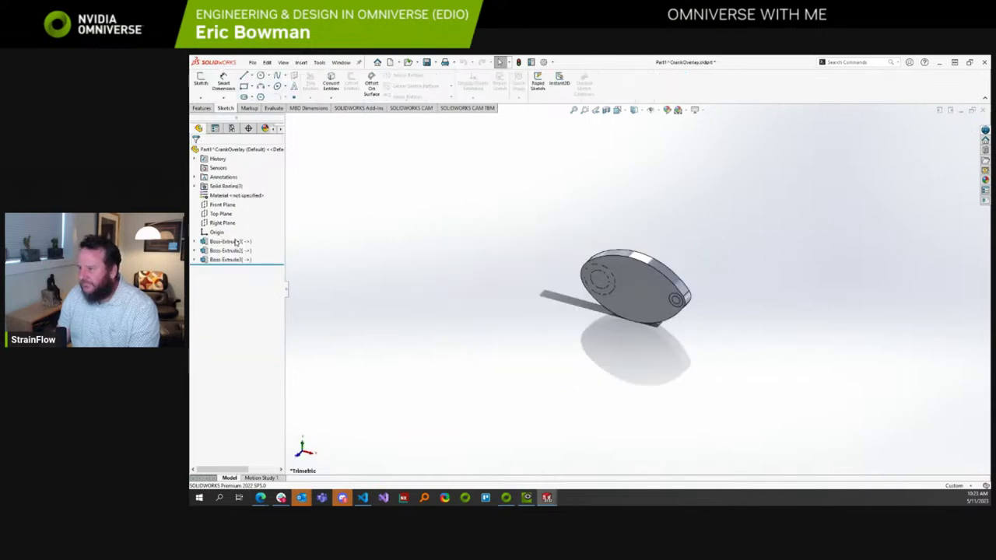
{"action": "key", "text": "Up"}
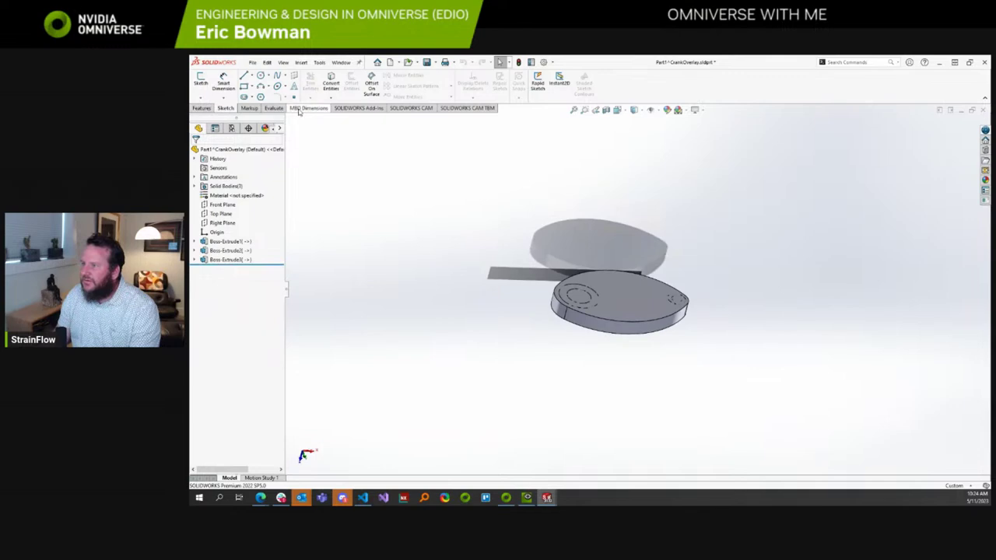
Export the overlay part as a STEP AP214 file named DesignSpace in the SliderCrank folder.
{"action": "left_click", "coordinate": [252, 63]}
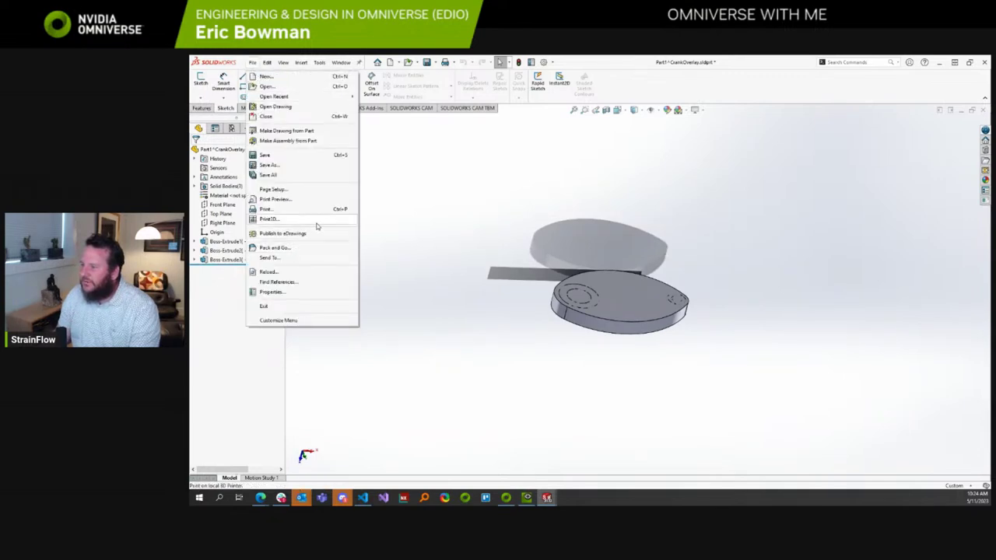
{"action": "left_click", "coordinate": [306, 166]}
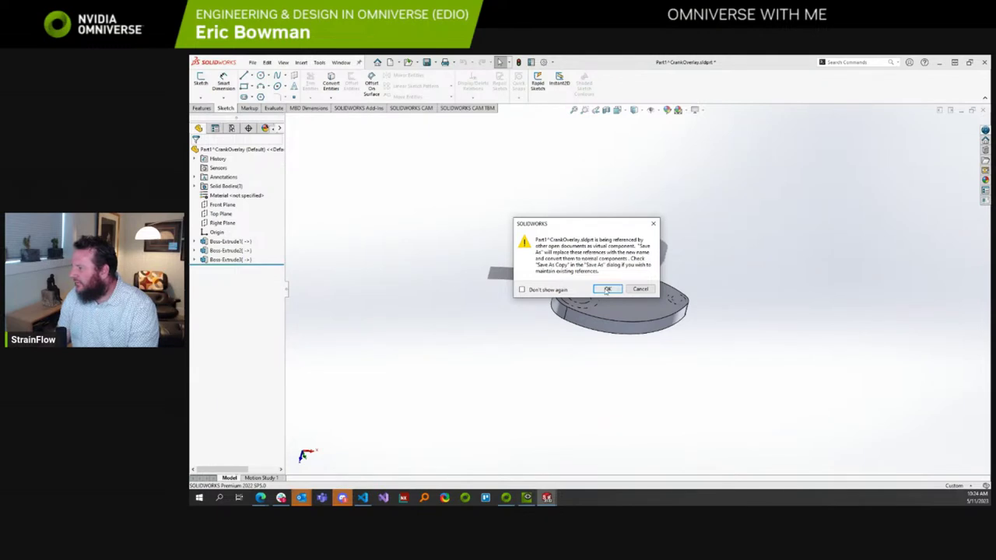
{"action": "left_click", "coordinate": [608, 289]}
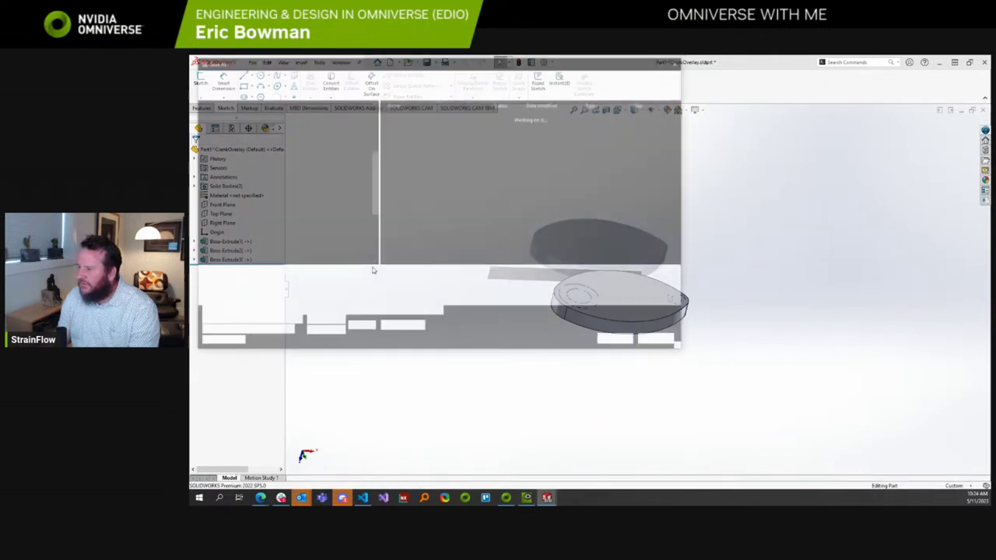
{"action": "left_click", "coordinate": [330, 286]}
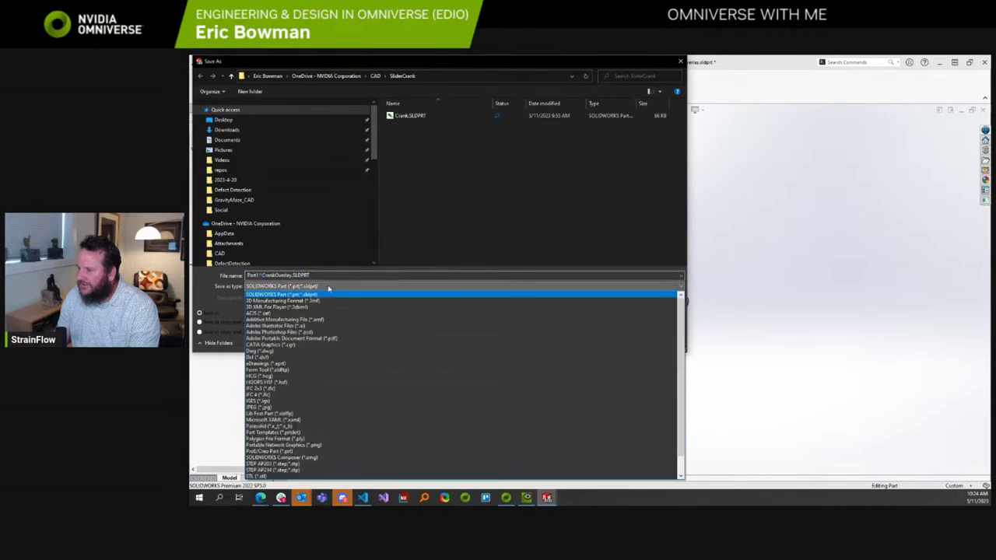
{"action": "left_click", "coordinate": [293, 471]}
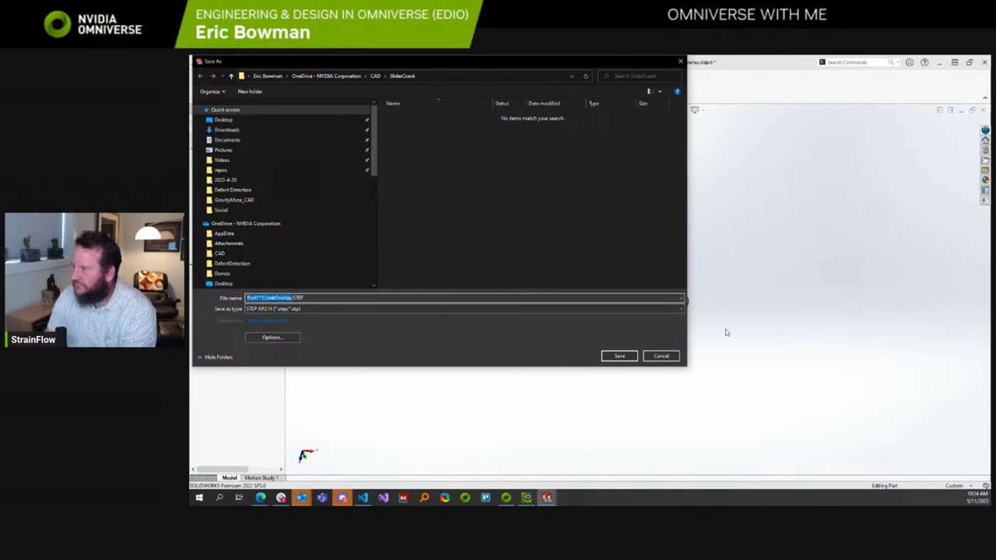
{"action": "type", "text": "E"}
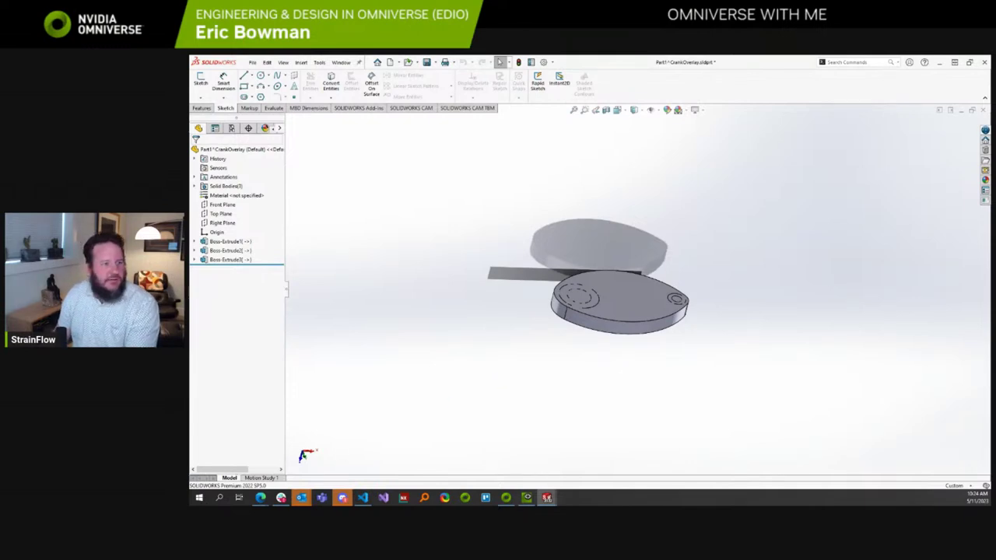
Switch to CogniCAD, create an Isotropic Superior Topology project by uploading DesignSpace.STEP, and open the models list.
{"action": "mouse_move", "coordinate": [260, 498]}
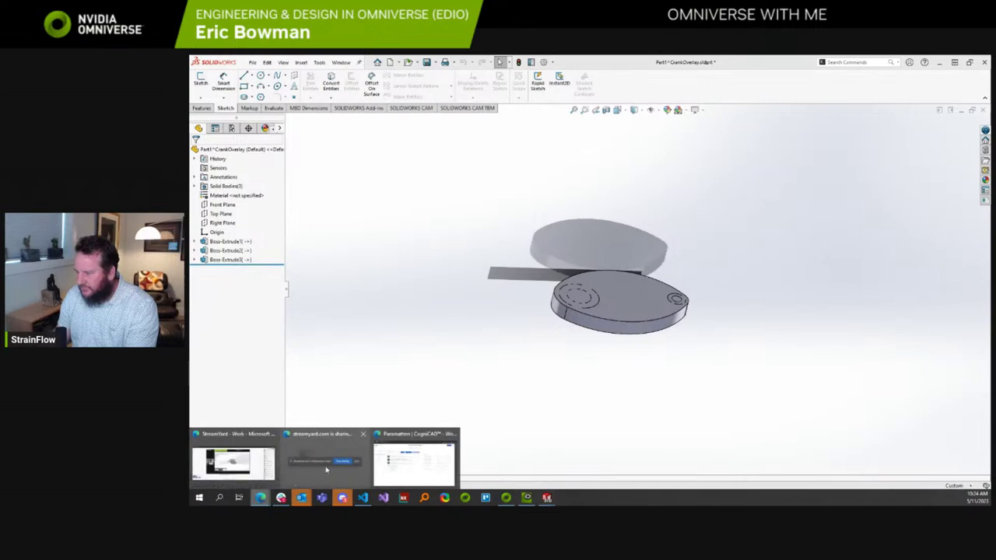
{"action": "left_click", "coordinate": [434, 472]}
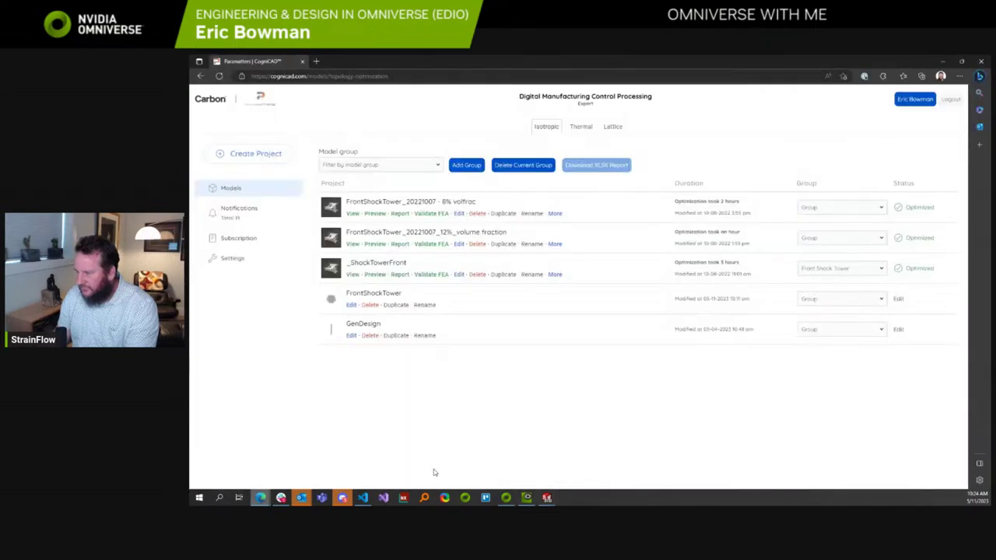
{"action": "left_click", "coordinate": [239, 159]}
{"action": "left_click", "coordinate": [360, 120]}
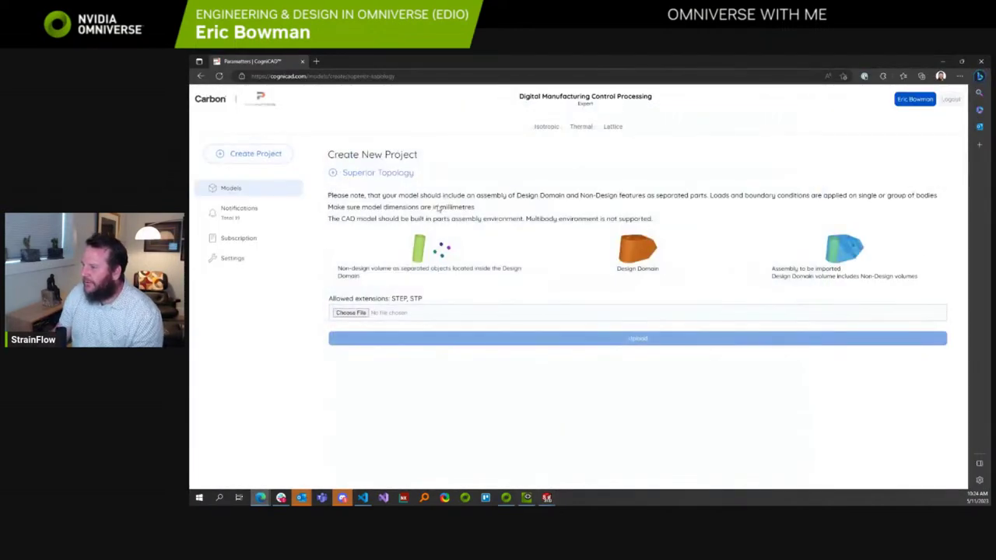
{"action": "left_click", "coordinate": [353, 314]}
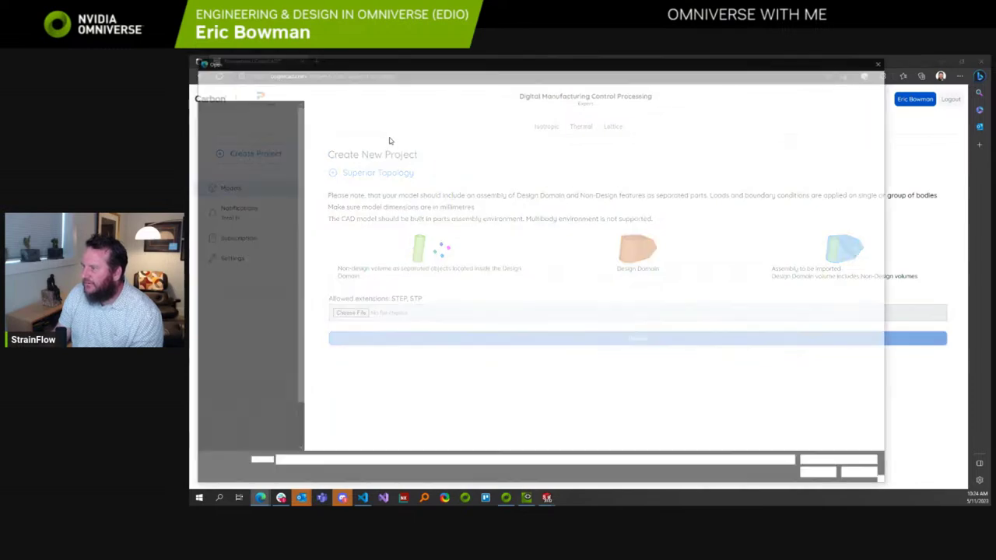
{"action": "key", "text": "Escape"}
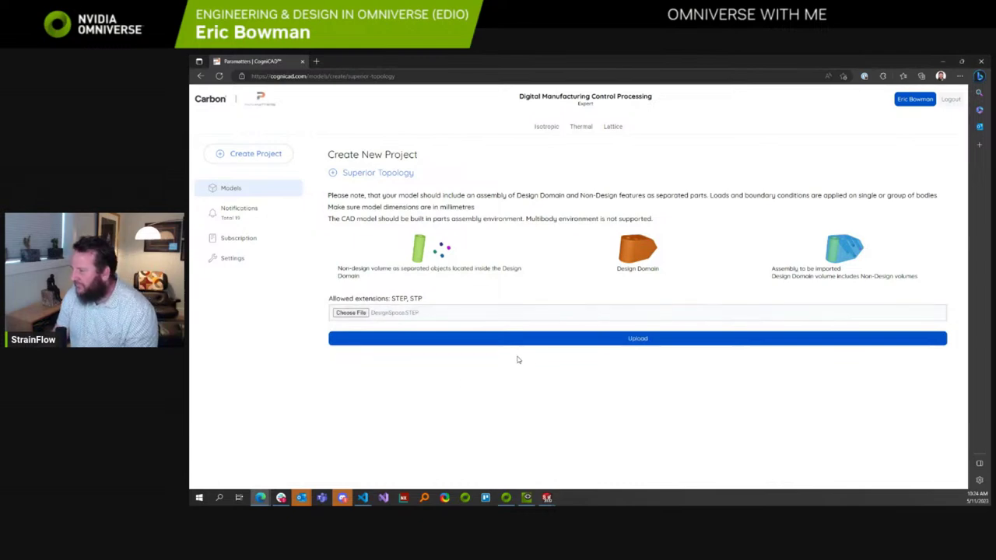
{"action": "left_click", "coordinate": [576, 340]}
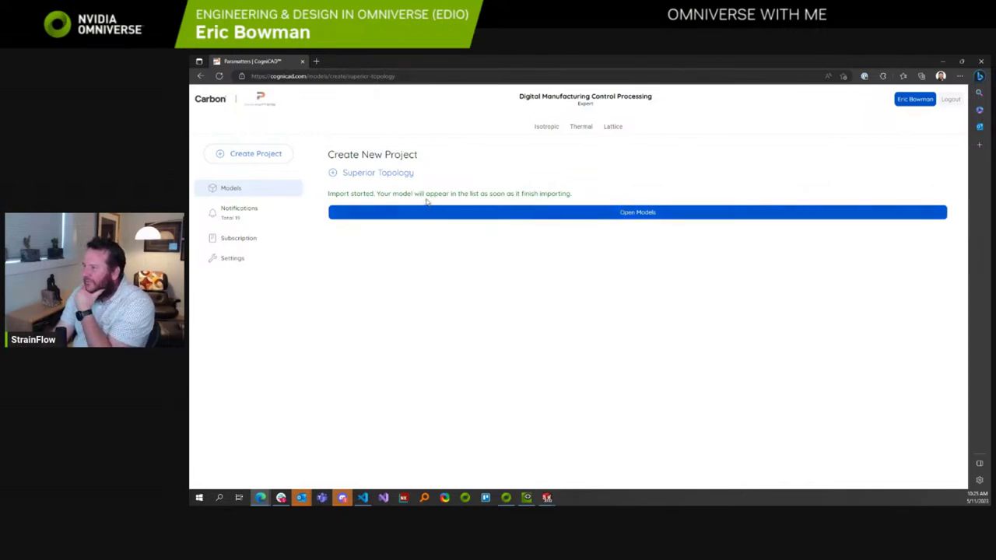
{"action": "left_click", "coordinate": [474, 213]}
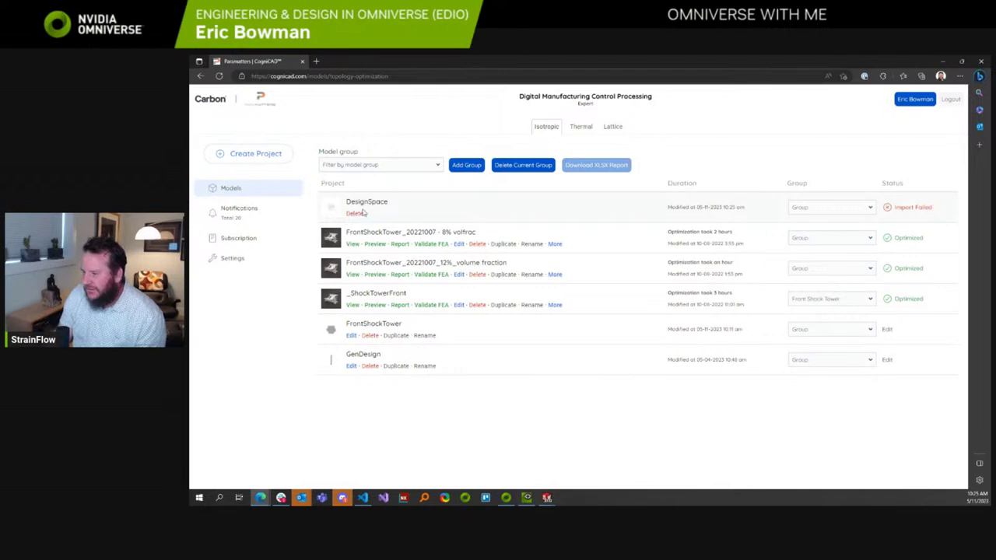
Switch to the overlay part in SOLIDWORKS and export it as STEP AP203, overwriting DesignSpace.STEP in the SliderCrank folder.
{"action": "left_click", "coordinate": [549, 499]}
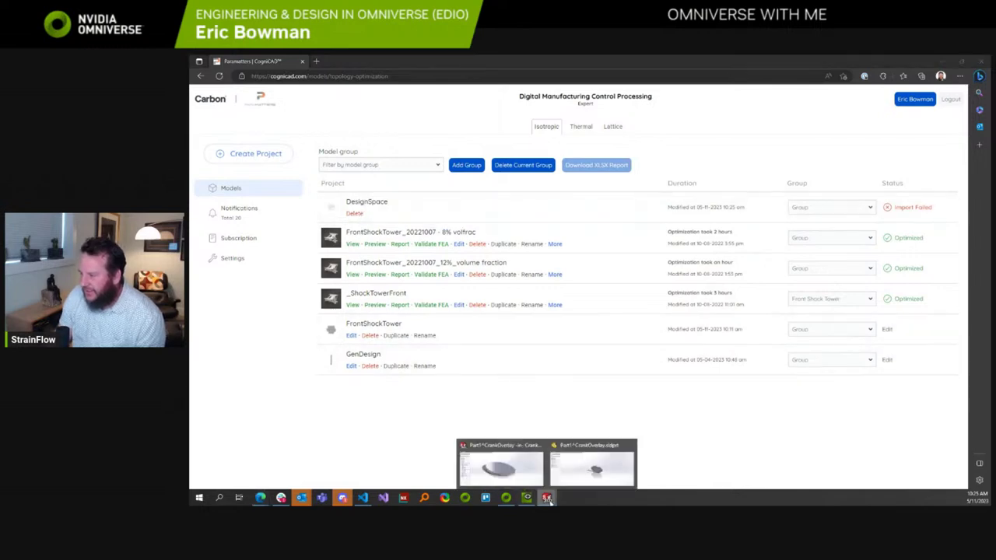
{"action": "left_click", "coordinate": [580, 469]}
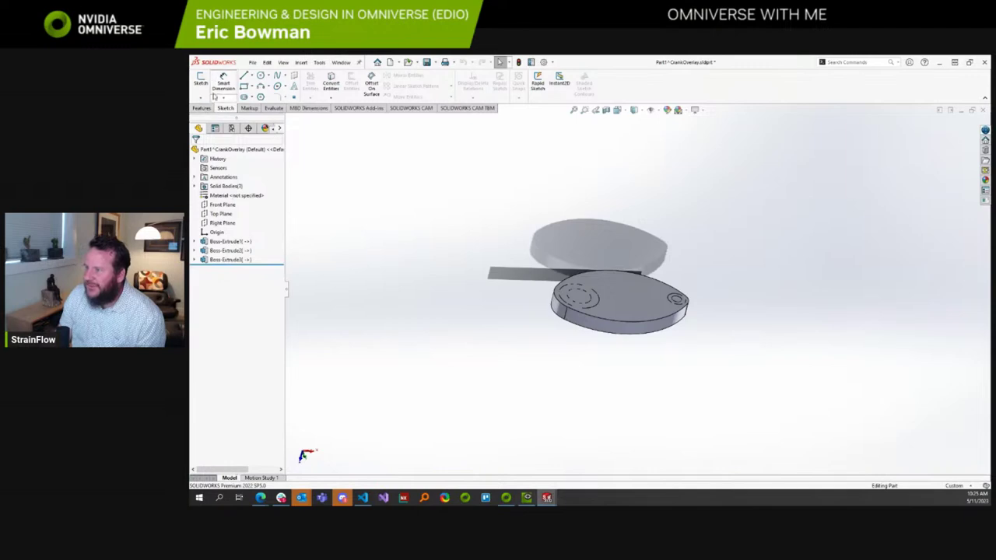
{"action": "left_click", "coordinate": [253, 63]}
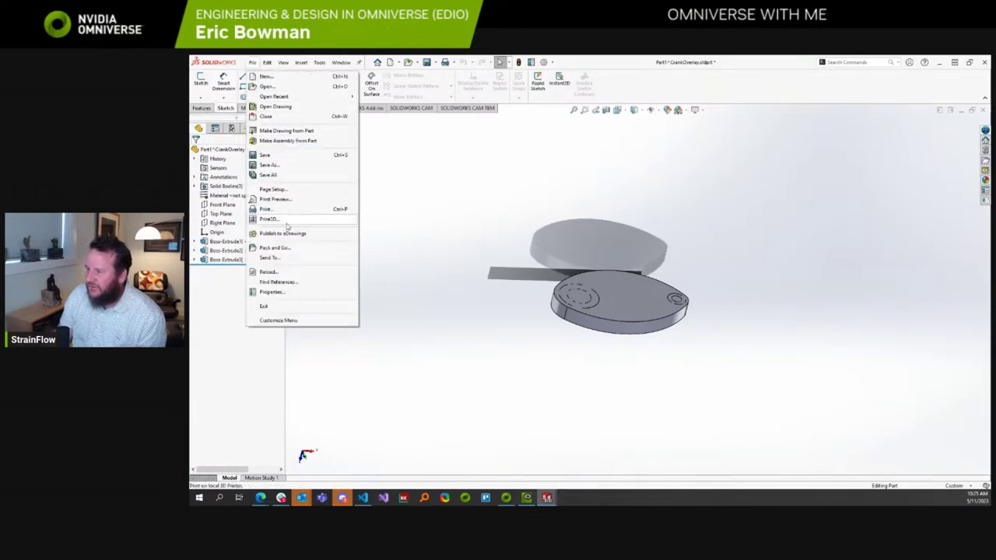
{"action": "left_click", "coordinate": [290, 166]}
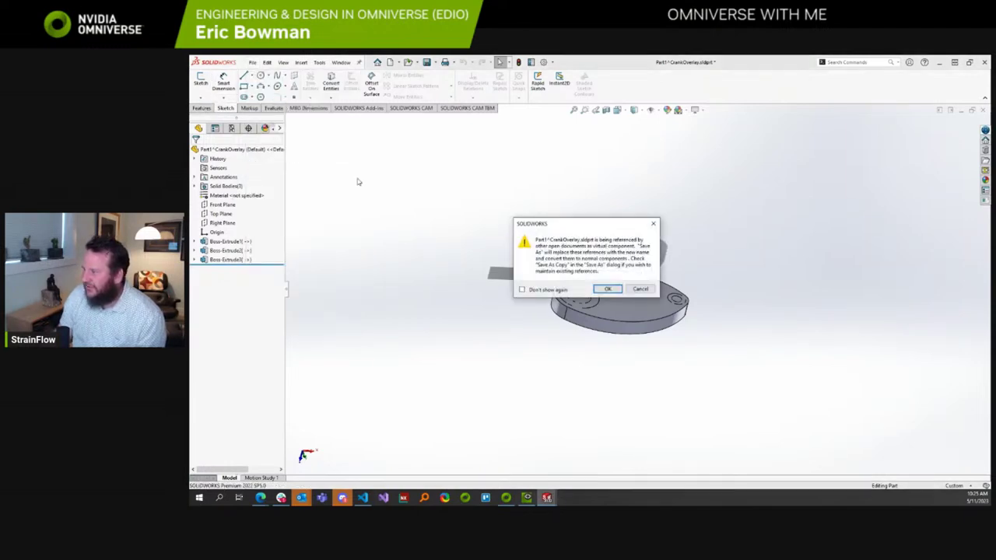
{"action": "left_click", "coordinate": [606, 287]}
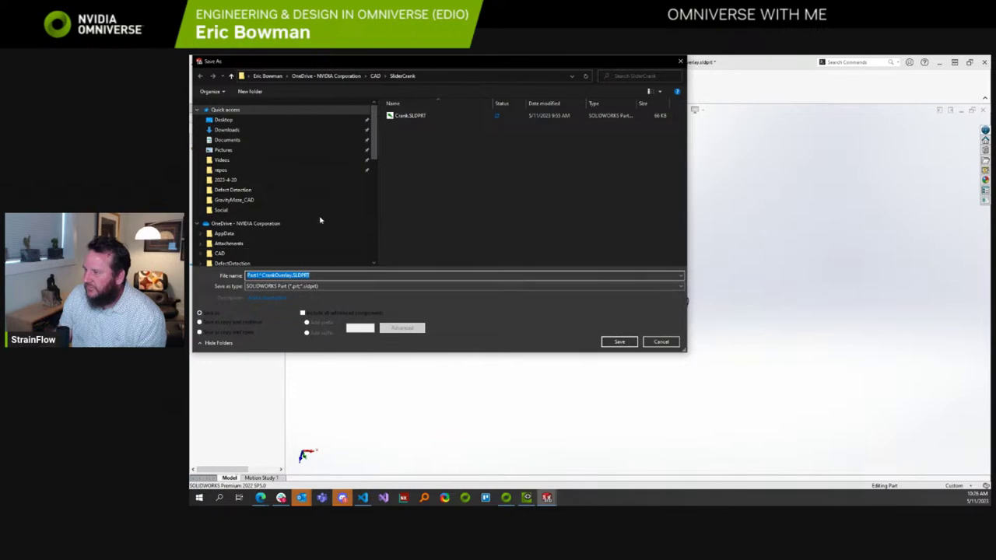
{"action": "left_click", "coordinate": [336, 285]}
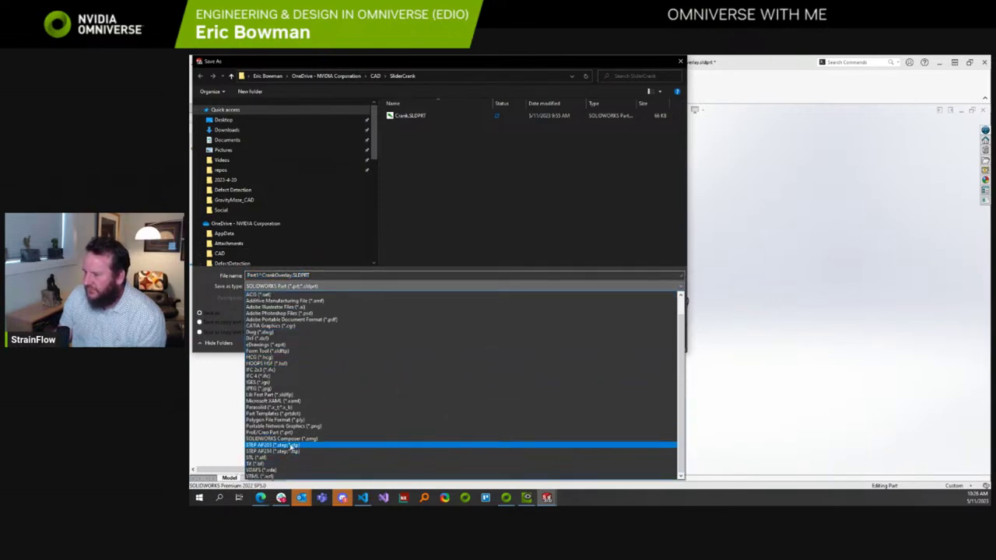
{"action": "left_click", "coordinate": [292, 445]}
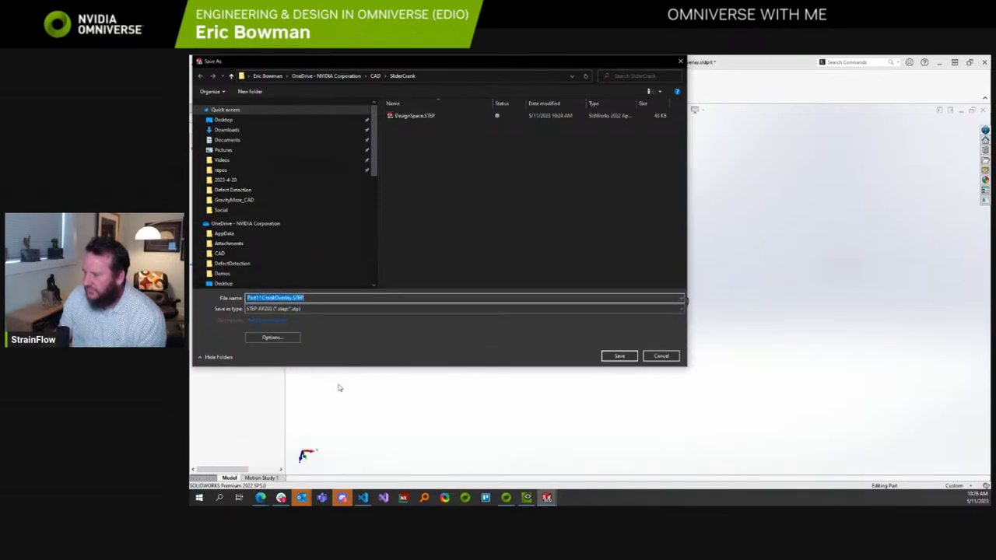
{"action": "left_click", "coordinate": [423, 118]}
{"action": "left_click", "coordinate": [611, 359]}
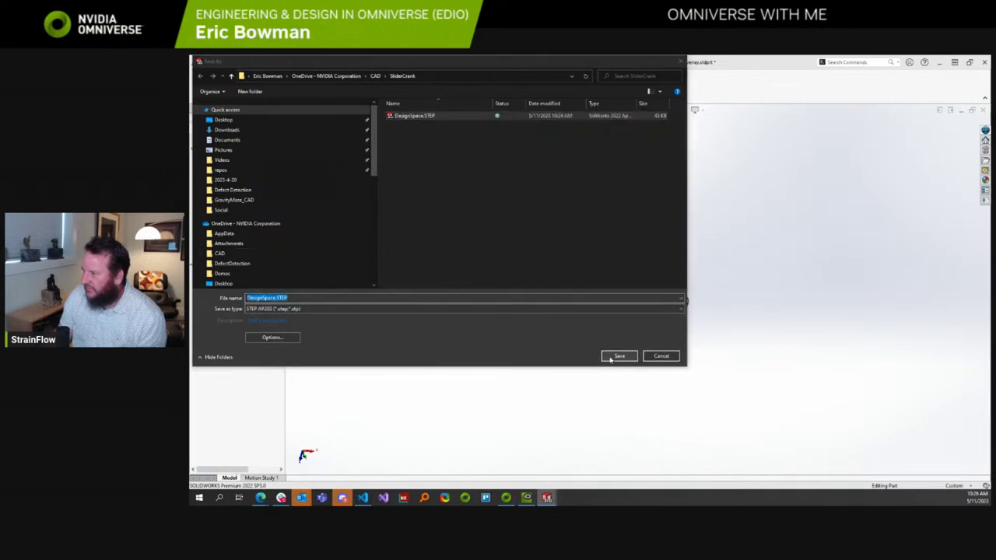
{"action": "left_click", "coordinate": [607, 276]}
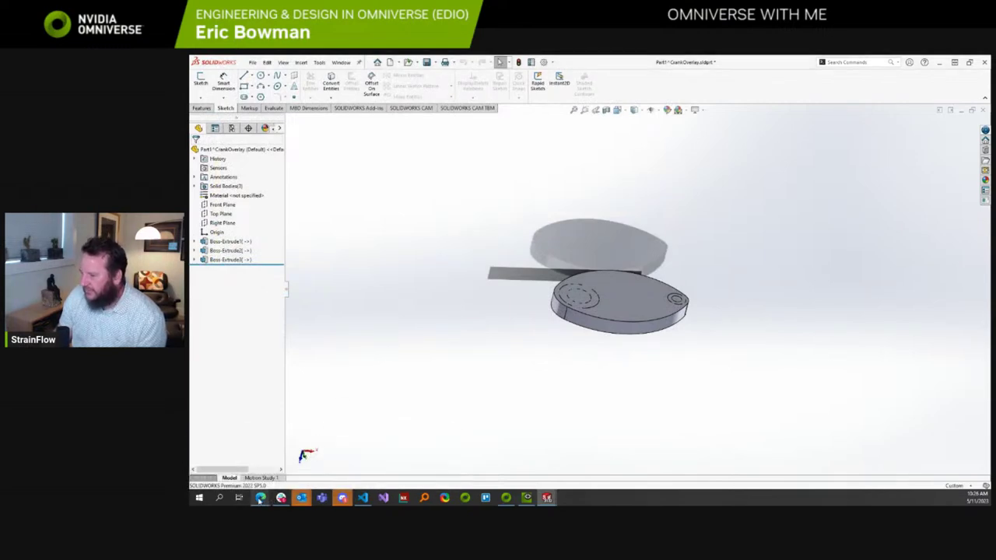
Switch back to CogniCAD and delete the DesignSpace project from the models list.
{"action": "mouse_move", "coordinate": [260, 499]}
{"action": "left_click", "coordinate": [396, 466]}
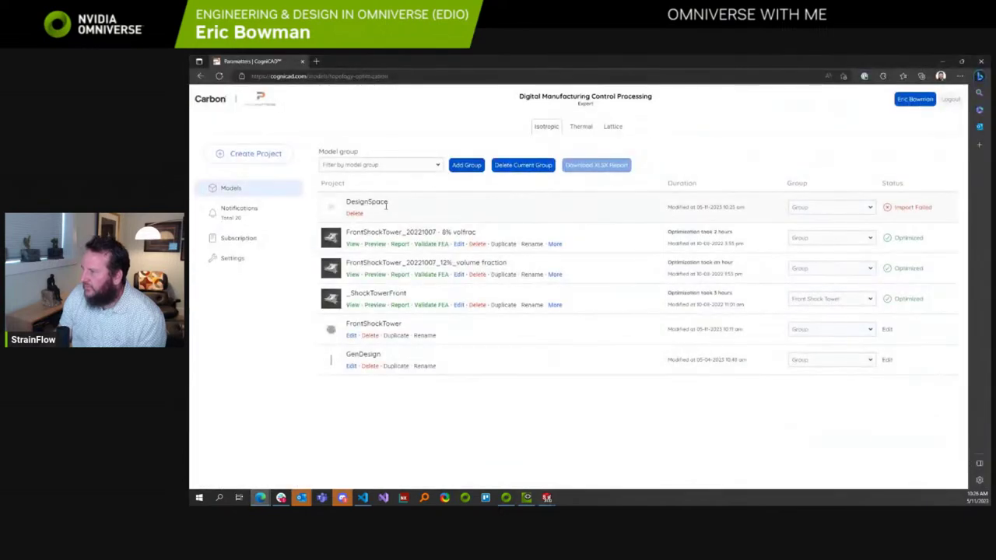
{"action": "left_click", "coordinate": [355, 214]}
{"action": "left_click", "coordinate": [428, 256]}
Create a new Isotropic Superior Topology project by uploading the re-exported DesignSpace.STEP and return to the models list.
{"action": "left_click", "coordinate": [247, 155]}
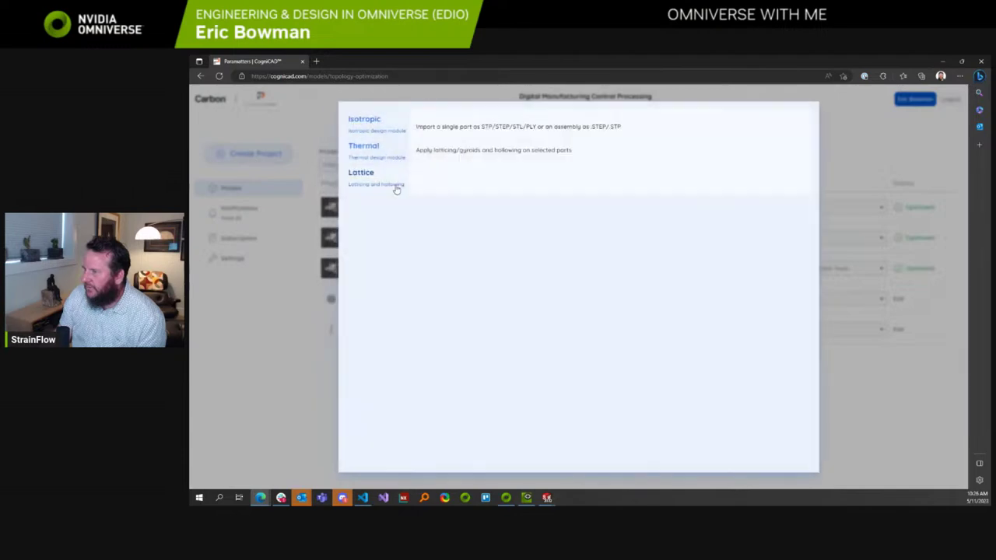
{"action": "left_click", "coordinate": [382, 130]}
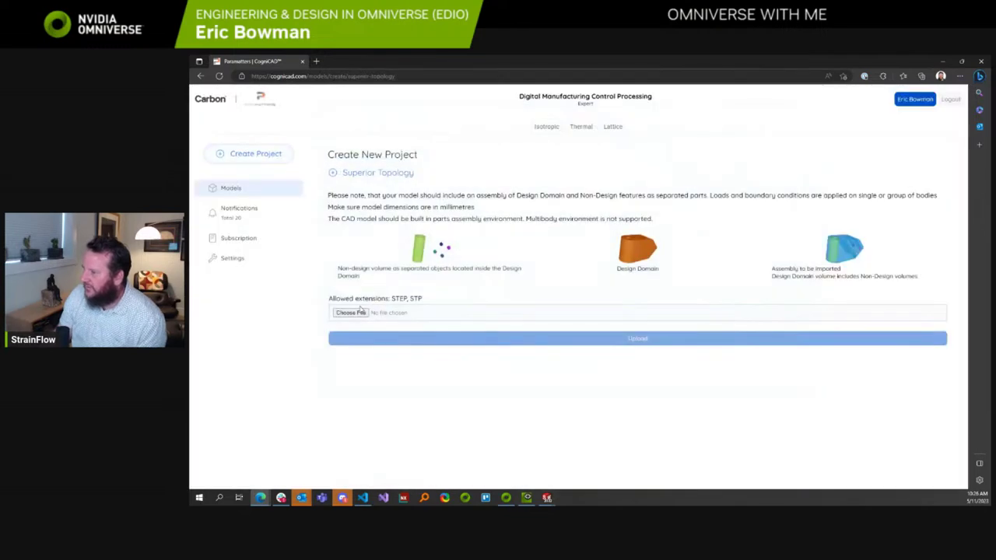
{"action": "left_click", "coordinate": [361, 312]}
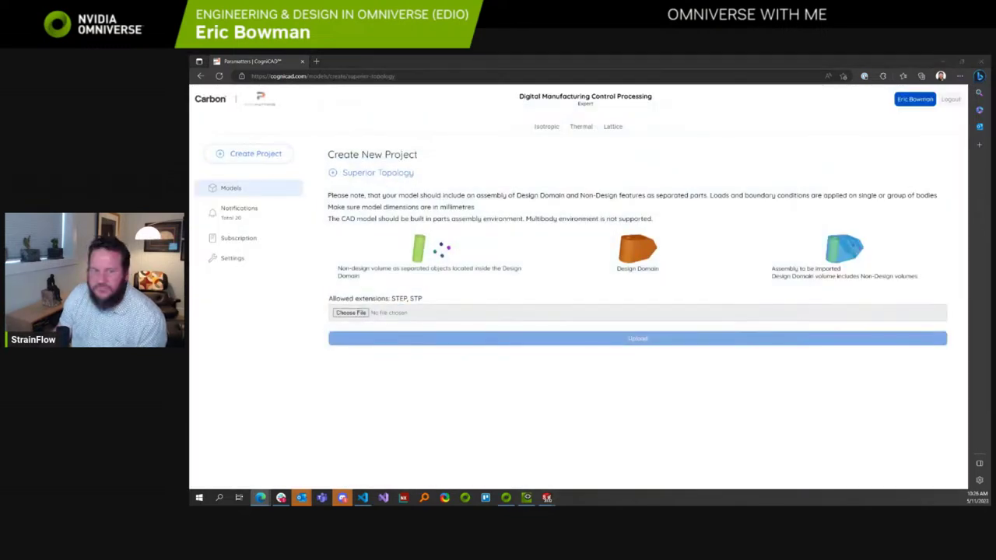
{"action": "key", "text": "Return"}
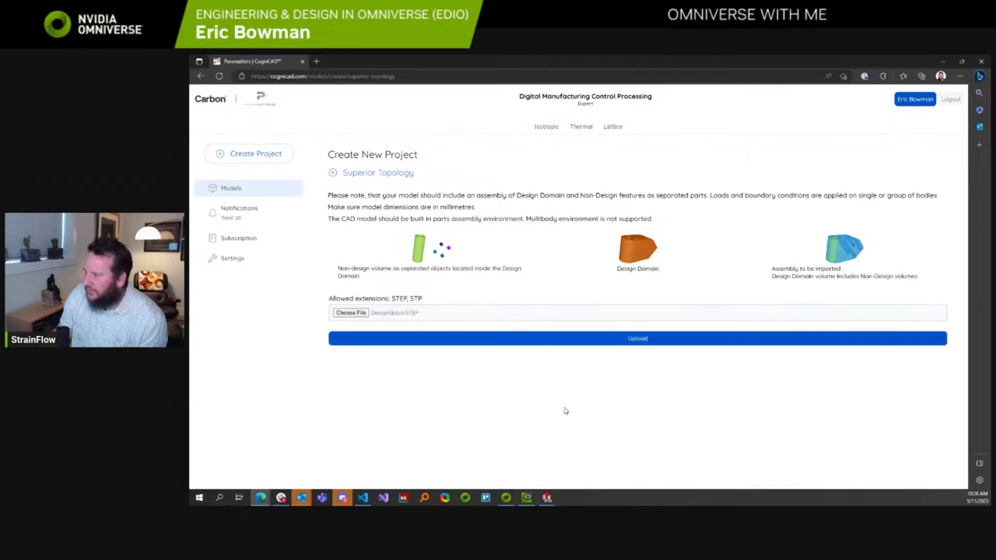
{"action": "left_click", "coordinate": [634, 340]}
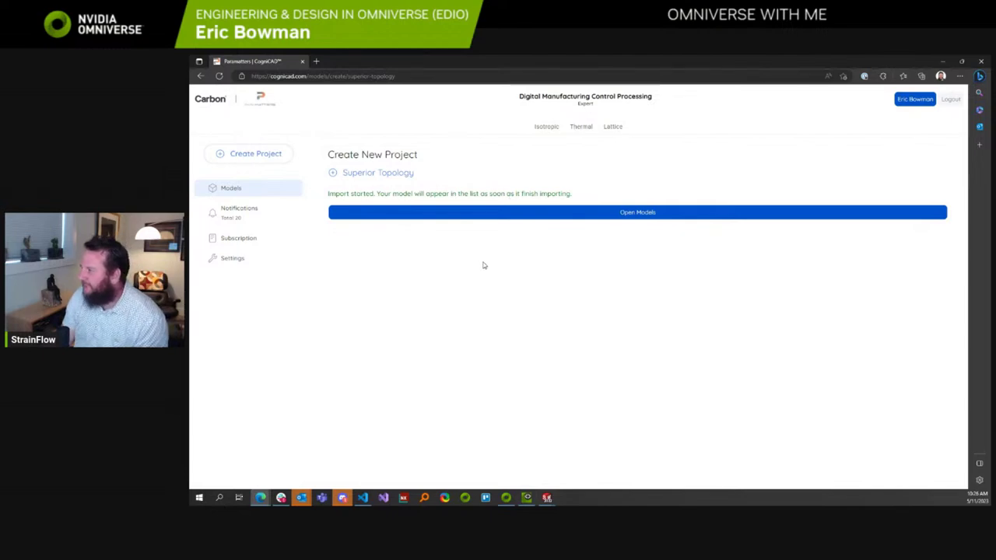
{"action": "left_click", "coordinate": [225, 188]}
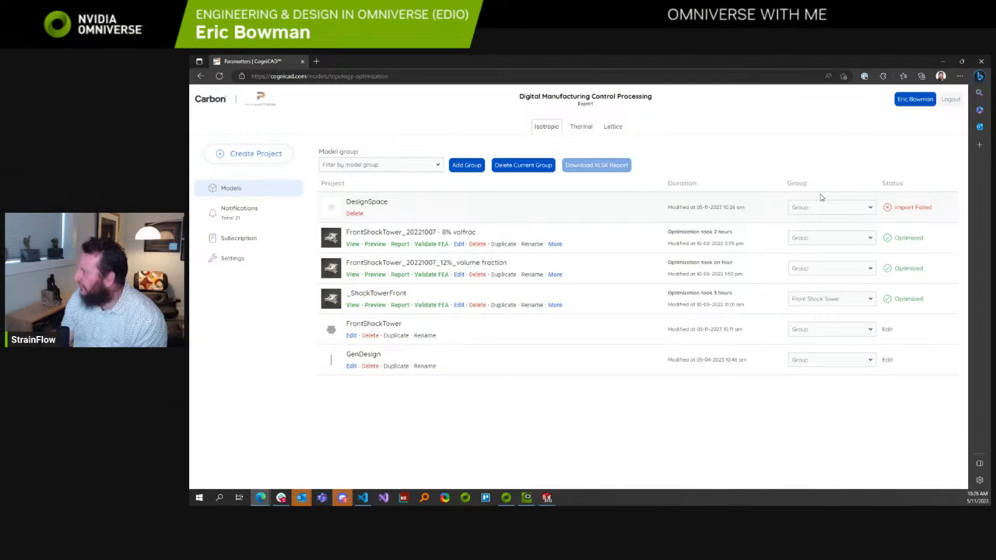
{"action": "left_click", "coordinate": [870, 209]}
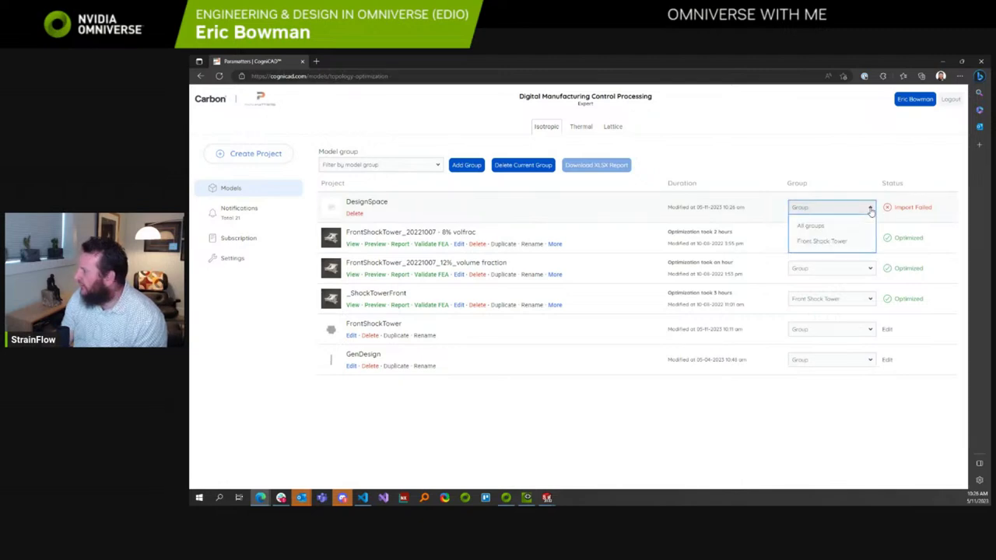
{"action": "left_click", "coordinate": [831, 241]}
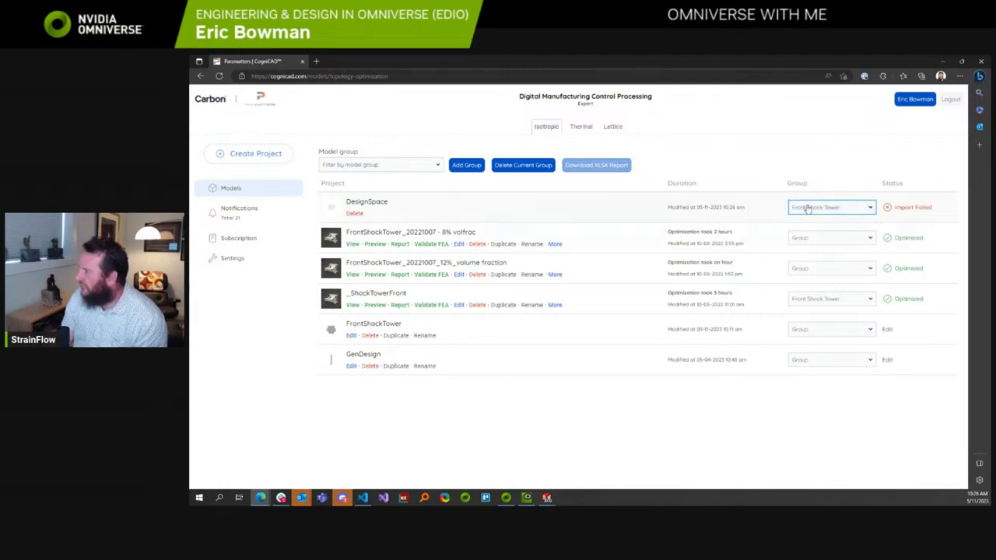
{"action": "left_click", "coordinate": [807, 208]}
{"action": "left_click", "coordinate": [837, 224]}
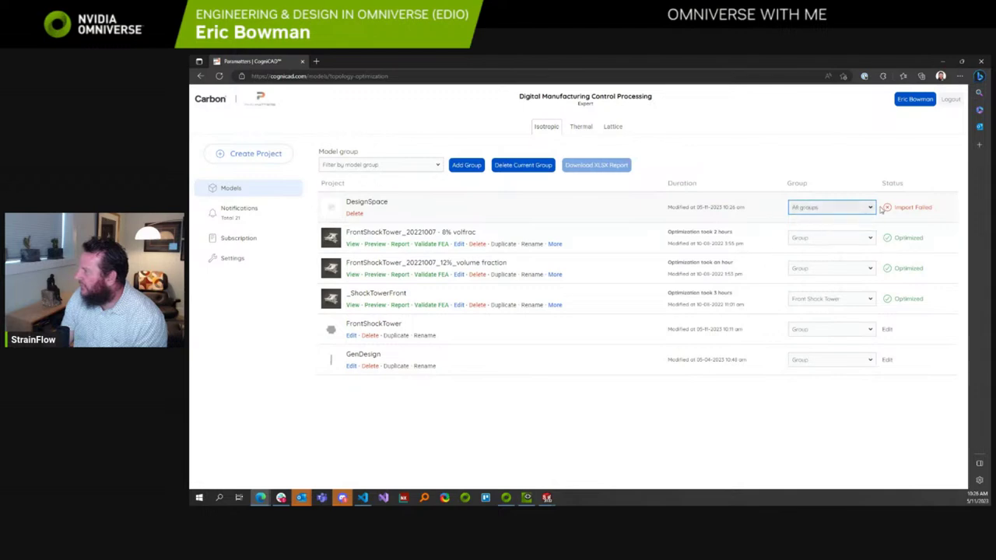
Delete the DesignSpace project from the CogniCAD models list and switch back to the overlay part in SOLIDWORKS.
{"action": "left_click", "coordinate": [354, 214]}
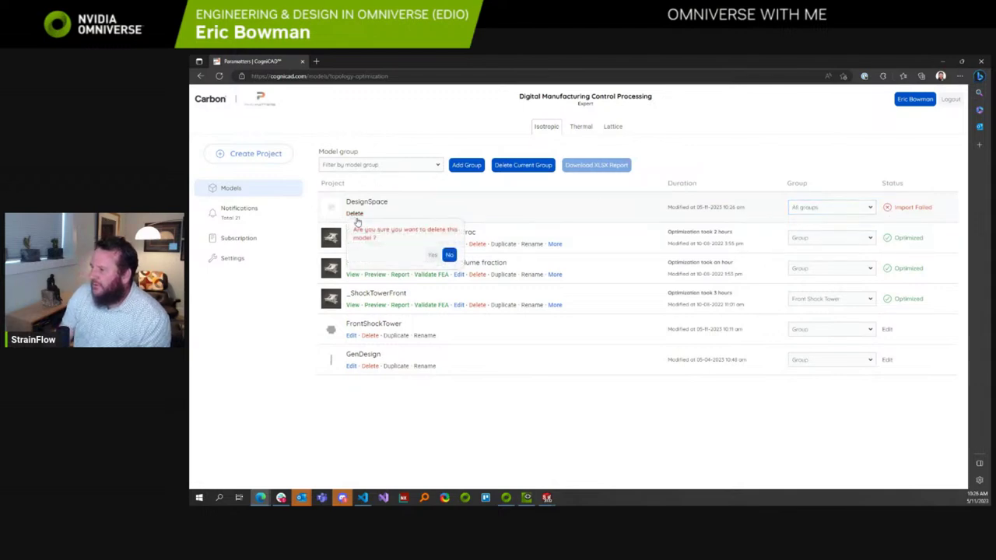
{"action": "left_click", "coordinate": [433, 255]}
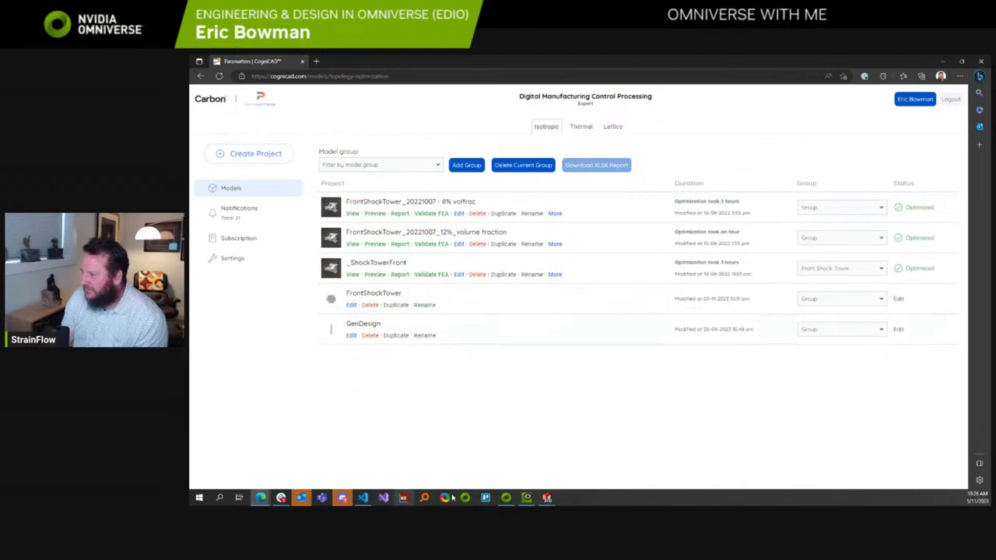
{"action": "mouse_move", "coordinate": [547, 498]}
{"action": "left_click", "coordinate": [588, 465]}
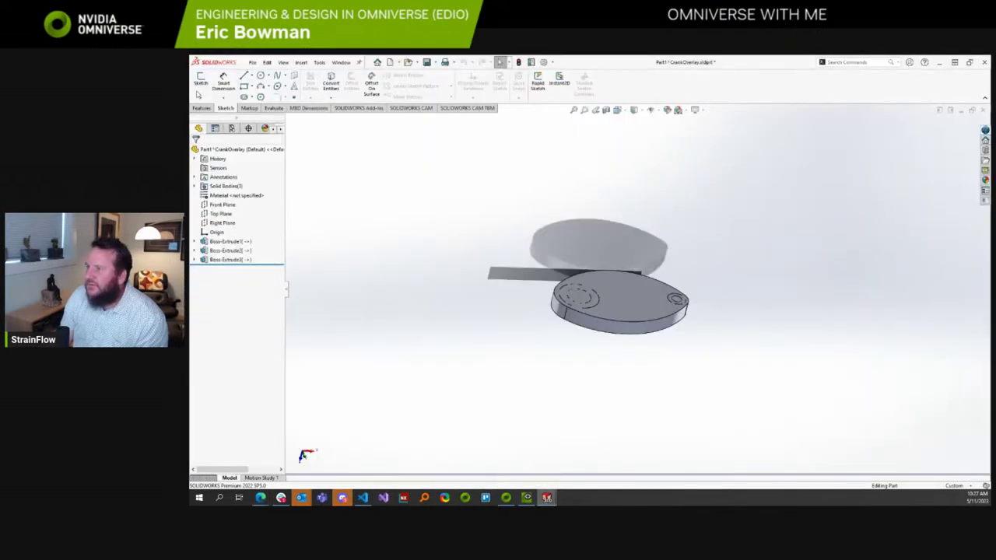
Save the overlay part under the new name DesignDomain.SLDPRT in the SliderCrank folder, accepting the virtual component reference change.
{"action": "left_click", "coordinate": [253, 62]}
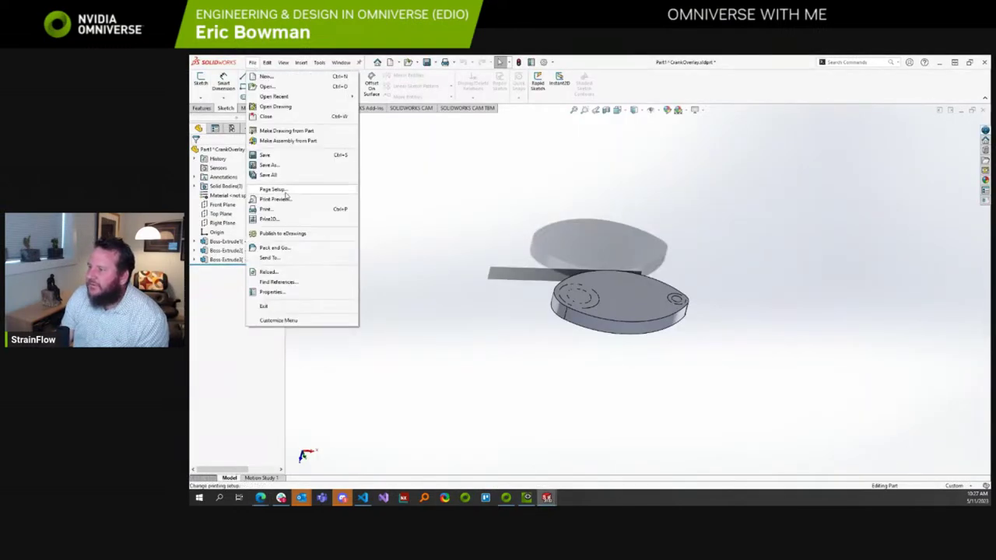
{"action": "left_click", "coordinate": [284, 165]}
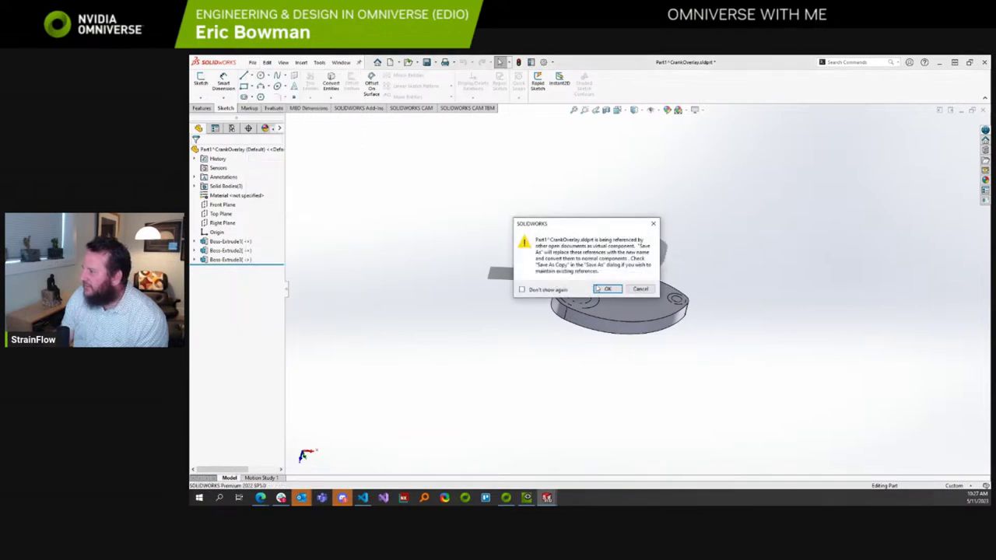
{"action": "left_click", "coordinate": [608, 289]}
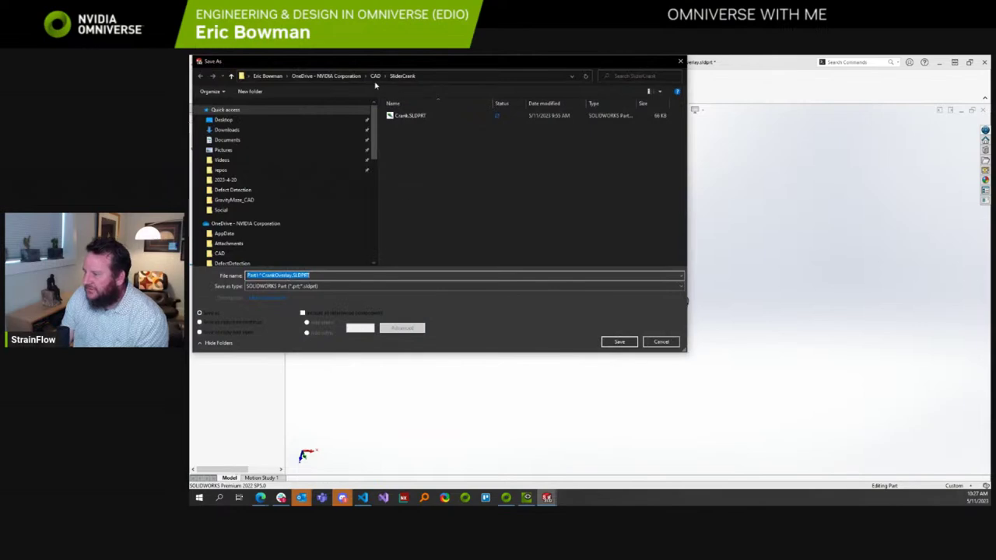
{"action": "key", "text": "Return"}
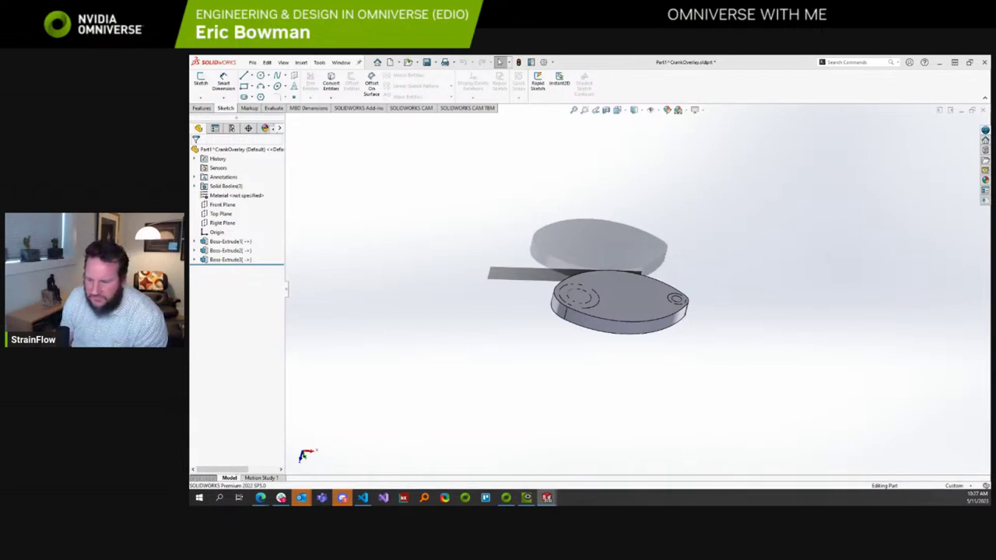
{"action": "key", "text": "ctrl+Tab"}
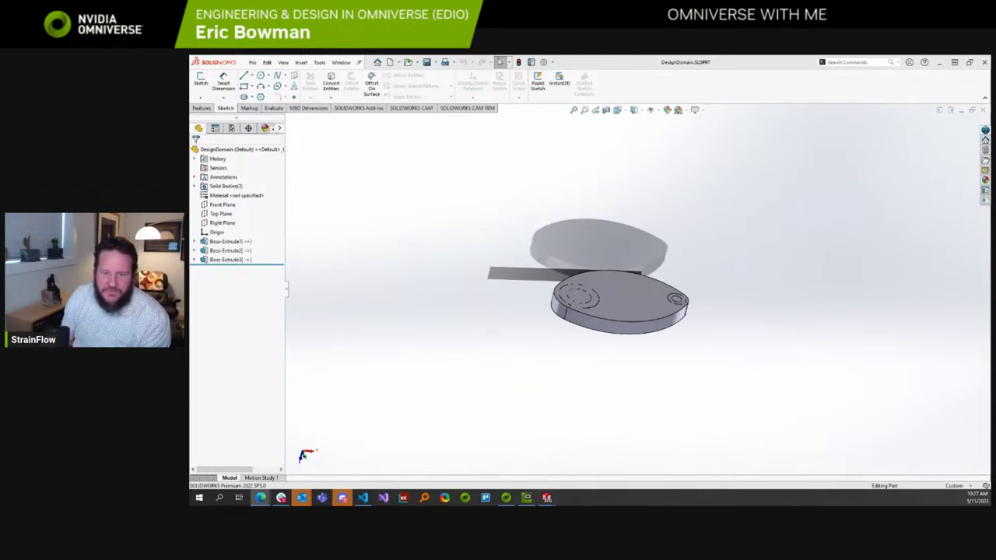
{"action": "key", "text": "alt+Tab"}
{"action": "scroll", "coordinate": [425, 361], "scroll_direction": "down", "scroll_amount": 3}
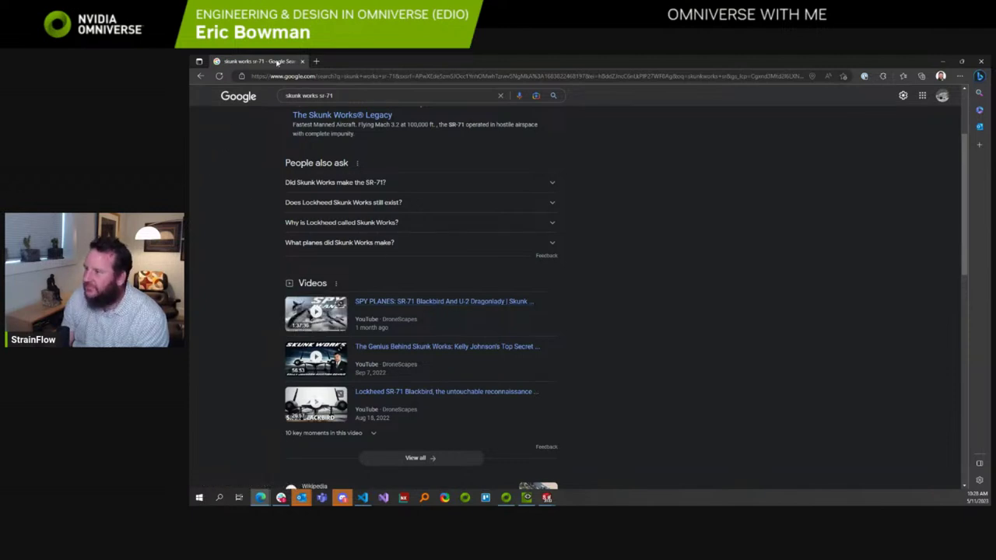
{"action": "key", "text": "alt+Tab"}
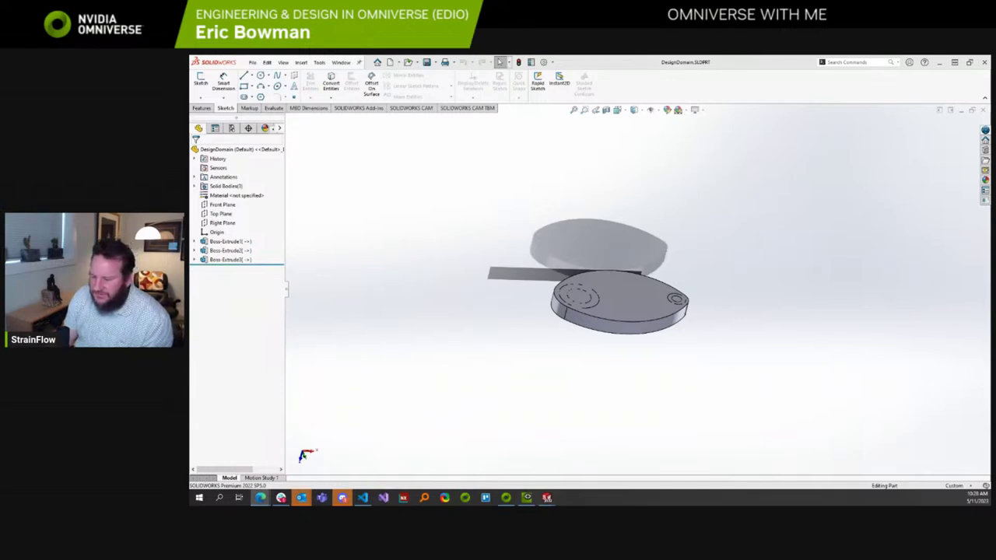
Switch to Siemens NX and try to open DesignDomain.SLDPRT from the SliderCrank folder.
{"action": "left_click", "coordinate": [547, 497]}
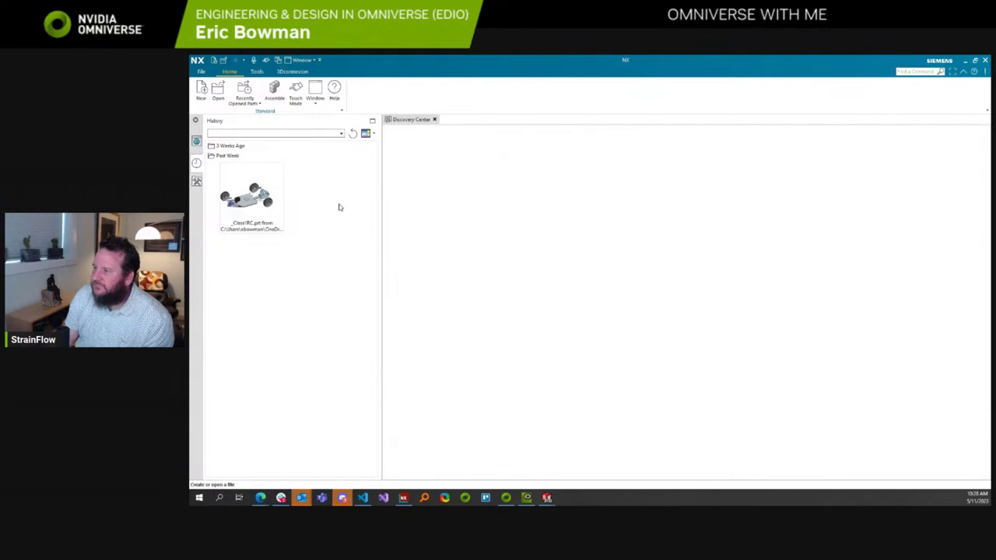
{"action": "left_click", "coordinate": [218, 91]}
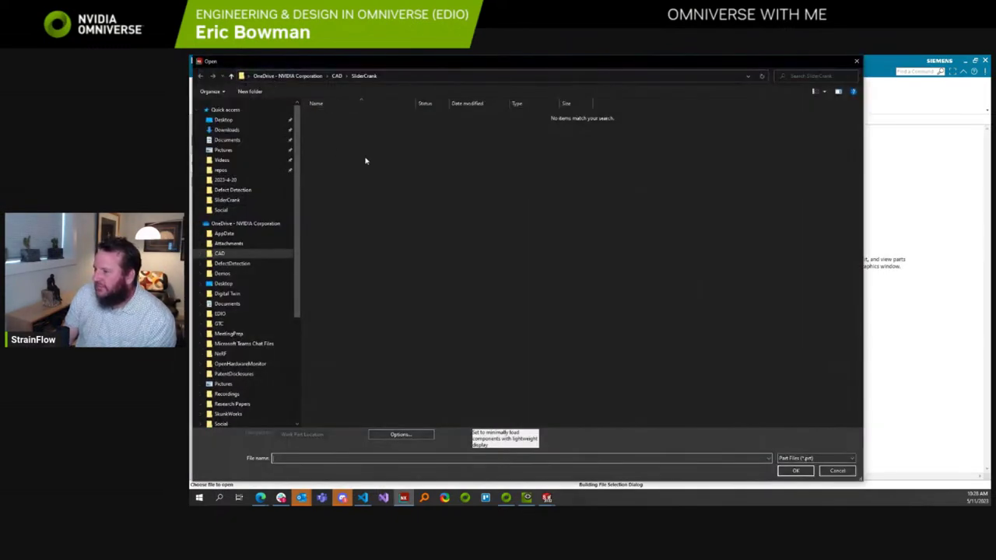
{"action": "left_click", "coordinate": [815, 458]}
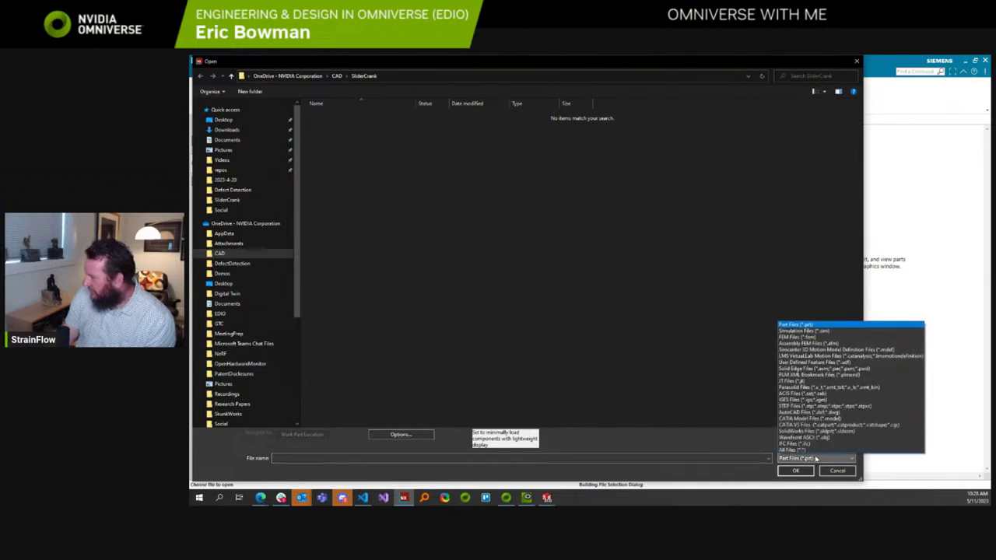
{"action": "left_click", "coordinate": [823, 452]}
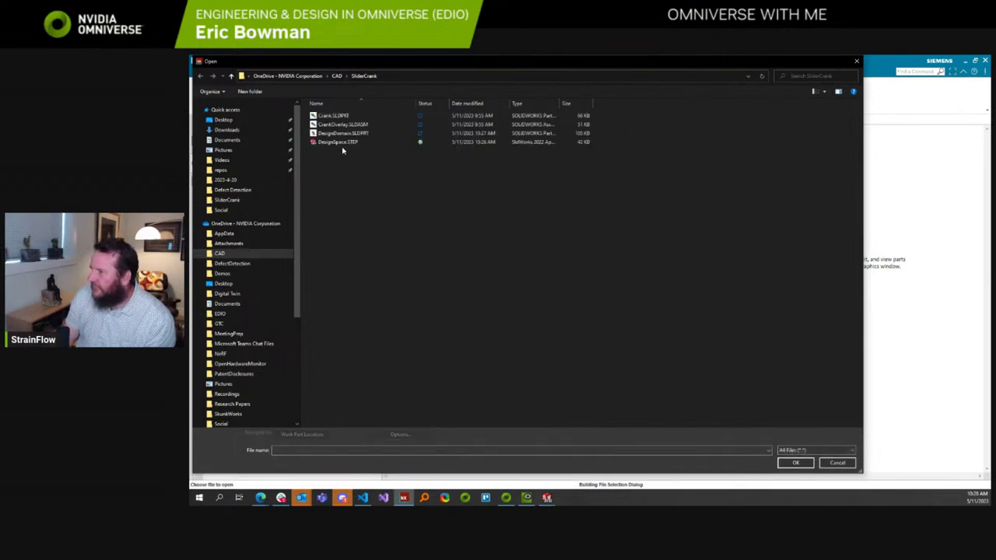
{"action": "left_click", "coordinate": [339, 144]}
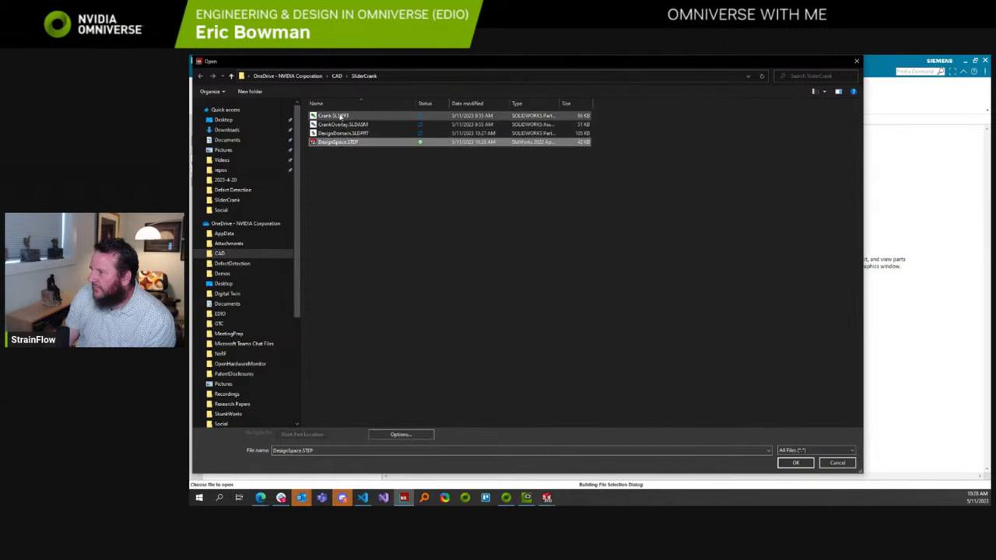
{"action": "left_click", "coordinate": [342, 133]}
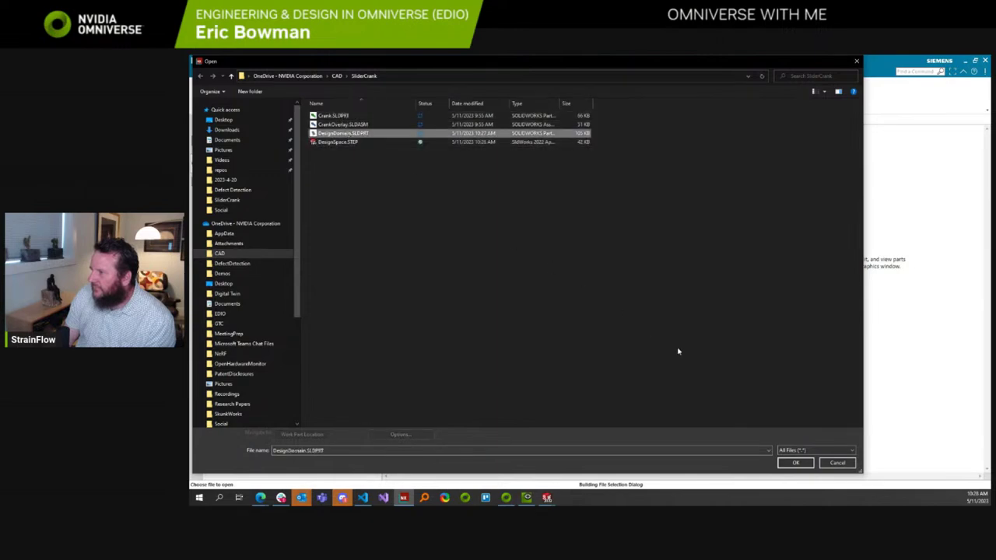
{"action": "left_click", "coordinate": [795, 463]}
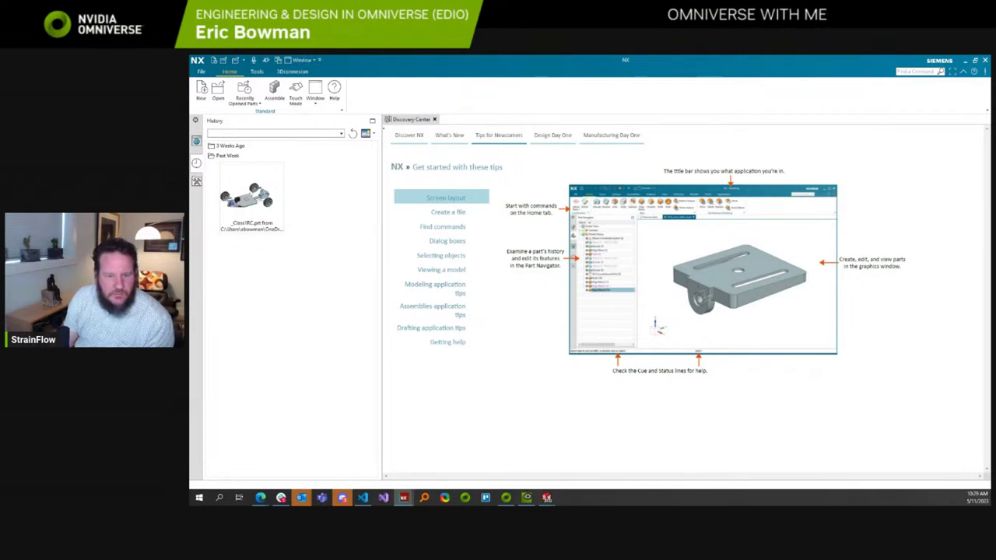
{"action": "key", "text": "ctrl+o"}
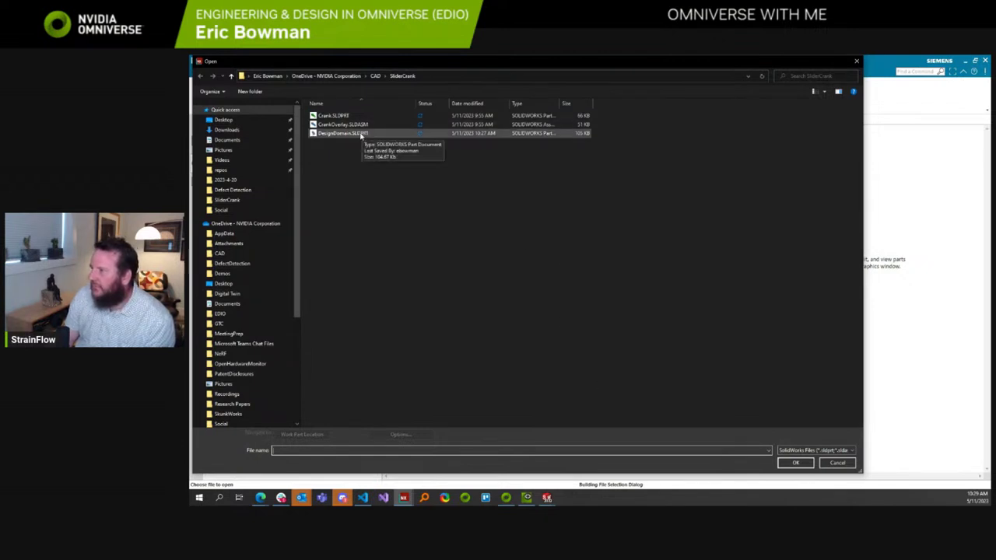
{"action": "left_click", "coordinate": [837, 463]}
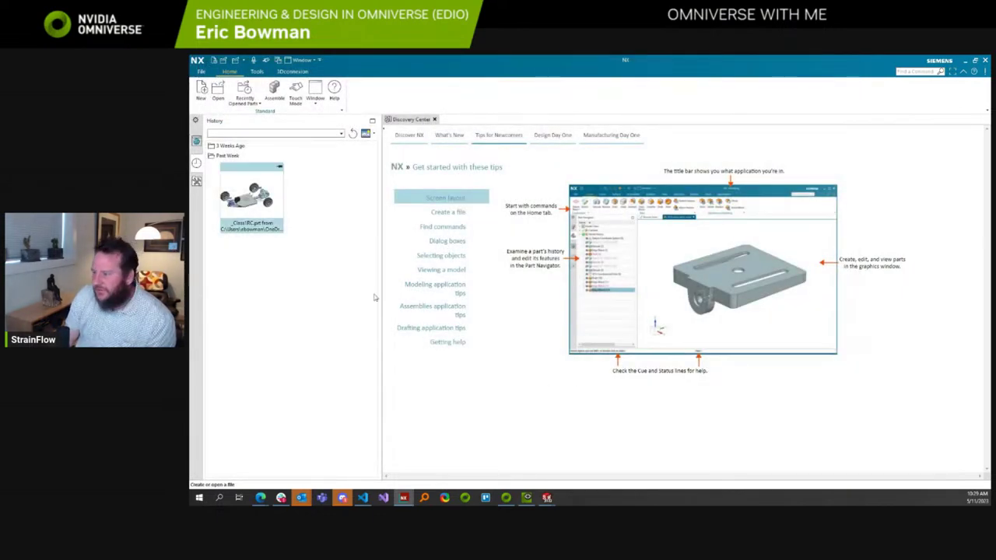
Open DesignSpace.STEP from the SliderCrank folder in NX, listing all file types.
{"action": "left_click", "coordinate": [220, 93]}
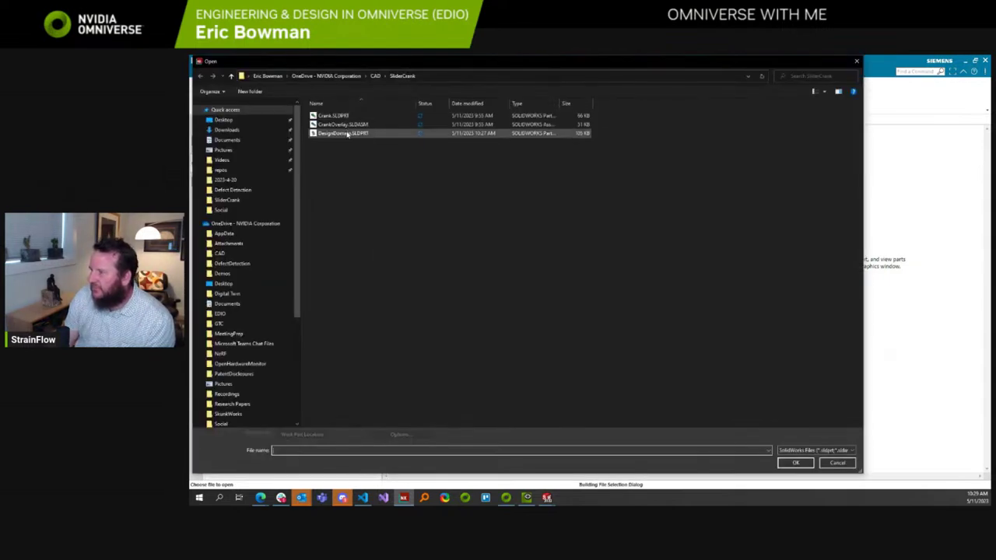
{"action": "left_click", "coordinate": [850, 452]}
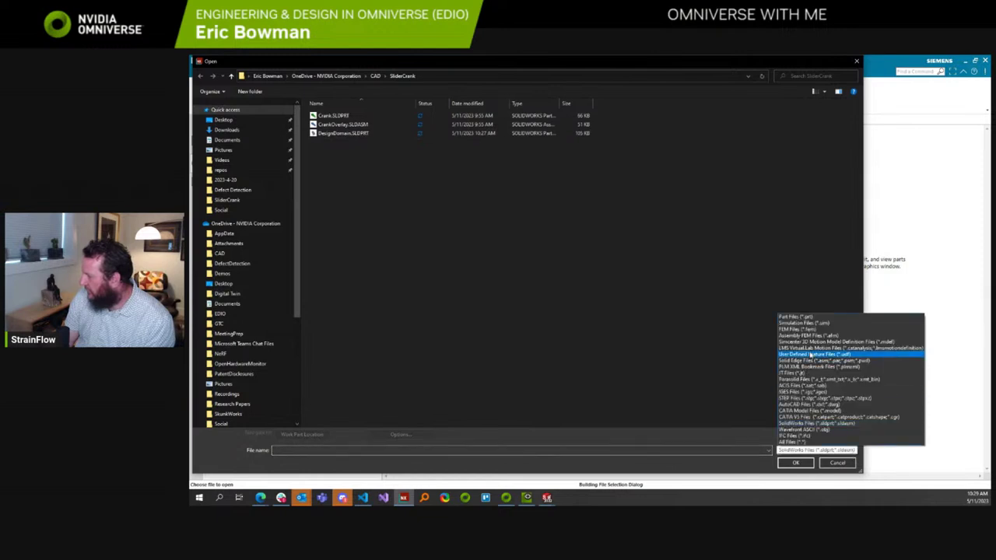
{"action": "left_click", "coordinate": [802, 436]}
{"action": "left_click", "coordinate": [810, 449]}
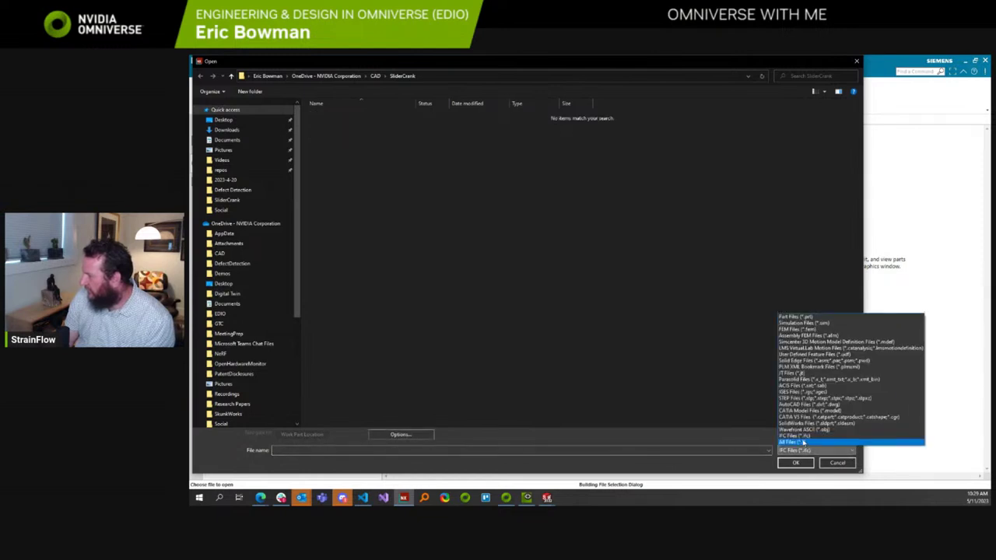
{"action": "left_click", "coordinate": [790, 443]}
{"action": "left_click", "coordinate": [356, 153]}
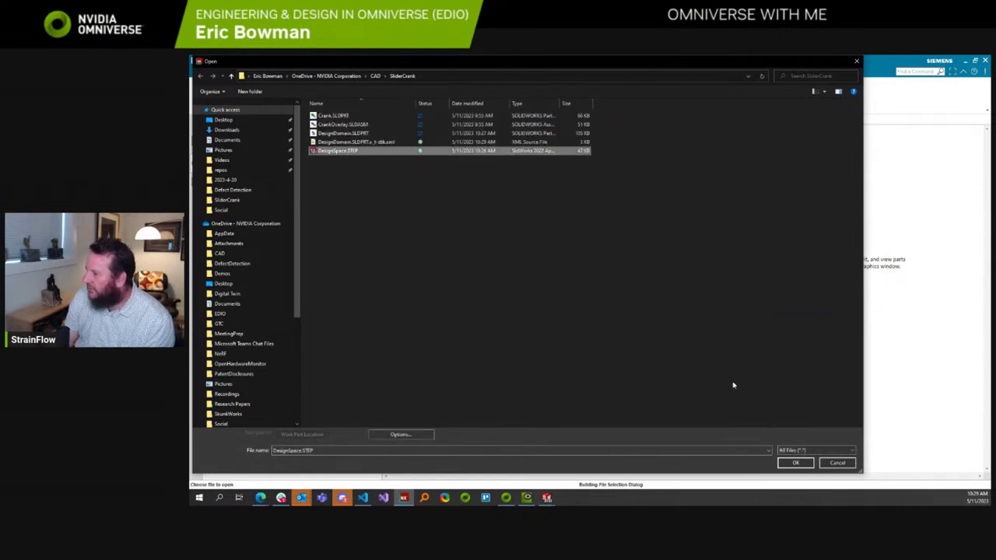
{"action": "left_click", "coordinate": [795, 462]}
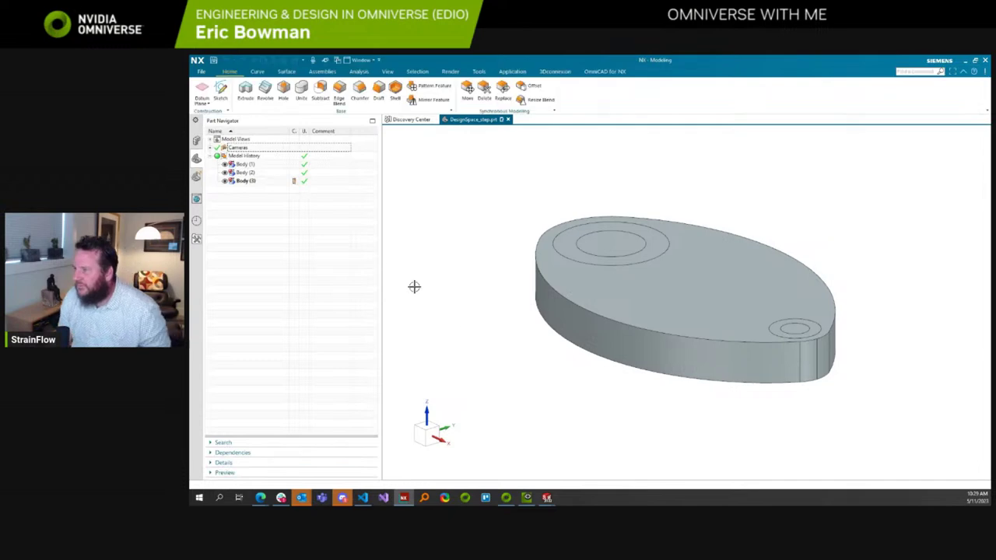
Highlight Body (1), Body (2) and Body (3) in turn to identify each solid of the imported part.
{"action": "left_click", "coordinate": [233, 165]}
{"action": "middle_click_drag", "start_coordinate": [327, 202], "coordinate": [417, 268]}
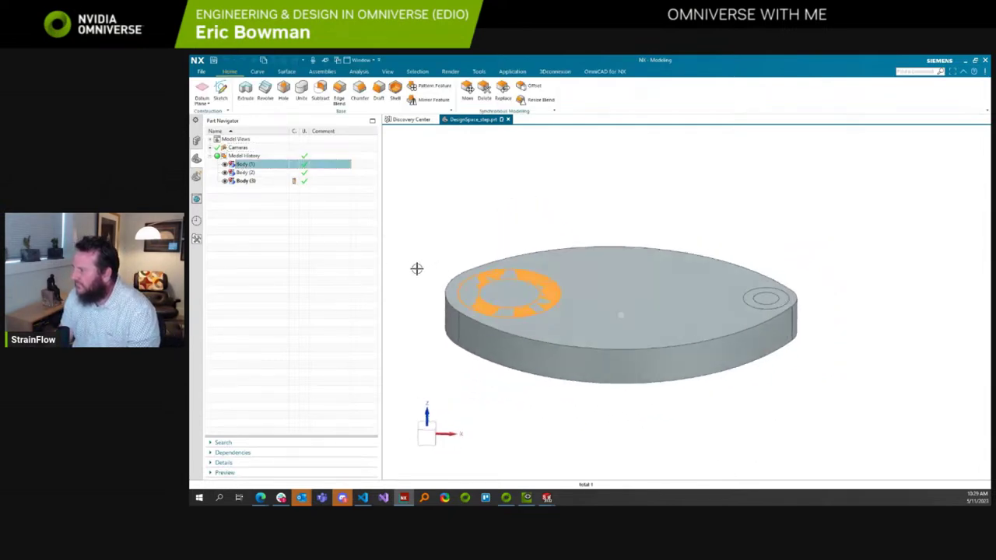
{"action": "left_click", "coordinate": [253, 173]}
{"action": "left_click", "coordinate": [251, 181]}
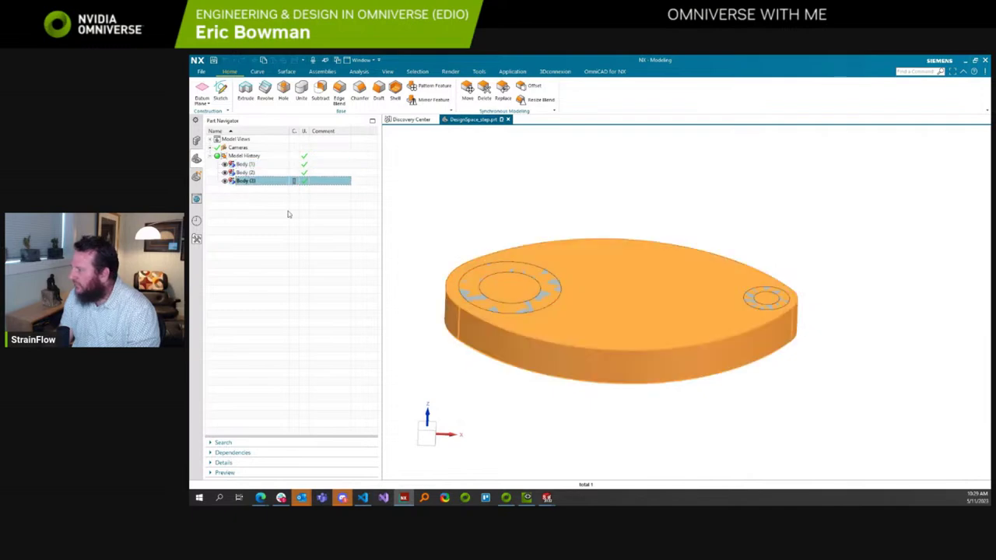
{"action": "middle_click_drag", "start_coordinate": [288, 214], "coordinate": [276, 227]}
{"action": "left_click", "coordinate": [267, 191]}
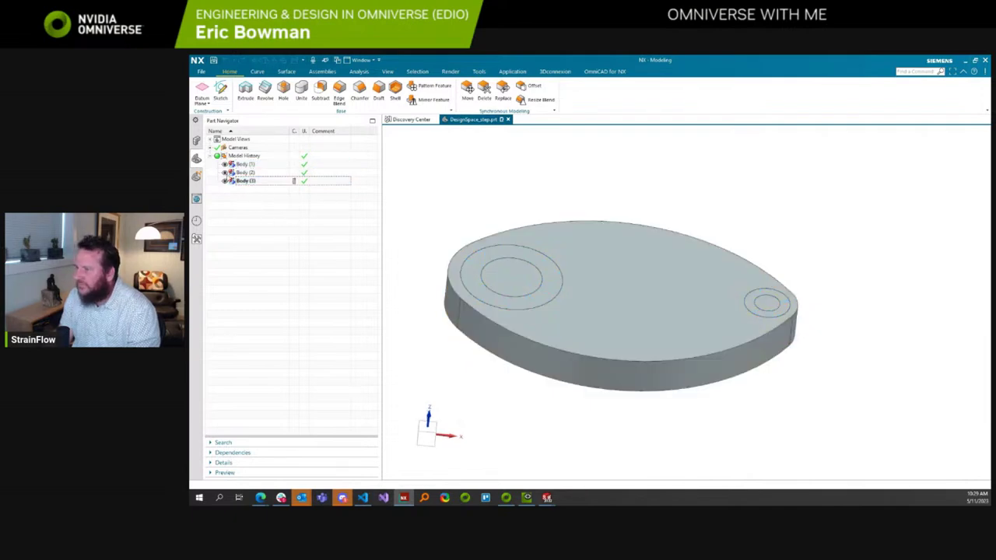
Hide and reshow Body (2), Body (1) and Body (3) one at a time to check the rings and design space.
{"action": "left_click", "coordinate": [227, 173]}
{"action": "left_click", "coordinate": [226, 172]}
{"action": "left_click", "coordinate": [226, 164]}
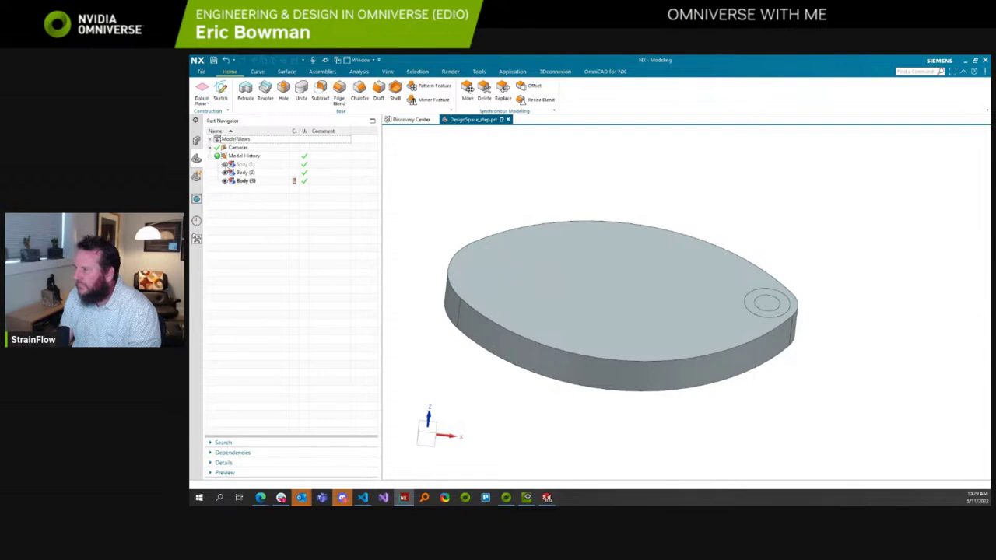
{"action": "left_click", "coordinate": [226, 164]}
{"action": "left_click", "coordinate": [226, 182]}
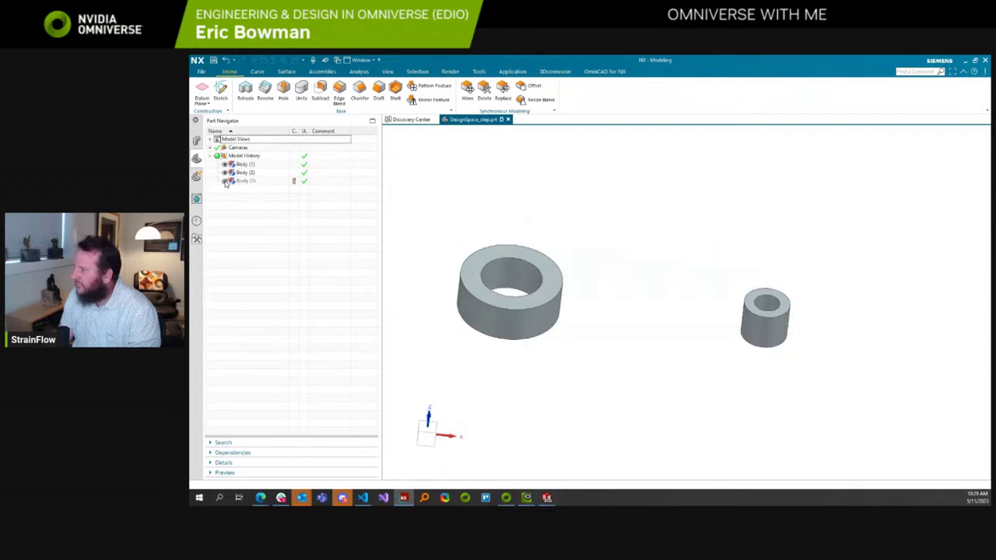
{"action": "left_click", "coordinate": [225, 181]}
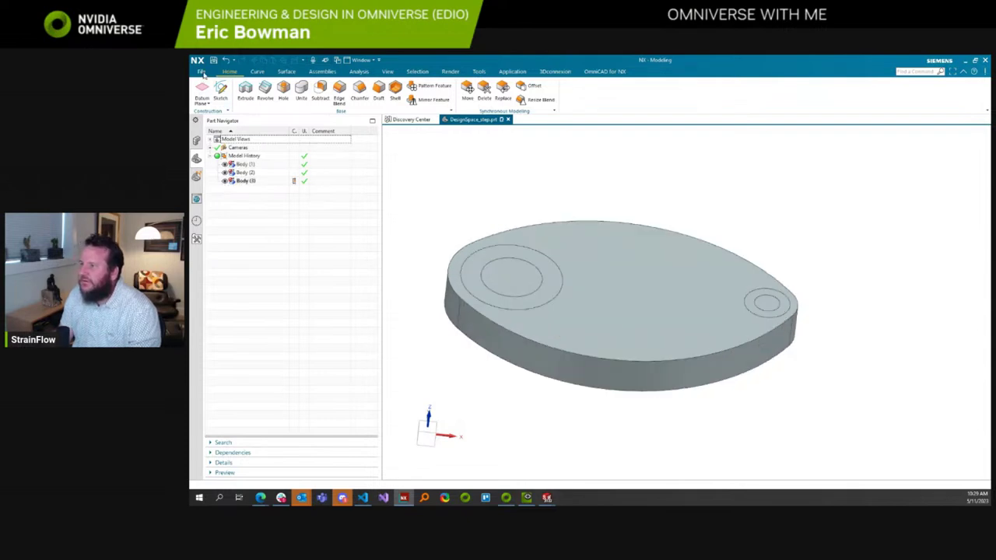
Export the part as a STEP file with the AP214 protocol, naming the output DesignSpace_NX.
{"action": "left_click", "coordinate": [202, 71]}
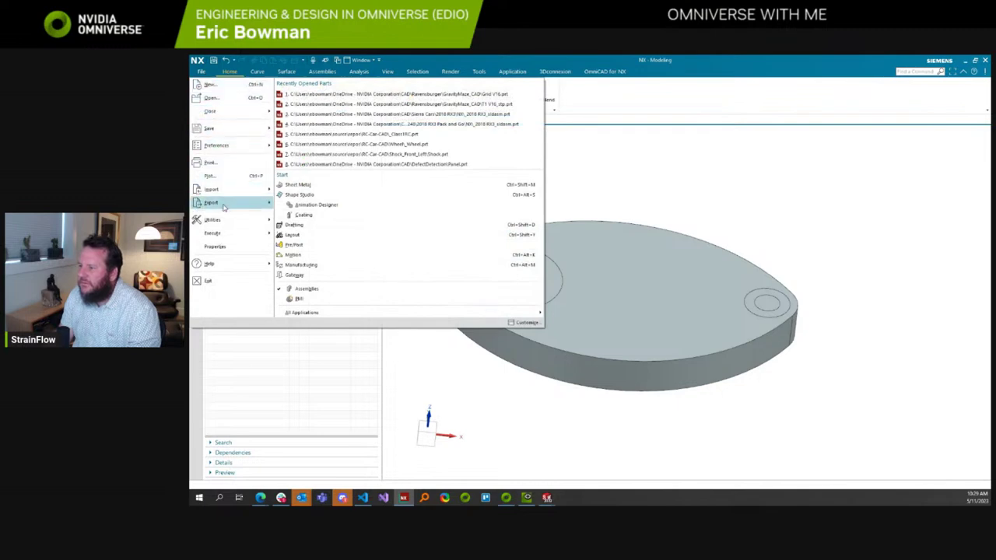
{"action": "mouse_move", "coordinate": [223, 206]}
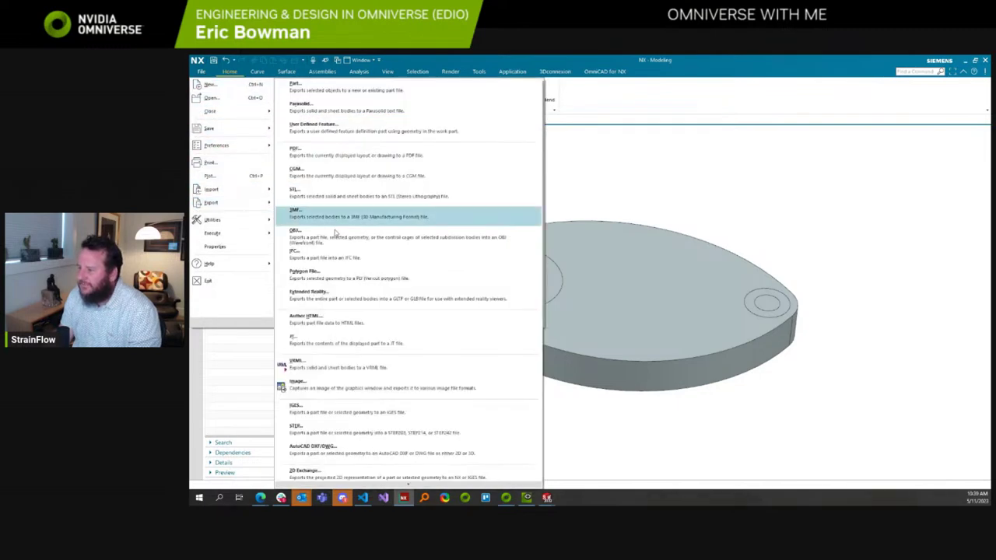
{"action": "scroll", "coordinate": [404, 295], "scroll_direction": "down", "scroll_amount": 3}
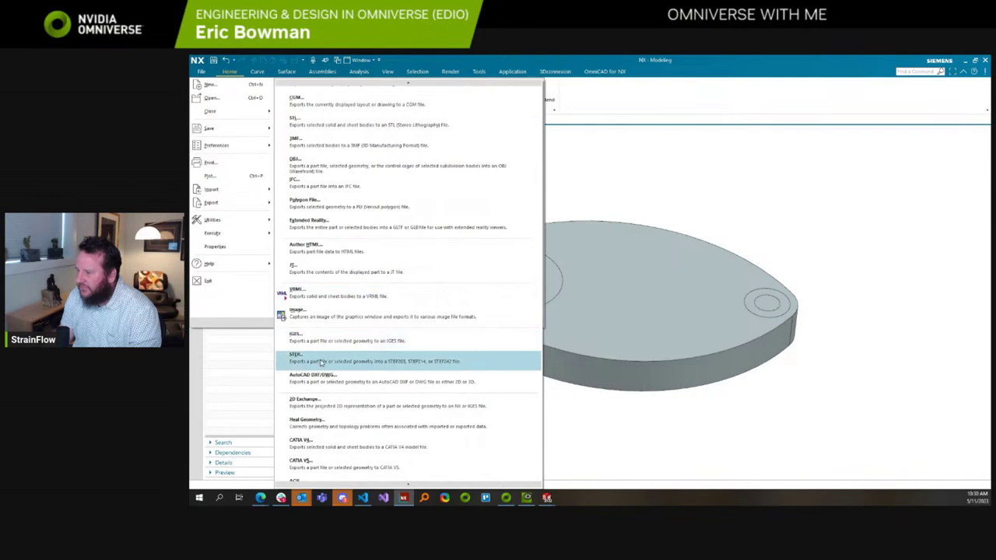
{"action": "left_click", "coordinate": [319, 362]}
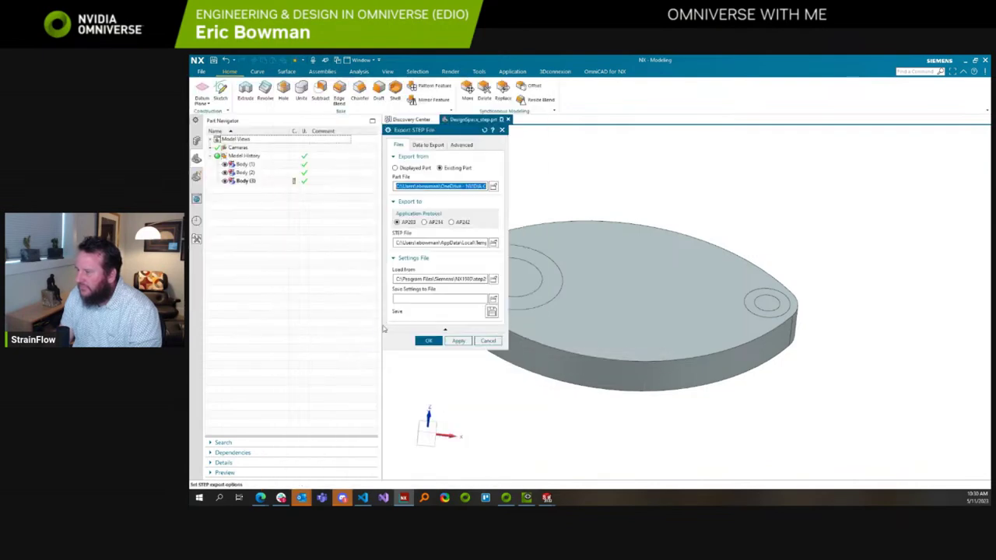
{"action": "left_click", "coordinate": [452, 224]}
{"action": "left_click", "coordinate": [590, 285]}
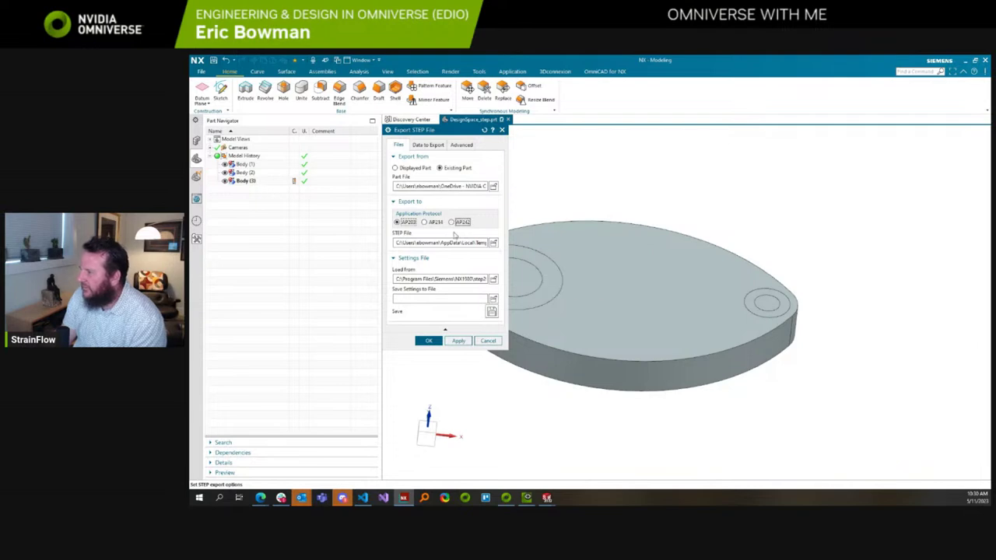
{"action": "left_click", "coordinate": [425, 222]}
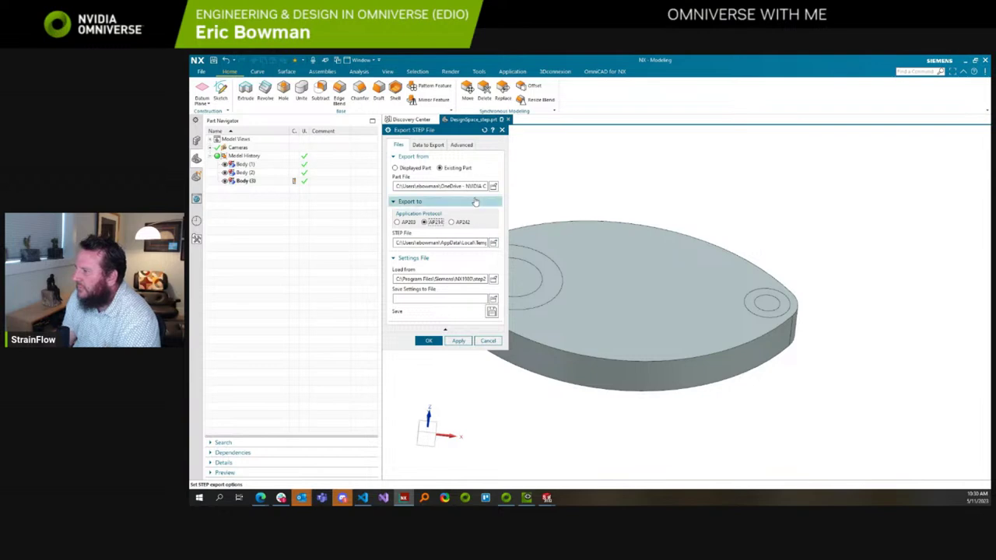
{"action": "left_click", "coordinate": [494, 243]}
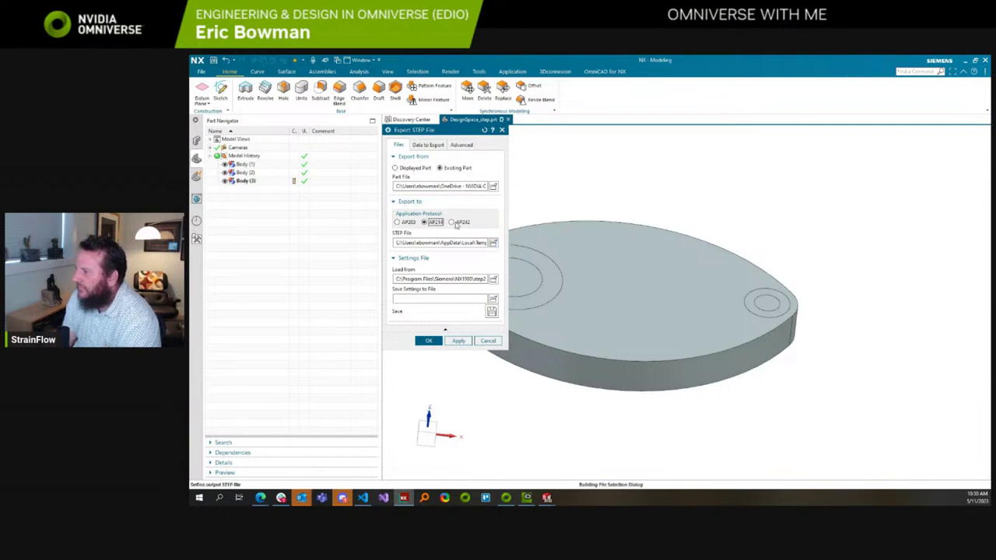
{"action": "key", "text": "Escape"}
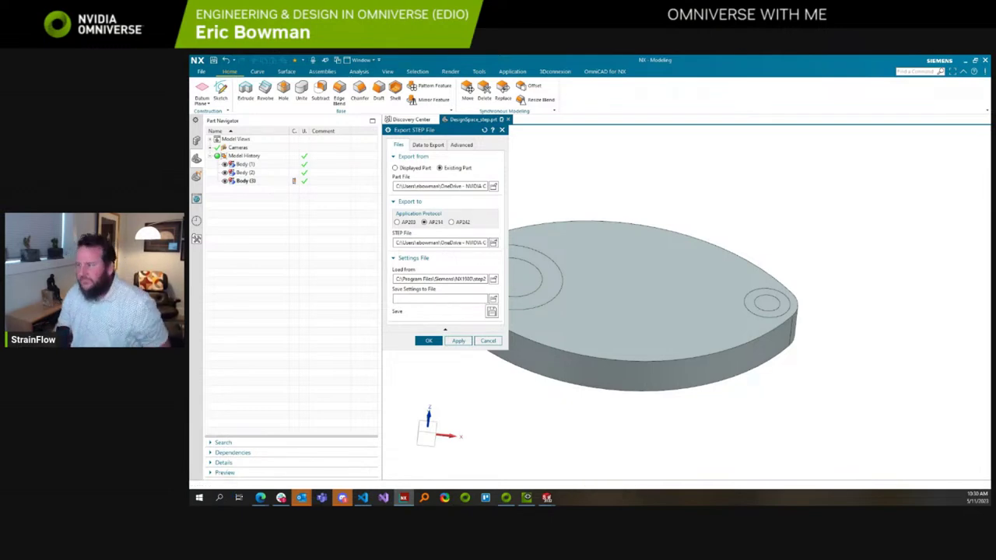
{"action": "left_click", "coordinate": [427, 342]}
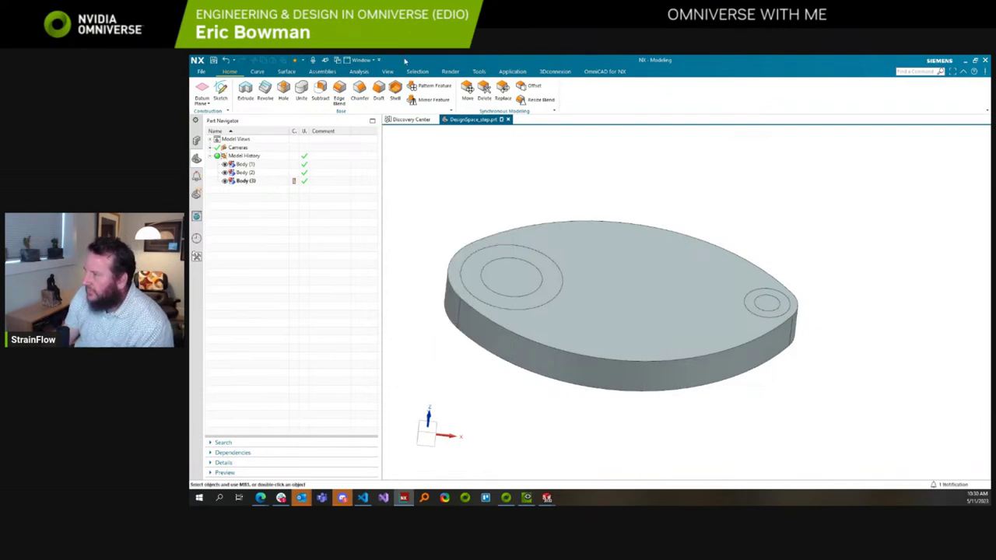
Switch to CogniCAD in the browser, create a new isotropic project and upload DesignSpace_NX.stp.
{"action": "mouse_move", "coordinate": [261, 498]}
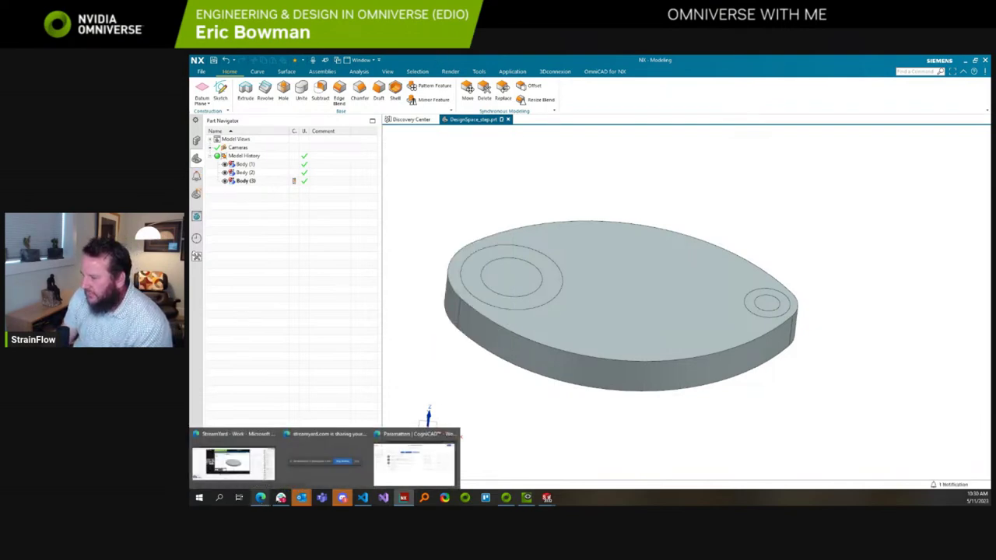
{"action": "left_click", "coordinate": [416, 455]}
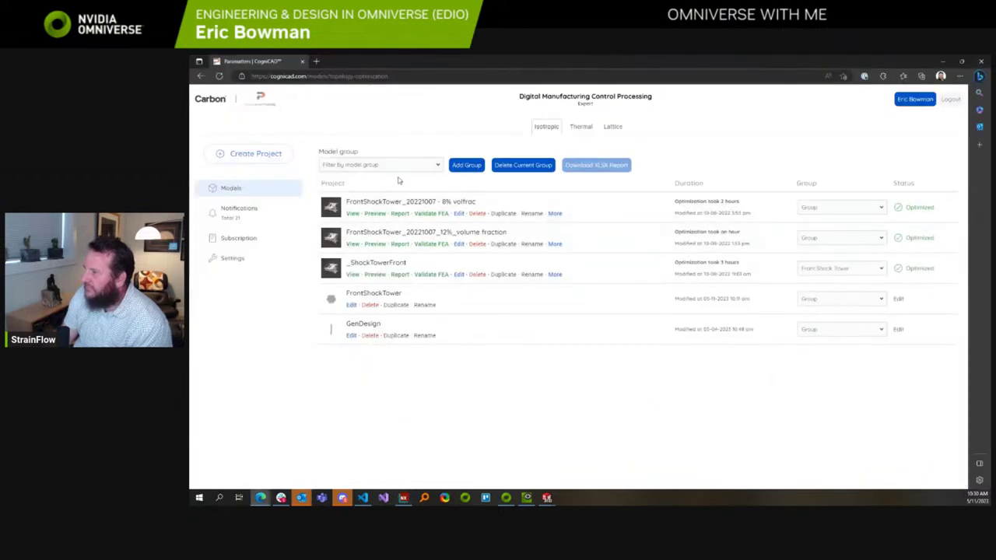
{"action": "left_click", "coordinate": [242, 159]}
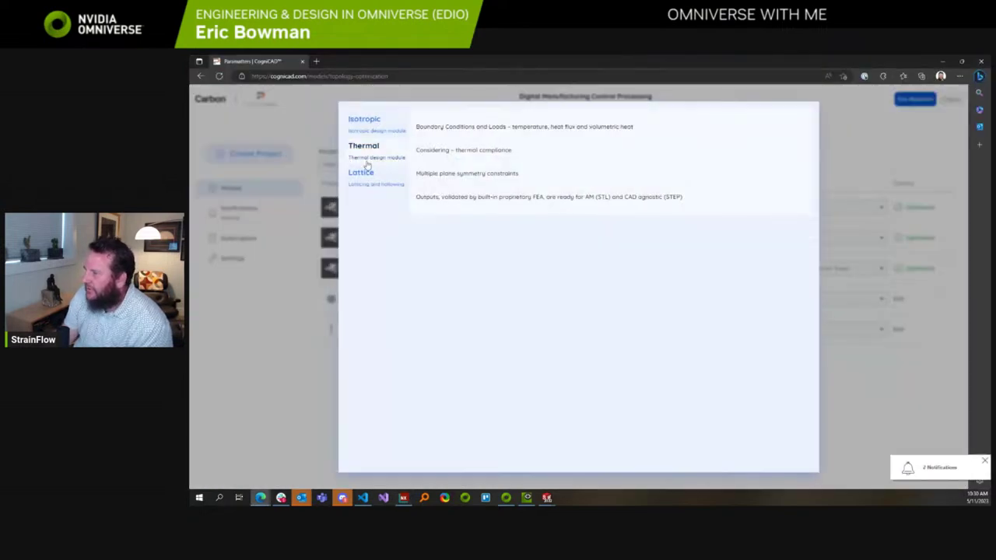
{"action": "left_click", "coordinate": [362, 121]}
{"action": "left_click", "coordinate": [350, 312]}
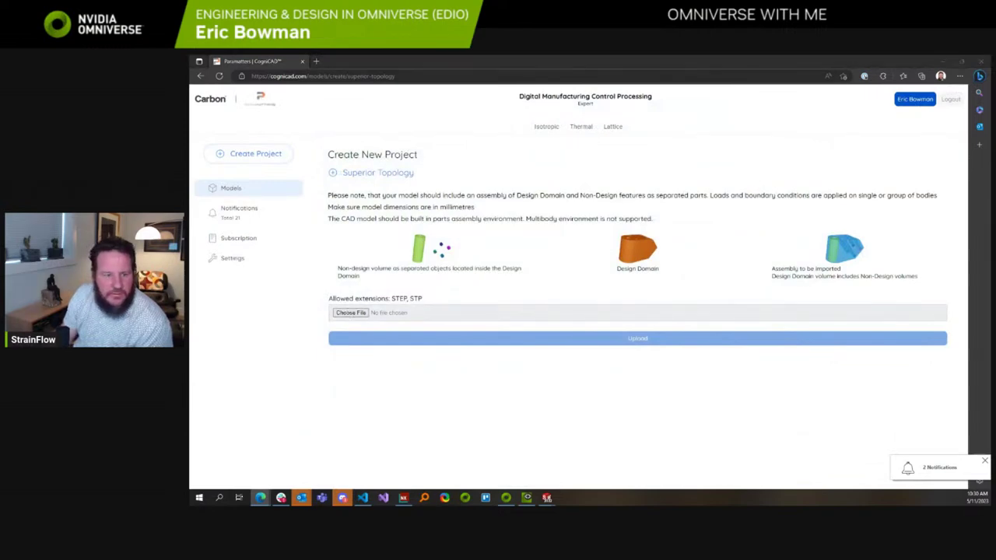
{"action": "key", "text": "Return"}
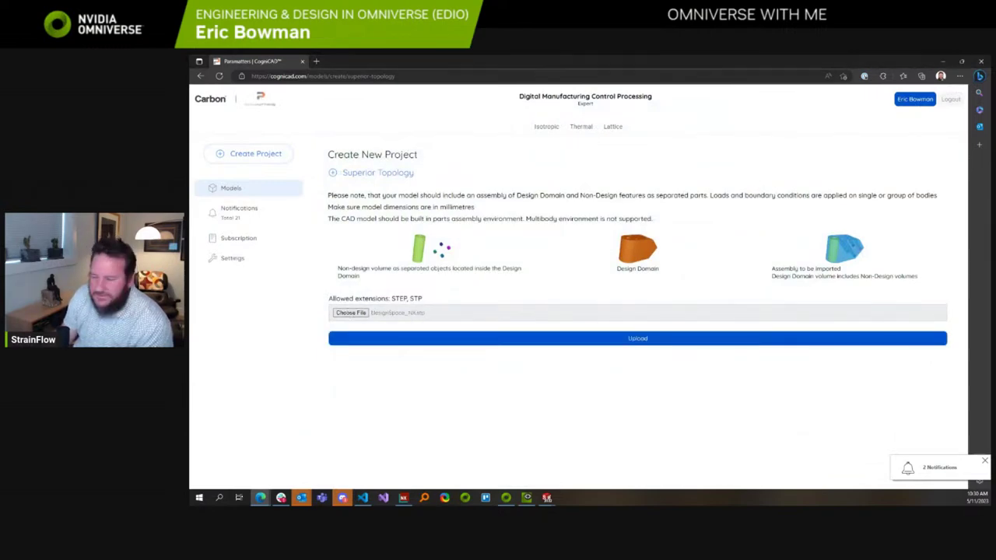
{"action": "left_click", "coordinate": [606, 340]}
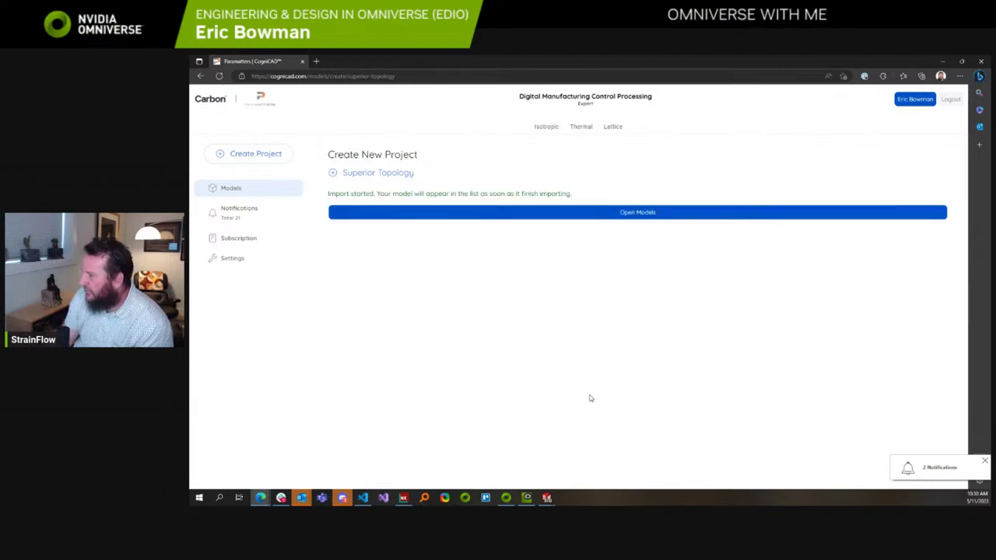
Check the import status of DesignSpace_NX in the CogniCAD models list.
{"action": "left_click", "coordinate": [230, 189]}
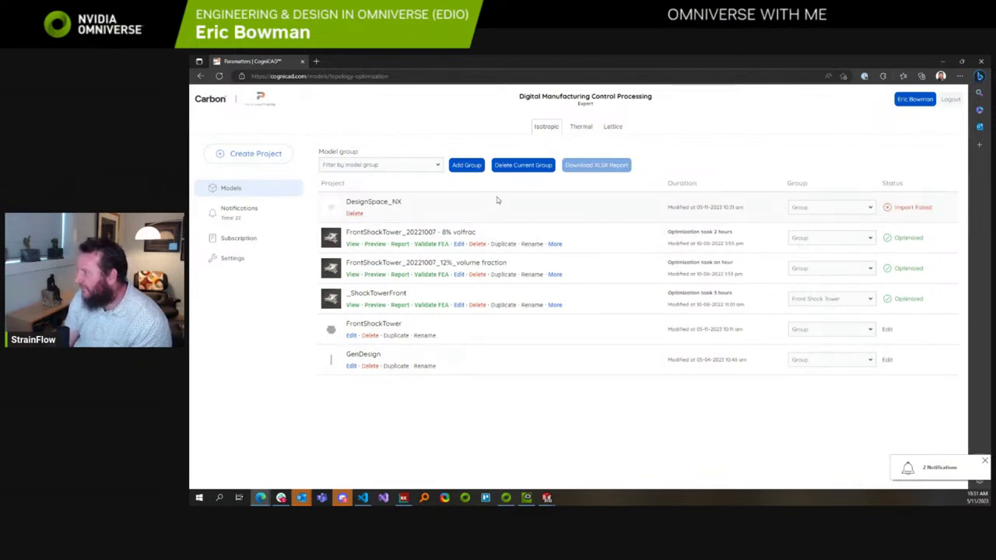
{"action": "left_click", "coordinate": [831, 207]}
{"action": "left_click", "coordinate": [831, 207]}
{"action": "left_click", "coordinate": [599, 421]}
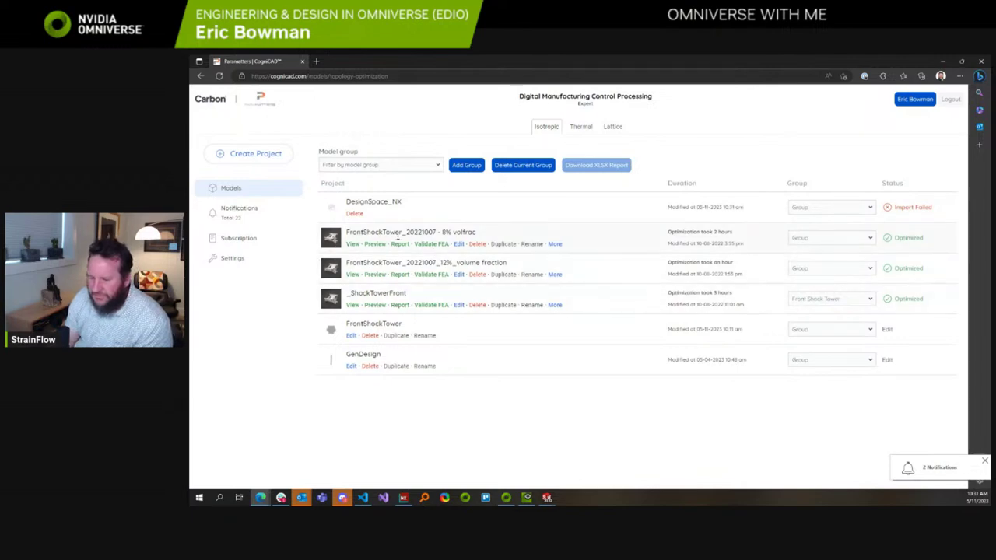
{"action": "left_click", "coordinate": [199, 497]}
{"action": "key", "text": "Escape"}
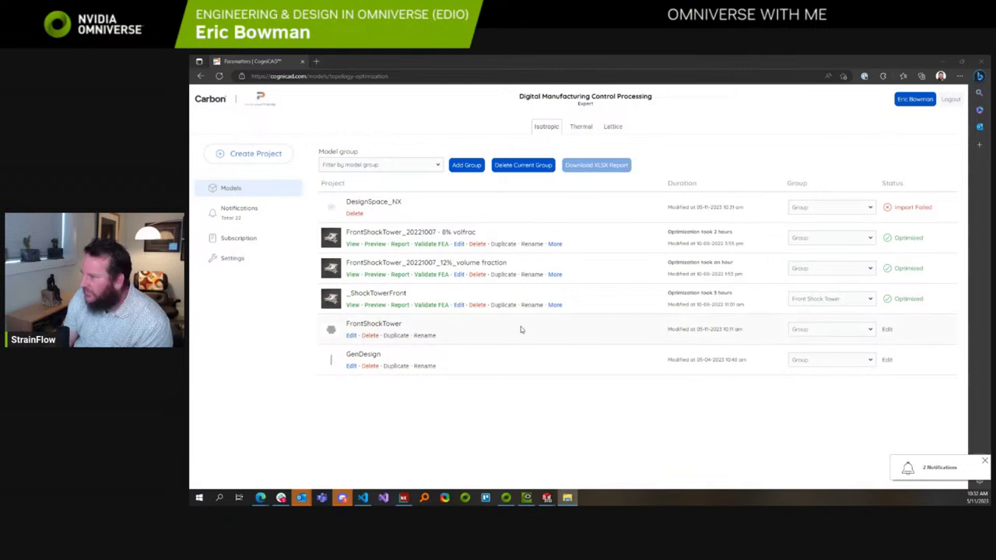
Inspect the FrontShockTower project's list of design and non-design models and its part import option, and return to NX.
{"action": "left_click", "coordinate": [351, 335]}
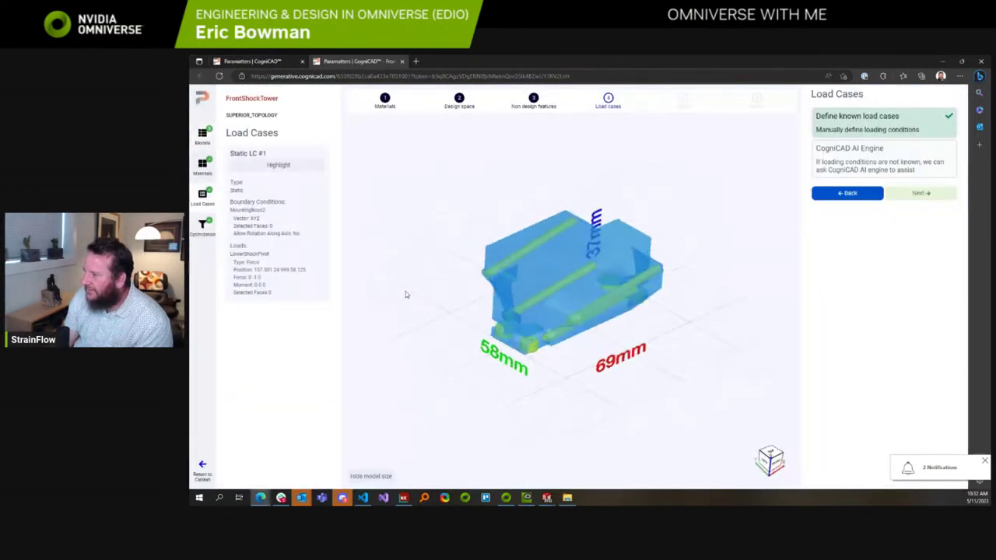
{"action": "left_click", "coordinate": [207, 148]}
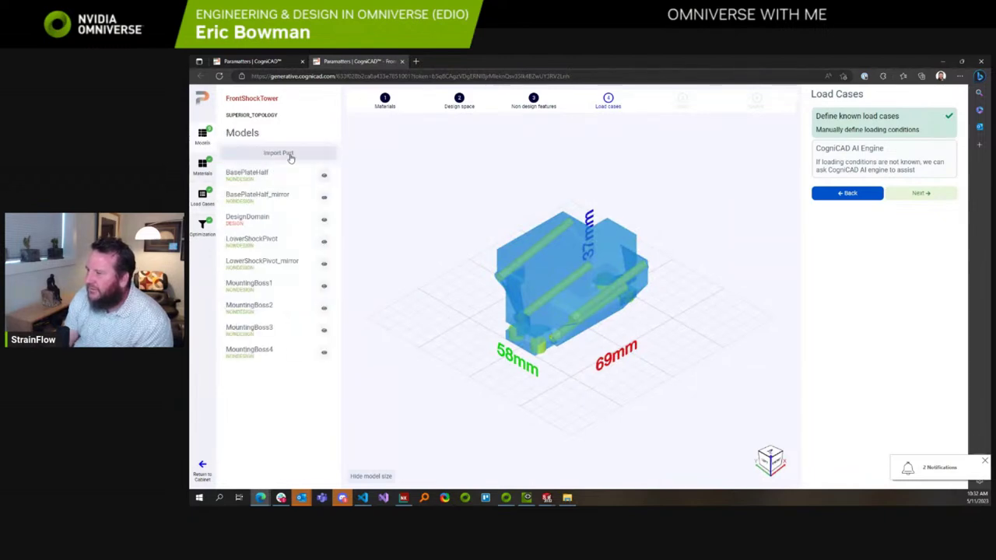
{"action": "left_click", "coordinate": [288, 154]}
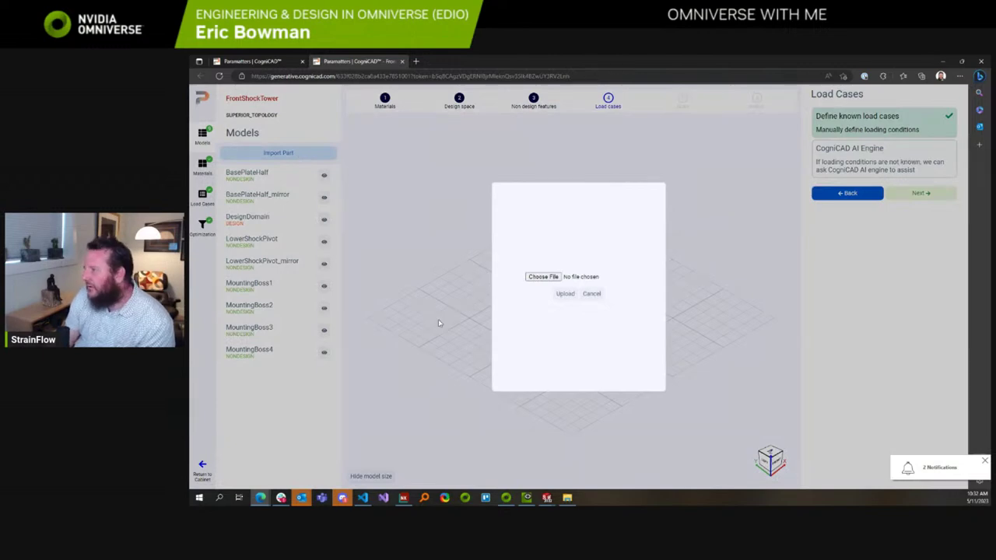
{"action": "left_click", "coordinate": [592, 294]}
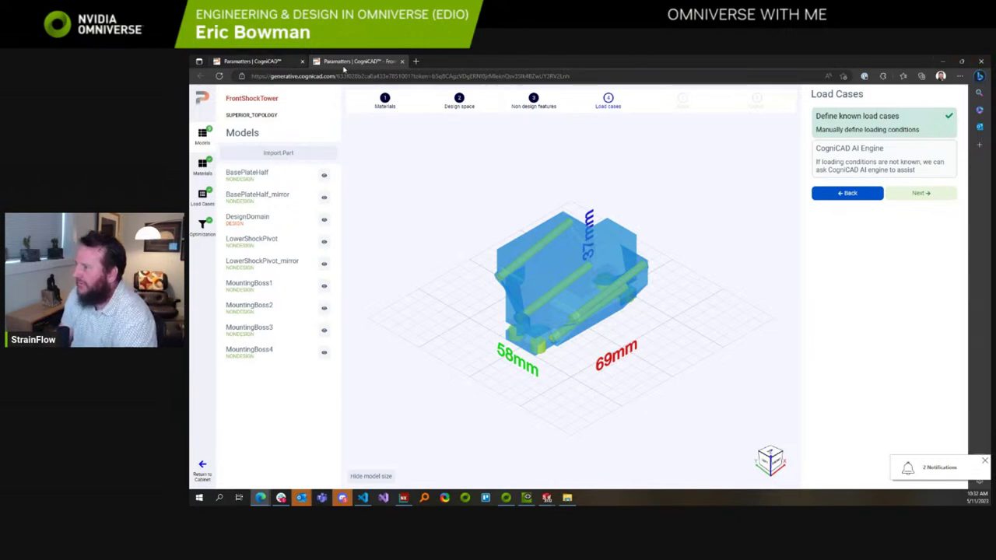
{"action": "left_click", "coordinate": [945, 62]}
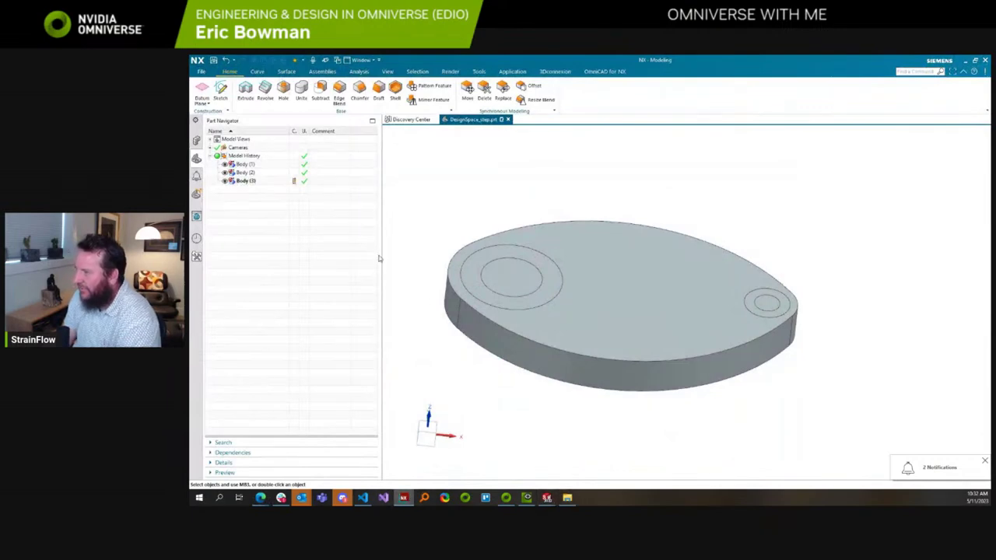
Try hiding the two ring bodies, Body (1) and Body (2), for an export and show them again.
{"action": "left_click", "coordinate": [225, 181]}
{"action": "left_click", "coordinate": [225, 181]}
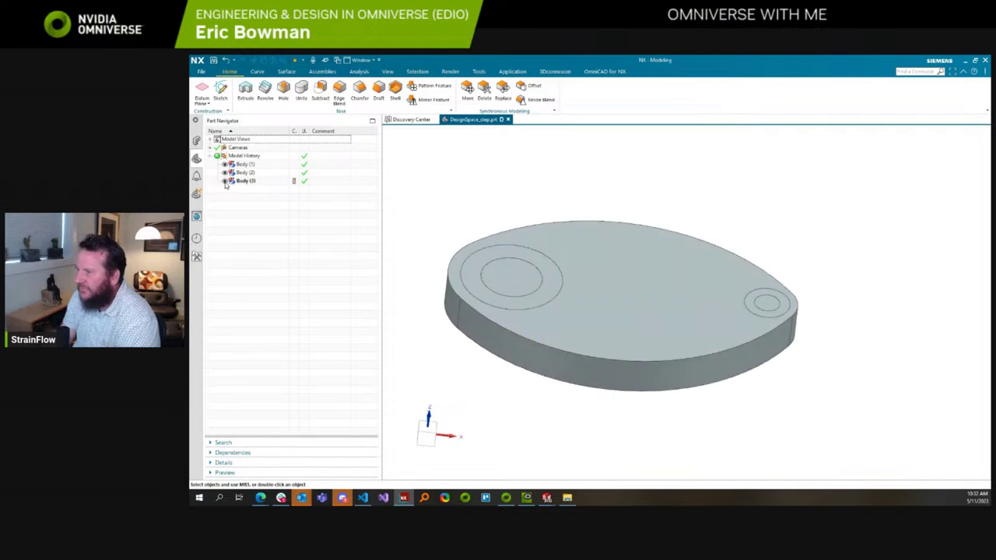
{"action": "left_click", "coordinate": [225, 164]}
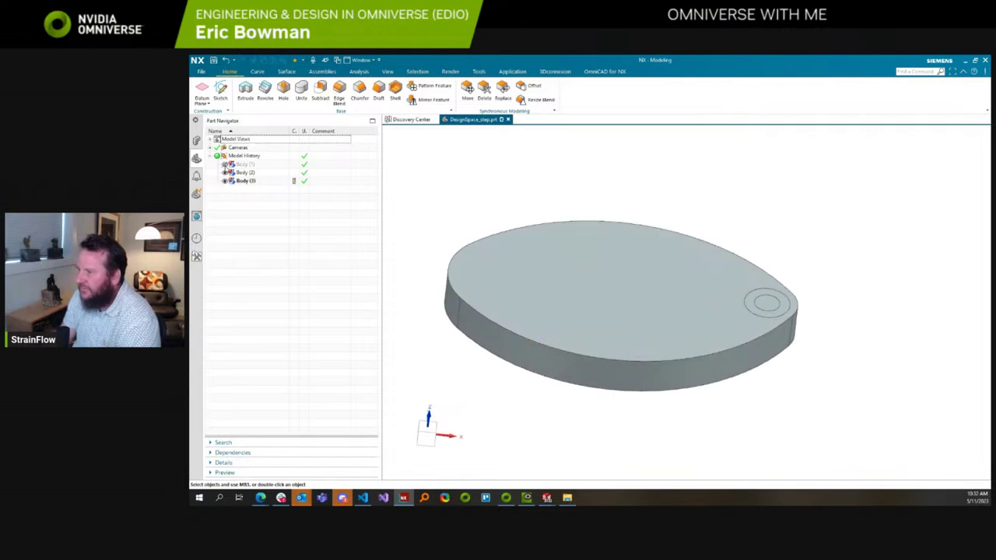
{"action": "left_click", "coordinate": [225, 173]}
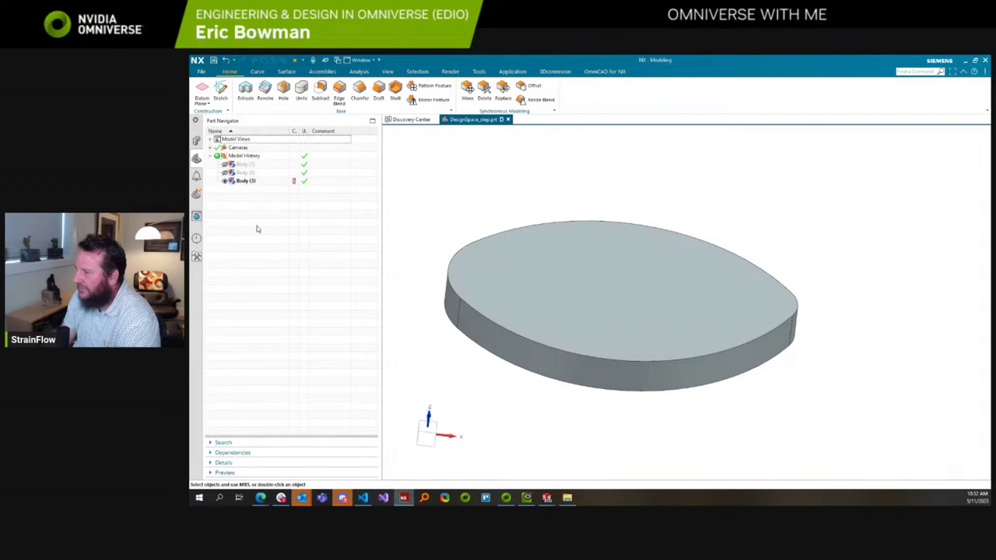
{"action": "left_click", "coordinate": [200, 71]}
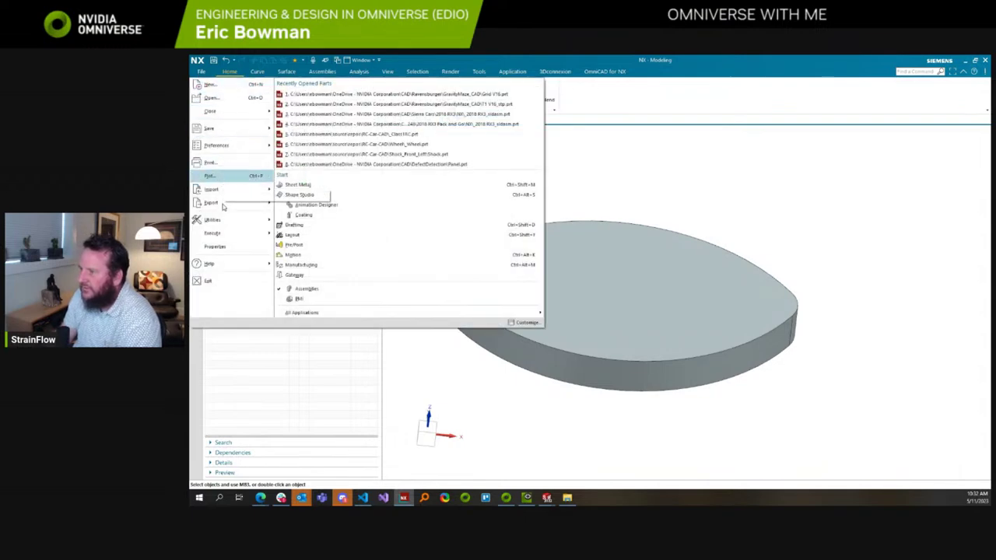
{"action": "mouse_move", "coordinate": [225, 206]}
{"action": "left_click", "coordinate": [243, 393]}
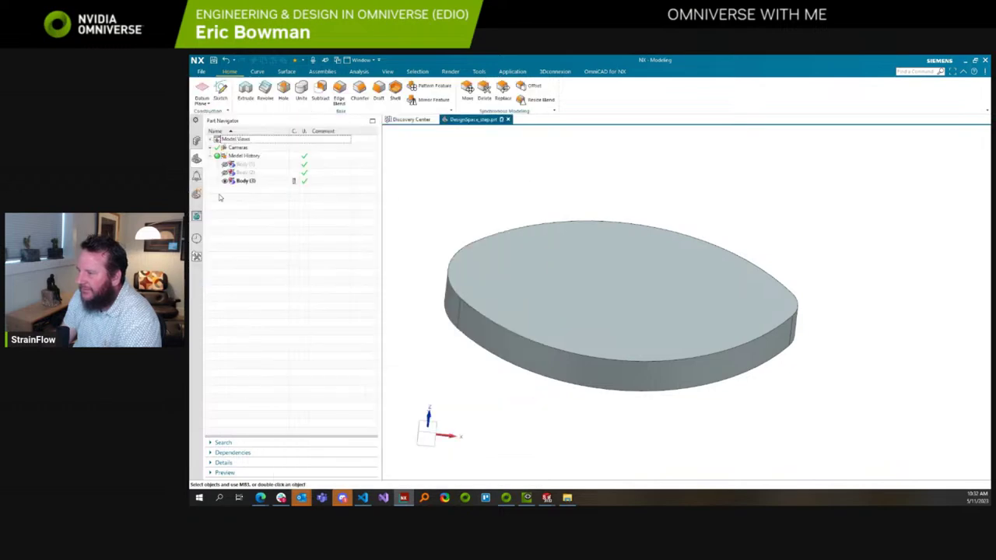
{"action": "left_click", "coordinate": [226, 165]}
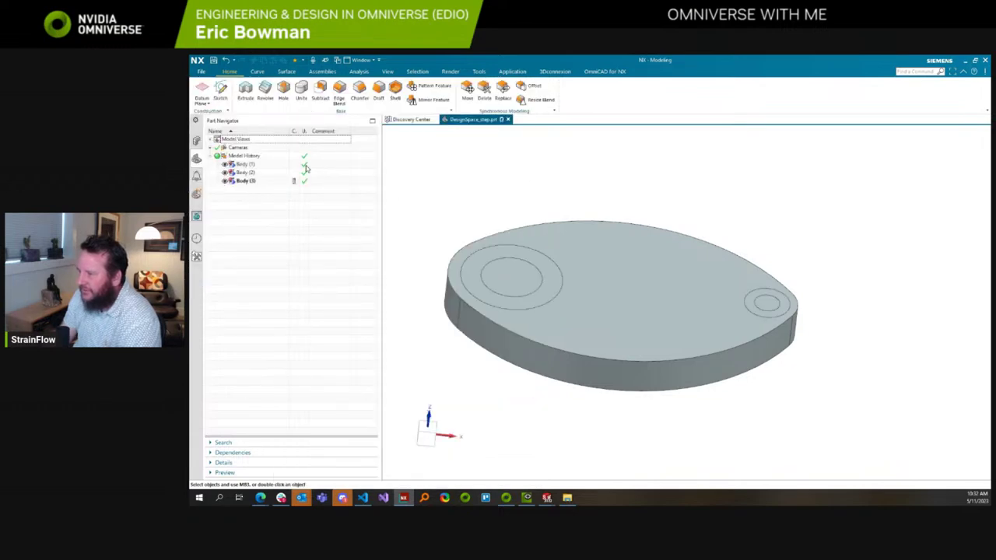
Widen the feature status columns and suppress the ring solids Body (1) and Body (2), leaving Body (3) active.
{"action": "left_click_drag", "start_coordinate": [302, 131], "coordinate": [334, 133]}
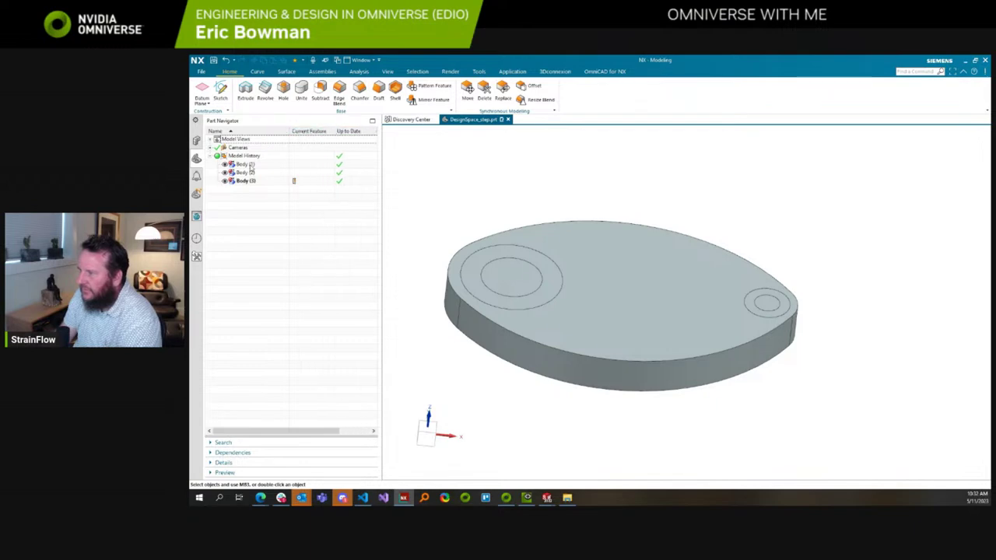
{"action": "right_click", "coordinate": [248, 165]}
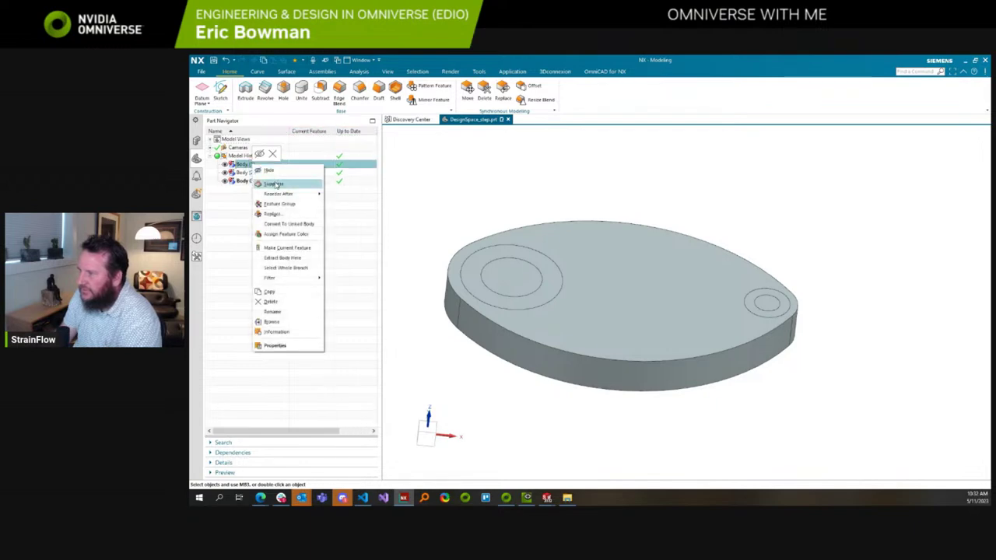
{"action": "left_click", "coordinate": [269, 170]}
{"action": "right_click", "coordinate": [243, 173]}
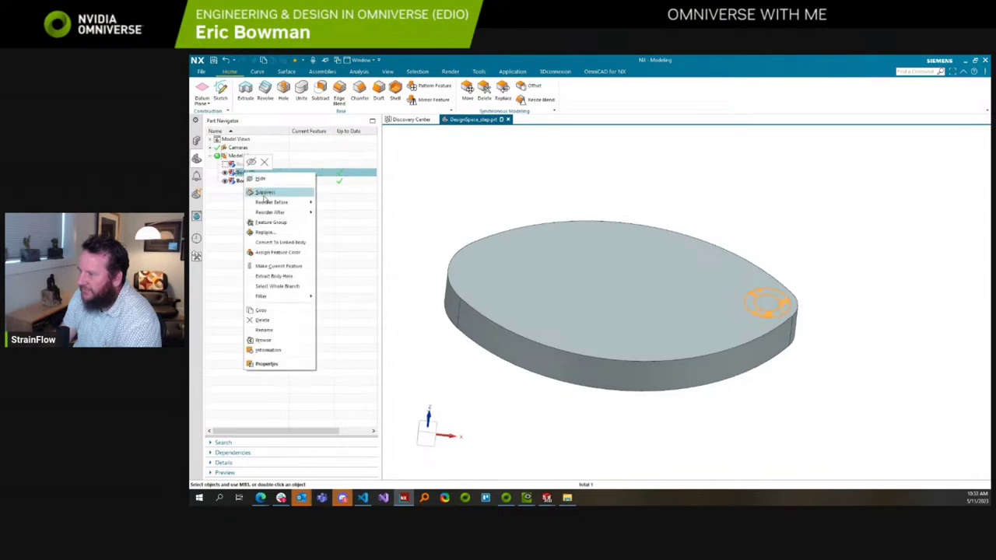
{"action": "left_click", "coordinate": [268, 196]}
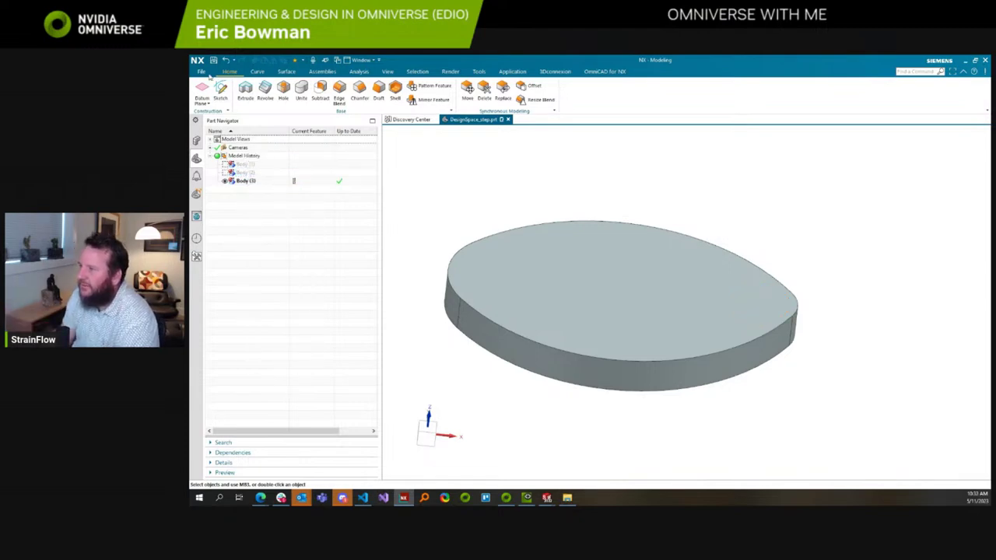
Export the part with only Body (3) active as an AP214 STEP file, replacing the existing DesignSpace_NX.stp.
{"action": "left_click", "coordinate": [205, 74]}
{"action": "mouse_move", "coordinate": [221, 206]}
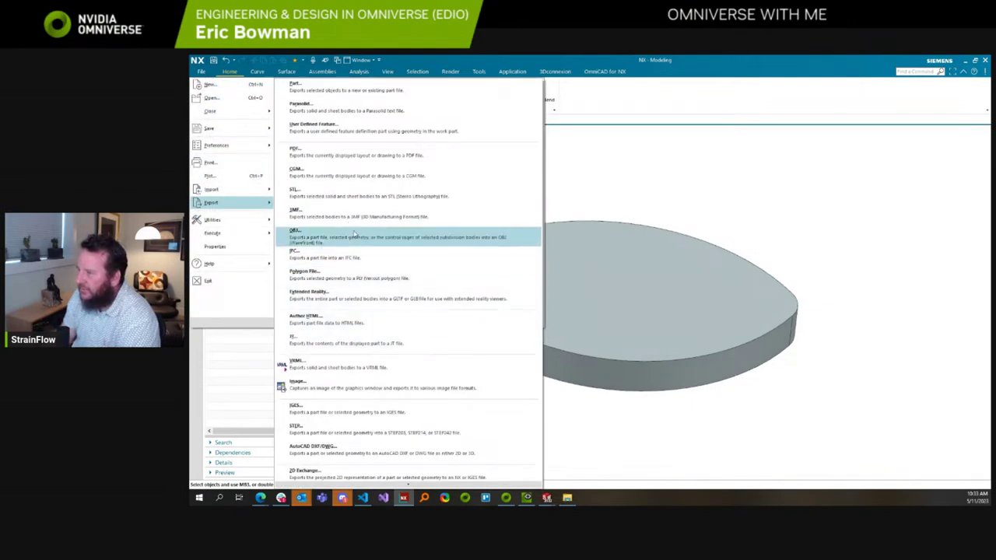
{"action": "left_click", "coordinate": [372, 429]}
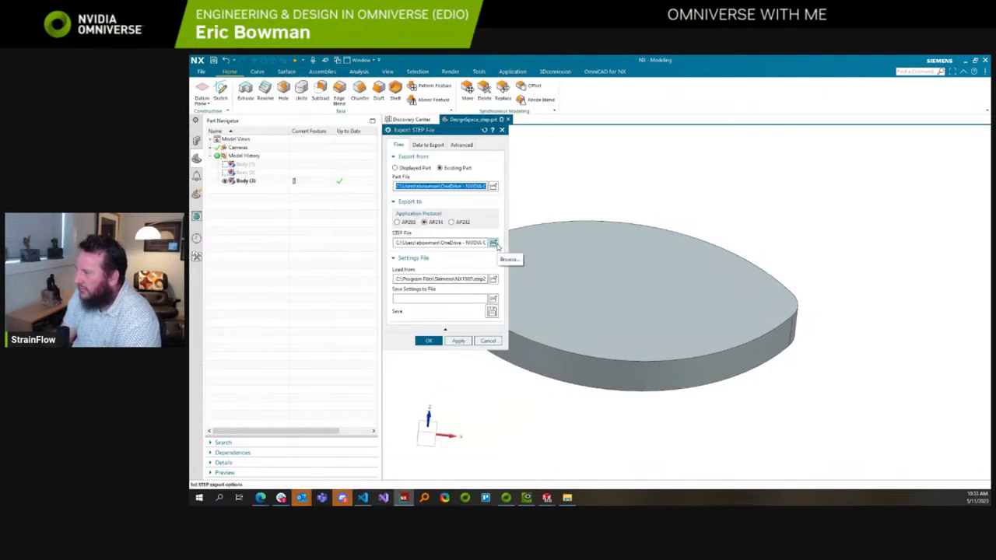
{"action": "left_click", "coordinate": [493, 242]}
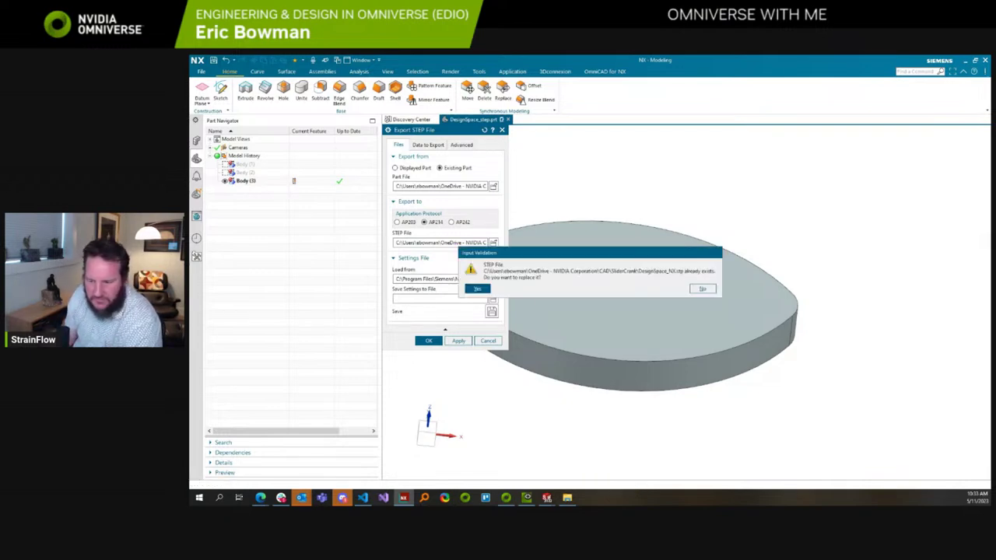
{"action": "left_click", "coordinate": [478, 288]}
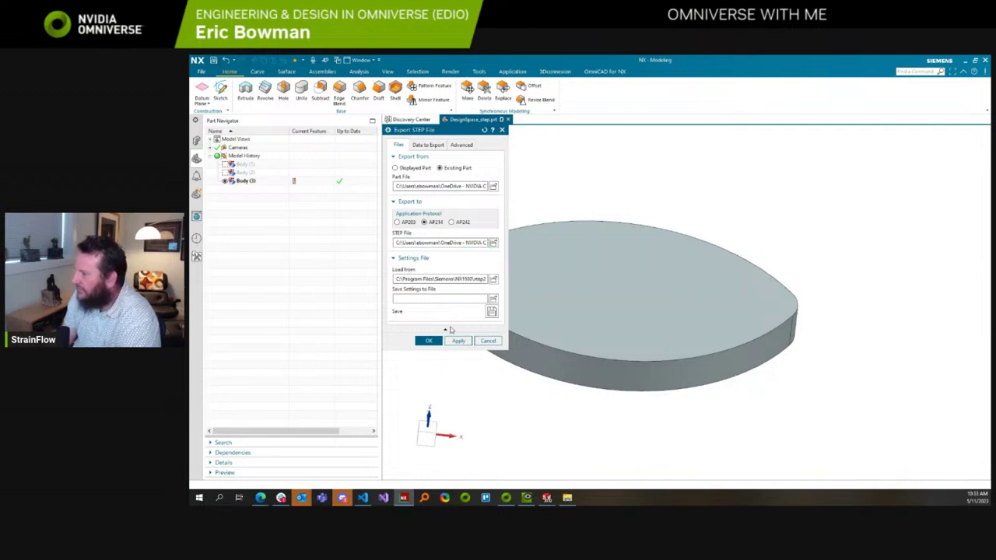
{"action": "left_click", "coordinate": [428, 342]}
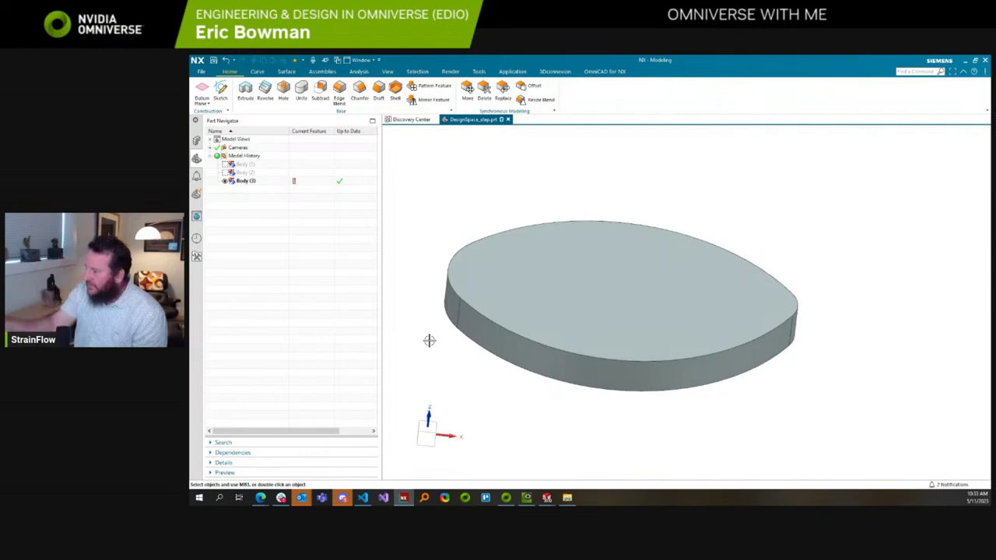
Switch to CogniCAD in the browser, return to the models list and delete the DesignSpace_NX model.
{"action": "left_click", "coordinate": [966, 61]}
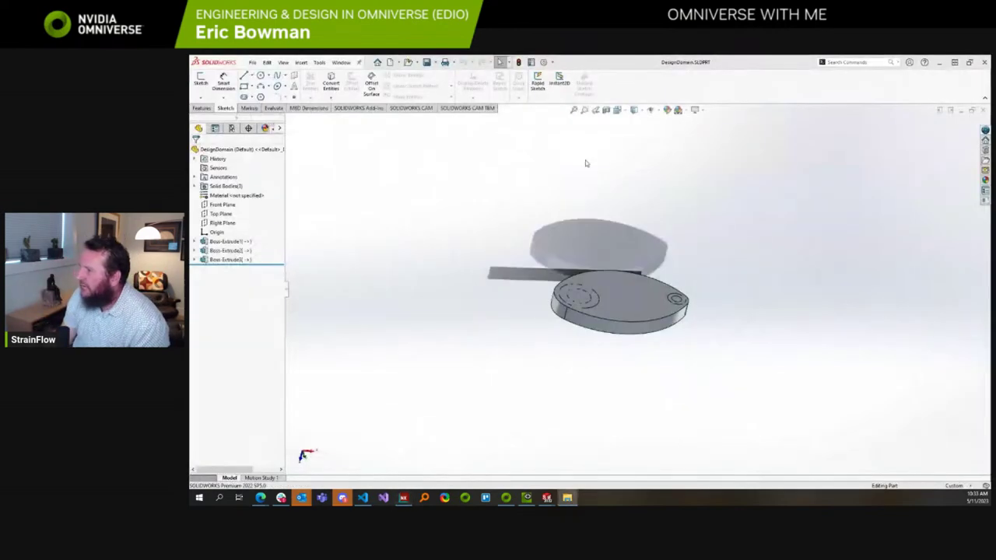
{"action": "mouse_move", "coordinate": [269, 498]}
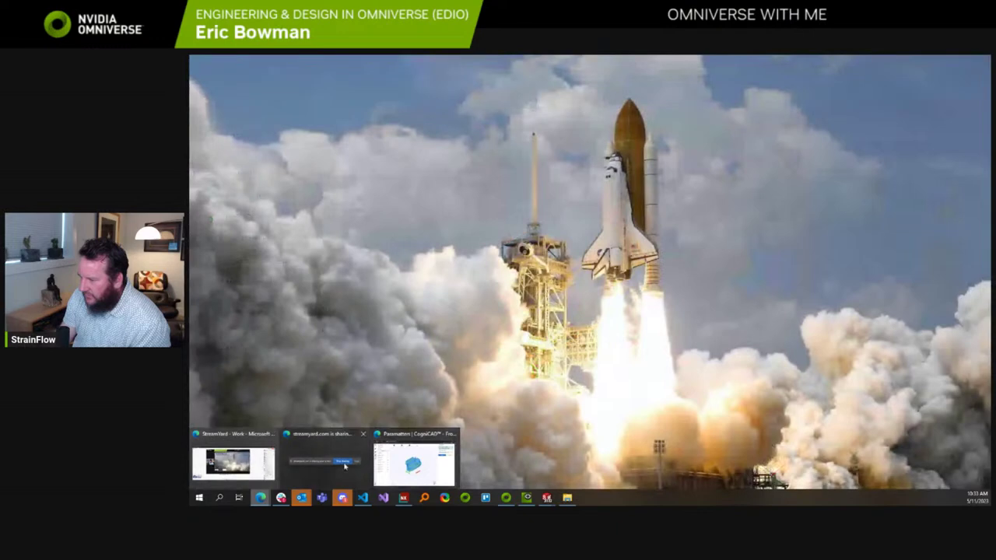
{"action": "left_click", "coordinate": [414, 464]}
{"action": "left_click", "coordinate": [197, 103]}
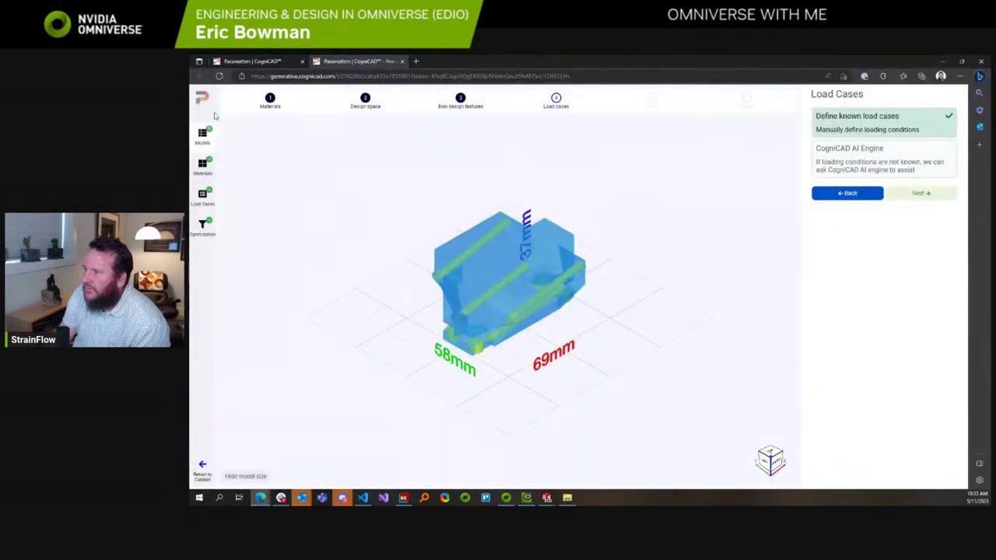
{"action": "left_click", "coordinate": [201, 470]}
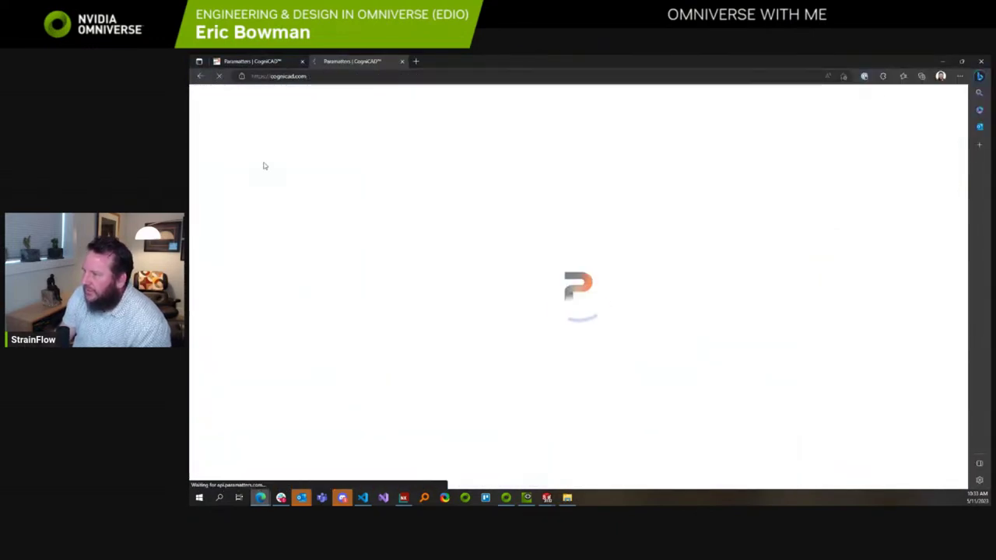
{"action": "left_click", "coordinate": [355, 215]}
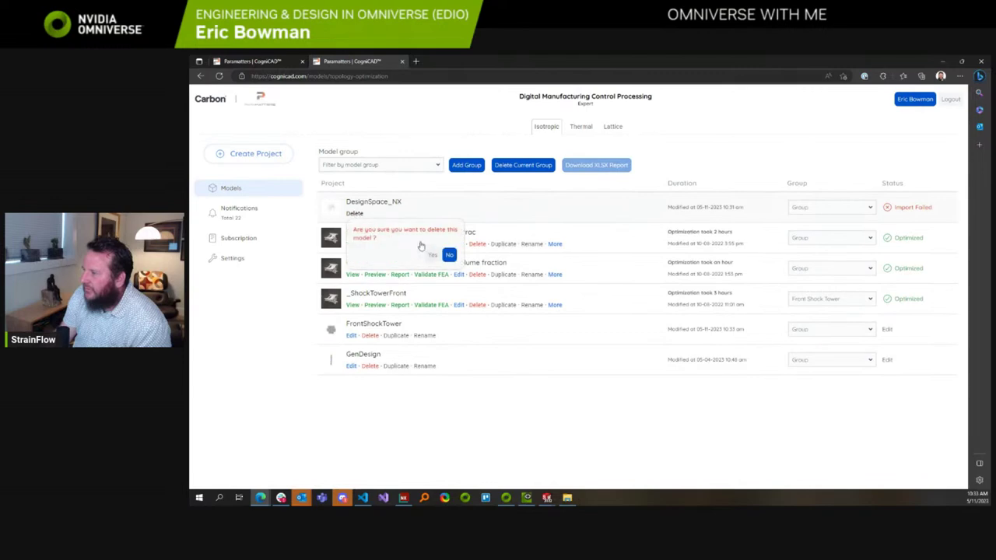
{"action": "left_click", "coordinate": [429, 253]}
Create a new Superior Topology project and upload DesignSpace_NX.stp to it.
{"action": "left_click", "coordinate": [249, 163]}
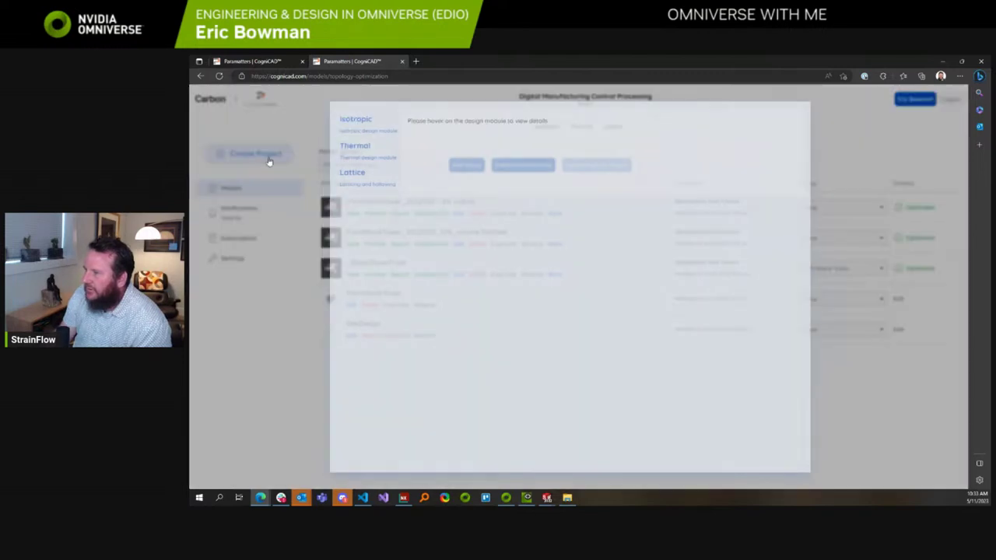
{"action": "left_click", "coordinate": [370, 242]}
{"action": "left_click", "coordinate": [350, 312]}
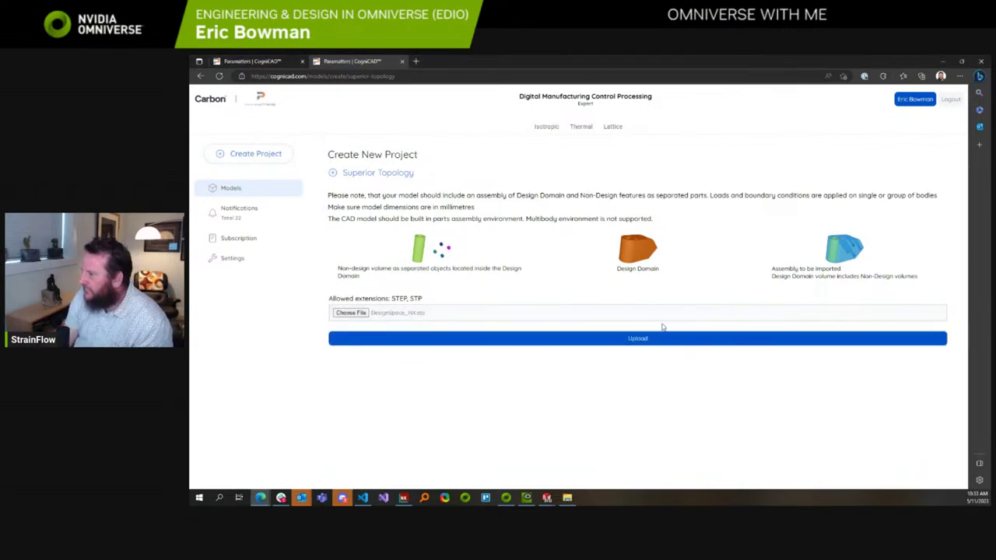
{"action": "left_click", "coordinate": [652, 341]}
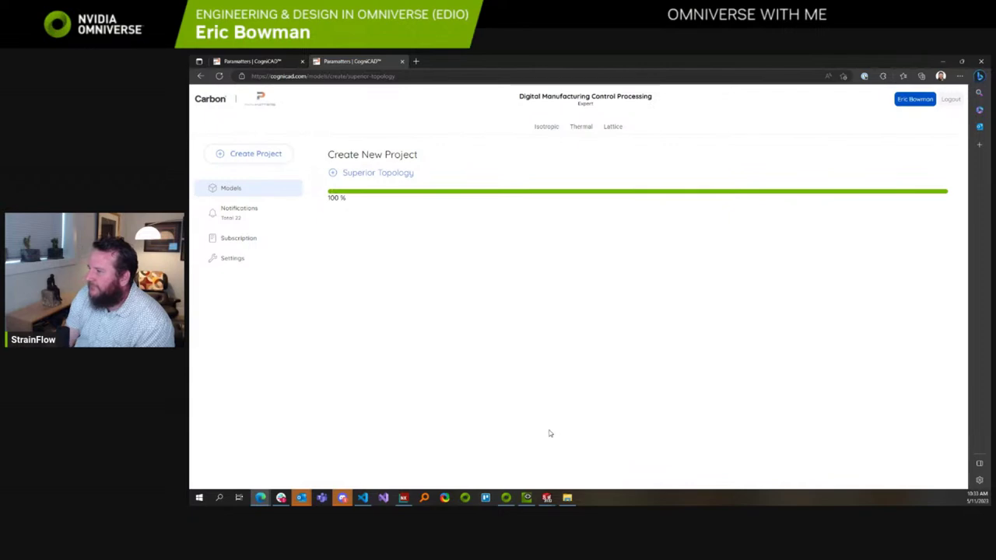
Check the import status of the newly uploaded DesignSpace_NX model and read the import notifications.
{"action": "left_click", "coordinate": [226, 191]}
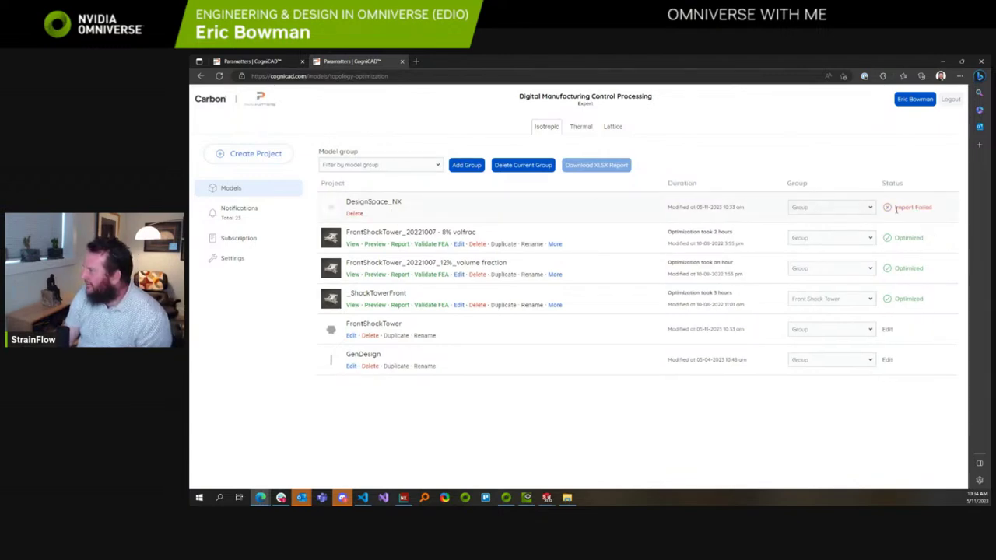
{"action": "left_click", "coordinate": [869, 207]}
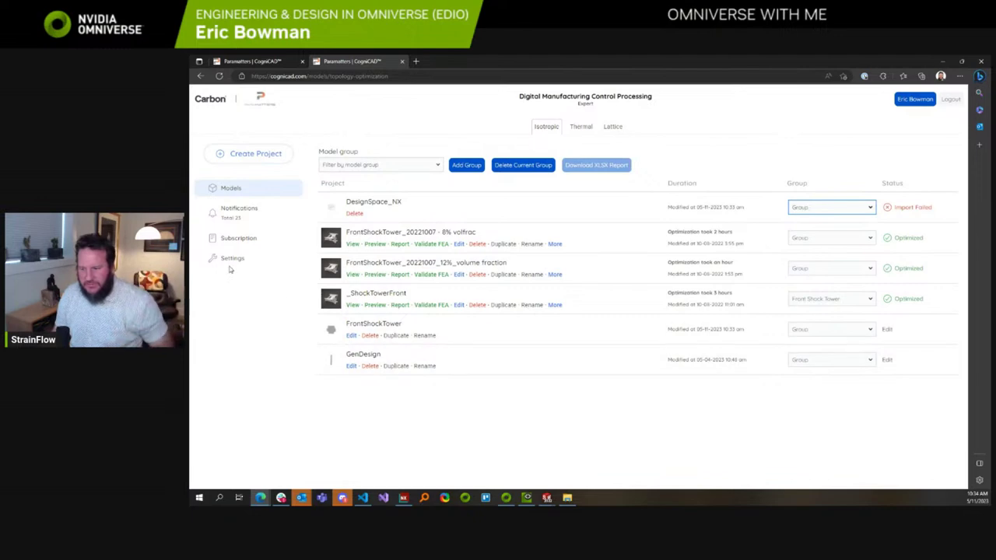
{"action": "key", "text": "alt+Tab"}
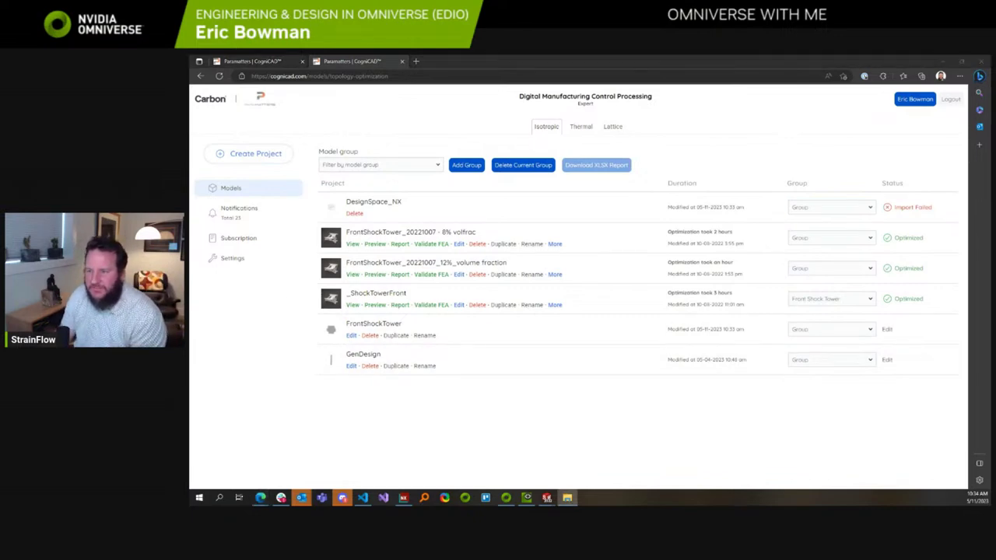
{"action": "key", "text": "alt+Tab"}
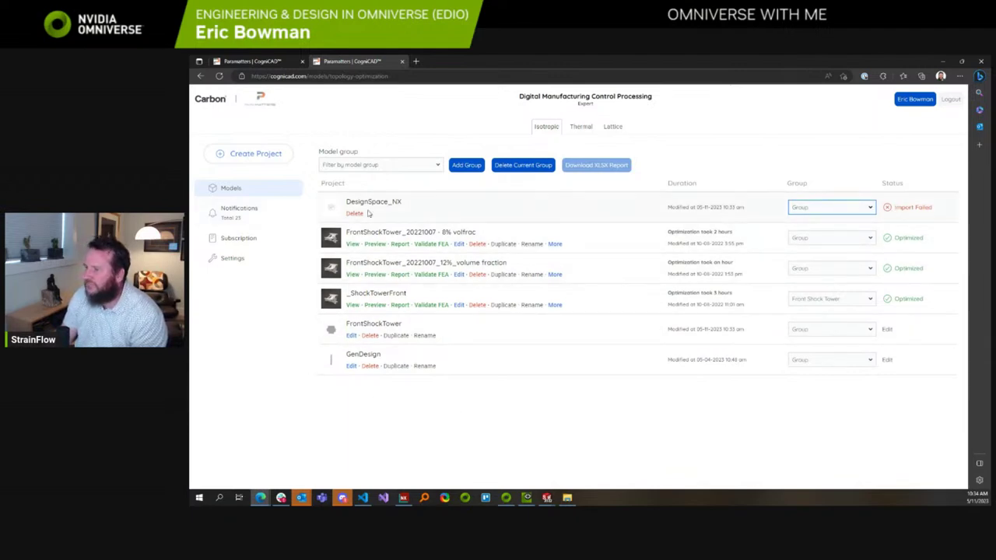
{"action": "left_click", "coordinate": [243, 217]}
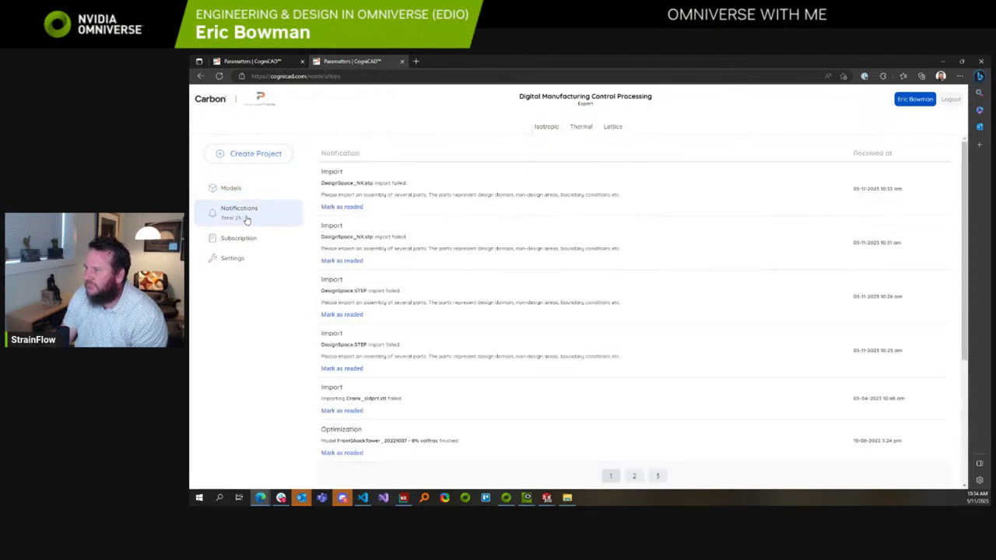
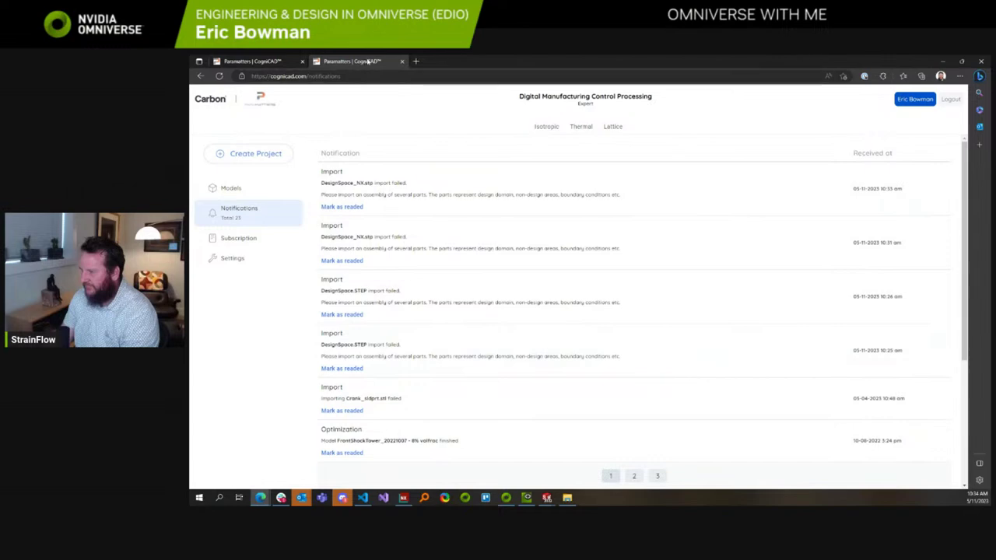
Return to Siemens NX and review the suppressed ring body, Body (1), in the model history.
{"action": "left_click", "coordinate": [942, 61]}
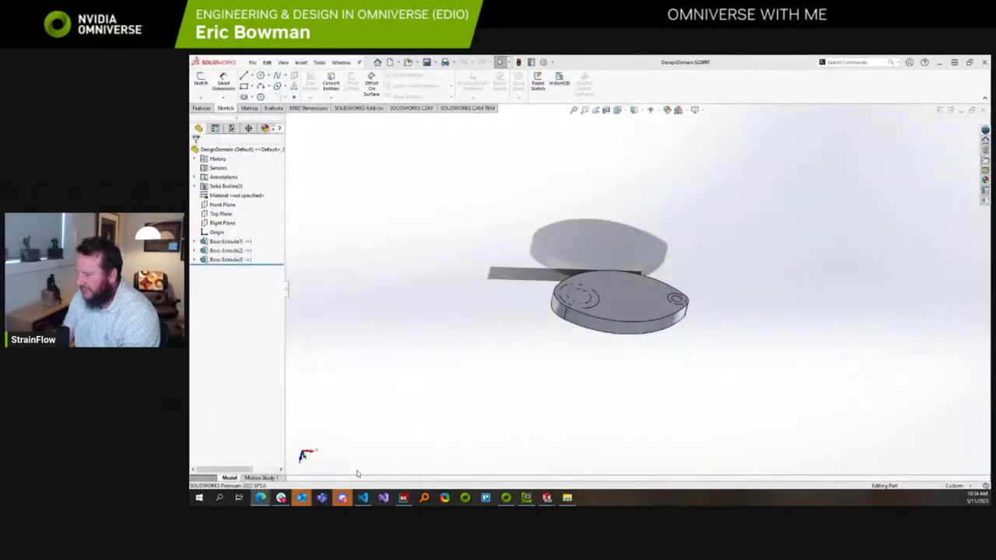
{"action": "left_click", "coordinate": [404, 498]}
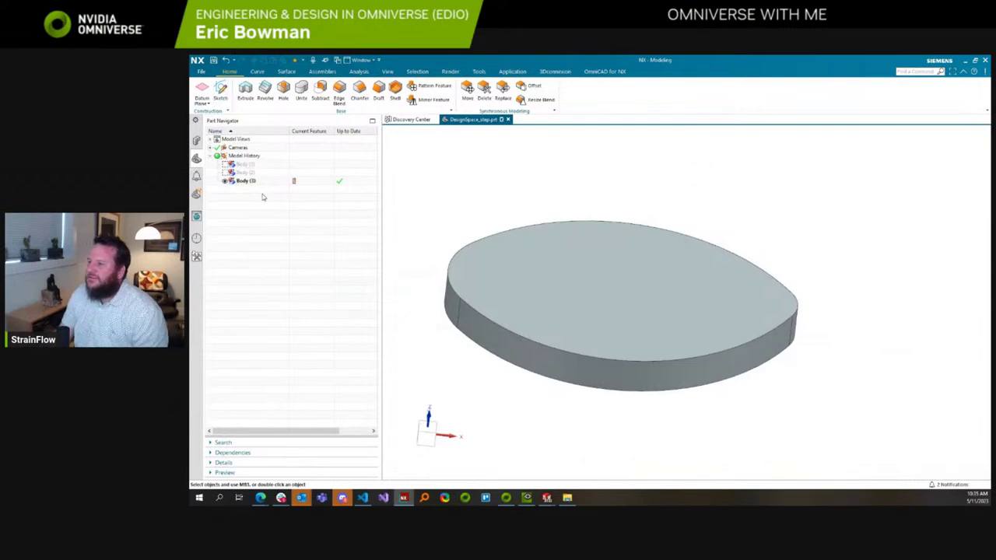
{"action": "left_click", "coordinate": [245, 164]}
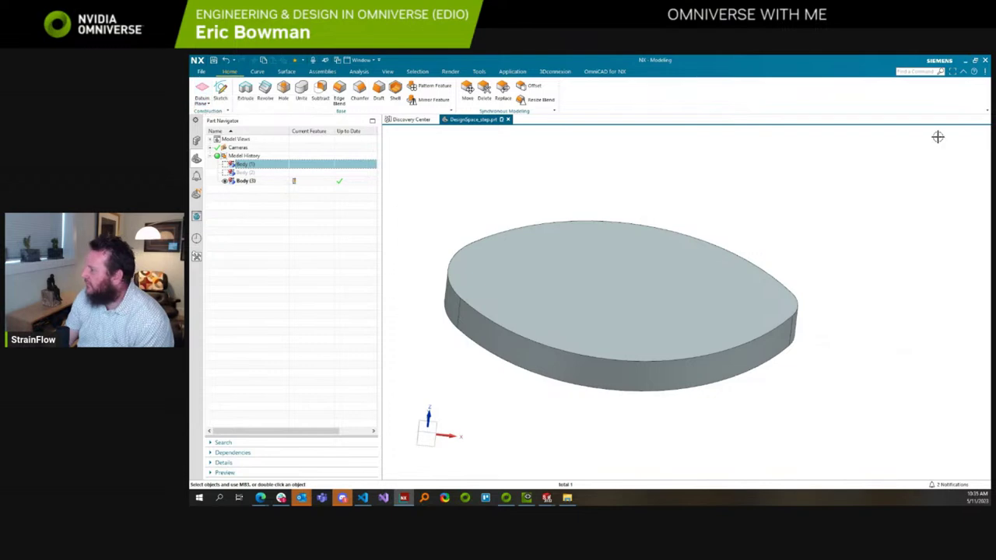
Switch to the CrankOverlay assembly window in SOLIDWORKS and end the isolated display of DesignDomain.
{"action": "mouse_move", "coordinate": [547, 498]}
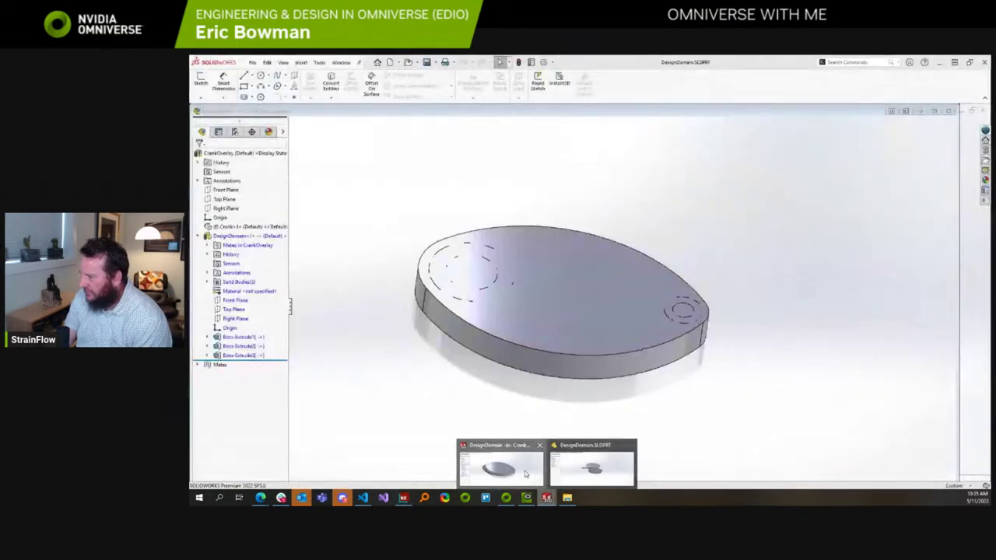
{"action": "left_click", "coordinate": [526, 473]}
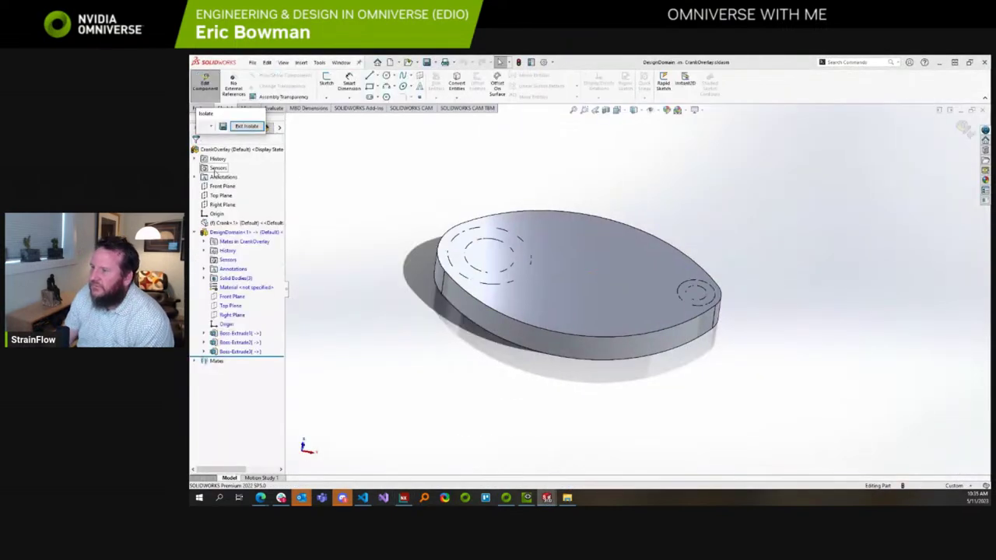
{"action": "left_click", "coordinate": [197, 233]}
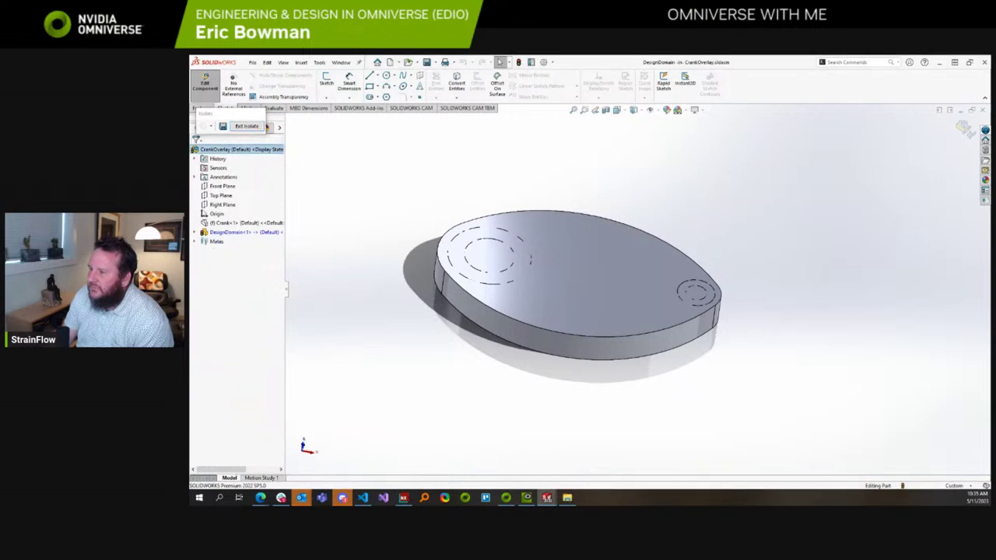
{"action": "left_click", "coordinate": [246, 126]}
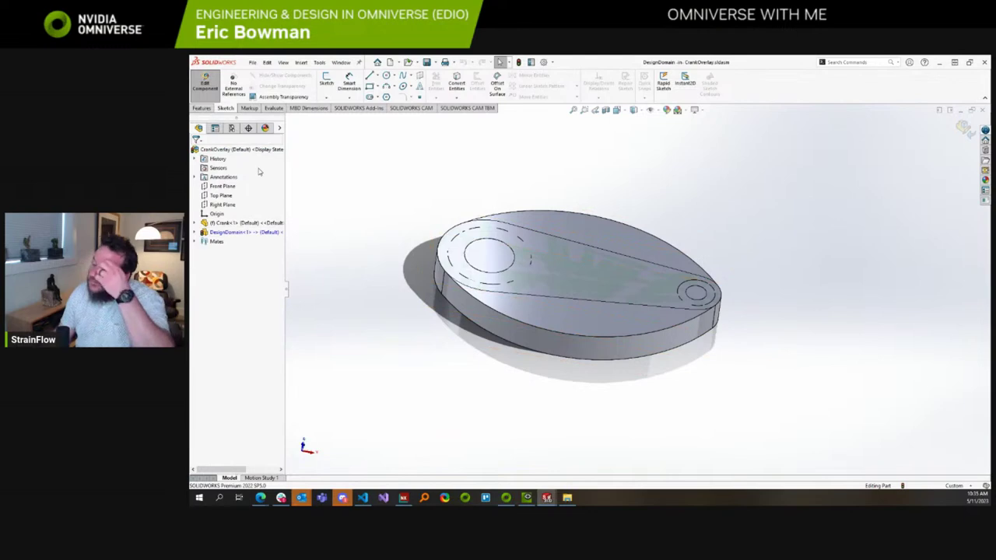
Leave in-context editing of the DesignDomain part and return to editing the CrankOverlay assembly.
{"action": "left_click", "coordinate": [233, 223]}
{"action": "right_click", "coordinate": [208, 224]}
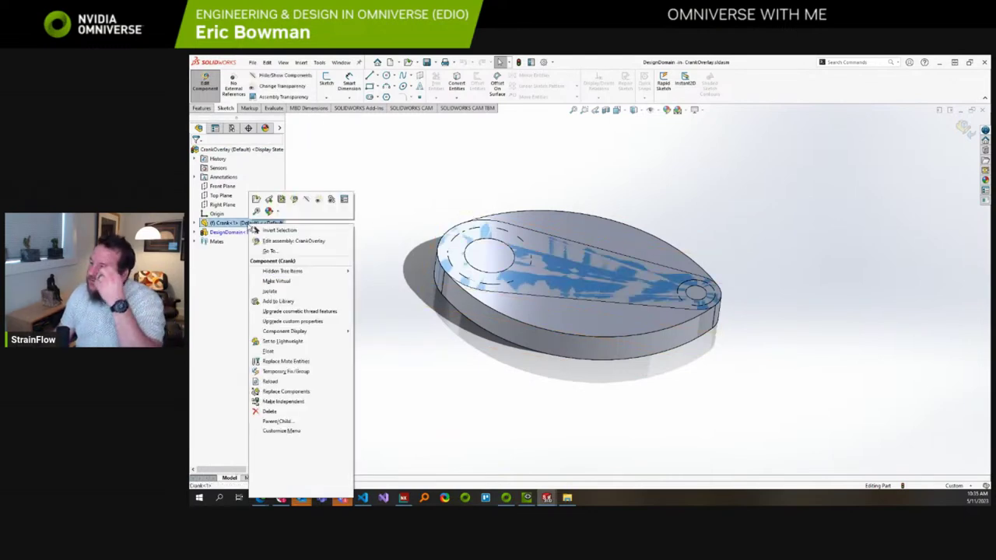
{"action": "left_click", "coordinate": [205, 266]}
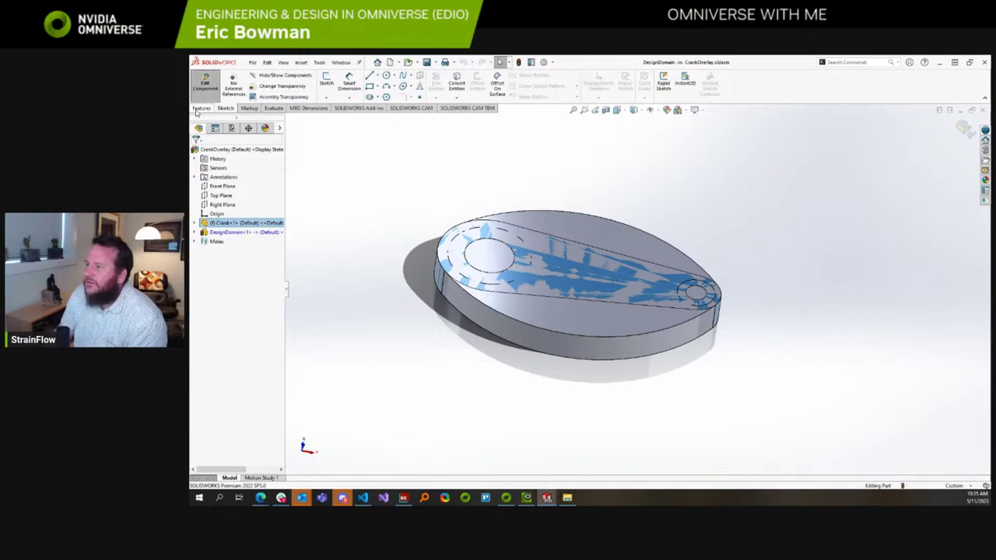
{"action": "double_click", "coordinate": [220, 150]}
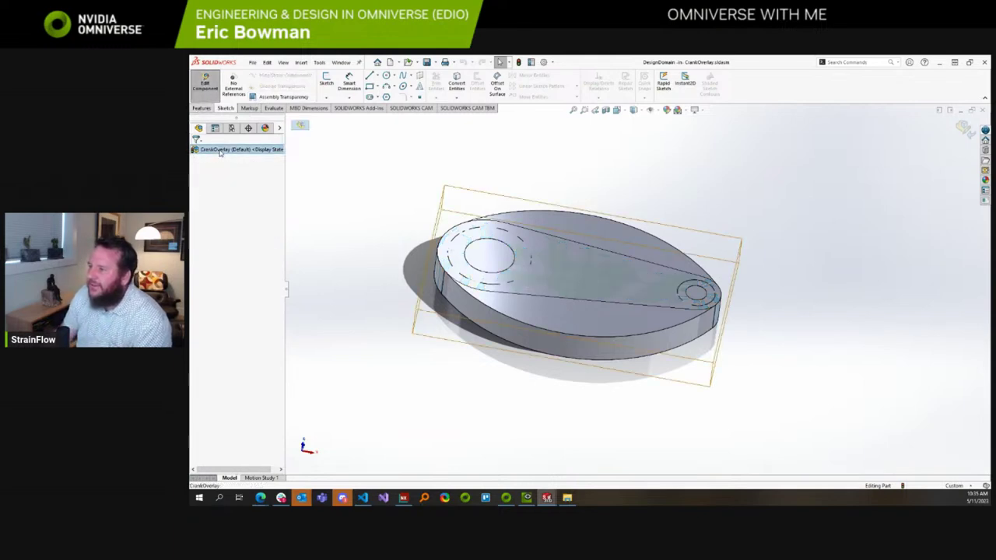
{"action": "left_click", "coordinate": [197, 152]}
{"action": "right_click", "coordinate": [202, 155]}
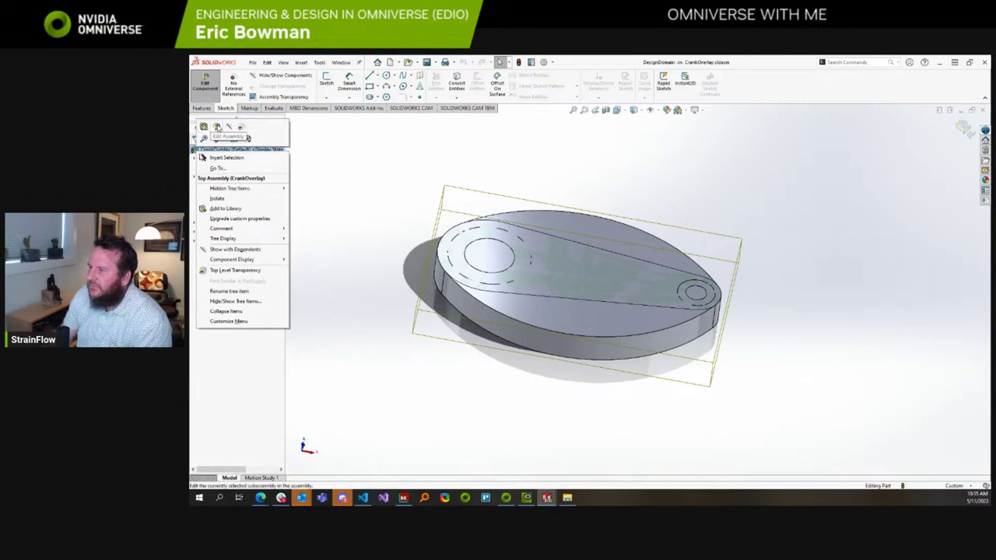
{"action": "left_click", "coordinate": [246, 138]}
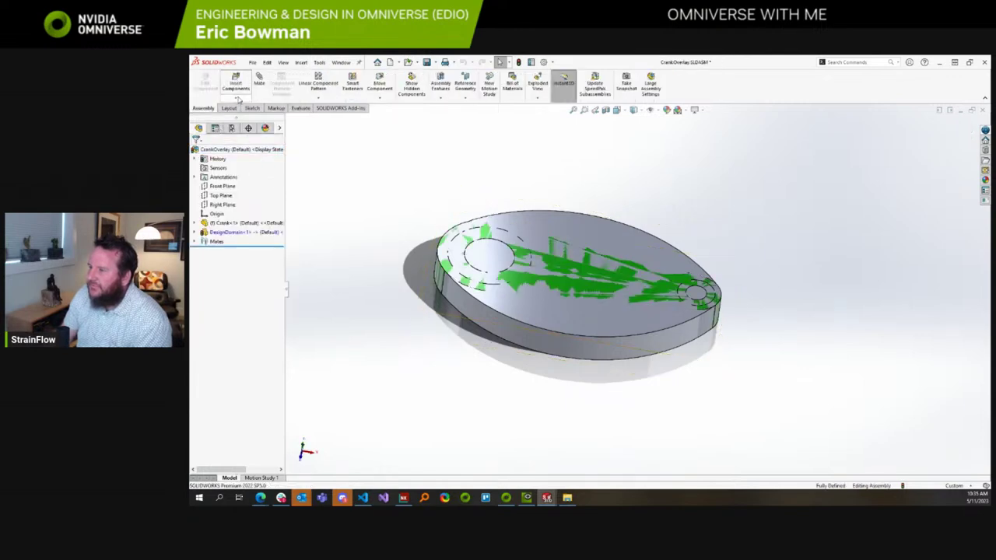
Insert a new part into the CrankOverlay assembly, positioning it on the large flat face of the crank's design-space model.
{"action": "left_click", "coordinate": [236, 88]}
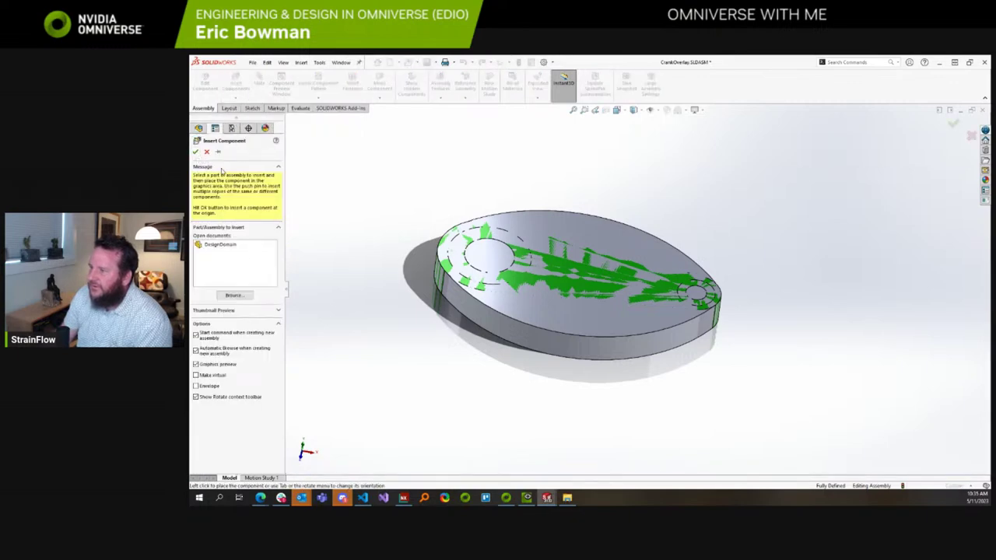
{"action": "left_click", "coordinate": [196, 152]}
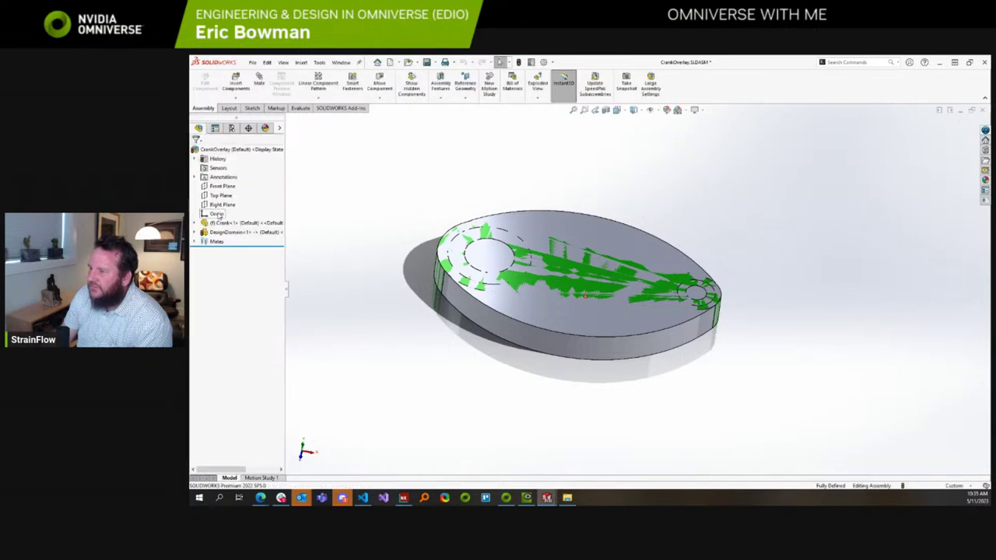
{"action": "left_click", "coordinate": [237, 95]}
{"action": "left_click", "coordinate": [245, 118]}
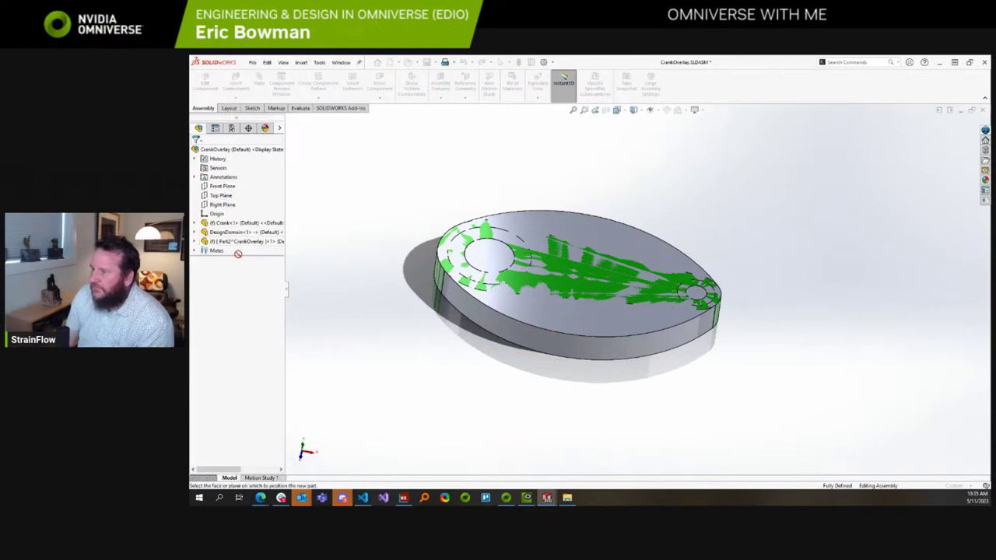
{"action": "left_click", "coordinate": [235, 233]}
{"action": "left_click", "coordinate": [235, 232]}
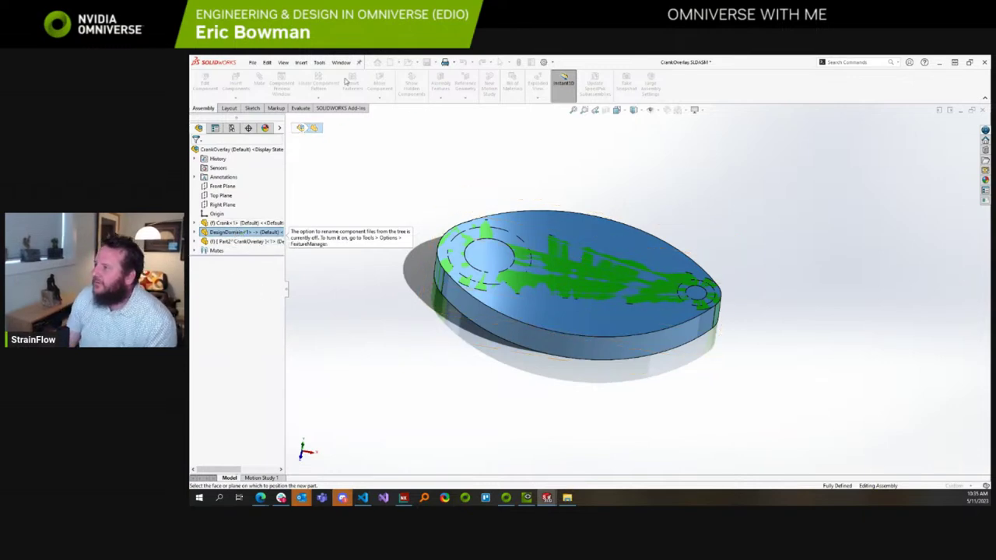
{"action": "left_click", "coordinate": [304, 129]}
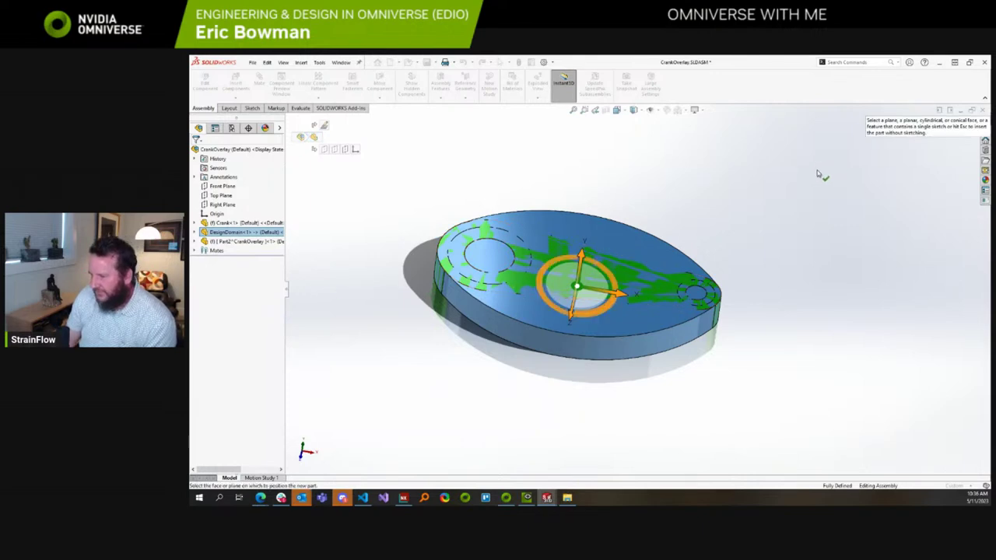
{"action": "left_click", "coordinate": [520, 294]}
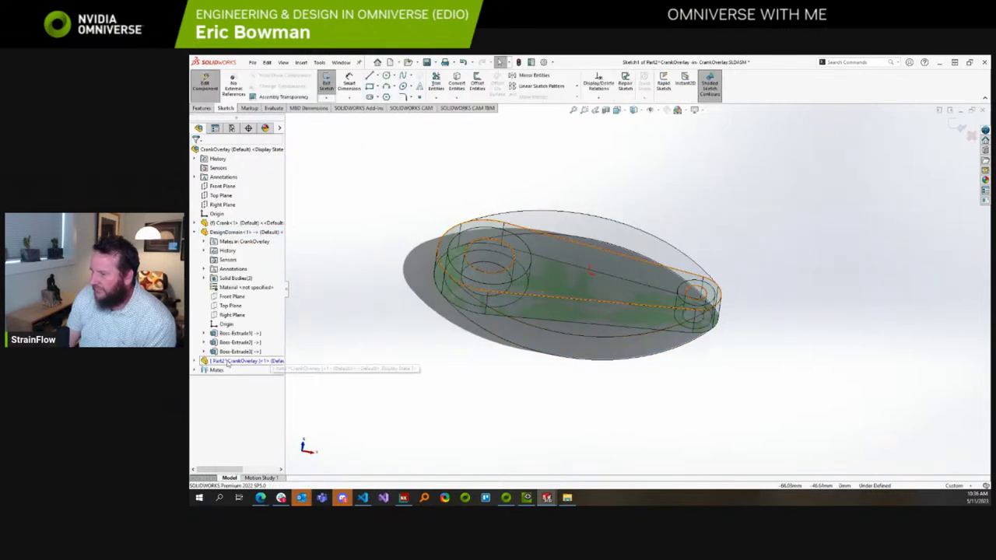
Try to move Boss-Extrude3 from the DesignDomain part into the newly inserted part.
{"action": "left_click", "coordinate": [195, 232]}
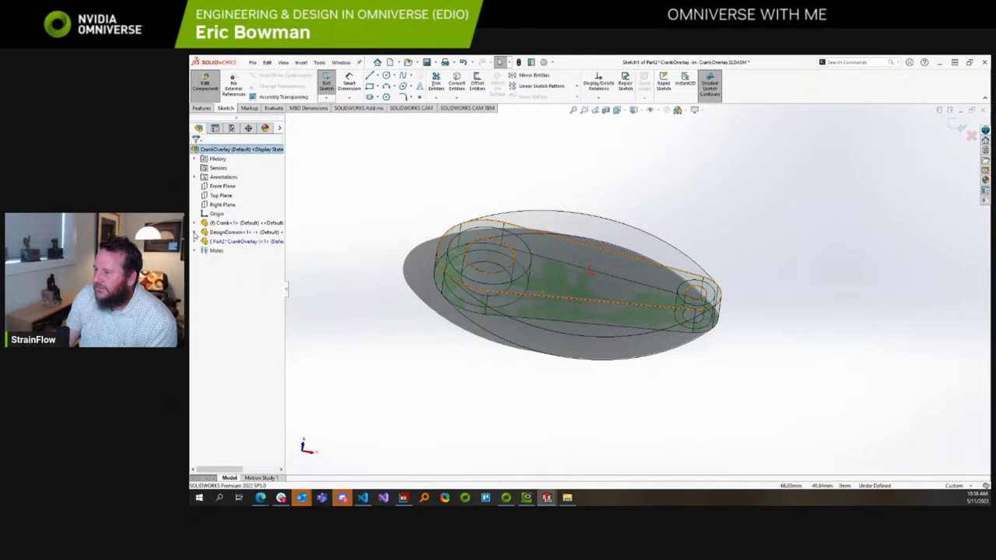
{"action": "left_click", "coordinate": [195, 233]}
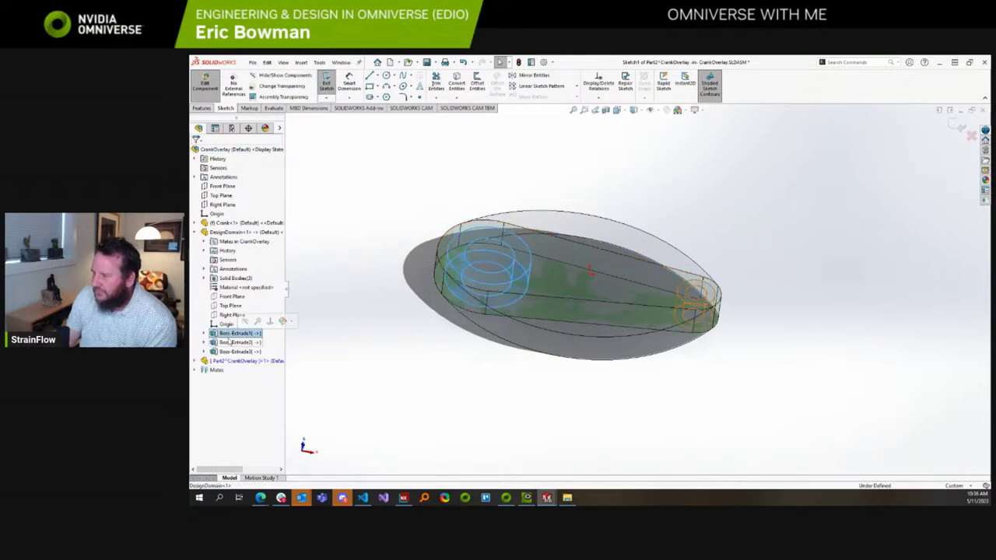
{"action": "left_click_drag", "start_coordinate": [237, 352], "coordinate": [231, 361]}
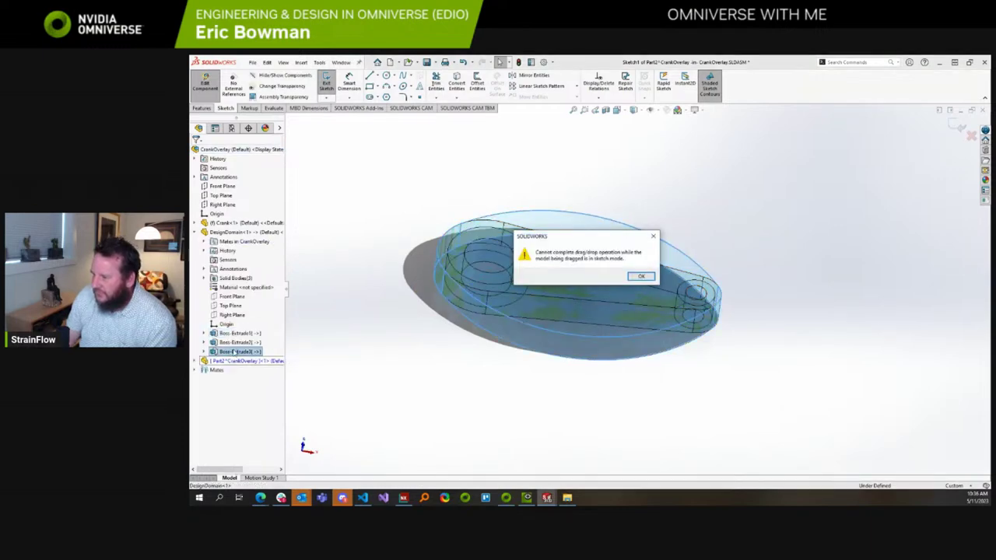
{"action": "left_click", "coordinate": [639, 277]}
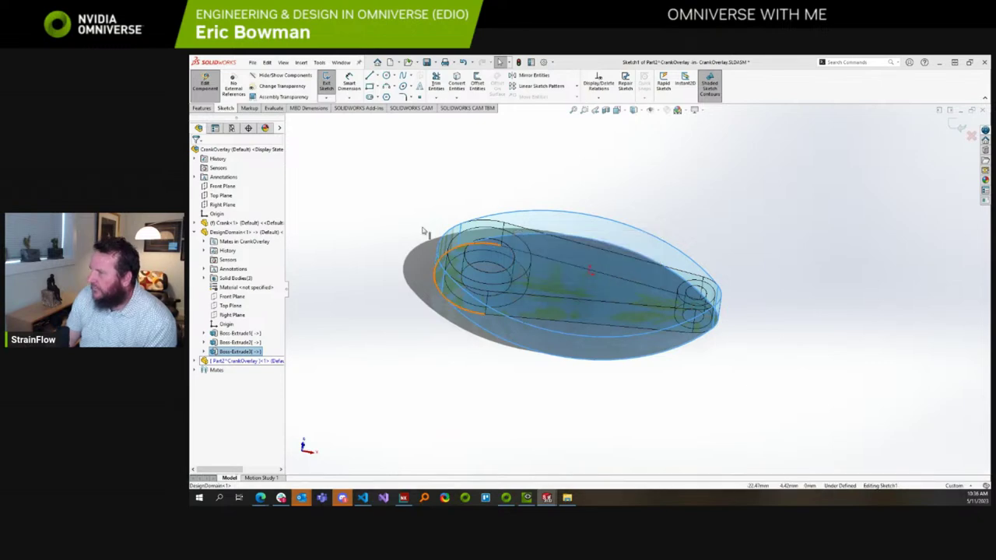
Exit the new part's sketch, retry moving Boss-Extrude3 into that part, and expand the part's feature list.
{"action": "right_click", "coordinate": [230, 152]}
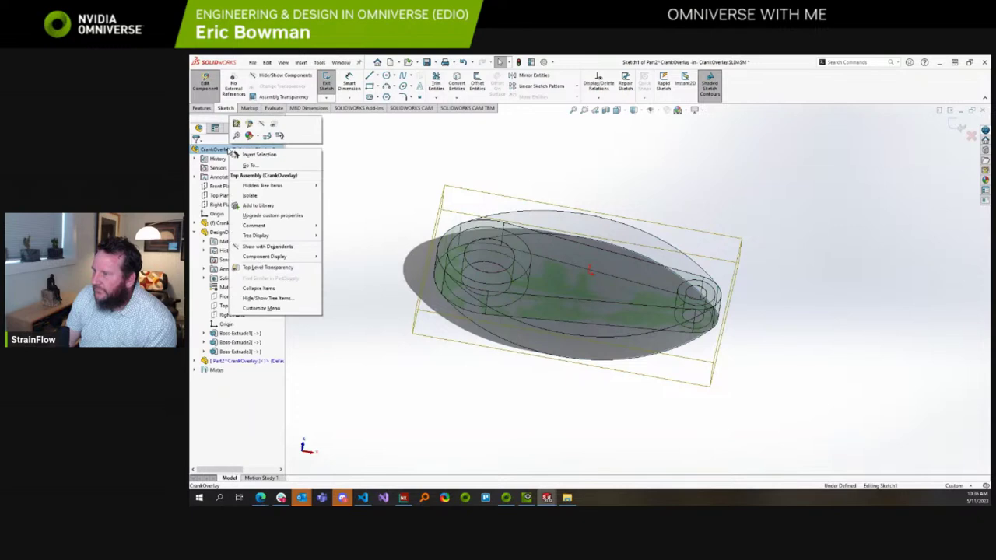
{"action": "key", "text": "Escape"}
{"action": "left_click", "coordinate": [326, 82]}
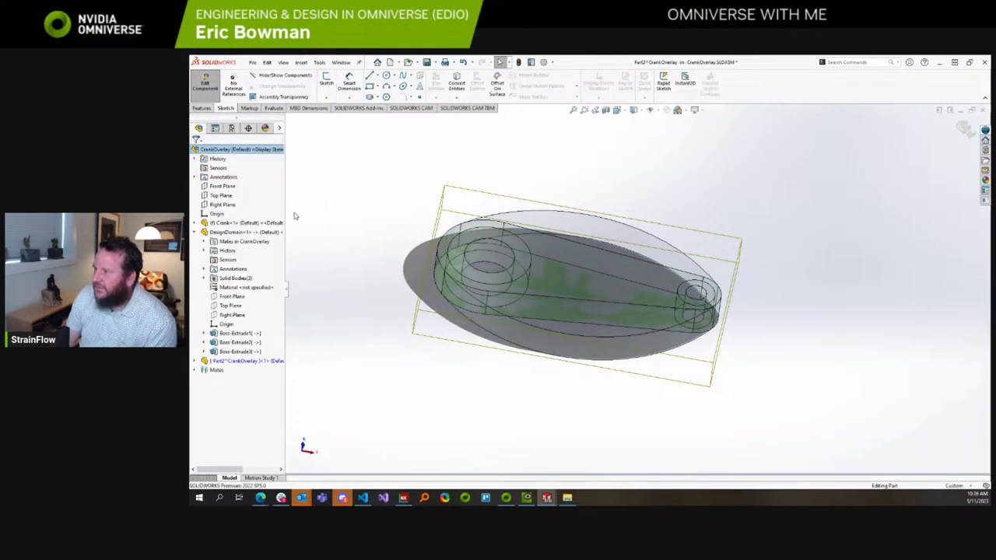
{"action": "left_click", "coordinate": [235, 352]}
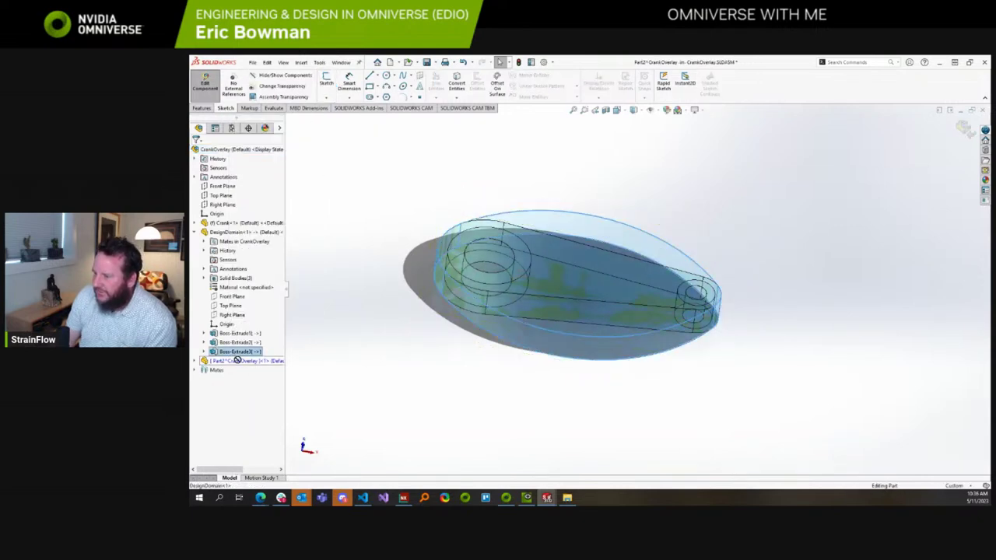
{"action": "left_click", "coordinate": [195, 361]}
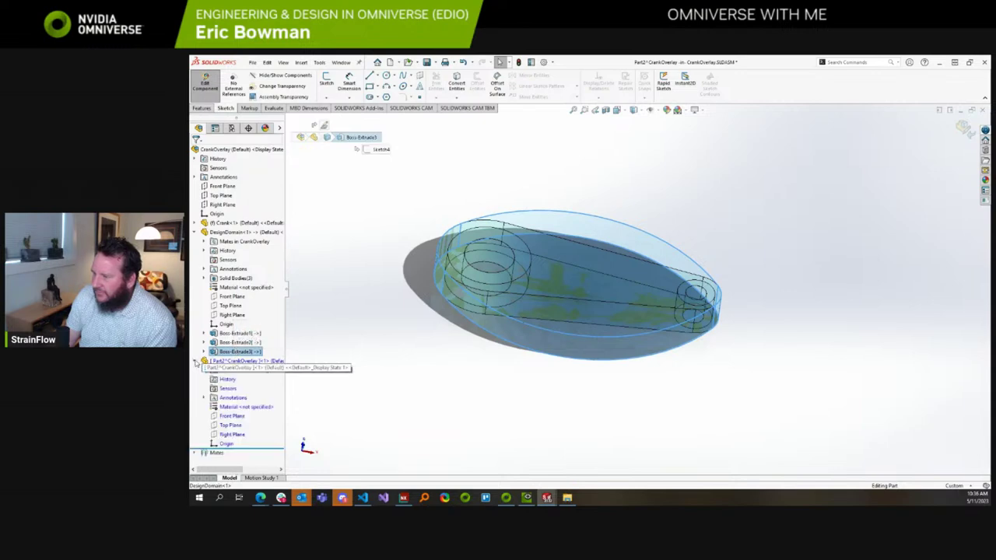
{"action": "right_click", "coordinate": [222, 352]}
{"action": "left_click", "coordinate": [221, 353]}
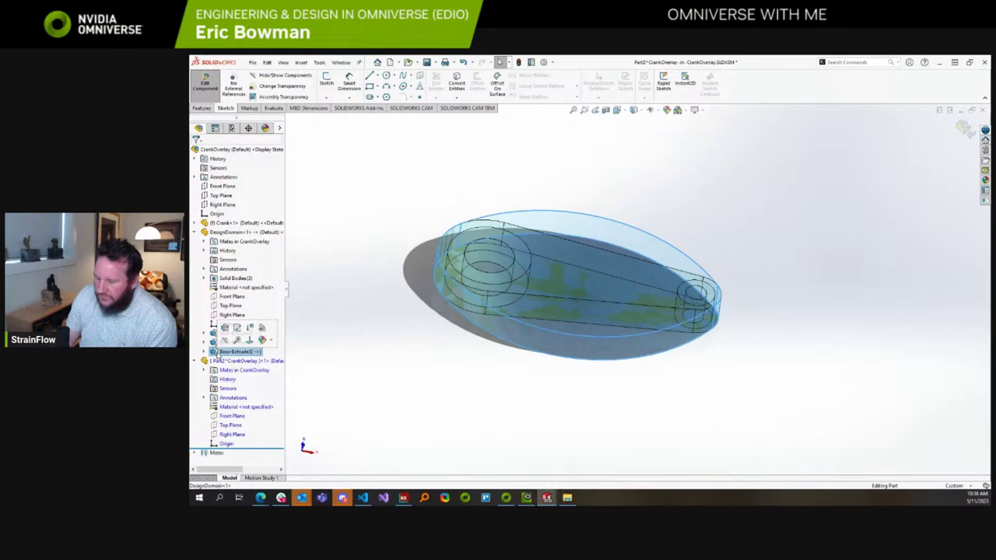
{"action": "right_click", "coordinate": [220, 355]}
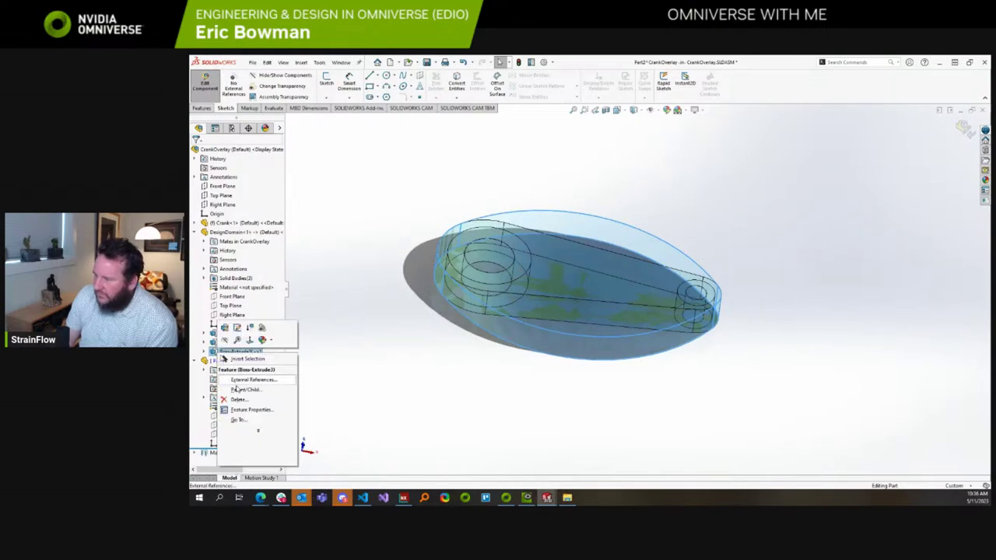
{"action": "key", "text": "Escape"}
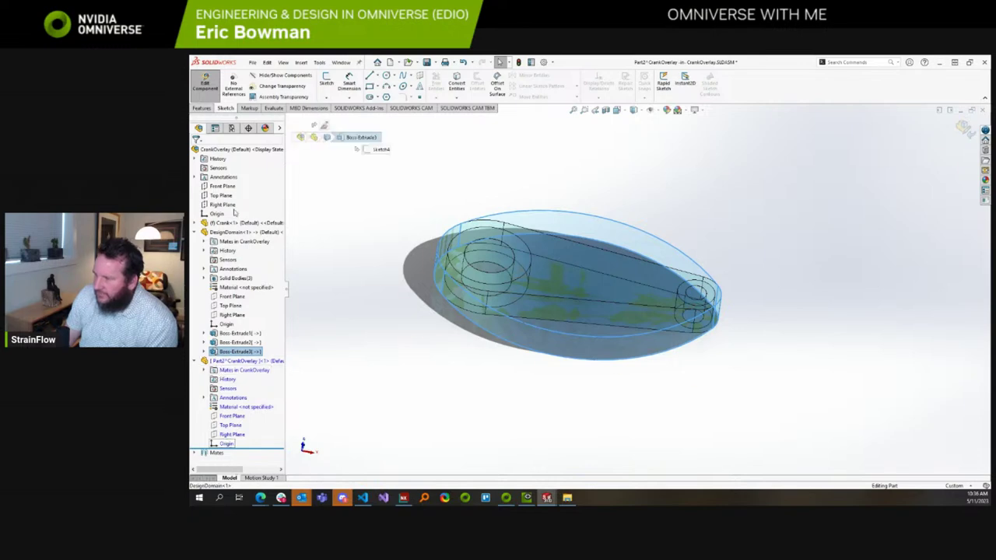
Leave part editing and return to editing the top-level CrankOverlay assembly.
{"action": "left_click", "coordinate": [232, 149]}
{"action": "right_click", "coordinate": [237, 150]}
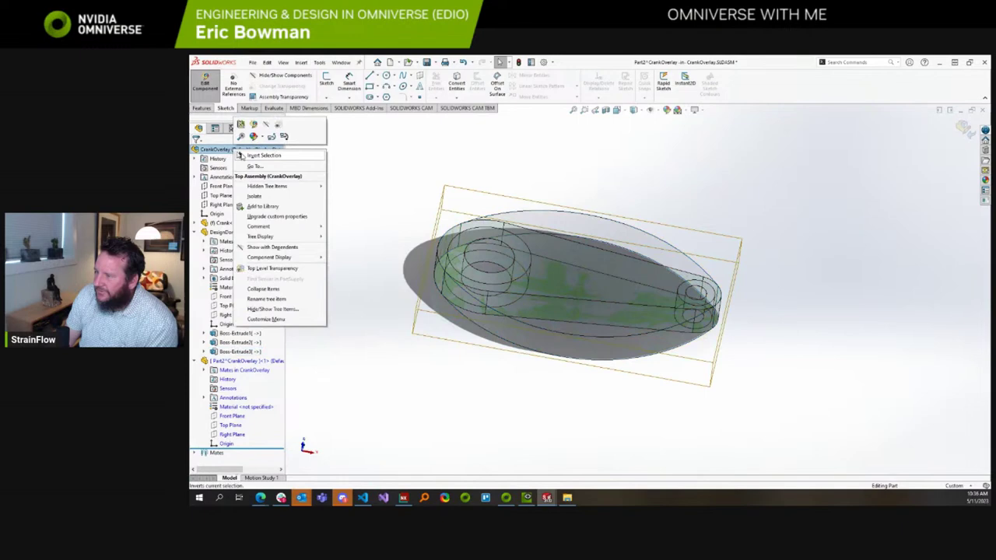
{"action": "left_click", "coordinate": [253, 126]}
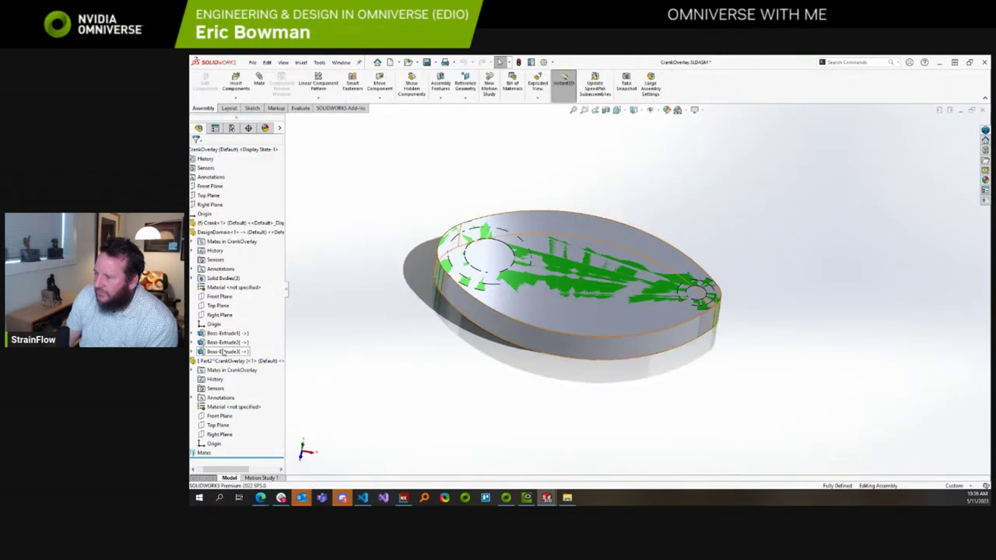
{"action": "left_click", "coordinate": [223, 352]}
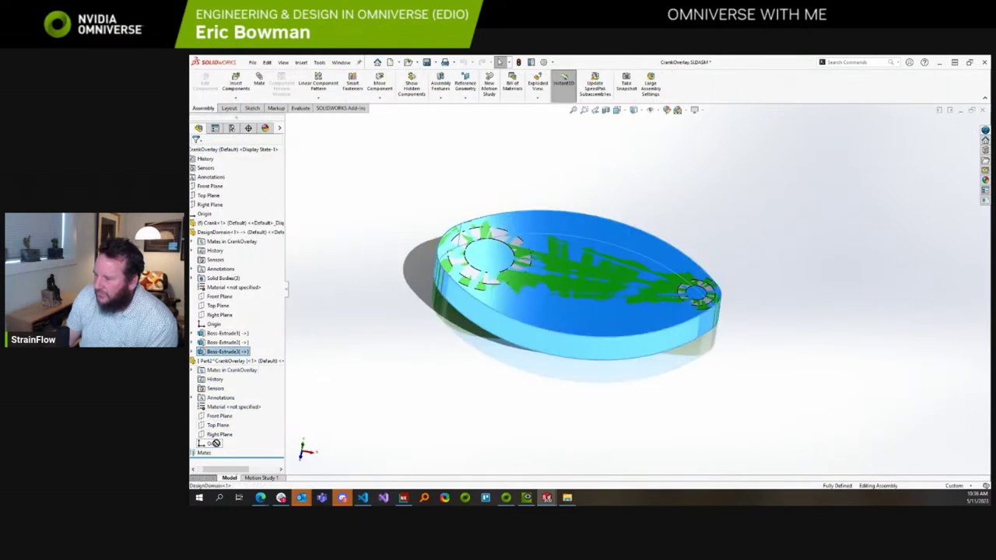
{"action": "left_click", "coordinate": [195, 352]}
{"action": "left_click", "coordinate": [228, 361]}
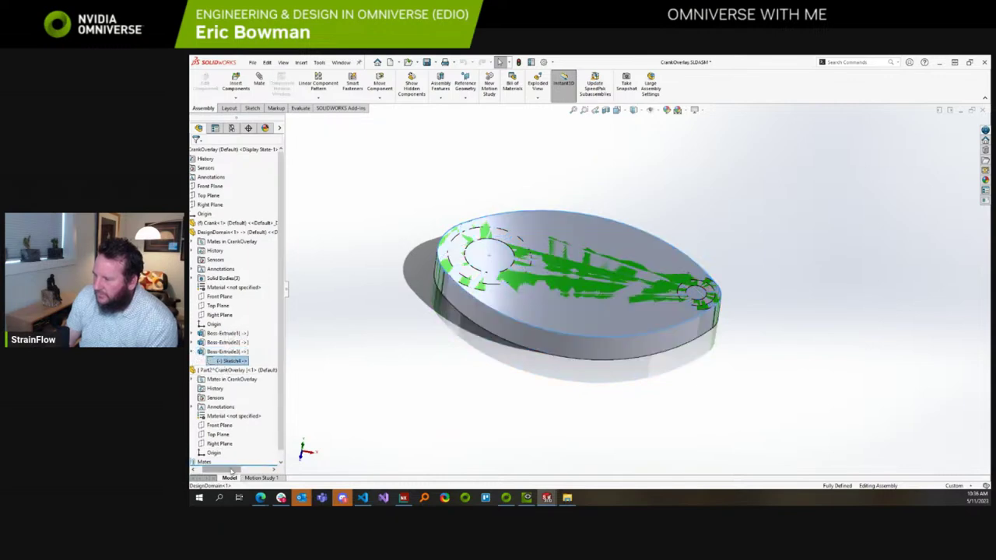
{"action": "left_click_drag", "start_coordinate": [213, 470], "coordinate": [200, 470]}
{"action": "left_click", "coordinate": [204, 351]}
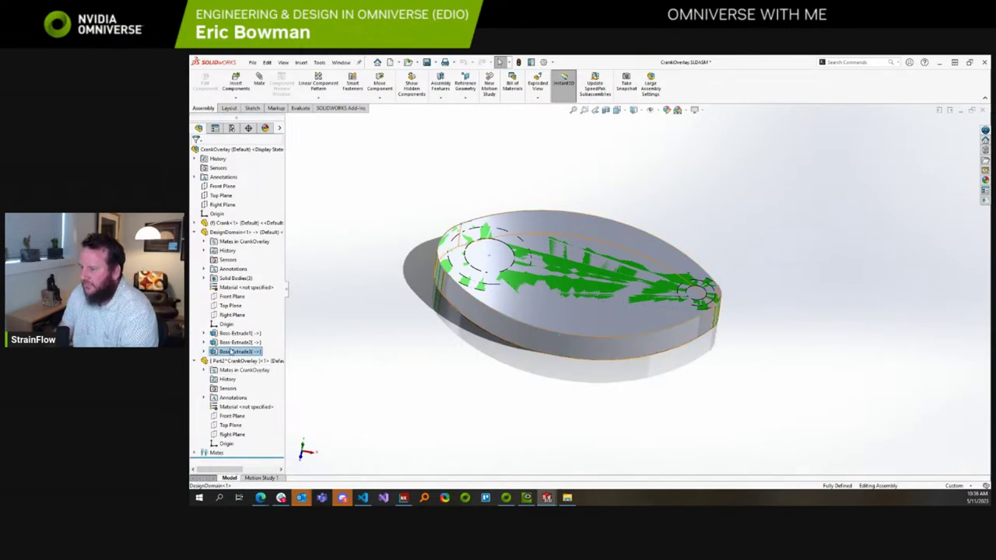
{"action": "left_click", "coordinate": [232, 352]}
Delete the Boss-Extrude1 and Boss-Extrude2 features from the DesignDomain part.
{"action": "left_click", "coordinate": [224, 340]}
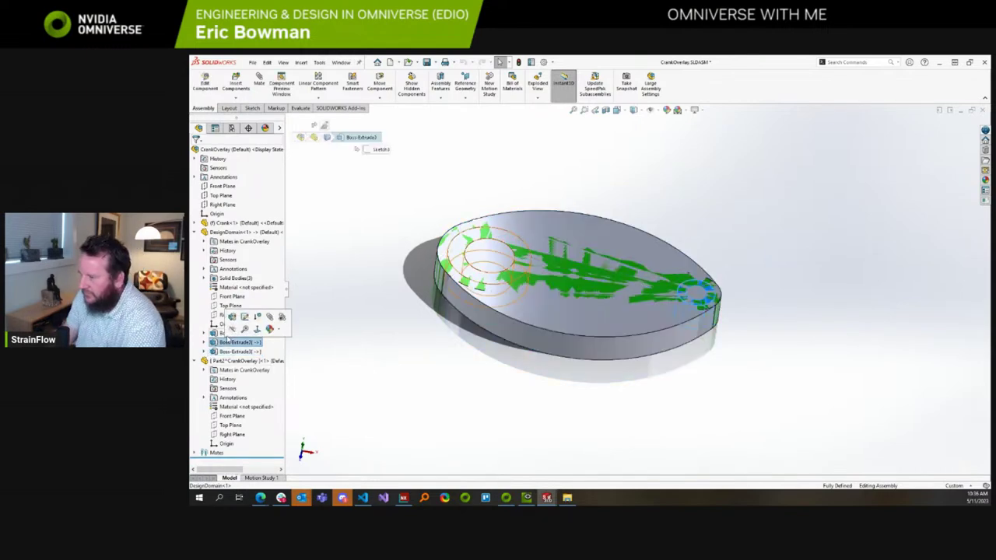
{"action": "right_click", "coordinate": [228, 341]}
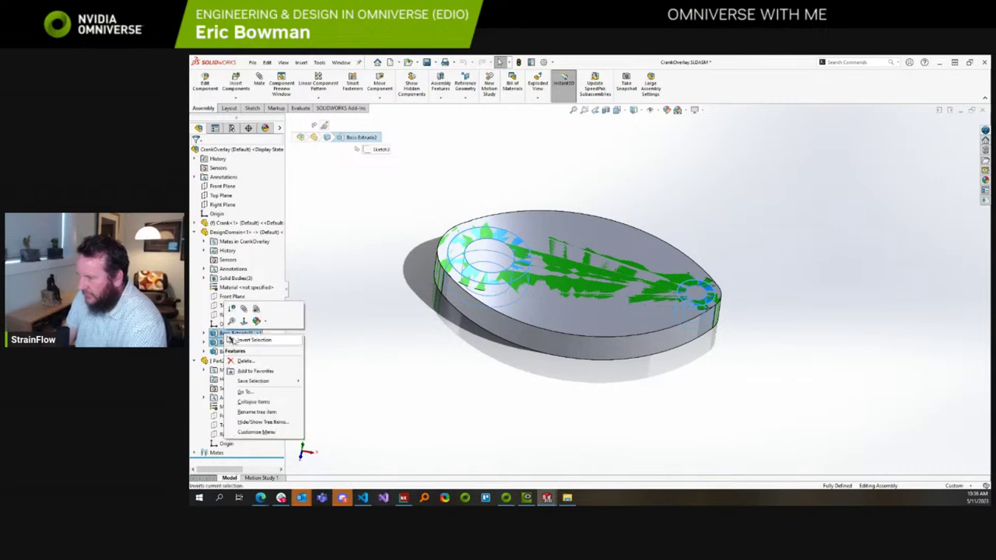
{"action": "left_click", "coordinate": [253, 340]}
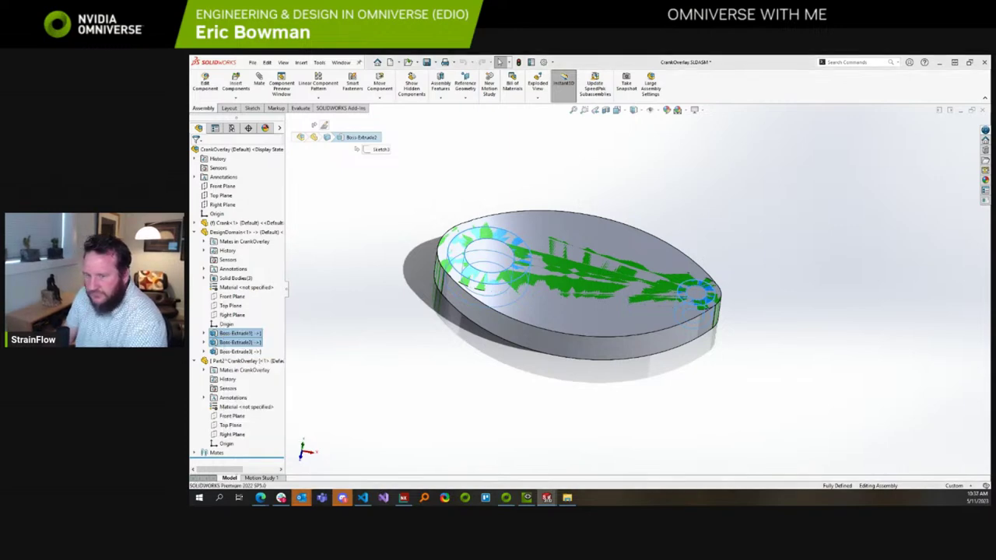
{"action": "key", "text": "Delete"}
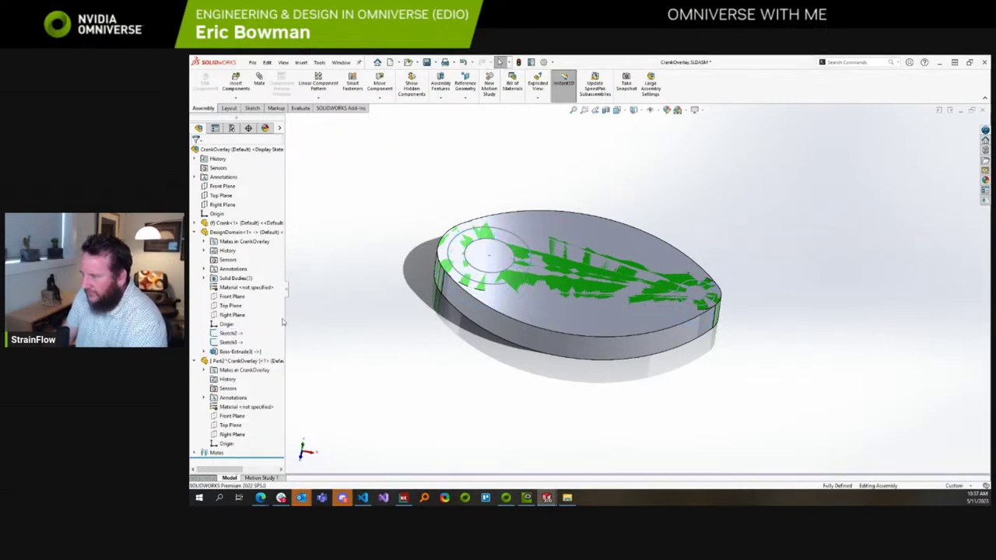
Delete the leftover Sketch2 and Sketch3 from the DesignDomain part.
{"action": "left_click", "coordinate": [231, 342]}
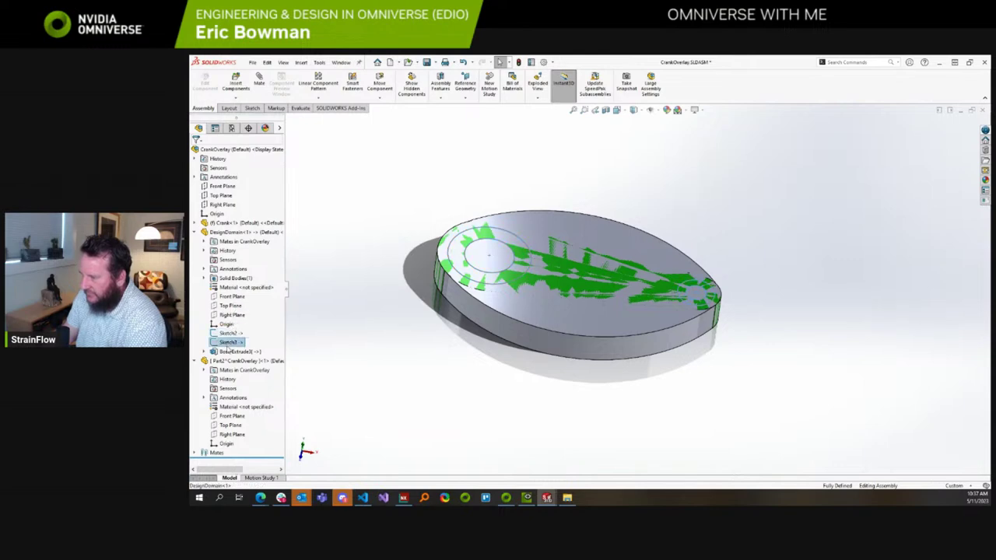
{"action": "left_click", "coordinate": [228, 333], "text": "ctrl"}
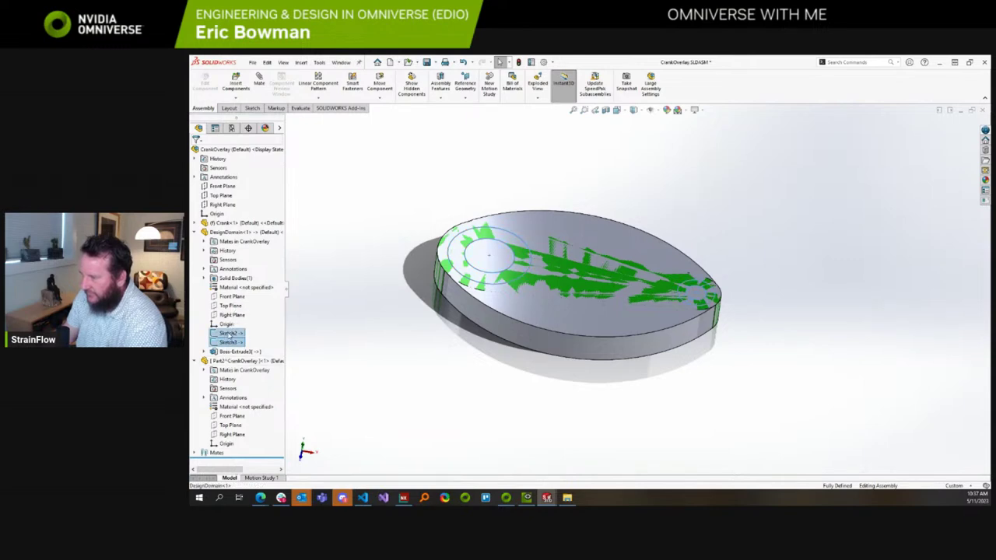
{"action": "right_click", "coordinate": [229, 334]}
{"action": "left_click", "coordinate": [269, 344]}
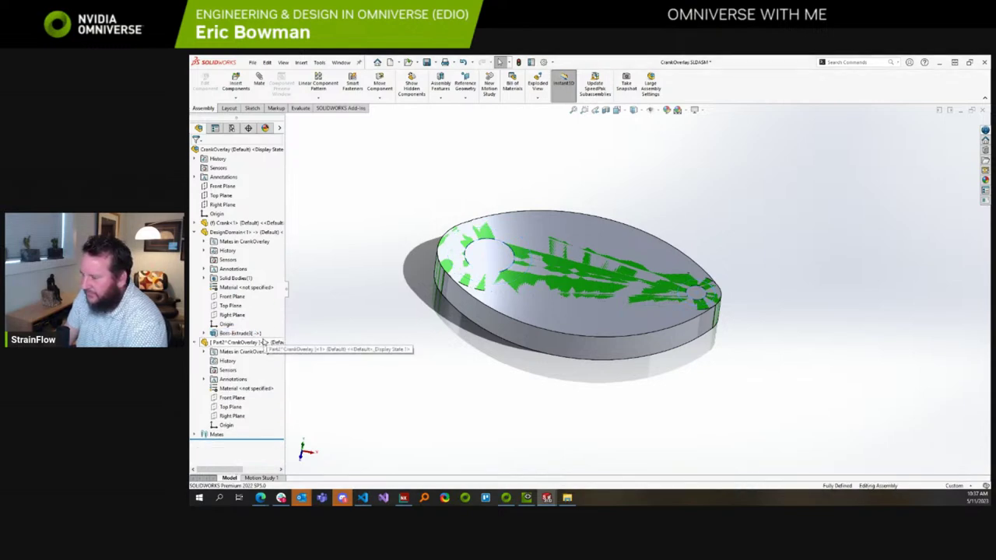
Insert a new part into the assembly and place its first sketch on the upper face of the overlaid crank.
{"action": "left_click", "coordinate": [236, 97]}
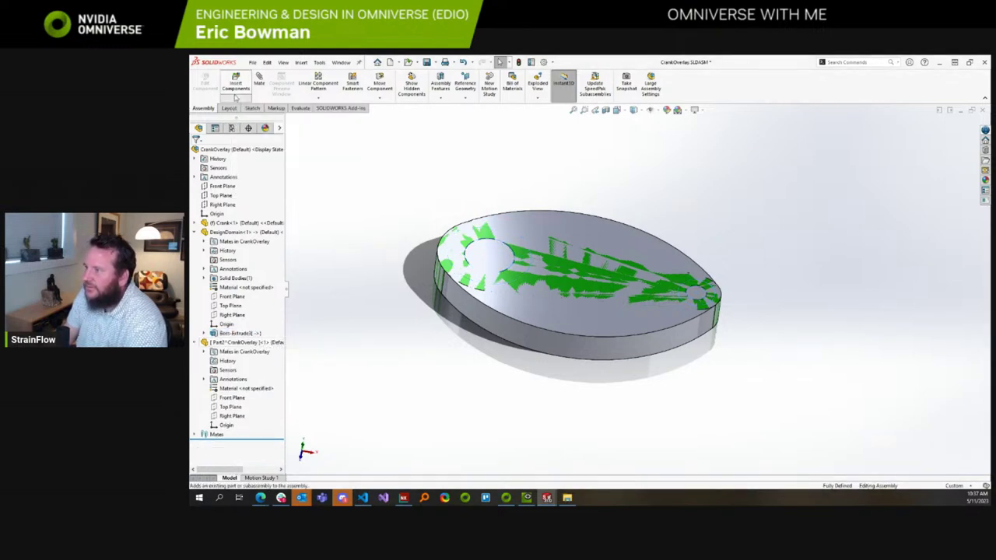
{"action": "left_click", "coordinate": [244, 119]}
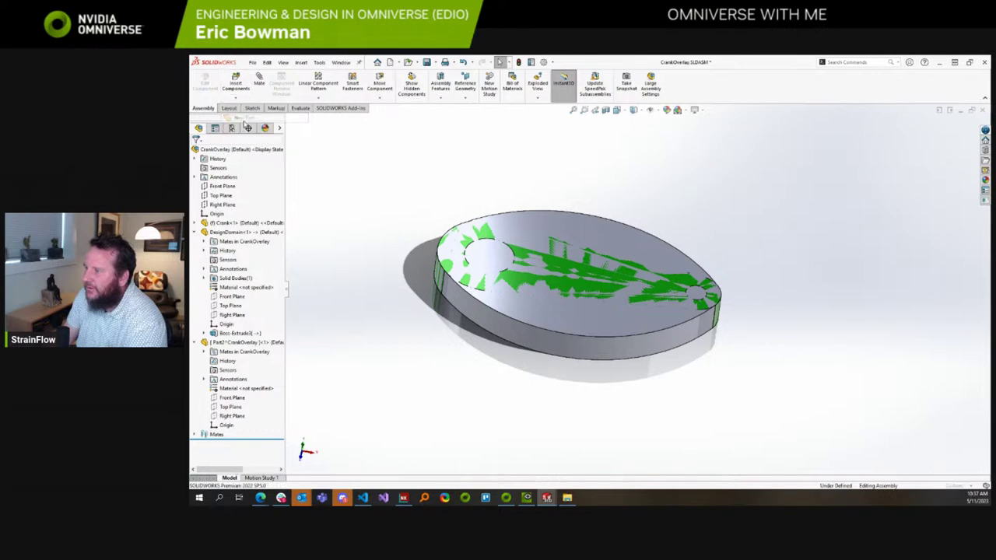
{"action": "left_click", "coordinate": [521, 286]}
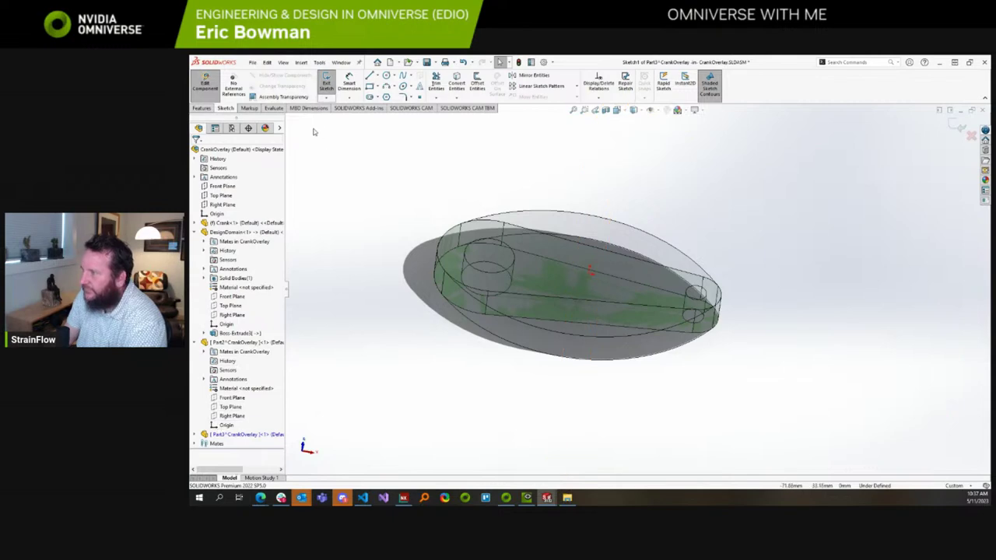
Create a circle coincident with the crank's large bore edge using Offset Entities with zero offset.
{"action": "left_click", "coordinate": [477, 82]}
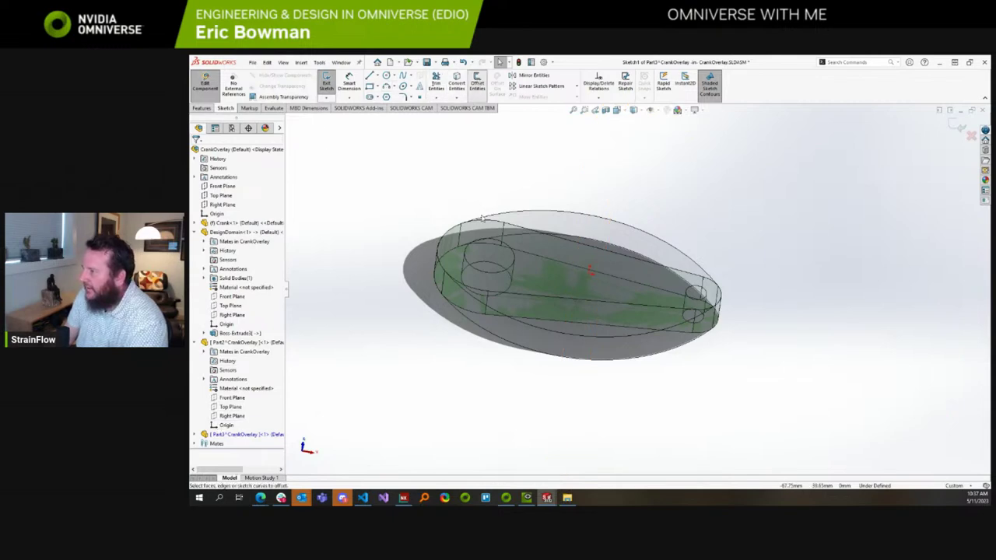
{"action": "left_click", "coordinate": [490, 276]}
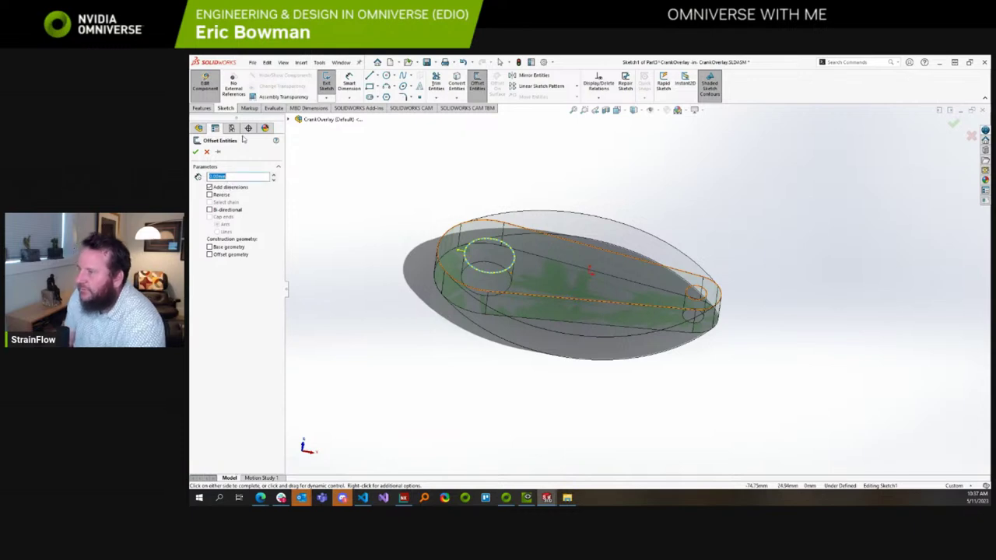
{"action": "left_click", "coordinate": [195, 152]}
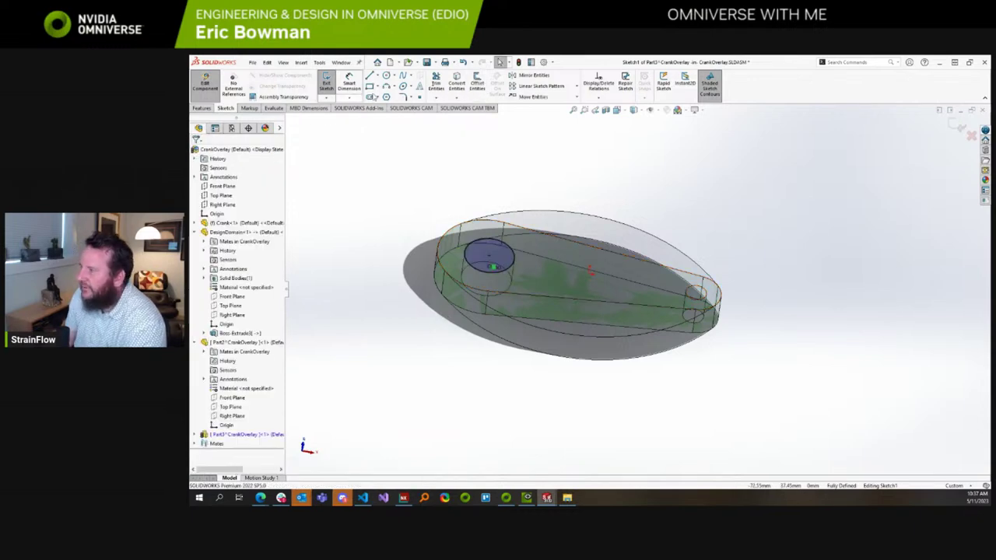
{"action": "left_click", "coordinate": [507, 249]}
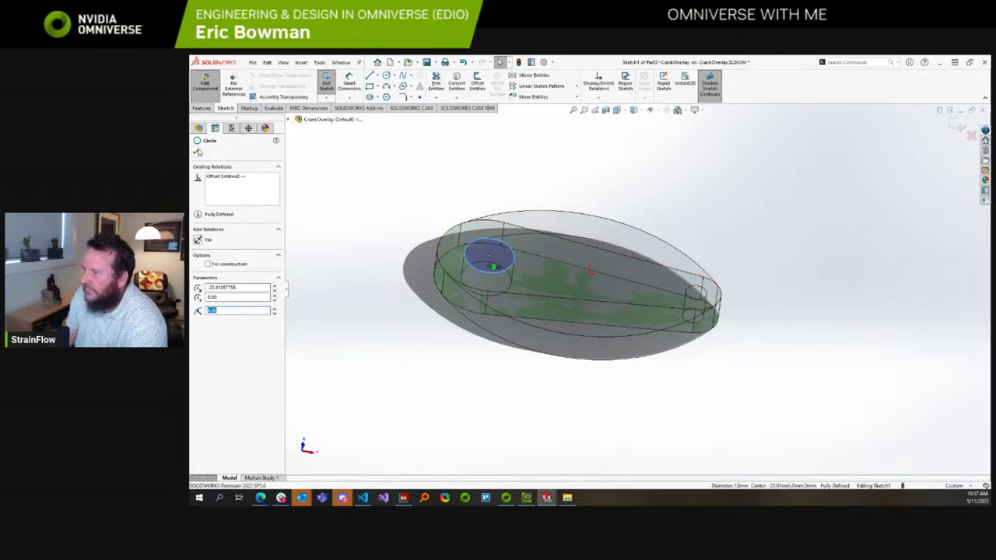
{"action": "left_click", "coordinate": [196, 153]}
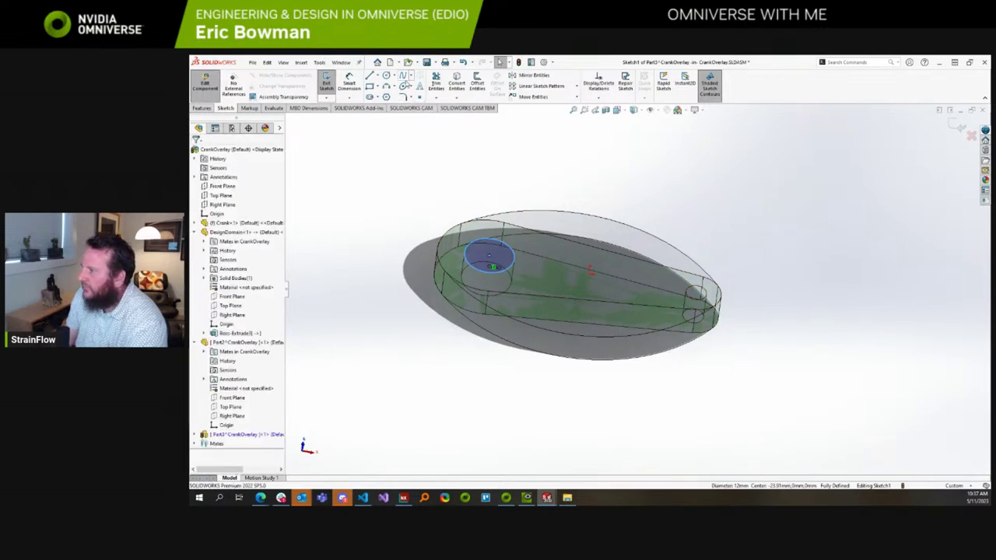
Offset the large bore circle outward by 4 mm to form a ring profile.
{"action": "left_click", "coordinate": [477, 84]}
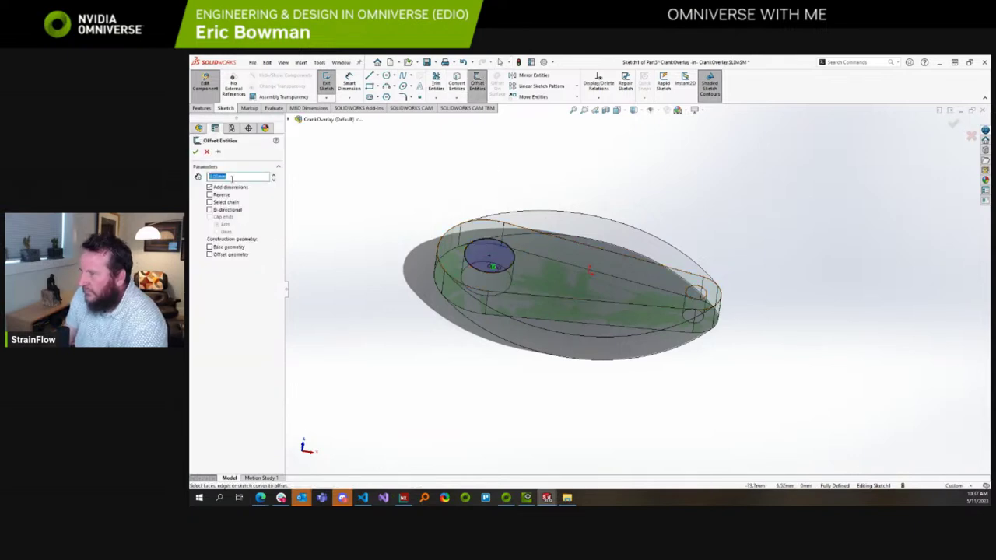
{"action": "key", "text": "Return"}
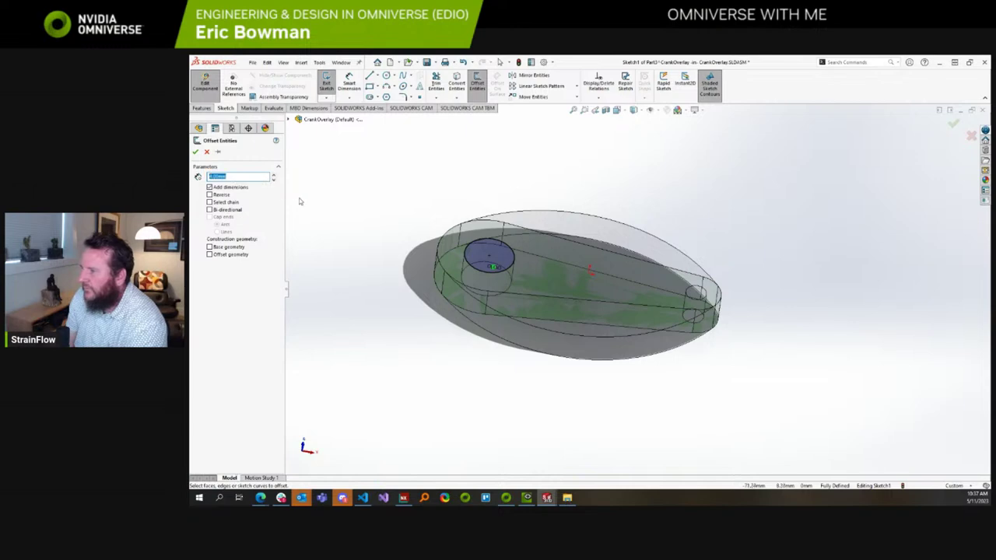
{"action": "left_click", "coordinate": [480, 265]}
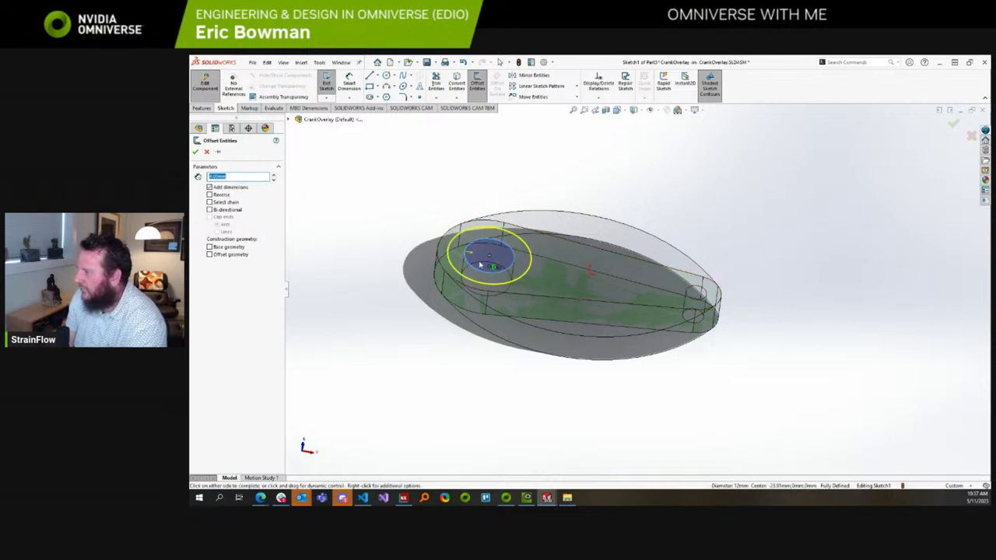
{"action": "left_click", "coordinate": [460, 250]}
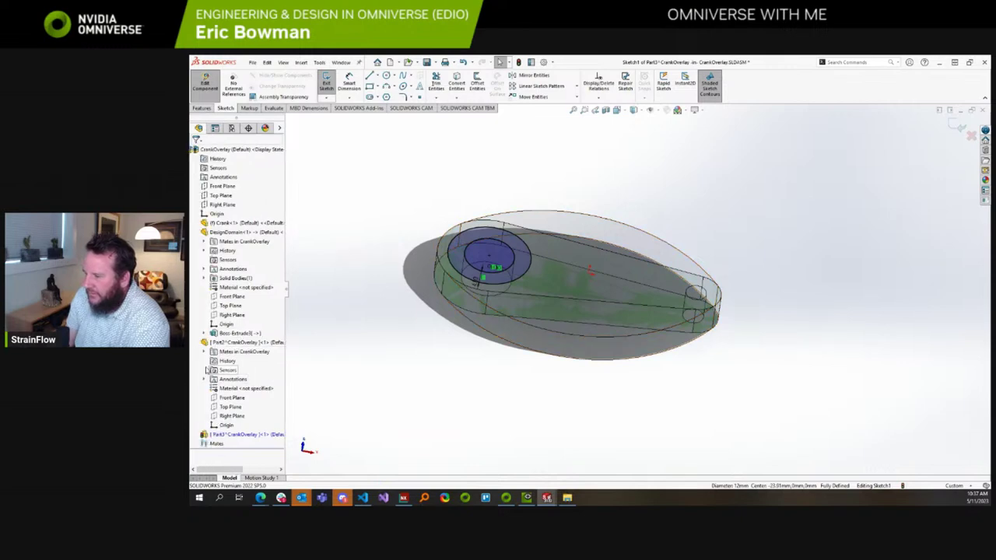
Exit the ring sketch to the CrankOverlay assembly and open Part2 for editing in context.
{"action": "right_click", "coordinate": [230, 342]}
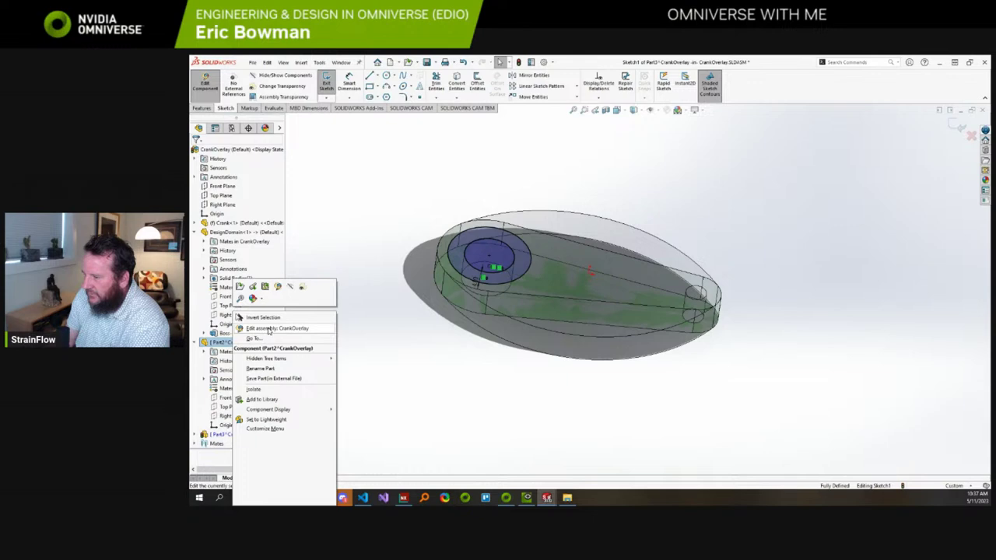
{"action": "left_click", "coordinate": [269, 330]}
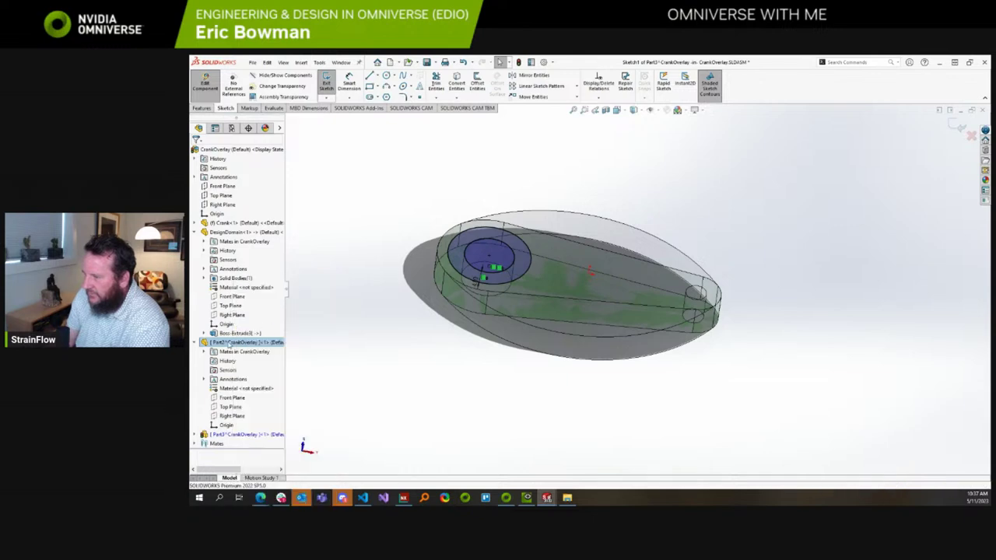
{"action": "right_click", "coordinate": [239, 345]}
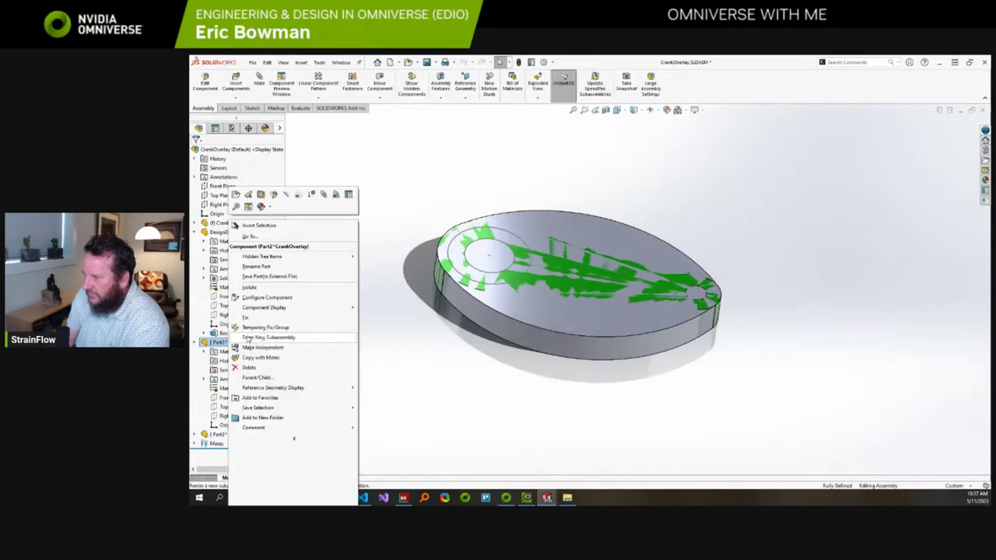
{"action": "left_click", "coordinate": [274, 196]}
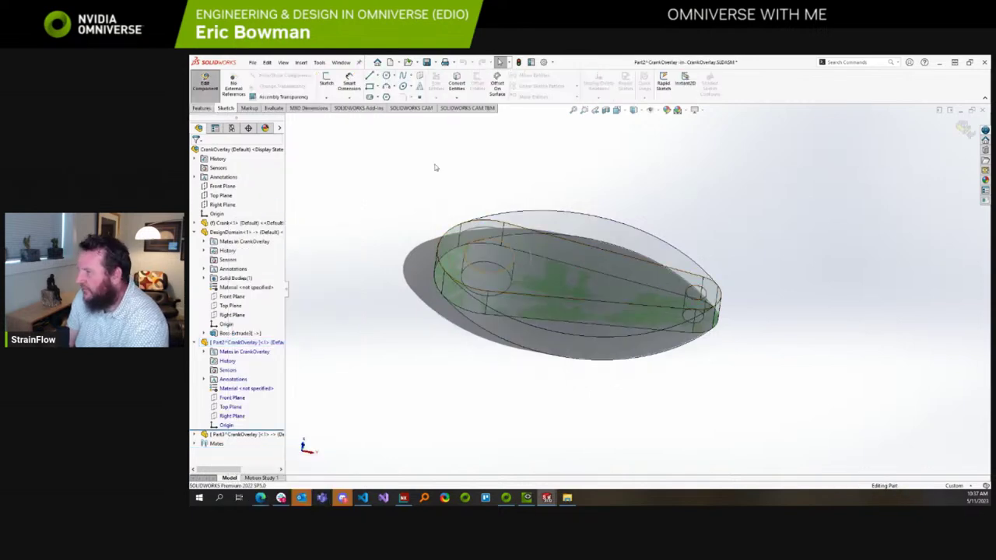
Switch in-context editing to Part3 and expand its feature list.
{"action": "left_click", "coordinate": [230, 435]}
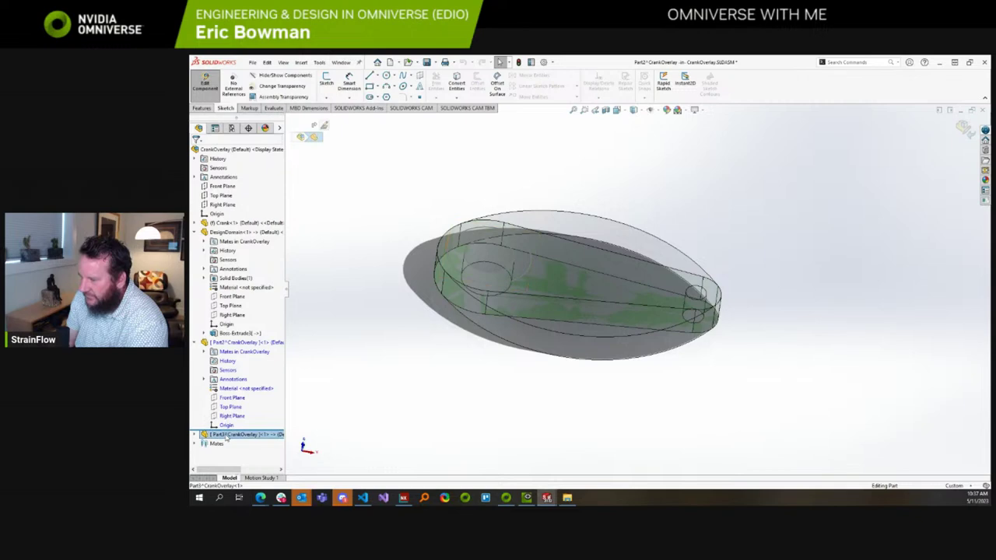
{"action": "right_click", "coordinate": [227, 434]}
{"action": "left_click", "coordinate": [265, 207]}
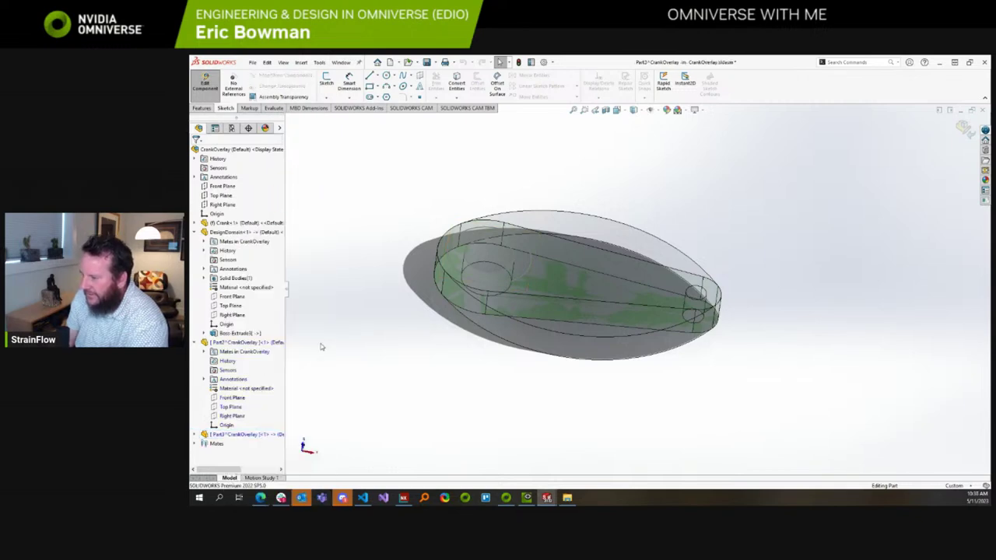
{"action": "left_click", "coordinate": [202, 436]}
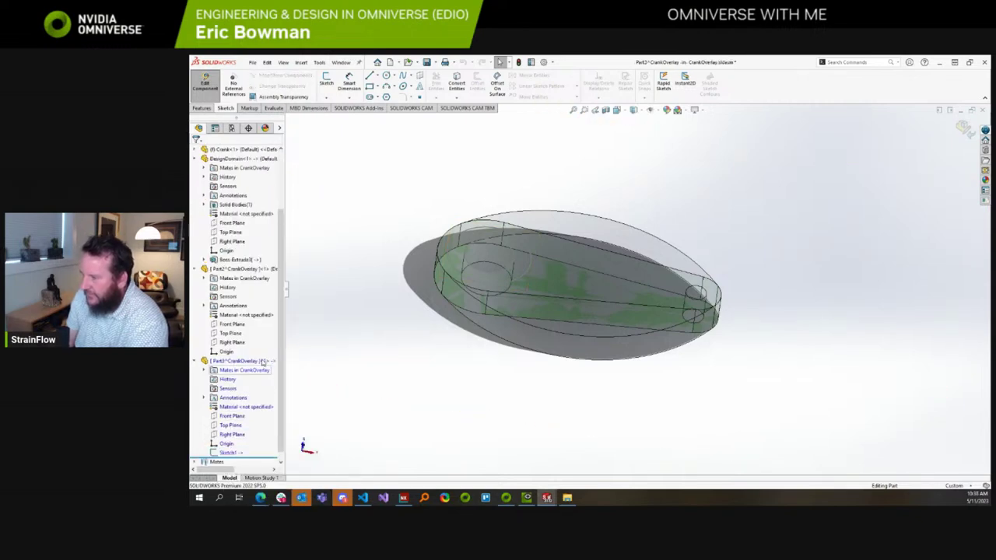
{"action": "left_click", "coordinate": [202, 108]}
{"action": "left_click", "coordinate": [330, 83]}
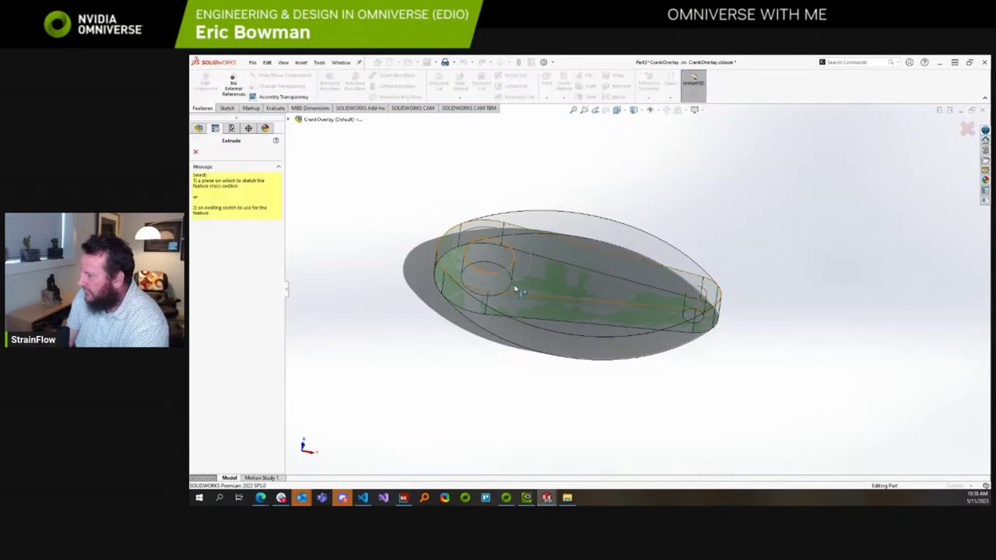
{"action": "key", "text": "Escape"}
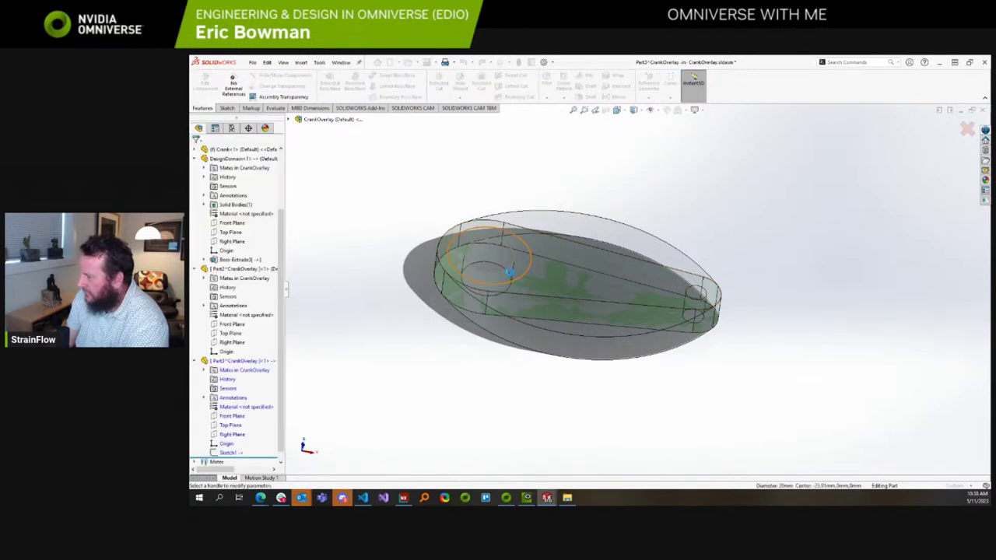
{"action": "left_click", "coordinate": [509, 271]}
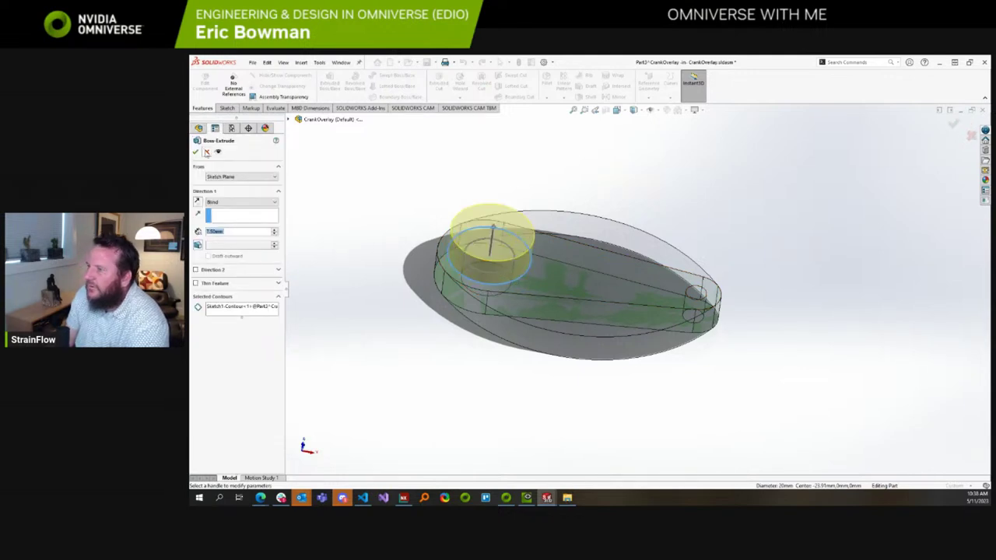
{"action": "left_click", "coordinate": [207, 153]}
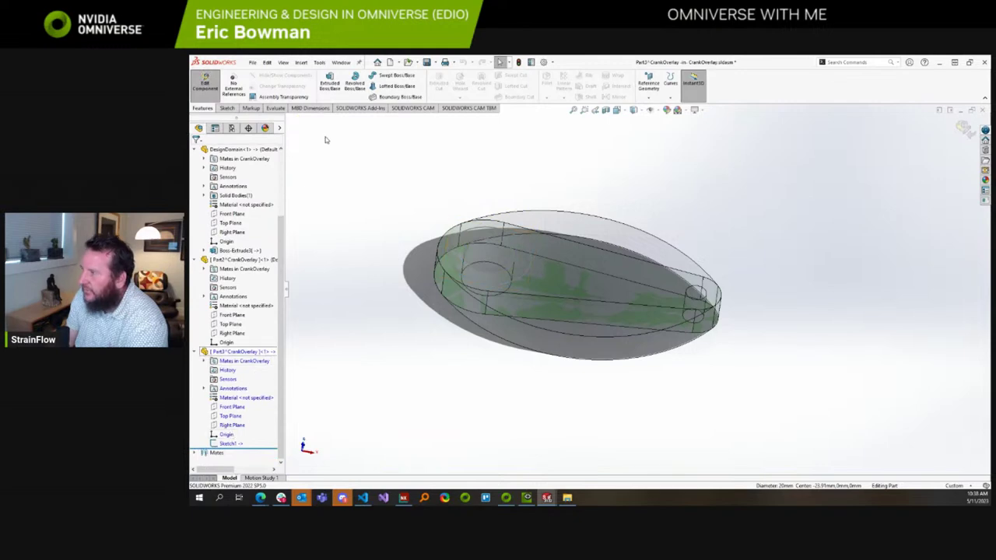
{"action": "left_click", "coordinate": [330, 81]}
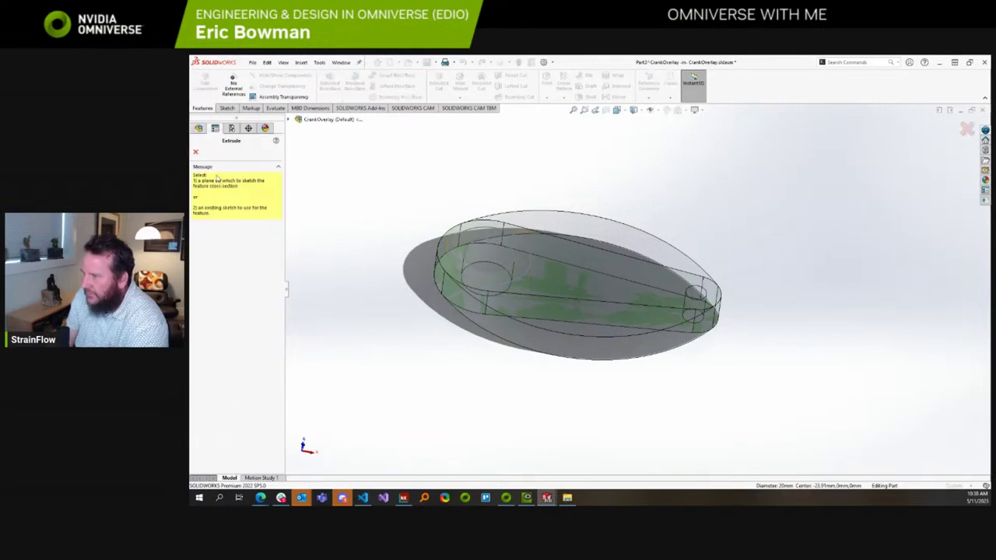
{"action": "left_click", "coordinate": [197, 152]}
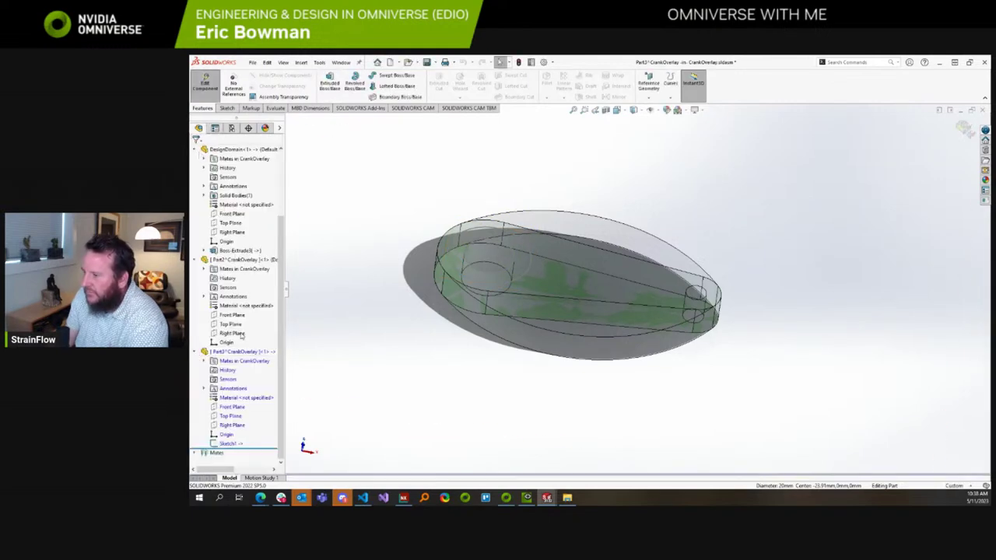
Extrude Part3's large bore ring sketch 7.50 mm blind in the reversed direction, into the crank body.
{"action": "left_click", "coordinate": [228, 444]}
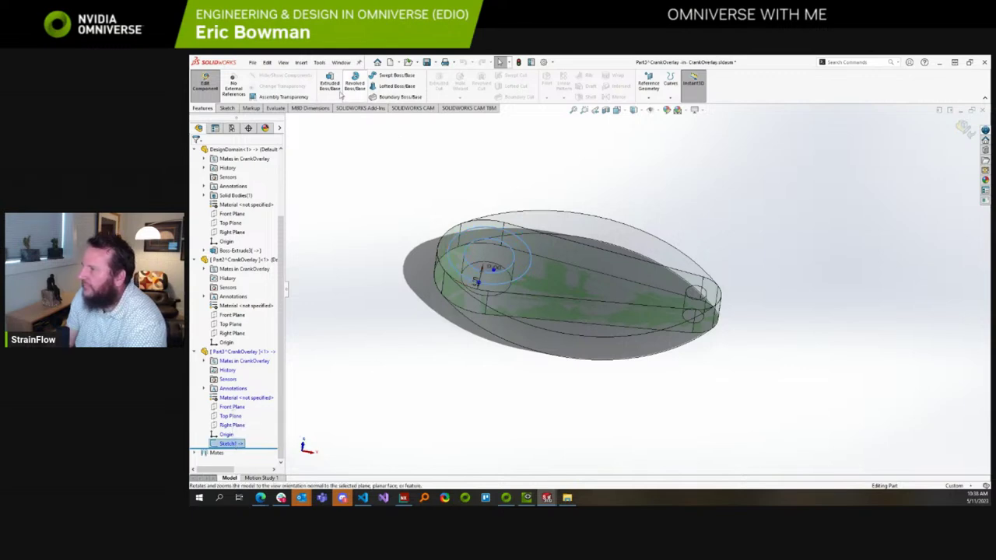
{"action": "left_click", "coordinate": [330, 95]}
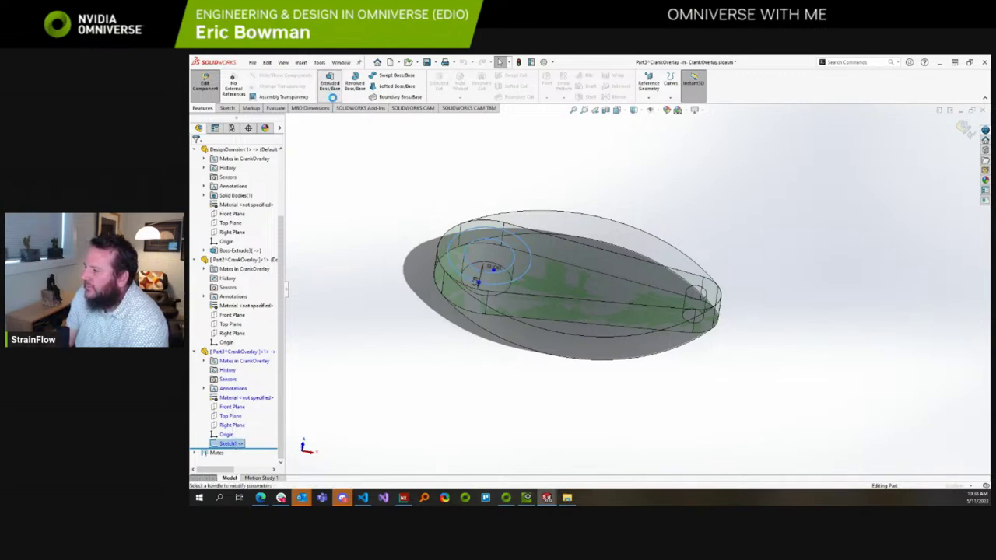
{"action": "left_click", "coordinate": [198, 202]}
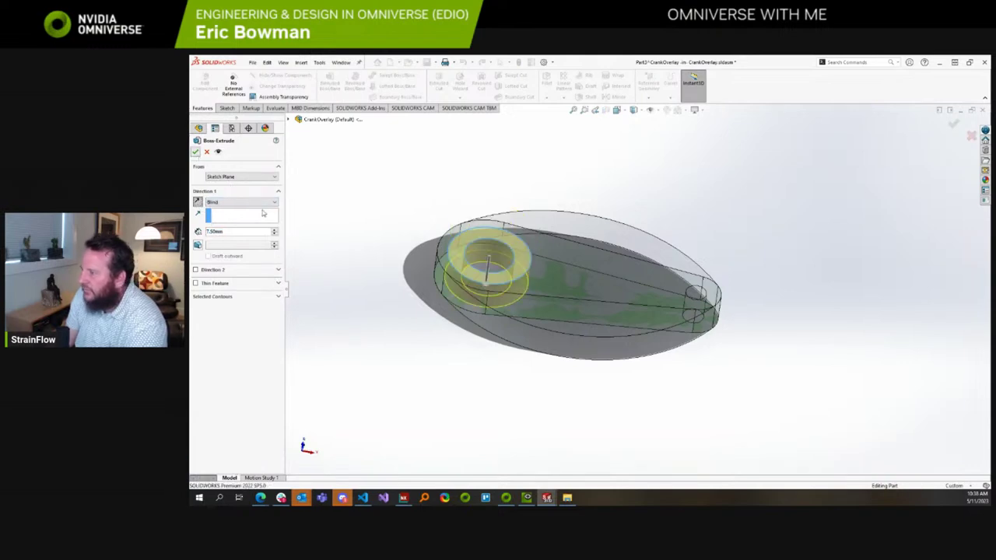
{"action": "left_click", "coordinate": [197, 152]}
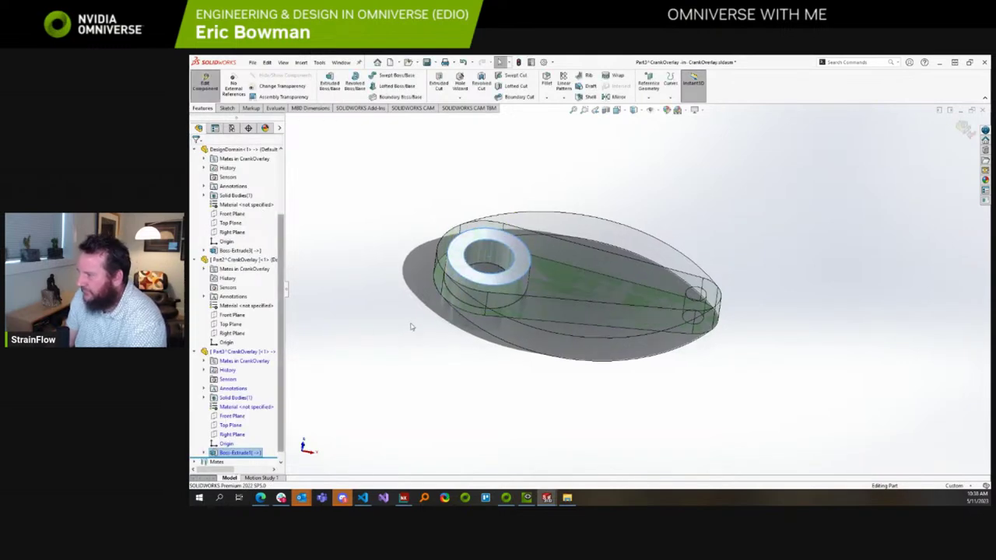
Open Part2 for in-context editing and start a sketch on the upper flat face of the crank overlay.
{"action": "scroll", "coordinate": [255, 396], "scroll_direction": "down", "scroll_amount": 1}
{"action": "left_click", "coordinate": [196, 343]}
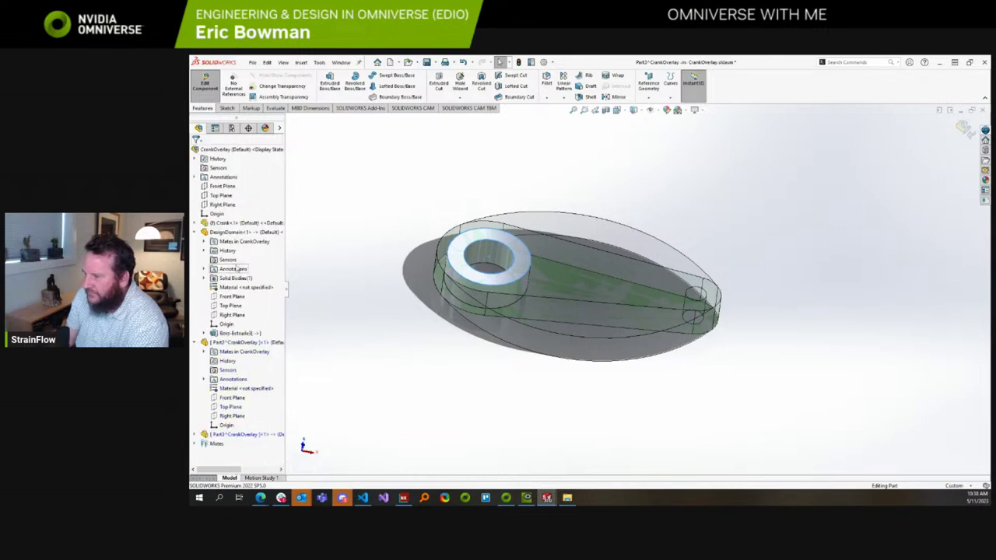
{"action": "right_click", "coordinate": [240, 347]}
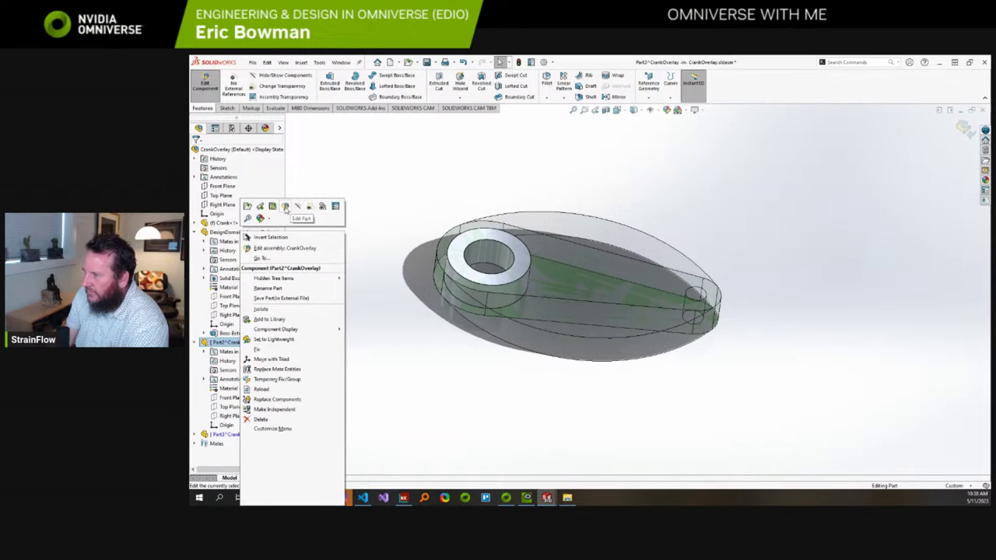
{"action": "left_click", "coordinate": [298, 207]}
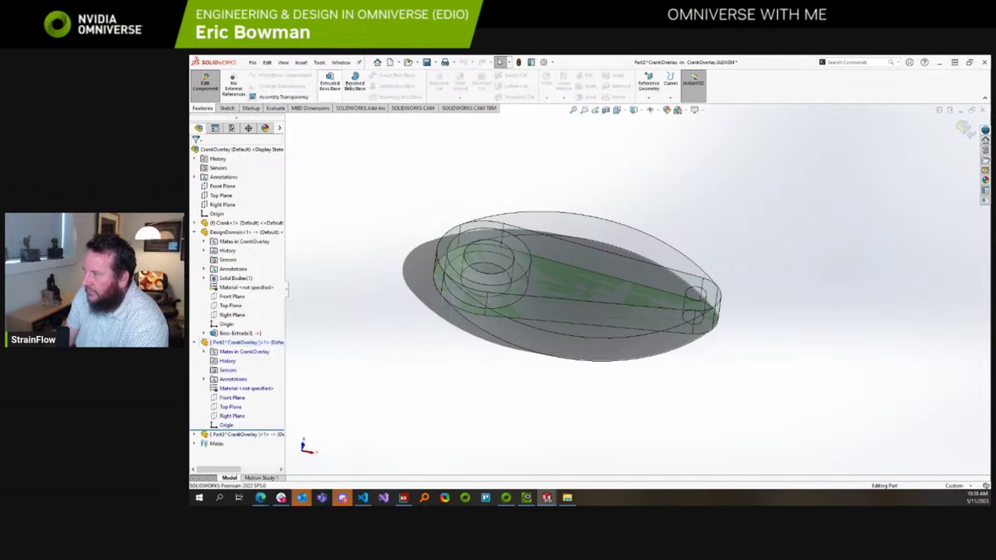
{"action": "left_click", "coordinate": [227, 108]}
{"action": "left_click", "coordinate": [326, 81]}
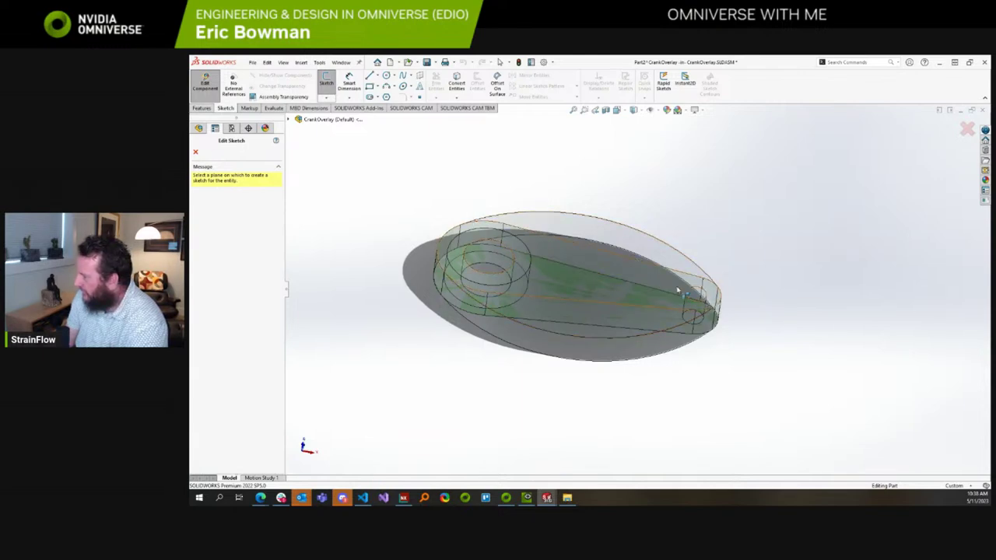
{"action": "left_click", "coordinate": [679, 288]}
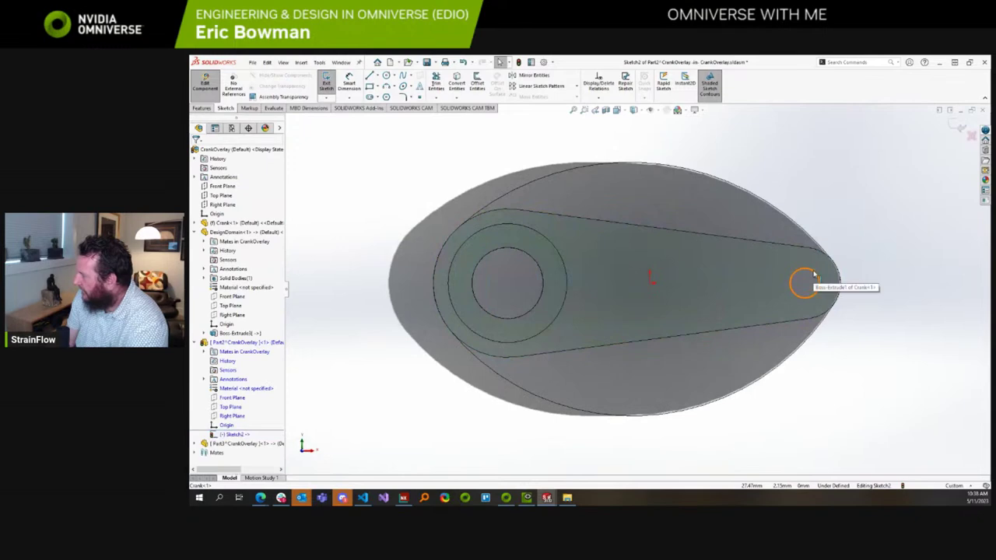
Offset the crank's small bore edge outward by 2 mm to form the ring's outer circle.
{"action": "left_click", "coordinate": [815, 274]}
{"action": "left_click", "coordinate": [477, 83]}
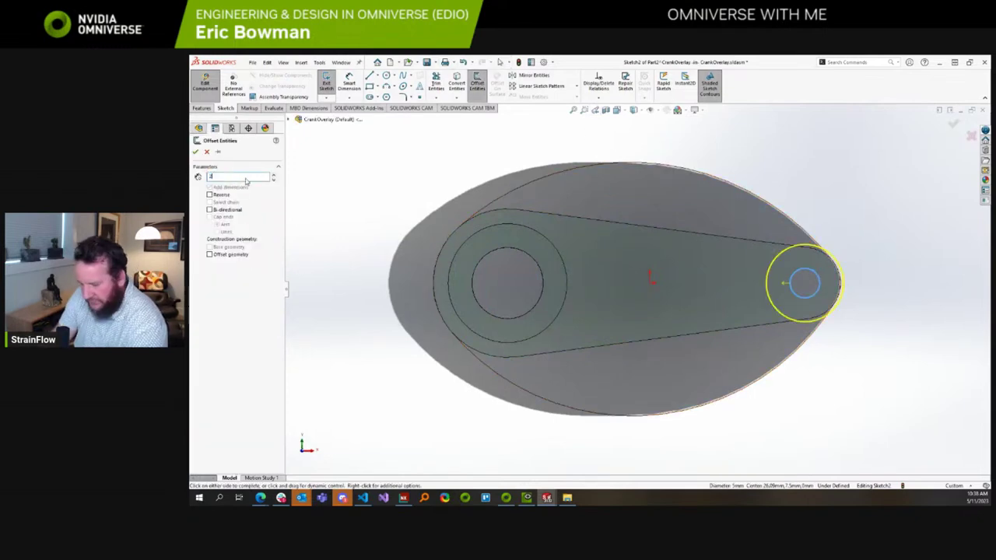
{"action": "type", "text": "2"}
{"action": "key", "text": "Return"}
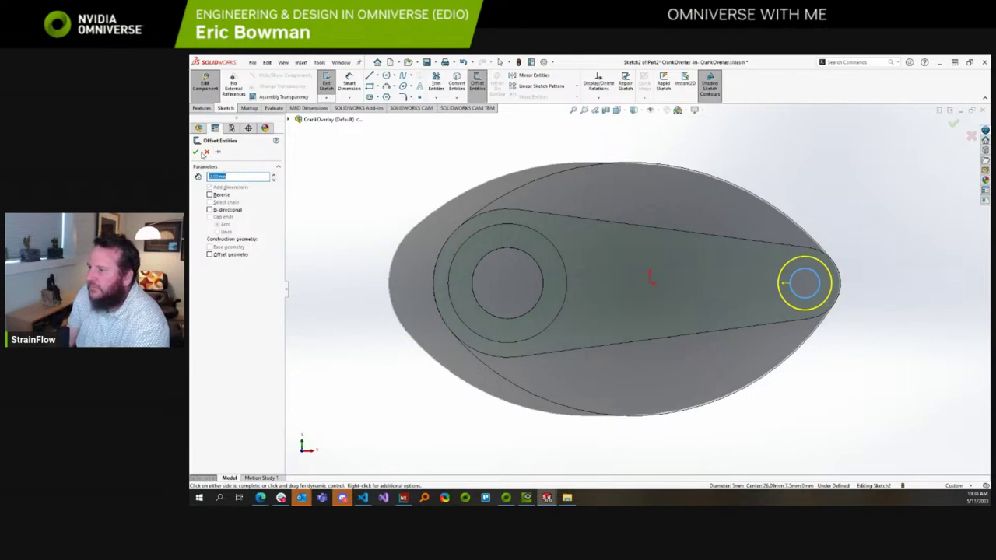
{"action": "left_click", "coordinate": [195, 152]}
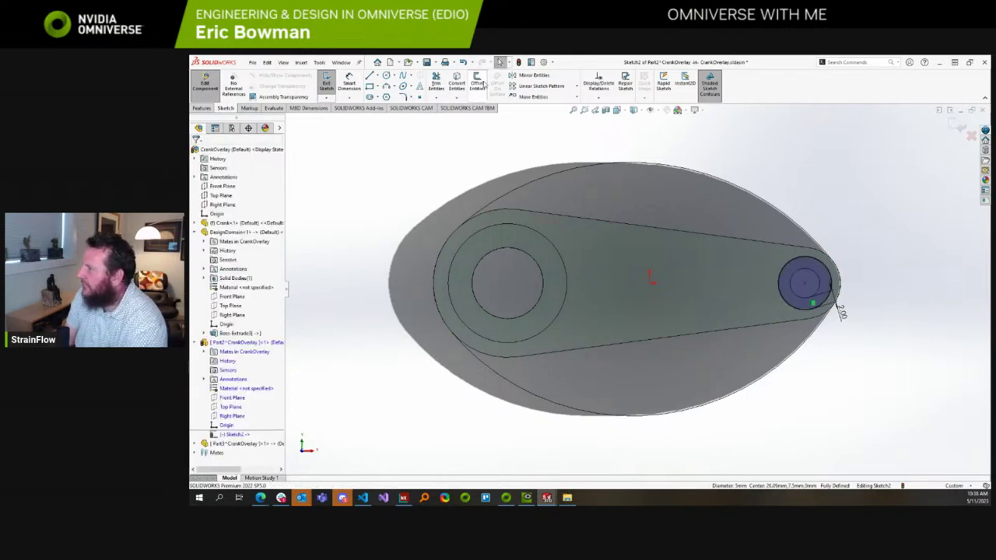
Create the ring's inner circle coincident with the small bore edge using Offset Entities with zero offset.
{"action": "left_click", "coordinate": [477, 83]}
{"action": "left_click", "coordinate": [809, 277]}
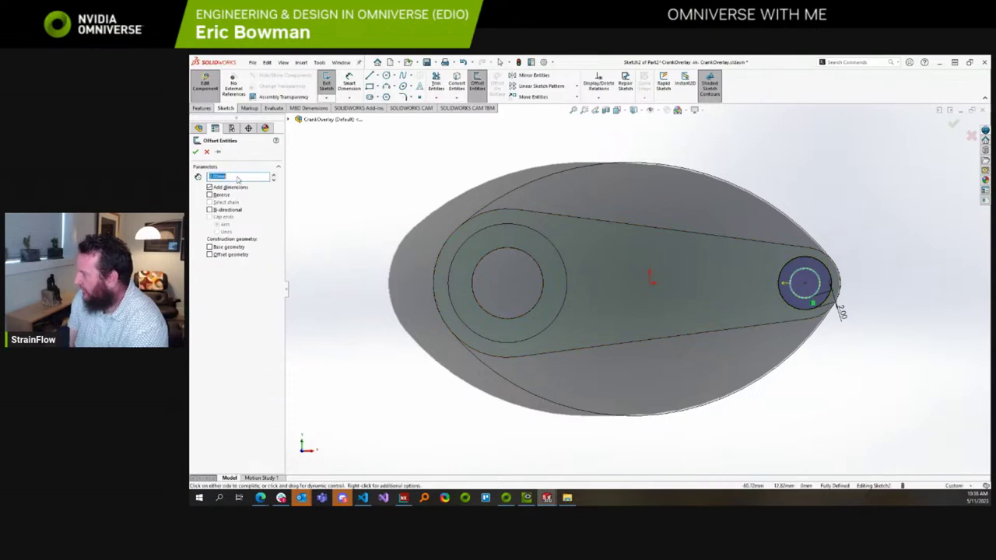
{"action": "key", "text": "Return"}
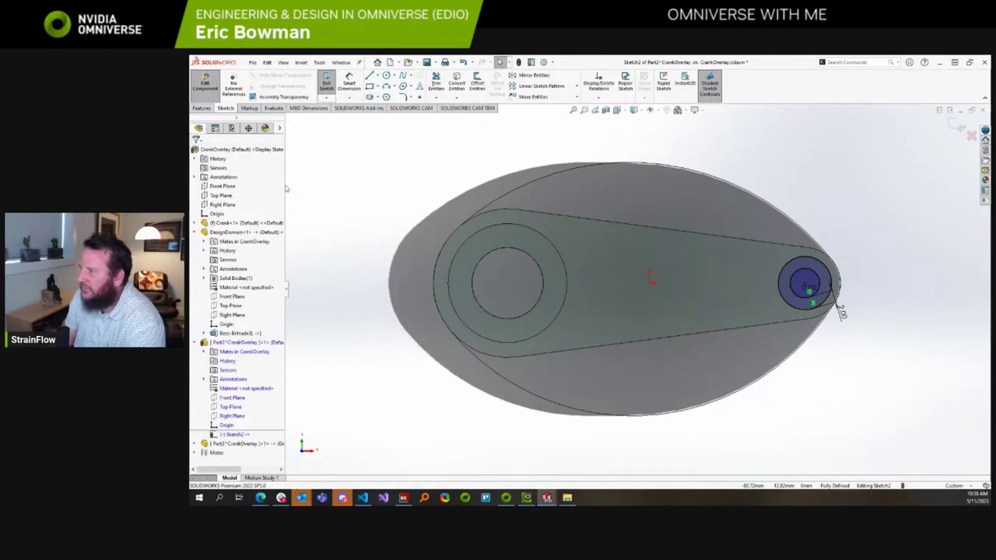
Exit the small bore ring sketch and extrude it 7.50 mm blind in the reversed direction.
{"action": "left_click", "coordinate": [206, 109]}
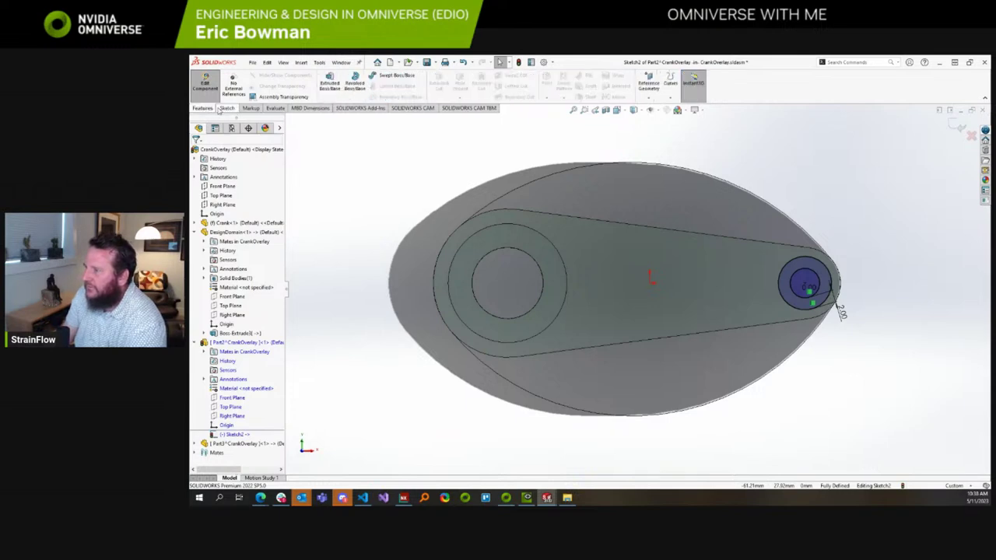
{"action": "left_click", "coordinate": [226, 108]}
{"action": "left_click", "coordinate": [327, 81]}
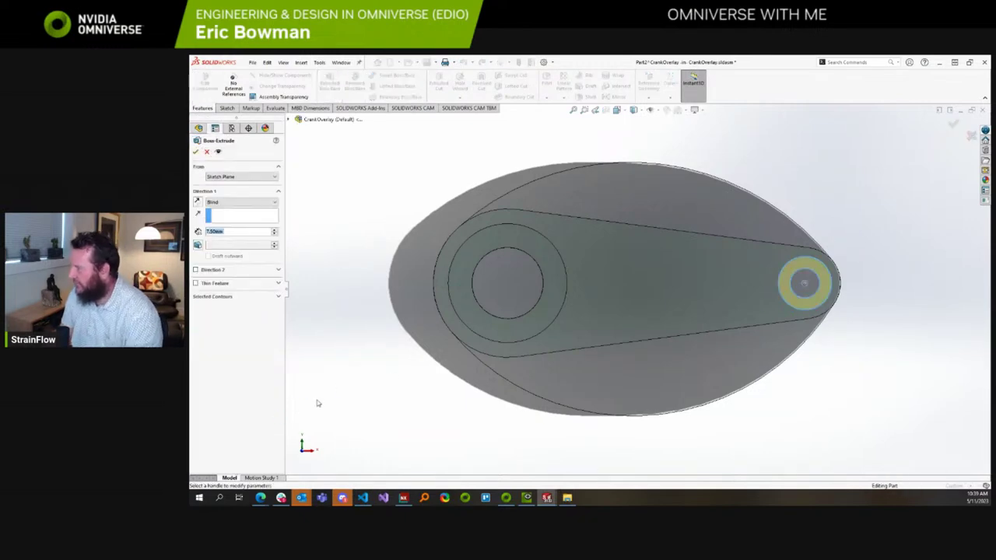
{"action": "left_click", "coordinate": [197, 203]}
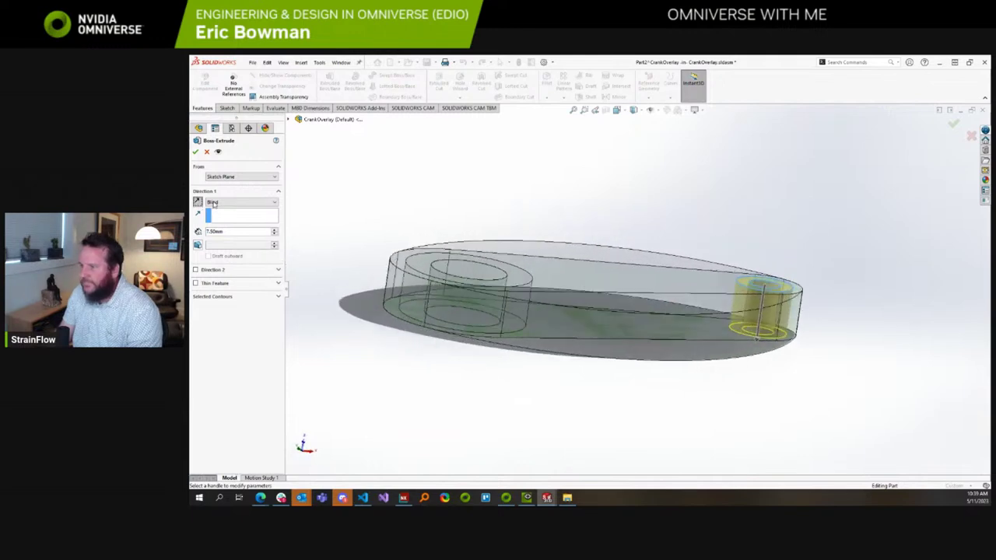
{"action": "left_click", "coordinate": [196, 152]}
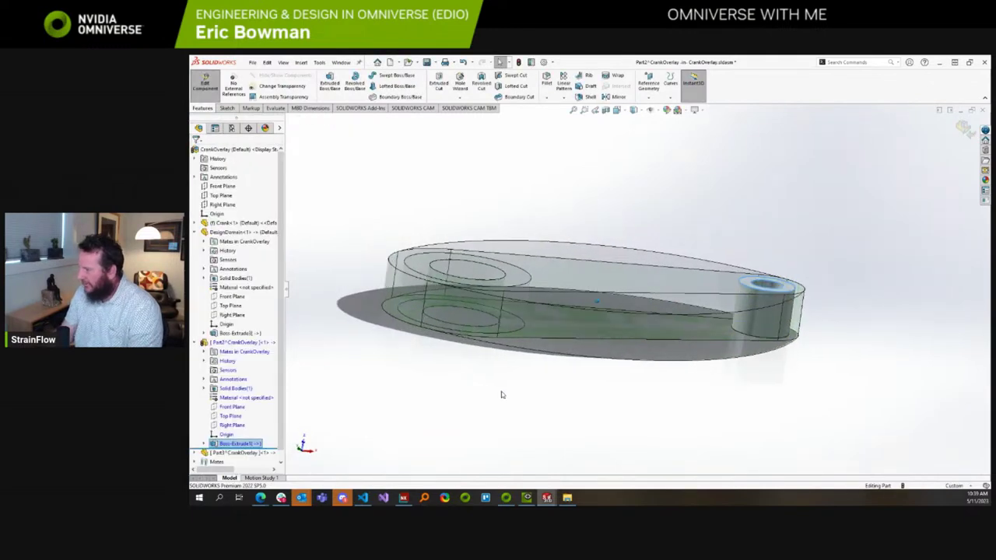
Return from Part2 to editing the CrankOverlay assembly and collapse the expanded component feature lists.
{"action": "right_click", "coordinate": [228, 153]}
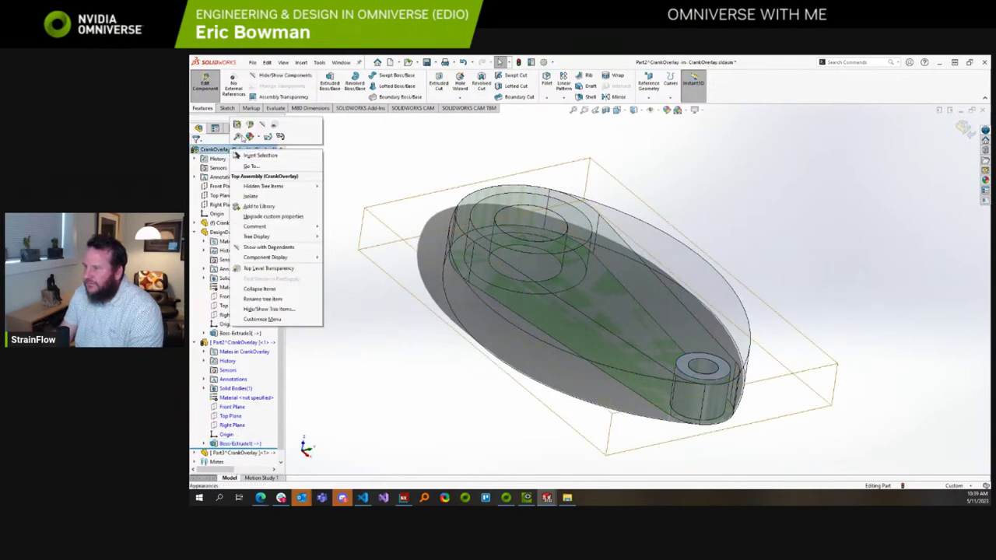
{"action": "left_click", "coordinate": [238, 126]}
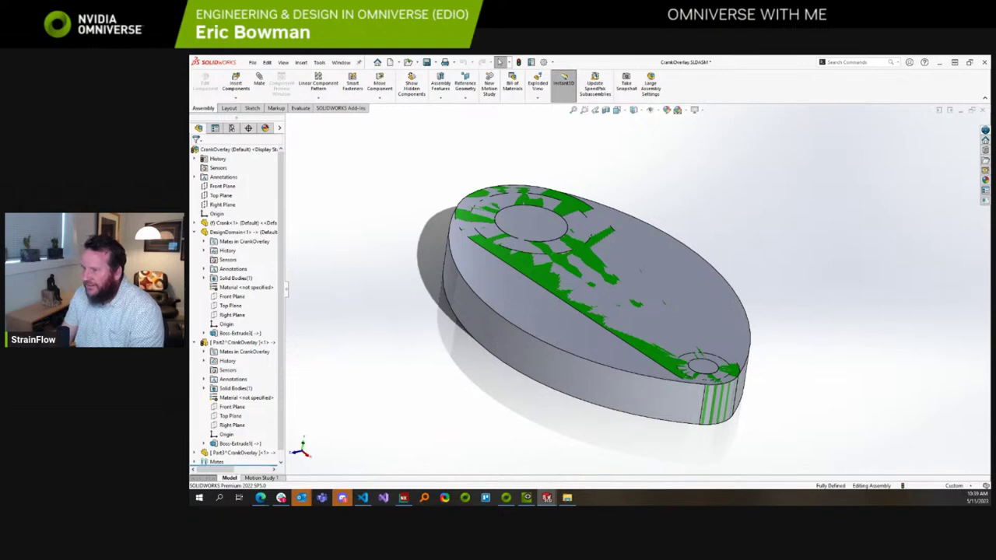
{"action": "left_click", "coordinate": [196, 233]}
{"action": "left_click", "coordinate": [196, 242]}
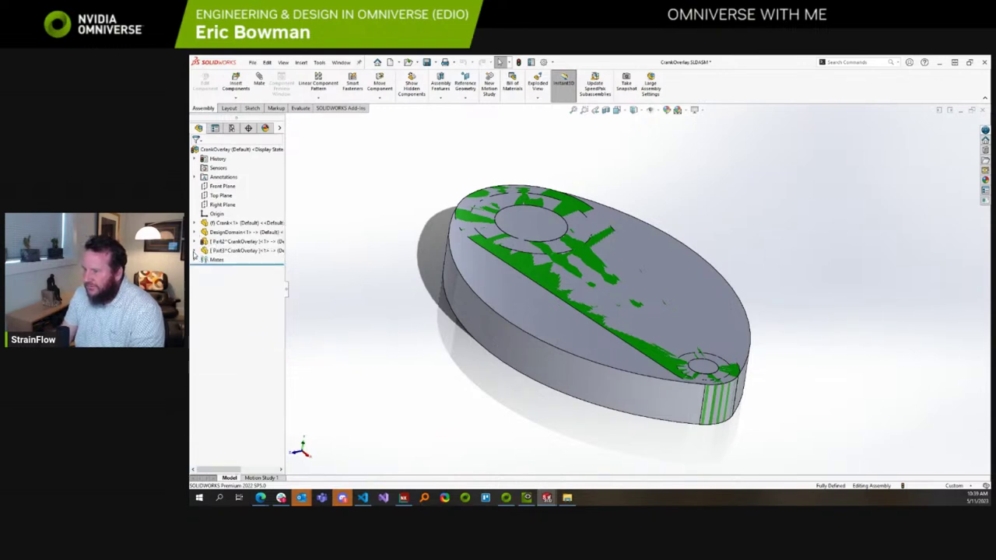
{"action": "left_click", "coordinate": [242, 224]}
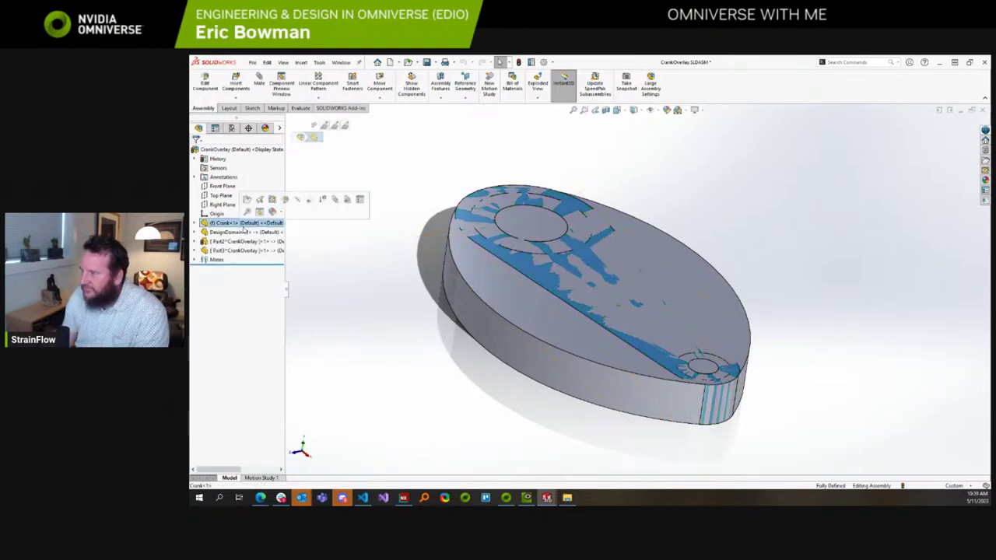
{"action": "right_click", "coordinate": [225, 225]}
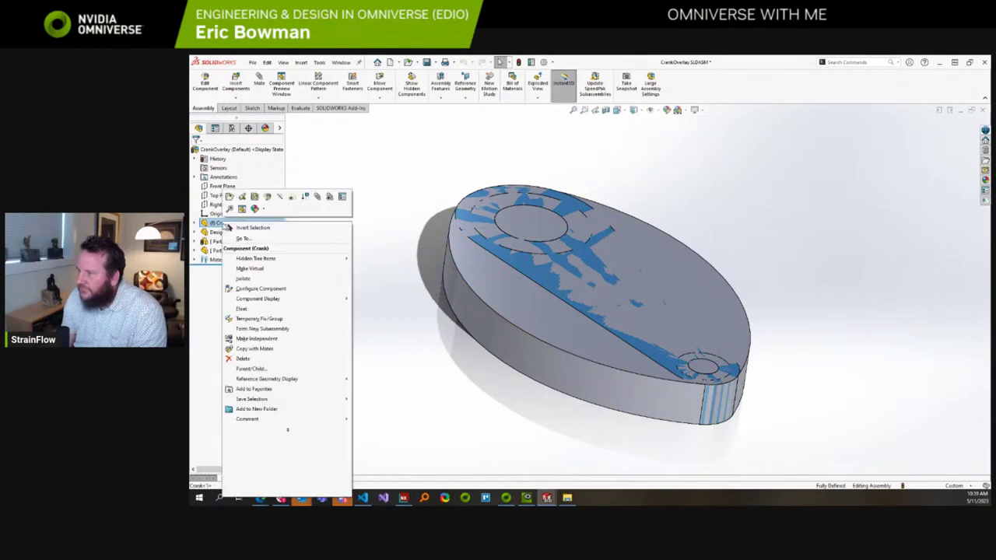
{"action": "key", "text": "Escape"}
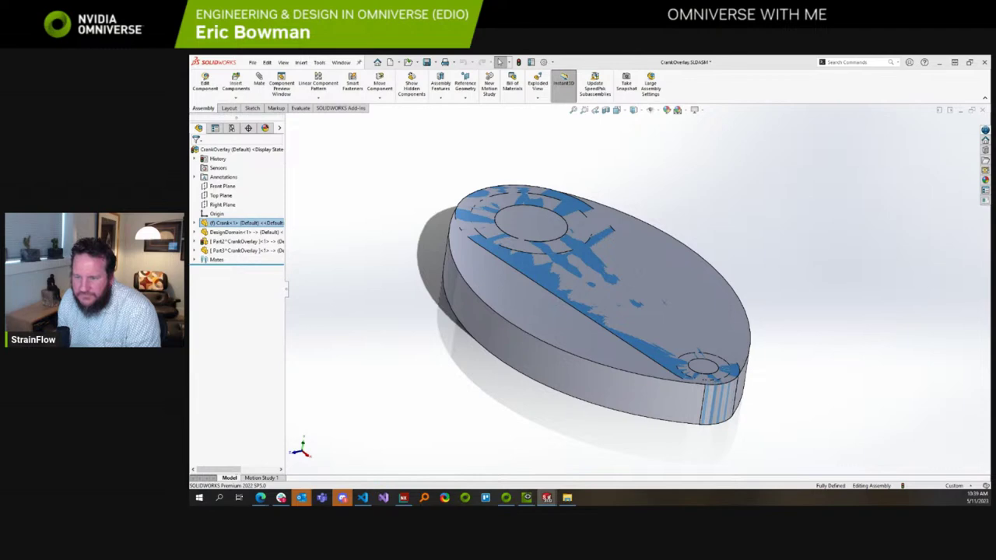
{"action": "key", "text": "Delete"}
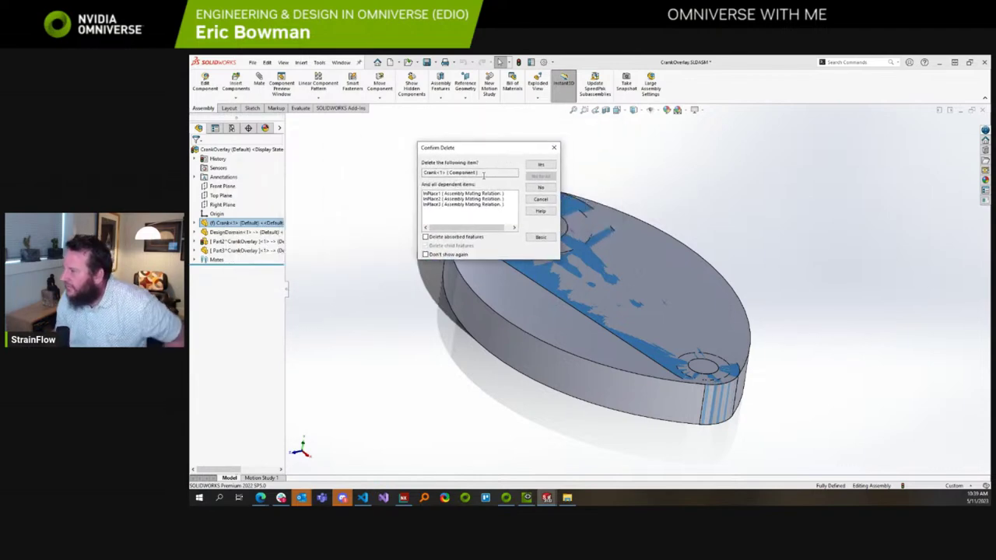
{"action": "left_click", "coordinate": [469, 194]}
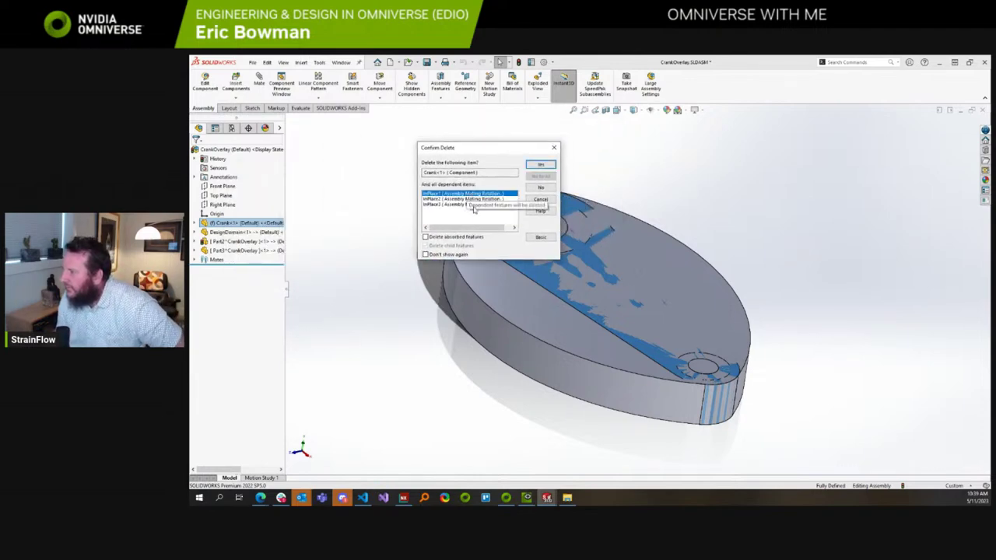
{"action": "left_click_drag", "start_coordinate": [485, 151], "coordinate": [374, 190]}
{"action": "left_click", "coordinate": [434, 238]}
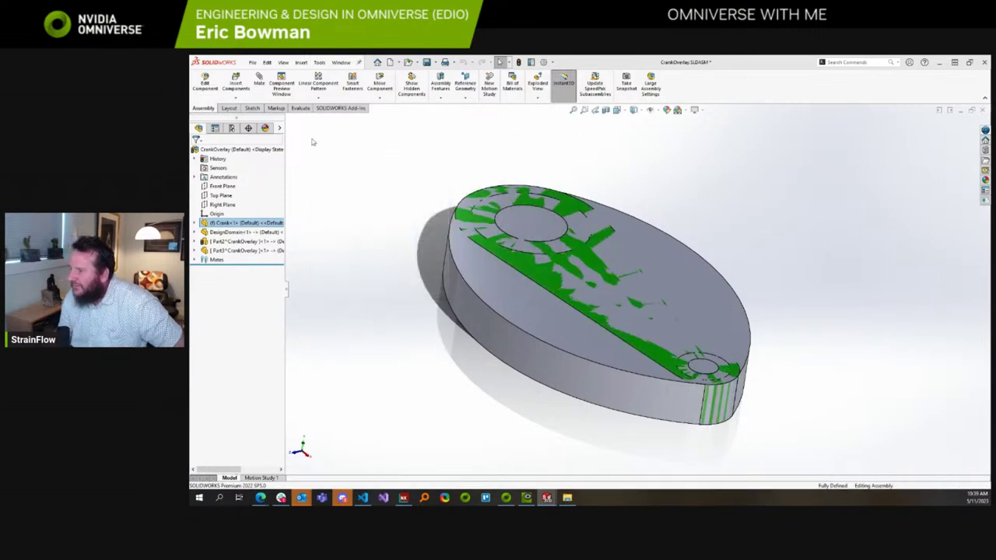
Save the CrankOverlay assembly and all its documents, storing the virtual components internally inside the assembly.
{"action": "left_click", "coordinate": [219, 153]}
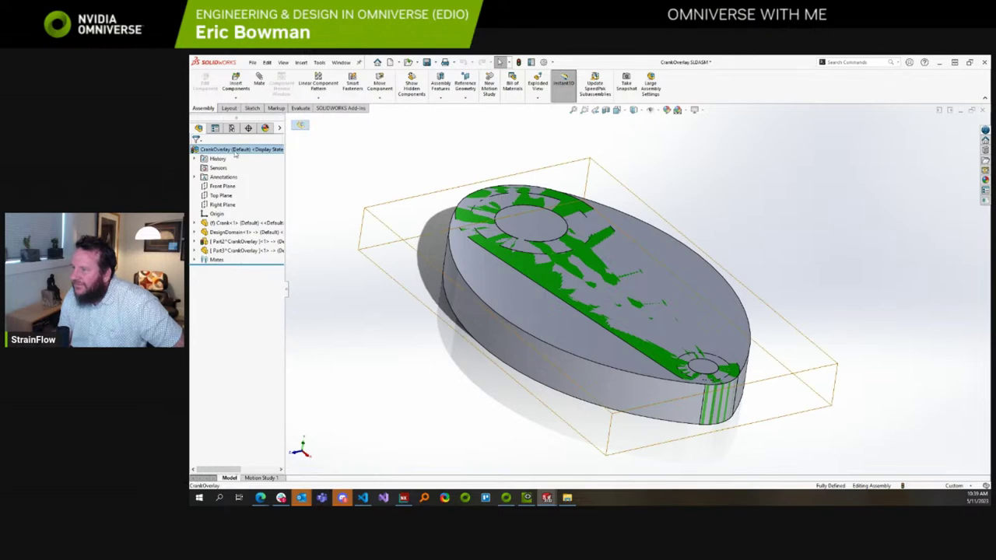
{"action": "left_click", "coordinate": [253, 63]}
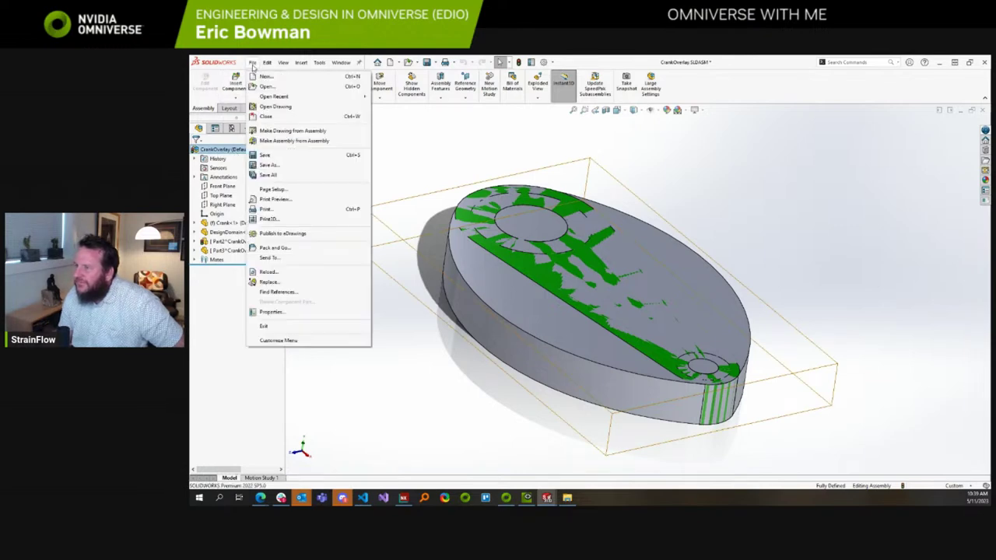
{"action": "left_click", "coordinate": [284, 175]}
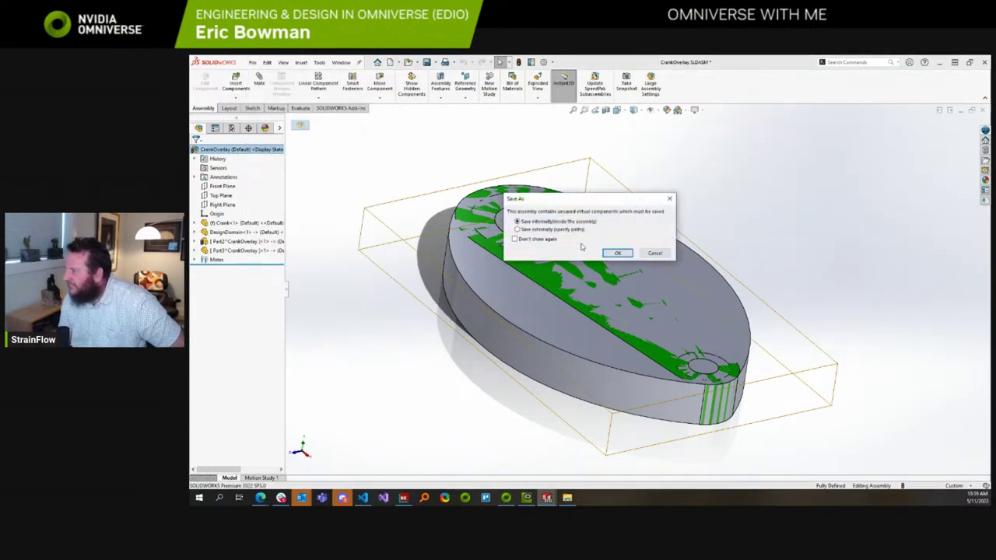
{"action": "left_click", "coordinate": [617, 253]}
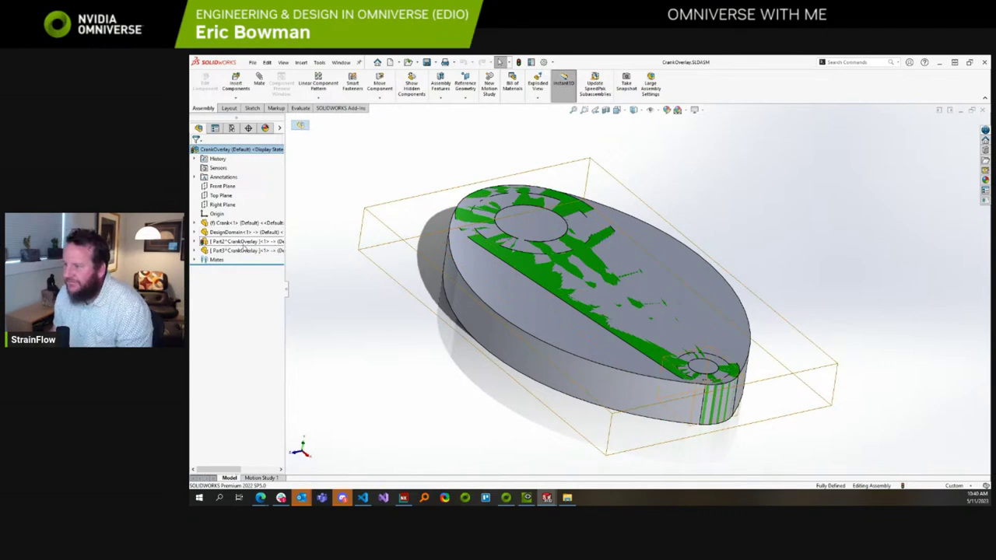
{"action": "left_click", "coordinate": [252, 62]}
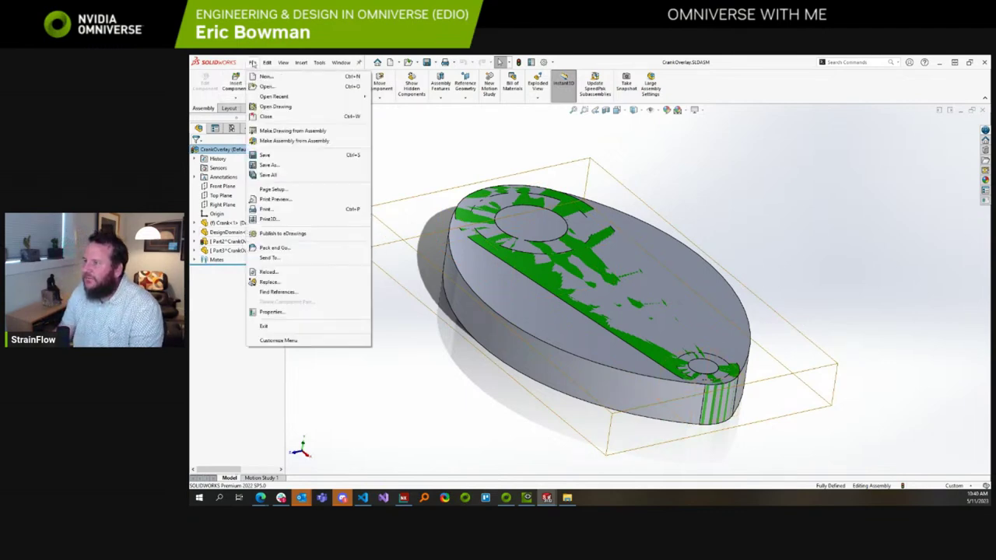
{"action": "left_click", "coordinate": [387, 189]}
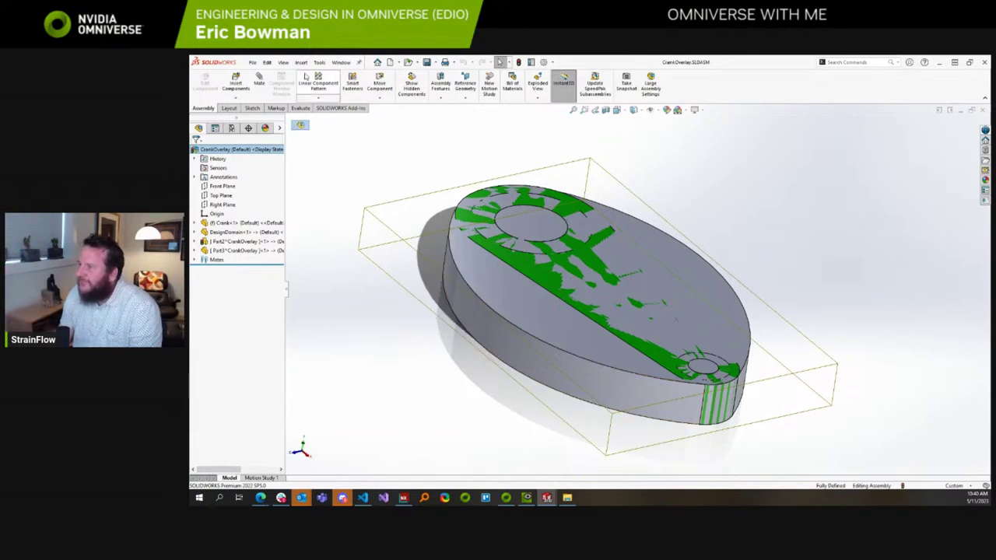
{"action": "left_click", "coordinate": [252, 63]}
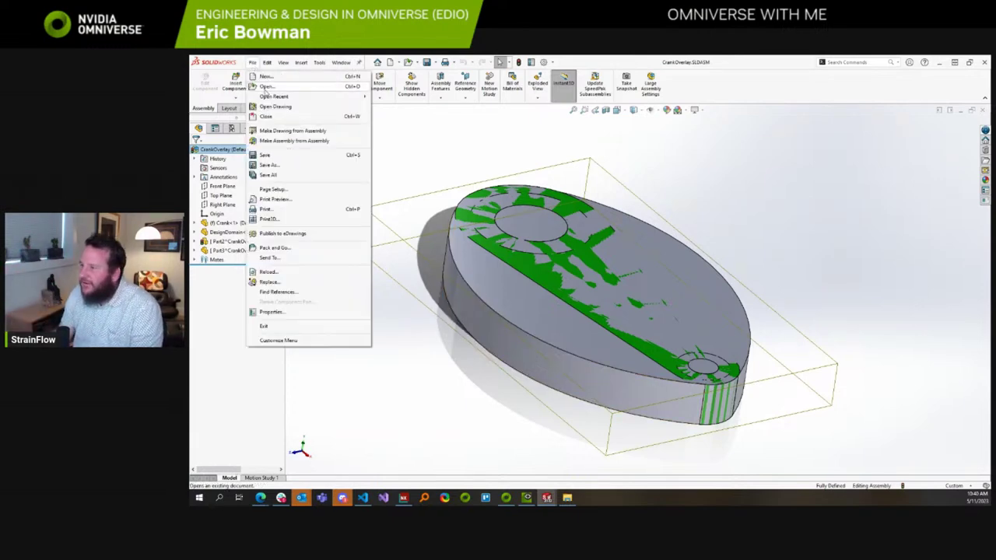
{"action": "left_click", "coordinate": [418, 156]}
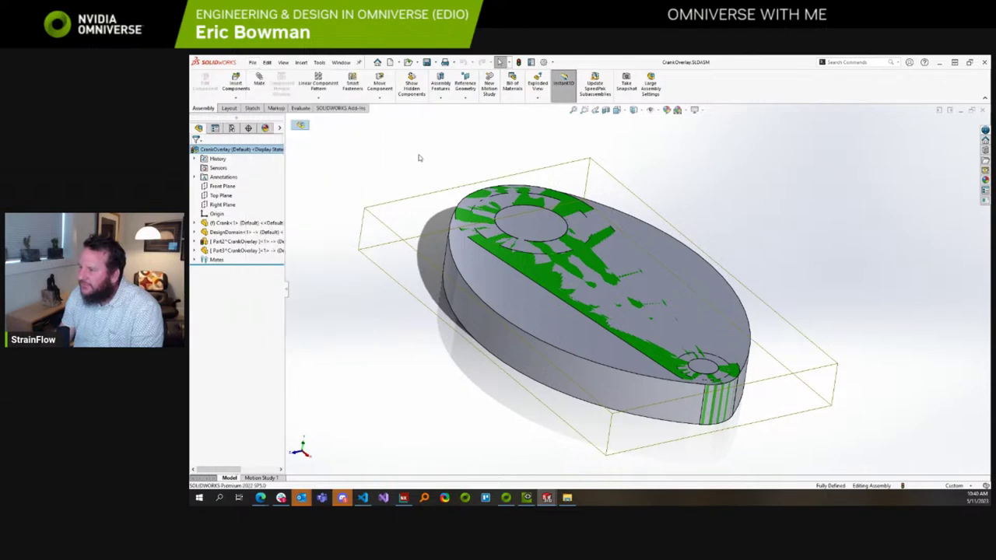
Delete the Crank component and its dependent in-place mates from the assembly.
{"action": "left_click", "coordinate": [231, 224]}
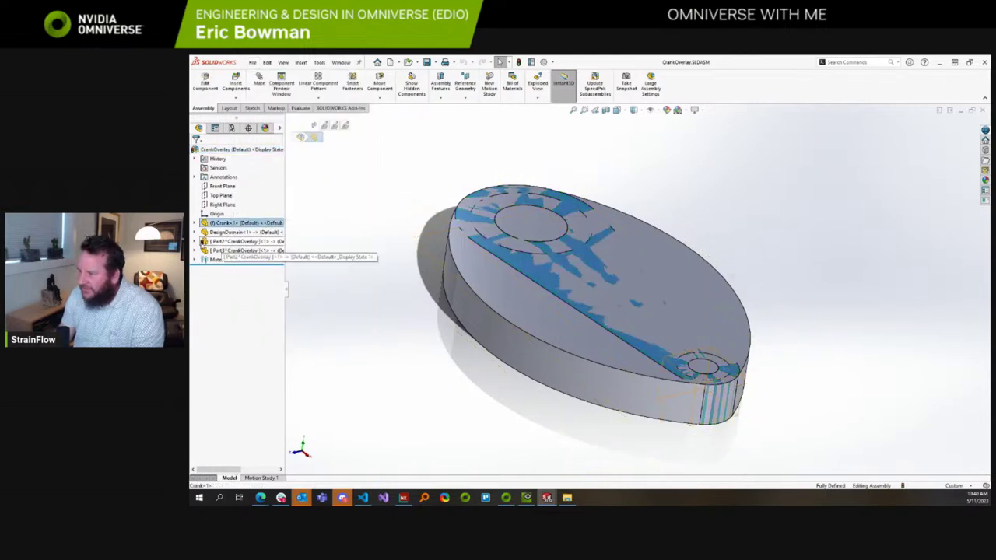
{"action": "right_click", "coordinate": [225, 223]}
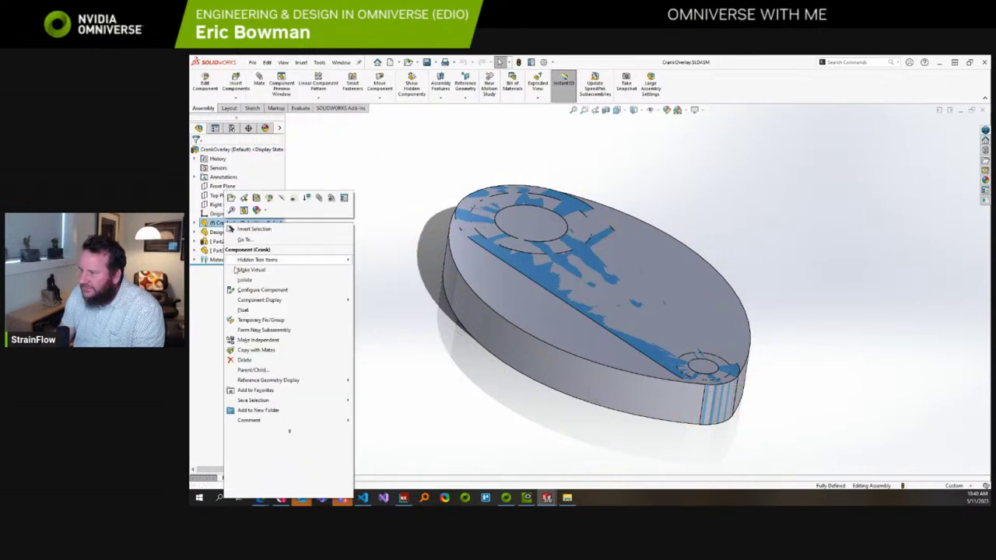
{"action": "left_click", "coordinate": [245, 360]}
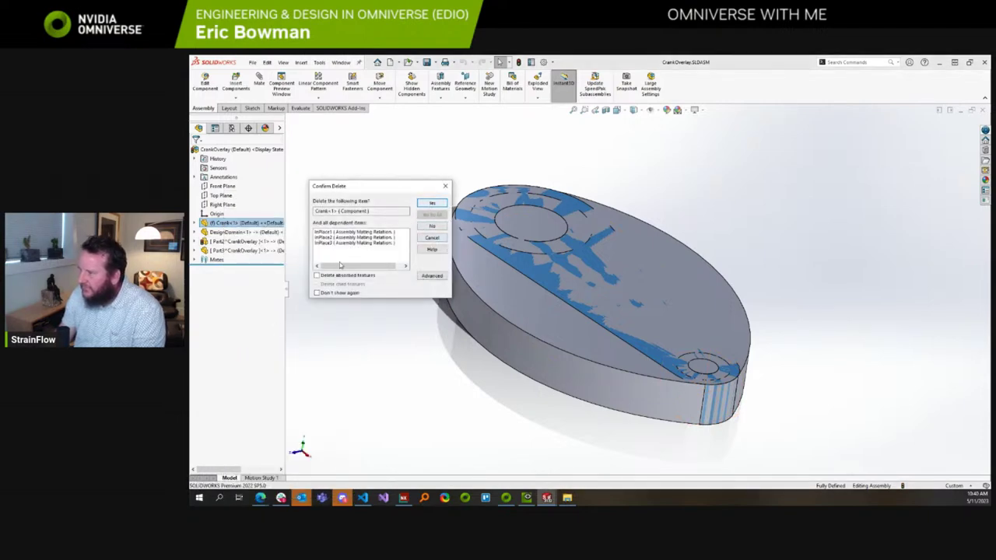
{"action": "left_click", "coordinate": [424, 202]}
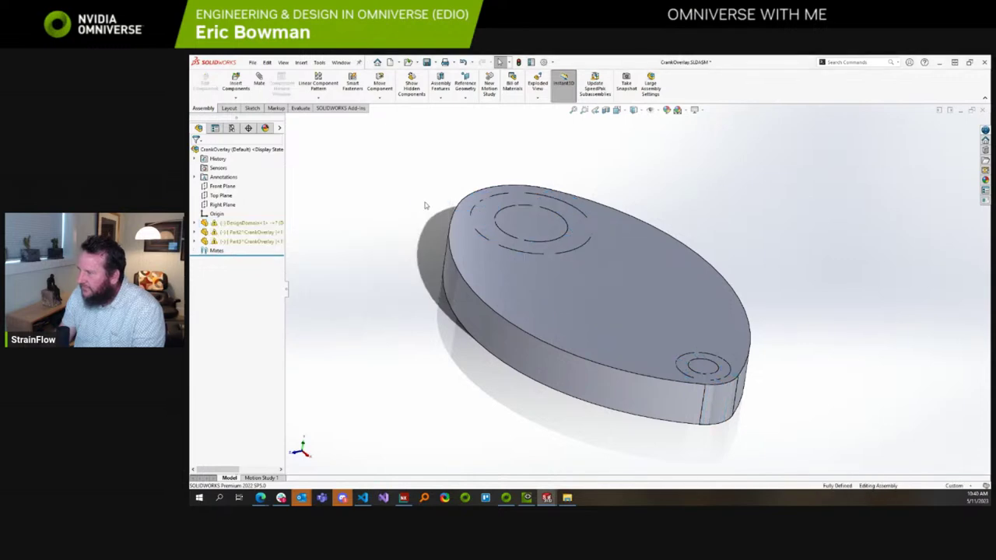
Examine the remaining DesignDomain and ring components by selecting them and viewing the model from other angles.
{"action": "left_click", "coordinate": [235, 225]}
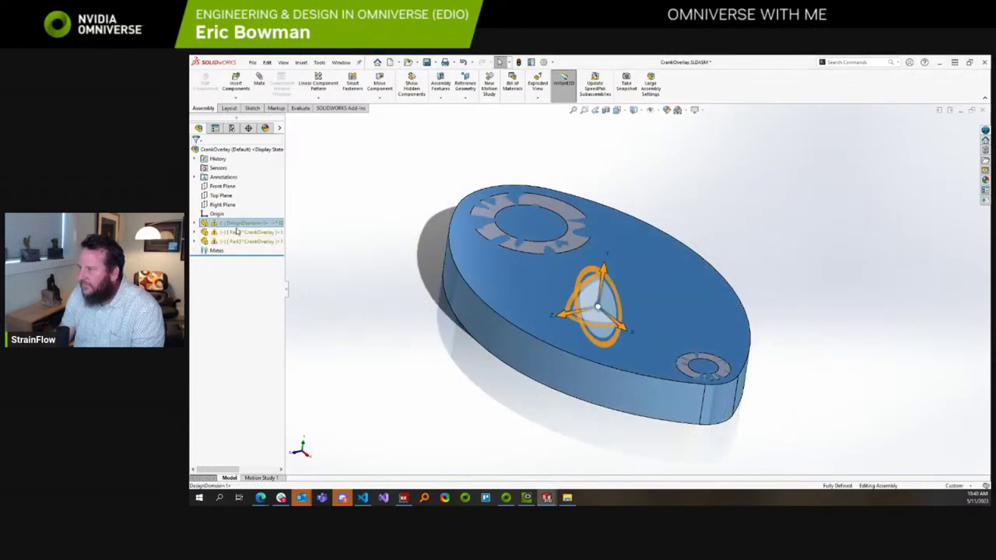
{"action": "double_click", "coordinate": [236, 227]}
{"action": "left_click", "coordinate": [198, 224]}
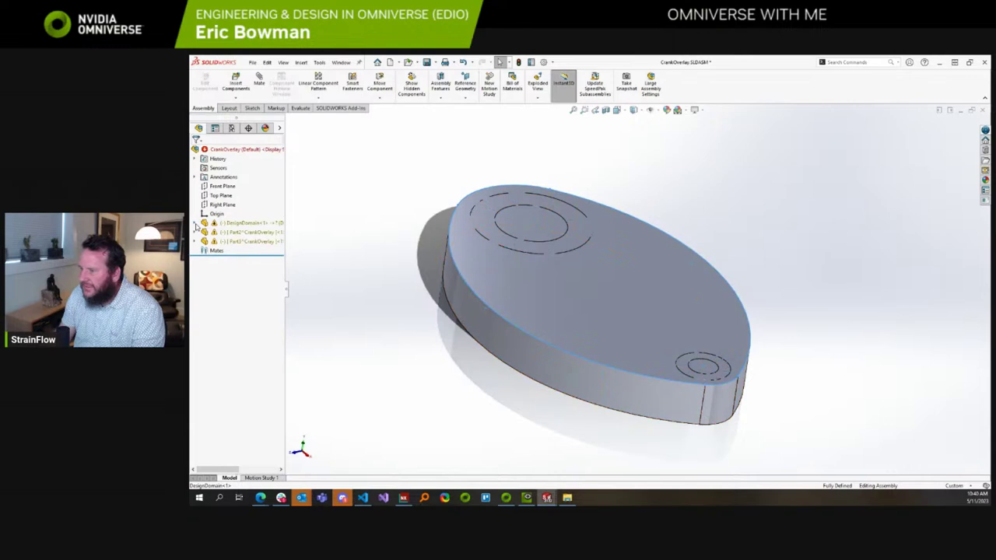
{"action": "middle_click_drag", "start_coordinate": [409, 362], "coordinate": [254, 224]}
{"action": "left_click", "coordinate": [255, 225]}
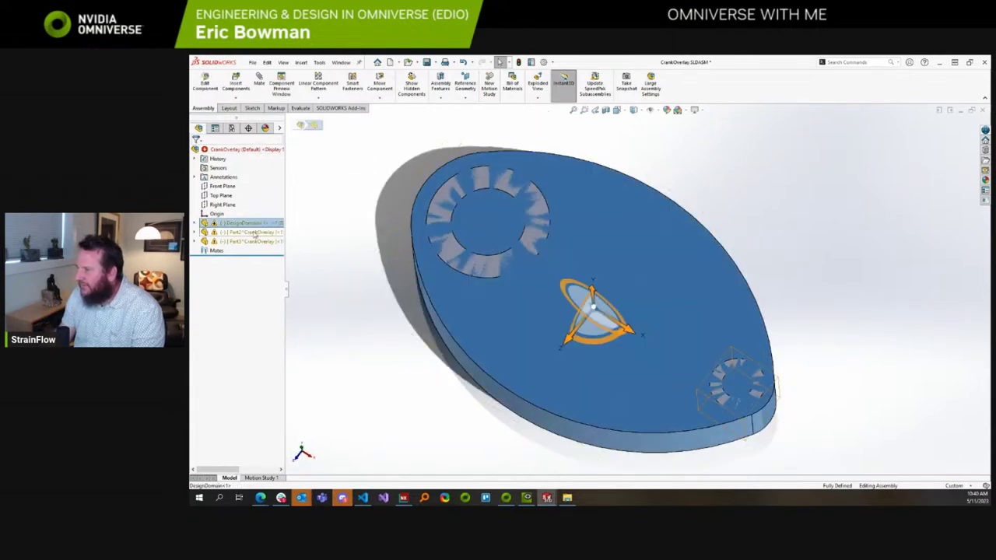
{"action": "left_click", "coordinate": [234, 241]}
{"action": "left_click", "coordinate": [331, 359]}
{"action": "middle_click_drag", "start_coordinate": [333, 360], "coordinate": [274, 291]}
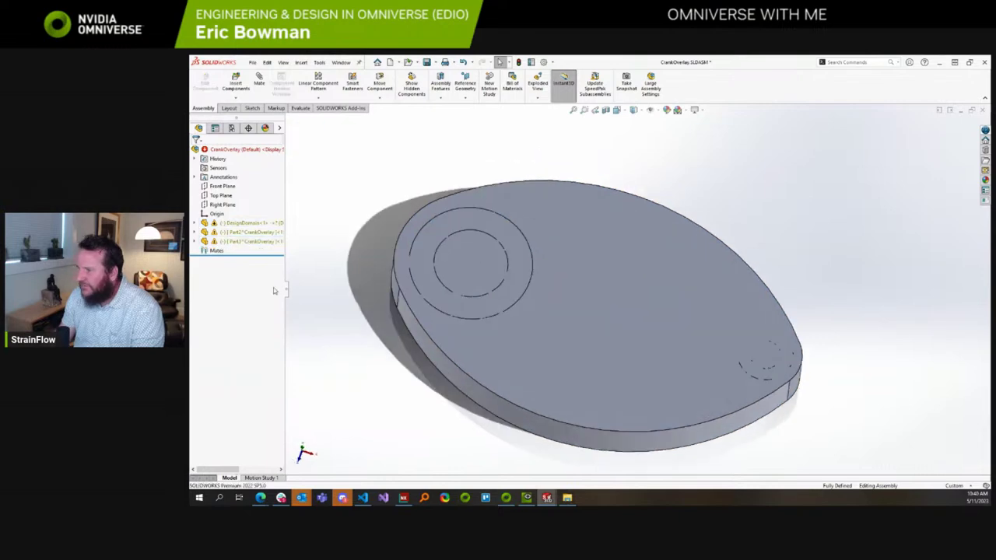
Inspect the DesignDomain component's feature list and the sketch under its extrude for the cause of the warning.
{"action": "left_click", "coordinate": [235, 223]}
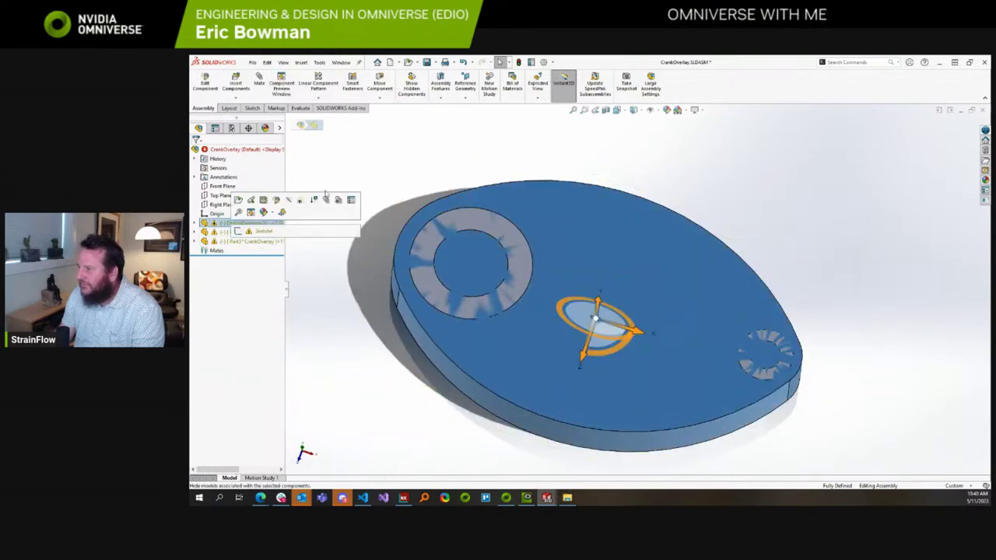
{"action": "left_click", "coordinate": [195, 224]}
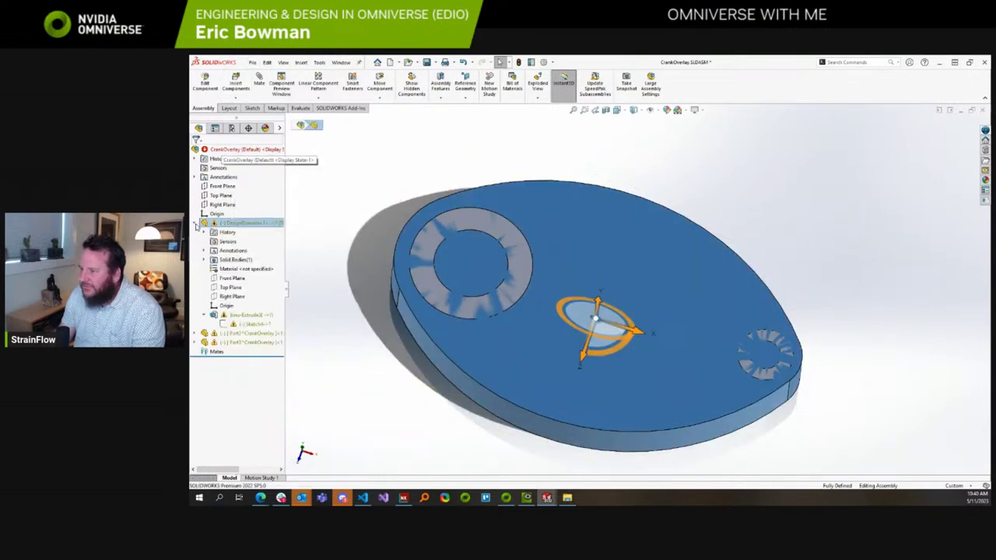
{"action": "left_click", "coordinate": [242, 323]}
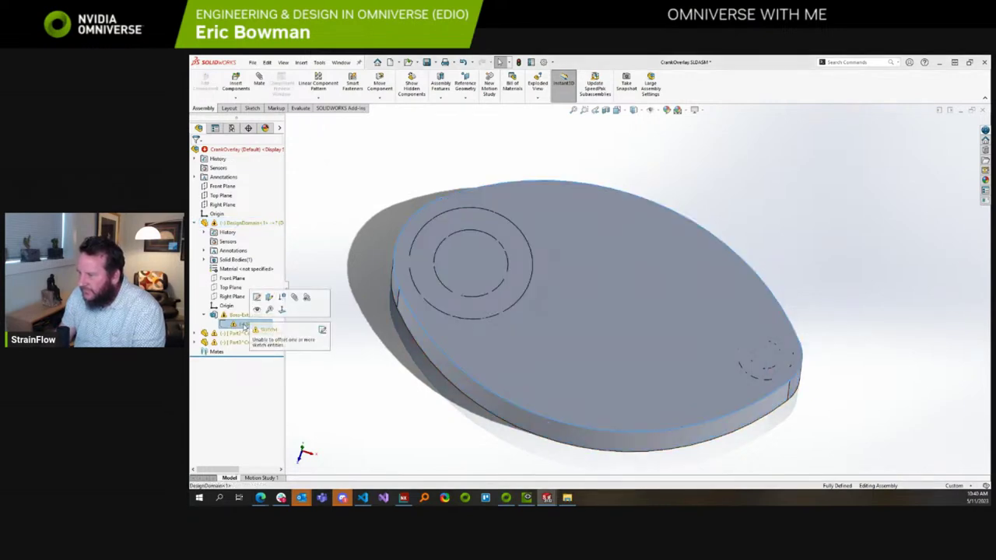
{"action": "left_click", "coordinate": [243, 325]}
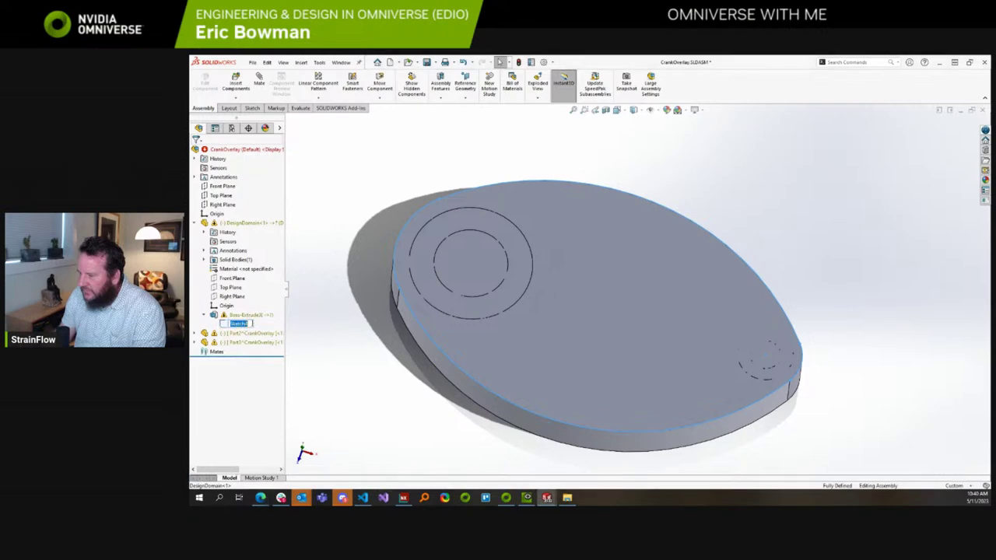
{"action": "left_click", "coordinate": [199, 224]}
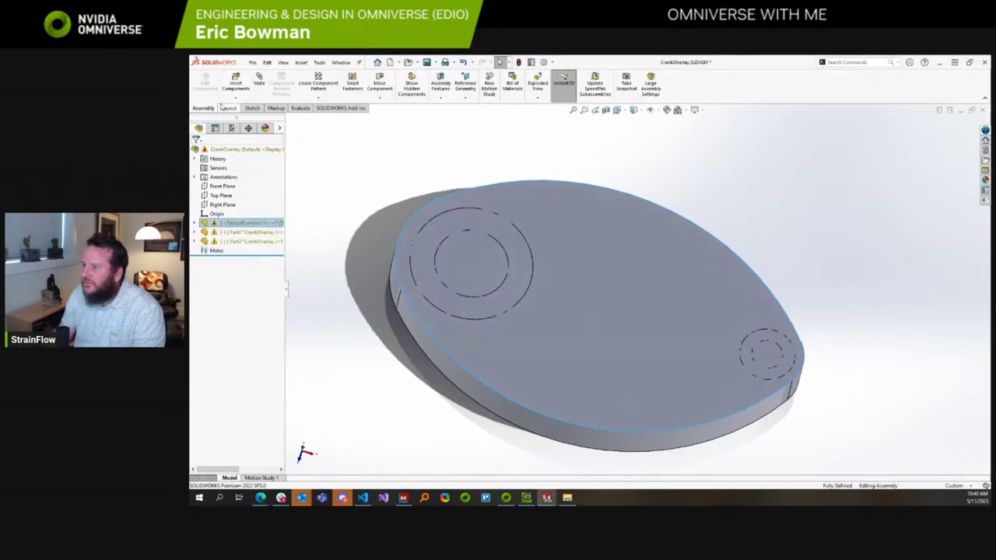
Export the assembly as a STEP file named DesignDomain_Assm.
{"action": "left_click", "coordinate": [252, 62]}
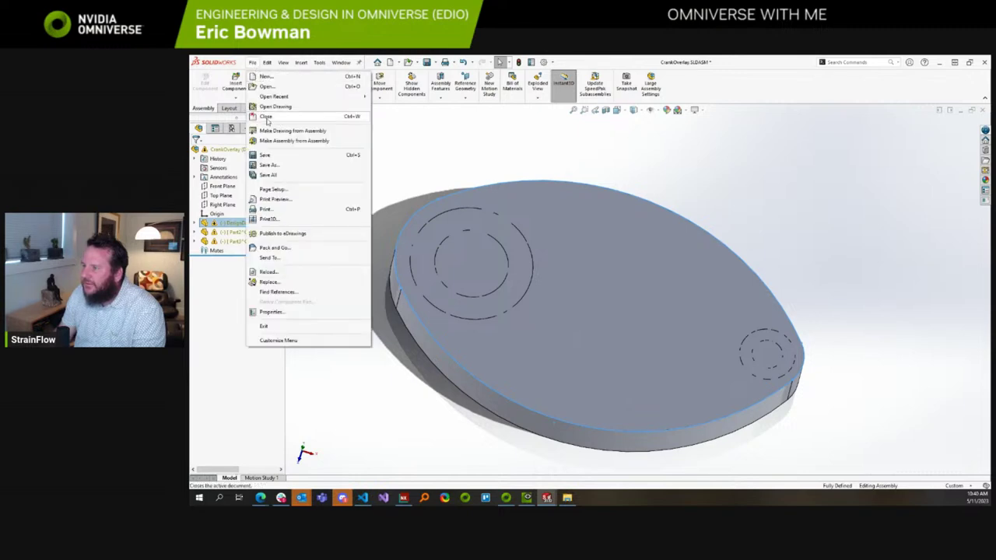
{"action": "left_click", "coordinate": [227, 149]}
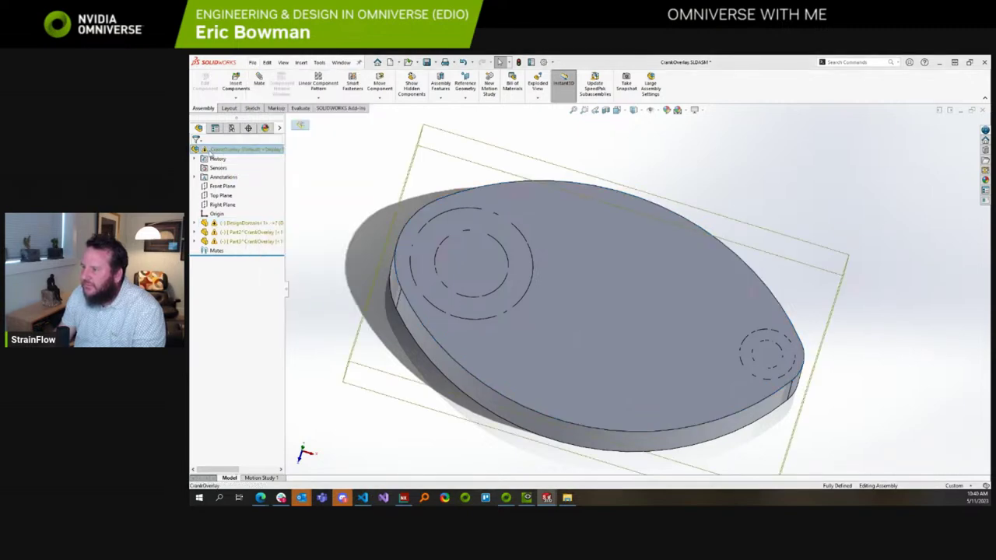
{"action": "right_click", "coordinate": [211, 153]}
{"action": "left_click", "coordinate": [355, 125]}
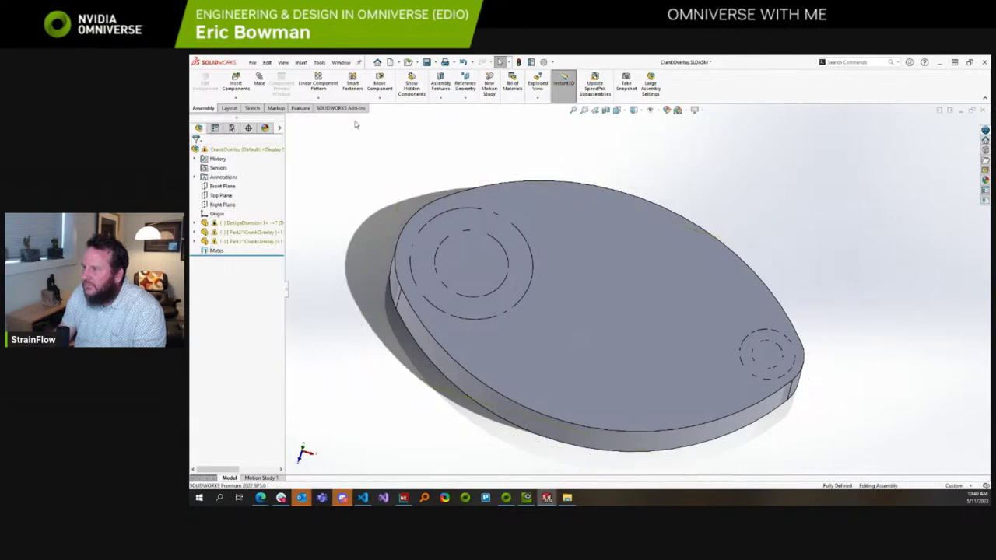
{"action": "left_click", "coordinate": [257, 63]}
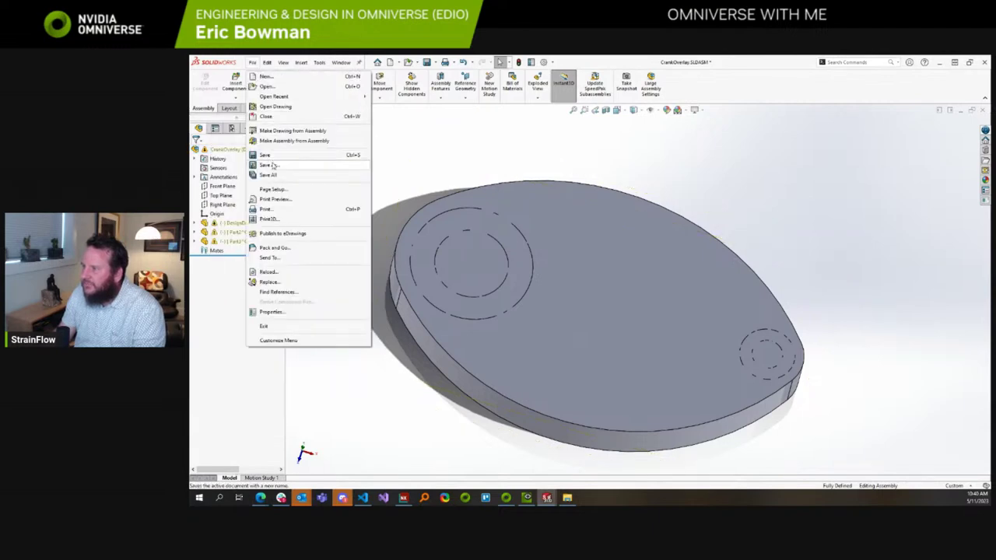
{"action": "left_click", "coordinate": [320, 212]}
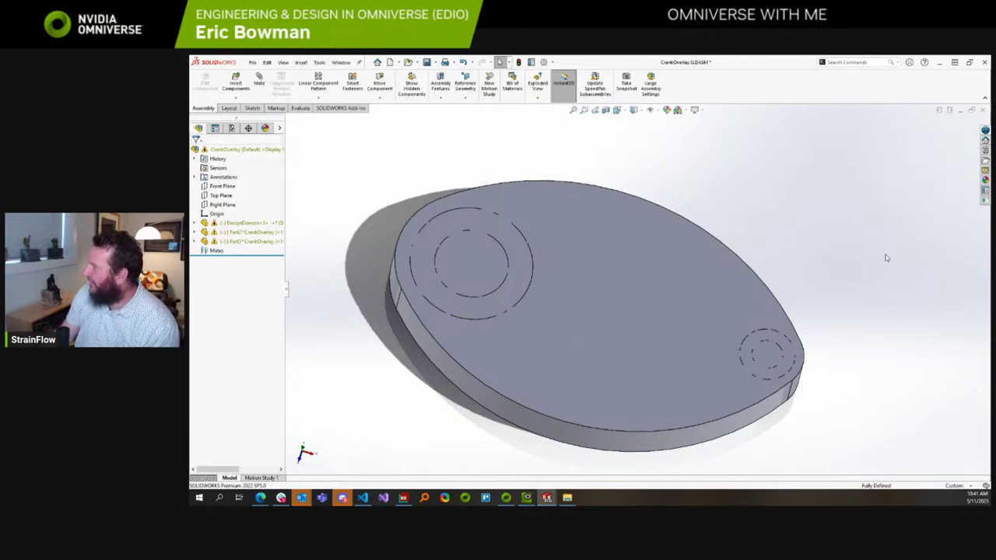
Switch to CogniCAD in the browser and delete the DesignSpace_NX project from the models list.
{"action": "left_click", "coordinate": [261, 497]}
{"action": "left_click", "coordinate": [414, 481]}
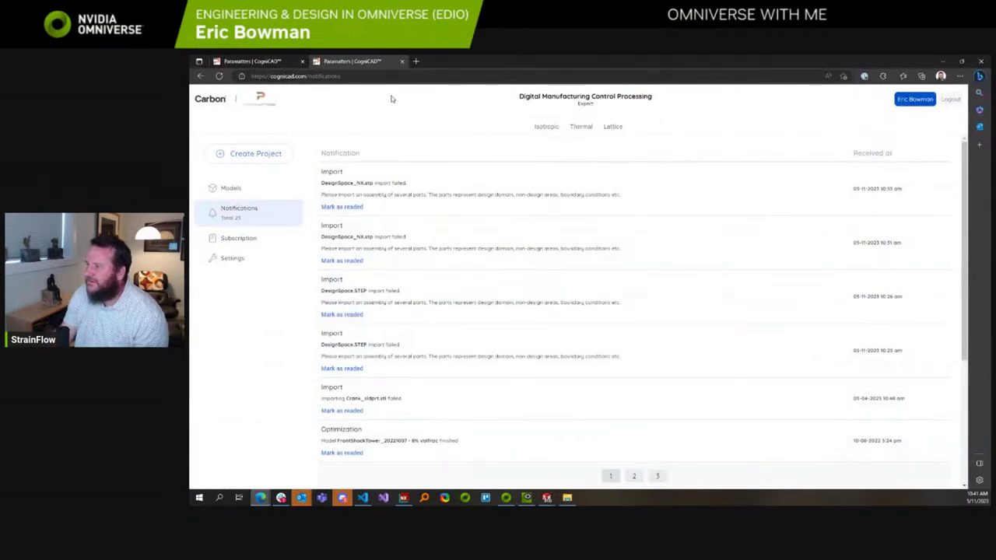
{"action": "left_click", "coordinate": [234, 189]}
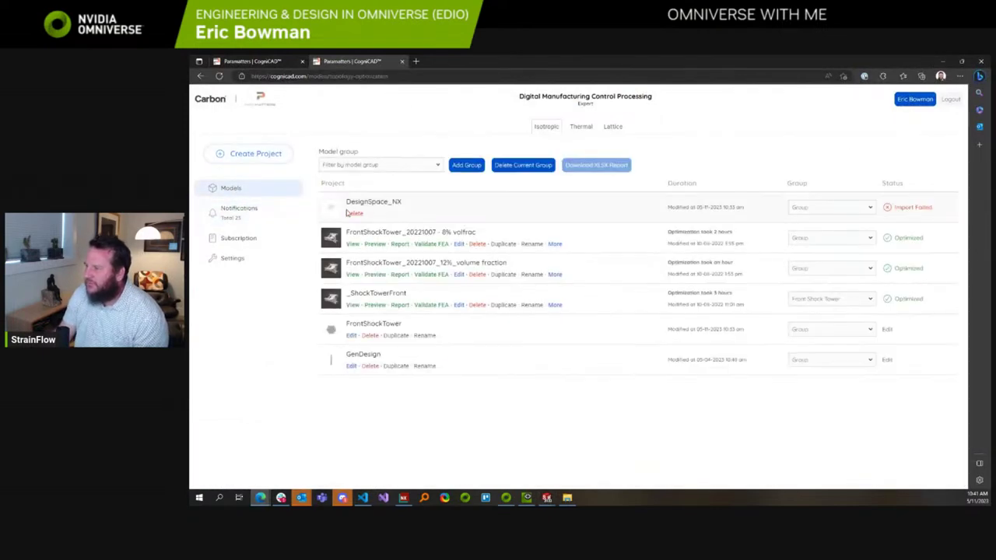
{"action": "left_click", "coordinate": [354, 213]}
{"action": "left_click", "coordinate": [434, 257]}
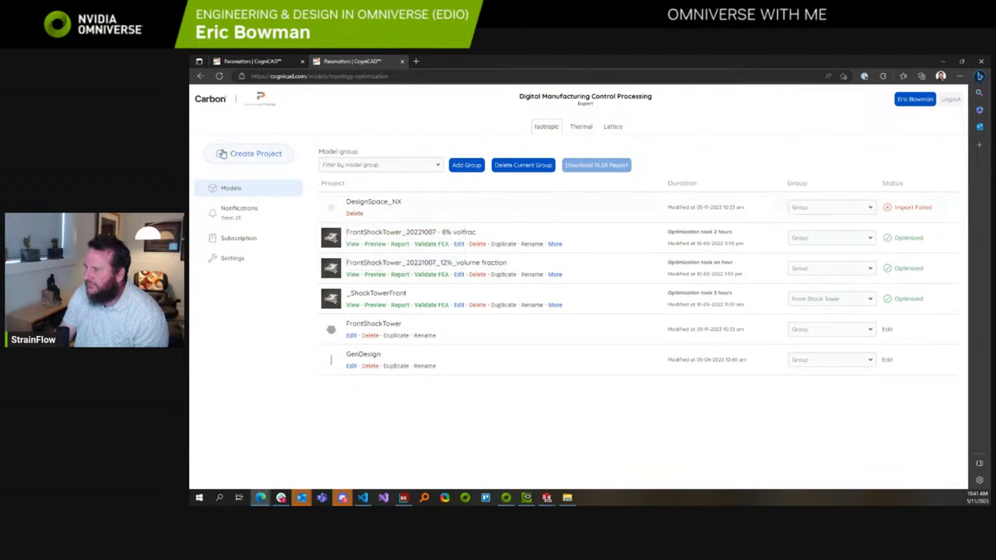
Create a new Superior Topology project and choose DesignDomain_Assm.STEP as its model file.
{"action": "left_click", "coordinate": [257, 155]}
{"action": "left_click", "coordinate": [378, 130]}
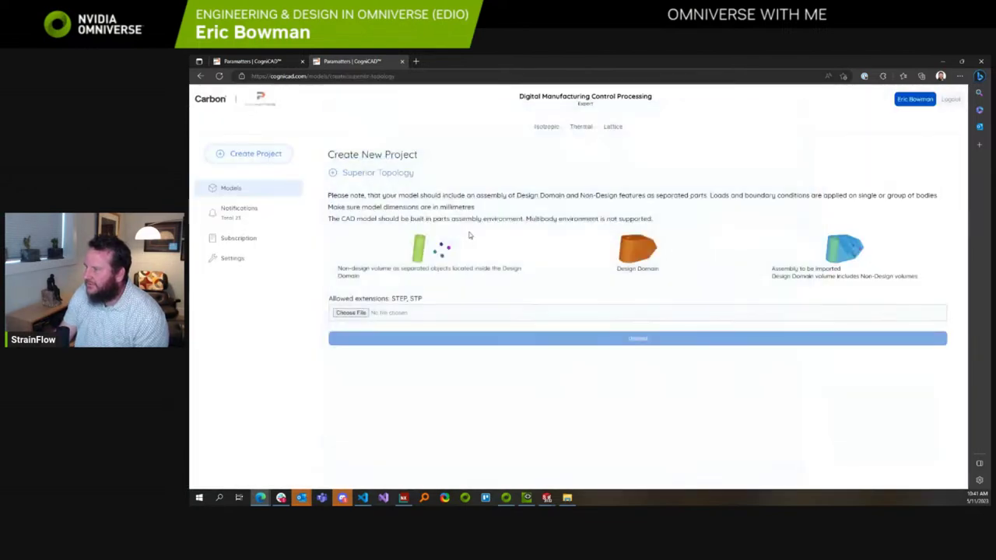
{"action": "left_click", "coordinate": [364, 315]}
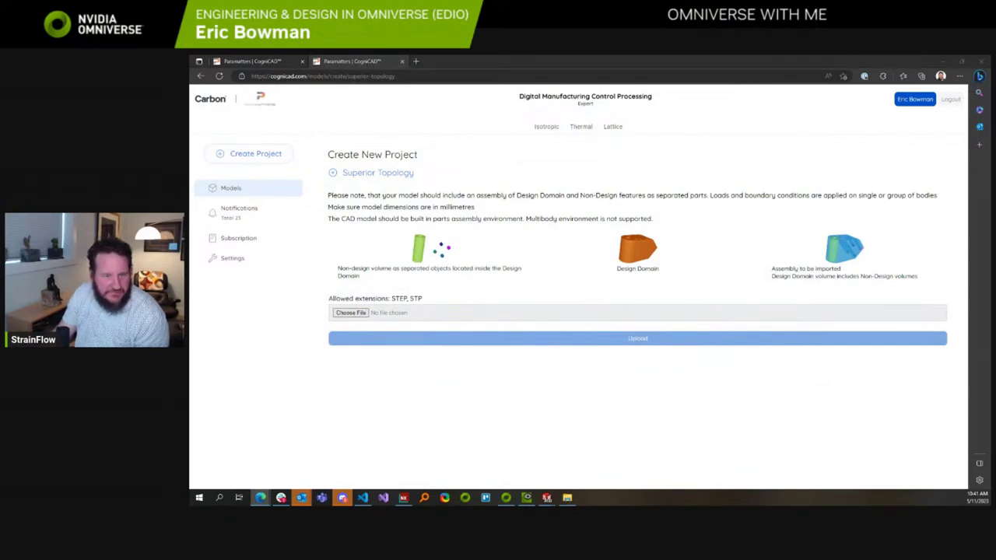
{"action": "key", "text": "Return"}
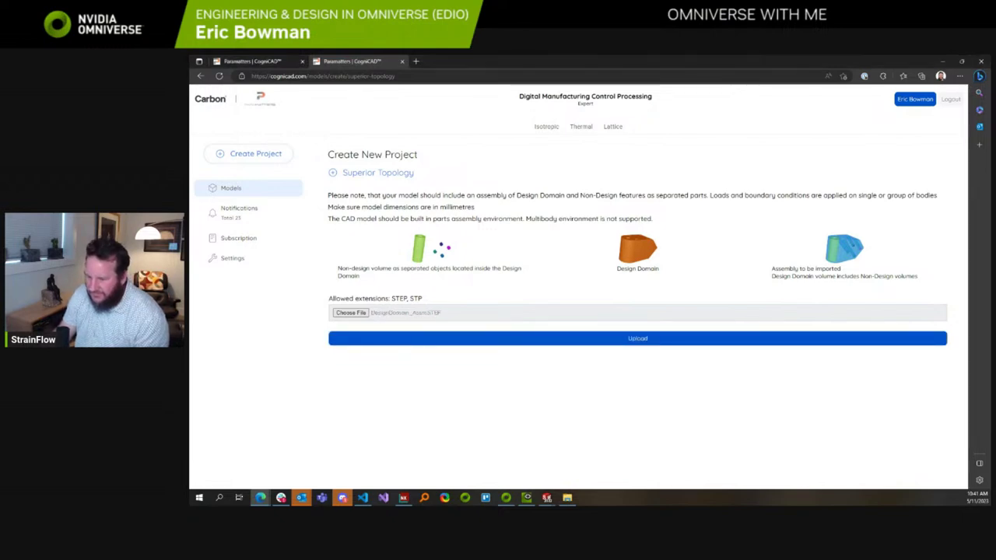
Upload the chosen STEP file and open the imported DesignDomain_Assm project for editing.
{"action": "left_click", "coordinate": [600, 348]}
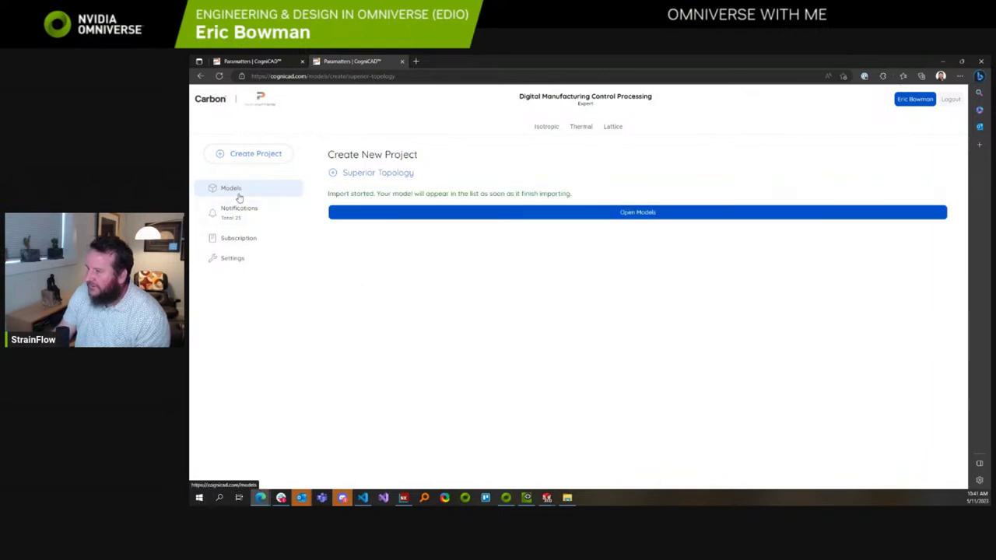
{"action": "left_click", "coordinate": [519, 215]}
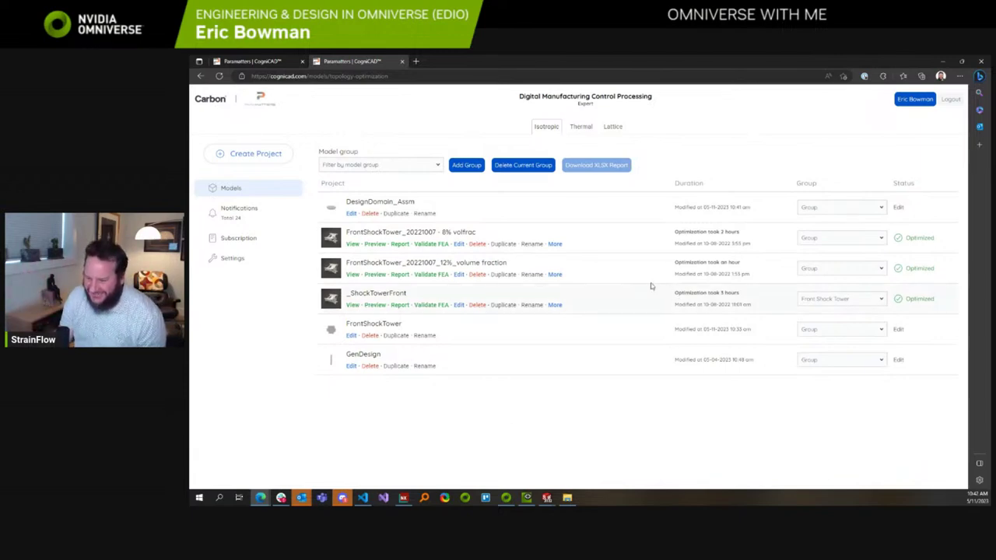
{"action": "left_click", "coordinate": [351, 214]}
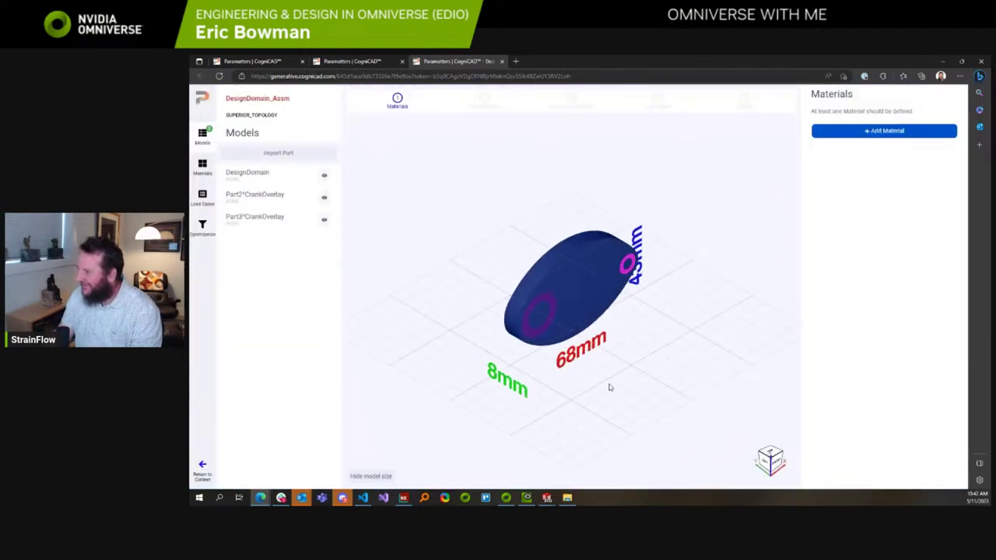
Add a new material using the ABS preset from the materials library and try to save it.
{"action": "left_click_drag", "start_coordinate": [554, 407], "coordinate": [546, 331]}
{"action": "scroll", "coordinate": [545, 330], "scroll_direction": "up", "scroll_amount": 5}
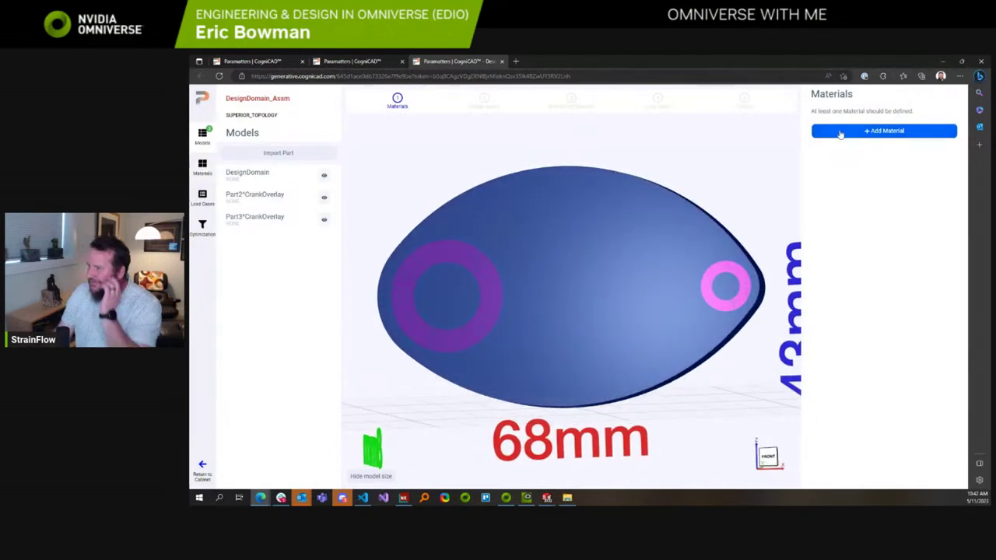
{"action": "left_click", "coordinate": [841, 132]}
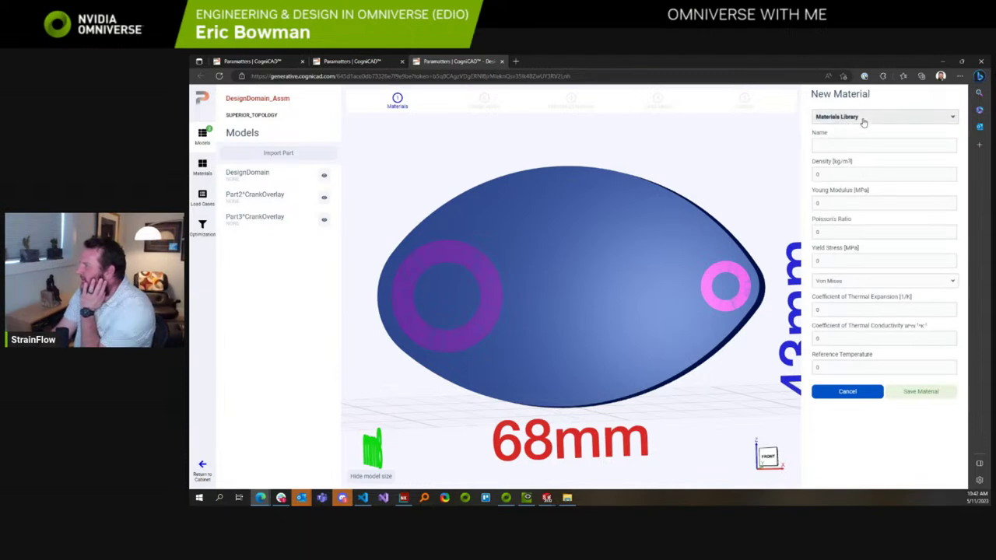
{"action": "left_click", "coordinate": [863, 119]}
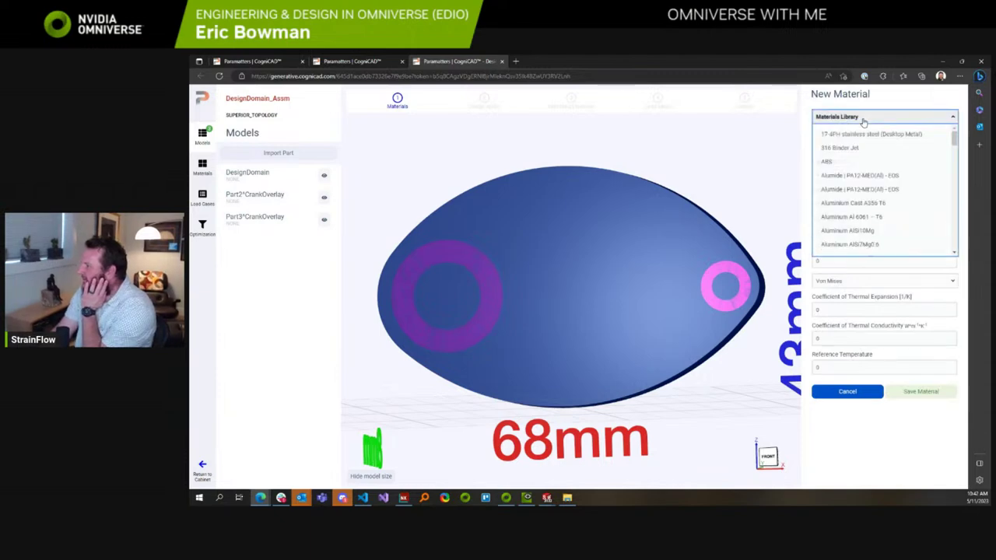
{"action": "left_click", "coordinate": [848, 165]}
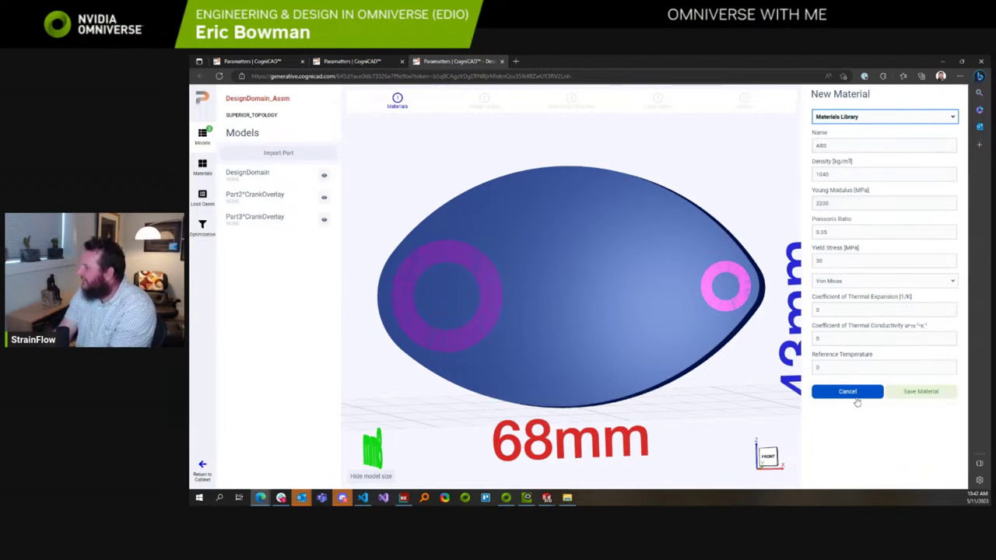
{"action": "left_click", "coordinate": [905, 397]}
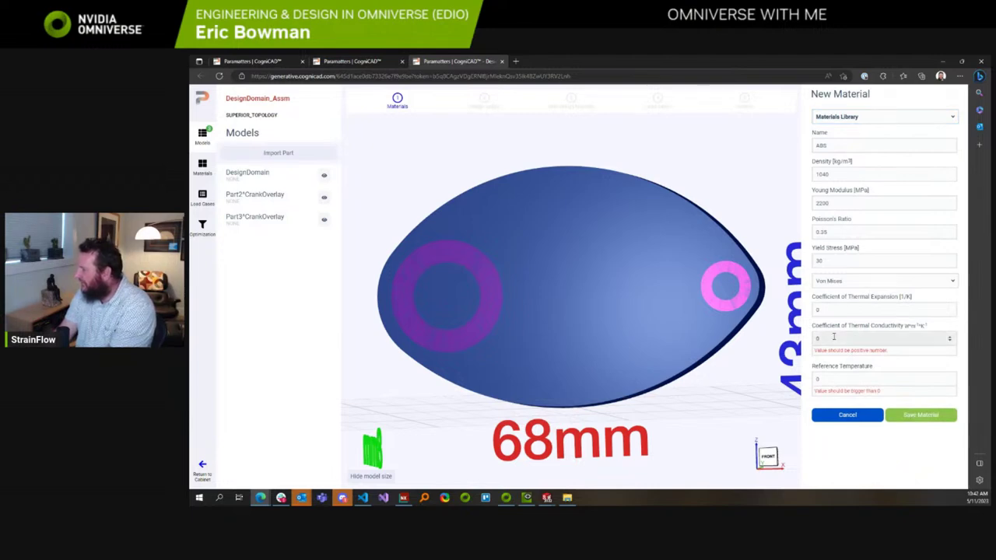
Set the ABS material's coefficient of thermal conductivity to 1 and its reference temperature to 1, and save the material.
{"action": "double_click", "coordinate": [833, 337]}
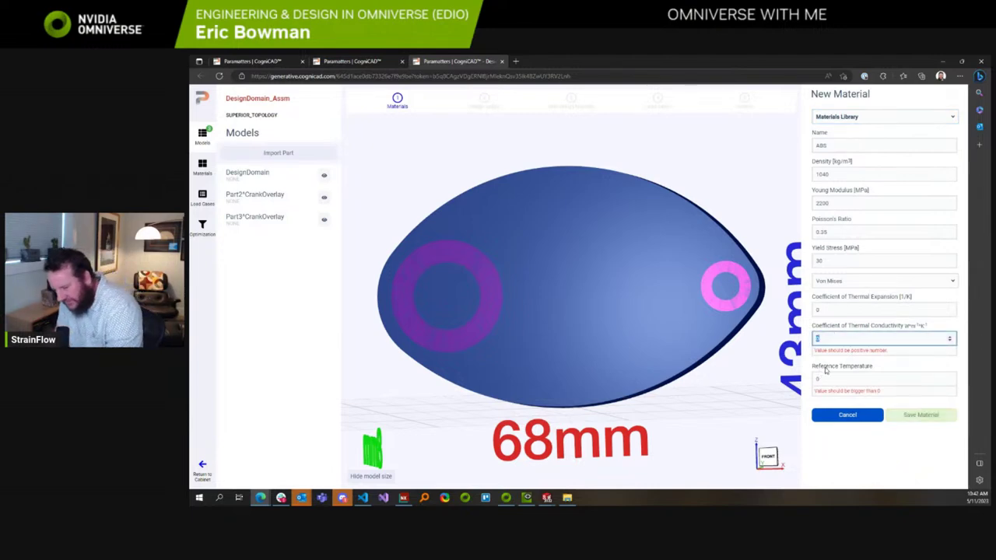
{"action": "type", "text": "1"}
{"action": "double_click", "coordinate": [840, 368]}
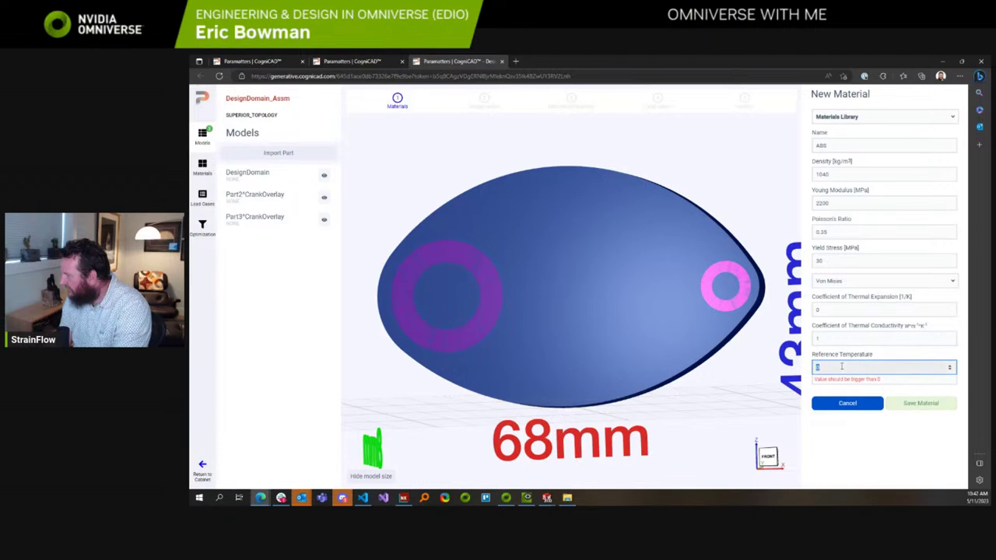
{"action": "type", "text": "1"}
{"action": "left_click", "coordinate": [912, 399]}
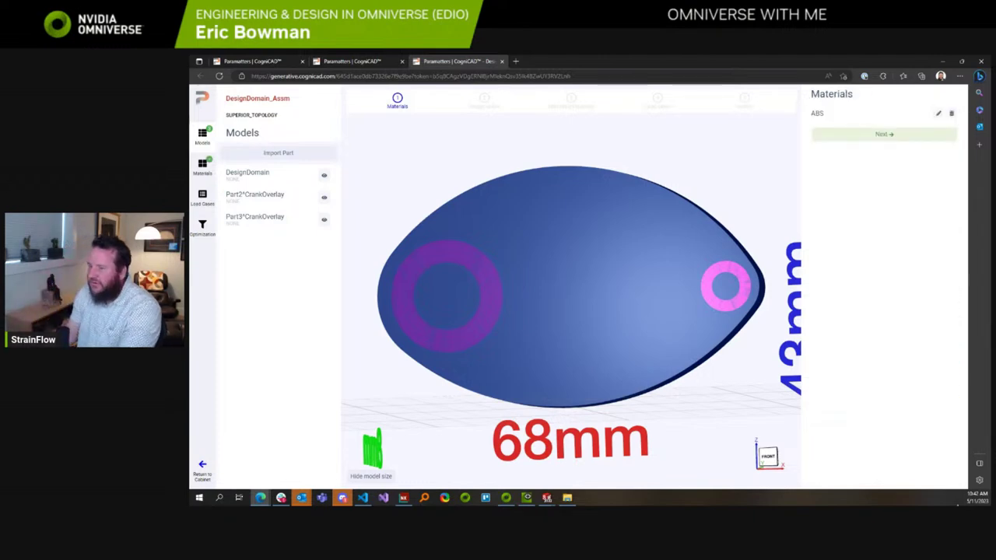
Assign DesignDomain as the design space and both bore rings as non-design features, continuing to the load cases stage.
{"action": "left_click", "coordinate": [878, 137]}
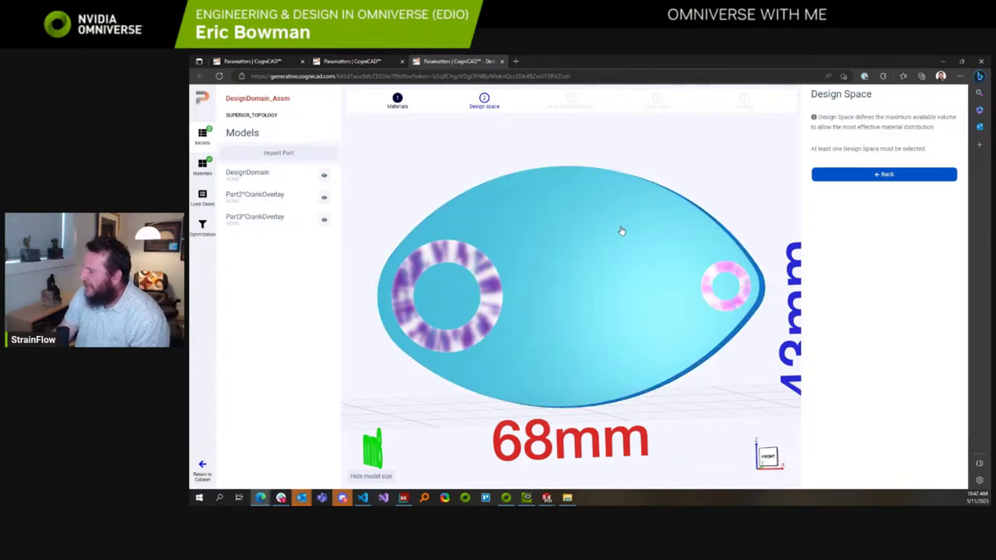
{"action": "left_click", "coordinate": [629, 223]}
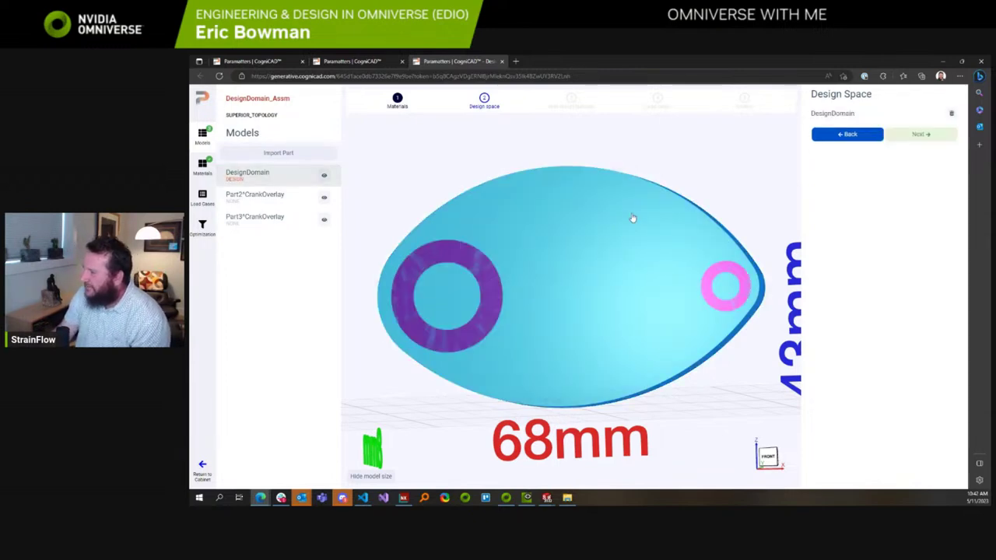
{"action": "left_click", "coordinate": [923, 135]}
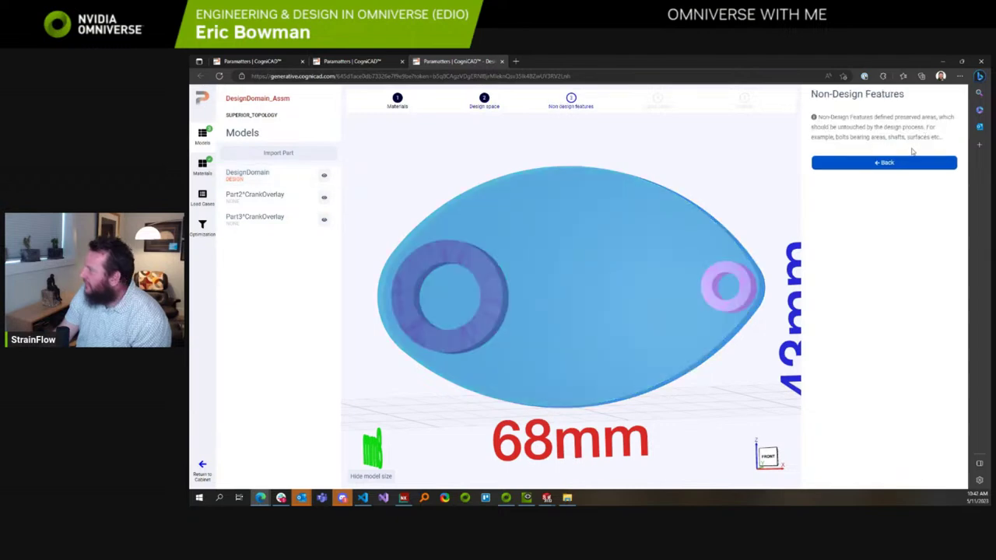
{"action": "left_click", "coordinate": [480, 271]}
{"action": "left_click", "coordinate": [739, 277]}
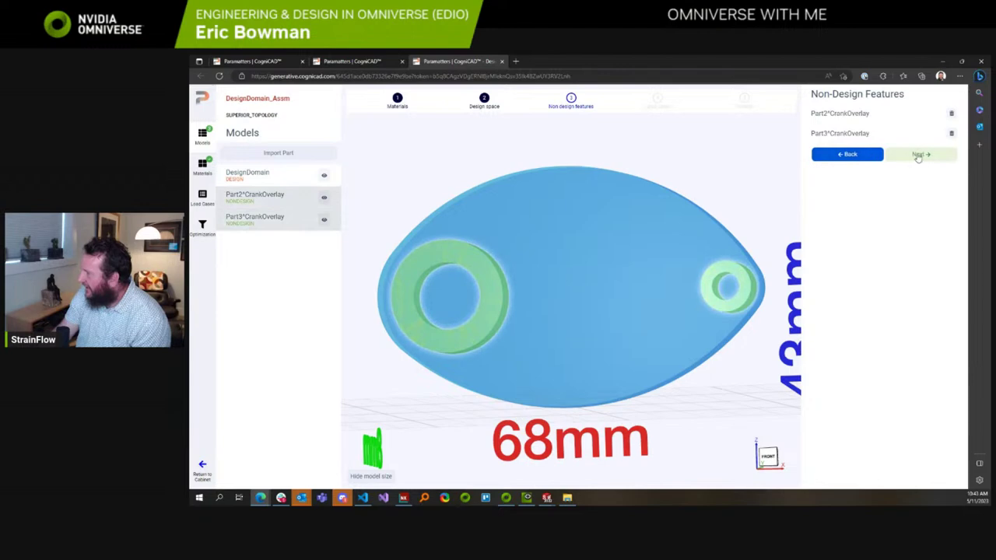
{"action": "left_click", "coordinate": [922, 154]}
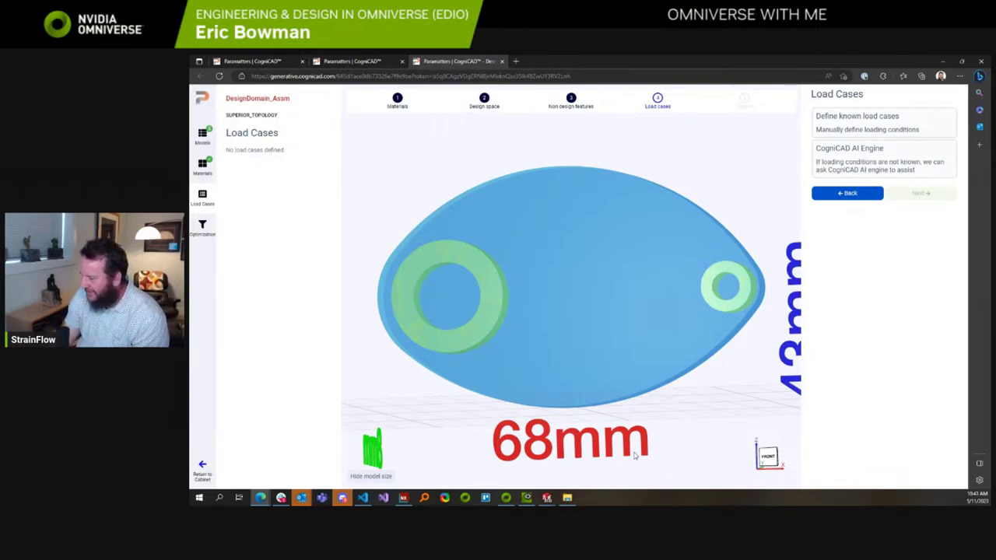
Switch to the DesignDomain part in SOLIDWORKS and examine the body and the sketch under its extrude feature.
{"action": "left_click", "coordinate": [548, 498]}
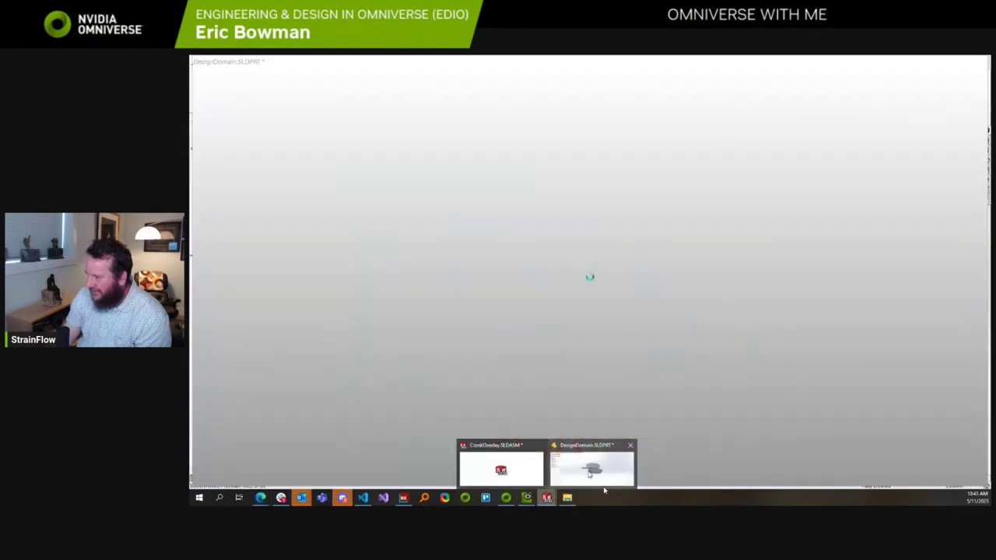
{"action": "left_click", "coordinate": [591, 466]}
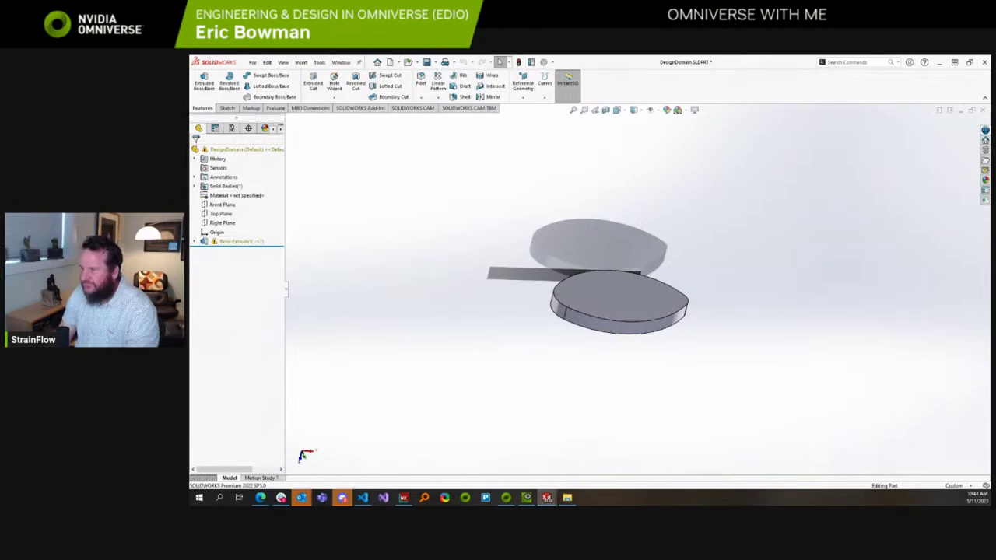
{"action": "left_click", "coordinate": [194, 242]}
{"action": "mouse_move", "coordinate": [458, 298]}
{"action": "middle_mouse_down"}
{"action": "mouse_move", "coordinate": [459, 308]}
{"action": "mouse_move", "coordinate": [434, 280]}
{"action": "middle_mouse_up"}
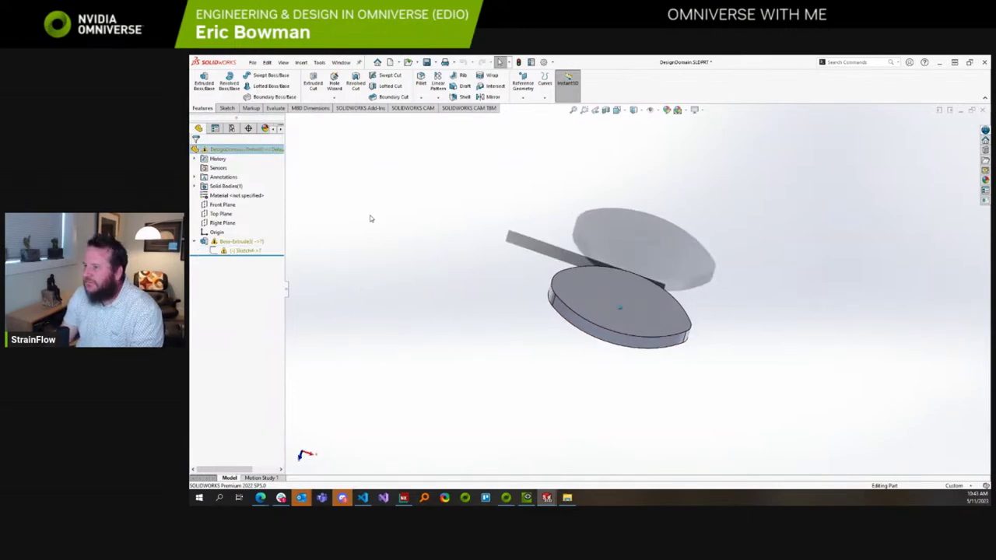
{"action": "middle_click_drag", "start_coordinate": [369, 218], "coordinate": [379, 247]}
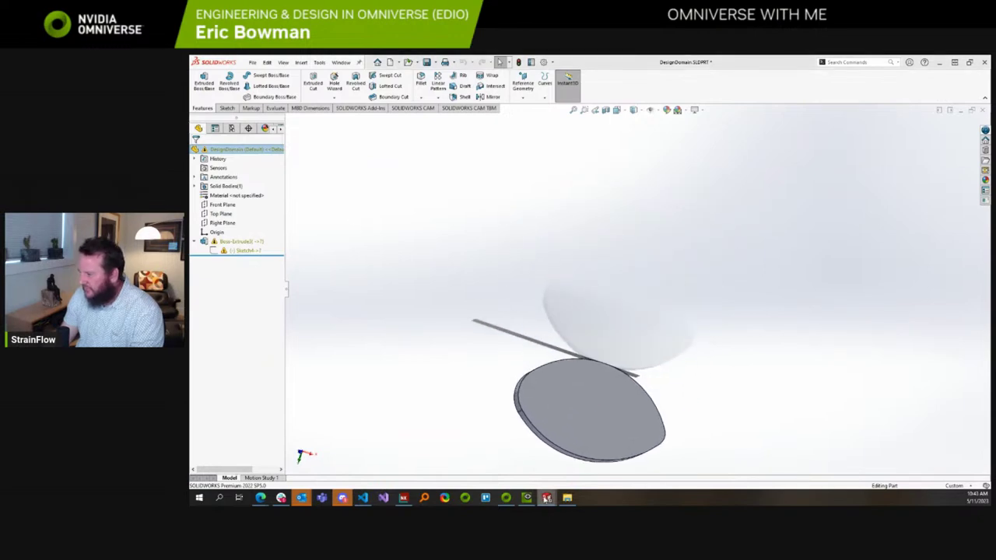
{"action": "mouse_move", "coordinate": [547, 498]}
{"action": "left_click", "coordinate": [482, 456]}
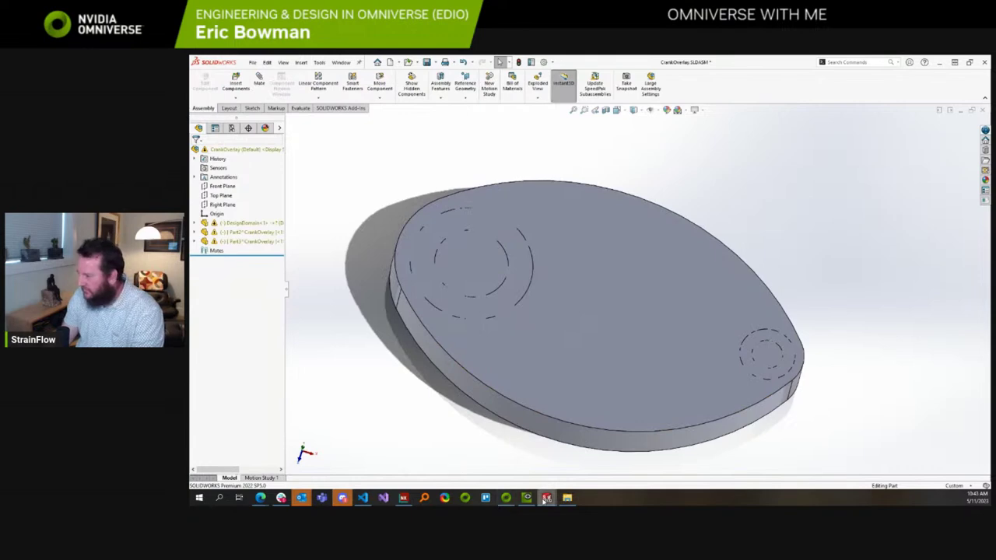
{"action": "mouse_move", "coordinate": [547, 498]}
{"action": "left_click", "coordinate": [589, 459]}
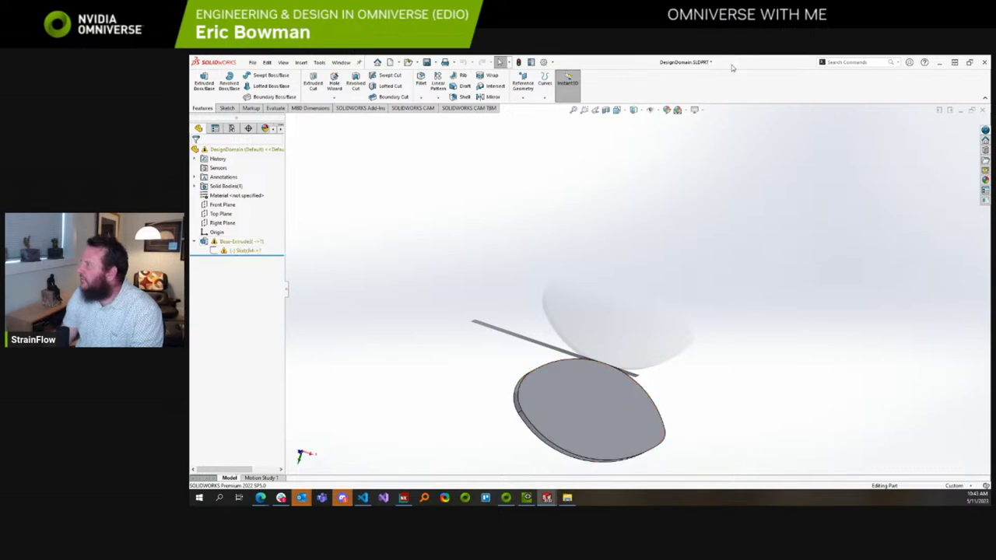
{"action": "left_click_drag", "start_coordinate": [770, 61], "coordinate": [709, 170]}
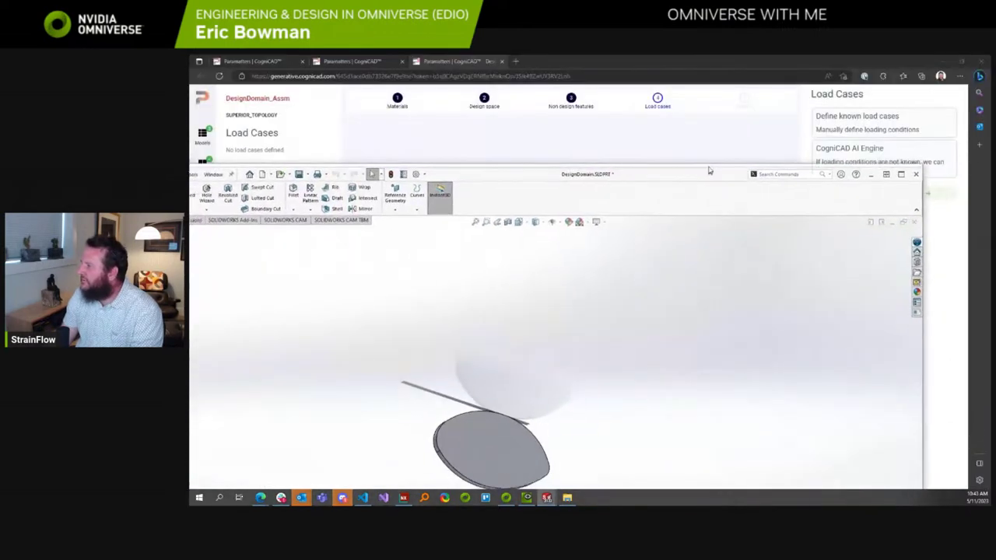
{"action": "left_click", "coordinate": [901, 173]}
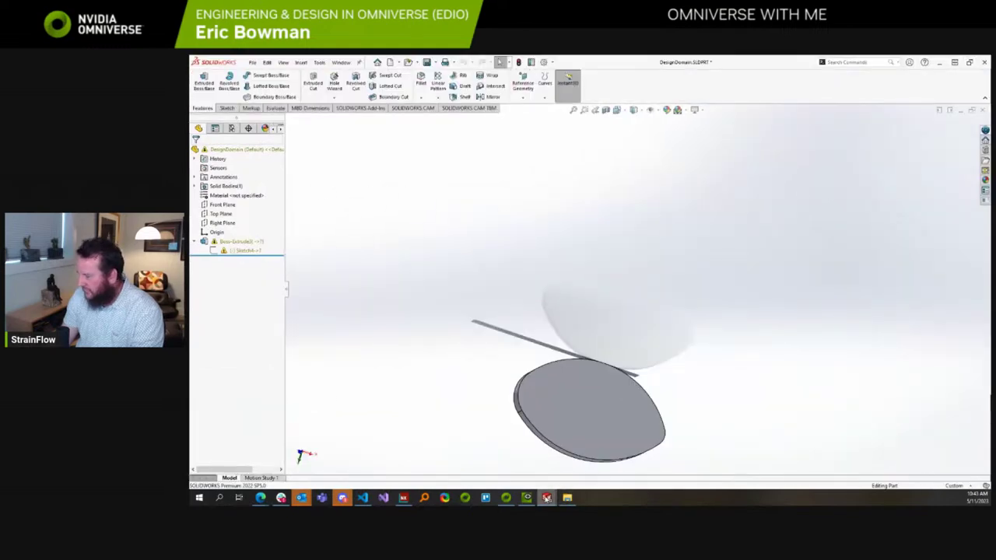
Switch to the CrankOverlay assembly and start editing its DesignDomain component in place.
{"action": "mouse_move", "coordinate": [547, 498]}
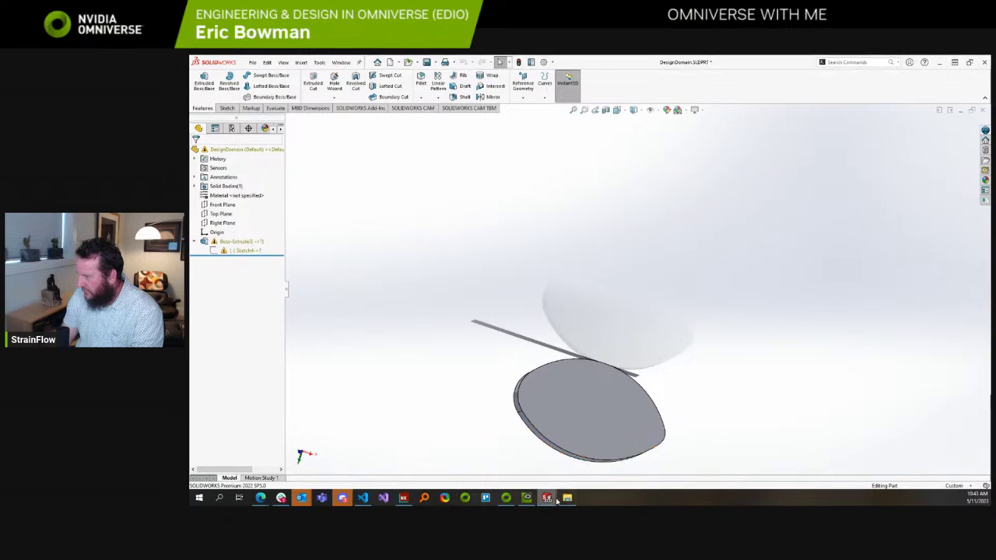
{"action": "left_click", "coordinate": [501, 458]}
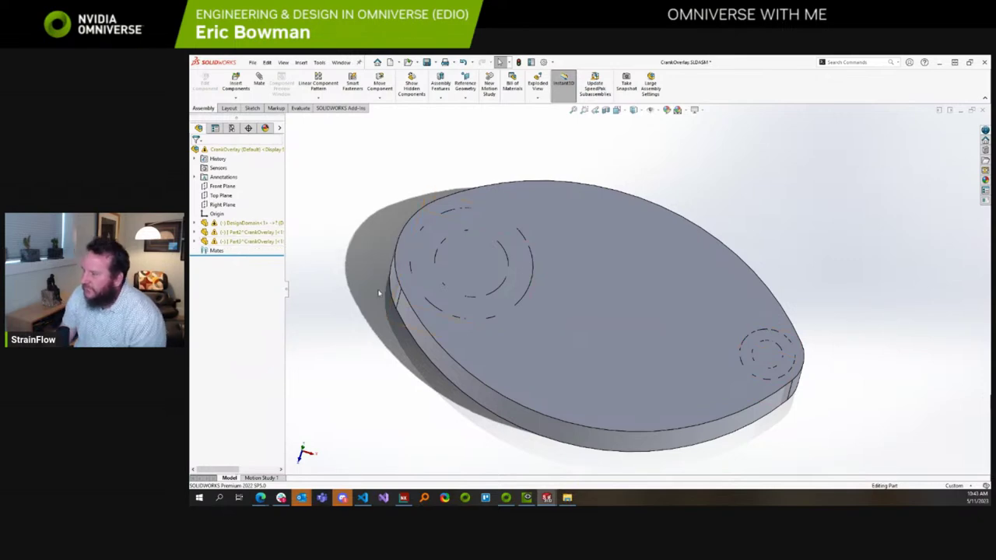
{"action": "left_click", "coordinate": [435, 266]}
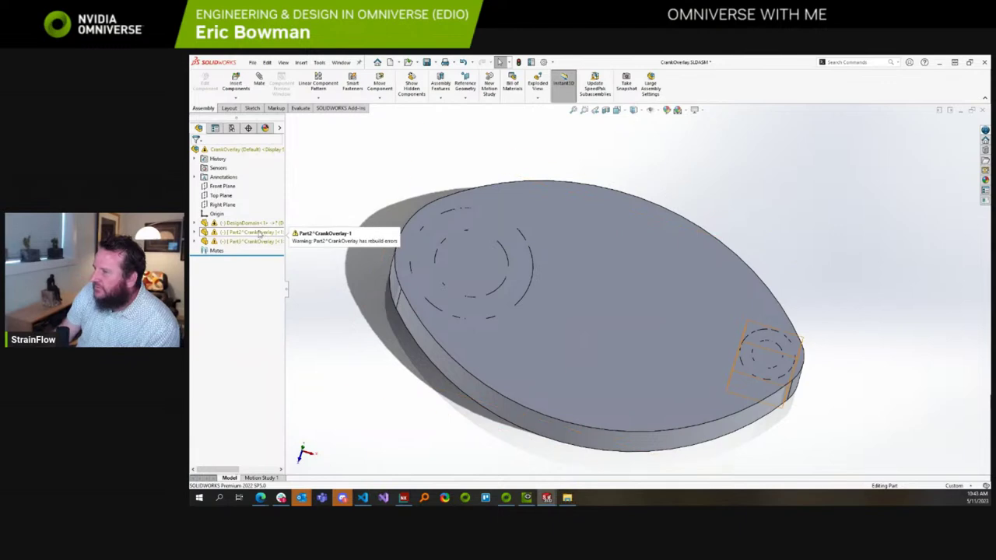
{"action": "left_click", "coordinate": [247, 223]}
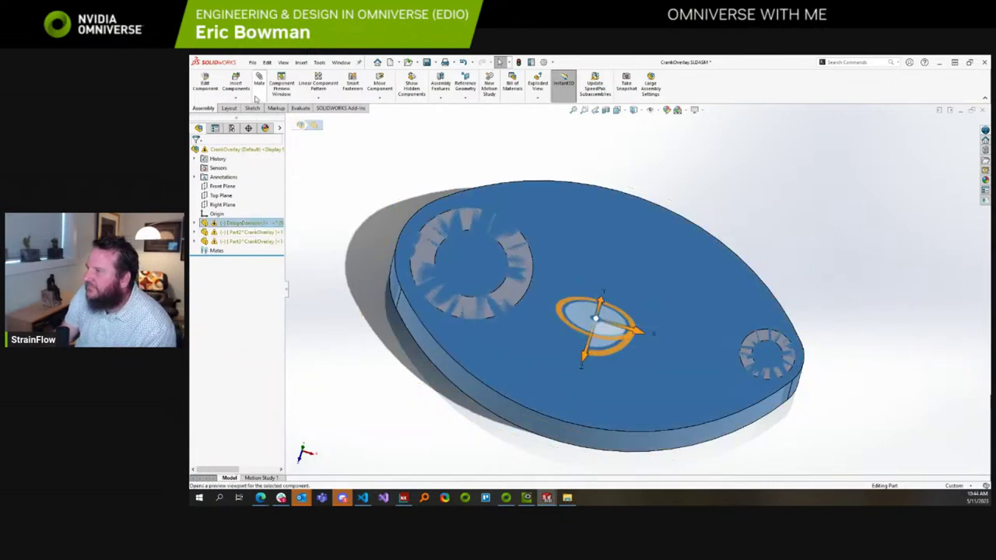
{"action": "right_click", "coordinate": [241, 223]}
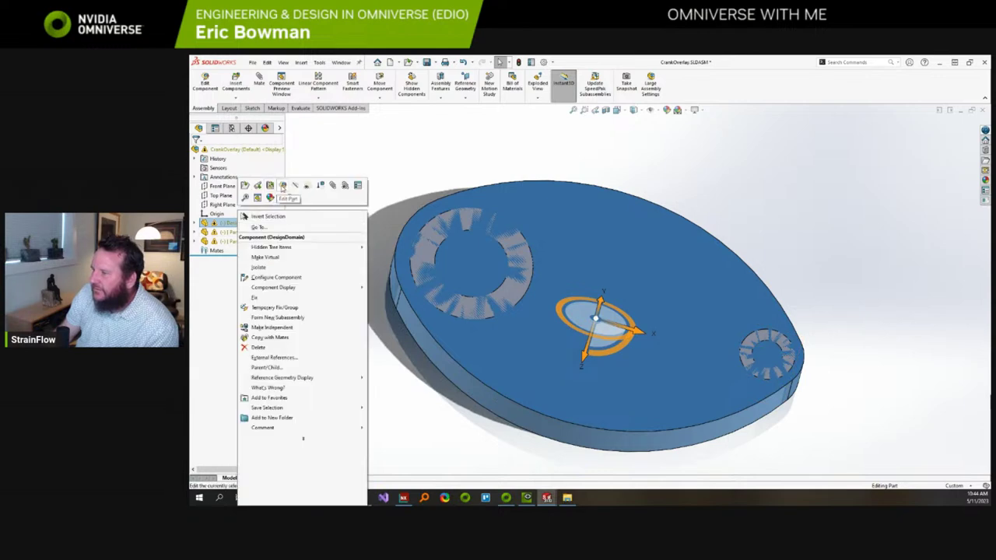
{"action": "left_click", "coordinate": [282, 187]}
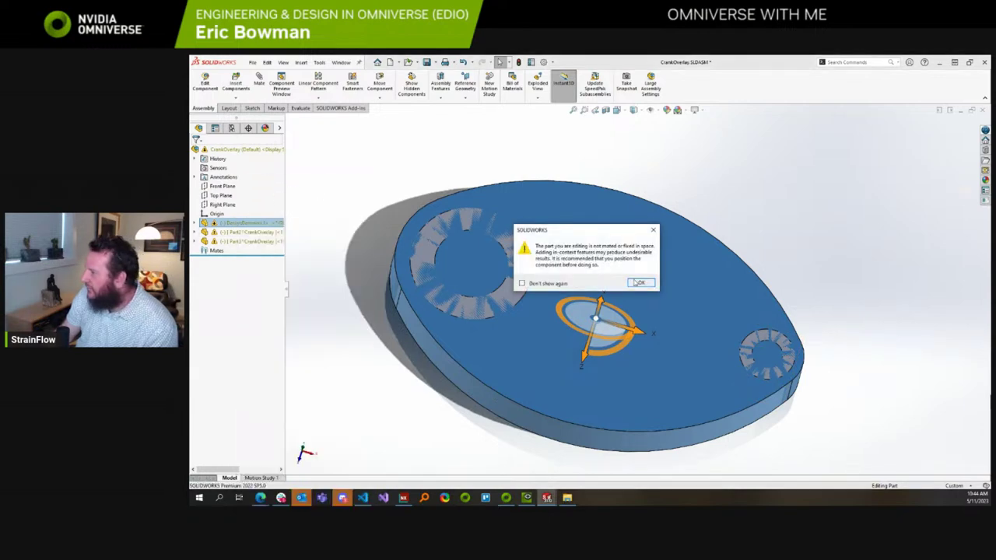
{"action": "left_click", "coordinate": [639, 284]}
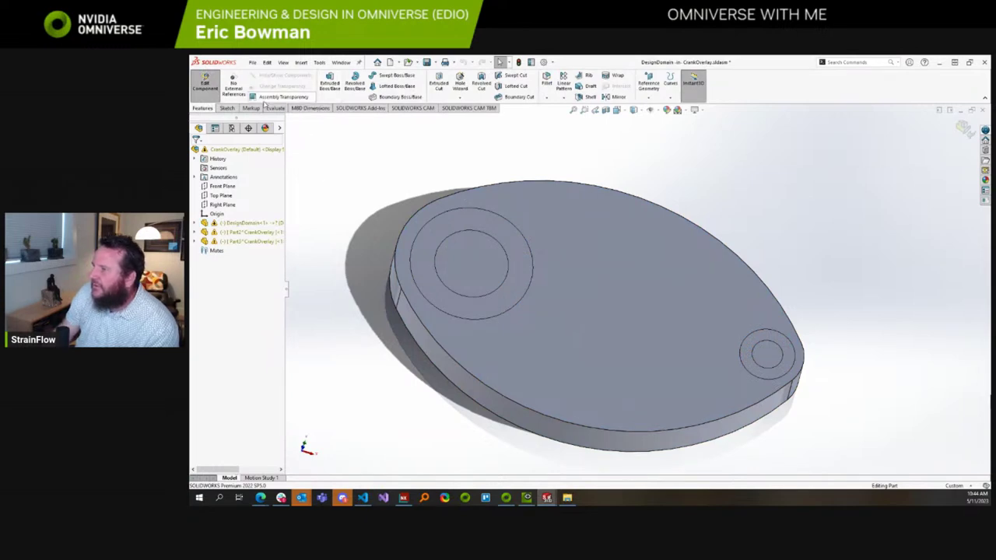
Start a new sketch on the large flat face of the DesignDomain body that carries the bore rings.
{"action": "left_click", "coordinate": [227, 109]}
{"action": "left_click", "coordinate": [327, 82]}
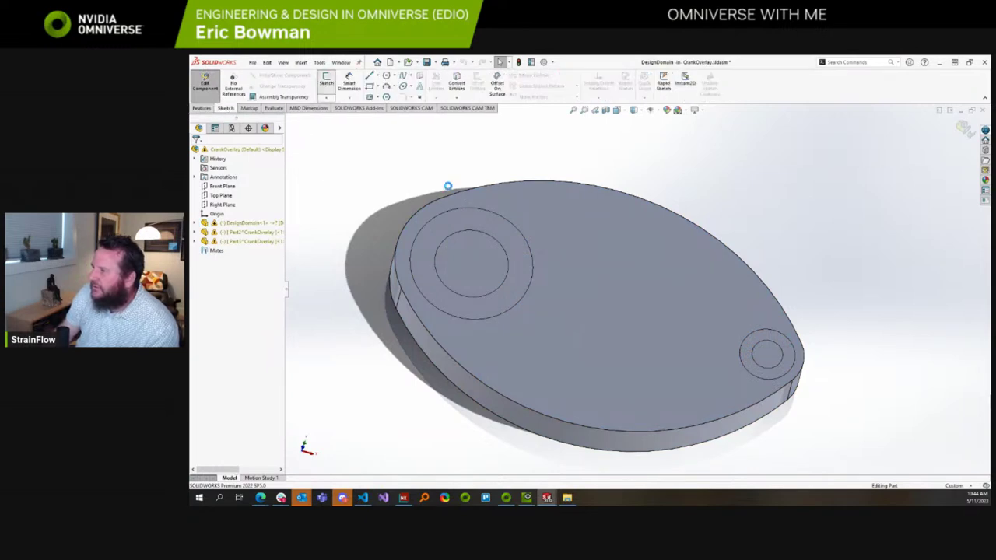
{"action": "left_click", "coordinate": [591, 264]}
{"action": "left_click", "coordinate": [591, 263]}
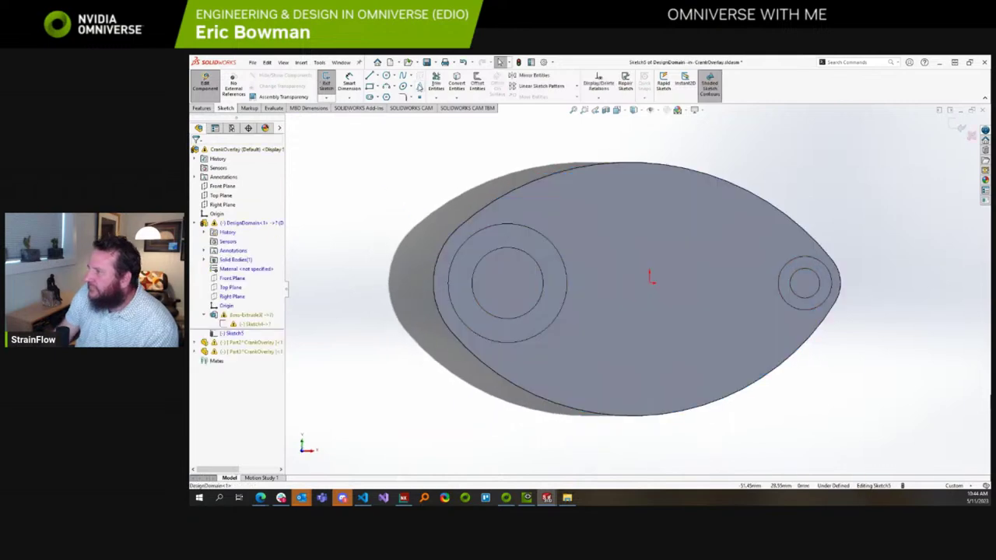
{"action": "left_click", "coordinate": [477, 82]}
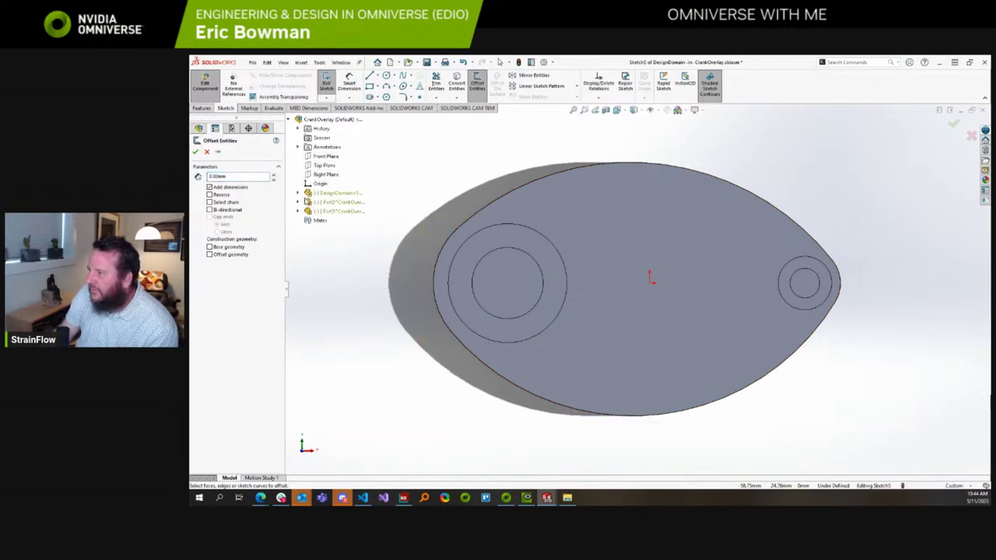
{"action": "right_click", "coordinate": [317, 196]}
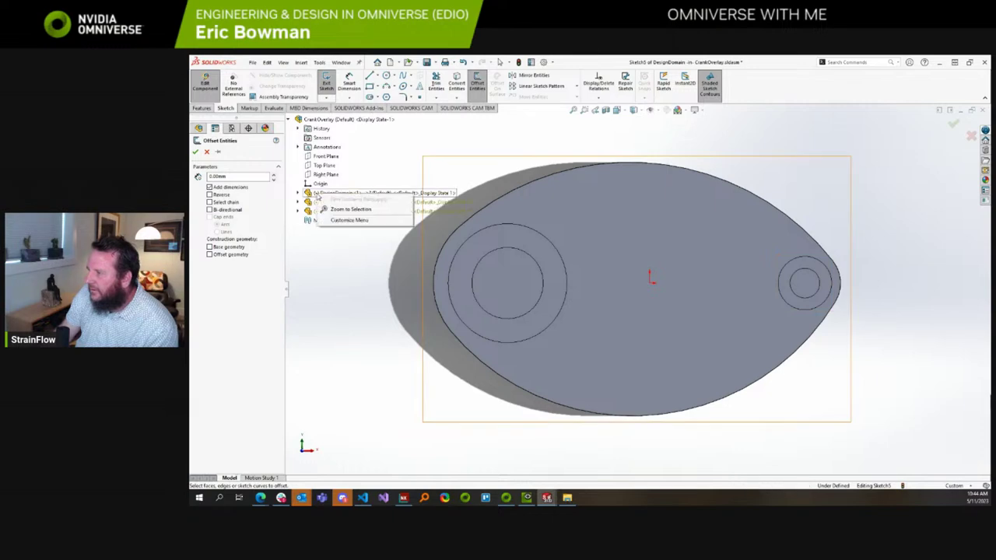
{"action": "left_click", "coordinate": [529, 321]}
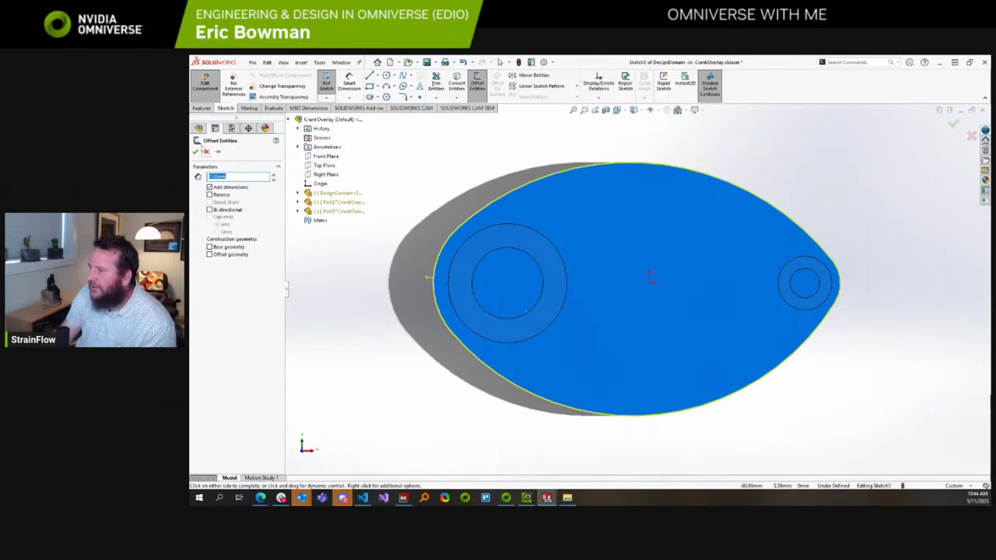
{"action": "left_click", "coordinate": [207, 152]}
{"action": "left_click", "coordinate": [253, 63]}
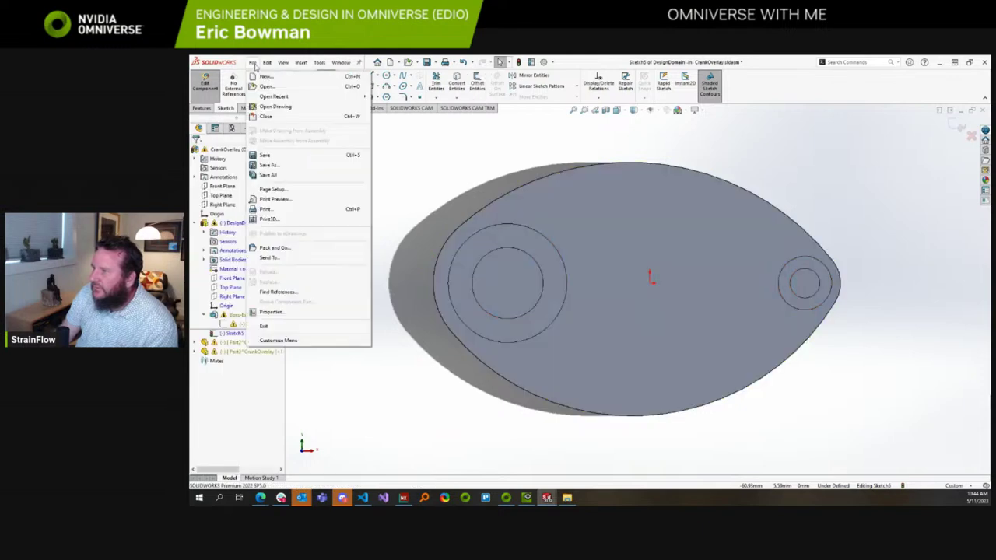
{"action": "key", "text": "Escape"}
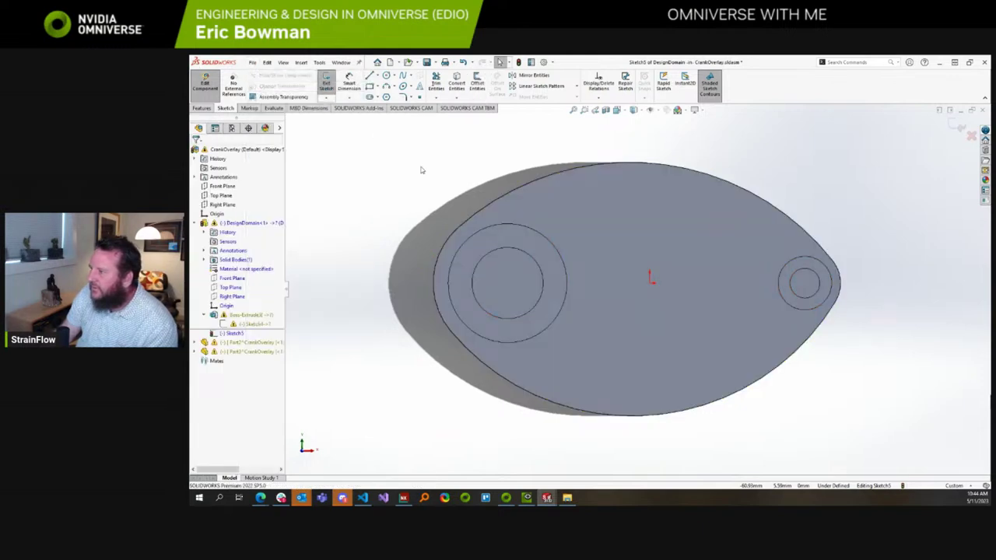
Close the open documents without saving their changes and reopen the CrankOverlay.SLDASM assembly.
{"action": "key", "text": "ctrl+o"}
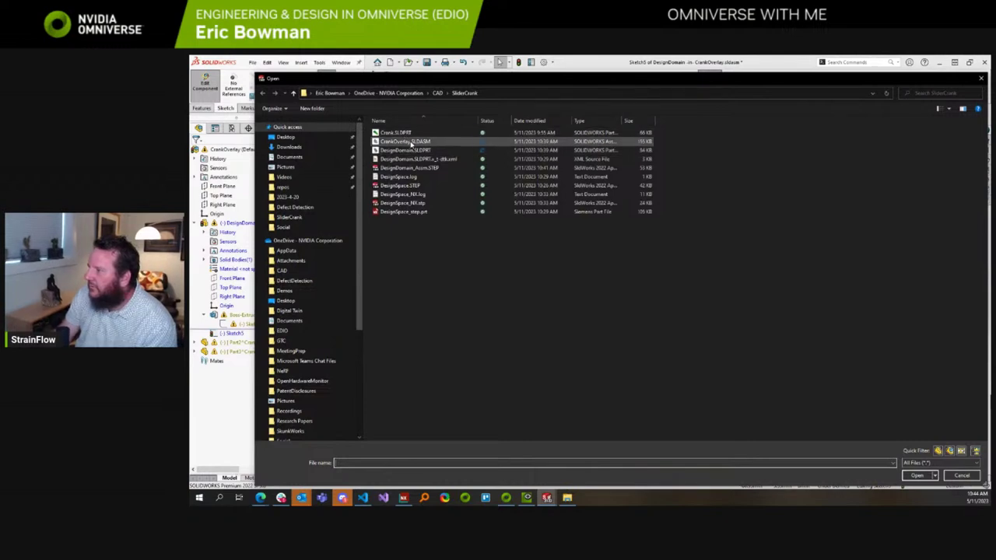
{"action": "left_click", "coordinate": [405, 142]}
{"action": "left_click", "coordinate": [917, 476]}
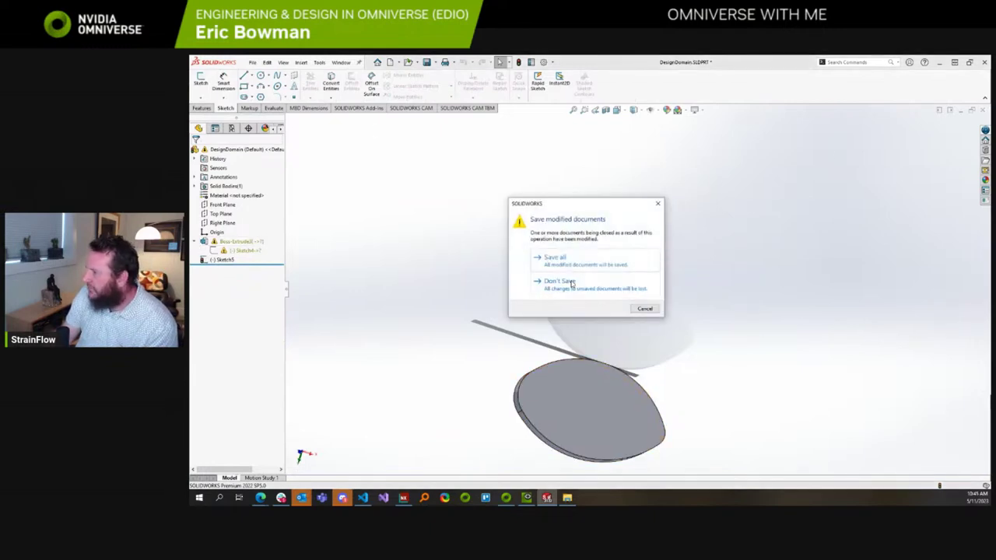
{"action": "left_click", "coordinate": [572, 284]}
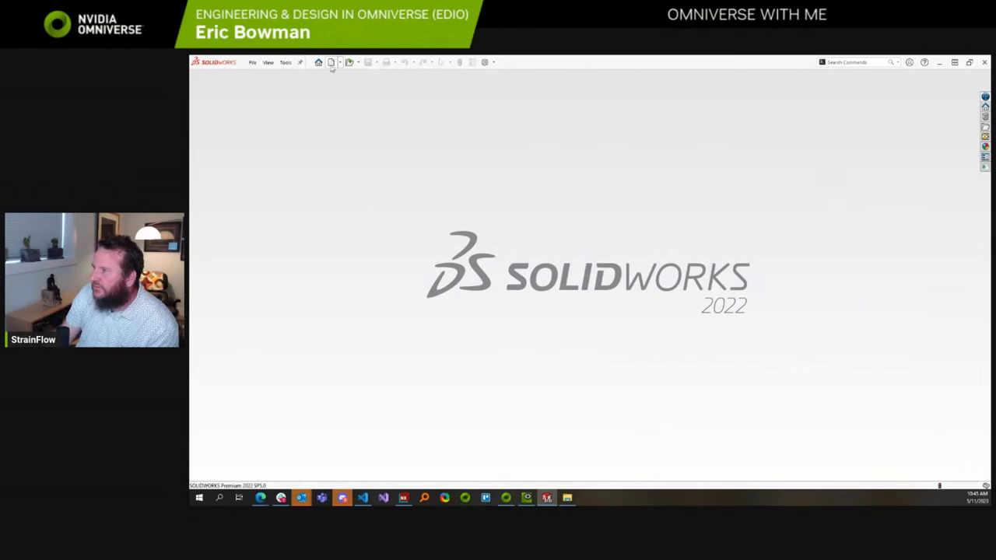
{"action": "left_click", "coordinate": [349, 62]}
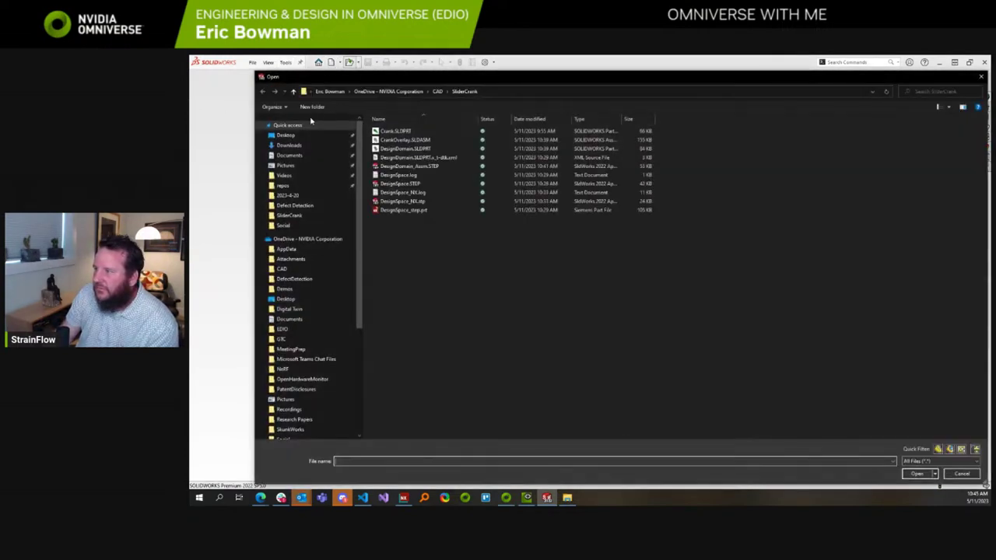
{"action": "left_click", "coordinate": [414, 140]}
{"action": "left_click", "coordinate": [917, 474]}
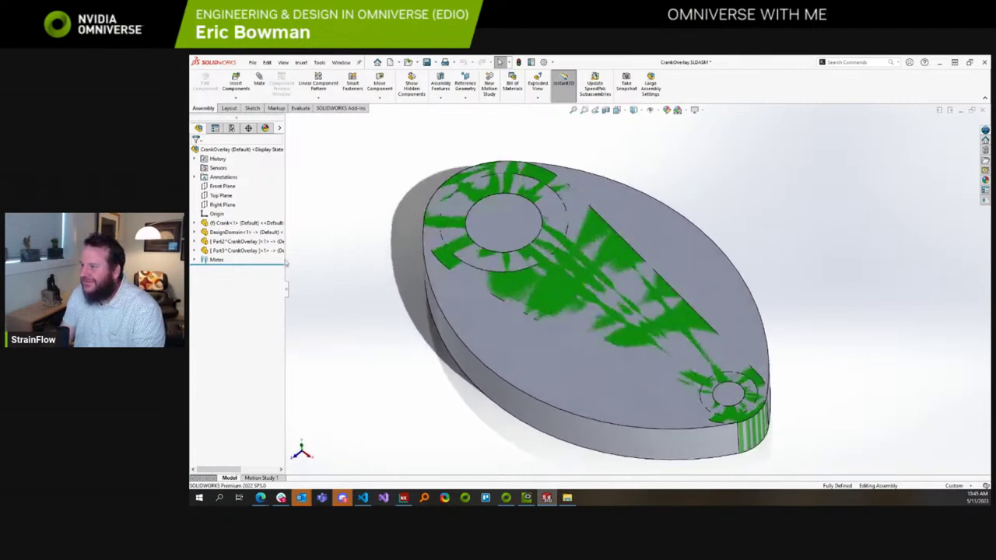
Start editing the DesignDomain component in the context of the reopened assembly.
{"action": "left_click", "coordinate": [225, 231]}
{"action": "right_click", "coordinate": [226, 232]}
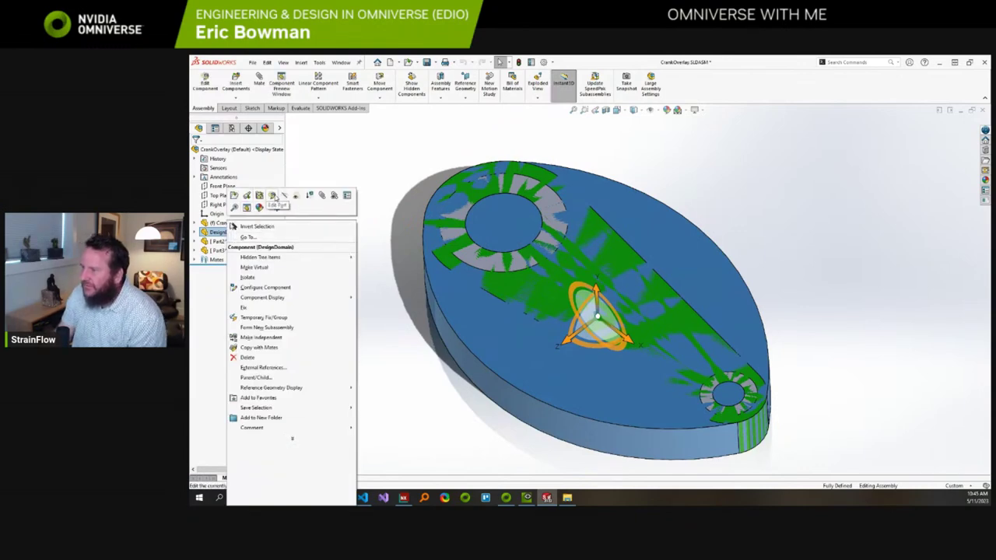
{"action": "left_click", "coordinate": [259, 207]}
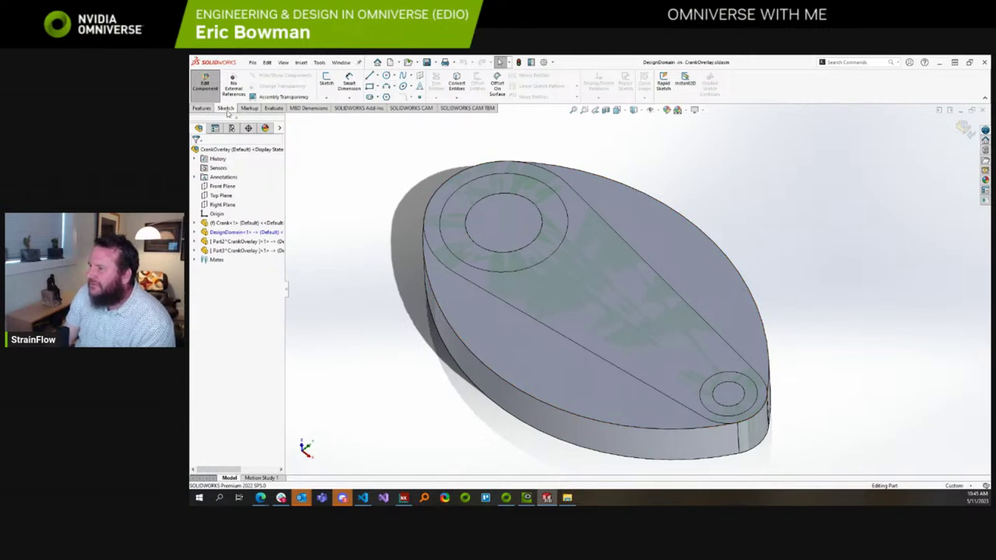
{"action": "left_click", "coordinate": [326, 78]}
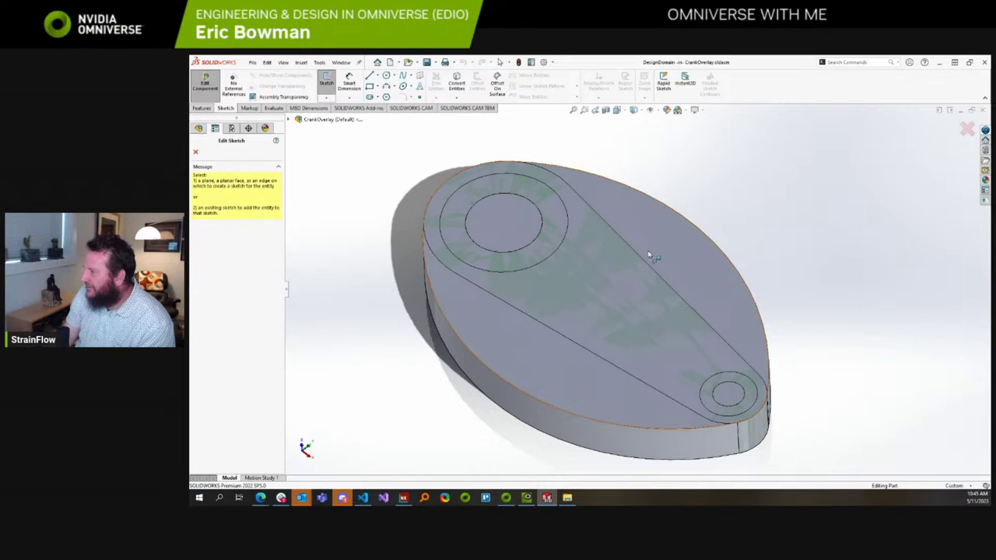
{"action": "left_click", "coordinate": [649, 254]}
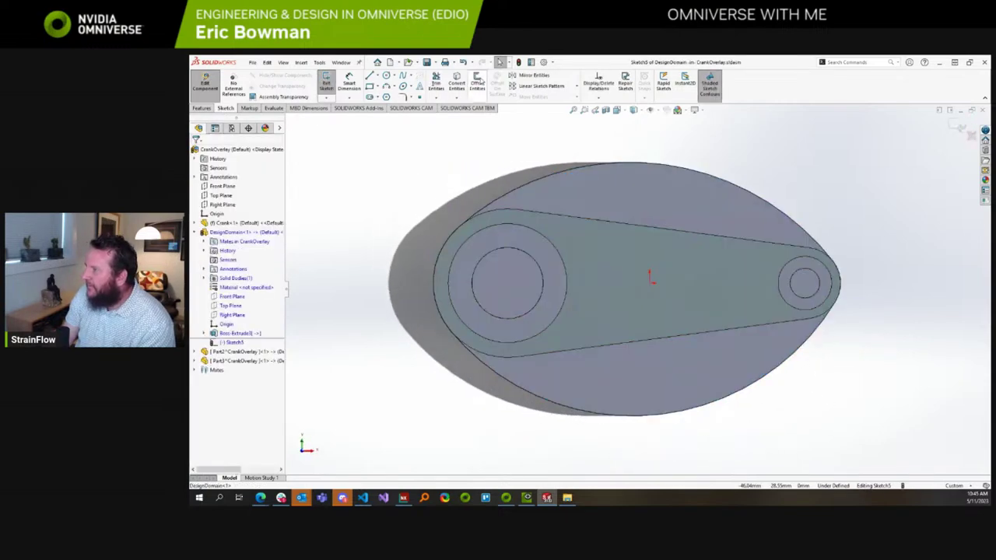
{"action": "left_click", "coordinate": [477, 81]}
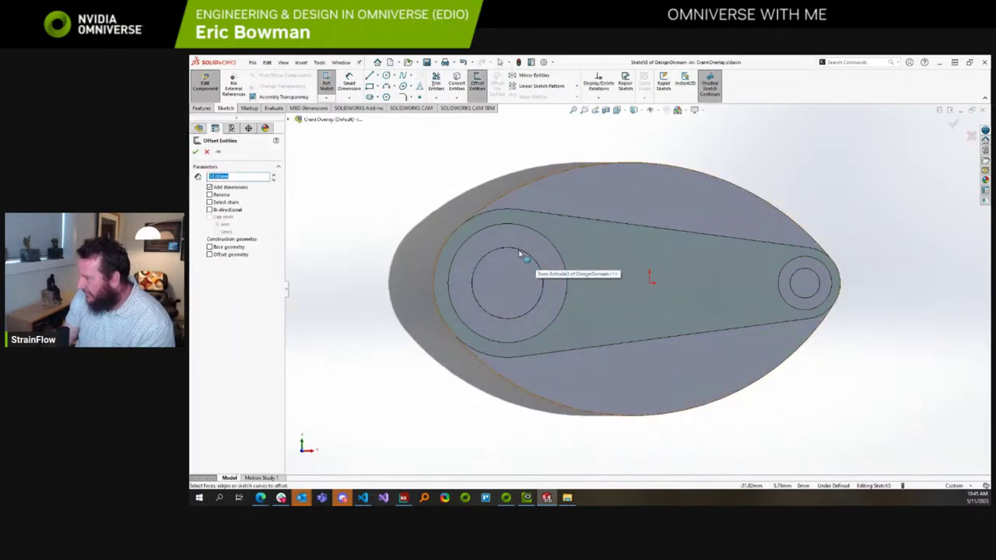
{"action": "left_click", "coordinate": [326, 82]}
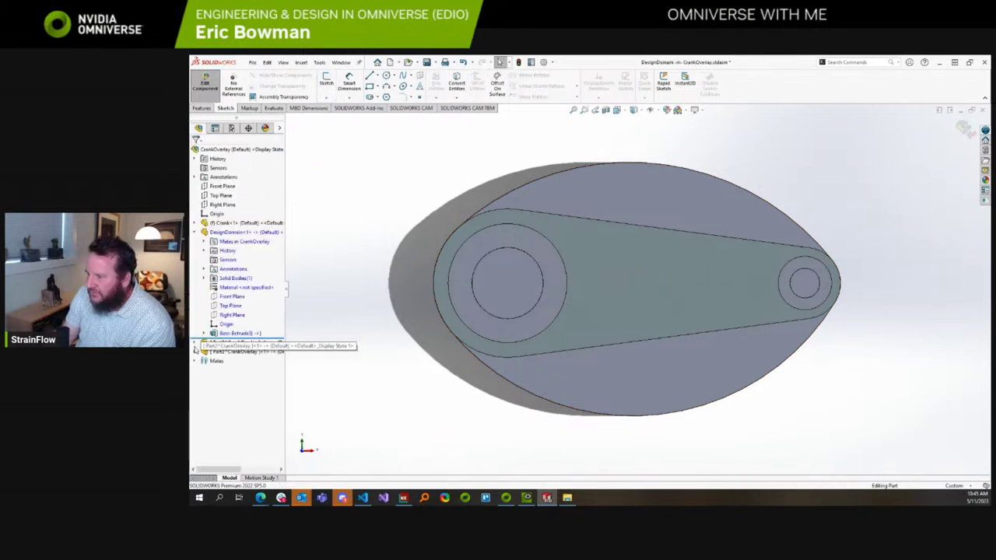
Hide the Part3 component, the ring around the large bore.
{"action": "left_click", "coordinate": [227, 352], "text": "ctrl"}
{"action": "right_click", "coordinate": [270, 354]}
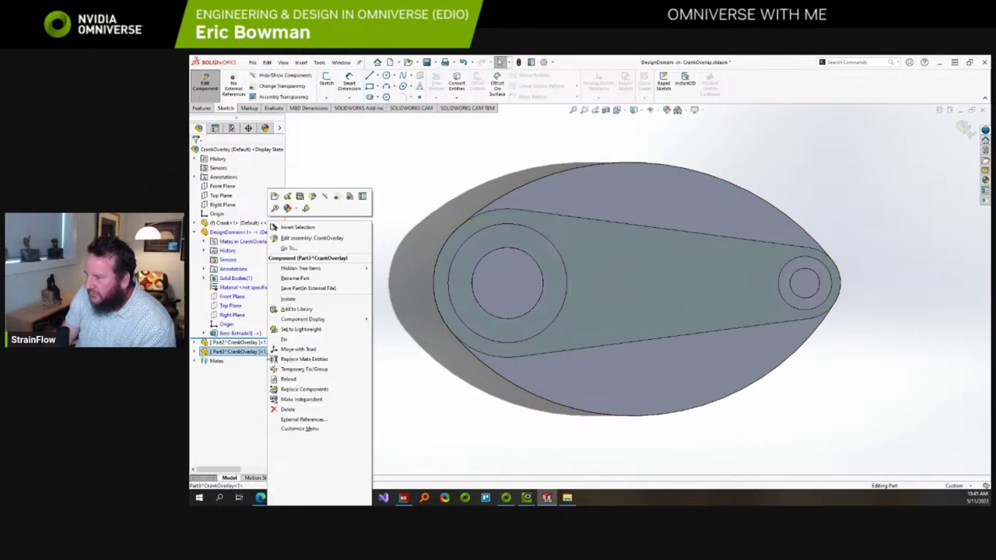
{"action": "left_click", "coordinate": [327, 200]}
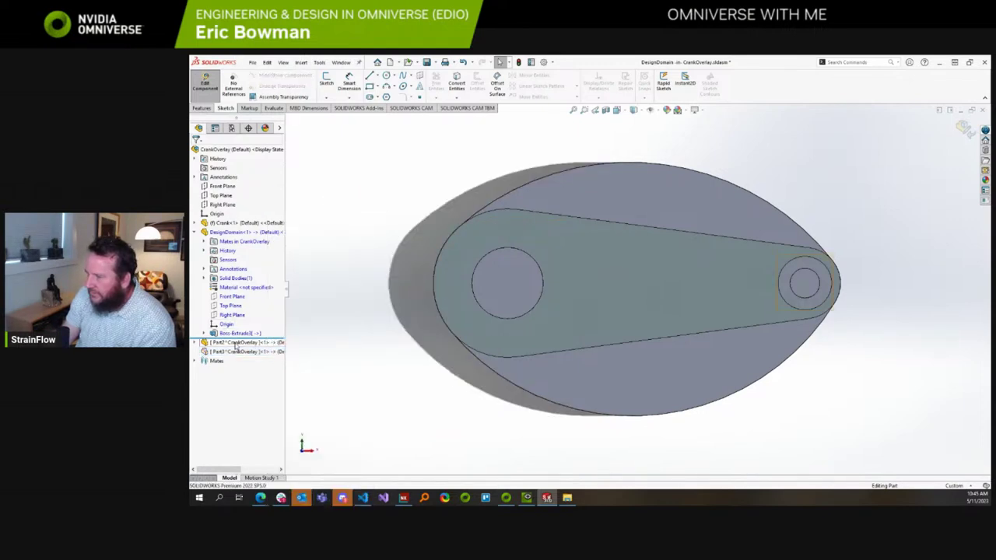
Toggle the DesignDomain component's transparency on and back off, and clear the selection.
{"action": "right_click", "coordinate": [242, 232]}
{"action": "left_click", "coordinate": [288, 207]}
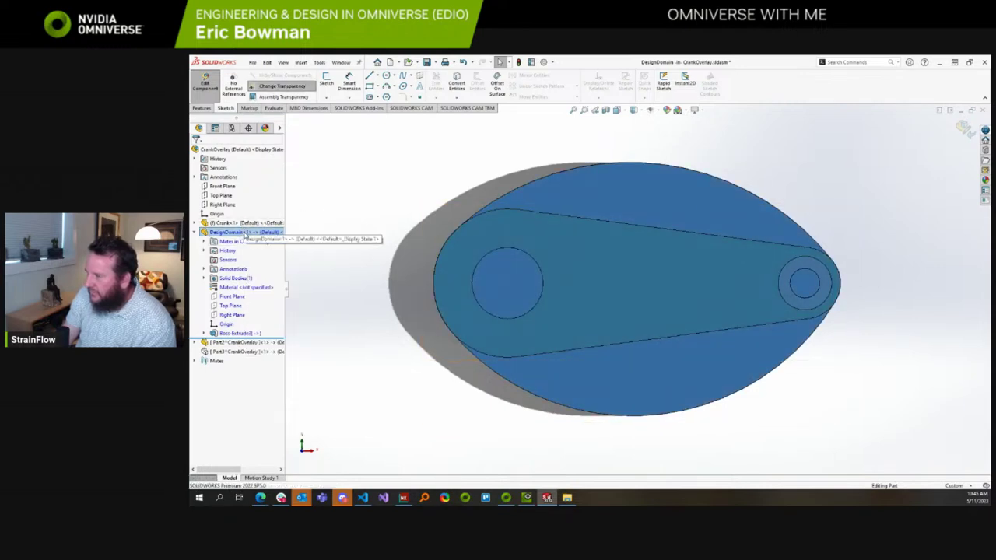
{"action": "right_click", "coordinate": [248, 233]}
{"action": "left_click", "coordinate": [289, 209]}
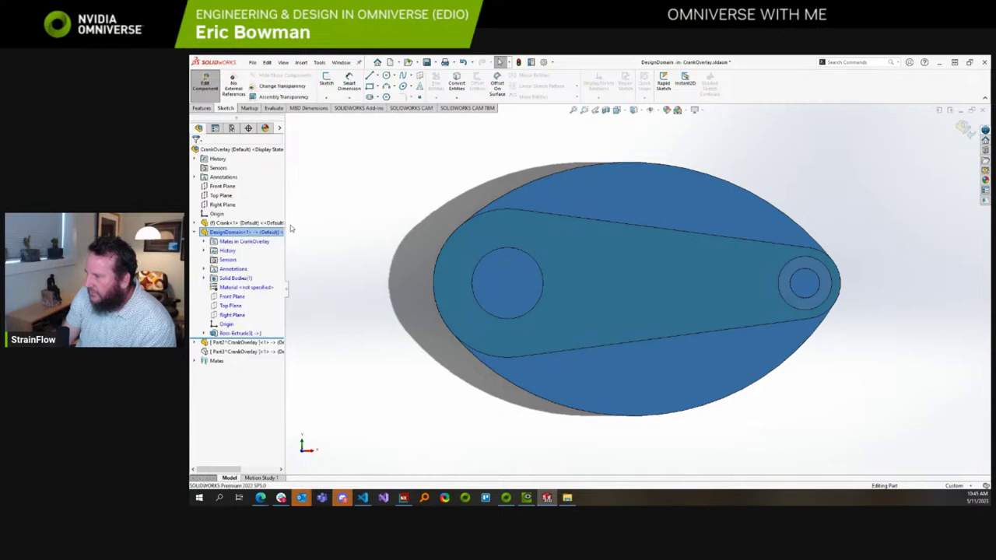
{"action": "left_click", "coordinate": [403, 166]}
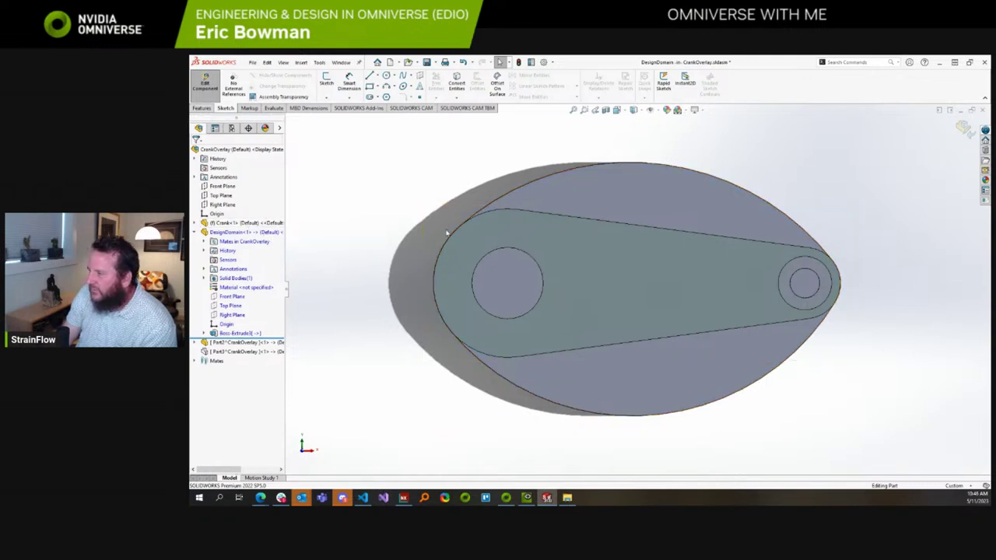
Show the hidden Part3 ring around the large bore again.
{"action": "right_click", "coordinate": [230, 352]}
{"action": "left_click", "coordinate": [281, 218]}
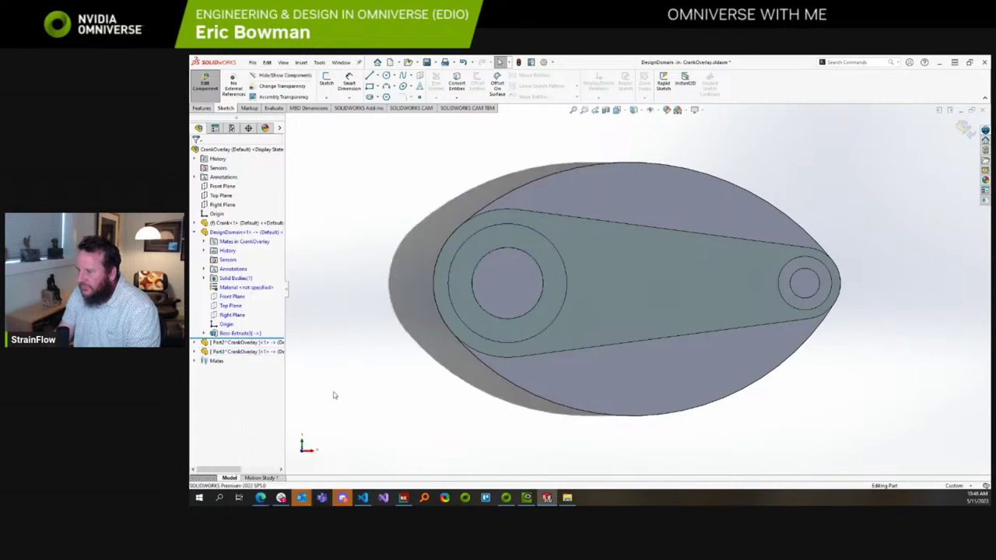
{"action": "key", "text": "ctrl+7"}
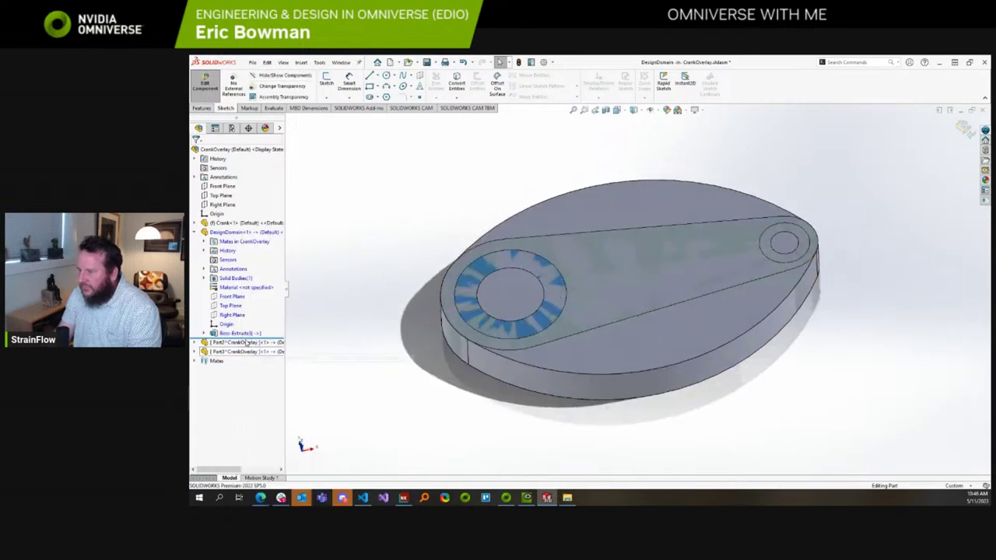
{"action": "left_click", "coordinate": [247, 233]}
{"action": "right_click", "coordinate": [247, 234]}
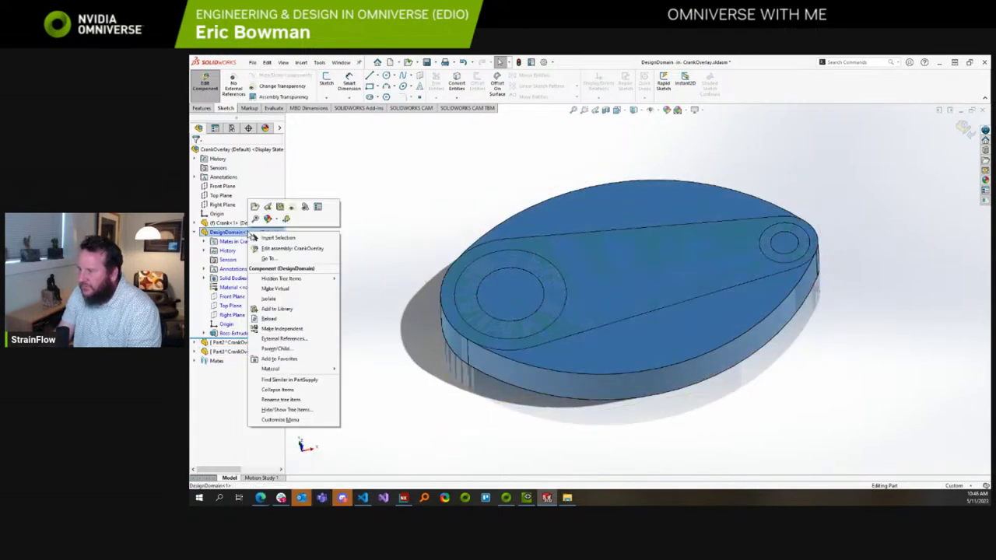
{"action": "left_click", "coordinate": [384, 228]}
{"action": "key", "text": "ctrl+1"}
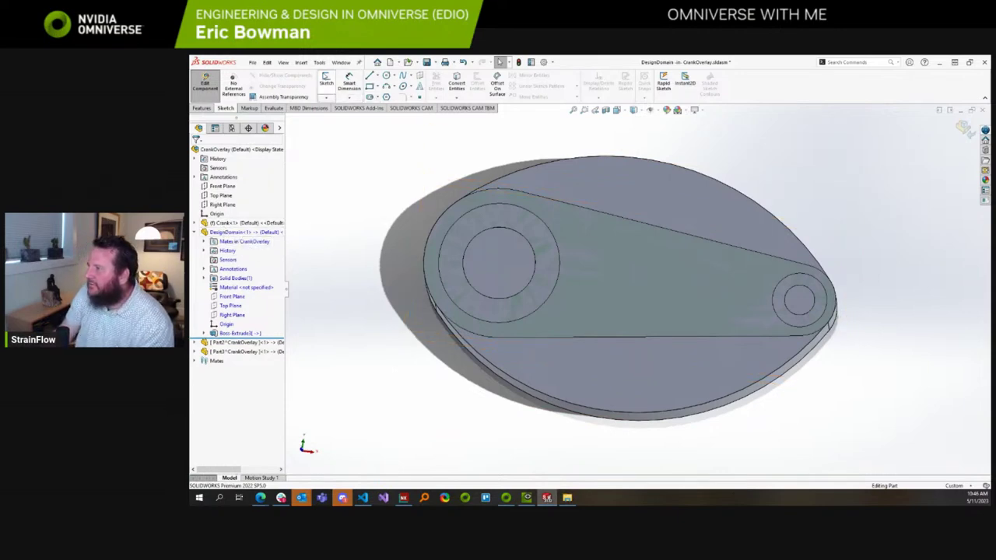
Start a sketch on the large flat face of DesignDomain and try to offset the large bore ring's edges.
{"action": "left_click", "coordinate": [326, 81]}
{"action": "left_click", "coordinate": [634, 278]}
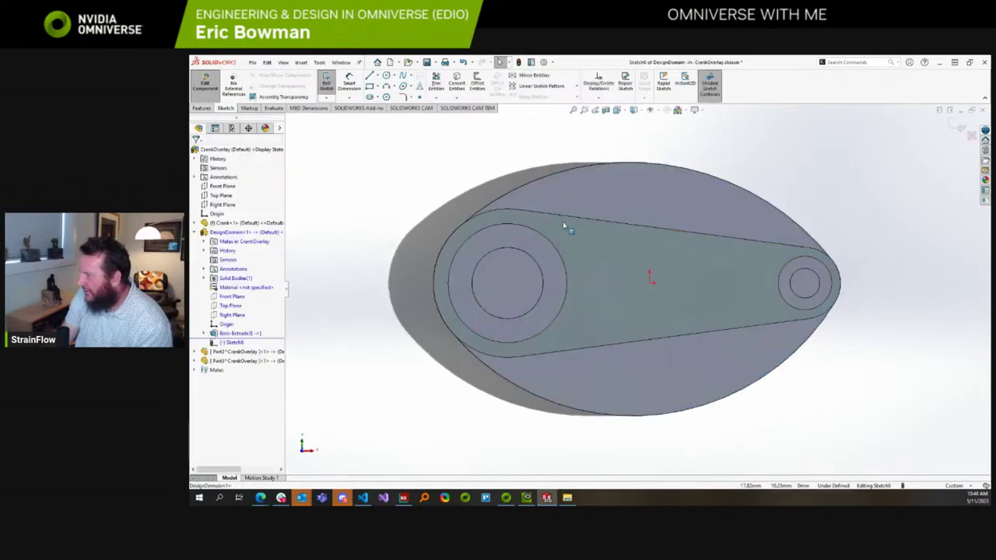
{"action": "left_click", "coordinate": [477, 81]}
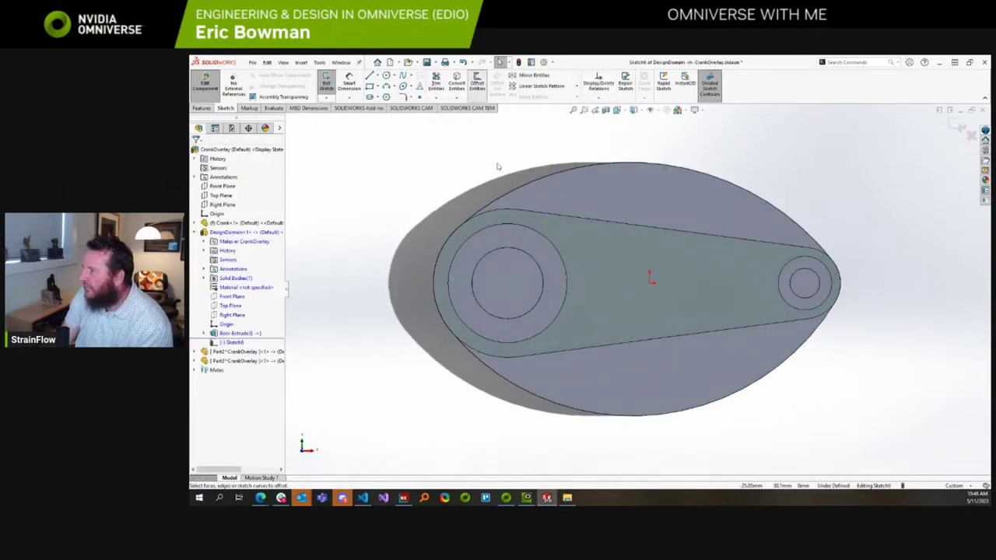
{"action": "left_click", "coordinate": [529, 315]}
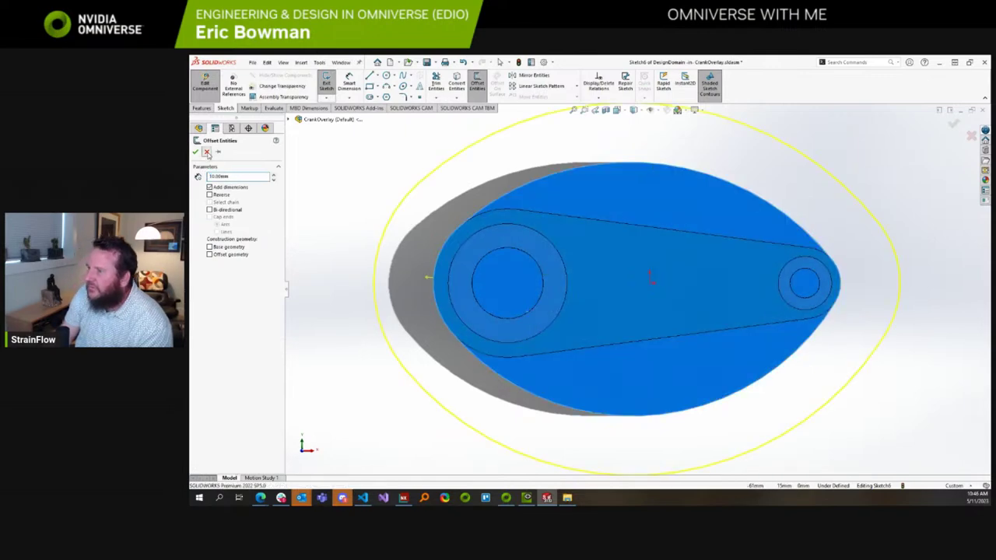
{"action": "left_click", "coordinate": [207, 151]}
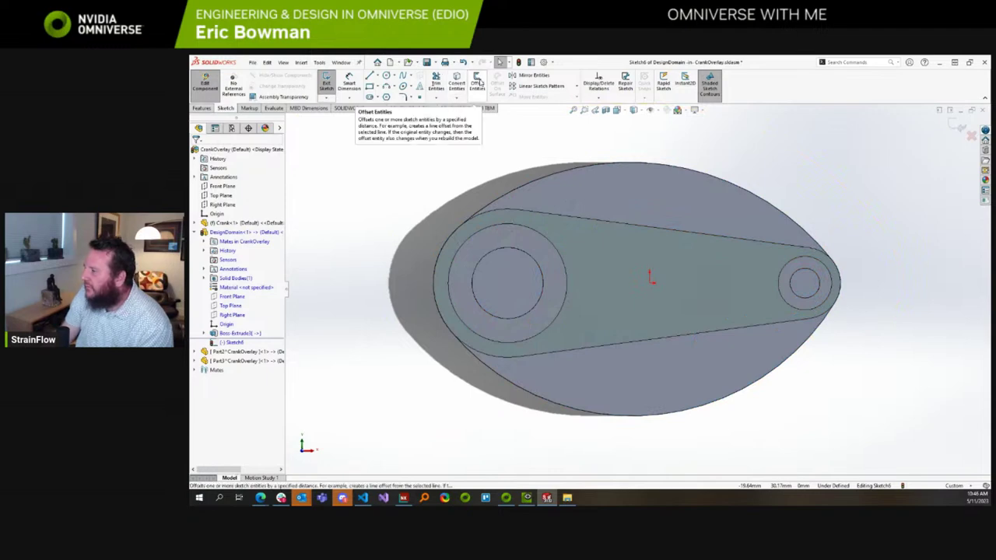
{"action": "left_click", "coordinate": [478, 84]}
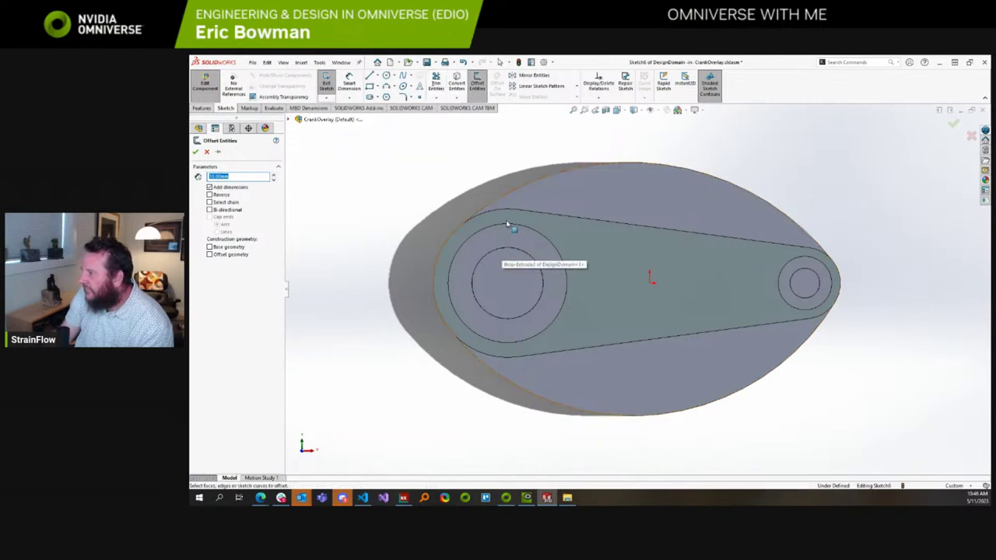
{"action": "left_click", "coordinate": [504, 253]}
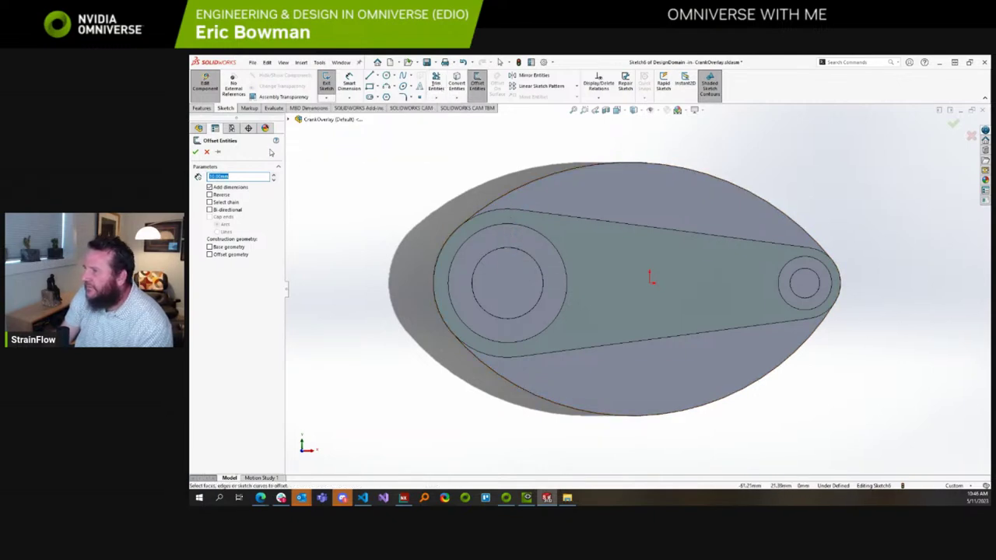
{"action": "left_click", "coordinate": [207, 152]}
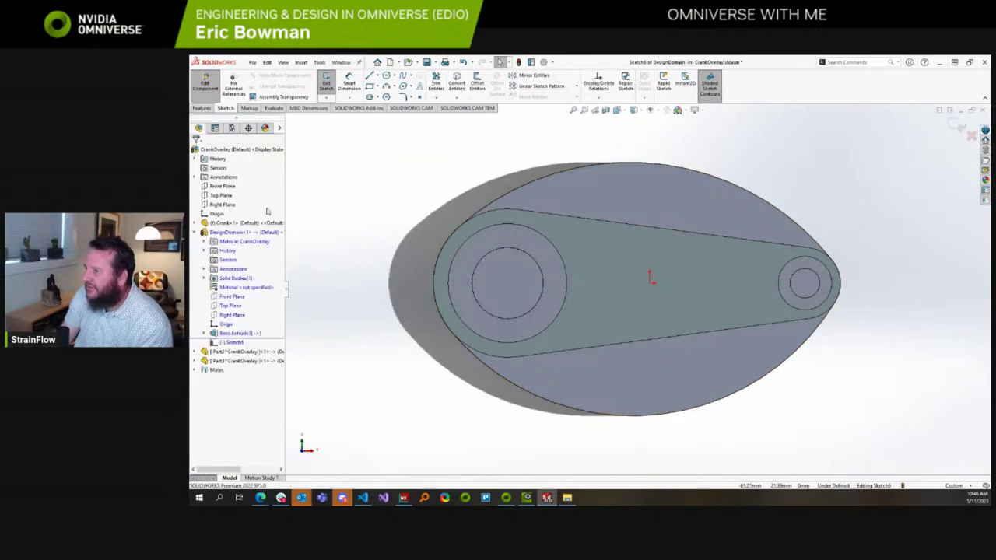
Try selecting geometry with the DesignDomain component transparent inside the sketch, then turn the transparency off and exit the sketch.
{"action": "left_click", "coordinate": [229, 232]}
{"action": "right_click", "coordinate": [233, 233]}
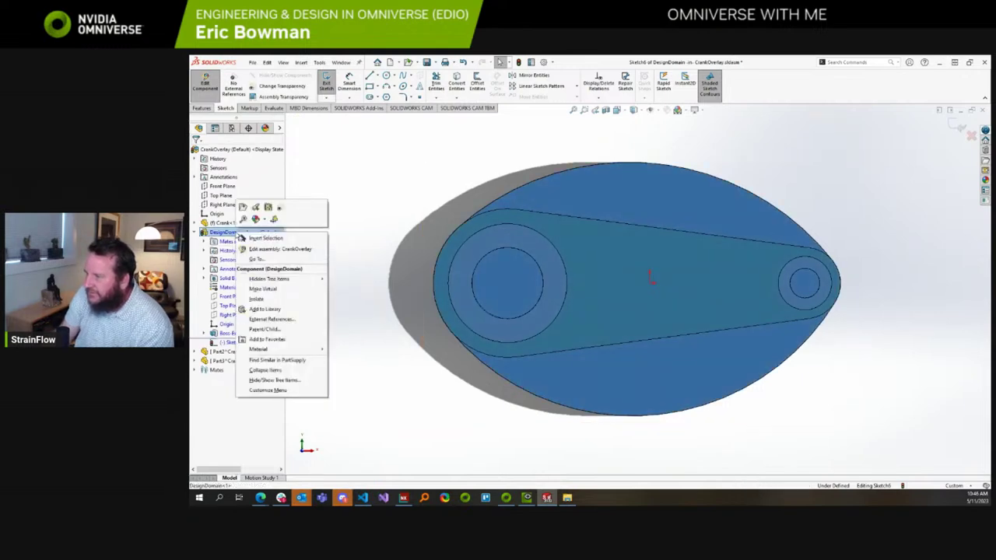
{"action": "left_click", "coordinate": [284, 207]}
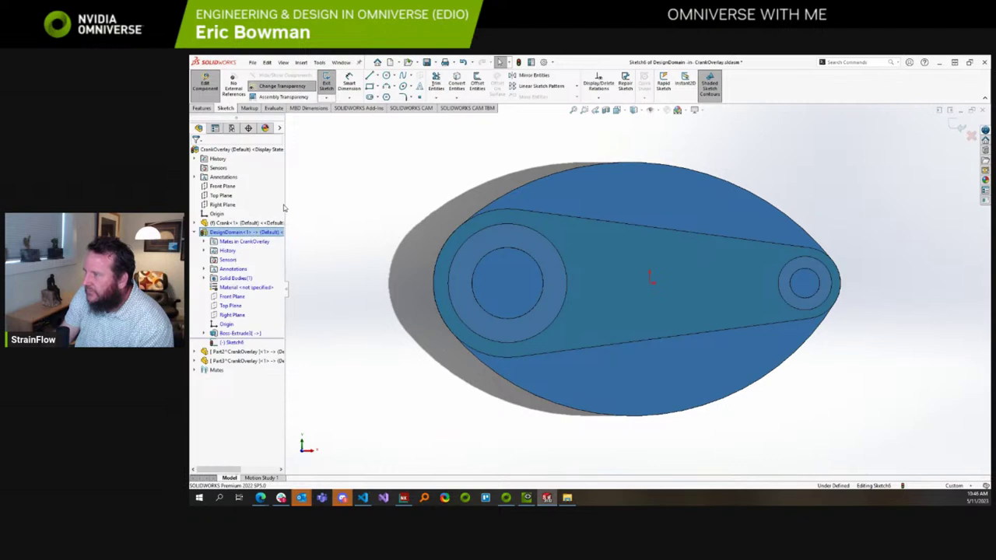
{"action": "left_click", "coordinate": [629, 215]}
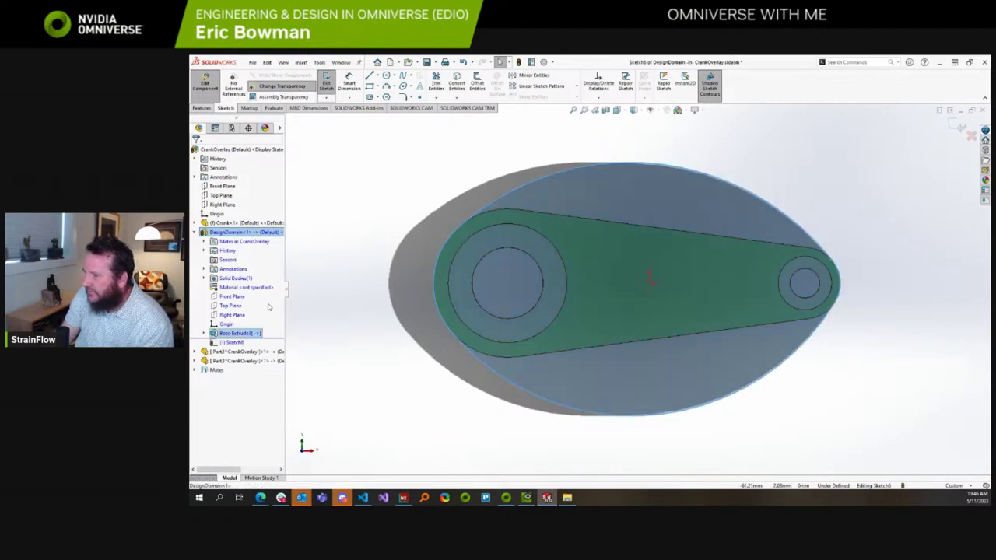
{"action": "left_click", "coordinate": [436, 192]}
{"action": "left_click", "coordinate": [611, 188]}
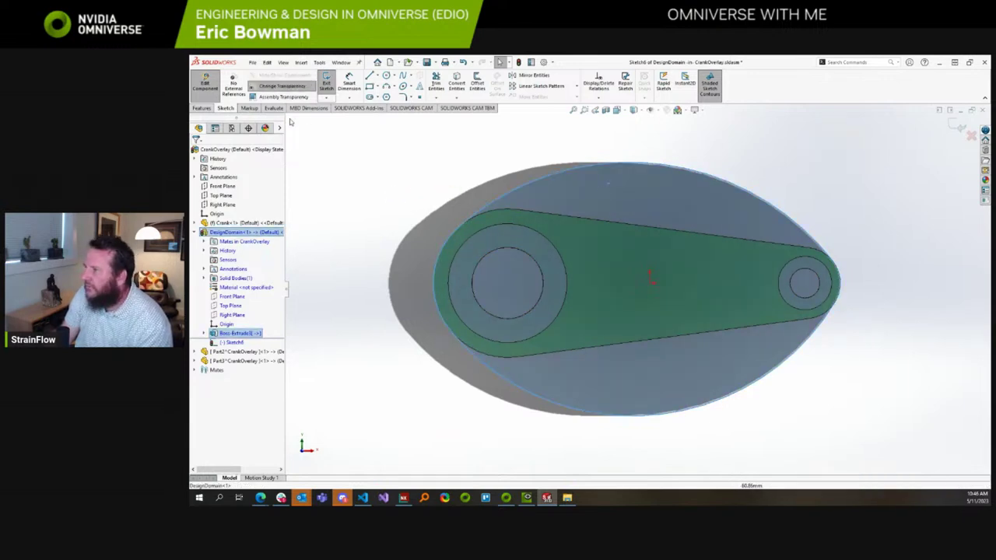
{"action": "left_click", "coordinate": [285, 87]}
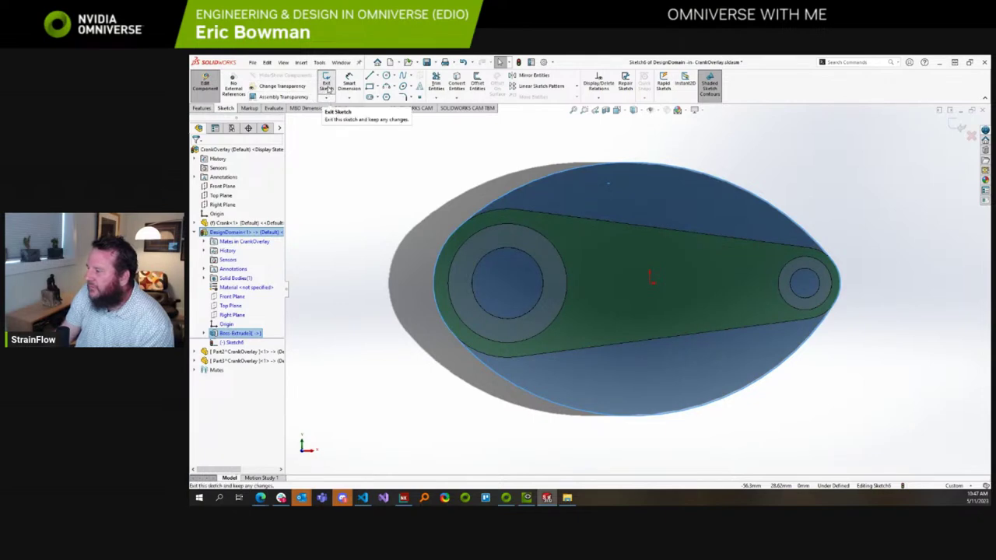
{"action": "left_click", "coordinate": [327, 88]}
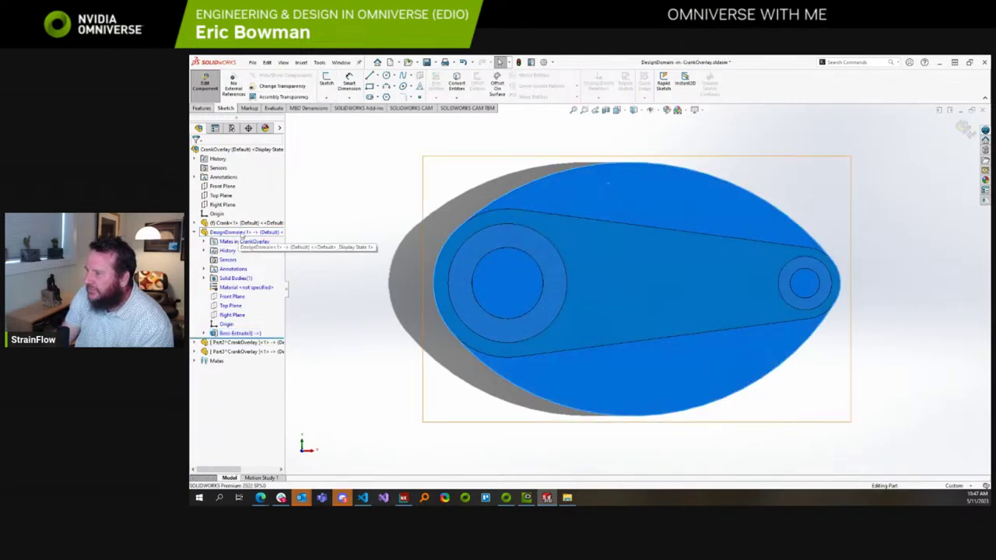
Make the DesignDomain component transparent while editing it in the assembly.
{"action": "left_click", "coordinate": [242, 233]}
{"action": "right_click", "coordinate": [243, 233]}
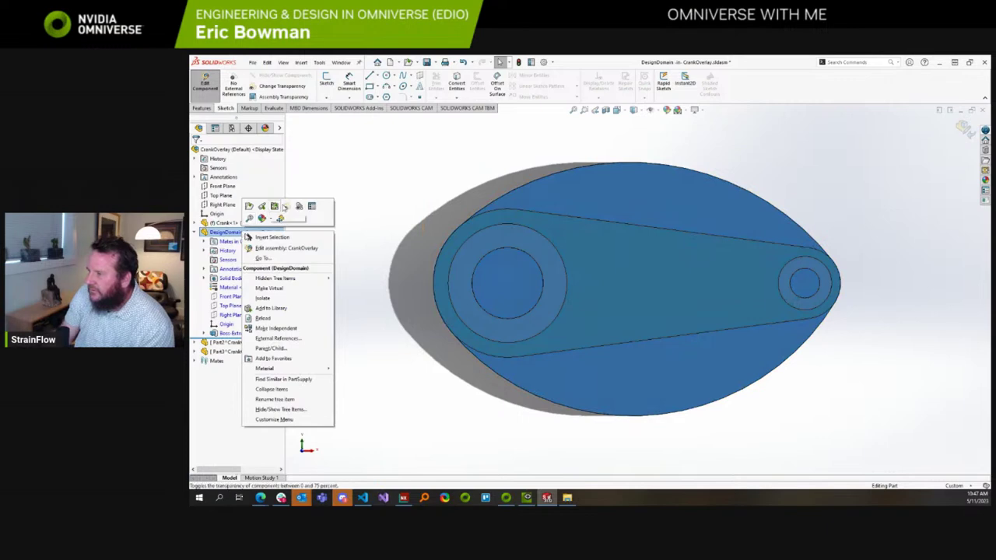
{"action": "left_click", "coordinate": [284, 206]}
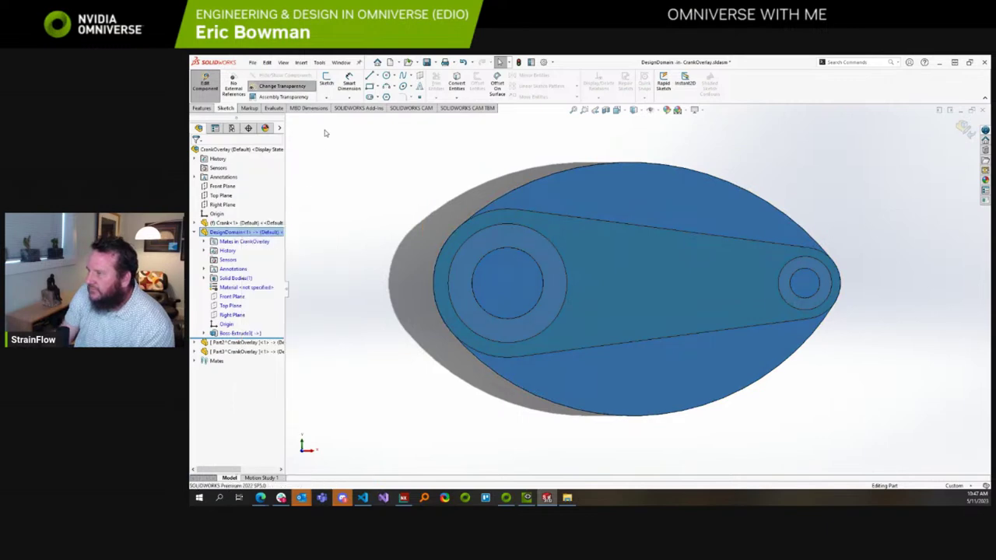
Try to start a sketch in DesignDomain from the circular edge of the large bore.
{"action": "left_click", "coordinate": [572, 194]}
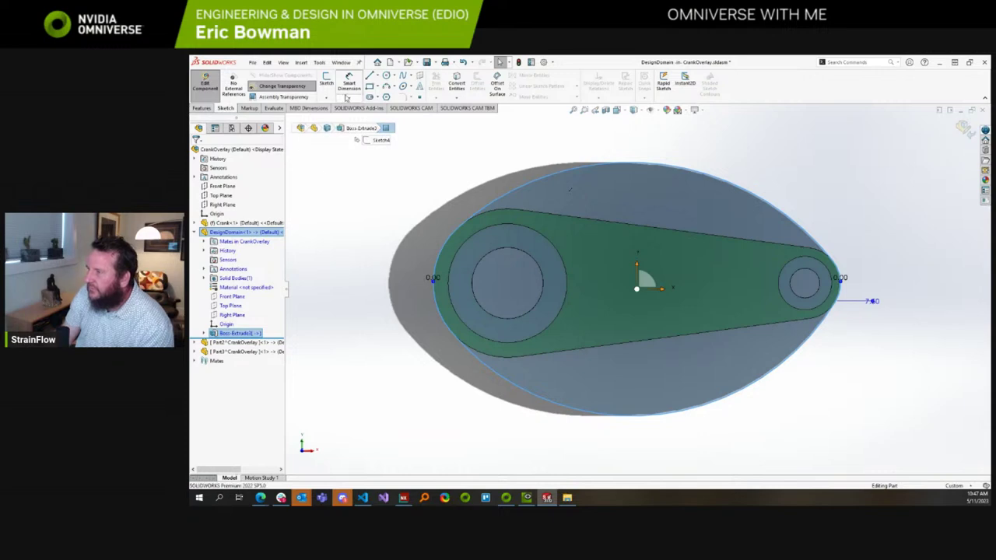
{"action": "left_click", "coordinate": [322, 193]}
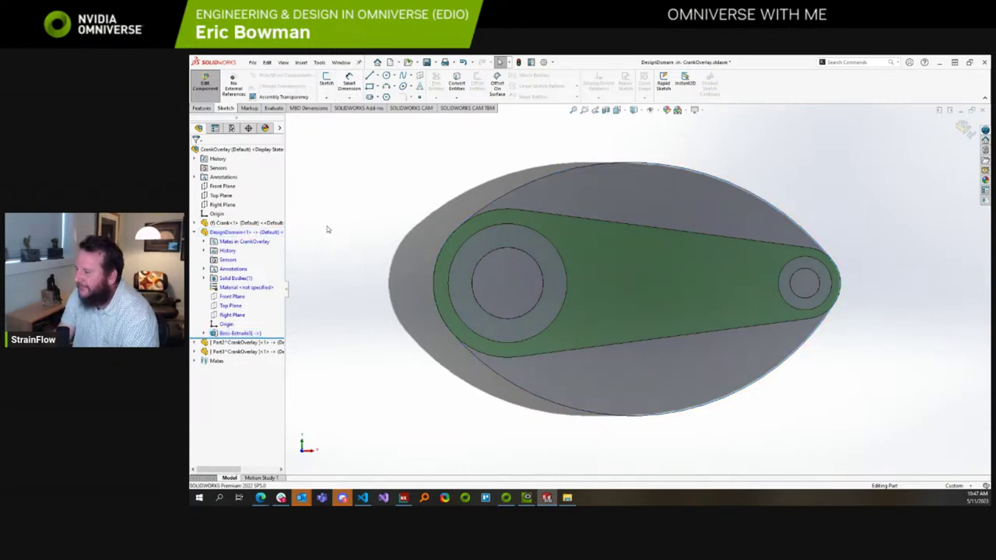
{"action": "left_click", "coordinate": [539, 265]}
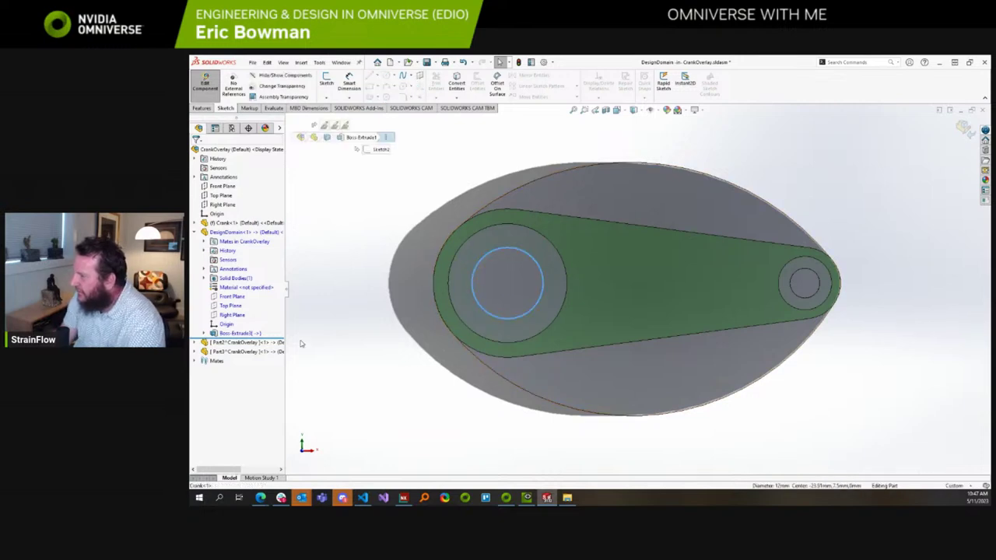
{"action": "left_click", "coordinate": [326, 79]}
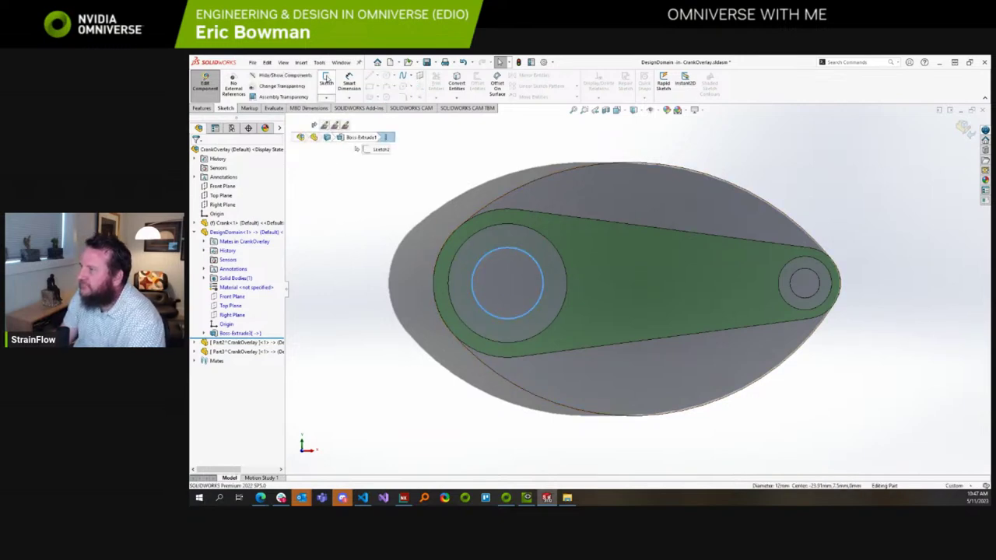
{"action": "left_click", "coordinate": [639, 277]}
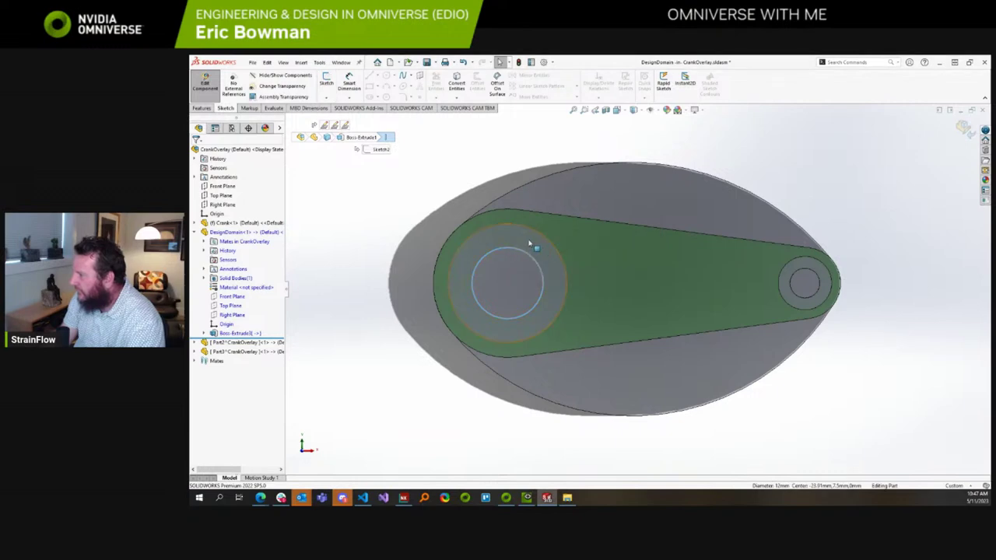
{"action": "left_click", "coordinate": [641, 283]}
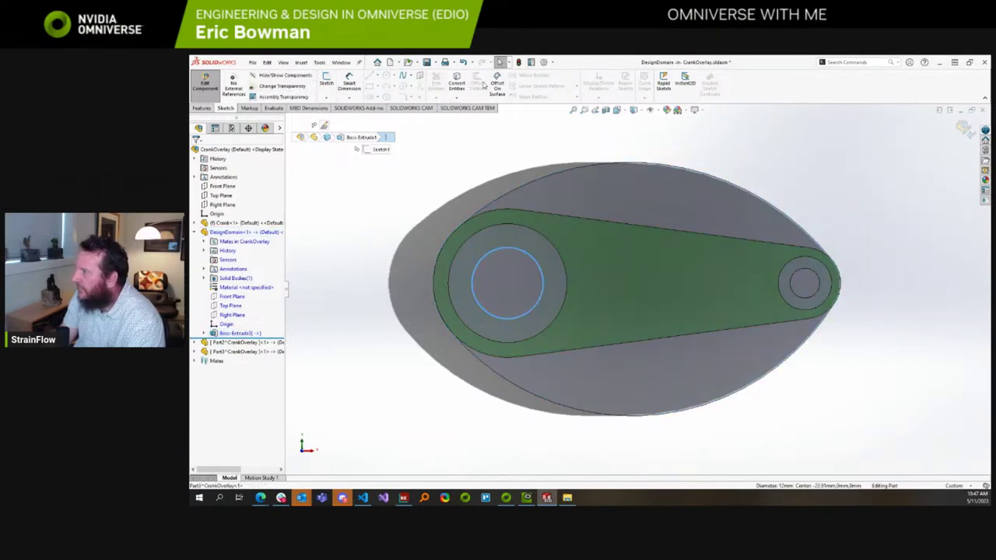
Try Offset On Surface on the large bore's circular edge, cancel it, and retry starting a sketch from that edge.
{"action": "left_click", "coordinate": [499, 83]}
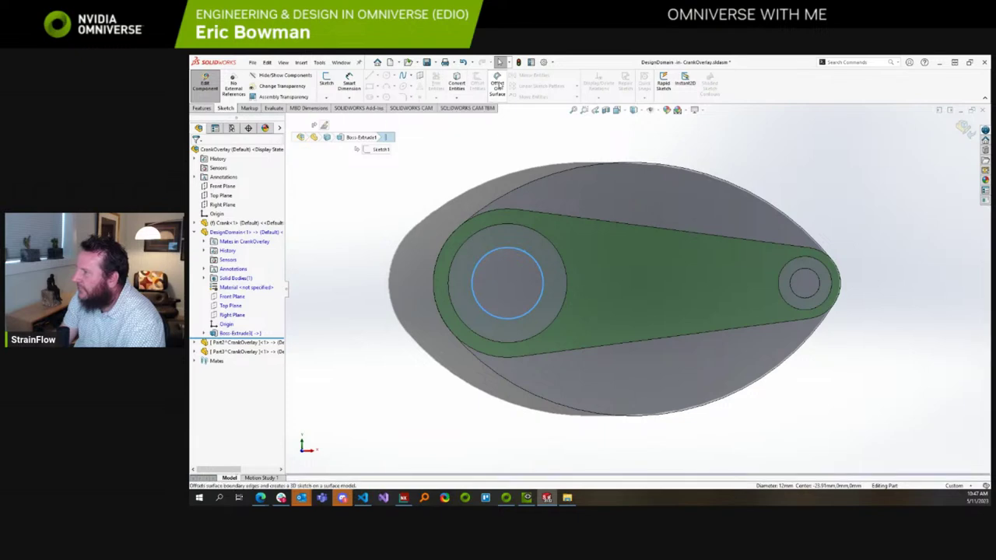
{"action": "left_click", "coordinate": [537, 261]}
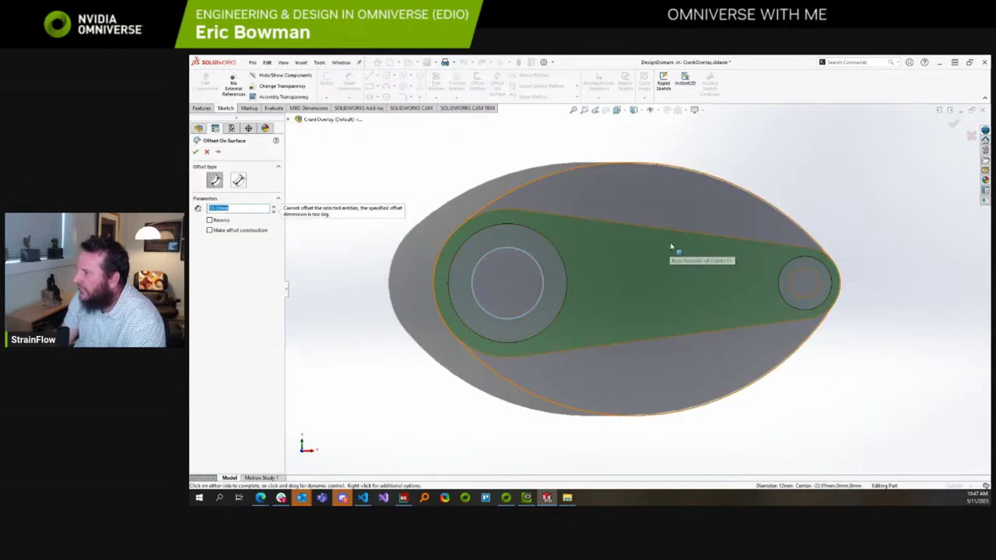
{"action": "left_click", "coordinate": [206, 153]}
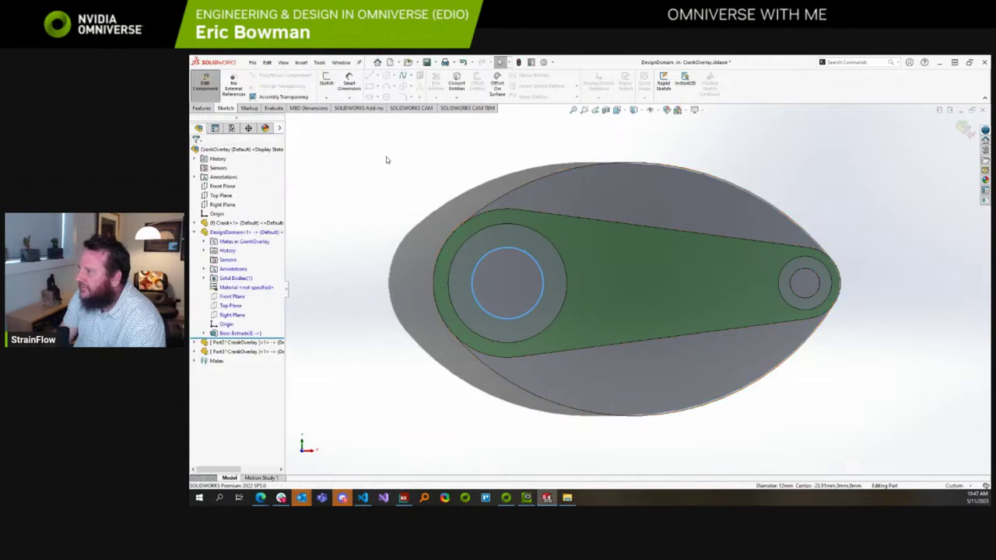
{"action": "left_click", "coordinate": [331, 87]}
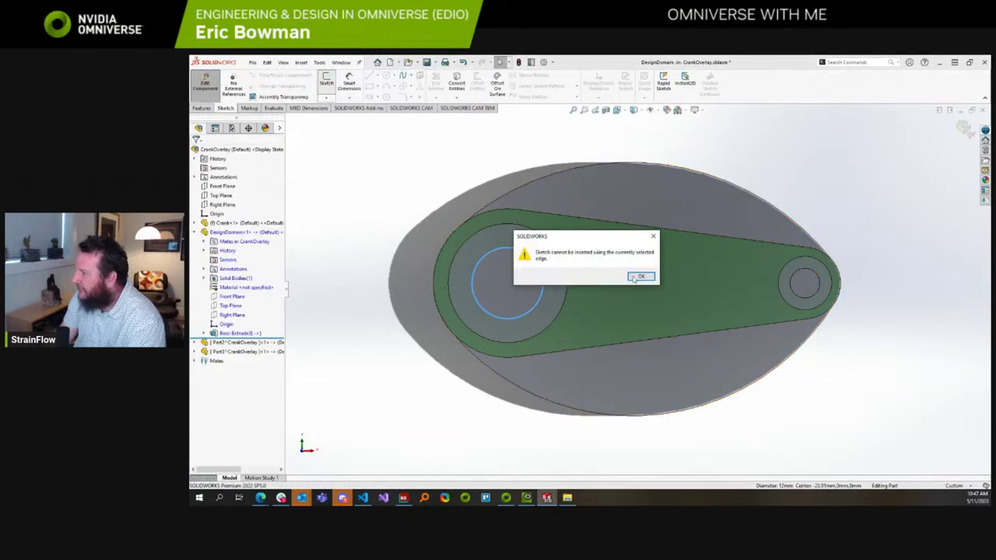
{"action": "left_click", "coordinate": [635, 279]}
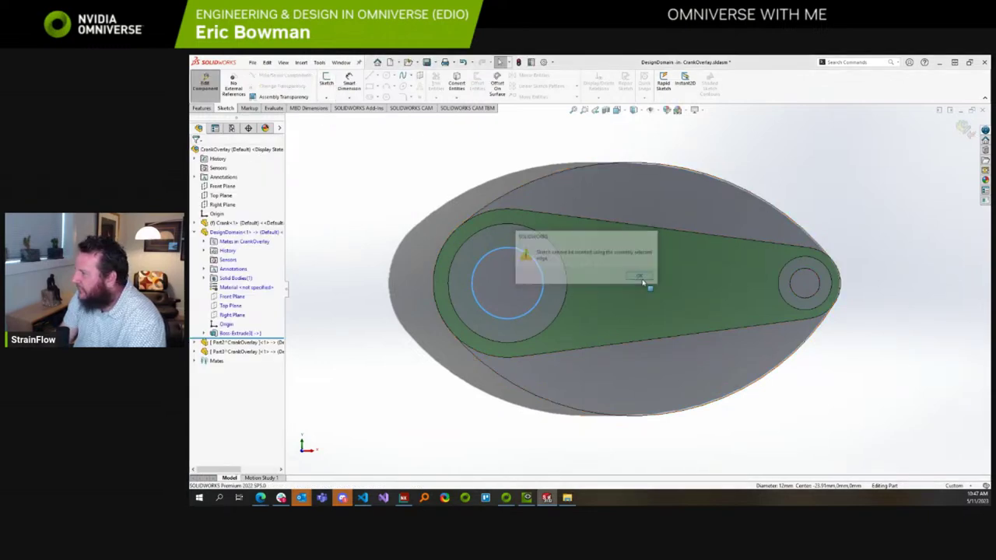
Start a sketch on the flat face of DesignDomain and offset the large bore's circular edge by 0 mm.
{"action": "left_click", "coordinate": [232, 232]}
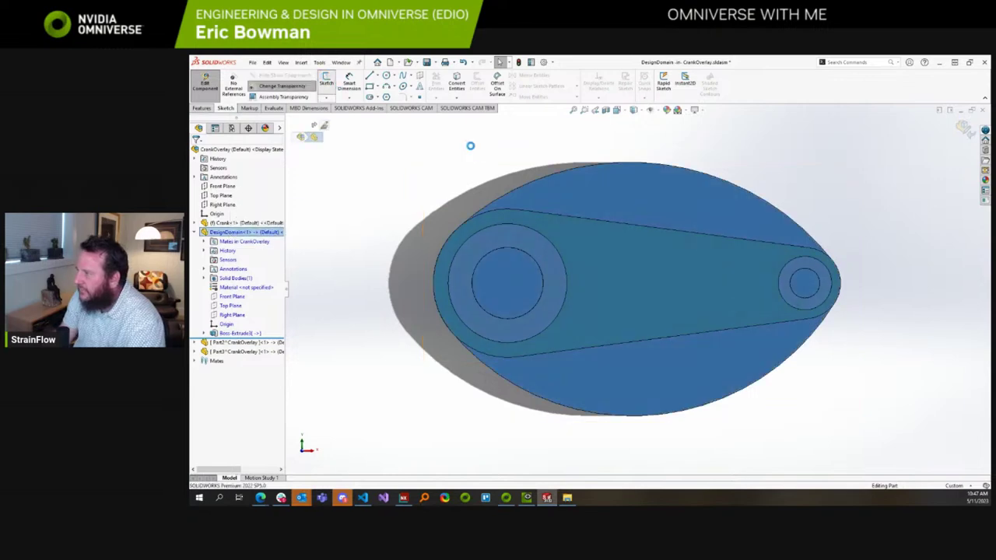
{"action": "left_click", "coordinate": [553, 204]}
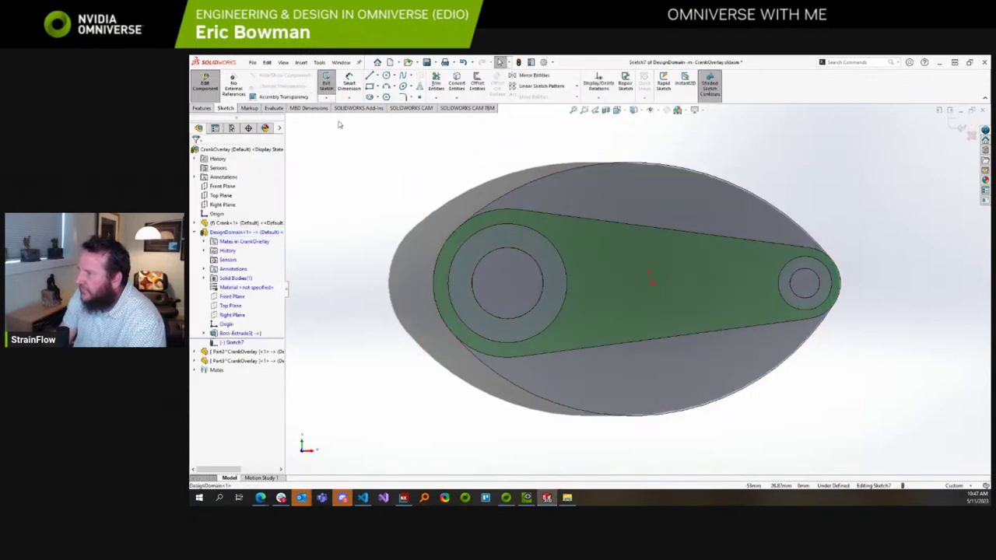
{"action": "left_click", "coordinate": [477, 83]}
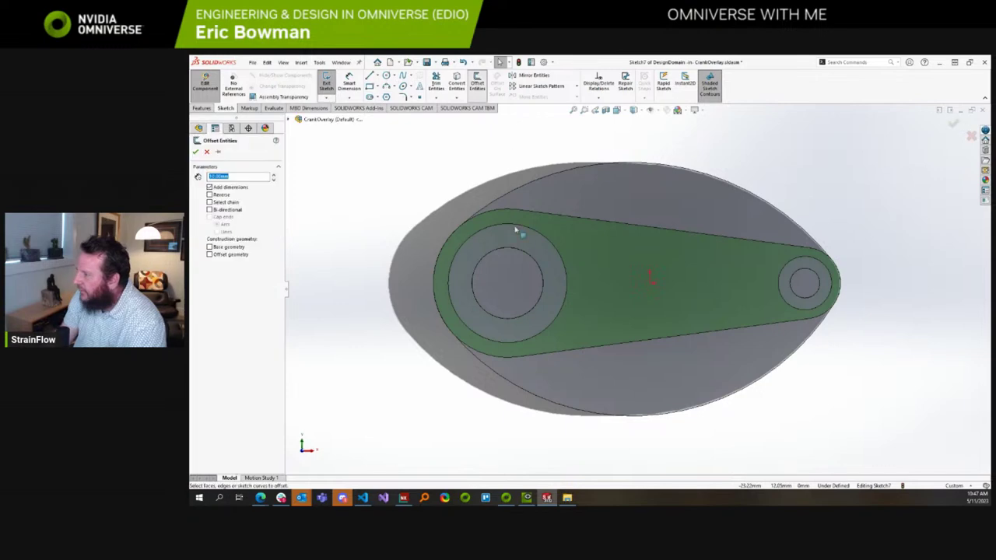
{"action": "left_click", "coordinate": [527, 255]}
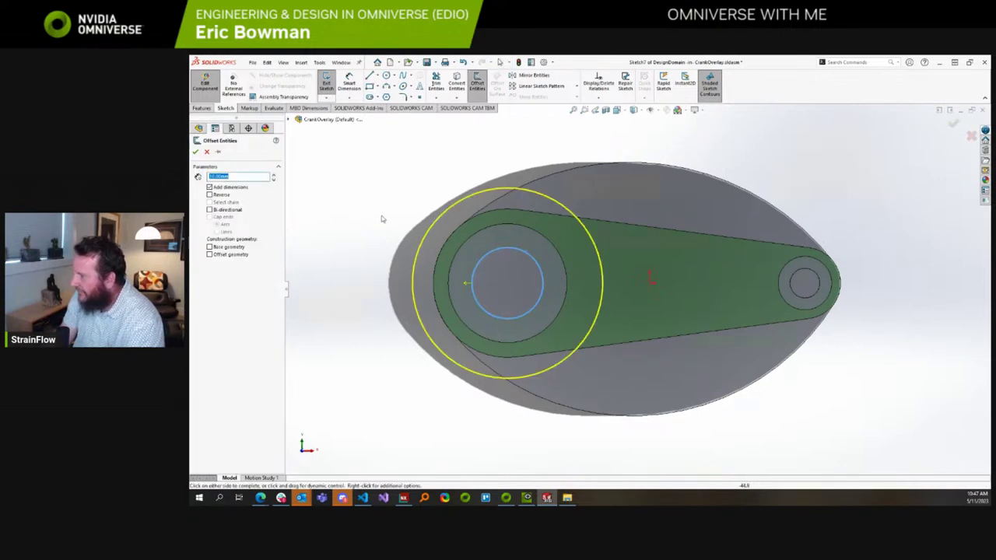
{"action": "middle_click_drag", "start_coordinate": [381, 216], "coordinate": [374, 211]}
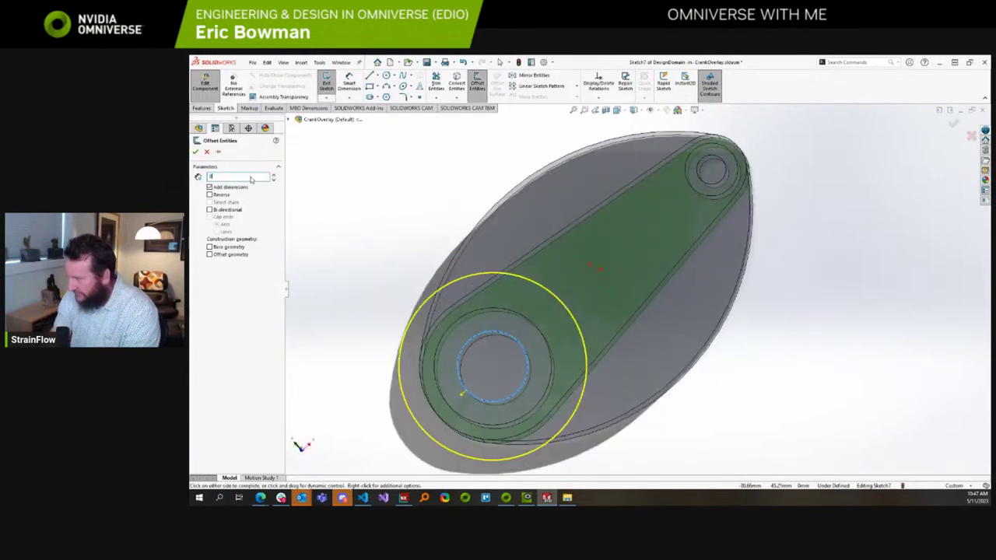
{"action": "middle_click_drag", "start_coordinate": [360, 191], "coordinate": [287, 193]}
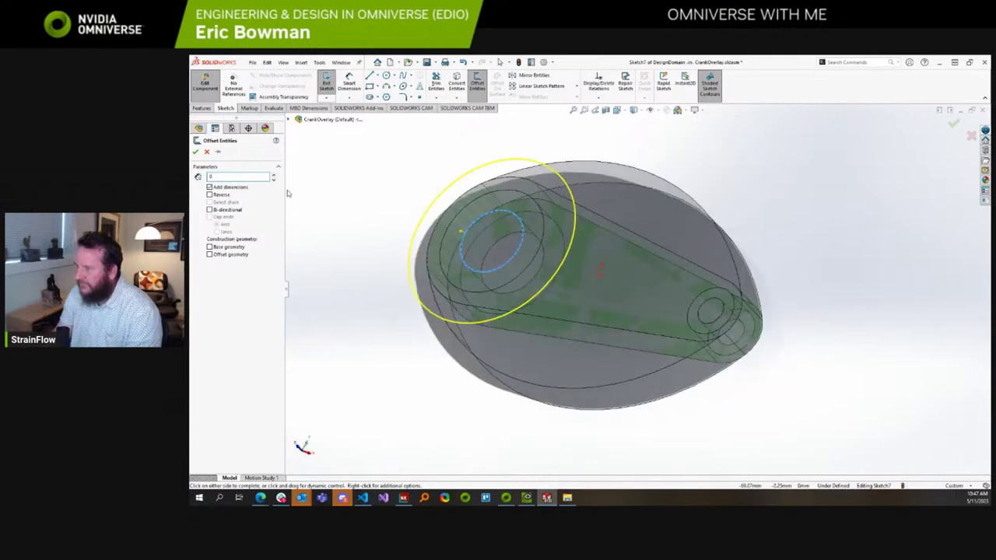
{"action": "left_click", "coordinate": [196, 152]}
{"action": "mouse_move", "coordinate": [399, 244]}
{"action": "middle_mouse_down"}
{"action": "mouse_move", "coordinate": [437, 260]}
{"action": "mouse_move", "coordinate": [427, 257]}
{"action": "middle_mouse_up"}
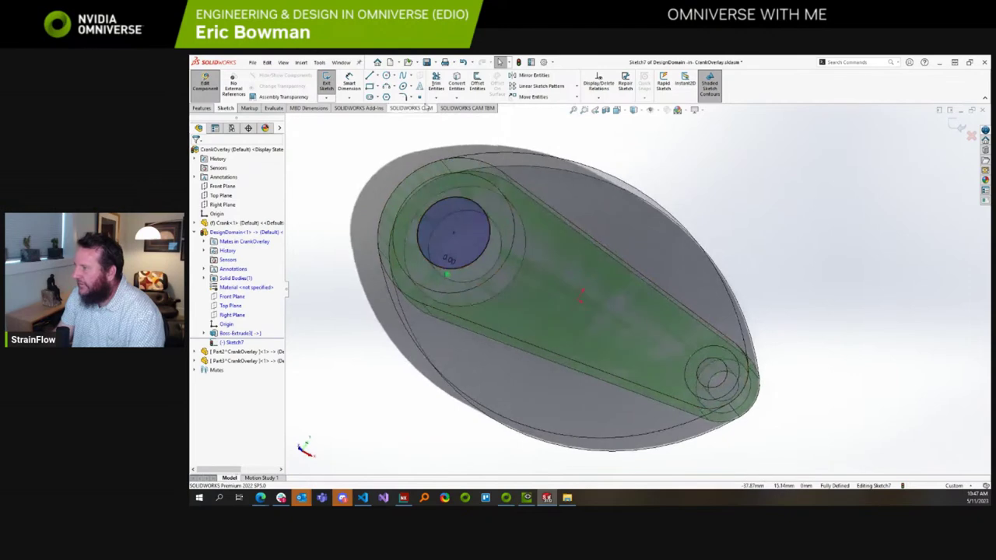
Offset the small bore's circular edge by 0 mm in the same DesignDomain sketch.
{"action": "left_click", "coordinate": [477, 83]}
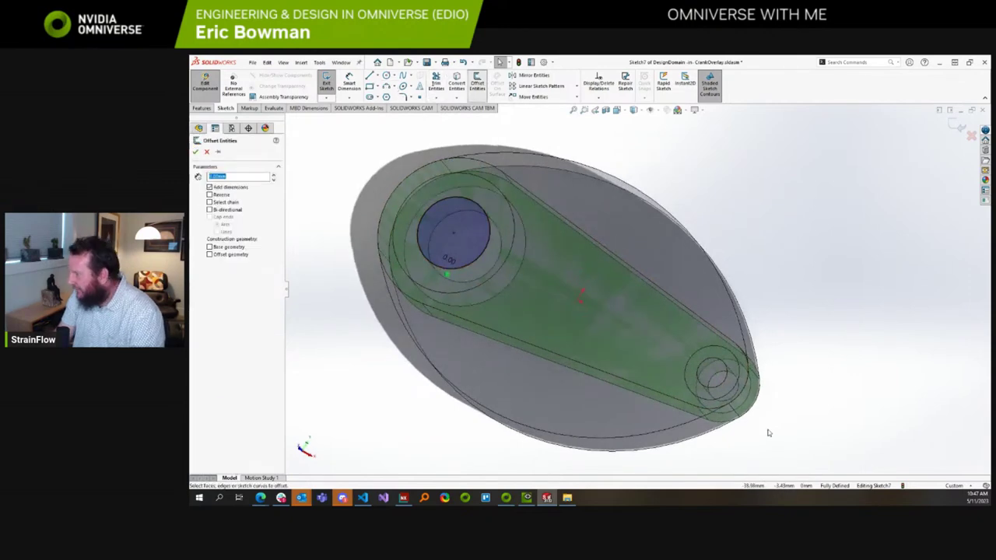
{"action": "middle_click_drag", "start_coordinate": [747, 411], "coordinate": [724, 365]}
{"action": "left_click", "coordinate": [745, 306]}
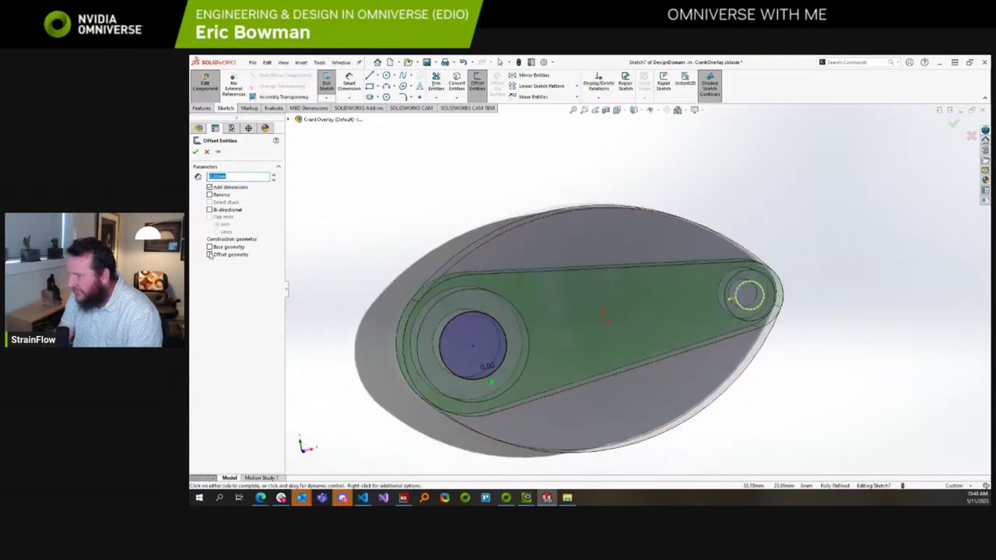
{"action": "left_click", "coordinate": [196, 151]}
Cut-extrude both bore circles into DesignDomain with a blind depth of 10 mm.
{"action": "mouse_move", "coordinate": [357, 245]}
{"action": "middle_mouse_down"}
{"action": "mouse_move", "coordinate": [456, 193]}
{"action": "mouse_move", "coordinate": [413, 195]}
{"action": "mouse_move", "coordinate": [312, 108]}
{"action": "middle_mouse_up"}
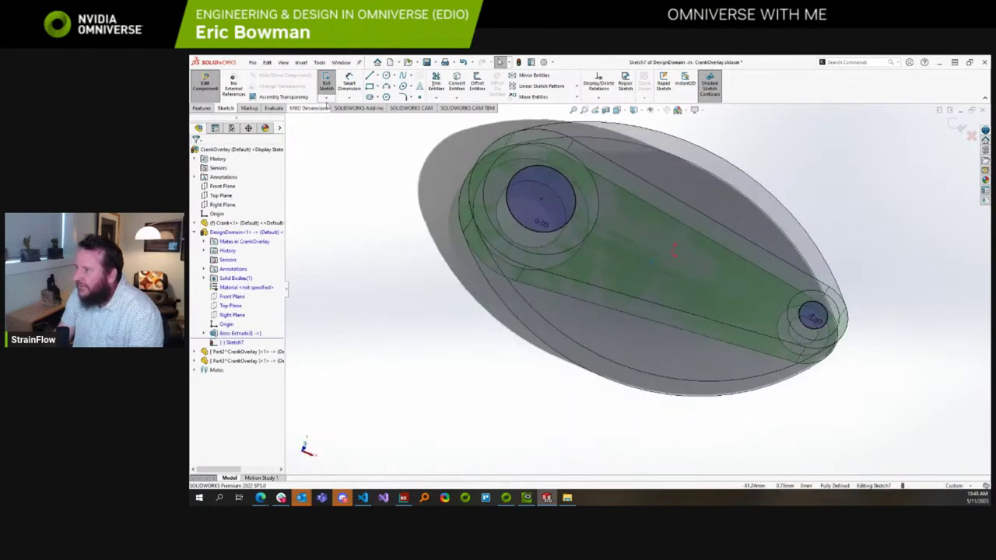
{"action": "left_click", "coordinate": [202, 108]}
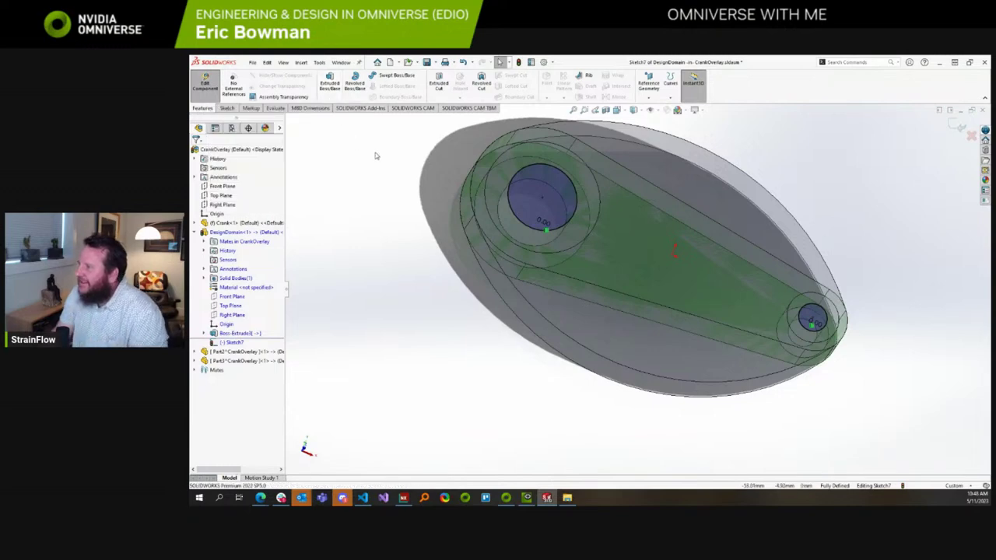
{"action": "left_click", "coordinate": [439, 83]}
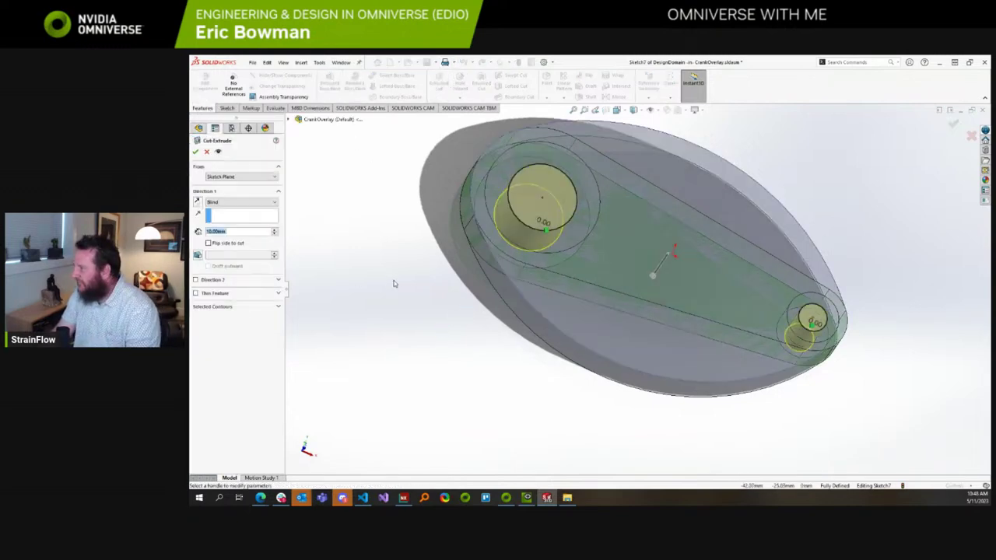
{"action": "left_click", "coordinate": [195, 152]}
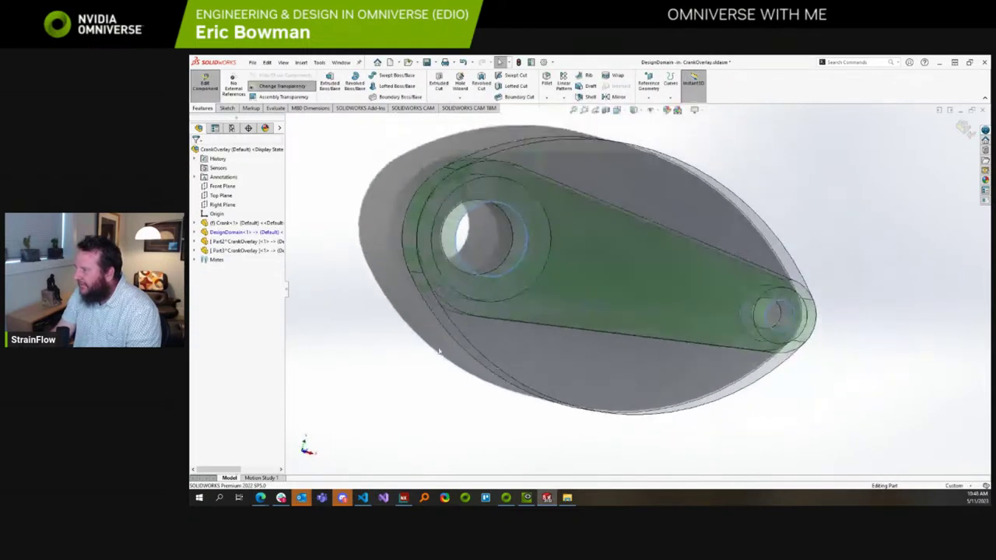
{"action": "scroll", "coordinate": [371, 411], "scroll_direction": "up", "scroll_amount": 3}
{"action": "mouse_move", "coordinate": [377, 399]}
{"action": "middle_mouse_down"}
{"action": "mouse_move", "coordinate": [356, 378]}
{"action": "mouse_move", "coordinate": [377, 387]}
{"action": "middle_mouse_up"}
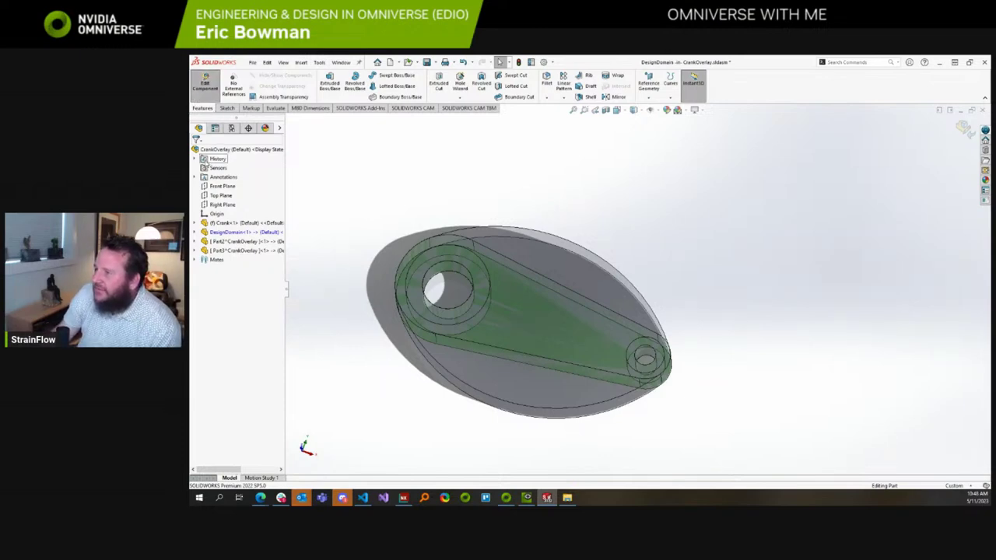
Leave component editing to return to the CrankOverlay assembly and hide the Crank component.
{"action": "right_click", "coordinate": [224, 153]}
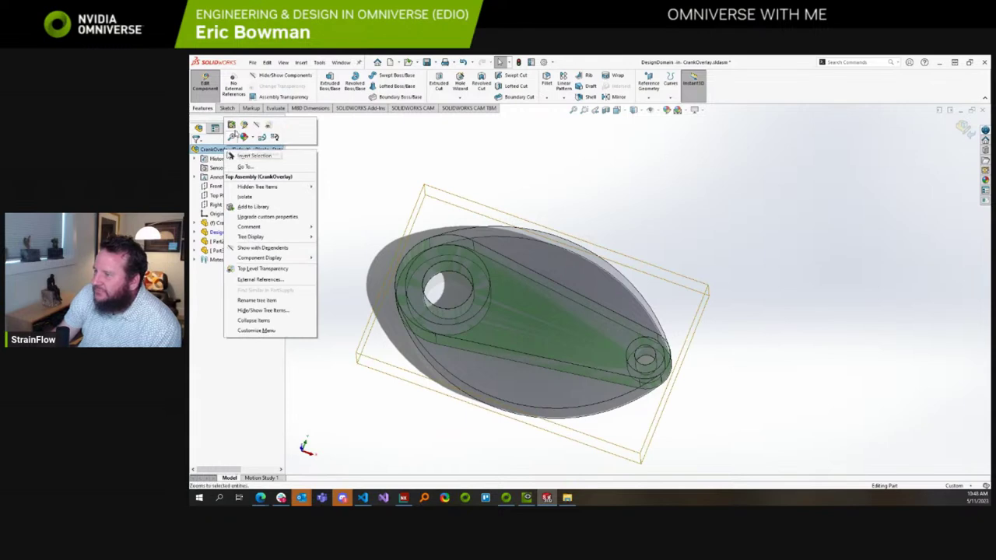
{"action": "left_click", "coordinate": [291, 153]}
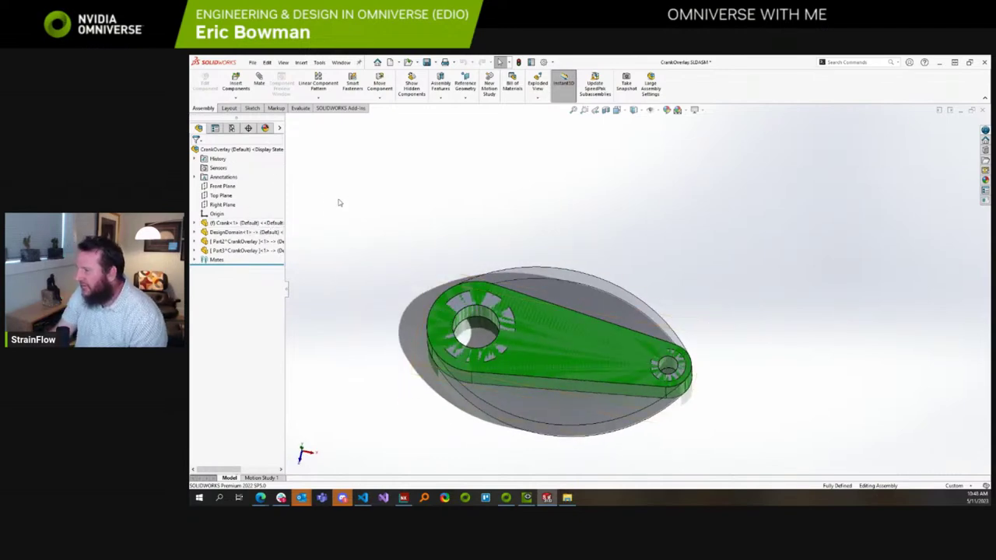
{"action": "right_click", "coordinate": [232, 223]}
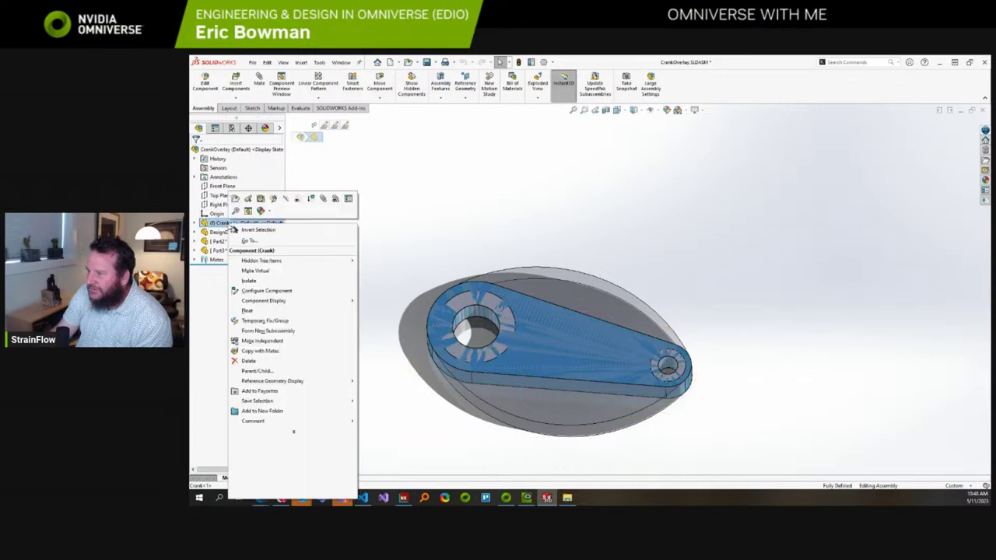
{"action": "left_click", "coordinate": [285, 200]}
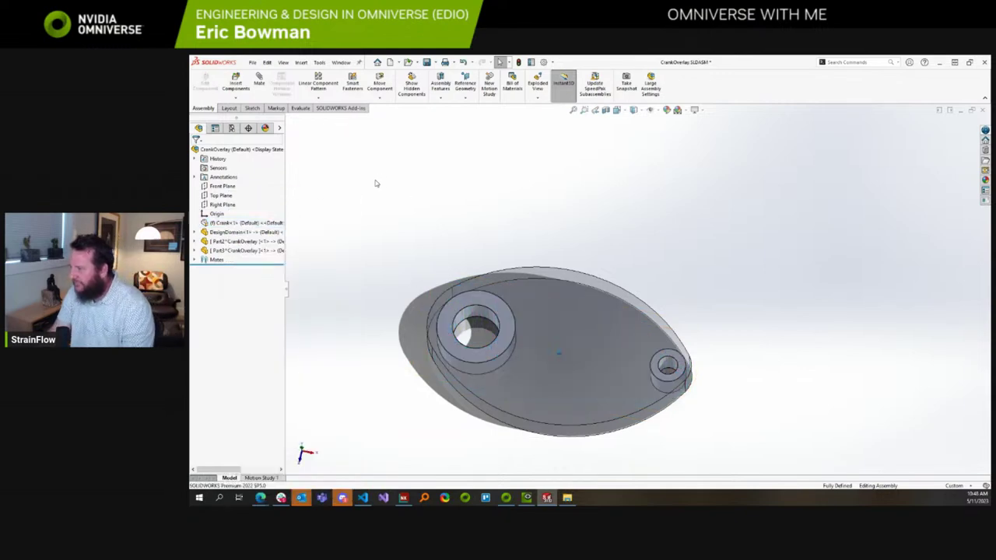
Save the CrankOverlay assembly with the Crank component hidden.
{"action": "left_click", "coordinate": [253, 63]}
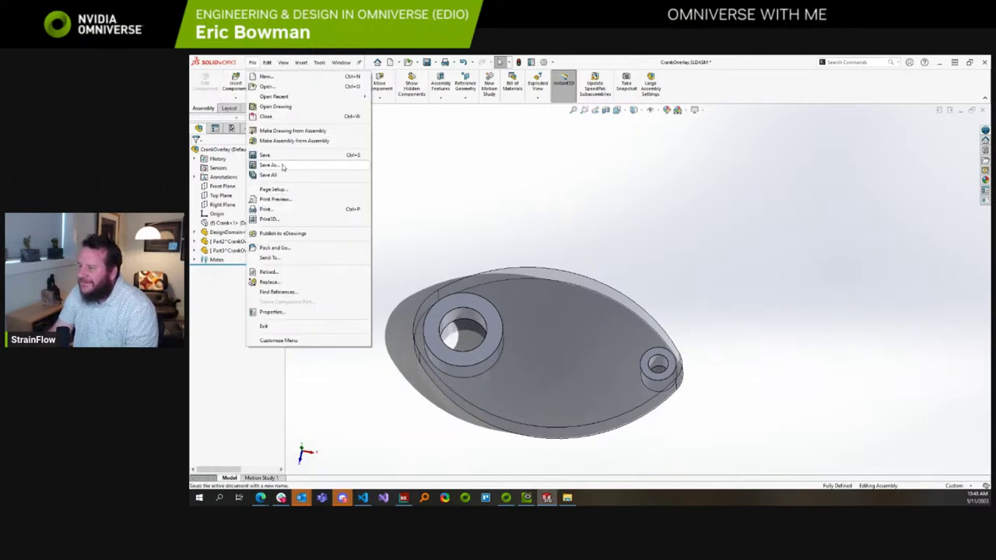
{"action": "left_click", "coordinate": [287, 170]}
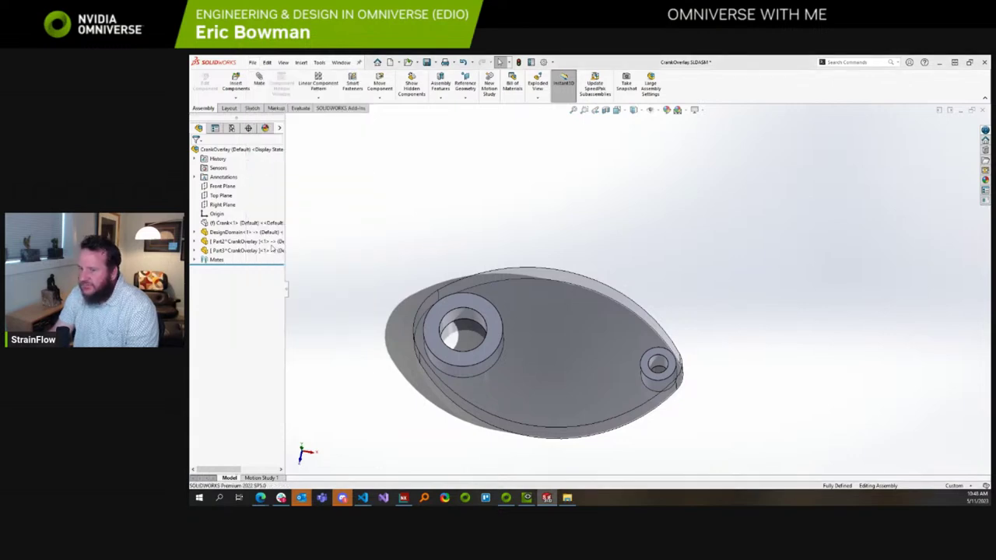
{"action": "left_click", "coordinate": [252, 62]}
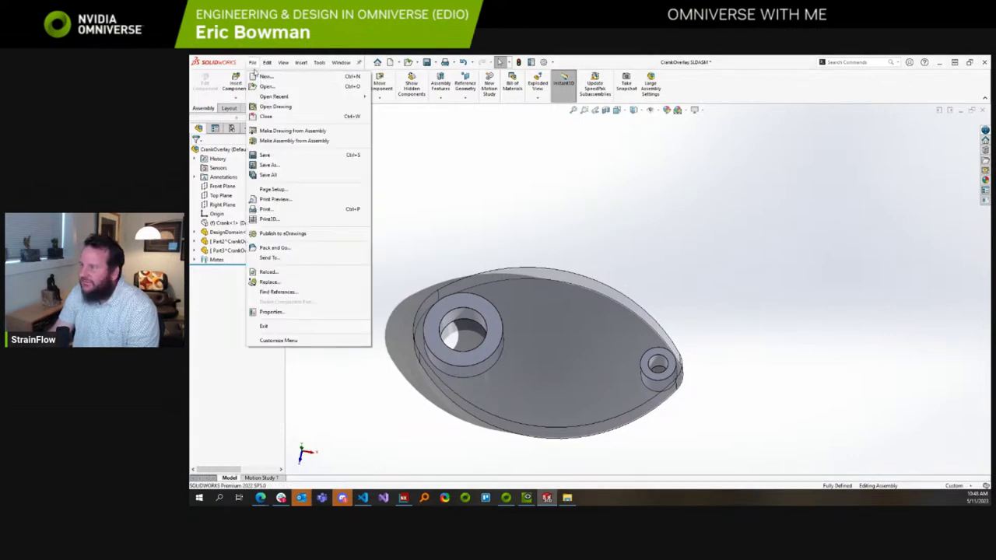
{"action": "left_click", "coordinate": [268, 164]}
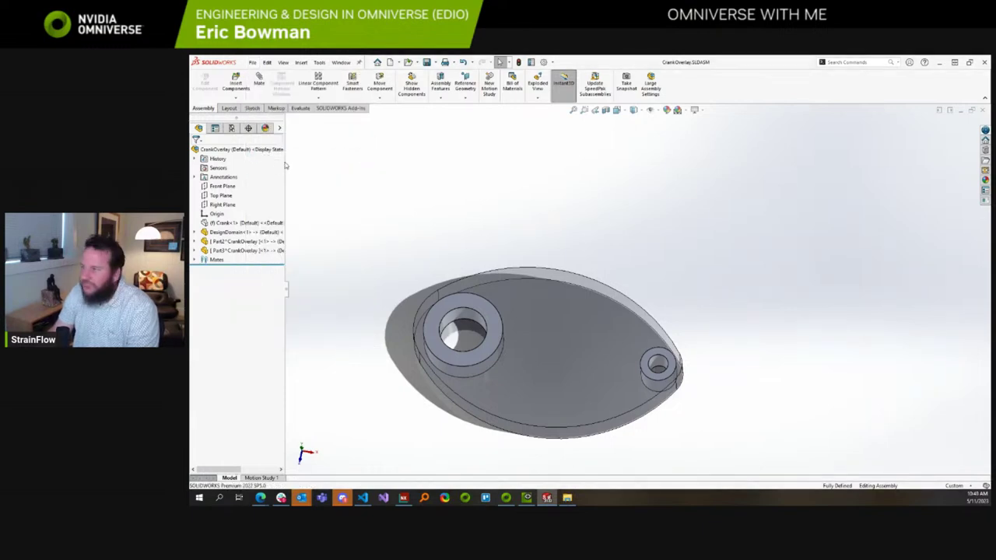
Export the CrankOverlay assembly as DesignDomain_Assm.STEP and answer the question about hidden components.
{"action": "left_click", "coordinate": [252, 62]}
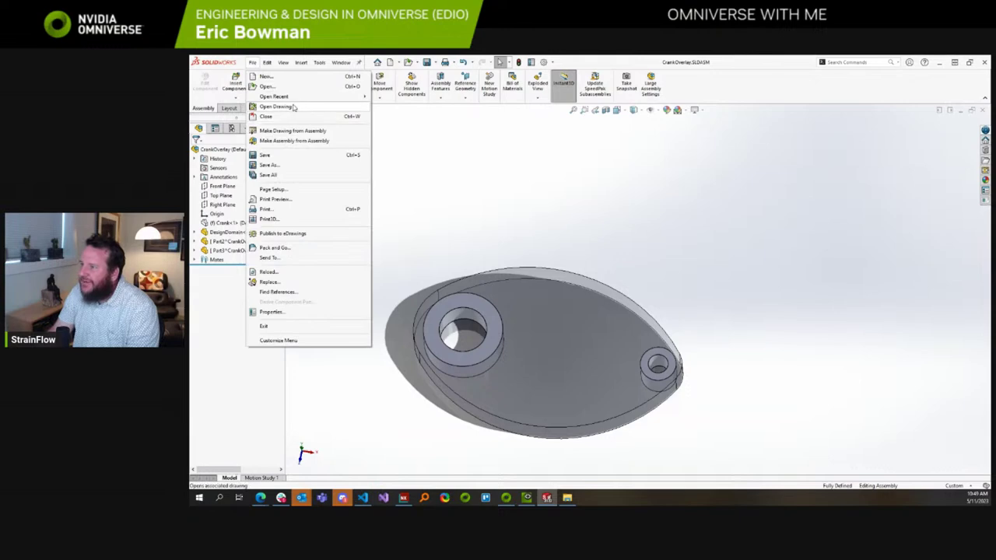
{"action": "left_click", "coordinate": [284, 165]}
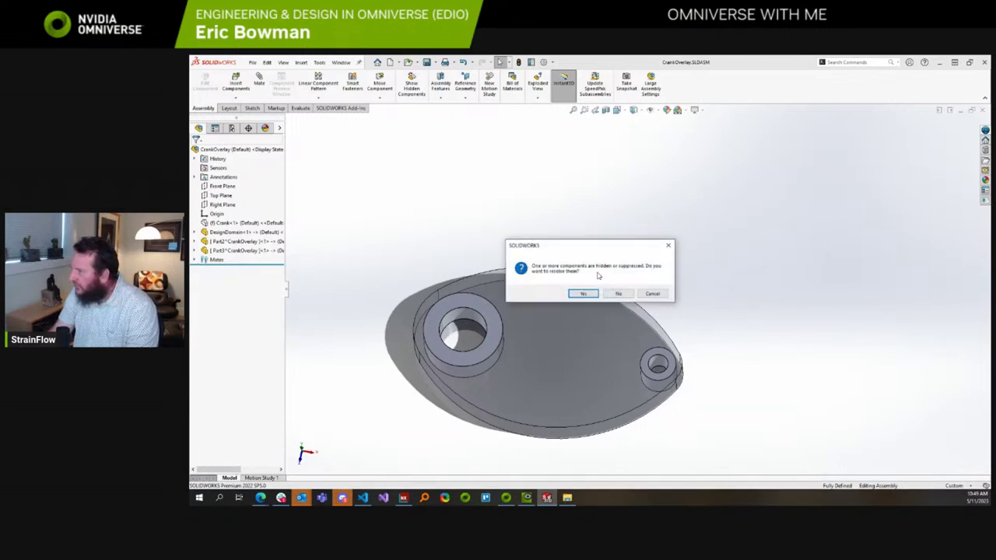
{"action": "left_click", "coordinate": [593, 293]}
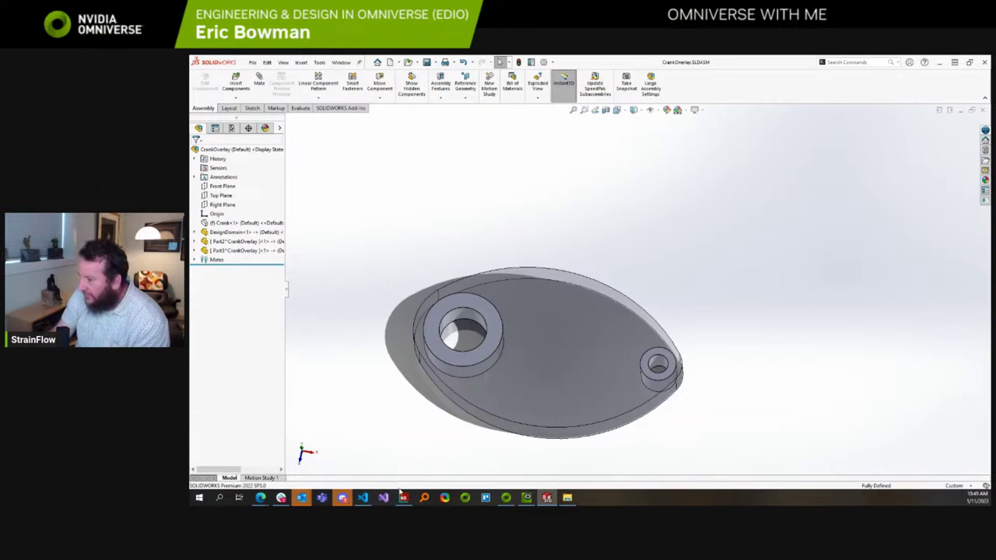
Switch to CogniCAD, return to the project list and create a Superior Topology project by uploading DesignDomain_Assm.STEP.
{"action": "mouse_move", "coordinate": [342, 498]}
{"action": "left_click", "coordinate": [412, 463]}
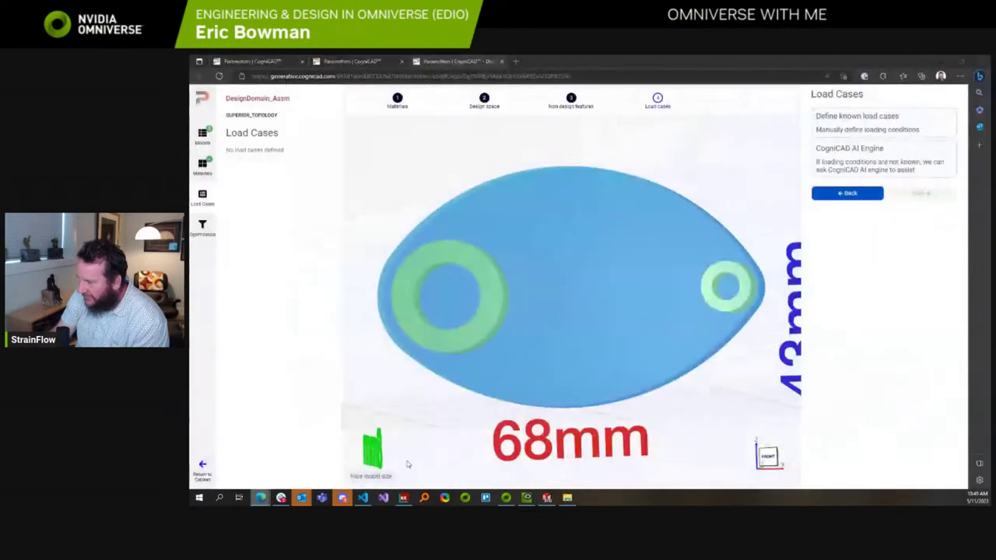
{"action": "left_click", "coordinate": [202, 467]}
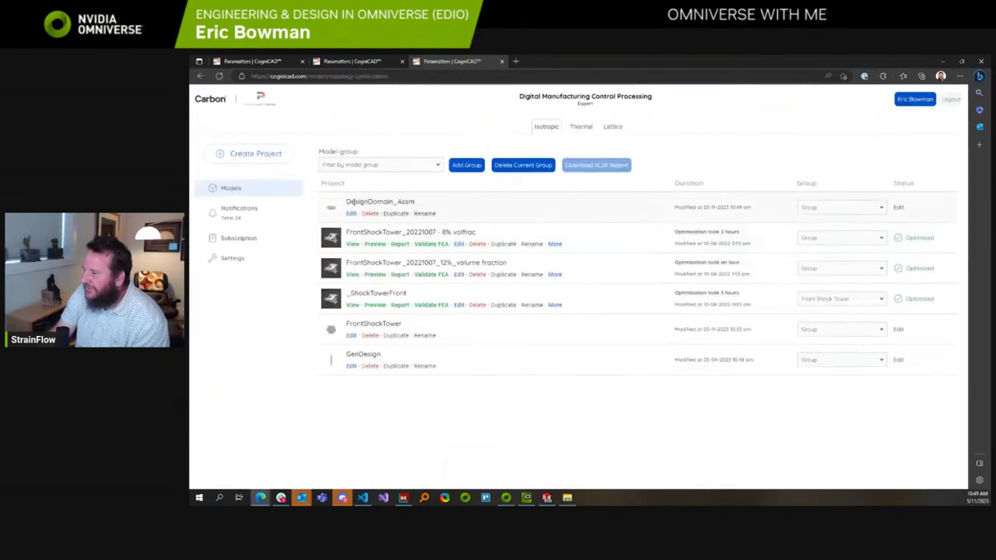
{"action": "left_click", "coordinate": [249, 155]}
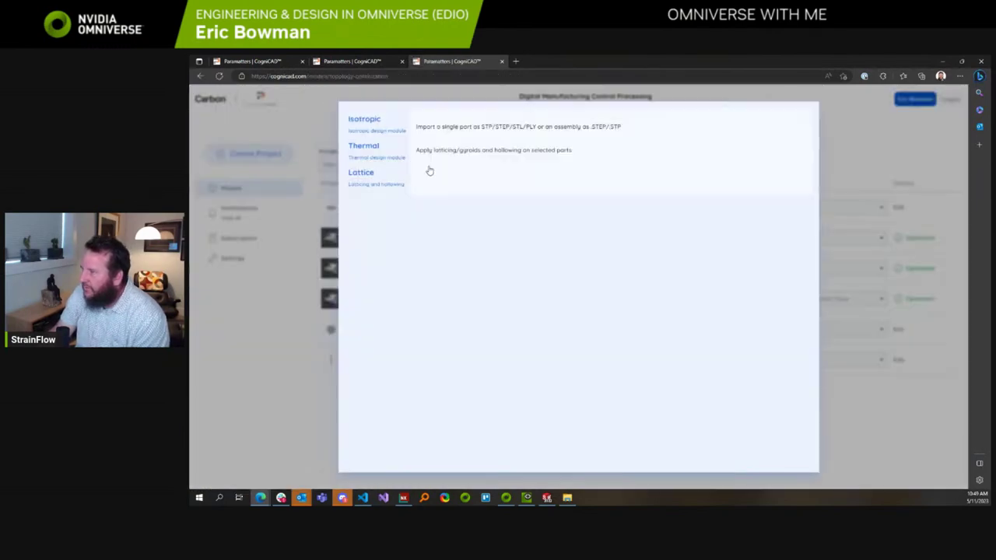
{"action": "left_click", "coordinate": [448, 221]}
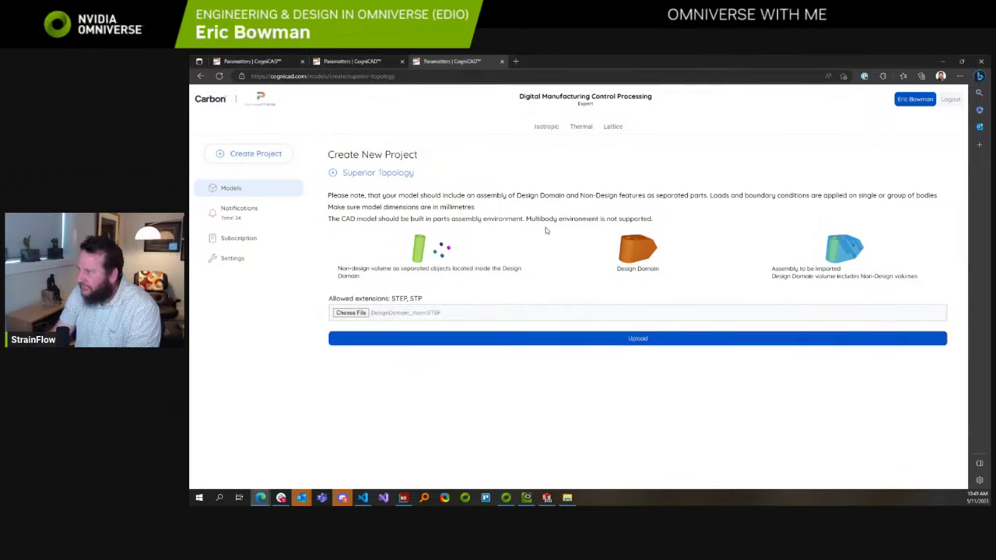
{"action": "left_click", "coordinate": [683, 342]}
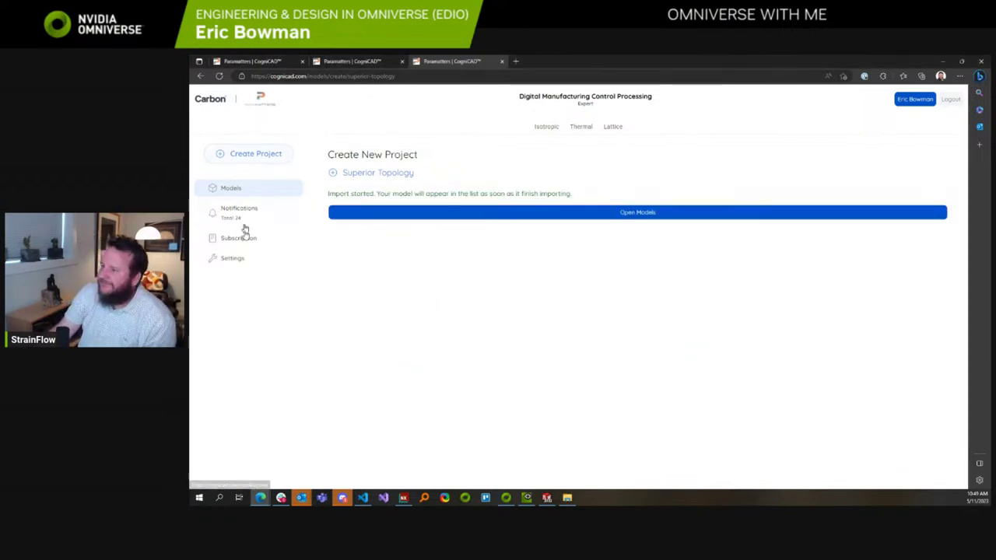
Open the newly imported DesignDomain_Assm project for editing from the model list.
{"action": "left_click", "coordinate": [371, 210]}
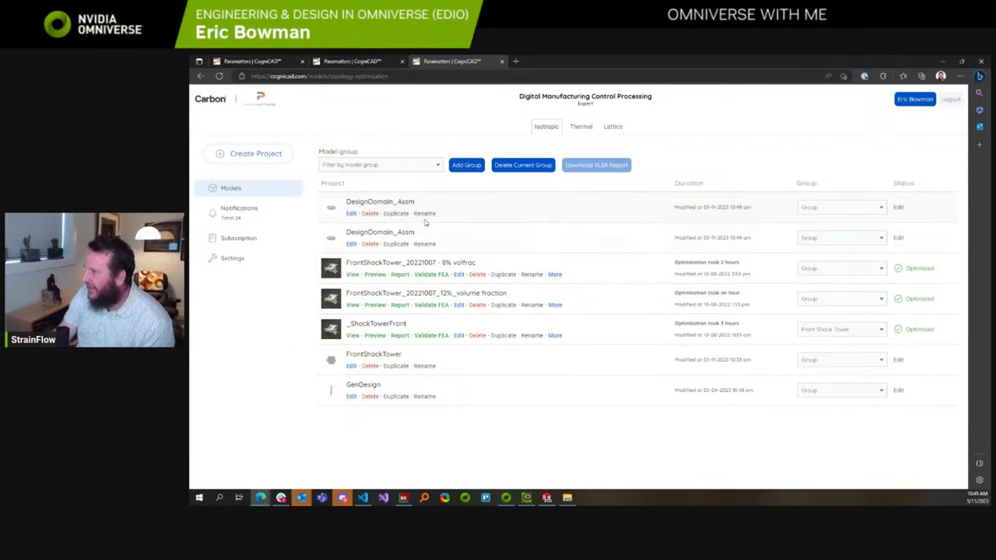
{"action": "left_click", "coordinate": [351, 213]}
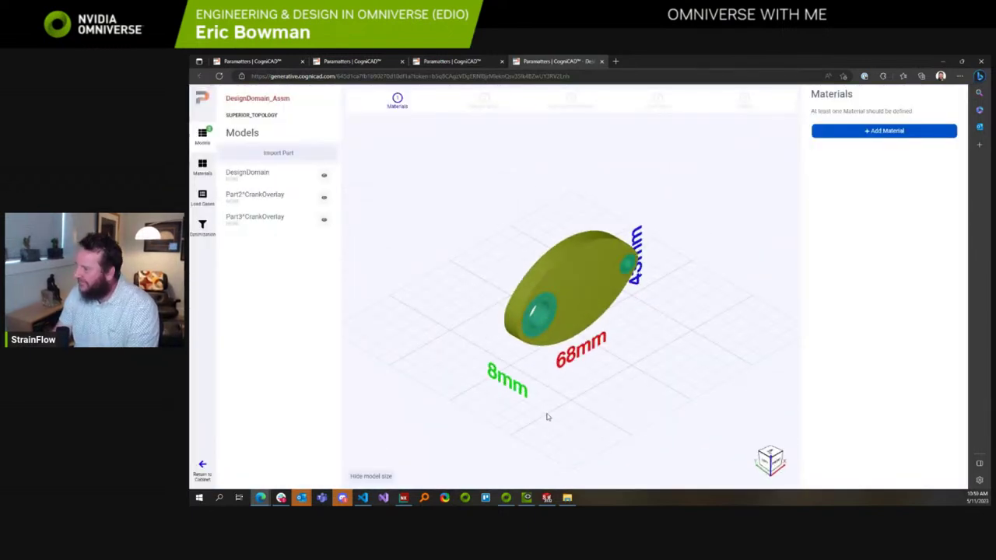
{"action": "left_click_drag", "start_coordinate": [547, 417], "coordinate": [513, 396]}
Add ABS from the materials library with a thermal conductivity coefficient of 1 and a reference temperature of 1.
{"action": "left_click", "coordinate": [923, 131]}
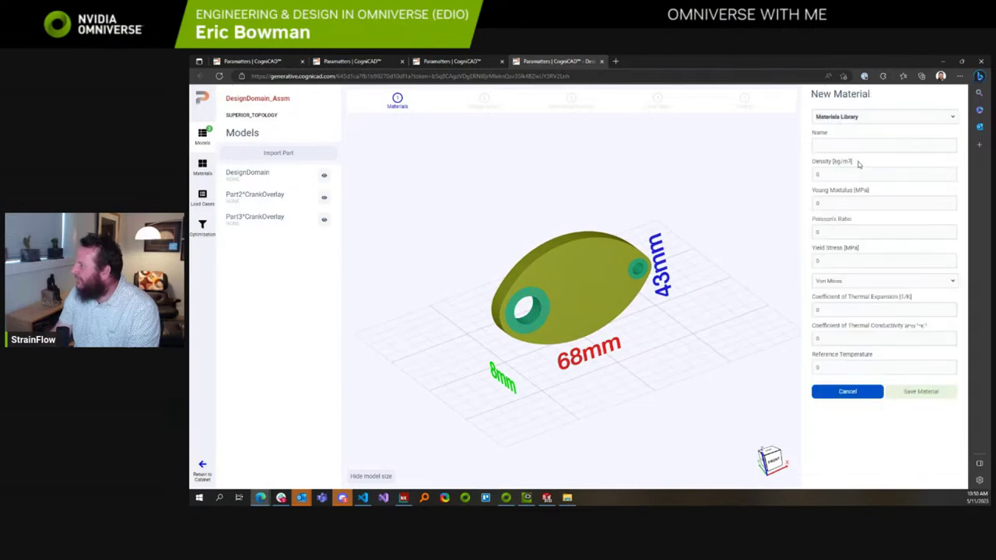
{"action": "left_click", "coordinate": [842, 119]}
{"action": "left_click", "coordinate": [847, 162]}
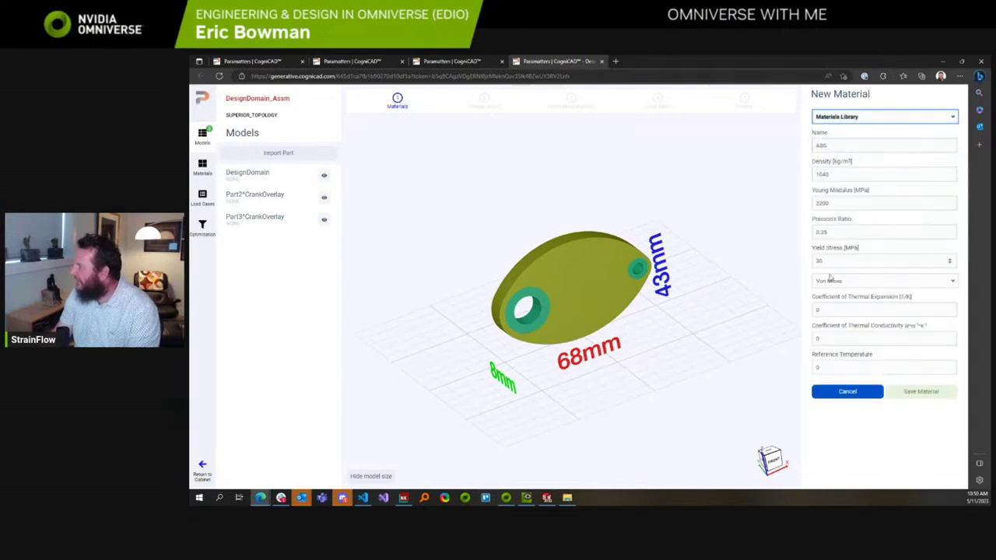
{"action": "left_click", "coordinate": [848, 340]}
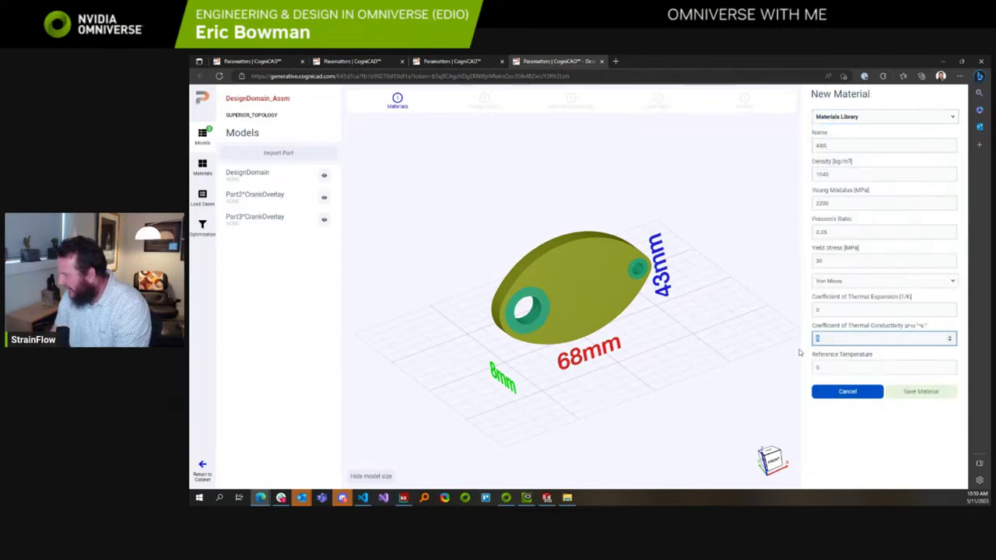
{"action": "type", "text": "1"}
{"action": "key", "text": "Tab"}
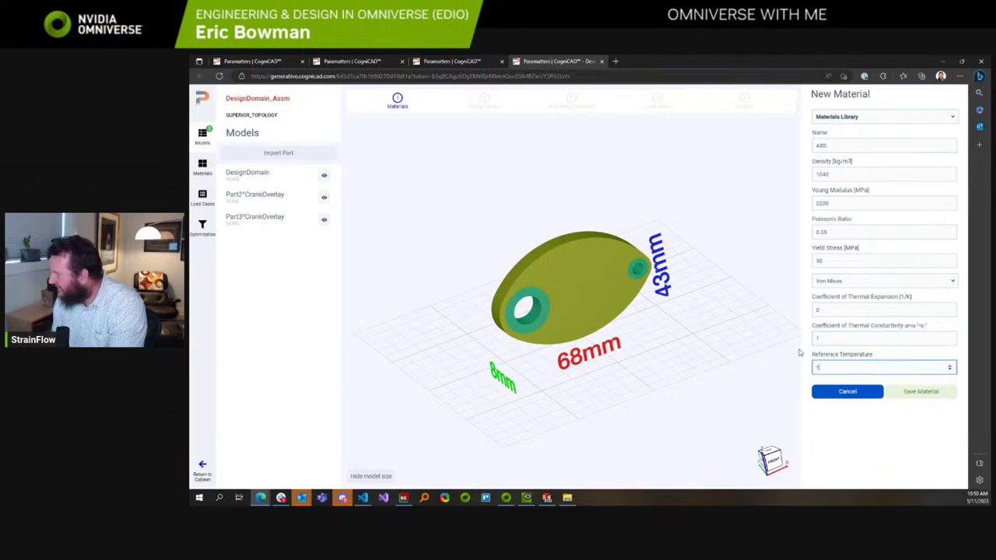
{"action": "left_click", "coordinate": [934, 392]}
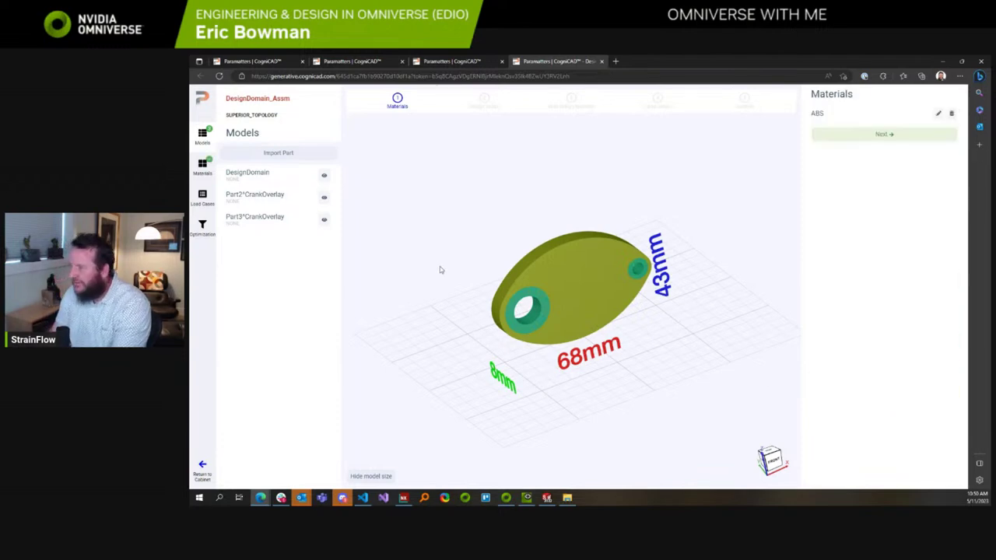
Assign DesignDomain as the design space and both bosses, Part2^CrankOverlay and Part3^CrankOverlay, as non-design features.
{"action": "left_click", "coordinate": [881, 134]}
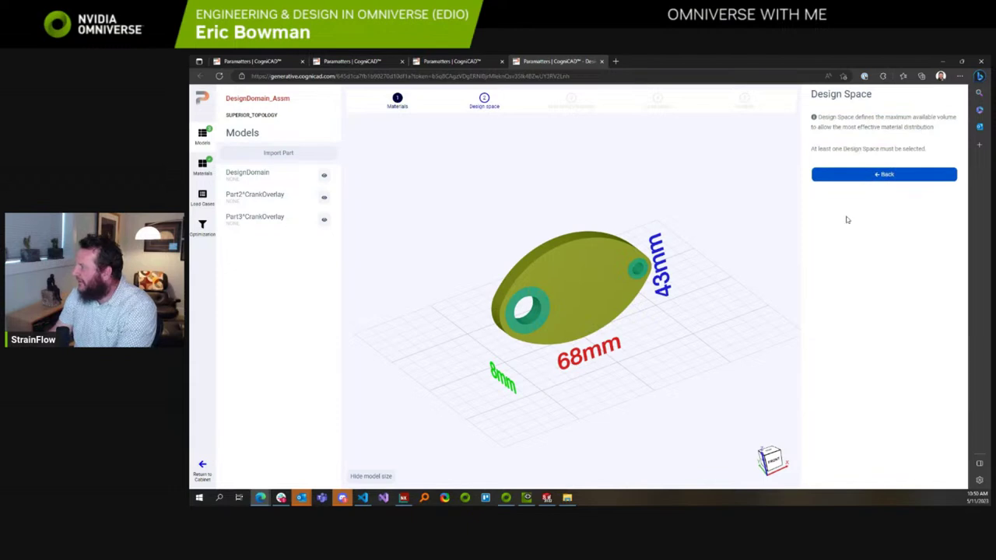
{"action": "left_click", "coordinate": [550, 280]}
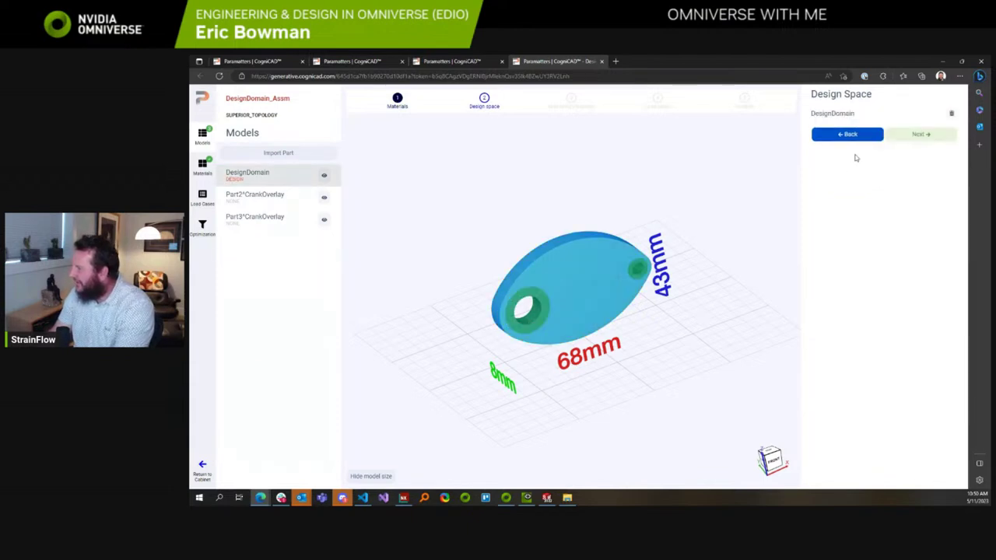
{"action": "left_click", "coordinate": [921, 132]}
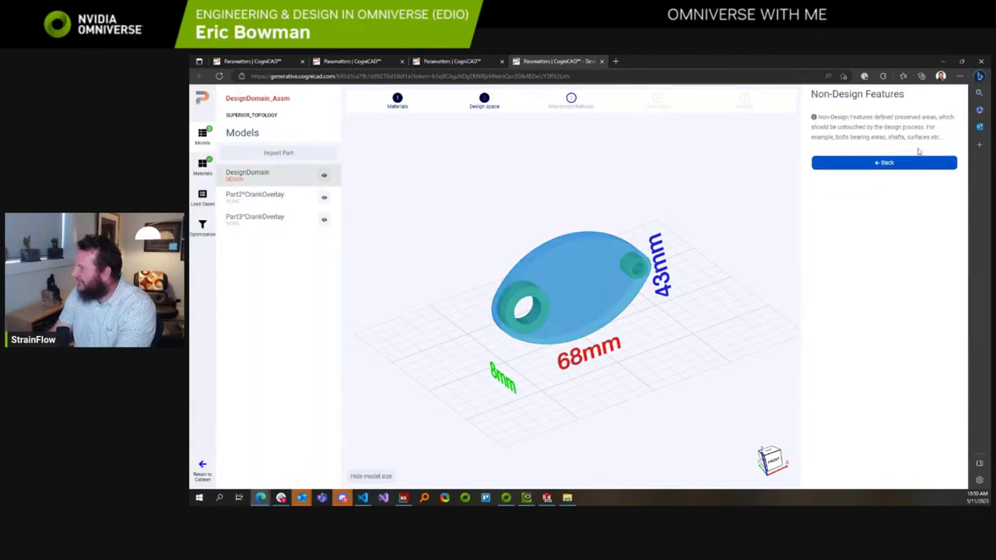
{"action": "left_click", "coordinate": [535, 294]}
{"action": "left_click", "coordinate": [637, 266]}
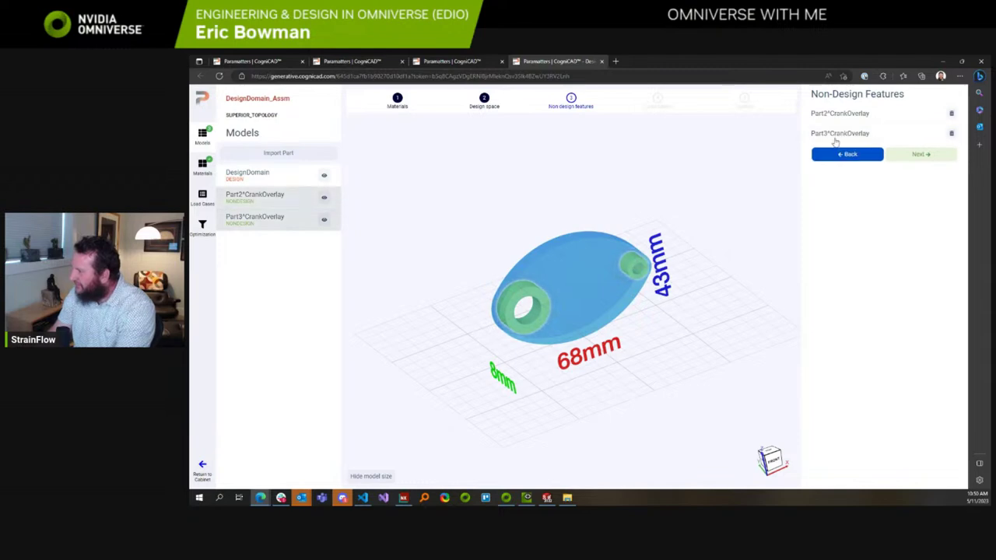
Proceed to the load cases and choose to define known load cases manually.
{"action": "left_click", "coordinate": [919, 155]}
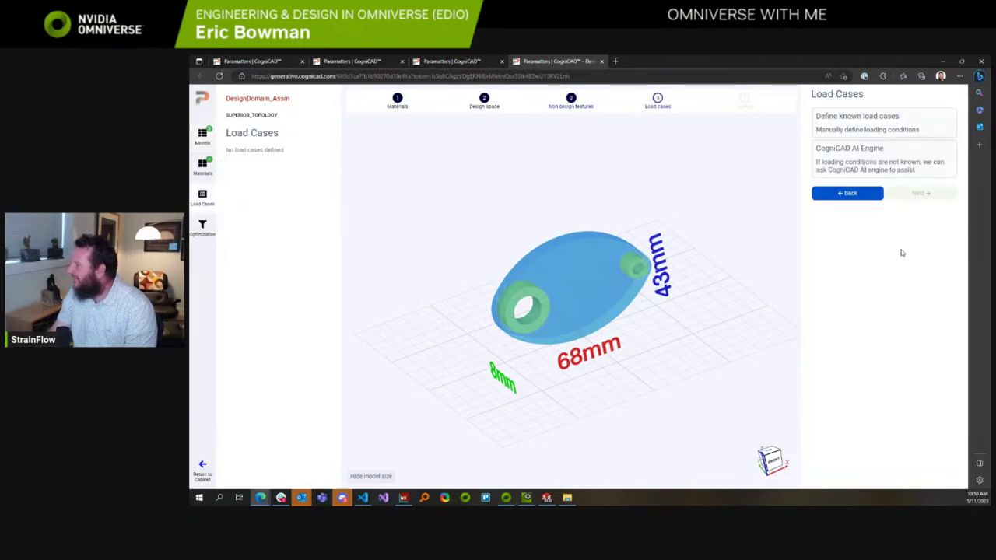
{"action": "left_click", "coordinate": [868, 122]}
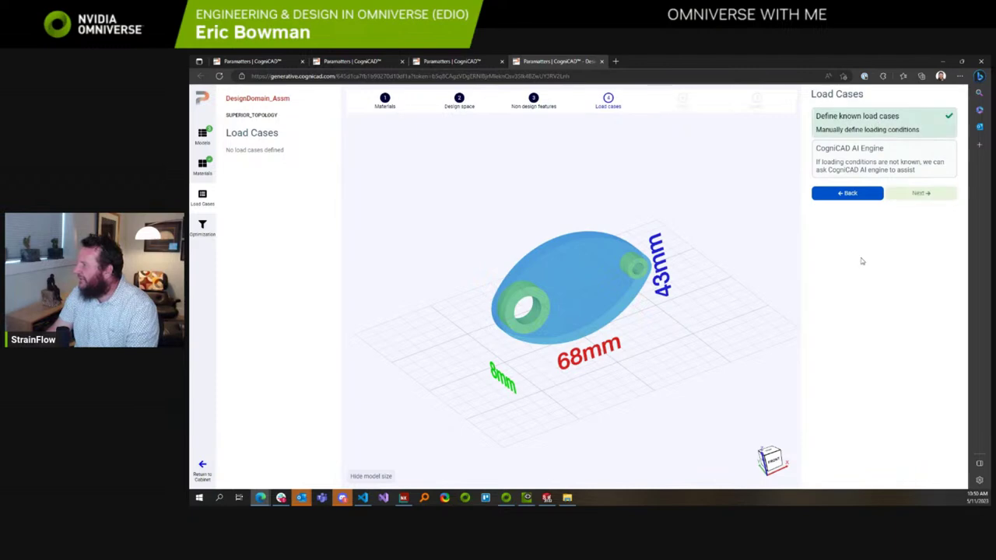
{"action": "left_click", "coordinate": [911, 195]}
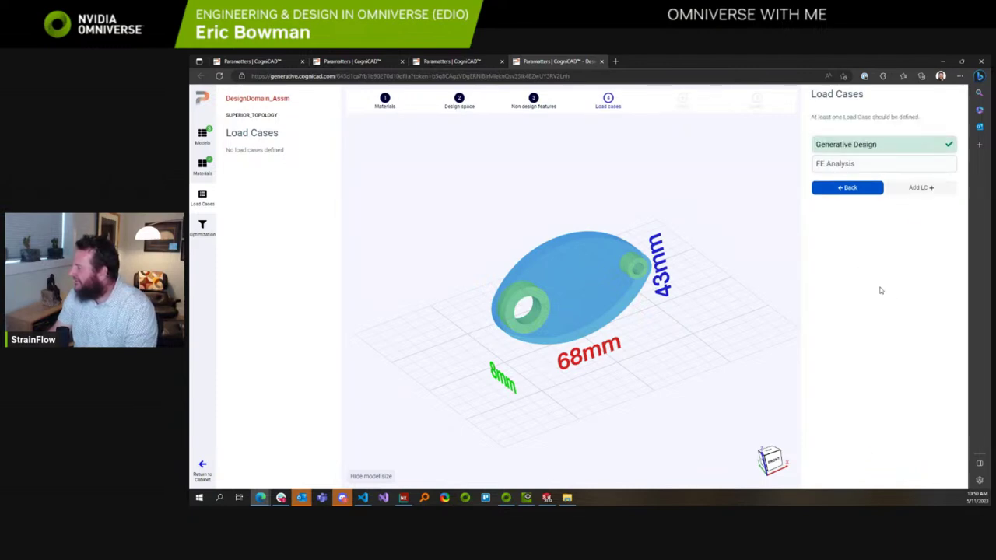
{"action": "left_click", "coordinate": [864, 168]}
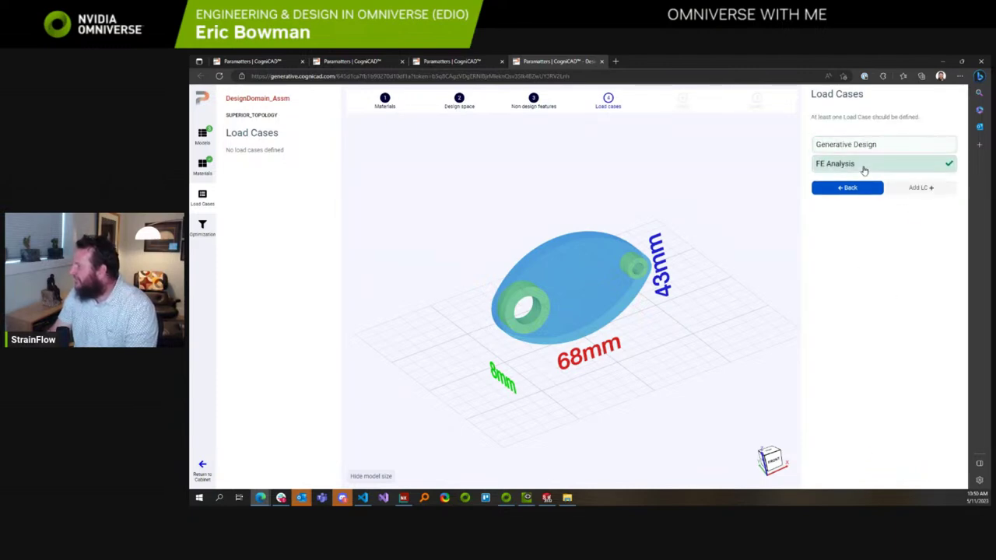
{"action": "left_click", "coordinate": [869, 149]}
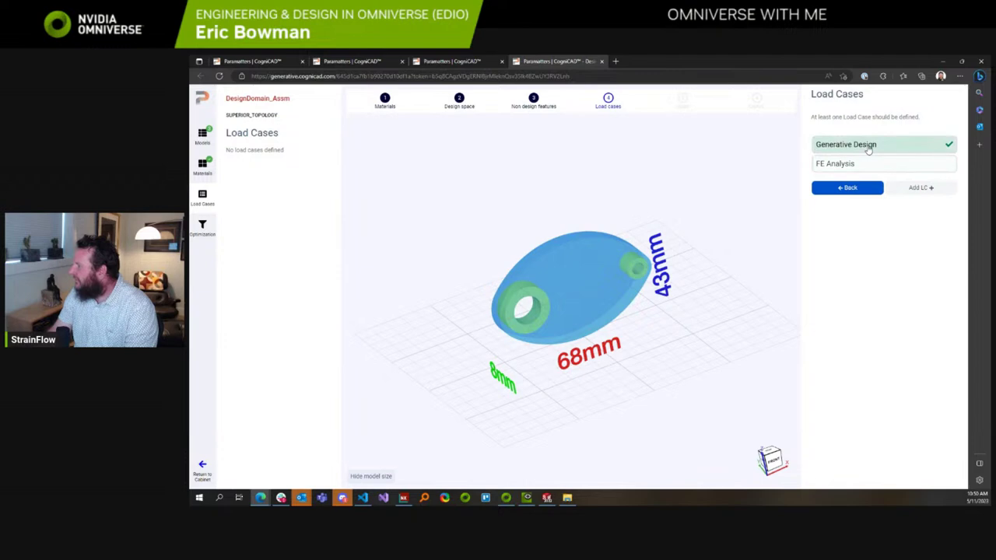
{"action": "left_click", "coordinate": [916, 189]}
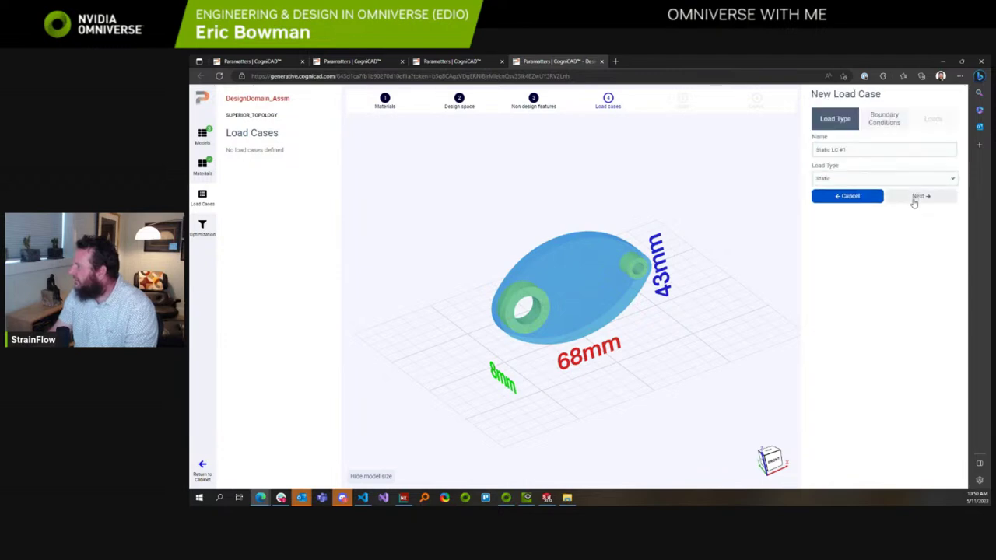
{"action": "left_click", "coordinate": [856, 197]}
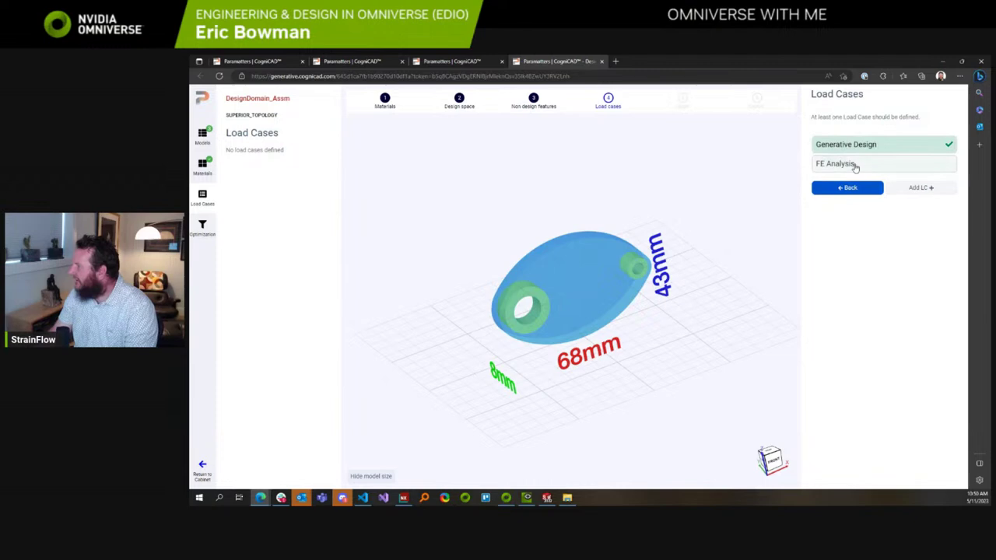
{"action": "left_click", "coordinate": [855, 166]}
{"action": "left_click", "coordinate": [858, 146]}
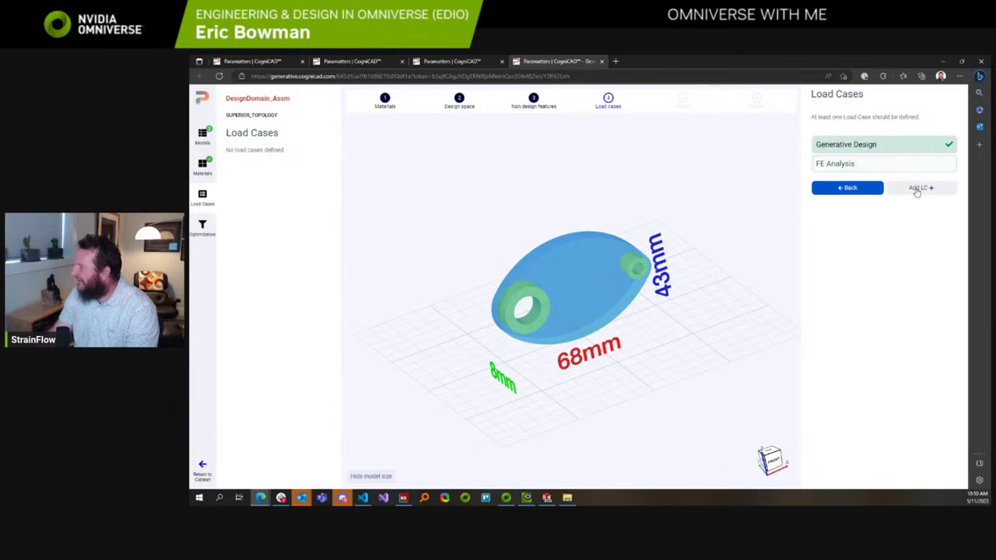
Add a generative design load case named Load 1 with the Static load type and proceed to its boundary conditions.
{"action": "left_click", "coordinate": [915, 188]}
{"action": "left_click", "coordinate": [843, 151]}
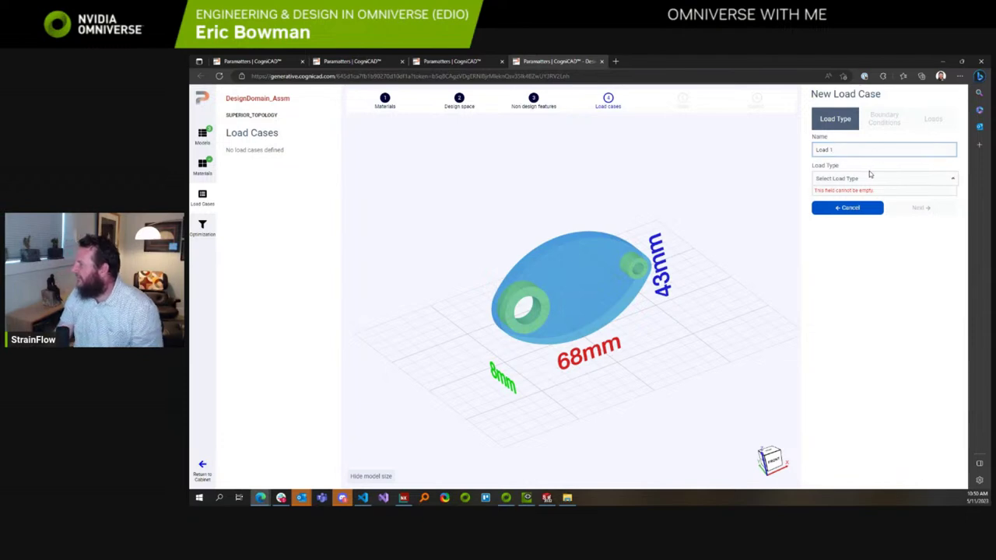
{"action": "left_click", "coordinate": [868, 178]}
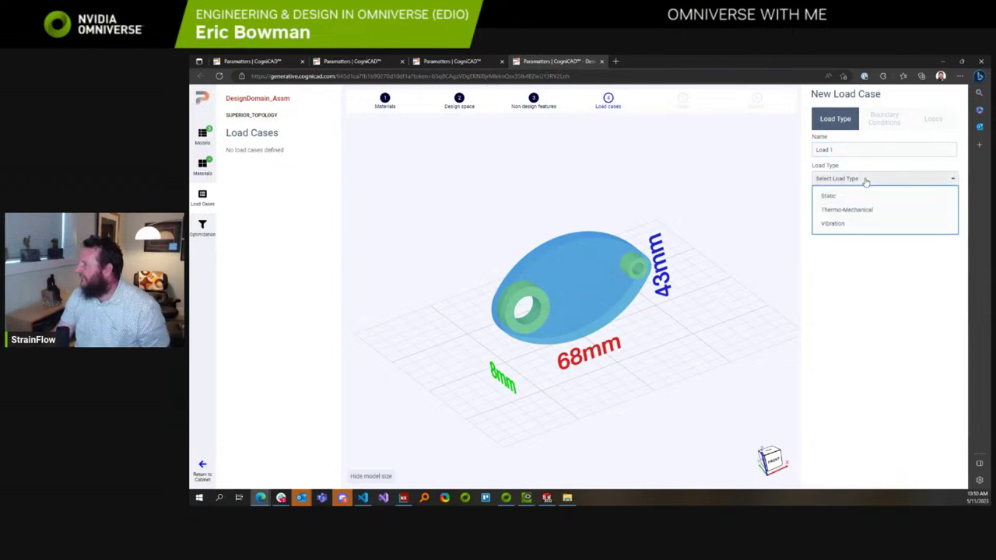
{"action": "left_click", "coordinate": [830, 199]}
{"action": "left_click", "coordinate": [922, 197]}
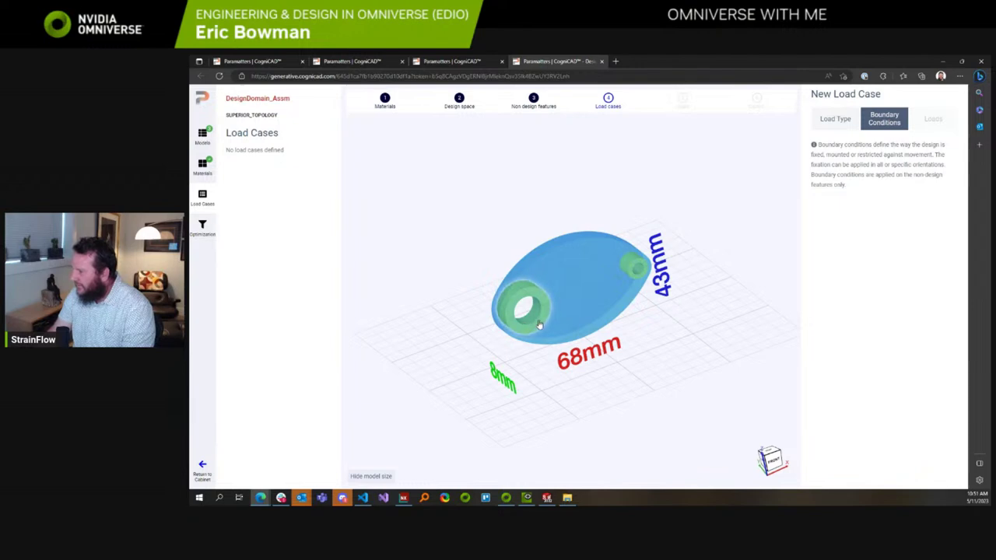
Fix the larger boss, Part3^CrankOverlay, in X, Y and Z, save the boundary condition and reopen its settings.
{"action": "scroll", "coordinate": [663, 355], "scroll_direction": "up", "scroll_amount": 2}
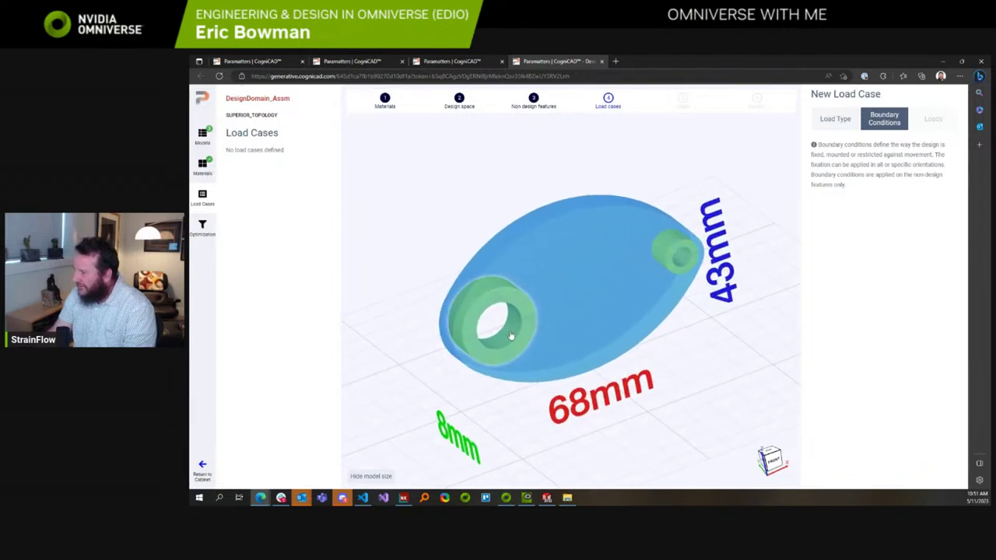
{"action": "left_click", "coordinate": [514, 343]}
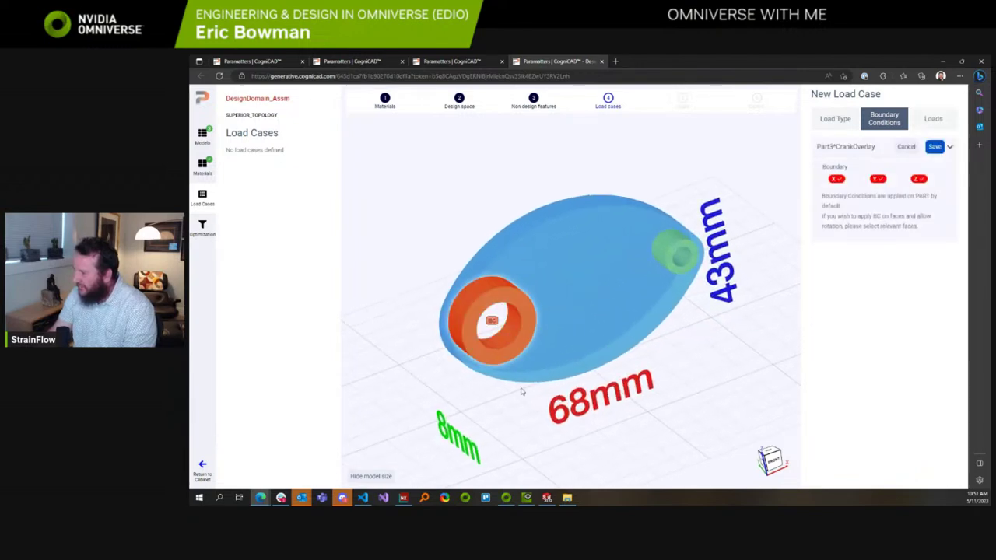
{"action": "left_click", "coordinate": [935, 146]}
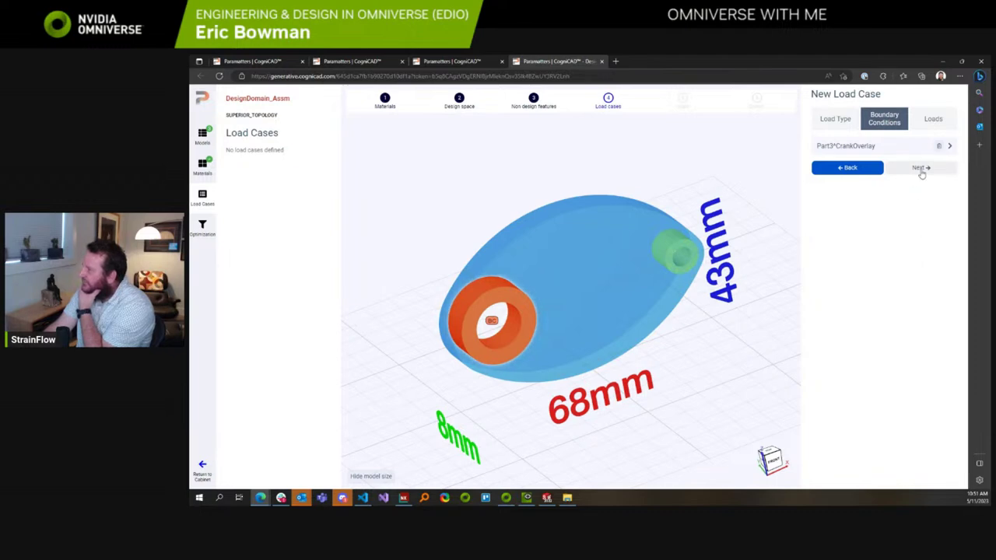
{"action": "left_click", "coordinate": [949, 148]}
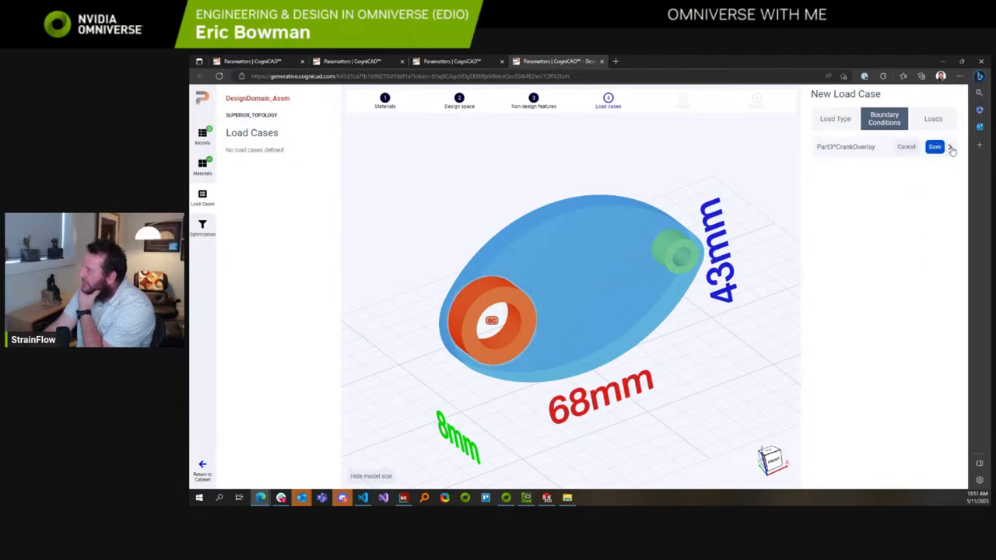
{"action": "left_click", "coordinate": [951, 148]}
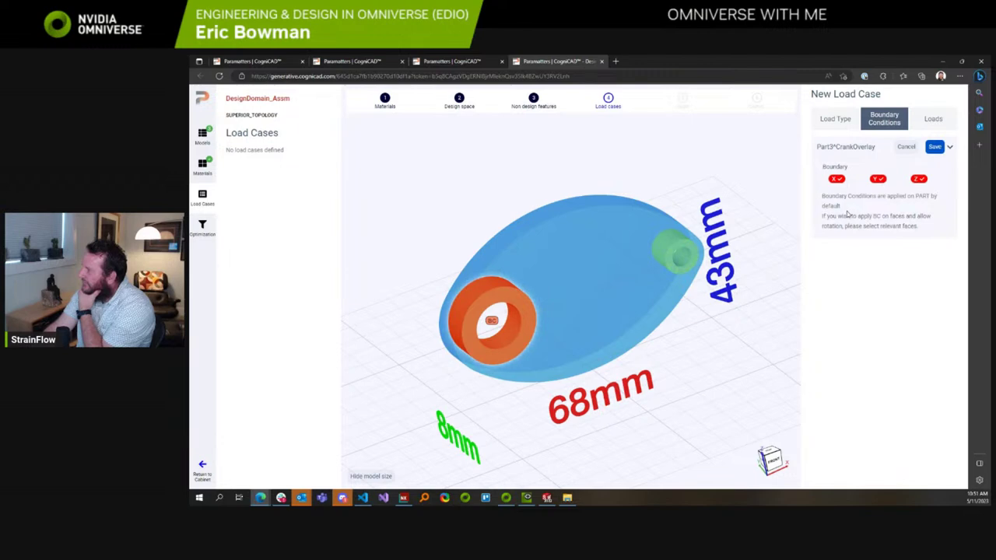
Limit the fixed boundary condition of Part3^CrankOverlay to its inner bore faces, save it and proceed to the loads.
{"action": "left_click", "coordinate": [506, 352]}
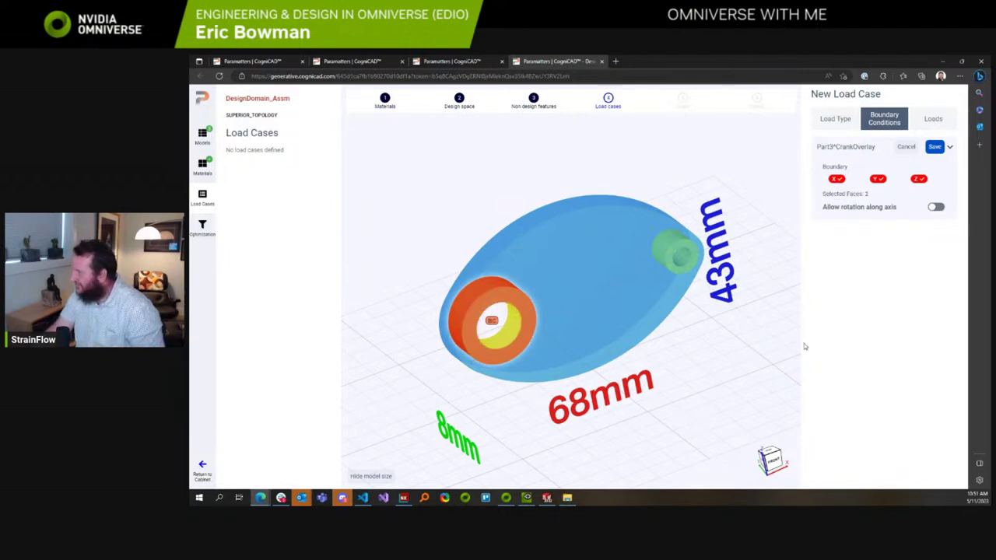
{"action": "scroll", "coordinate": [530, 393], "scroll_direction": "up", "scroll_amount": 2}
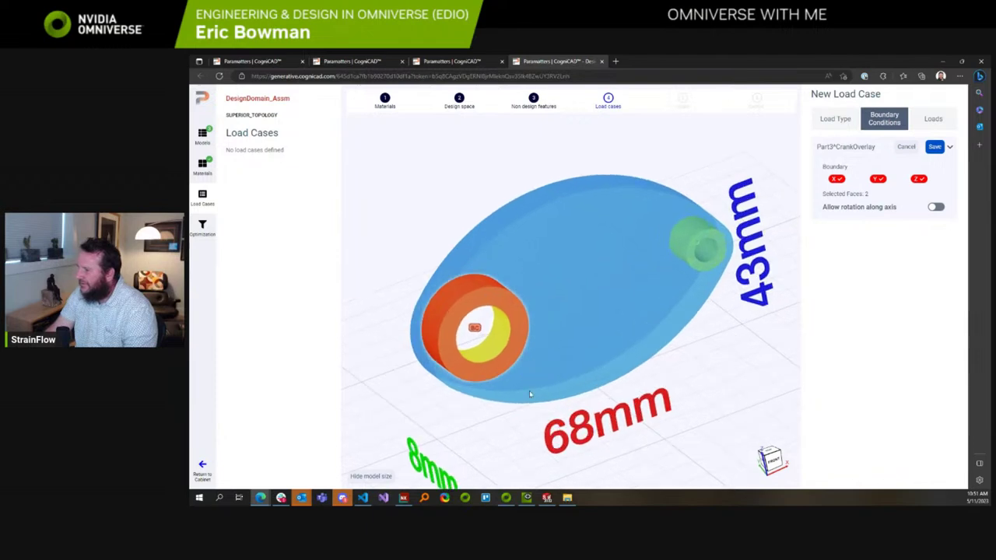
{"action": "left_click", "coordinate": [933, 148]}
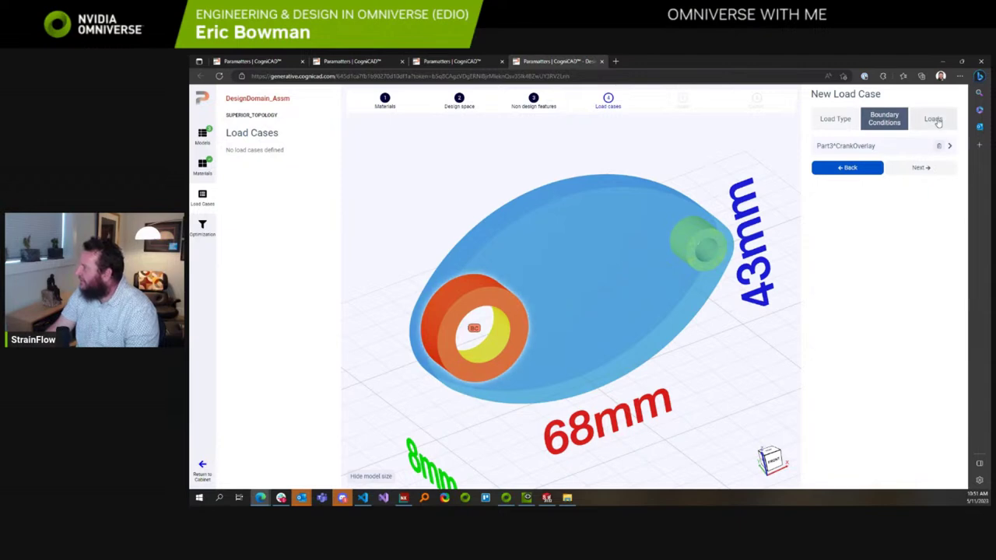
{"action": "left_click", "coordinate": [927, 168]}
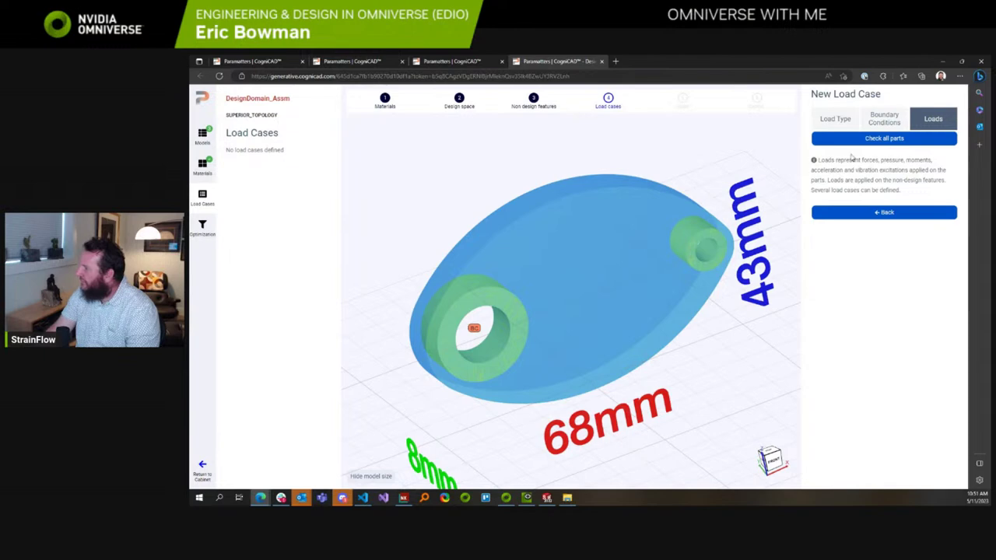
Add a force load to the smaller boss, Part2^CrankOverlay.
{"action": "left_click", "coordinate": [705, 254]}
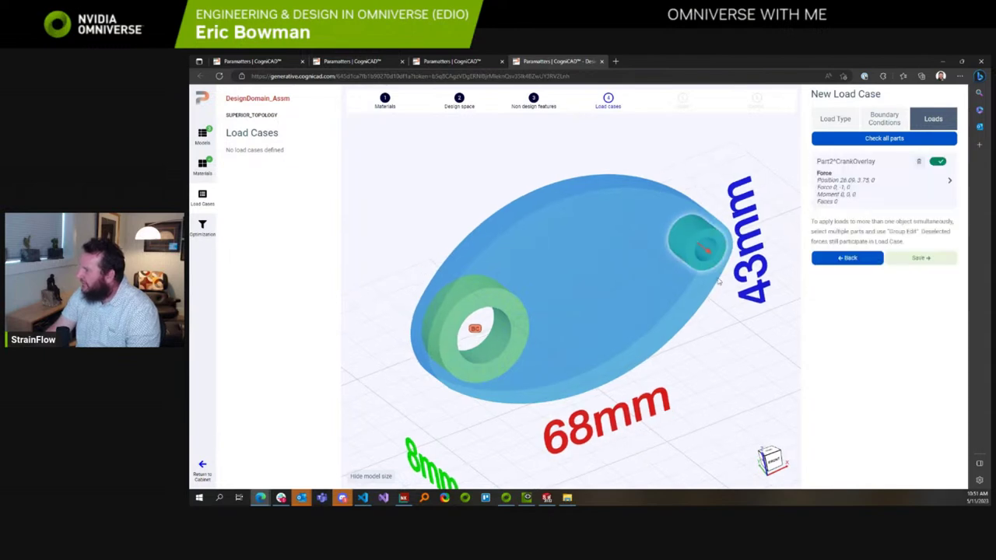
{"action": "scroll", "coordinate": [747, 274], "scroll_direction": "up", "scroll_amount": 4}
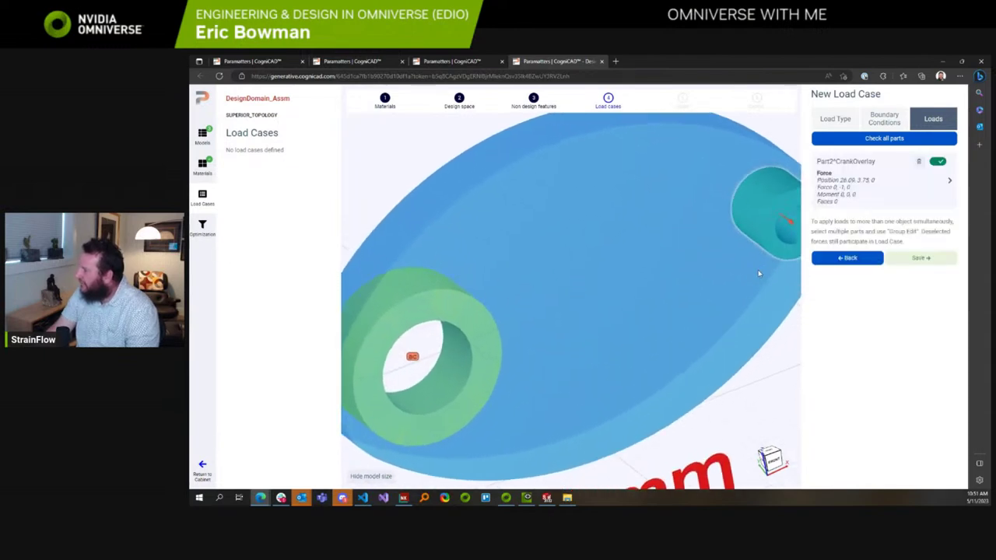
{"action": "scroll", "coordinate": [600, 310], "scroll_direction": "down", "scroll_amount": 2}
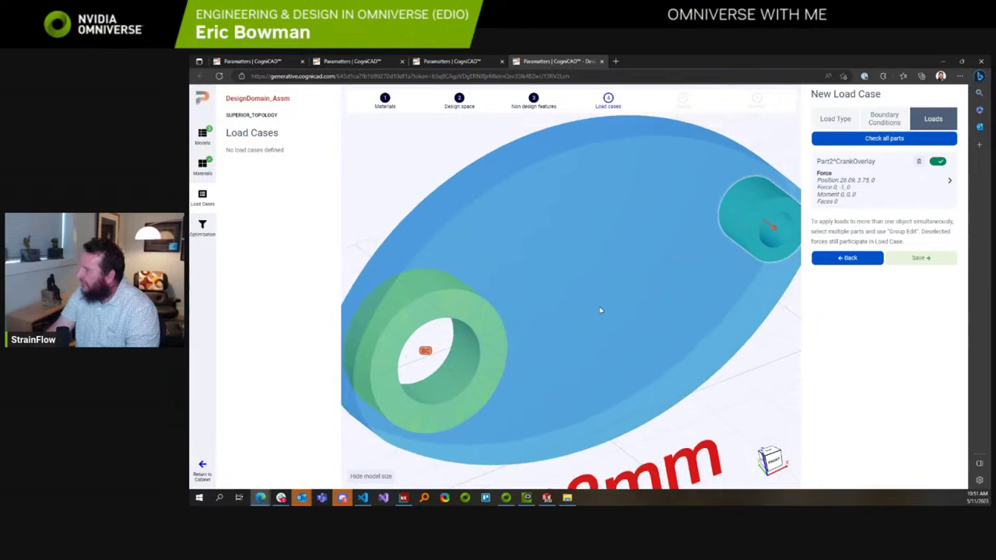
{"action": "left_click_drag", "start_coordinate": [600, 310], "coordinate": [687, 286]}
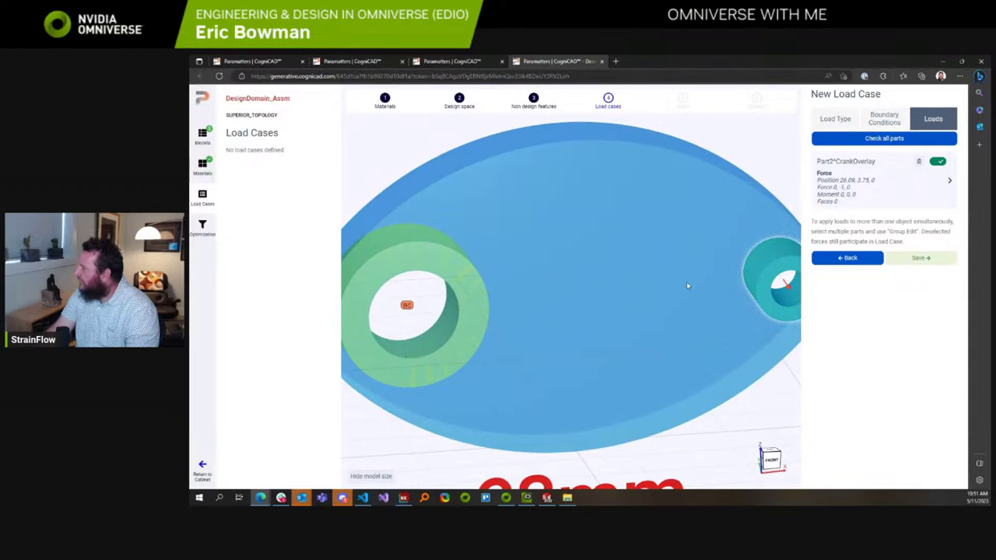
{"action": "left_click", "coordinate": [781, 290]}
{"action": "left_click", "coordinate": [781, 289]}
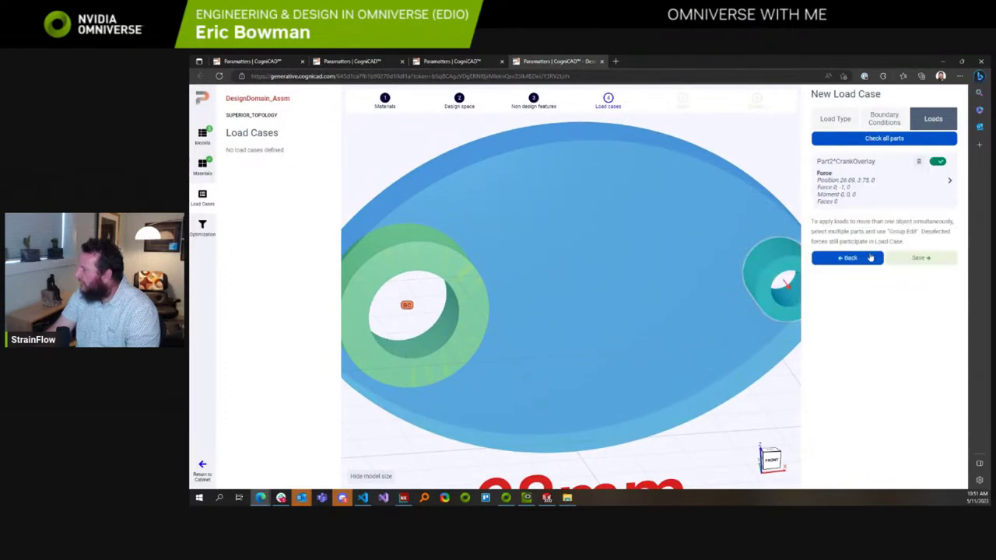
Open the settings of the force on Part2^CrankOverlay and apply it on Center.
{"action": "left_click", "coordinate": [950, 179]}
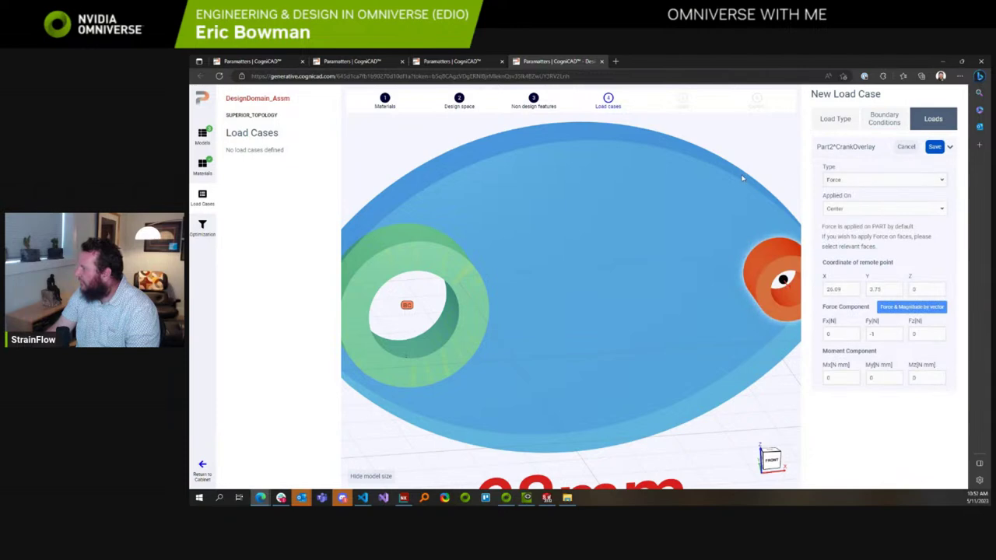
{"action": "left_click", "coordinate": [885, 210]}
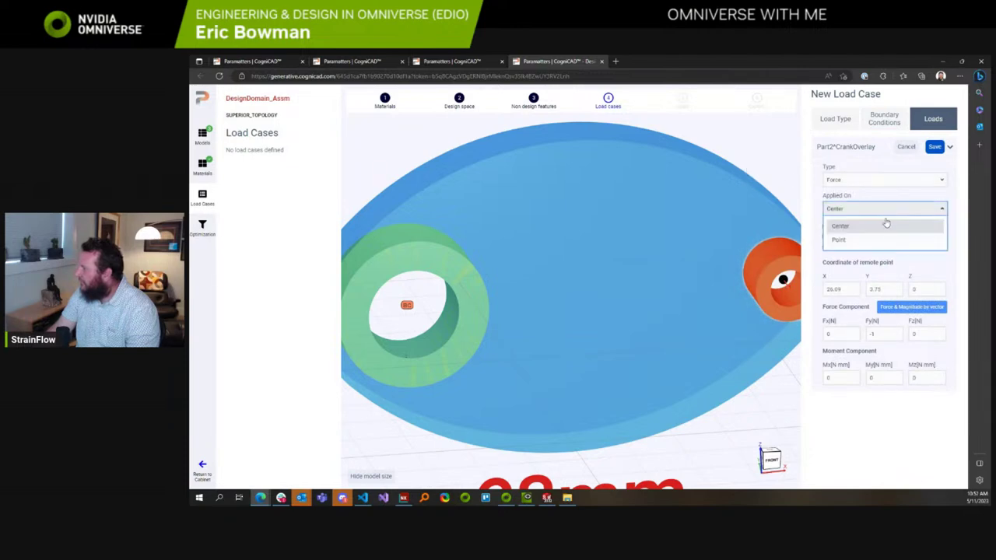
{"action": "left_click", "coordinate": [869, 226]}
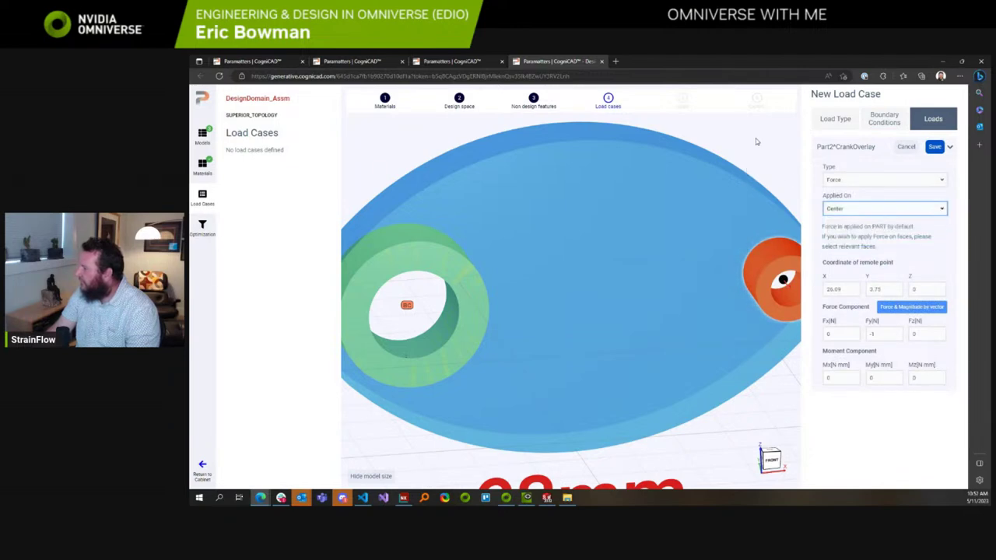
{"action": "scroll", "coordinate": [726, 186], "scroll_direction": "down", "scroll_amount": 2}
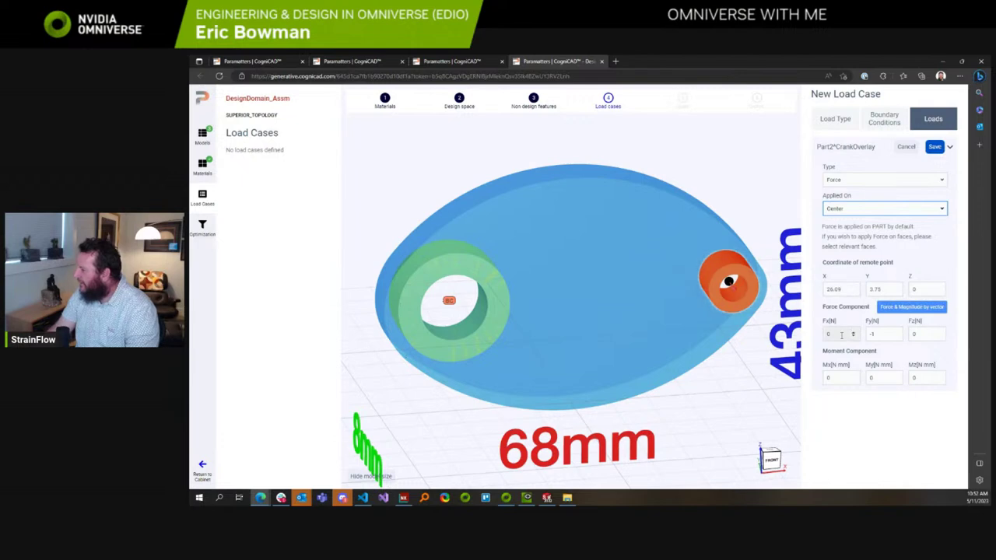
{"action": "scroll", "coordinate": [670, 393], "scroll_direction": "up", "scroll_amount": 3}
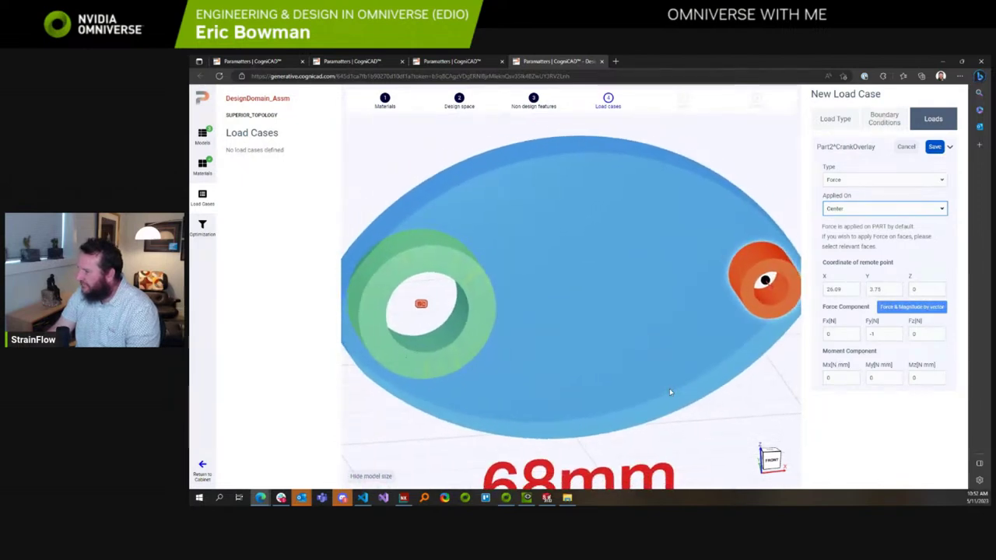
{"action": "scroll", "coordinate": [670, 392], "scroll_direction": "down", "scroll_amount": 3}
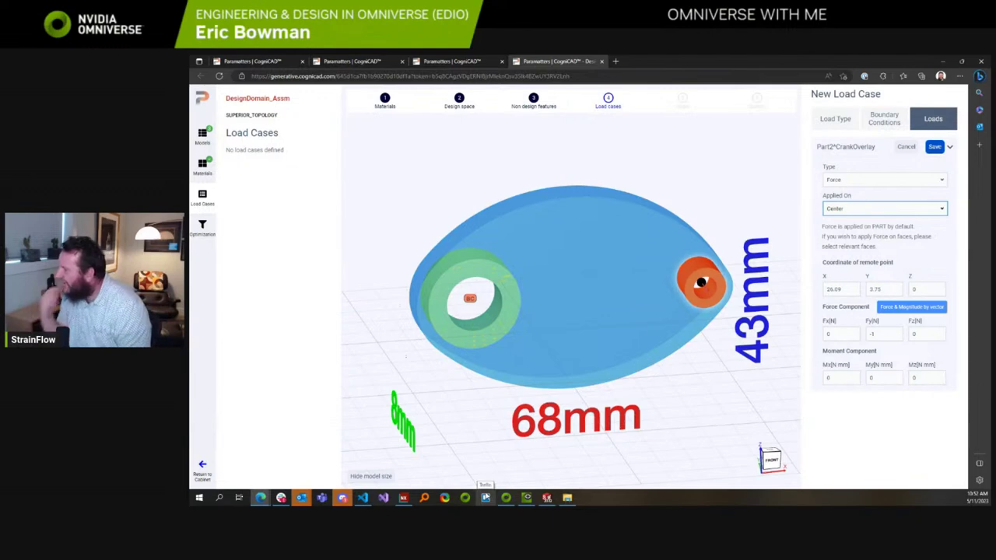
Switch to Omniverse Code and examine the peak values of the Transmission Force plot in Crank Slider DAQ.
{"action": "left_click", "coordinate": [526, 498]}
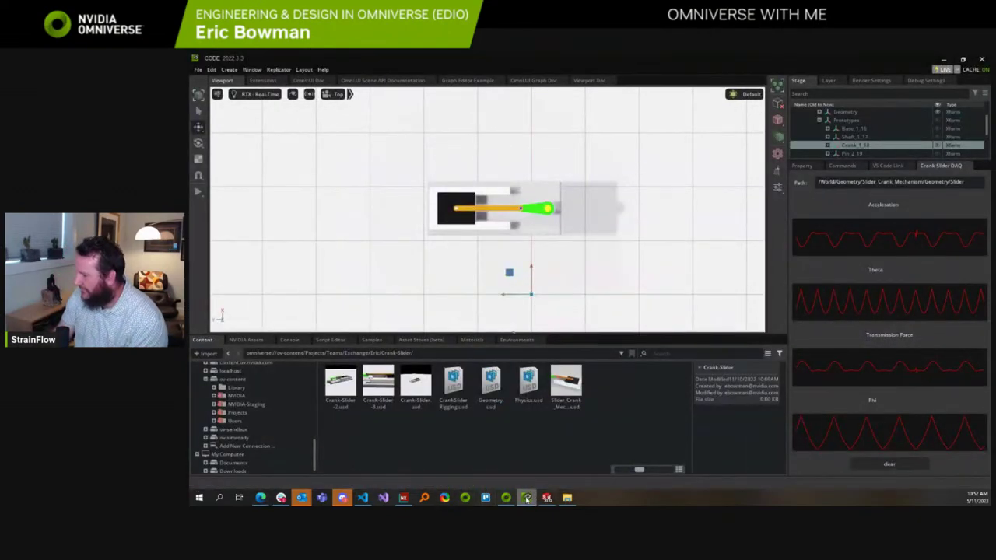
{"action": "key", "text": "alt+Tab"}
{"action": "key", "text": "alt+Tab"}
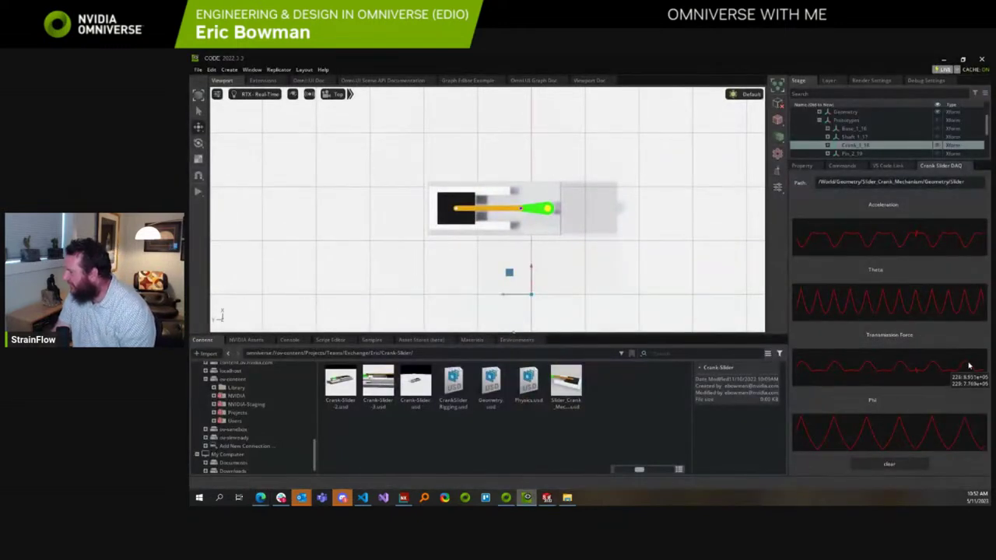
{"action": "mouse_move", "coordinate": [967, 366]}
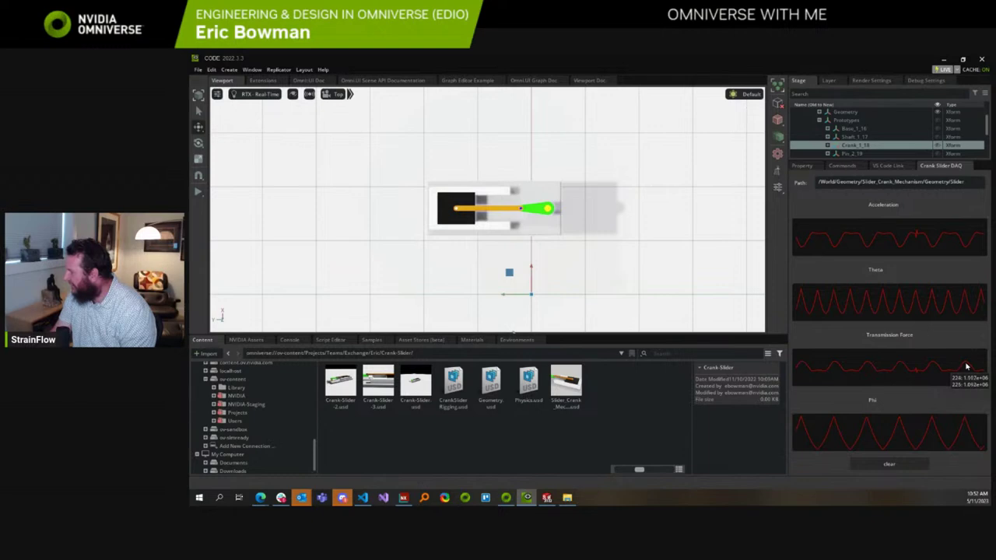
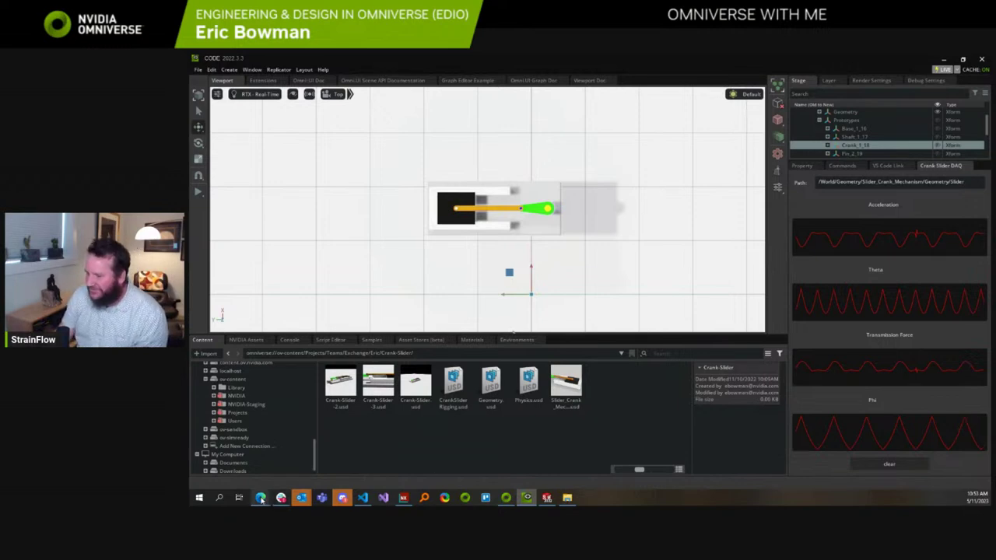
Switch back to CogniCAD in the browser and set the smaller boss's force components to Fy 0 and Fz -1 N.
{"action": "mouse_move", "coordinate": [261, 500]}
{"action": "left_click", "coordinate": [400, 461]}
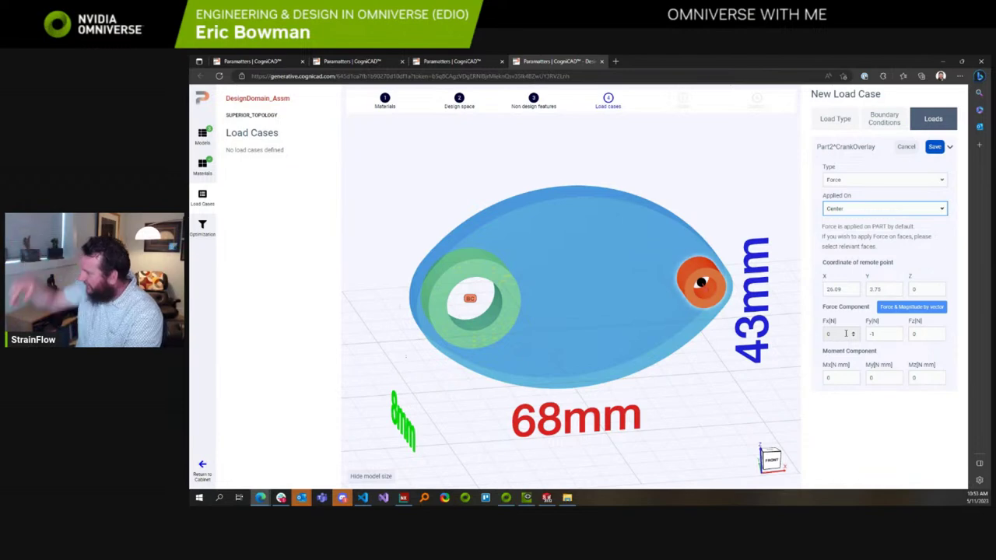
{"action": "left_click", "coordinate": [879, 334]}
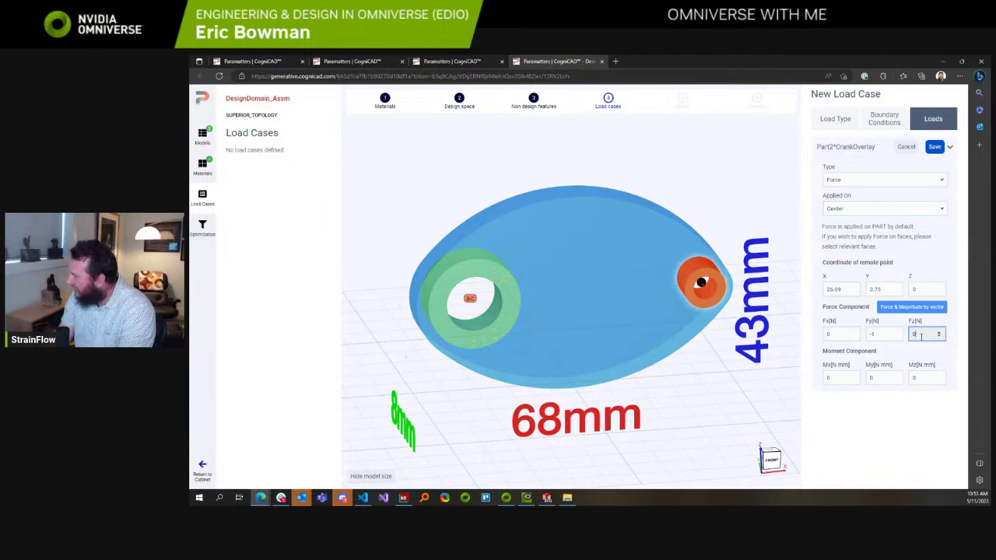
{"action": "left_click_drag", "start_coordinate": [878, 334], "coordinate": [895, 334]}
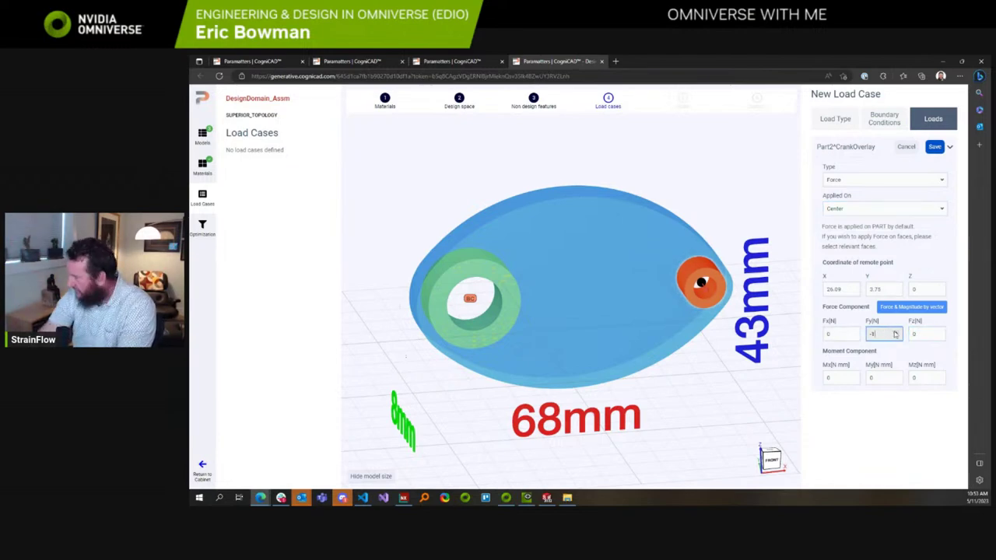
{"action": "type", "text": "0"}
{"action": "key", "text": "Tab"}
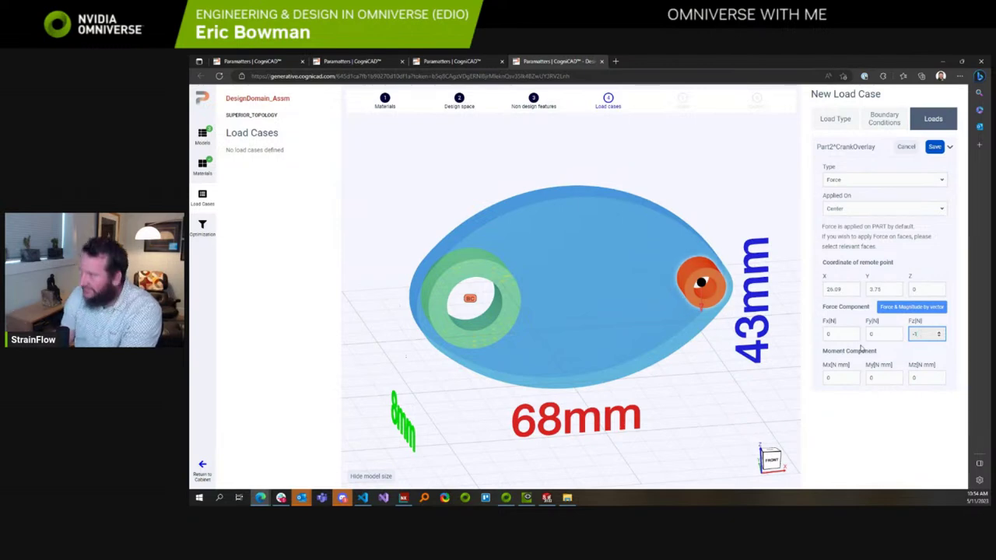
Search the web for "newtons to lbs" in a separate browser tab, read the conversion factor and close the tab.
{"action": "left_click", "coordinate": [615, 61]}
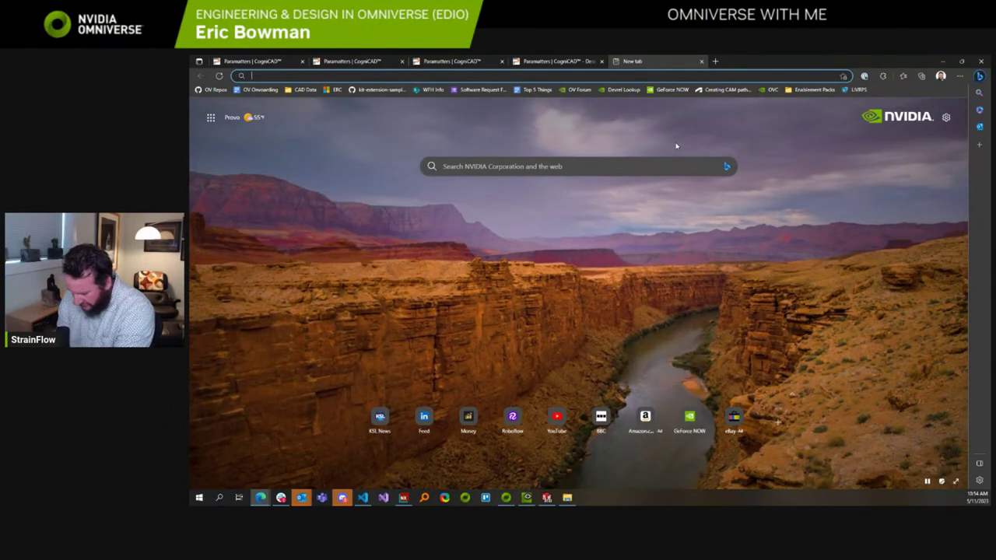
{"action": "type", "text": "n"}
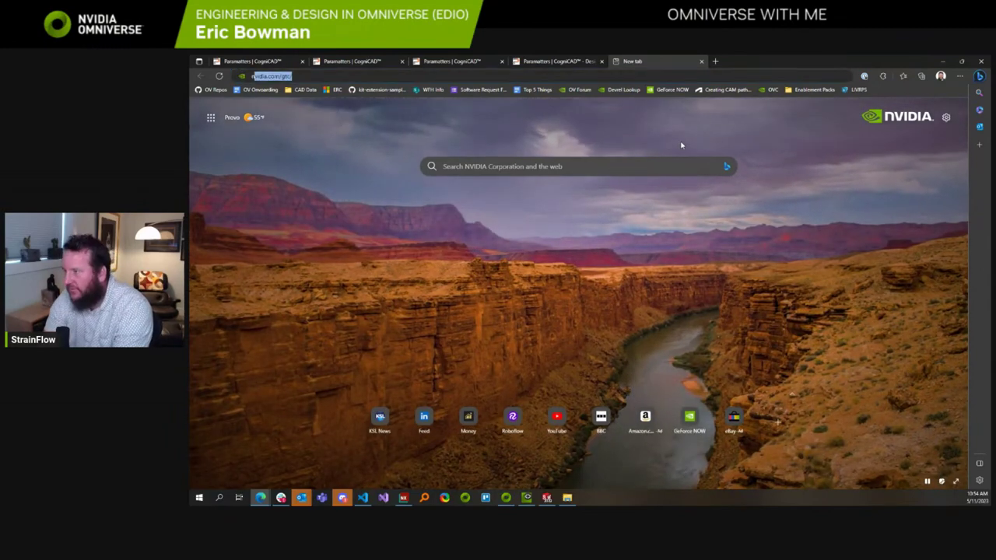
{"action": "key", "text": "BackSpace"}
{"action": "key", "text": "BackSpace"}
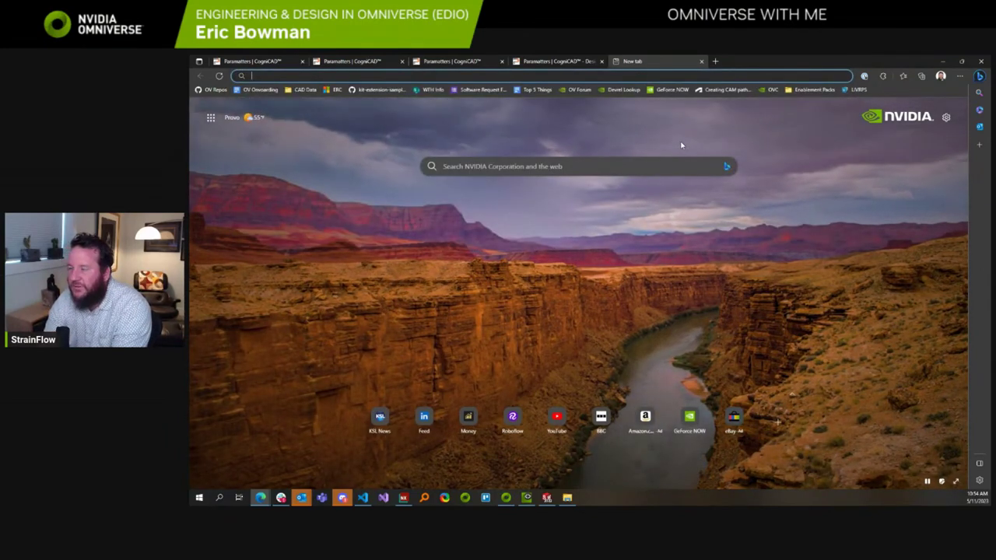
{"action": "type", "text": "newto"}
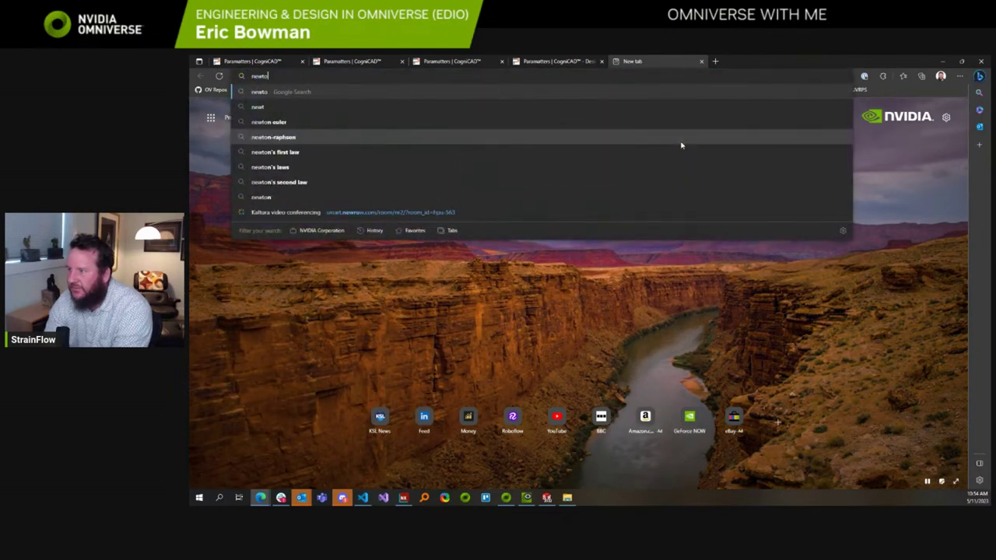
{"action": "type", "text": "ns to lbs"}
{"action": "key", "text": "Return"}
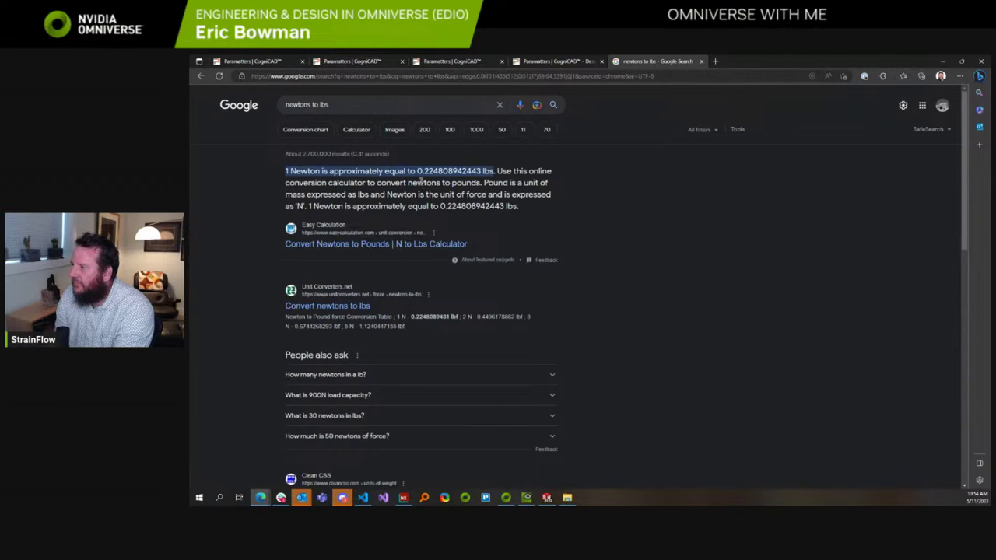
{"action": "left_click", "coordinate": [701, 61]}
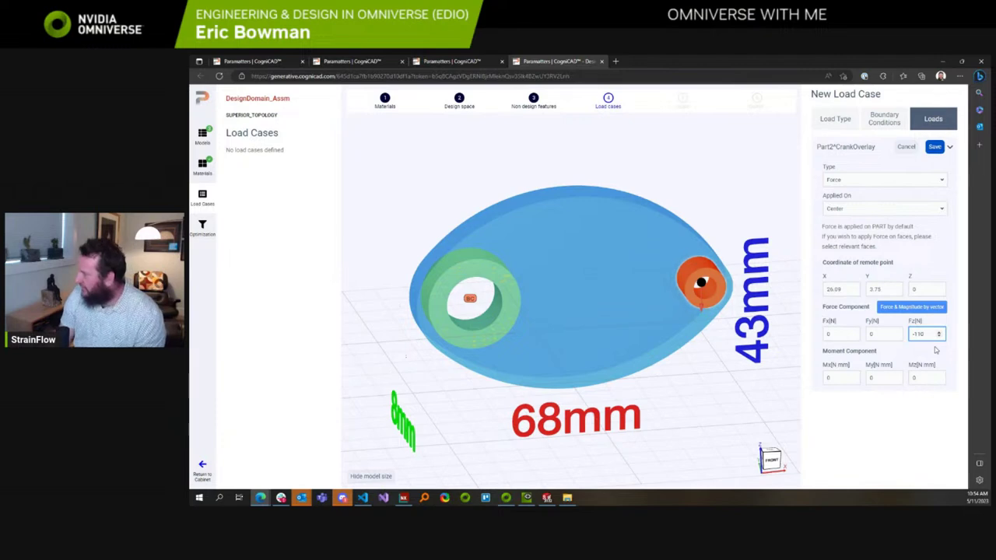
Set the force component Fz to -110 N and save the load on Part2^CrankOverlay.
{"action": "left_click", "coordinate": [929, 378]}
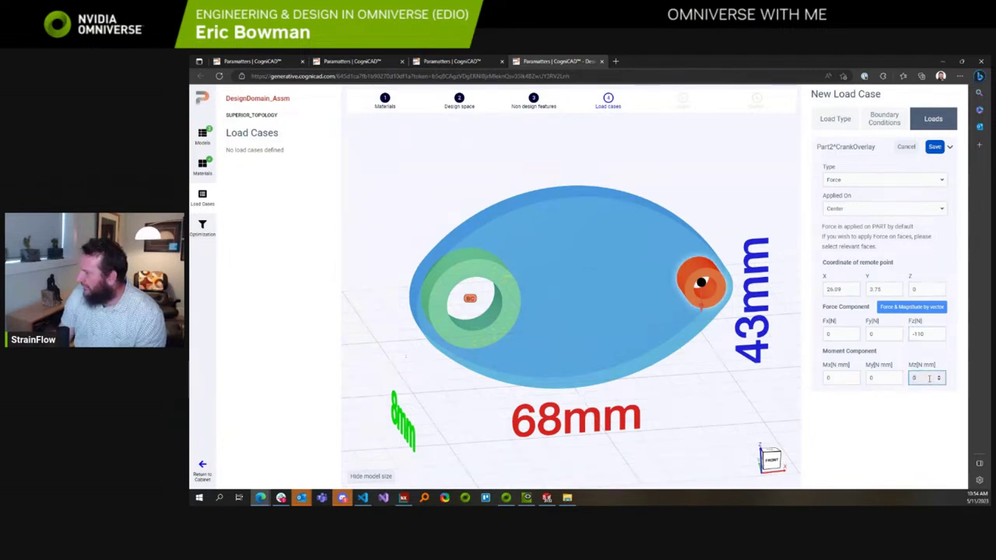
{"action": "left_click", "coordinate": [895, 433]}
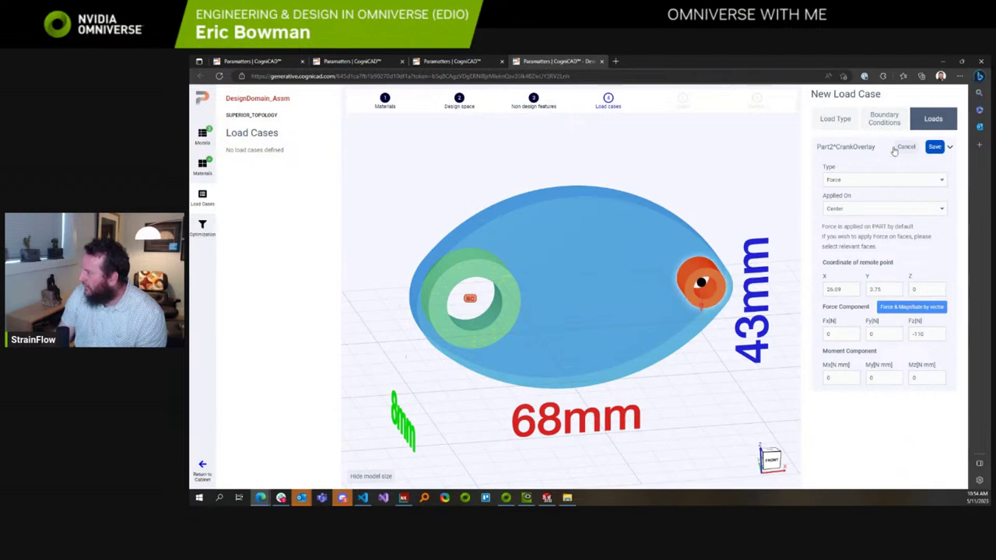
{"action": "left_click", "coordinate": [935, 147]}
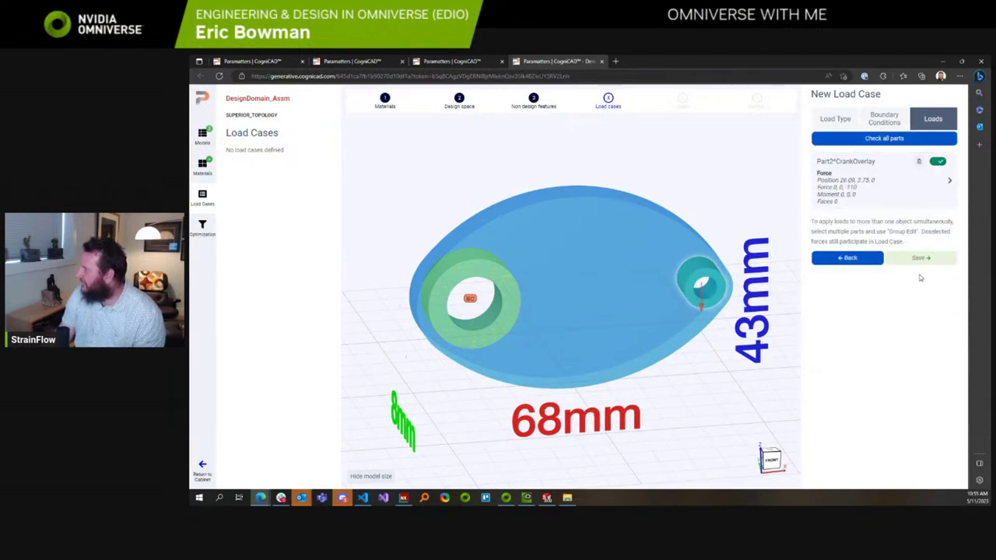
Save load case Load 1 and proceed to the design goals with the load case summary shown.
{"action": "left_click", "coordinate": [922, 259]}
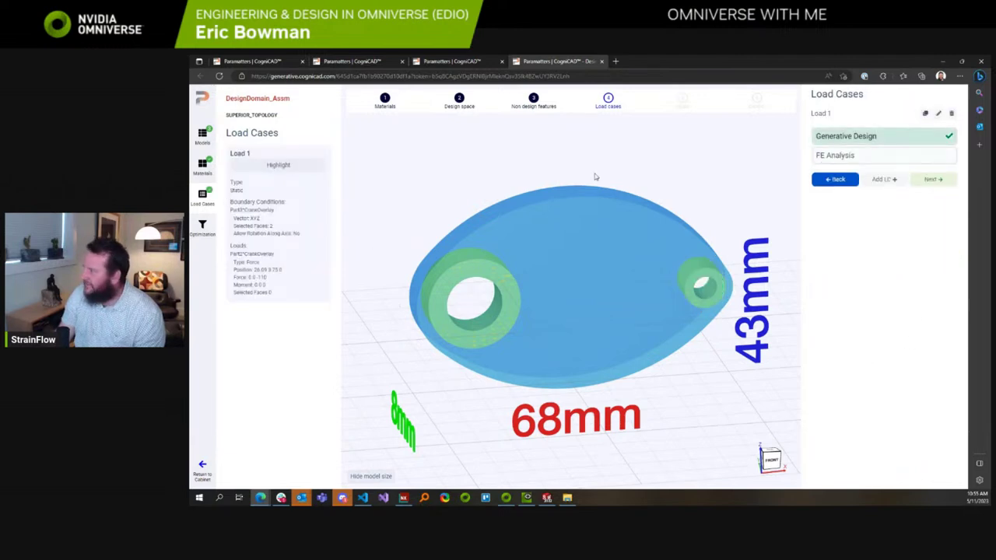
{"action": "left_click", "coordinate": [931, 181]}
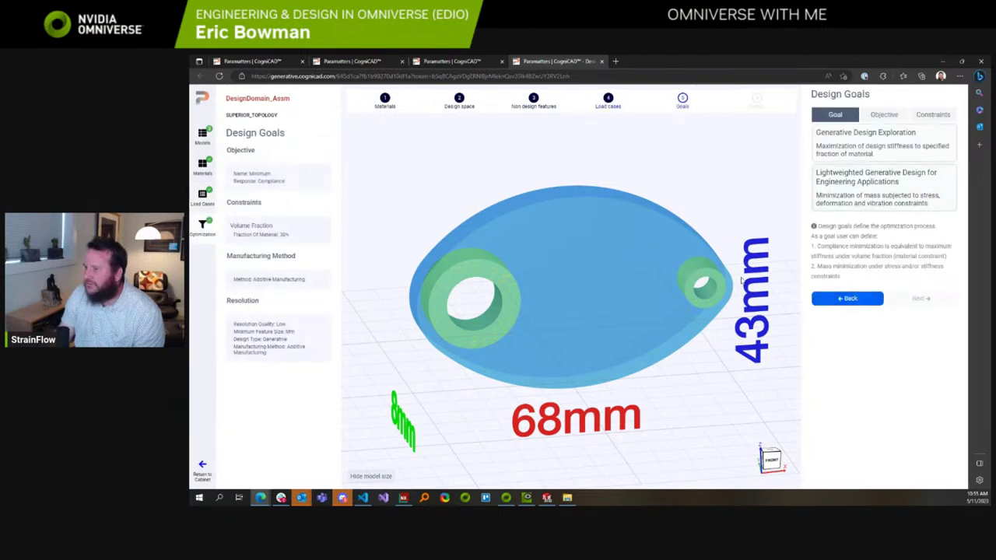
{"action": "left_click", "coordinate": [204, 198]}
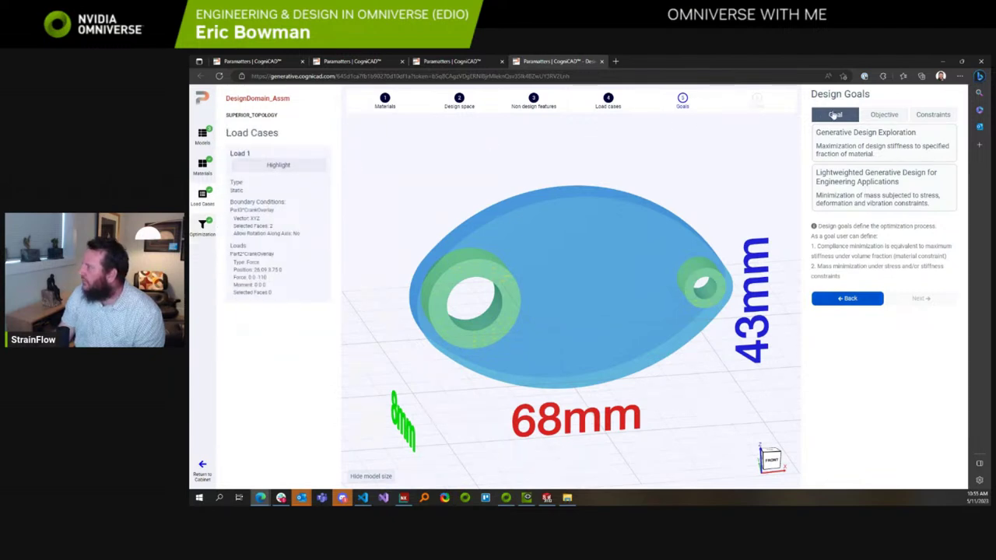
Highlight Load 1's boundary condition and force on the model, remove the highlight, and review the load case and design goals setup.
{"action": "left_click", "coordinate": [278, 165]}
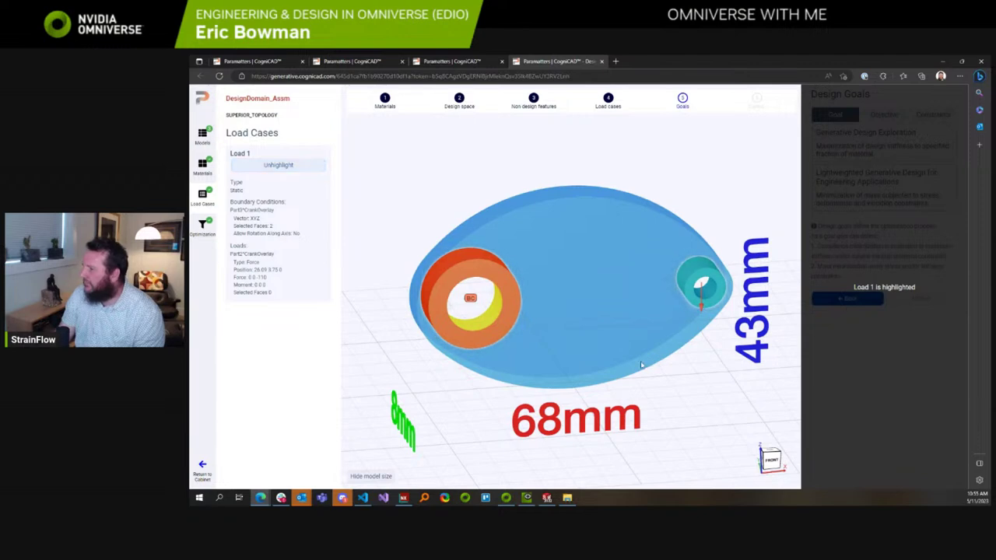
{"action": "left_click", "coordinate": [608, 100]}
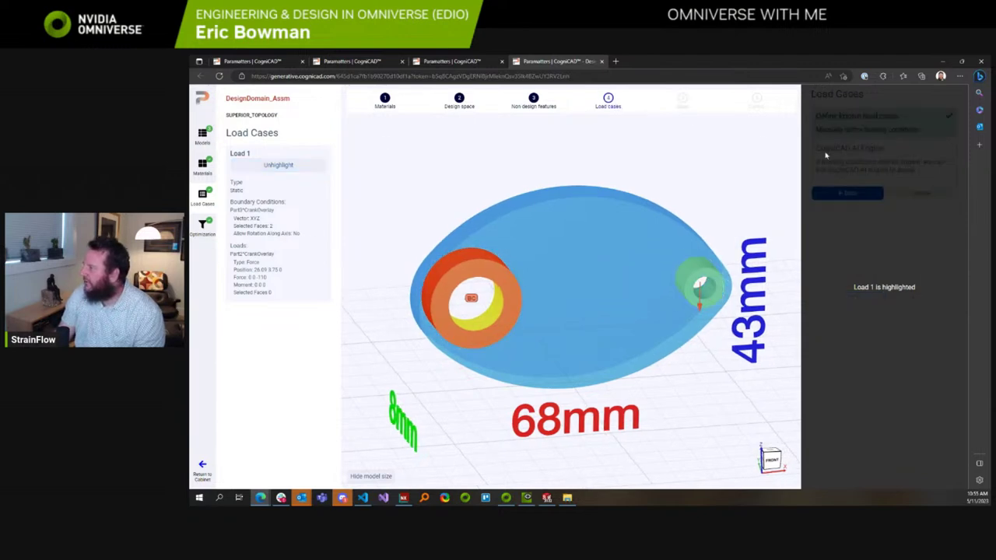
{"action": "left_click", "coordinate": [297, 166]}
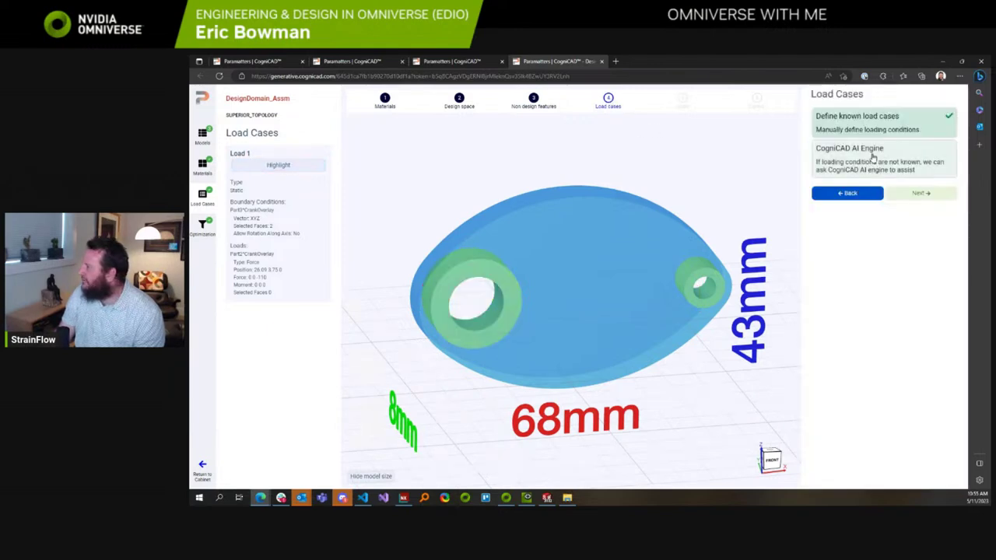
{"action": "left_click", "coordinate": [920, 194]}
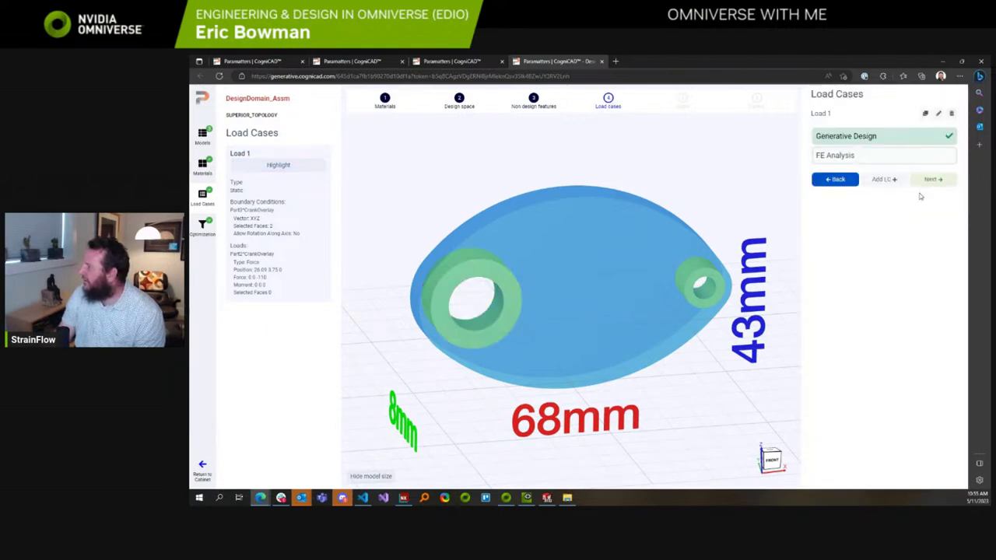
{"action": "left_click", "coordinate": [930, 180]}
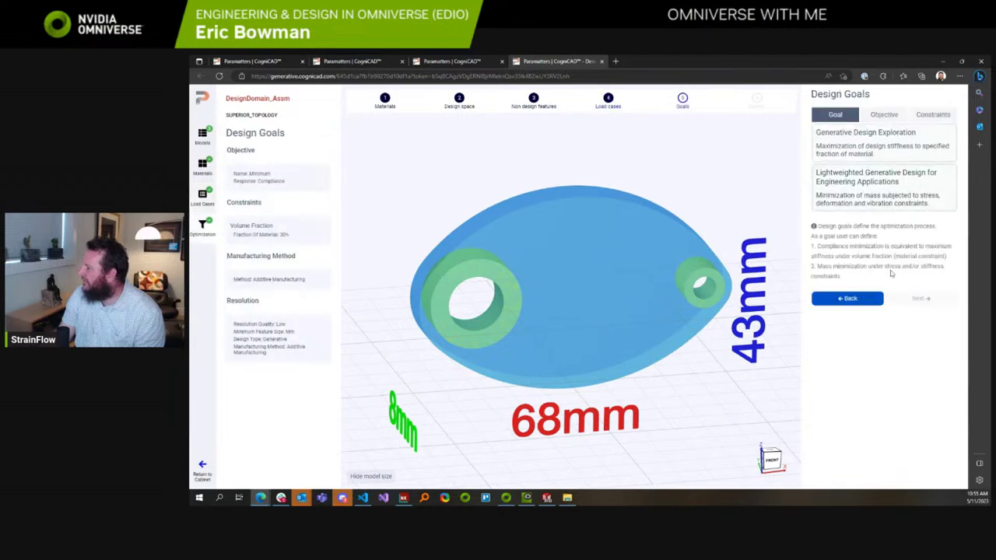
{"action": "left_click", "coordinate": [849, 299]}
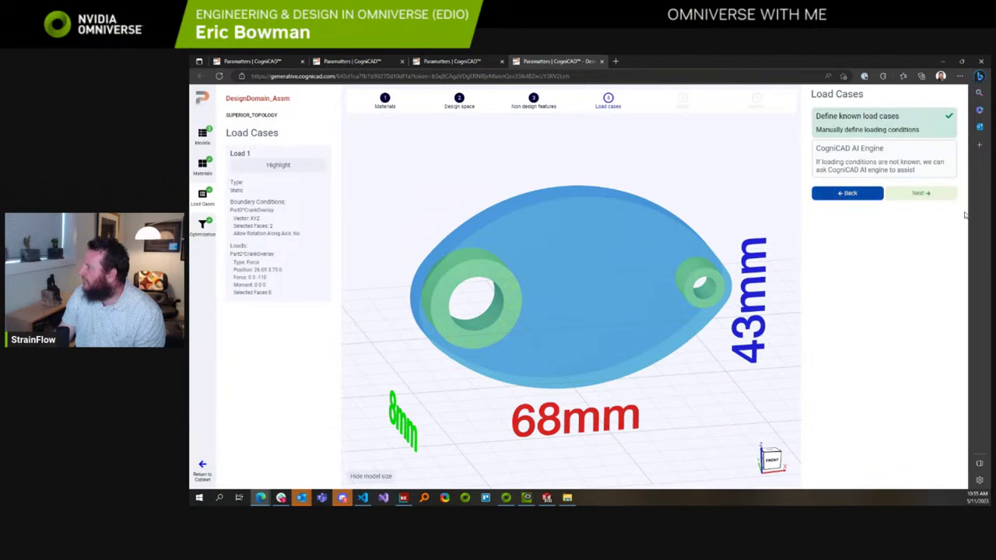
{"action": "left_click", "coordinate": [933, 196]}
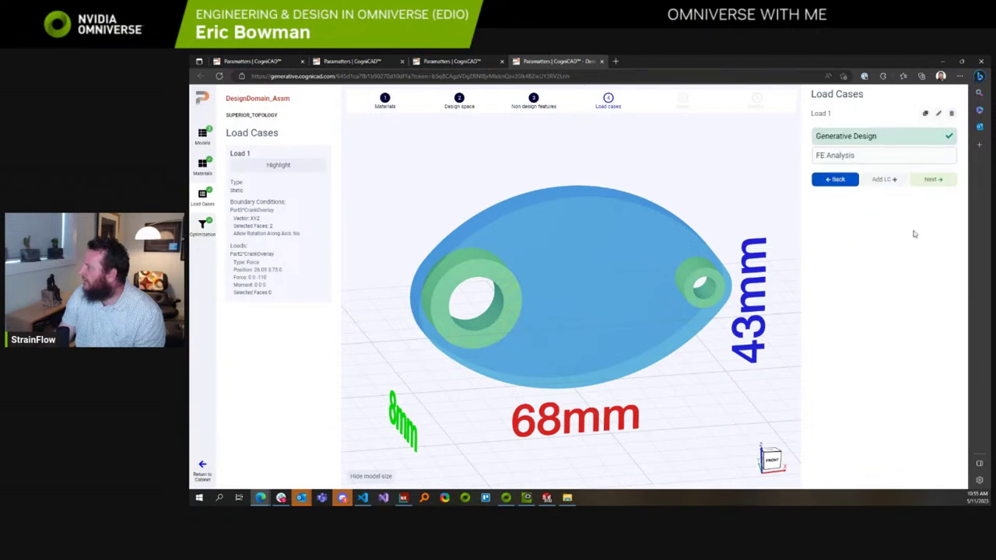
{"action": "left_click", "coordinate": [931, 179]}
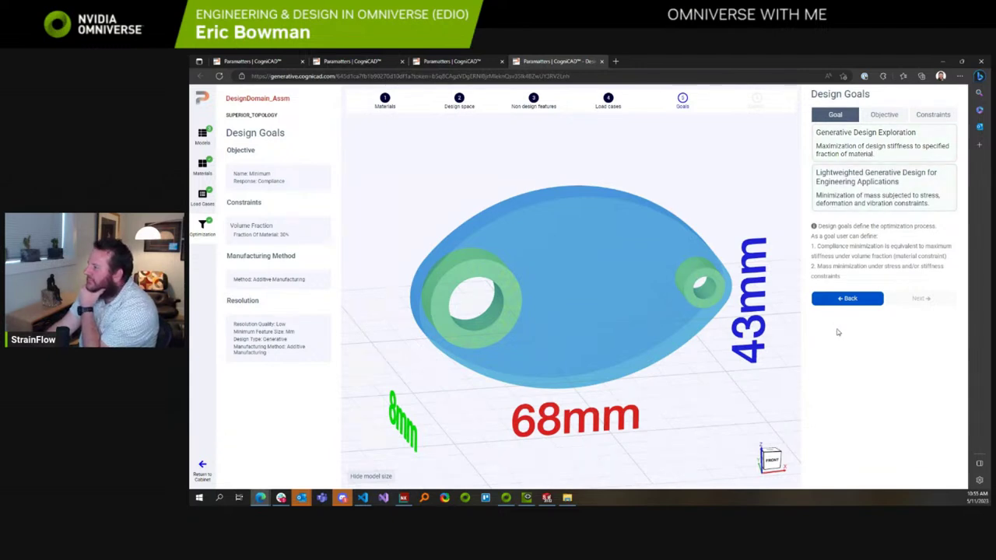
Return to the load cases and add static load case Static LC #2, copying the boundary conditions from the previous load case.
{"action": "left_click", "coordinate": [845, 303]}
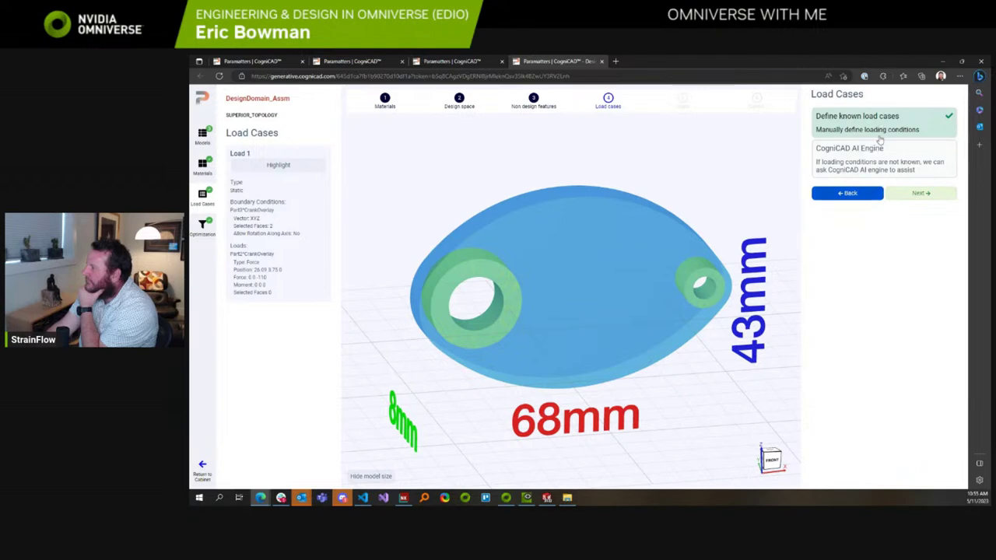
{"action": "left_click", "coordinate": [918, 195]}
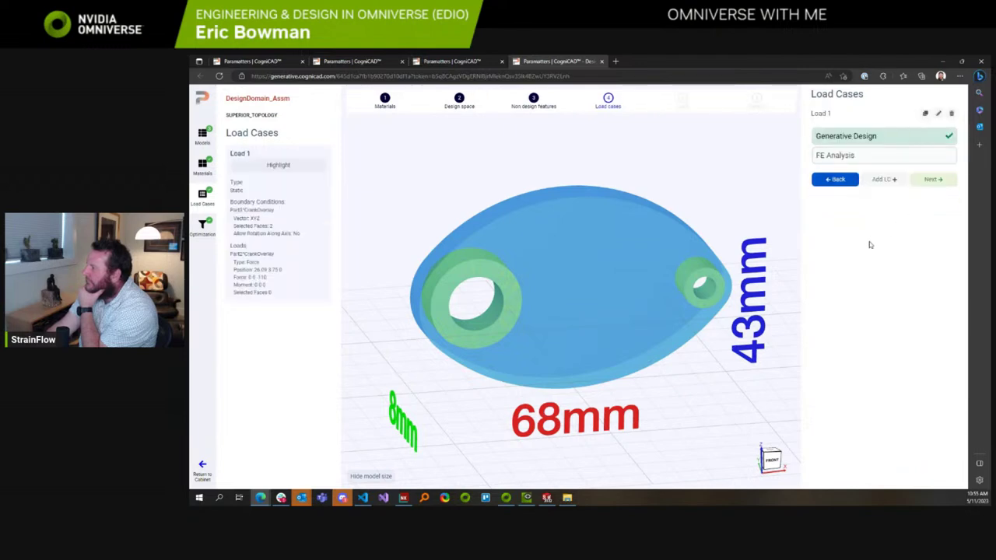
{"action": "left_click", "coordinate": [884, 180]}
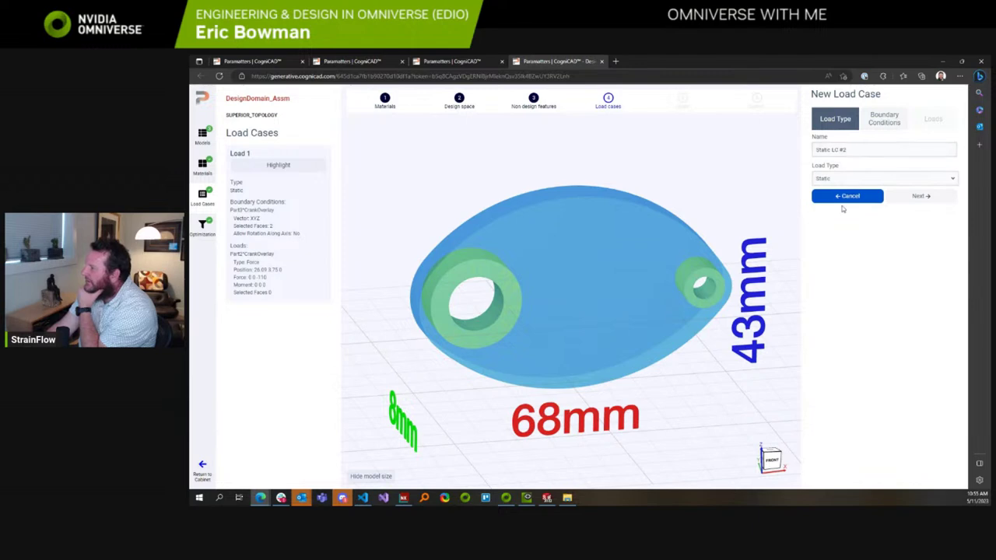
{"action": "left_click", "coordinate": [921, 196]}
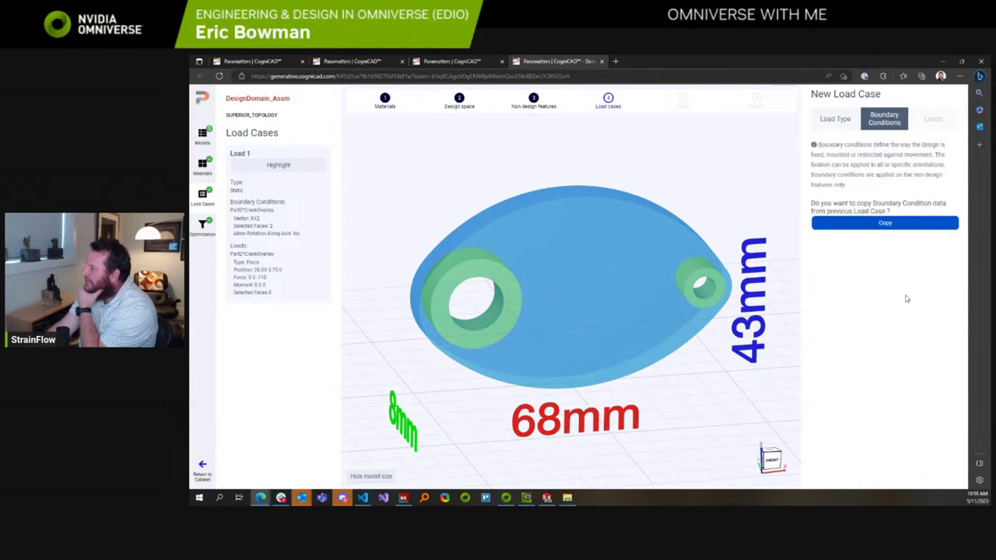
{"action": "left_click", "coordinate": [878, 226]}
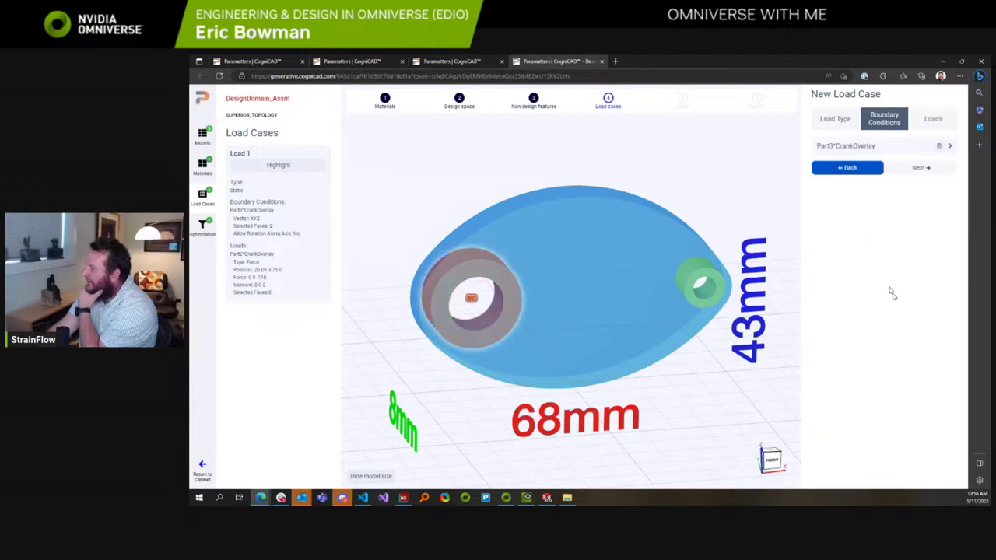
Proceed to the loads of the new load case, add a force on the smaller boss and open its settings.
{"action": "left_click", "coordinate": [918, 168]}
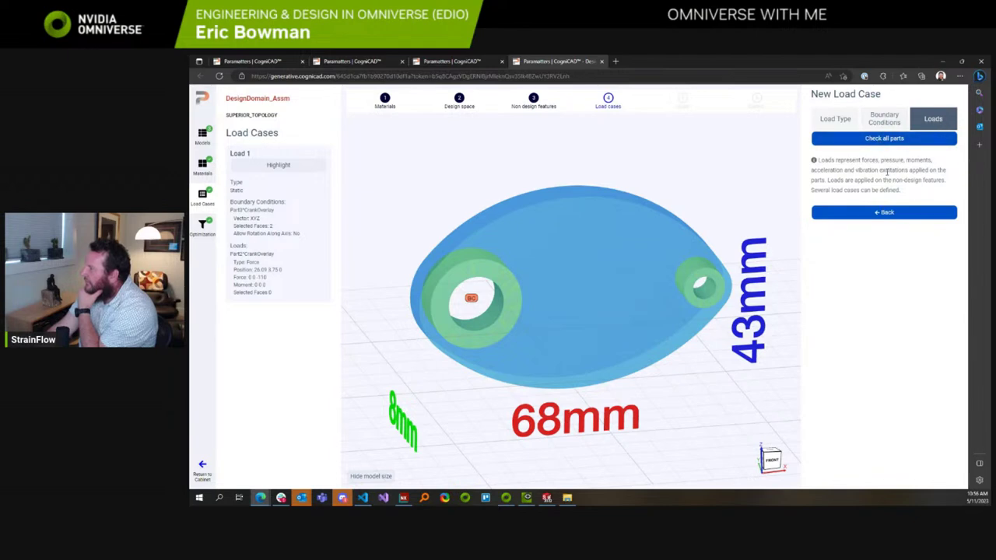
{"action": "left_click", "coordinate": [671, 273]}
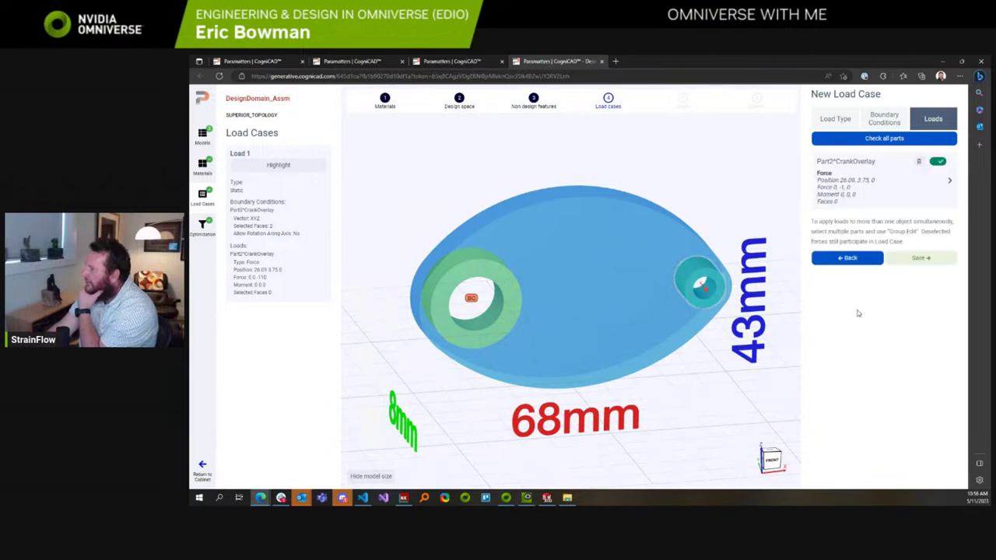
{"action": "left_click", "coordinate": [948, 180]}
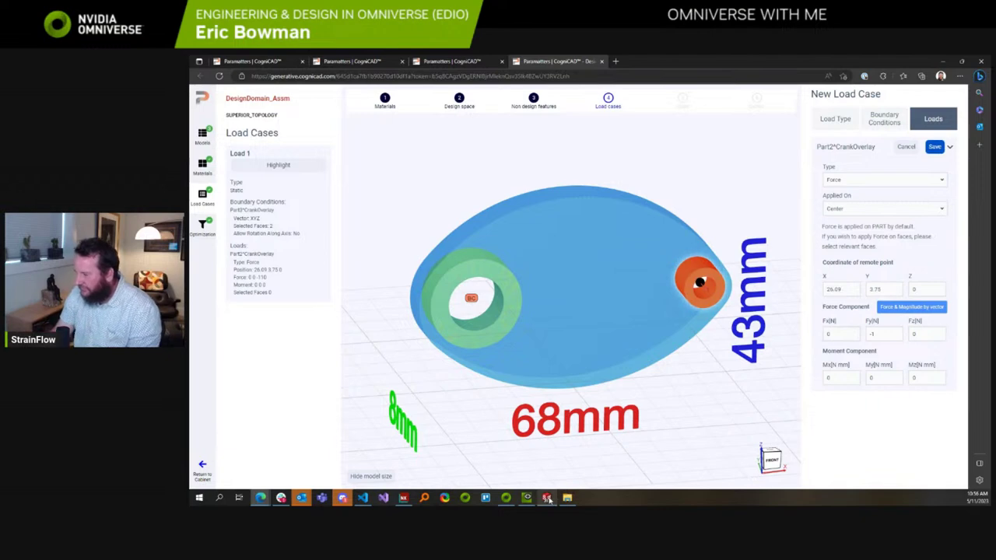
Switch to Omniverse Code and read the Transmission Force and Phi plots of the crank slider data.
{"action": "mouse_move", "coordinate": [548, 499]}
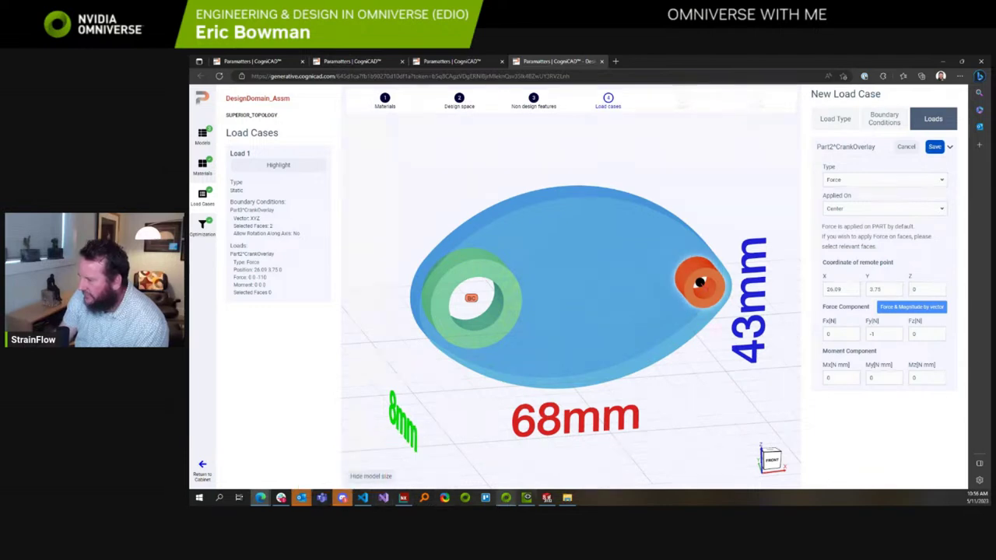
{"action": "left_click", "coordinate": [527, 498]}
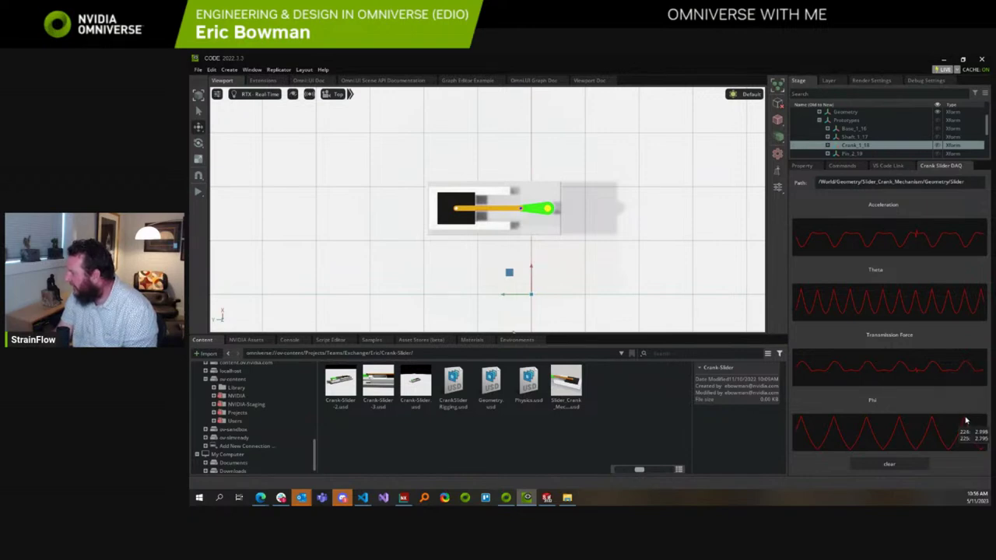
{"action": "mouse_move", "coordinate": [958, 379]}
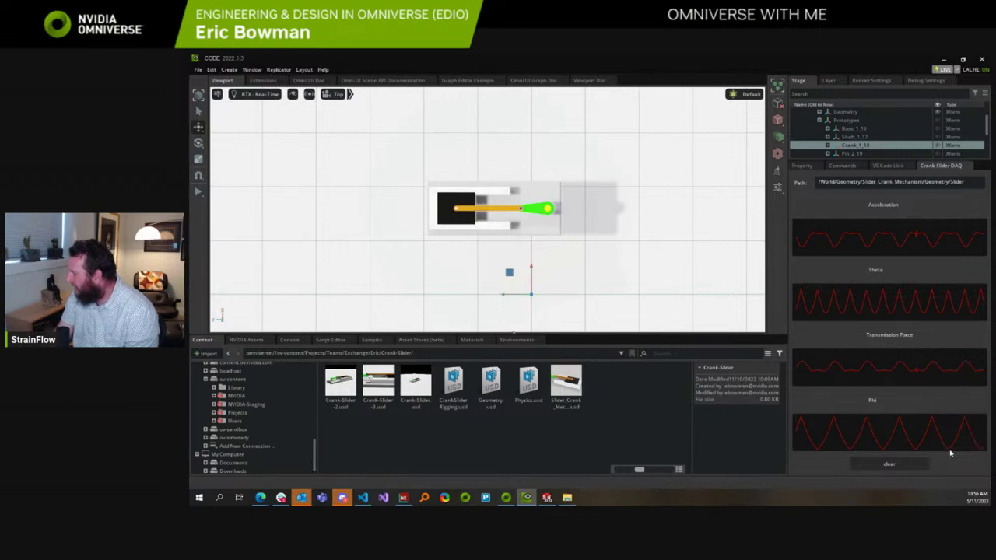
{"action": "mouse_move", "coordinate": [949, 452]}
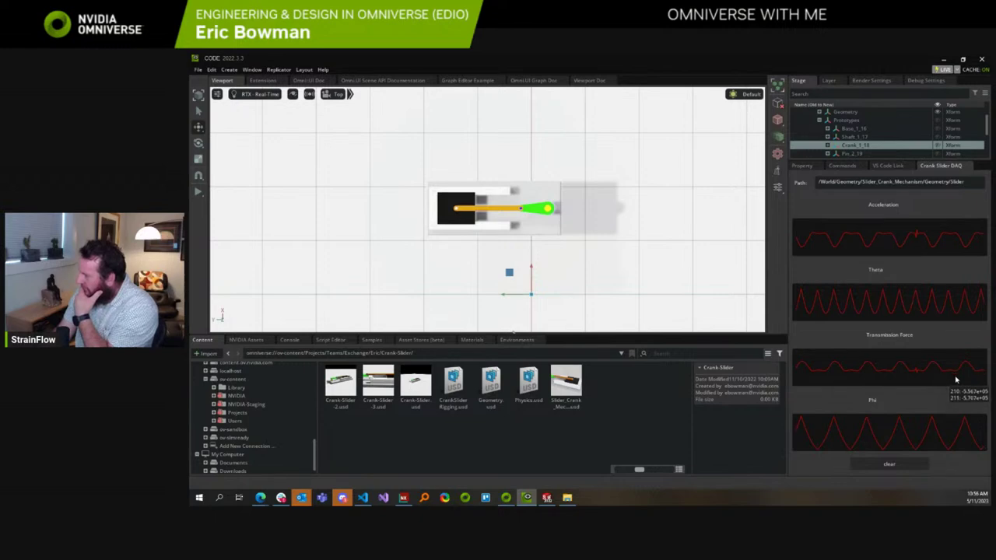
{"action": "mouse_move", "coordinate": [962, 425]}
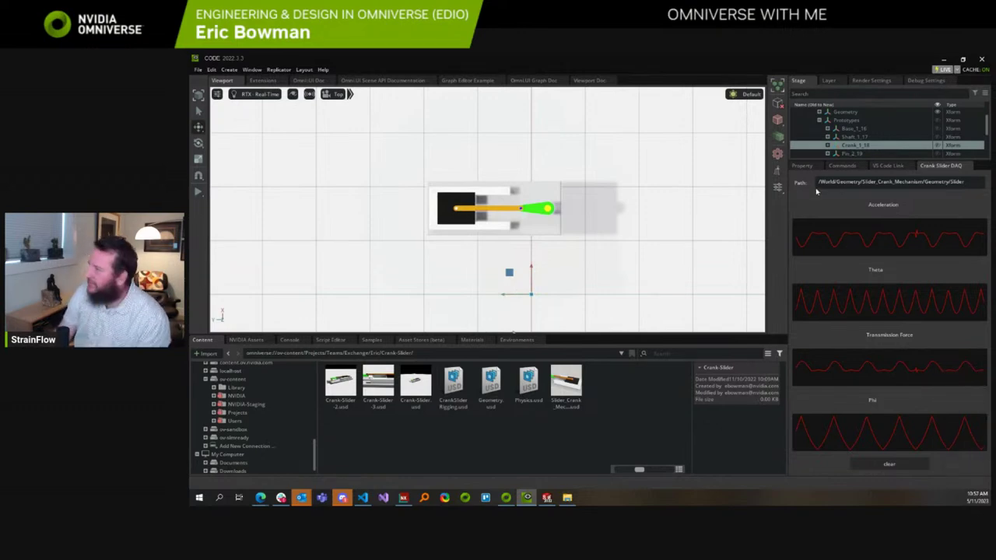
Switch back to the browser, calculate 50*0.707 in a separate tab and close that tab.
{"action": "mouse_move", "coordinate": [534, 502]}
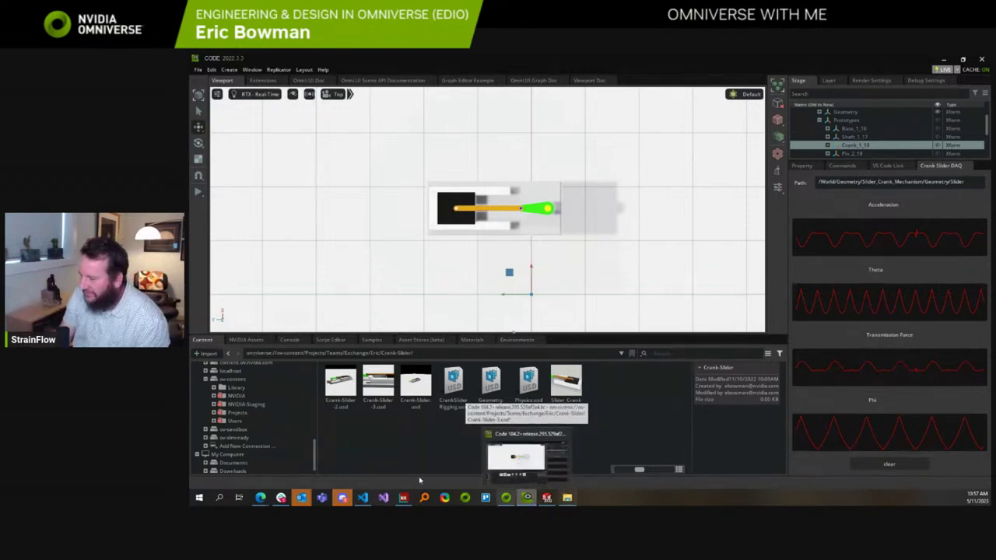
{"action": "mouse_move", "coordinate": [281, 498]}
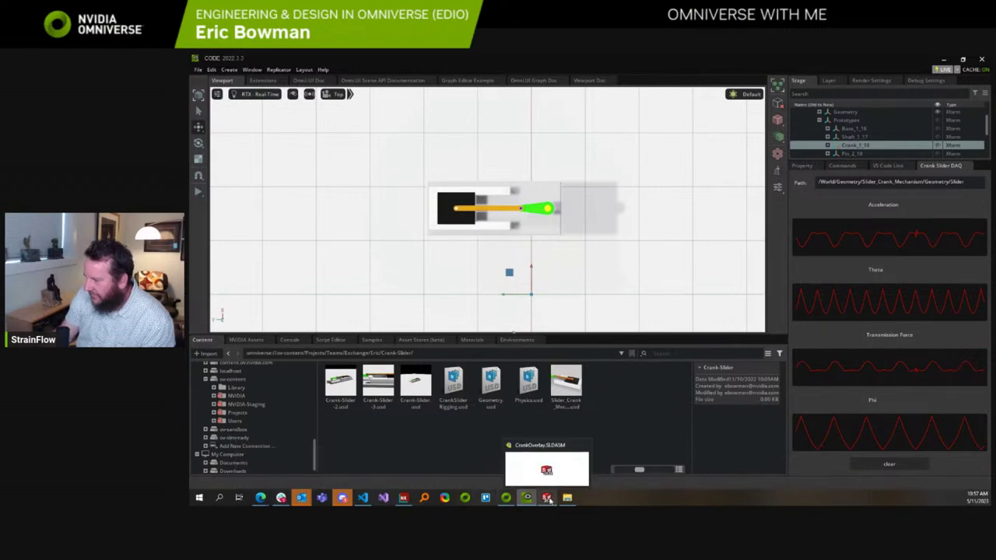
{"action": "left_click", "coordinate": [395, 467]}
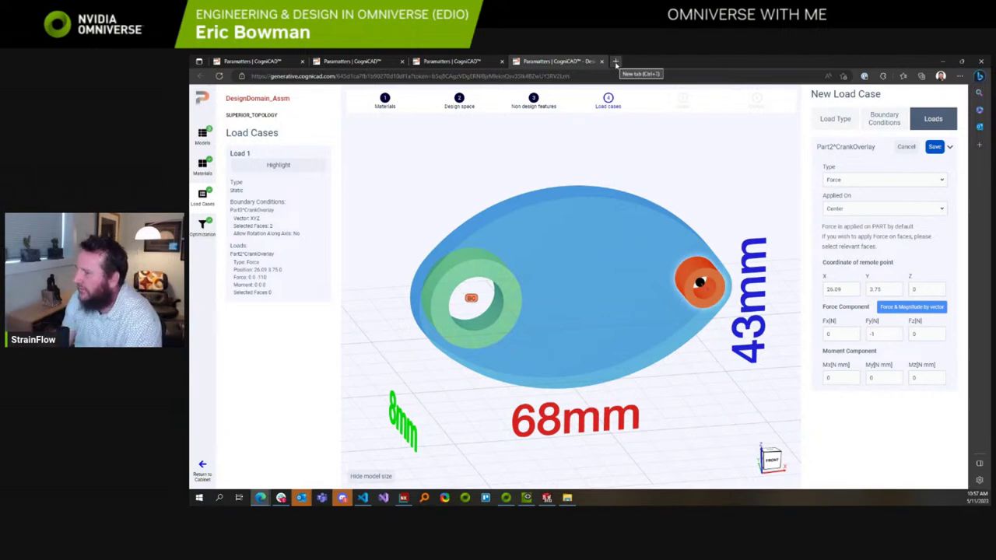
{"action": "left_click", "coordinate": [616, 62]}
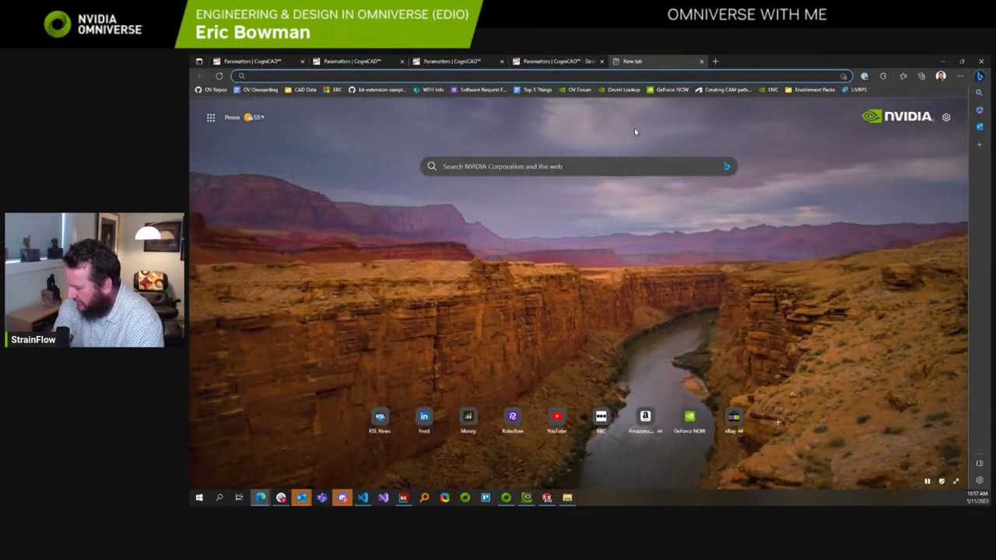
{"action": "type", "text": "50*0.707"}
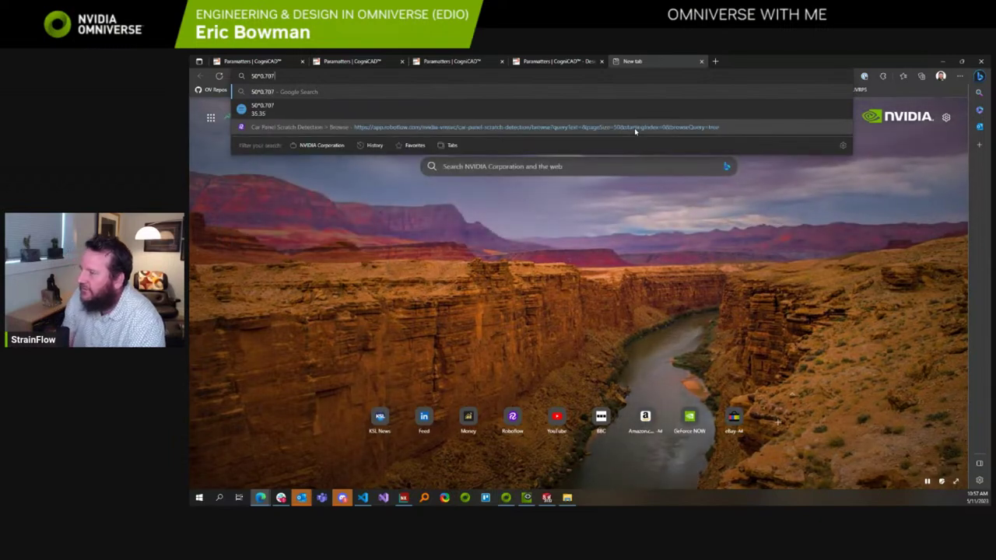
{"action": "key", "text": "ctrl+w"}
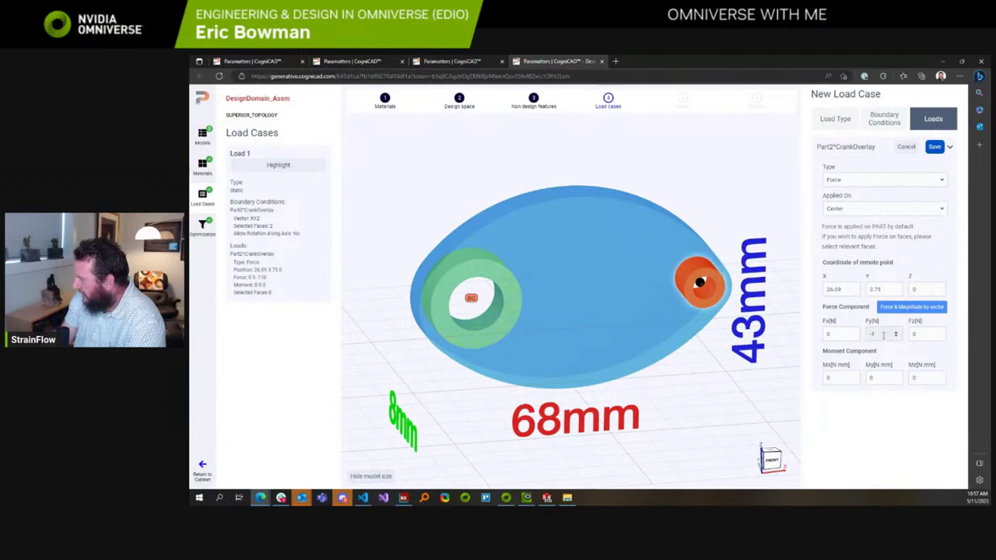
Set the smaller boss's force components to Fx -35, Fy 0 and Fz 35 N.
{"action": "double_click", "coordinate": [829, 334]}
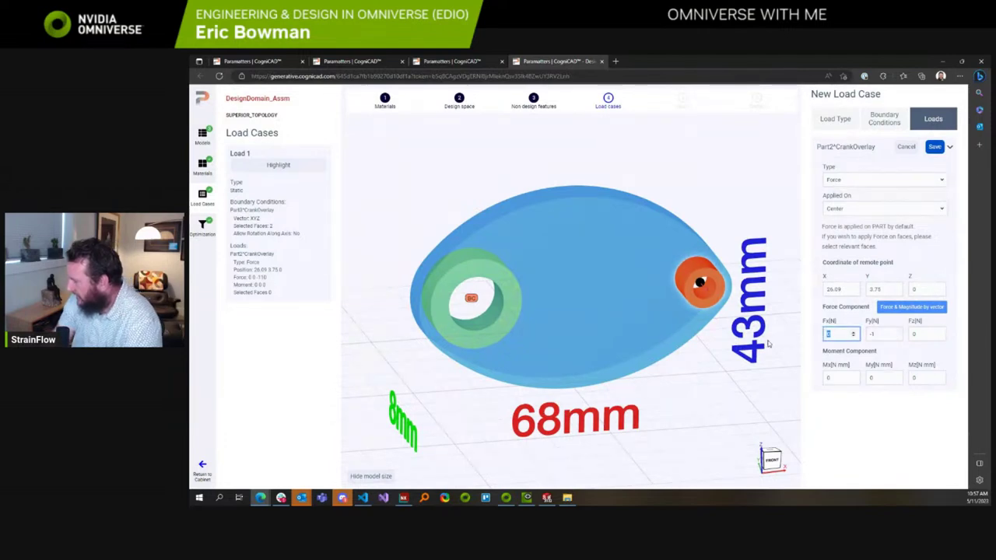
{"action": "type", "text": "3"}
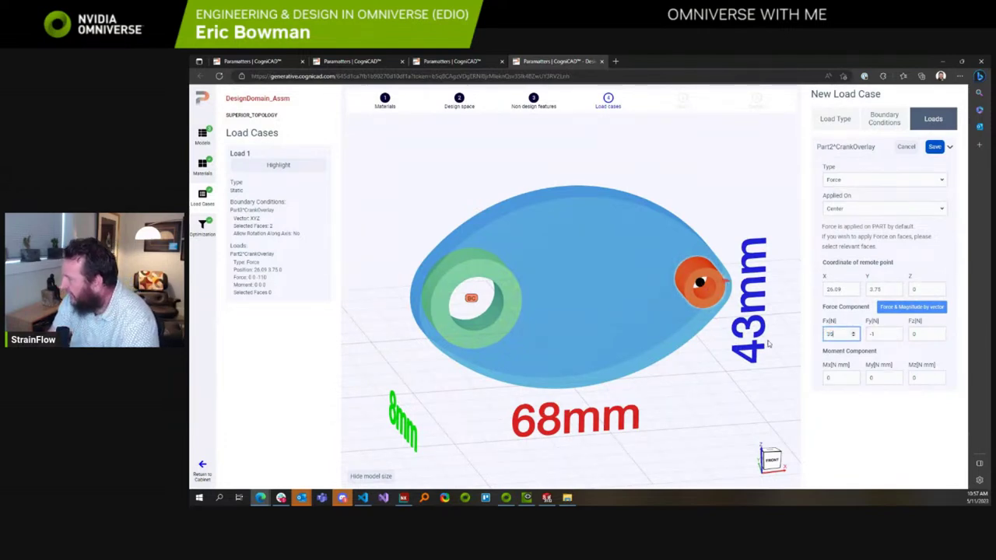
{"action": "type", "text": "5"}
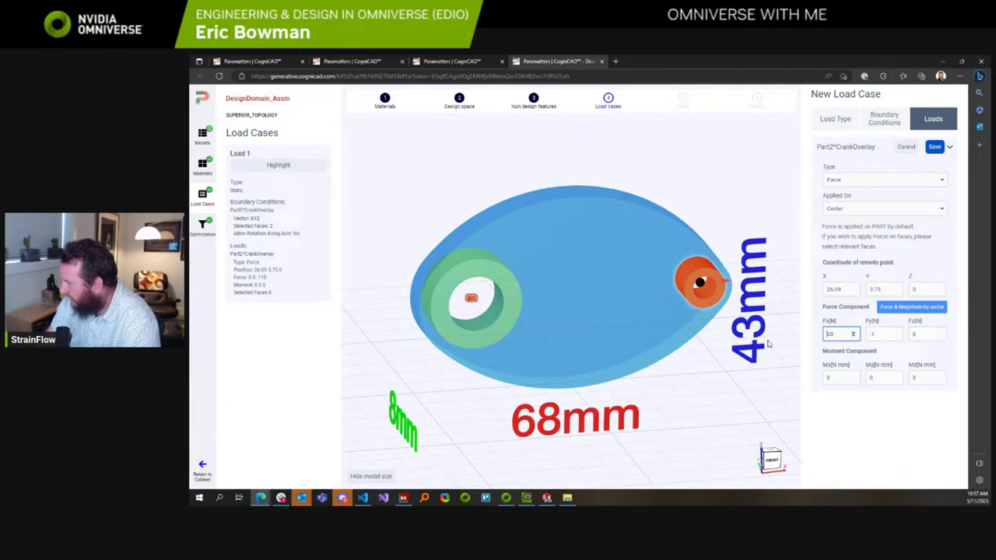
{"action": "left_click", "coordinate": [924, 334]}
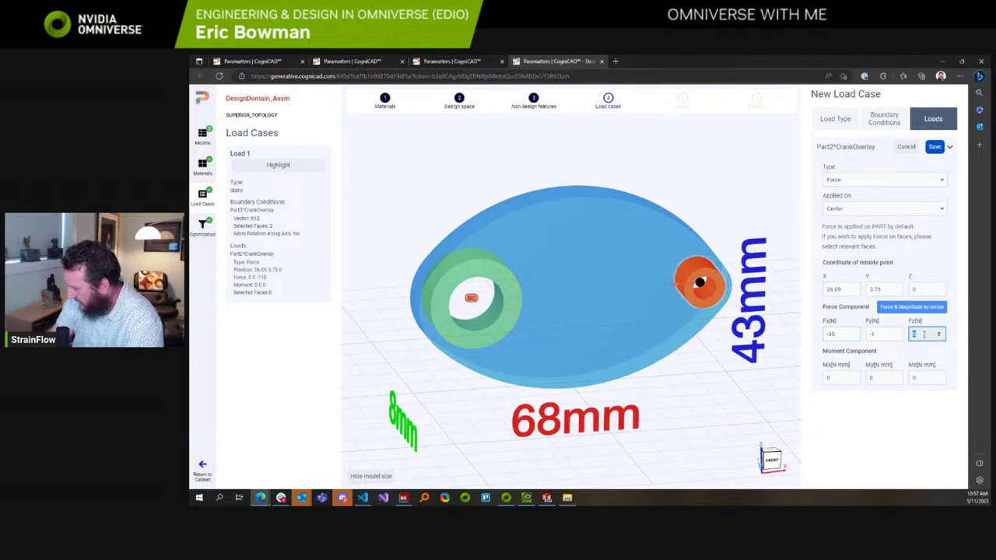
{"action": "type", "text": "11"}
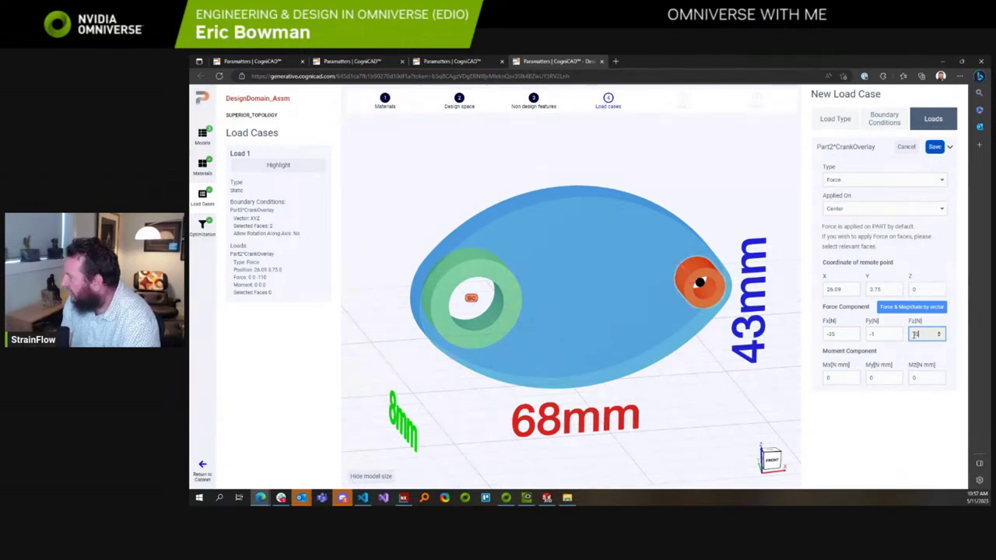
{"action": "left_click", "coordinate": [882, 333]}
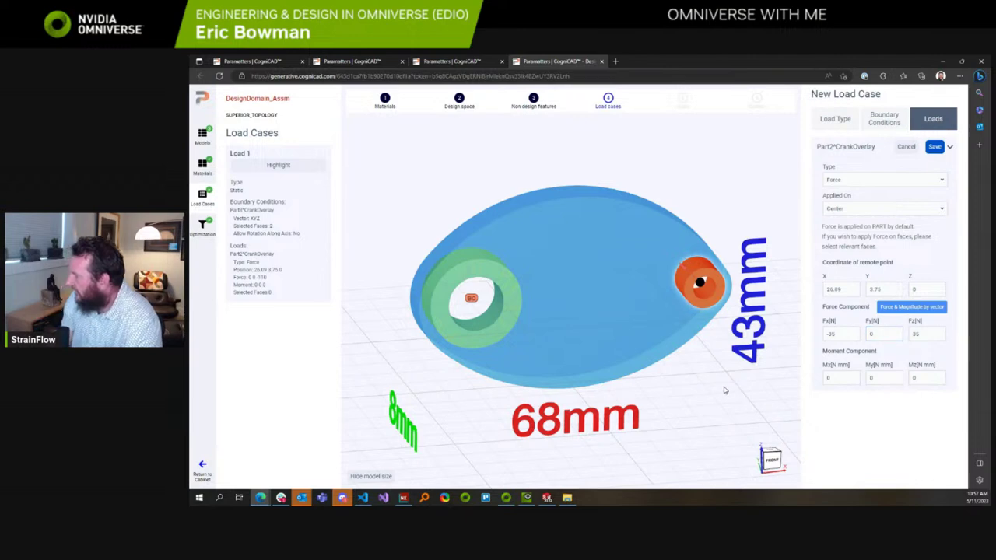
Check the force arrow's direction on the smaller boss, then save the load and load case Static LC #2.
{"action": "left_click_drag", "start_coordinate": [704, 395], "coordinate": [679, 375]}
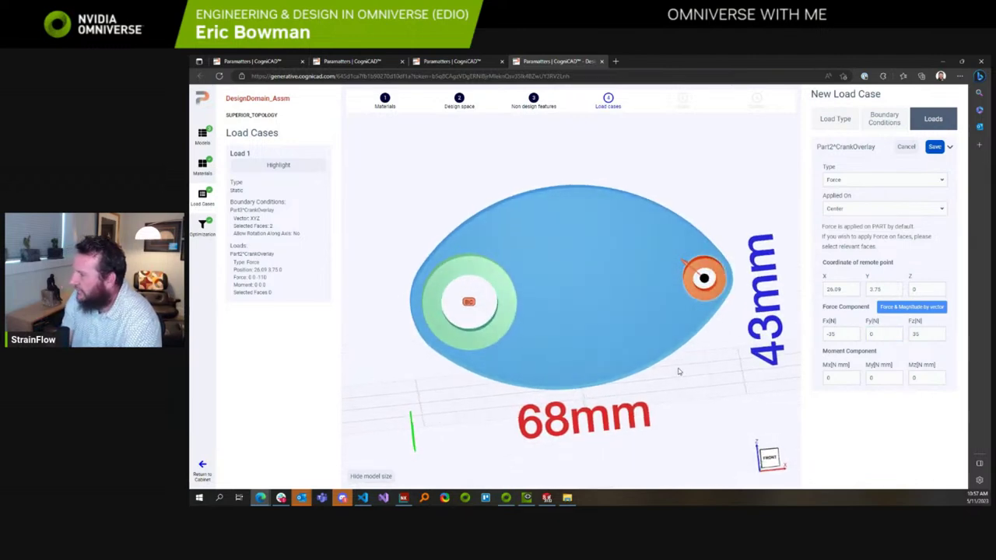
{"action": "left_click", "coordinate": [934, 149]}
{"action": "left_click", "coordinate": [919, 259]}
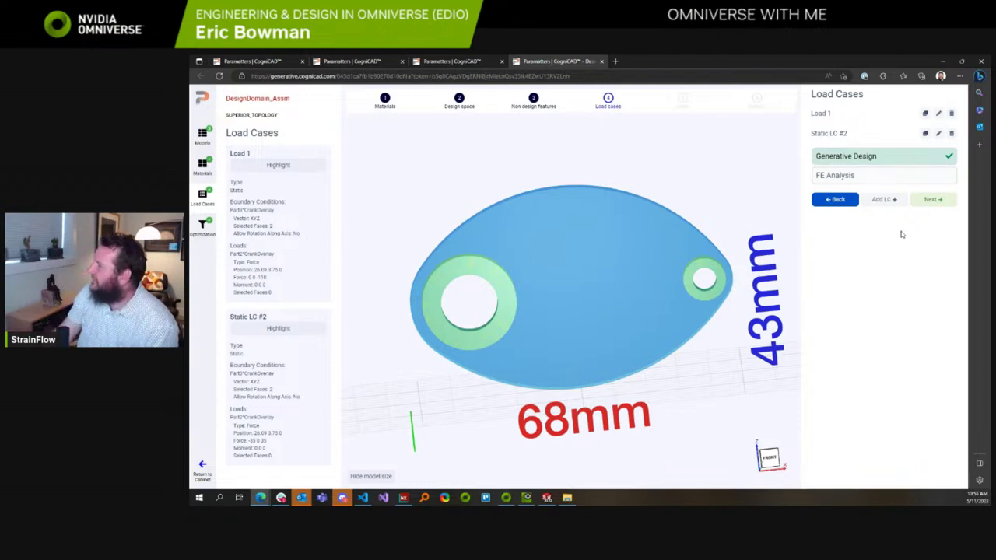
Proceed to the design goals, choose Generative Design Exploration and accept the weighting factors for both load cases.
{"action": "left_click", "coordinate": [935, 201]}
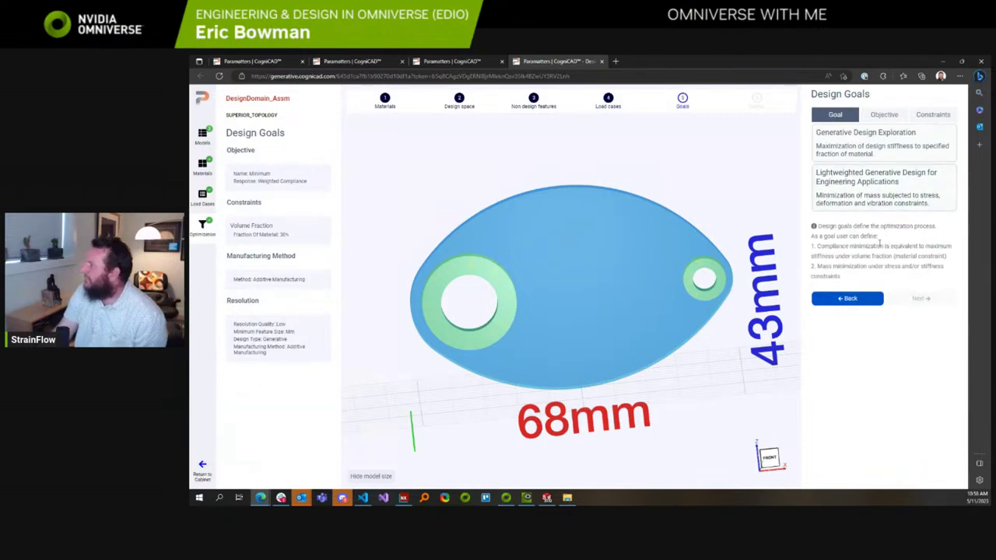
{"action": "left_click", "coordinate": [866, 153]}
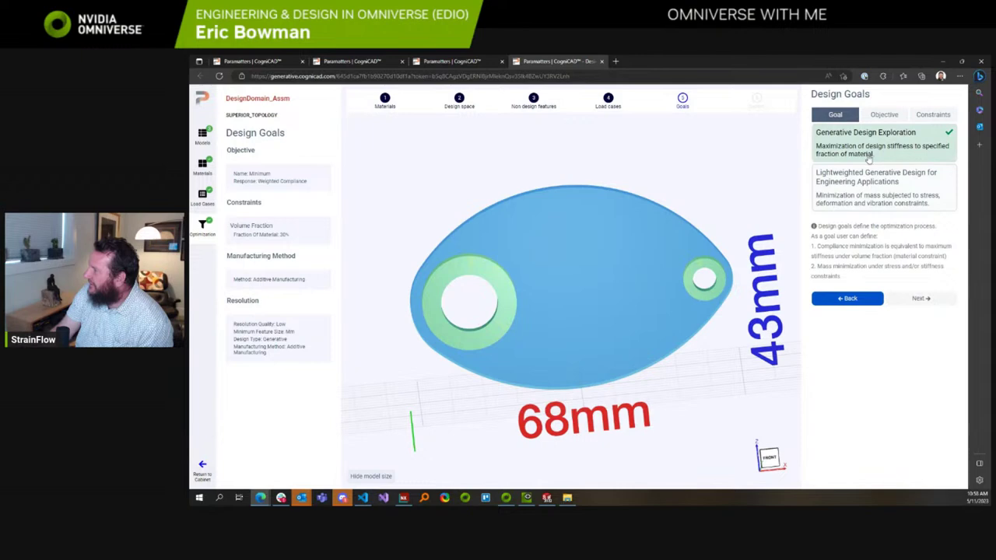
{"action": "left_click", "coordinate": [926, 299]}
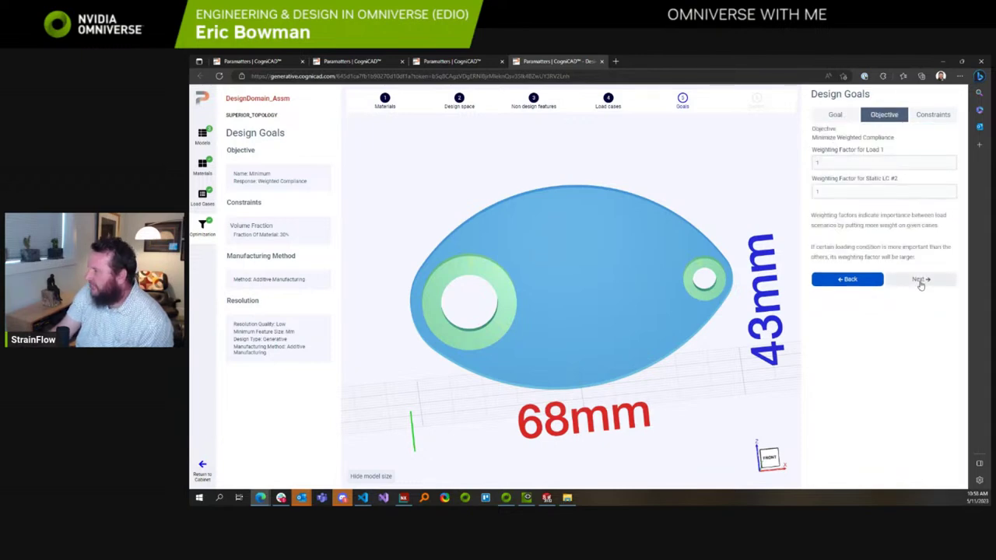
{"action": "left_click", "coordinate": [920, 282]}
{"action": "double_click", "coordinate": [848, 161]}
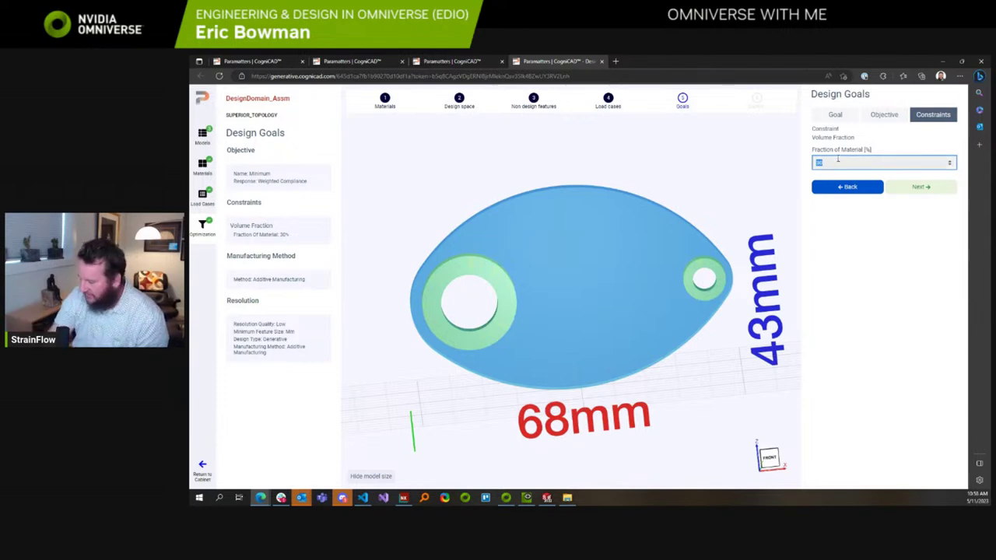
{"action": "type", "text": "5"}
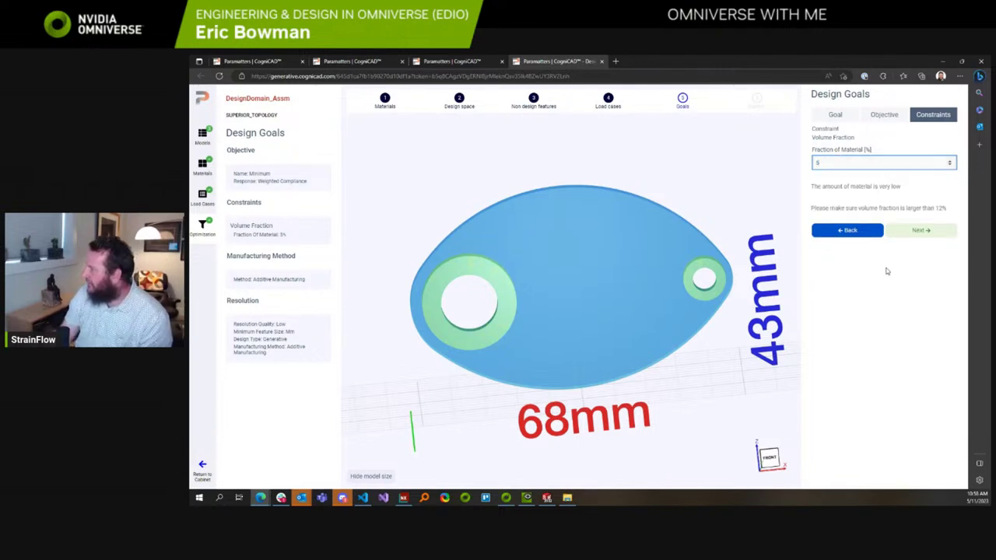
{"action": "key", "text": "ctrl+a"}
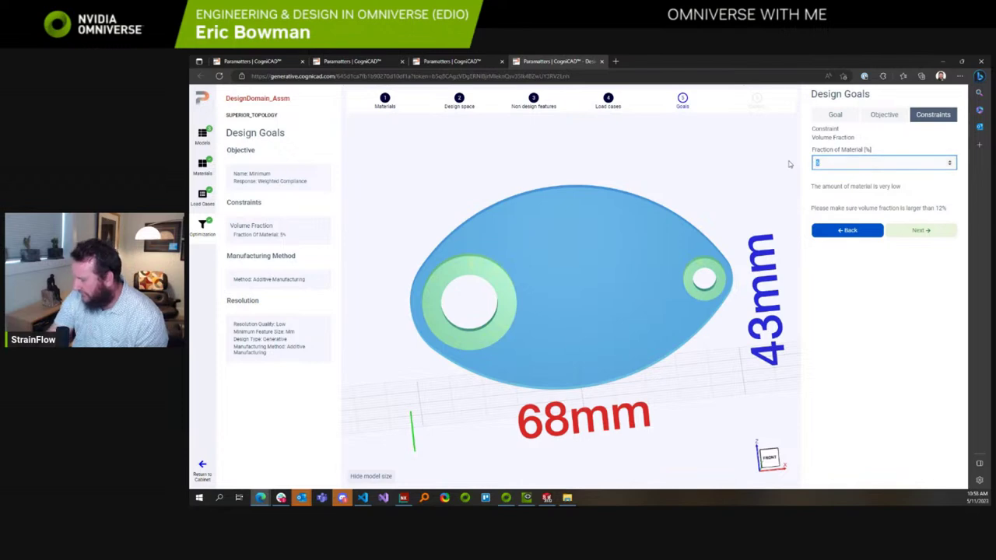
{"action": "type", "text": "12"}
{"action": "key", "text": "BackSpace"}
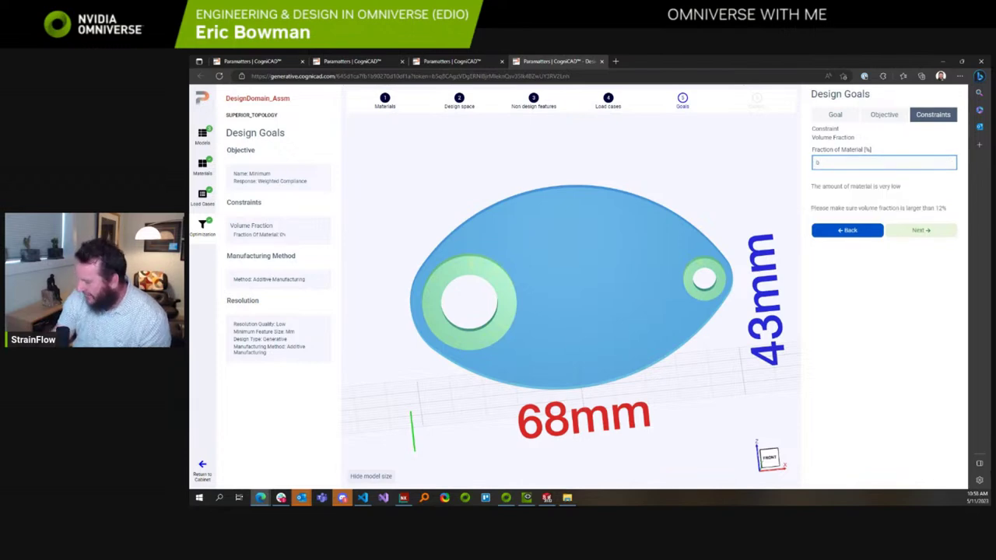
{"action": "key", "text": "Tab"}
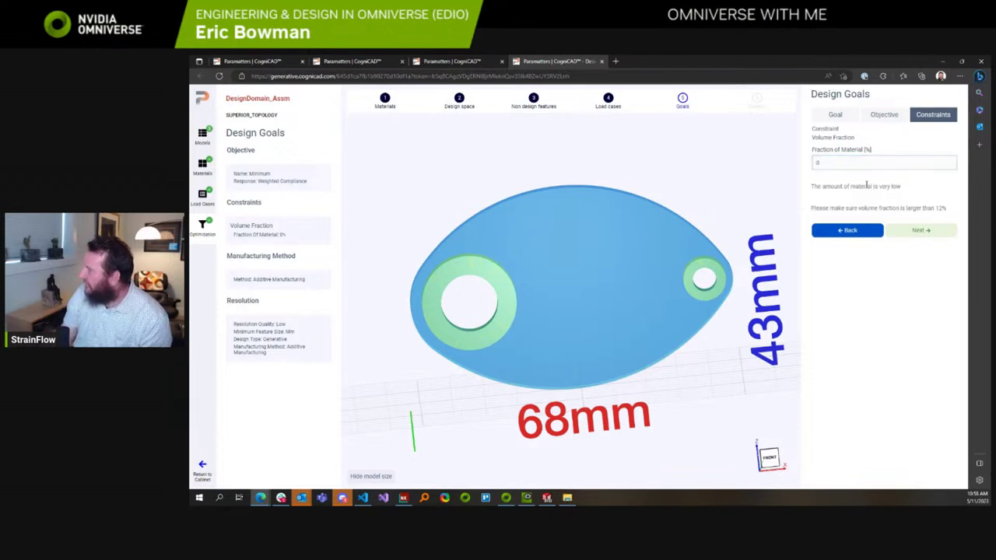
{"action": "left_click", "coordinate": [838, 233]}
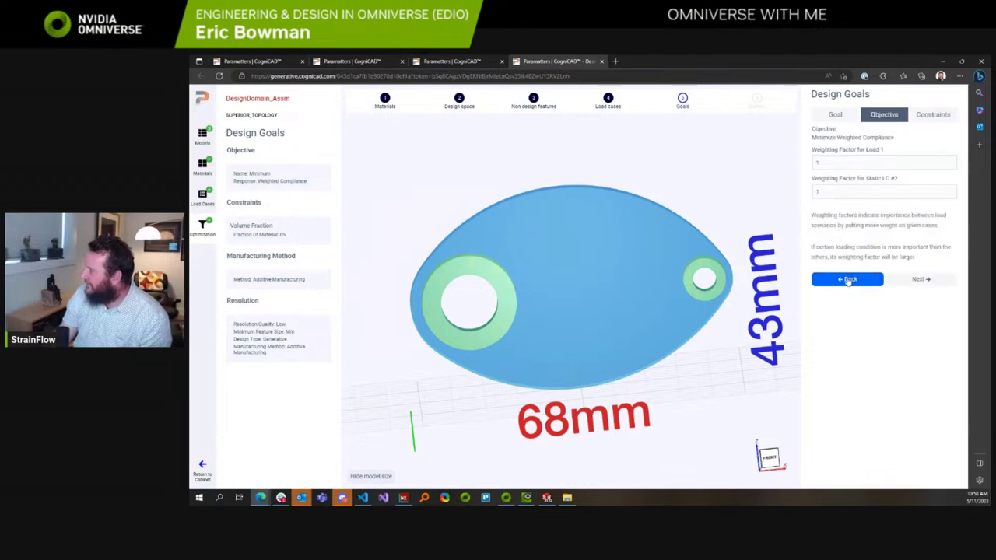
{"action": "left_click", "coordinate": [848, 278]}
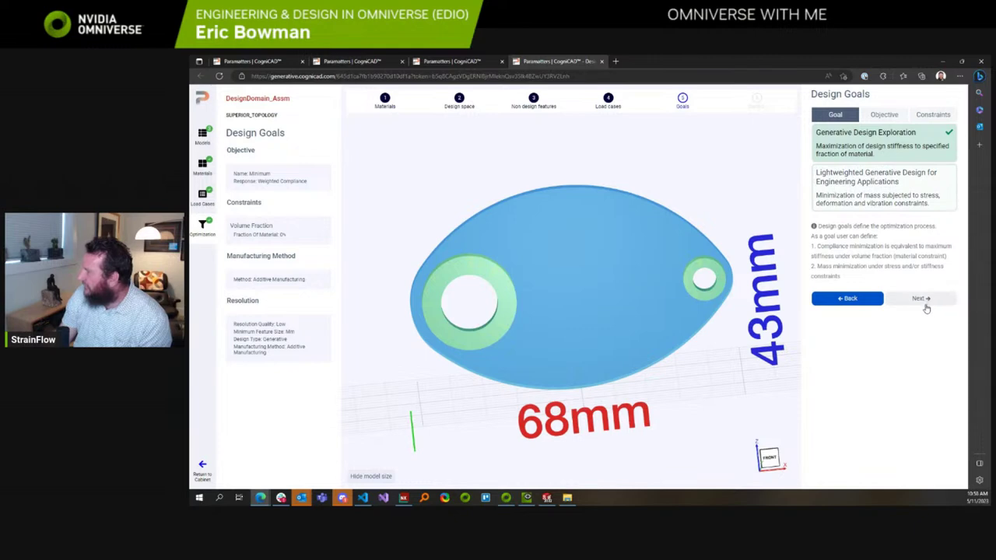
{"action": "left_click", "coordinate": [891, 204]}
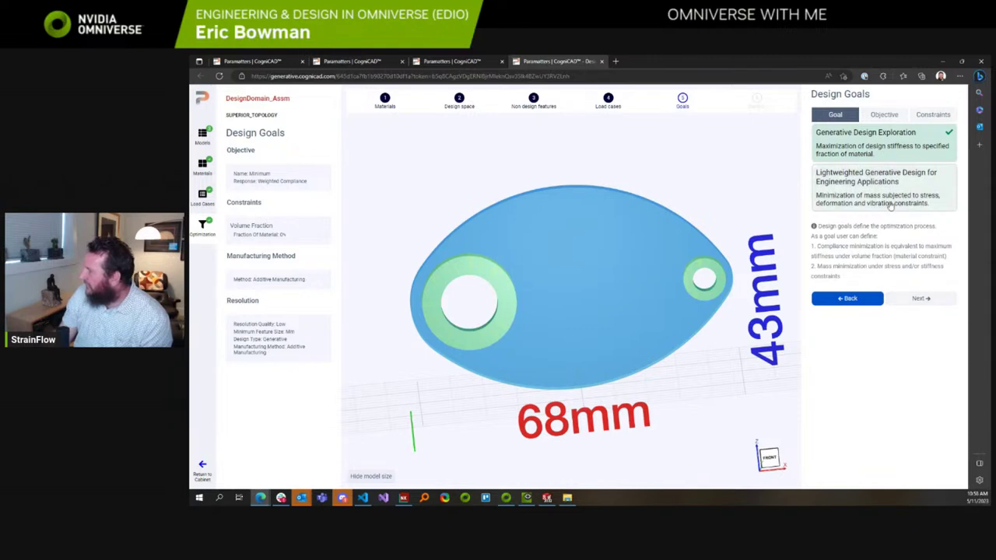
{"action": "left_click", "coordinate": [878, 143]}
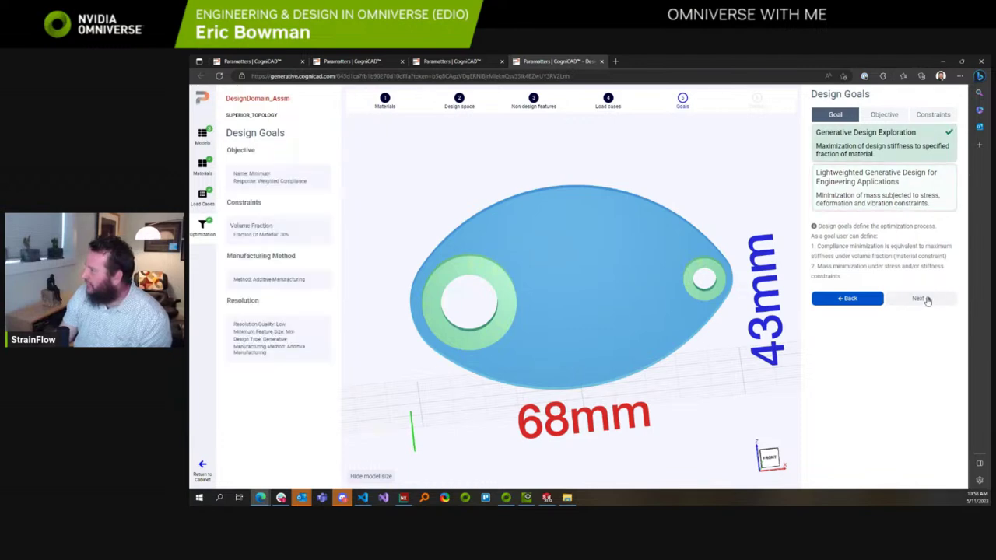
Set the volume fraction constraint's fraction of material to 12 % and proceed to the optimization controls.
{"action": "left_click", "coordinate": [923, 300]}
{"action": "left_click", "coordinate": [921, 280]}
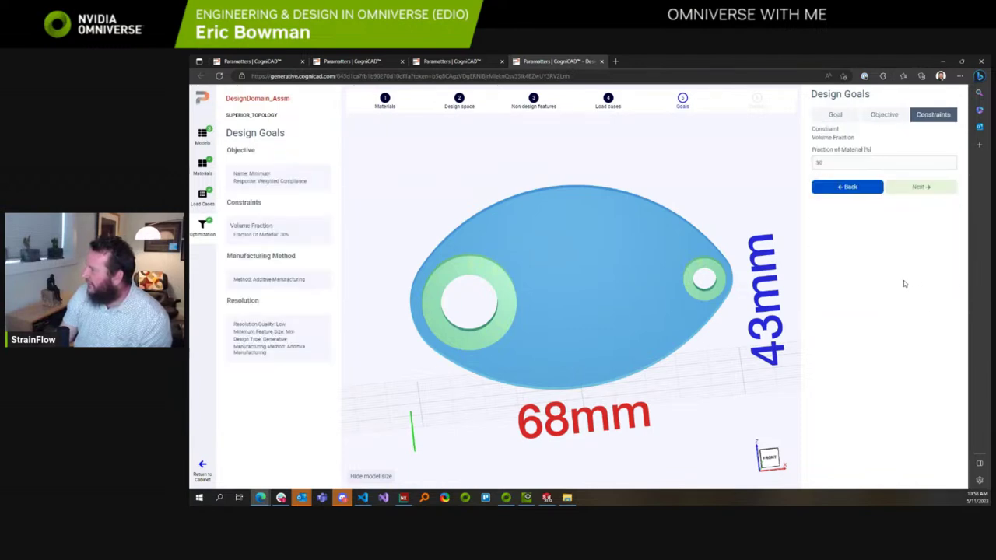
{"action": "double_click", "coordinate": [883, 166]}
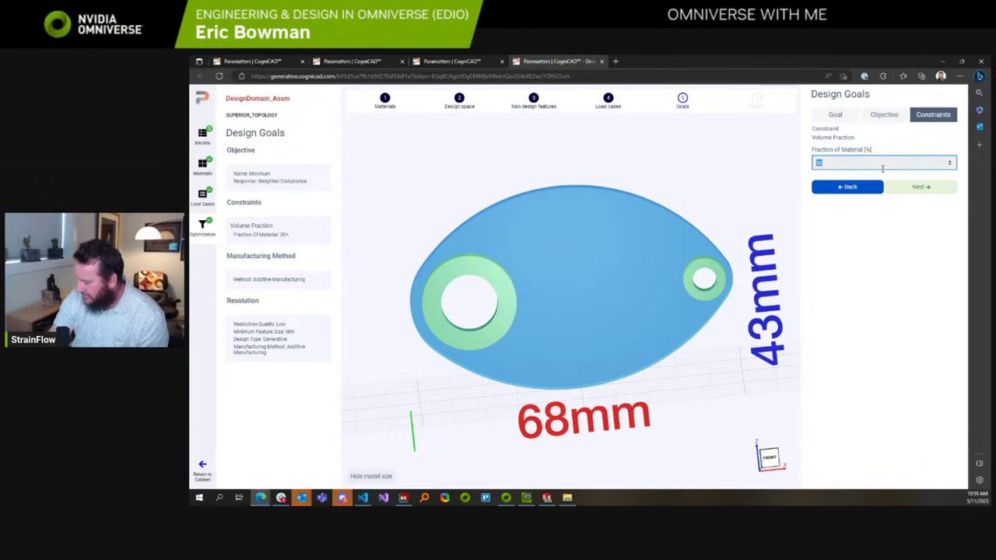
{"action": "left_click", "coordinate": [921, 188]}
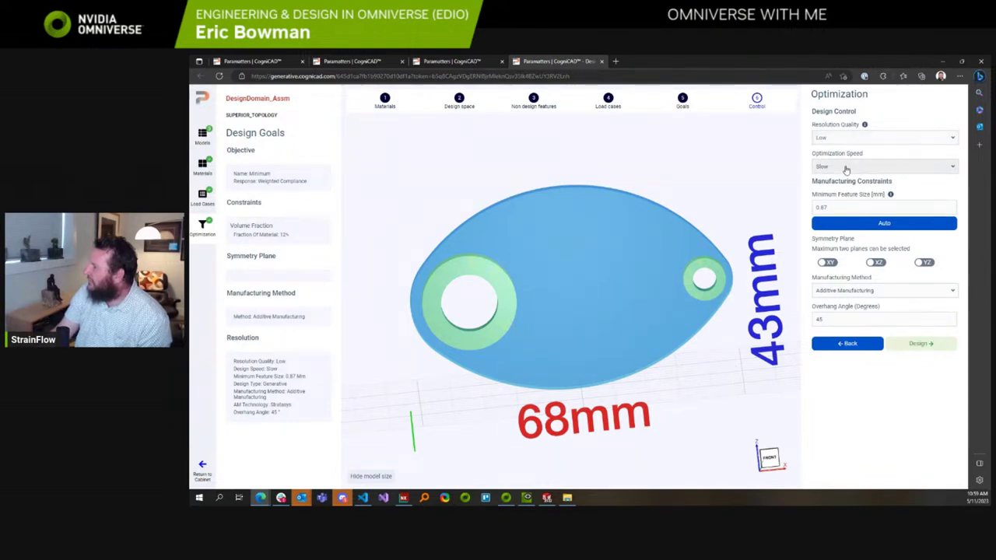
Set the optimization speed to Fast and use the automatic minimum feature size.
{"action": "left_click", "coordinate": [846, 168]}
{"action": "left_click", "coordinate": [842, 208]}
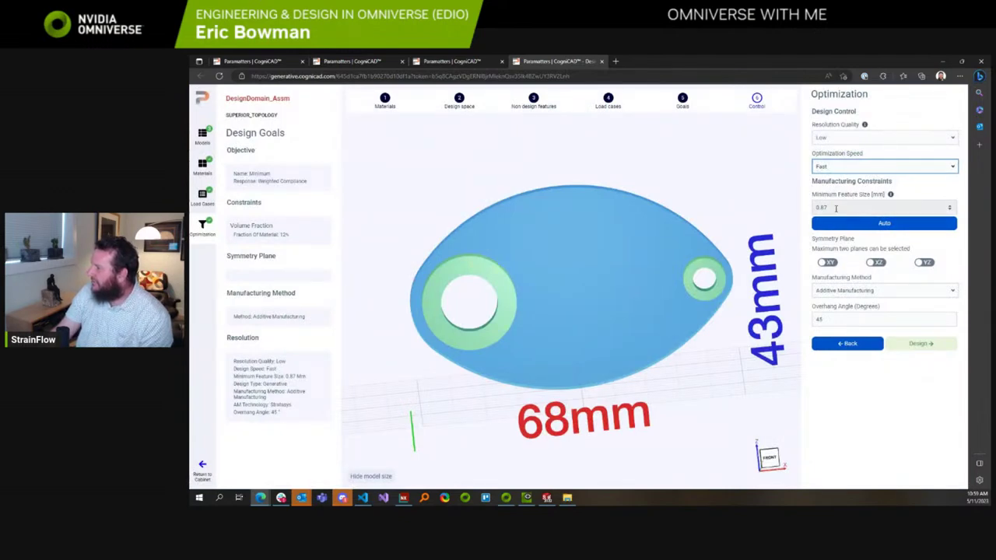
{"action": "double_click", "coordinate": [817, 208]}
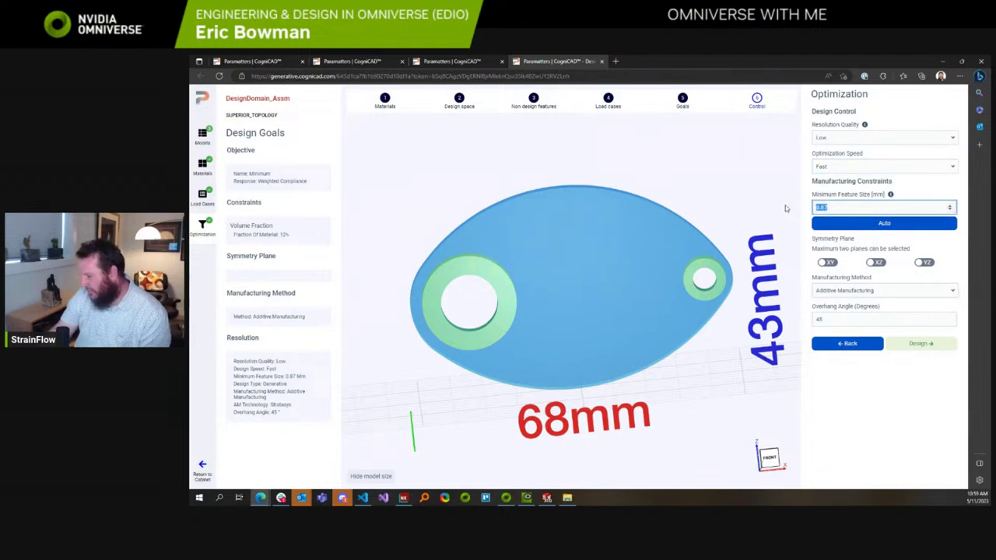
{"action": "type", "text": "1"}
{"action": "left_click", "coordinate": [840, 228]}
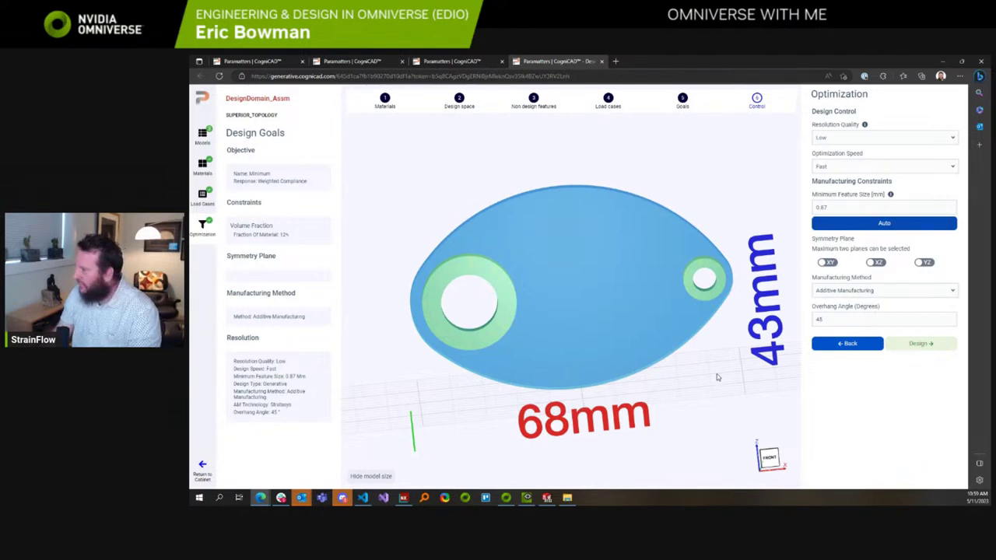
Try XY as the symmetry plane, switch it off and enable XZ symmetry instead.
{"action": "left_click_drag", "start_coordinate": [720, 379], "coordinate": [747, 389]}
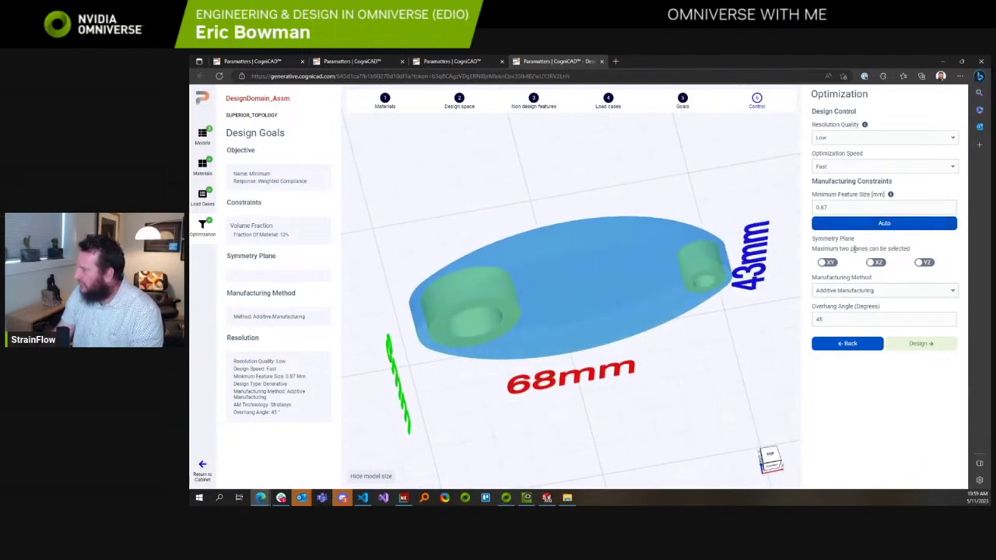
{"action": "left_click", "coordinate": [827, 263]}
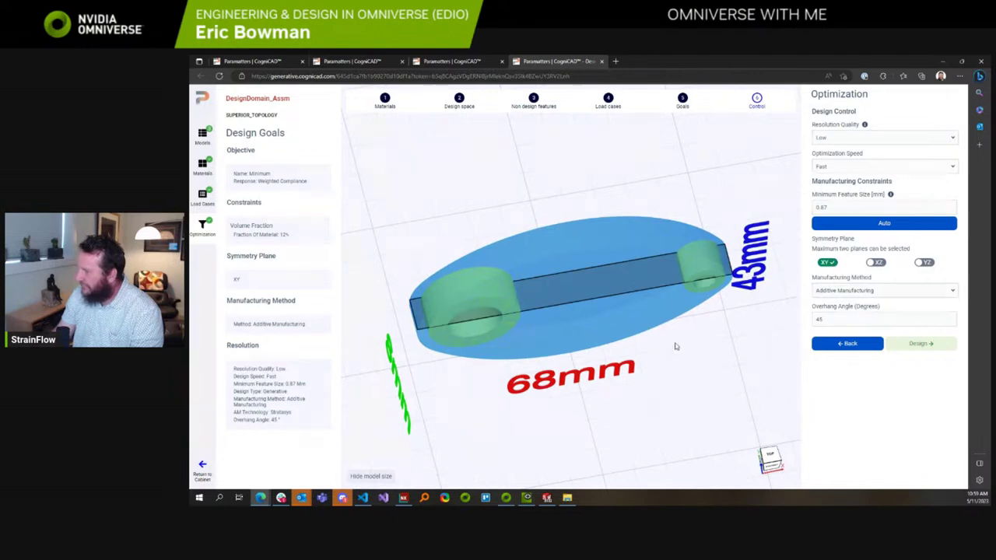
{"action": "left_click_drag", "start_coordinate": [677, 345], "coordinate": [778, 304]}
{"action": "left_click", "coordinate": [829, 264]}
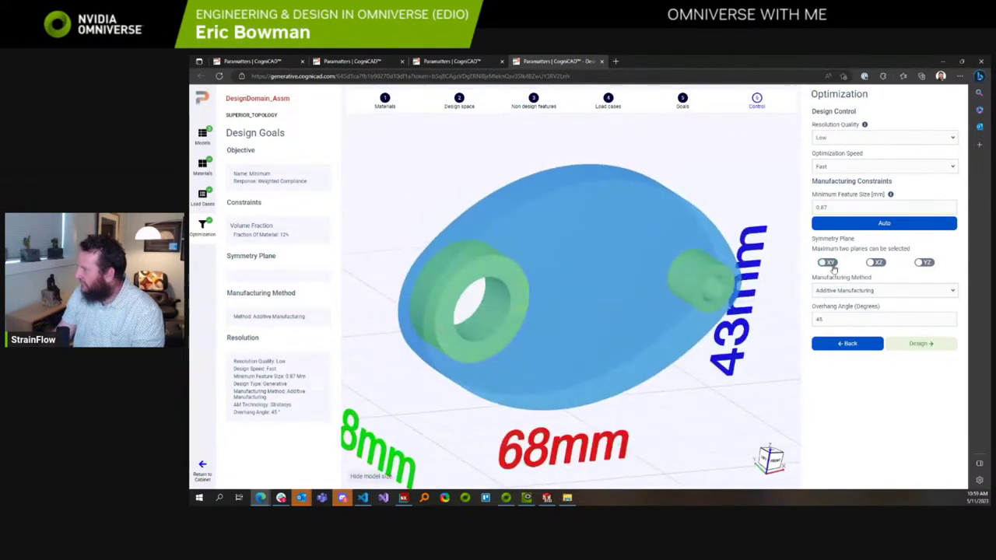
{"action": "left_click", "coordinate": [873, 265]}
{"action": "left_click_drag", "start_coordinate": [655, 378], "coordinate": [700, 381]}
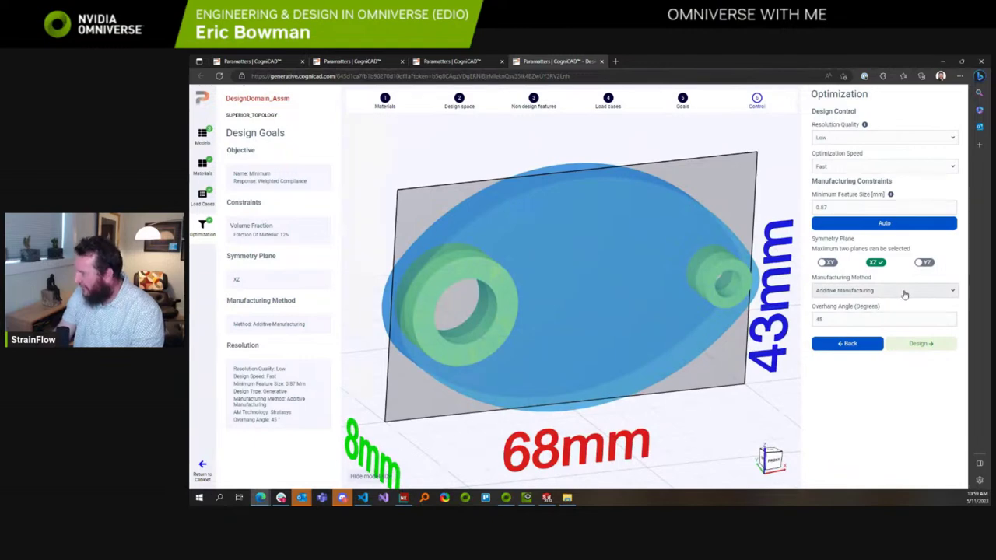
Submit the design for optimization and go to the cabinet's project list.
{"action": "left_click", "coordinate": [915, 349]}
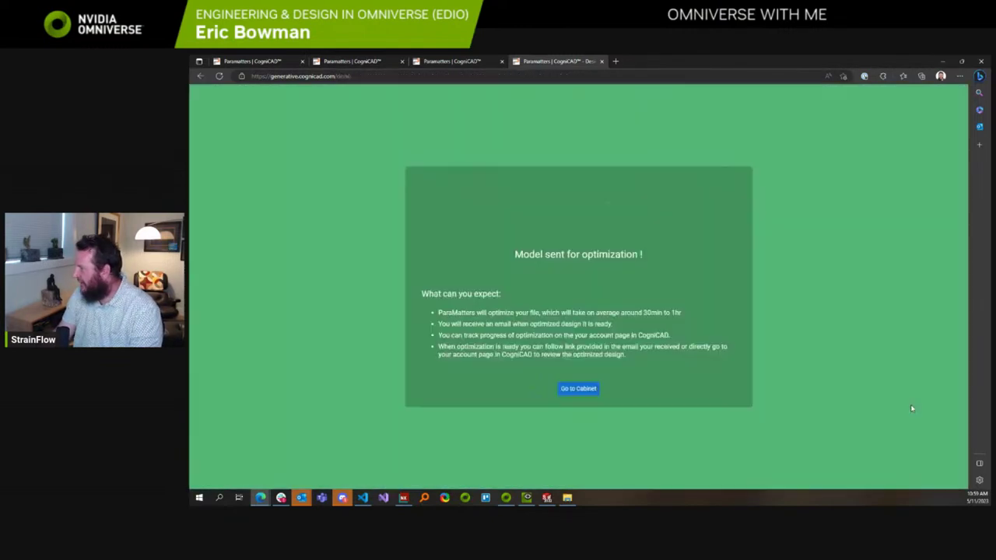
{"action": "left_click", "coordinate": [592, 390]}
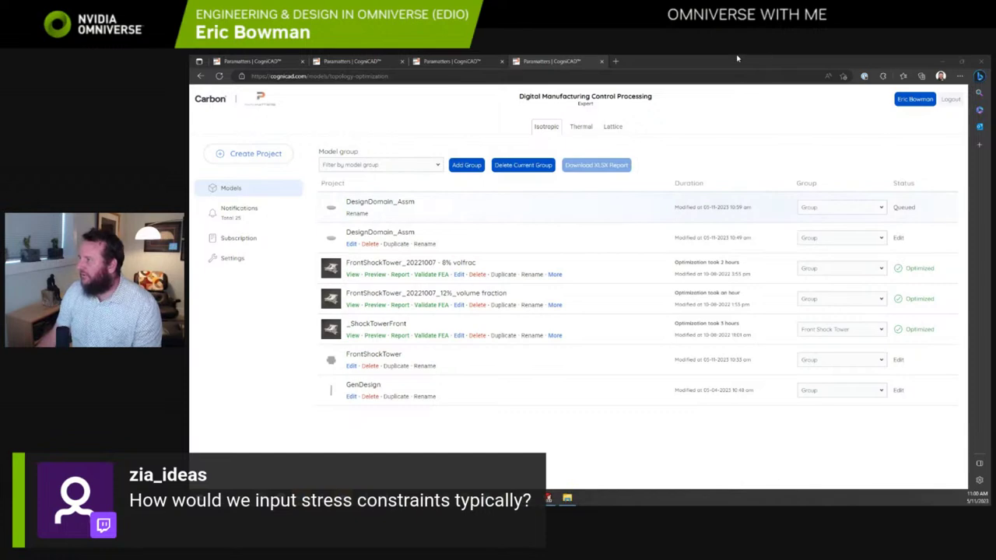
Search the web in a new tab for "ABS plastic yield strength".
{"action": "left_click", "coordinate": [614, 62]}
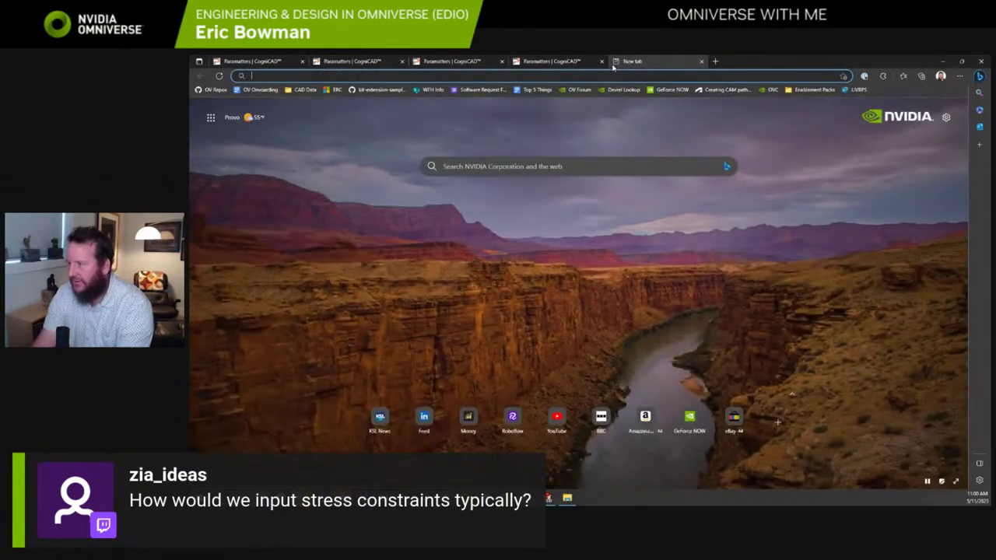
{"action": "type", "text": "SN"}
{"action": "key", "text": "BackSpace"}
{"action": "key", "text": "BackSpace"}
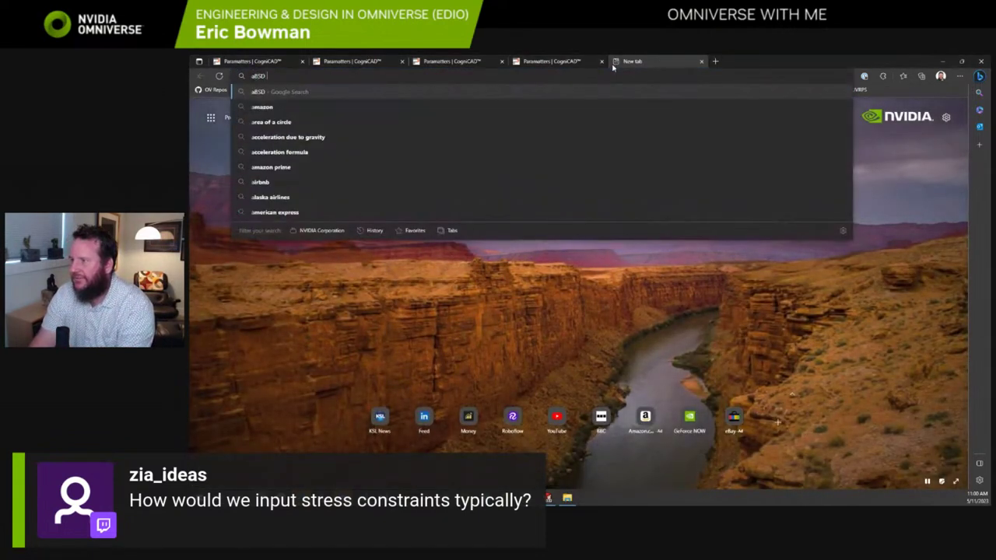
{"action": "type", "text": "ABS plas"}
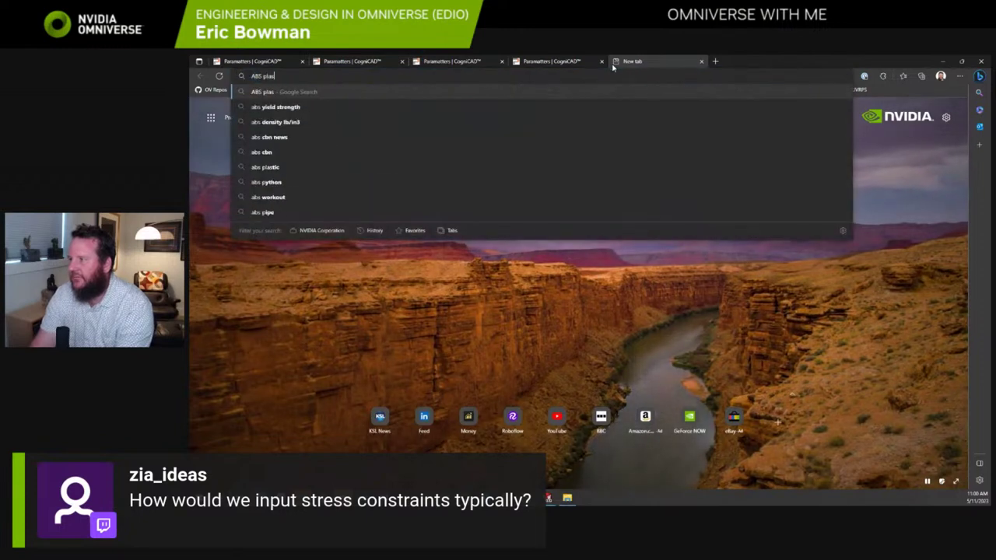
{"action": "type", "text": "tic yield stren"}
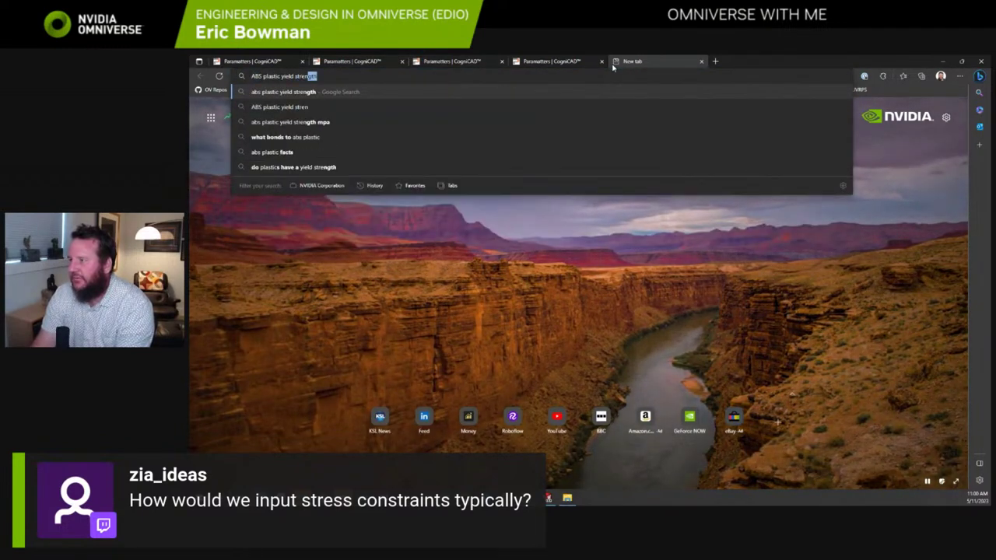
{"action": "type", "text": "gth"}
{"action": "key", "text": "Return"}
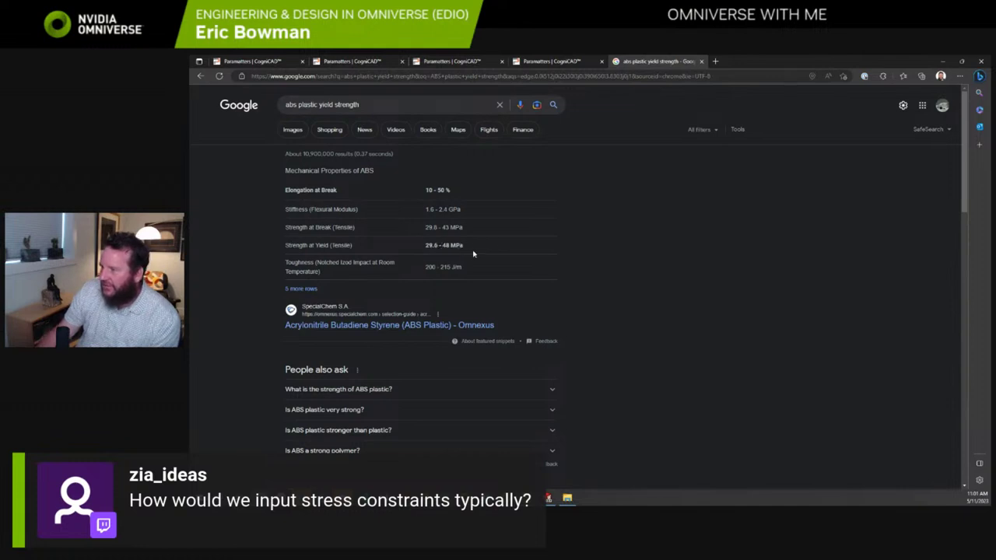
Examine ABS's tensile strength at yield in the search results, then return to the CogniCAD project list.
{"action": "left_click_drag", "start_coordinate": [425, 245], "coordinate": [451, 247]}
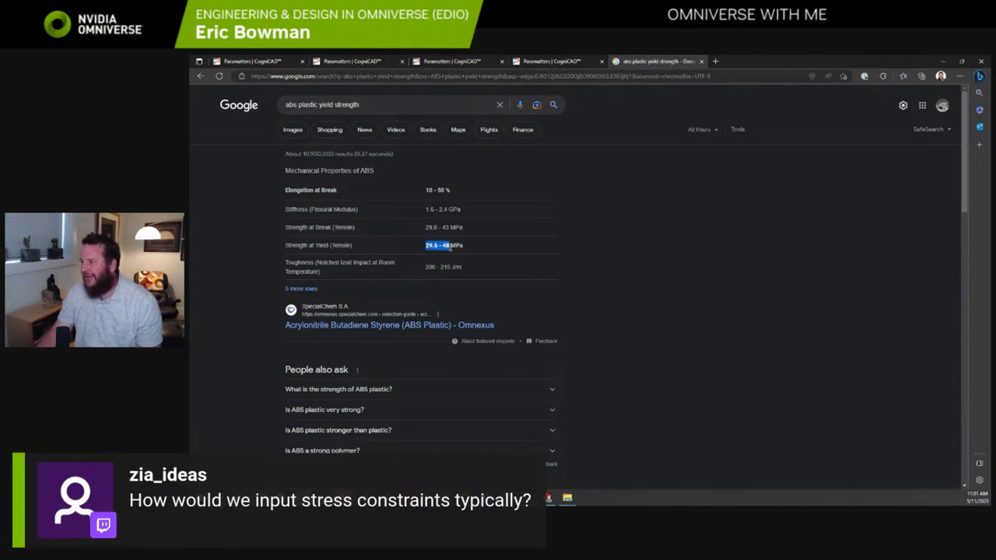
{"action": "left_click", "coordinate": [488, 252]}
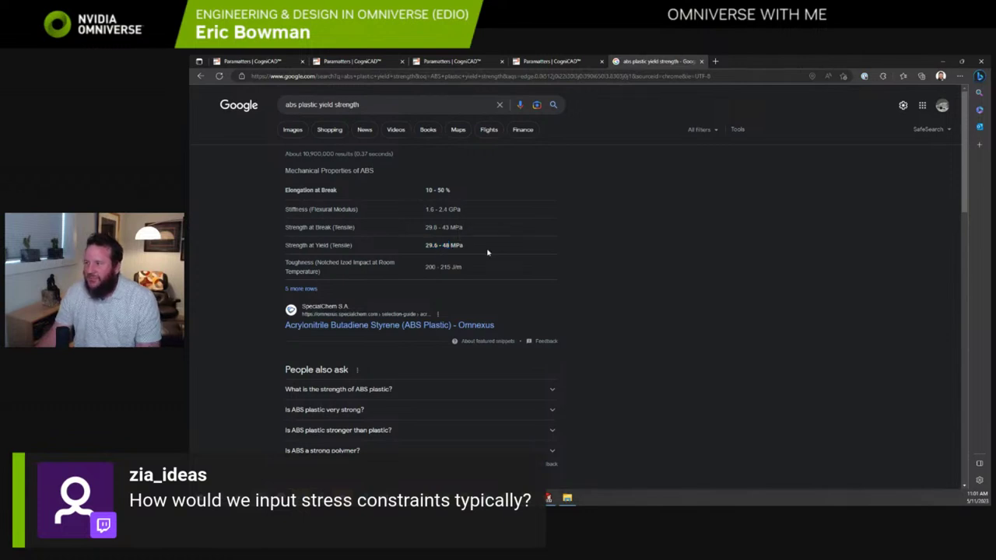
{"action": "double_click", "coordinate": [429, 245]}
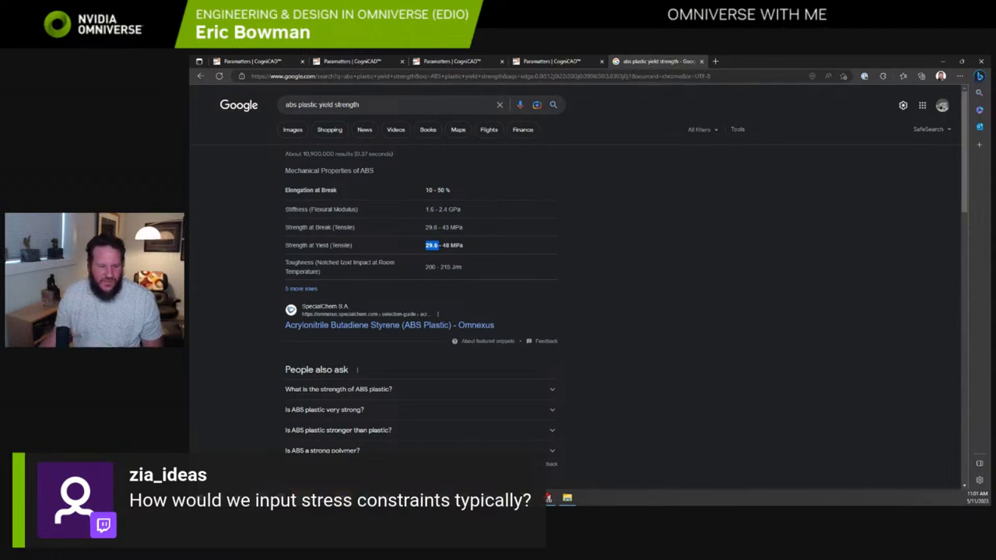
{"action": "key", "text": "alt+Tab"}
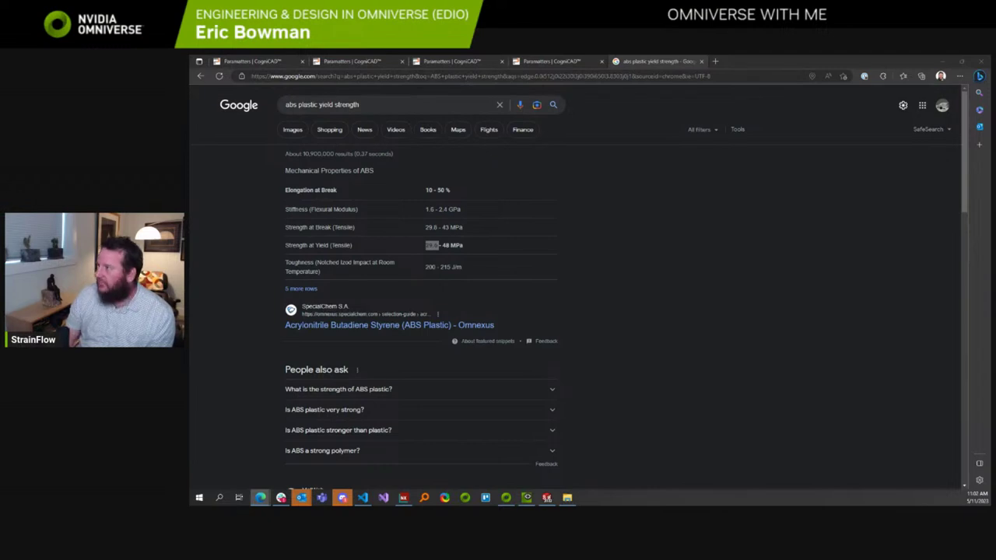
{"action": "left_click", "coordinate": [554, 60]}
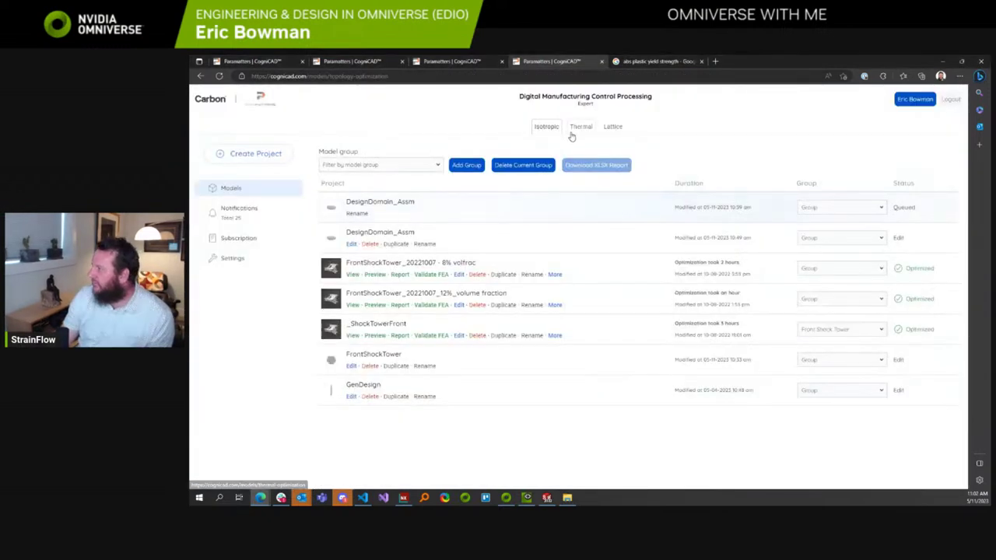